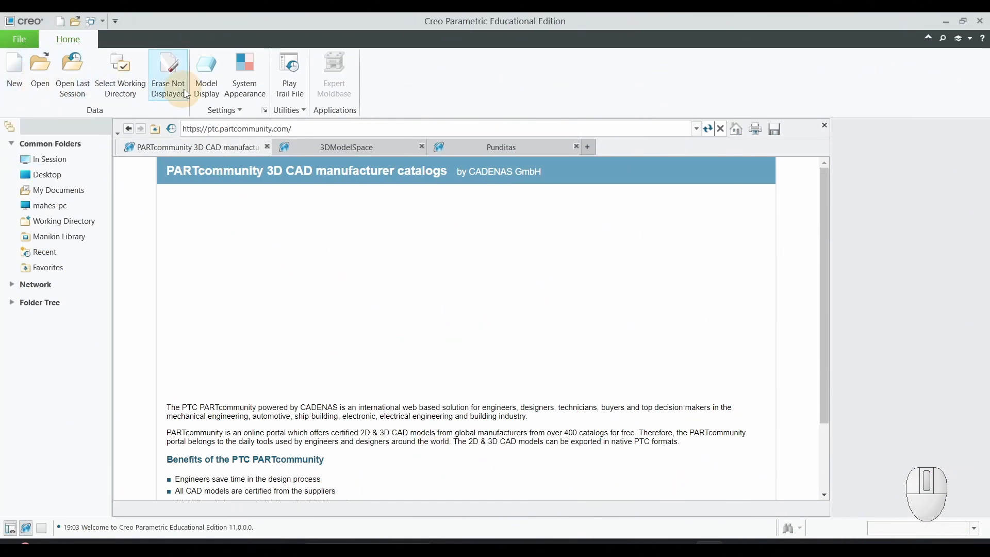
Create a folder named screwjack inside the Creo Model favorite and set it as the working directory.
{"action": "left_click", "coordinate": [125, 74]}
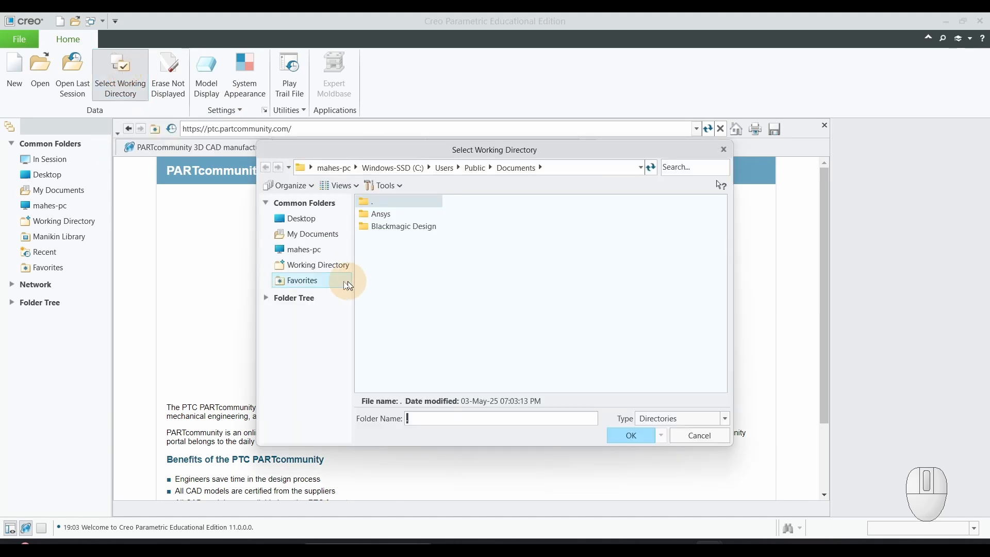
{"action": "left_click", "coordinate": [296, 284]}
{"action": "double_click", "coordinate": [401, 214]}
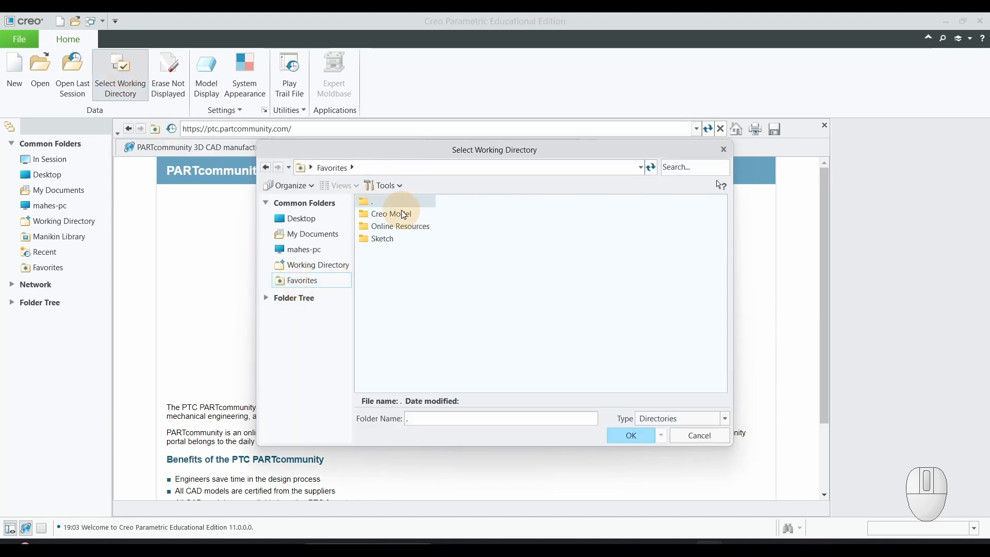
{"action": "right_click", "coordinate": [468, 371]}
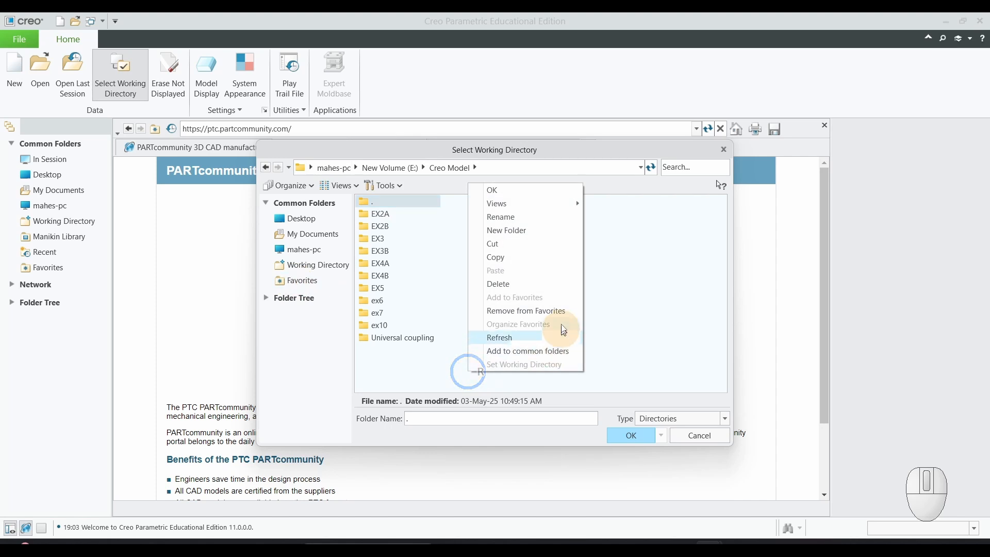
{"action": "left_click", "coordinate": [525, 233]}
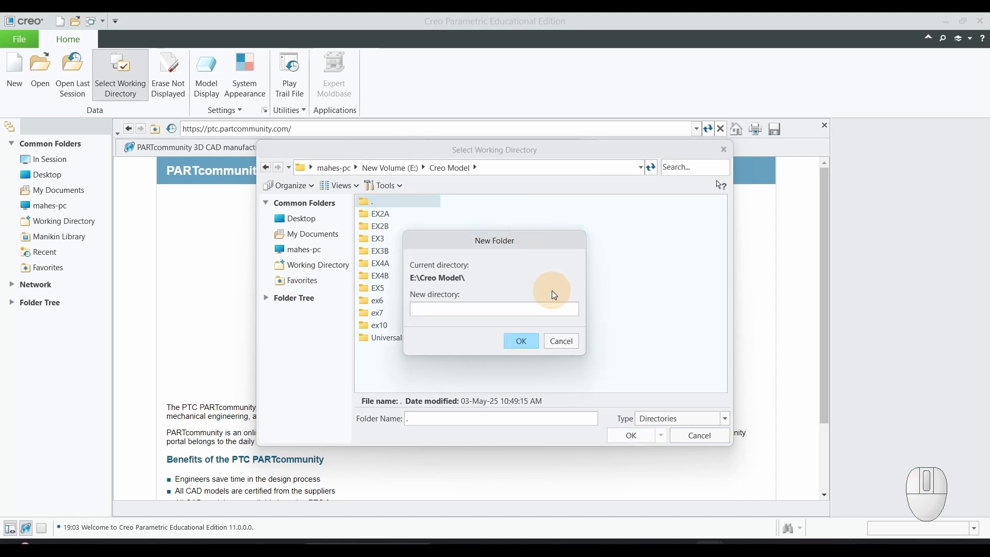
{"action": "type", "text": "screwjack"}
{"action": "key", "text": "Return"}
{"action": "left_click", "coordinate": [632, 436]}
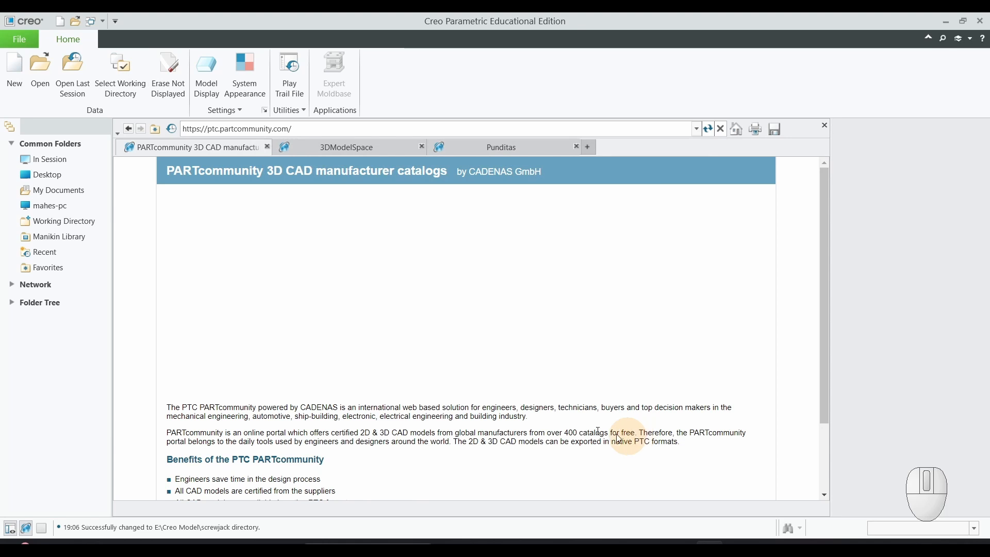
Create a solid part named body without the default template, using the mmns_harn_part_abs template.
{"action": "left_click", "coordinate": [15, 67]}
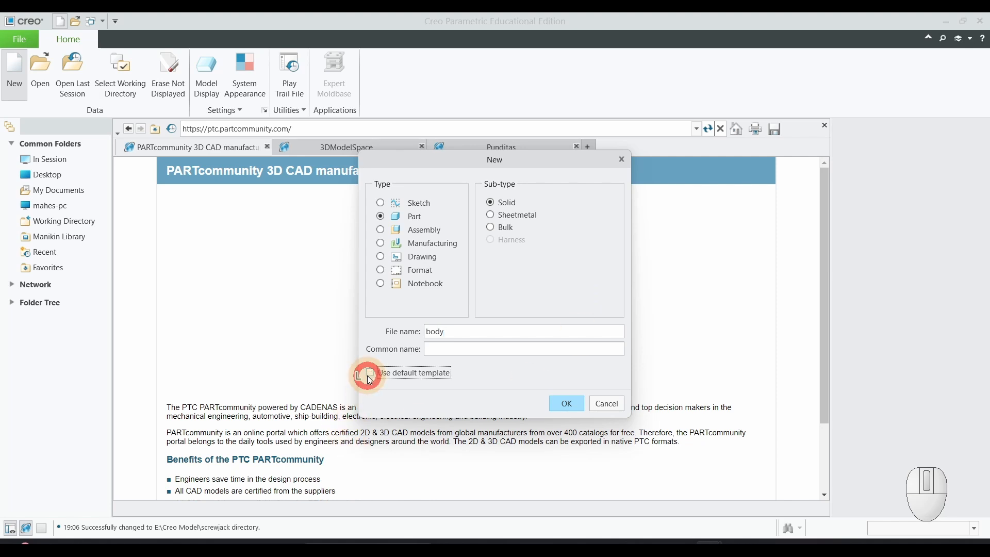
{"action": "left_click", "coordinate": [580, 411]}
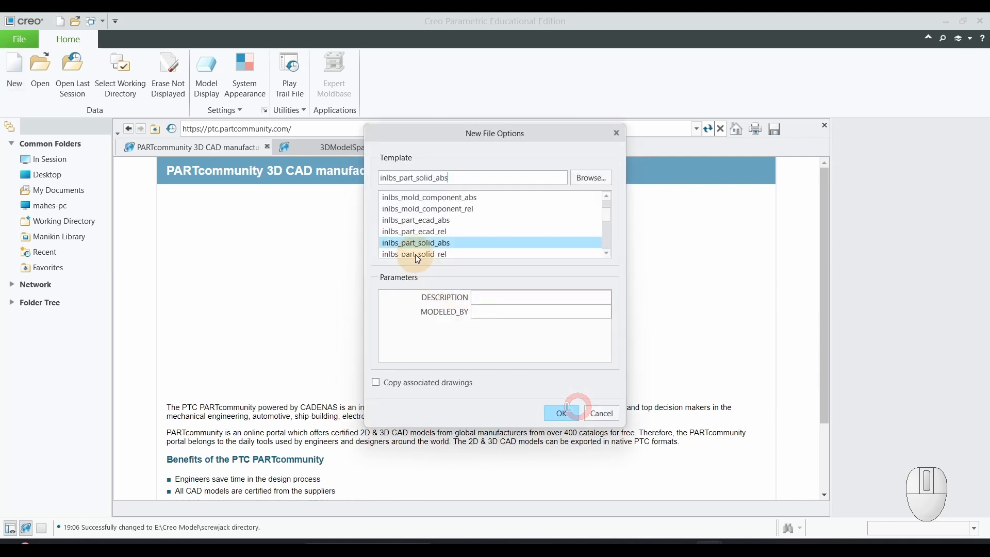
{"action": "scroll", "coordinate": [418, 255], "scroll_direction": "down", "scroll_amount": 1}
{"action": "left_click", "coordinate": [438, 232]}
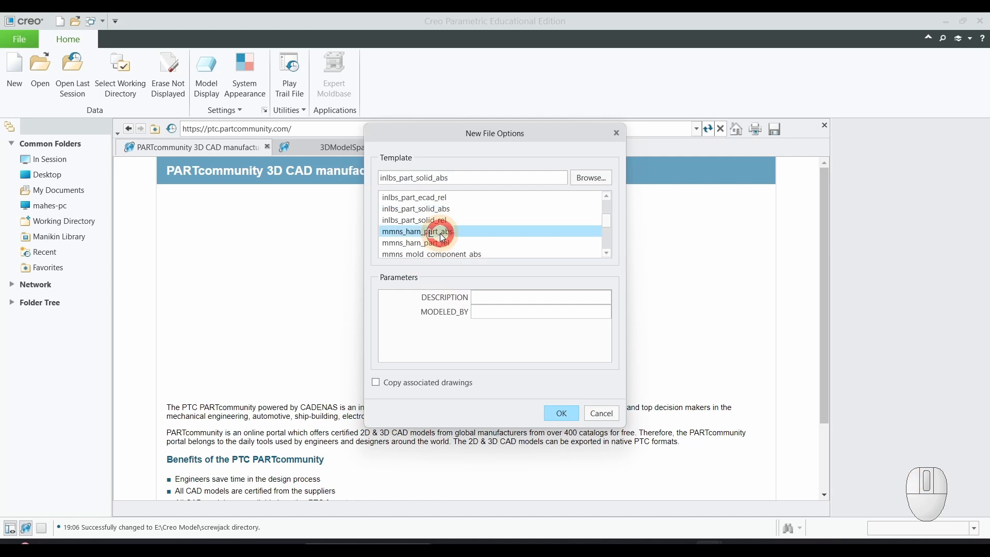
{"action": "left_click", "coordinate": [566, 412]}
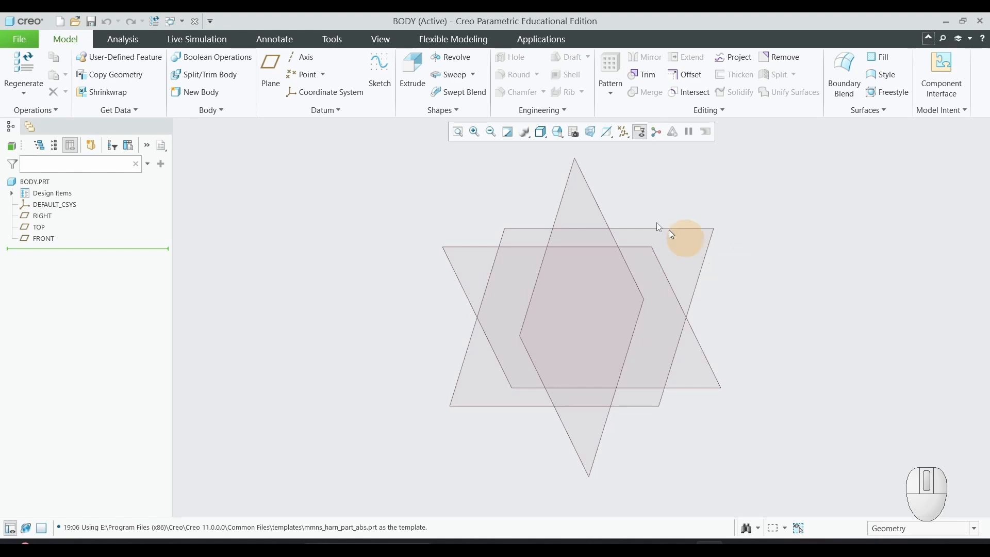
Start a Revolve feature with a sketch on the FRONT plane and orient the view parallel to the sketch.
{"action": "left_click", "coordinate": [447, 57]}
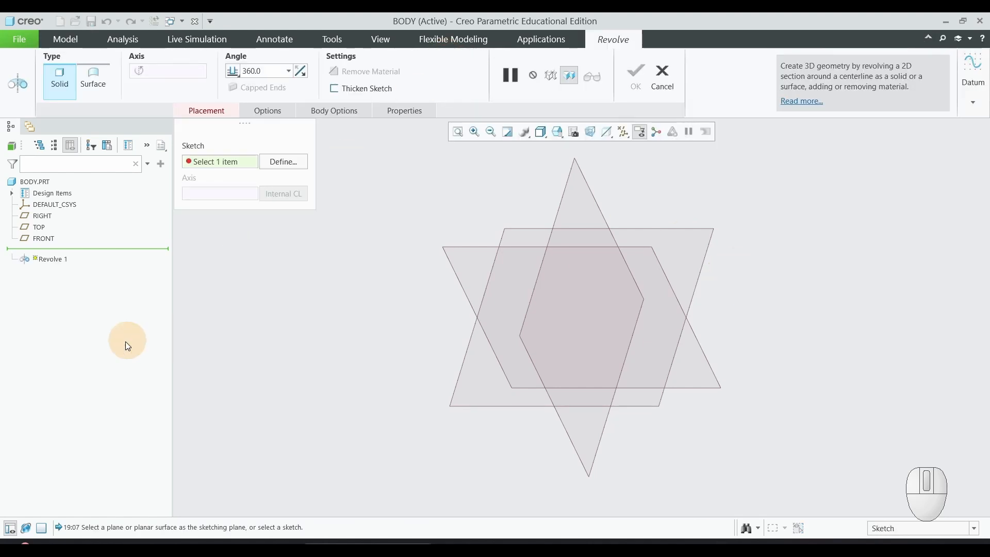
{"action": "left_click", "coordinate": [58, 247]}
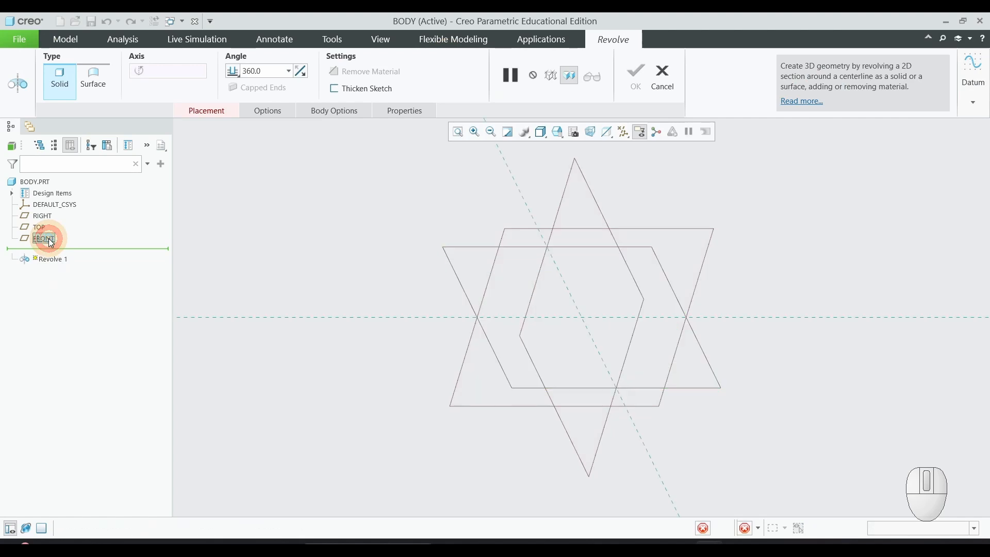
{"action": "left_click", "coordinate": [16, 93]}
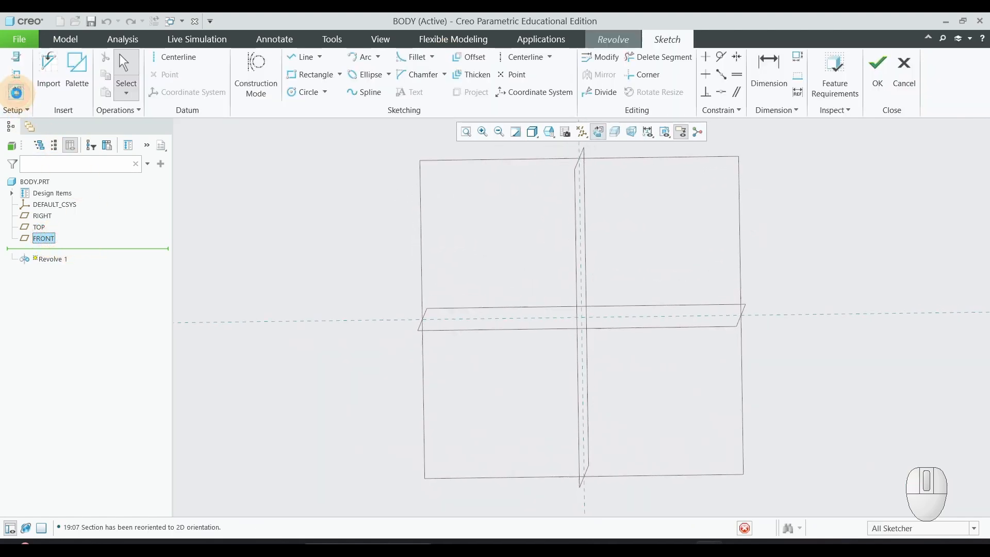
Draw a vertical datum centerline on the sketch's vertical reference as the axis of revolution.
{"action": "left_click", "coordinate": [177, 64]}
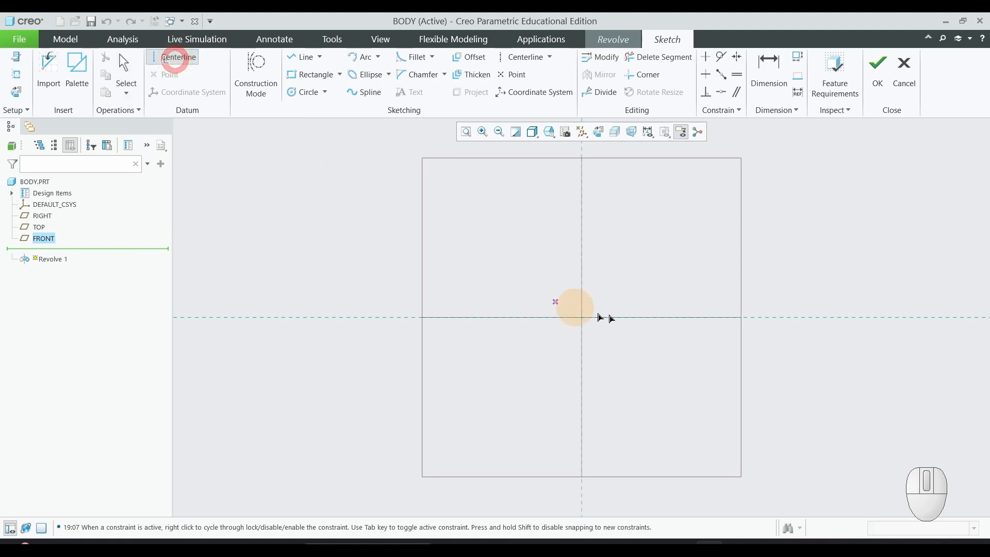
{"action": "left_click", "coordinate": [584, 174]}
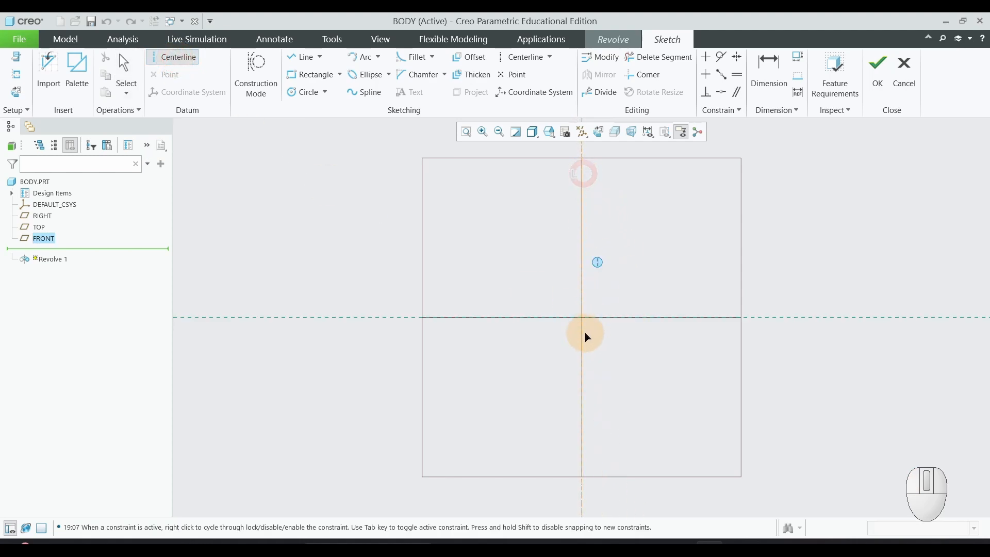
{"action": "left_click", "coordinate": [584, 334]}
{"action": "middle_click", "coordinate": [742, 381]}
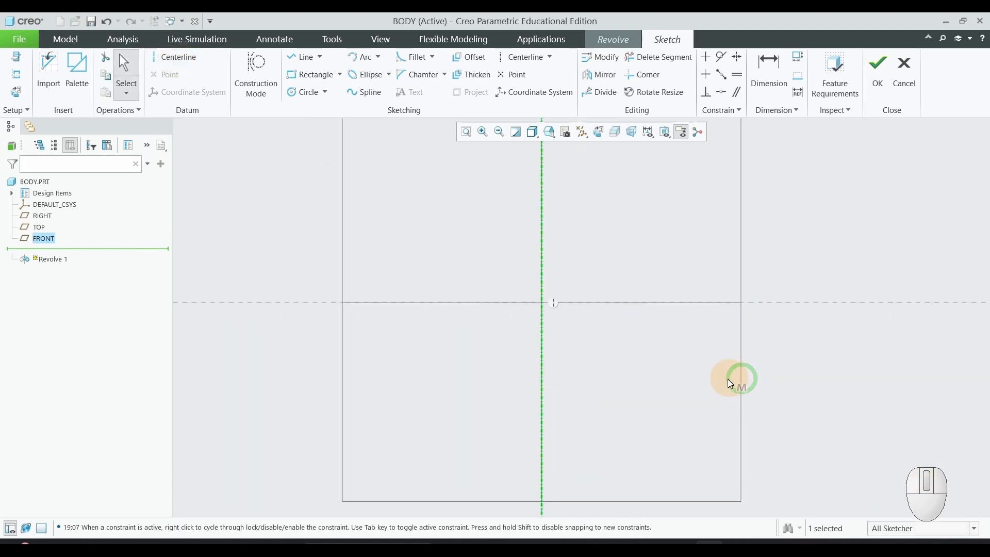
Draw the base outline: a vertical line about 81 mm up from the horizontal reference, continued by a horizontal line toward the centerline.
{"action": "scroll", "coordinate": [722, 330], "scroll_direction": "down", "scroll_amount": 2}
{"action": "scroll", "coordinate": [732, 207], "scroll_direction": "up", "scroll_amount": 2}
{"action": "scroll", "coordinate": [708, 258], "scroll_direction": "up", "scroll_amount": 2}
{"action": "scroll", "coordinate": [806, 199], "scroll_direction": "down", "scroll_amount": 2}
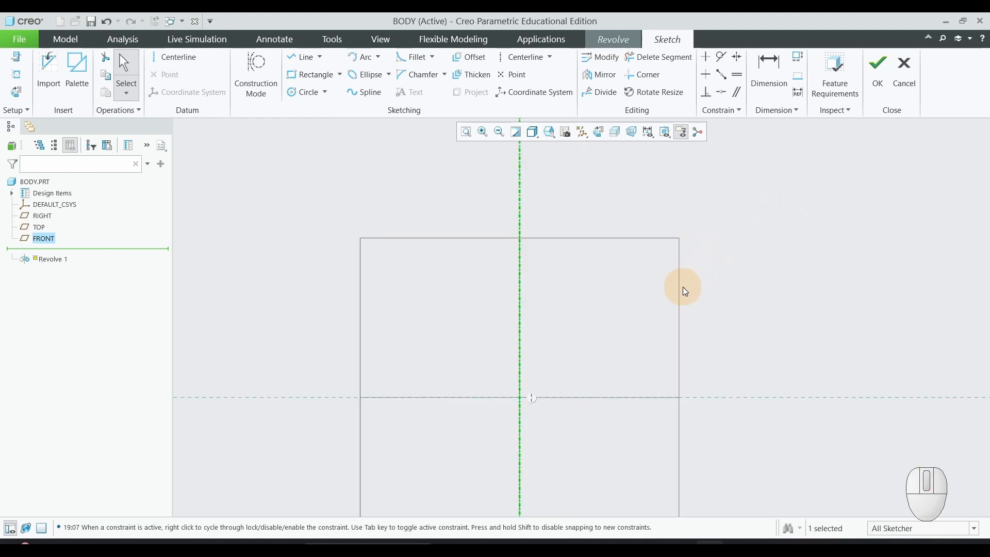
{"action": "scroll", "coordinate": [604, 376], "scroll_direction": "down", "scroll_amount": 1}
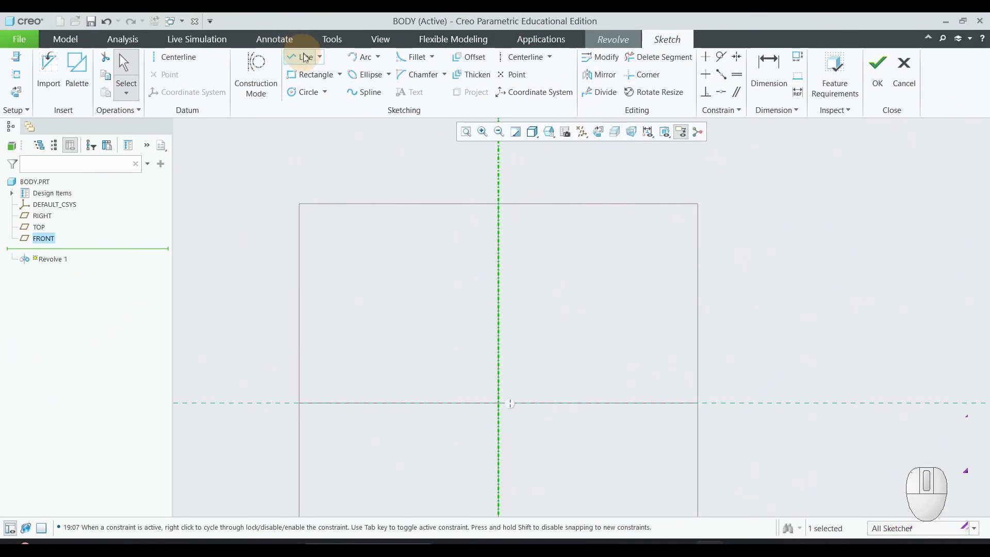
{"action": "left_click", "coordinate": [305, 56]}
{"action": "left_click", "coordinate": [797, 403]}
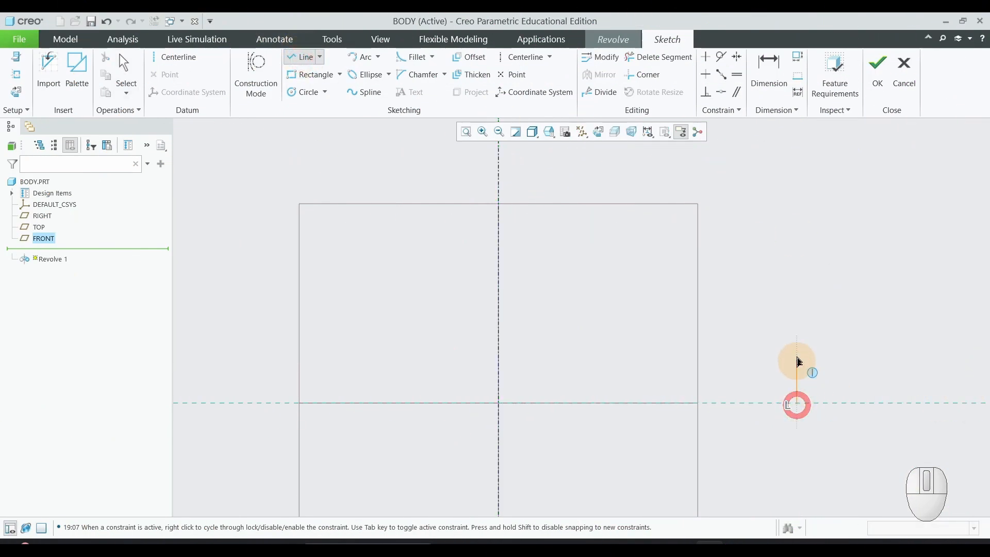
{"action": "left_click", "coordinate": [794, 340]}
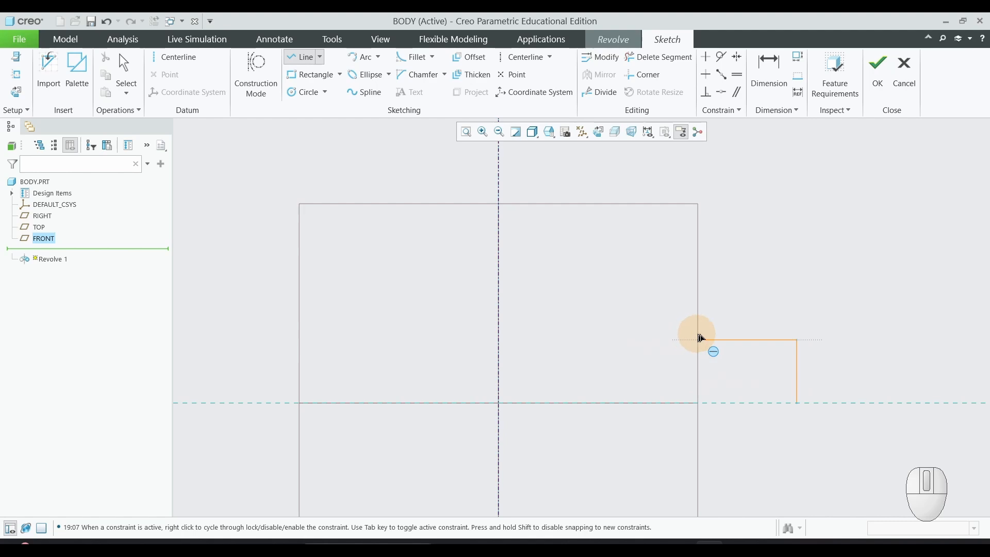
{"action": "left_click", "coordinate": [717, 338]}
{"action": "middle_click", "coordinate": [809, 290]}
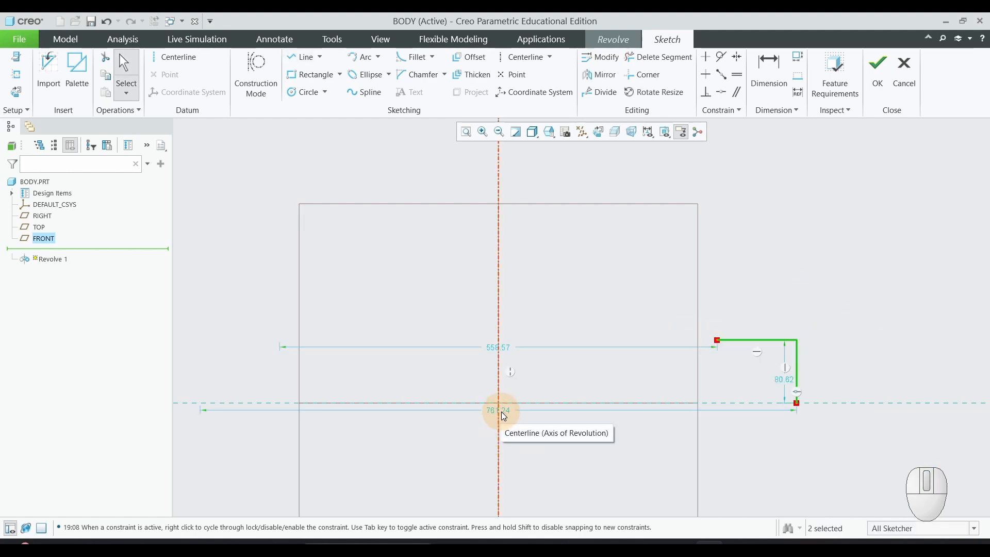
Dimension the base outline with an outer diameter of 140 mm, a height of 20 mm and an inner-end diameter of 100 mm.
{"action": "left_click_drag", "start_coordinate": [503, 411], "coordinate": [518, 445]}
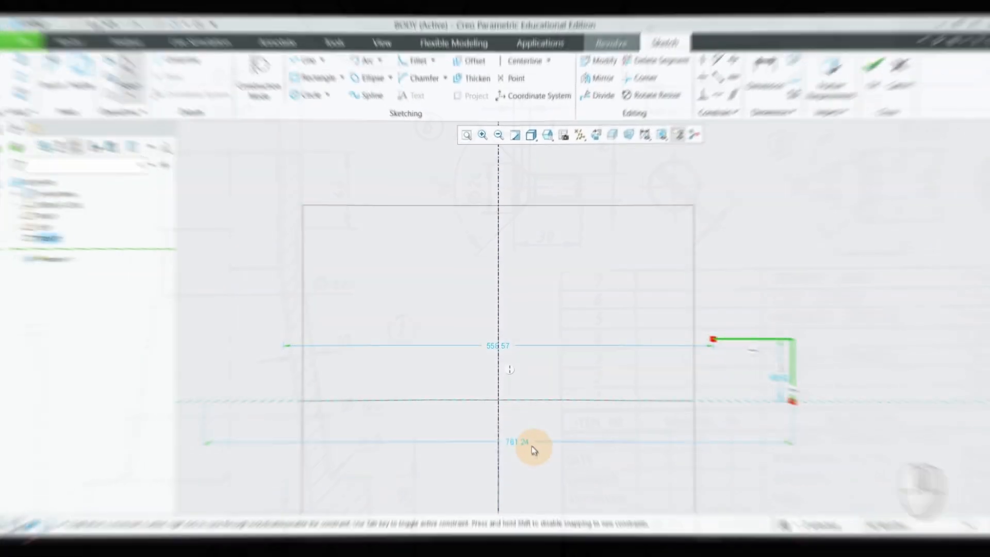
{"action": "double_click", "coordinate": [521, 447]}
{"action": "type", "text": "140"}
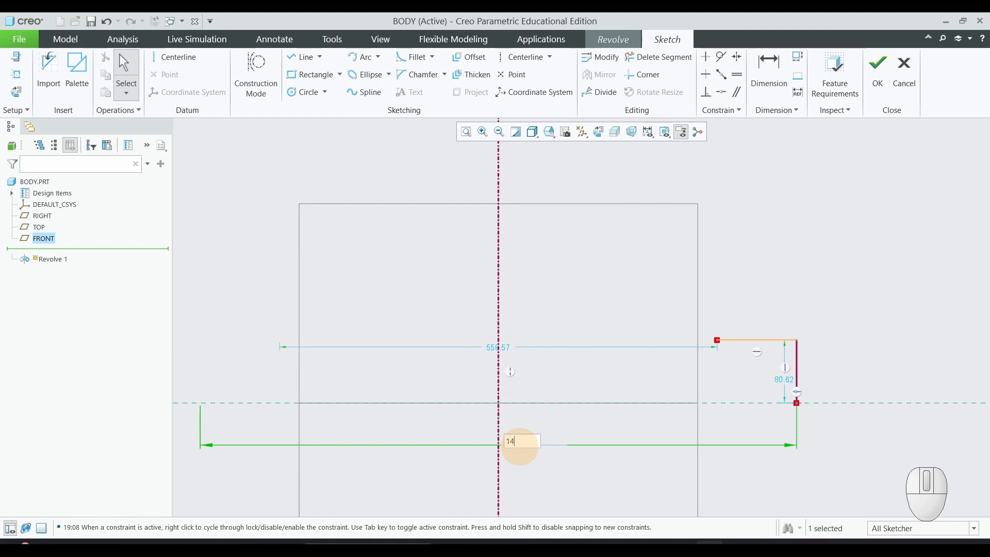
{"action": "key", "text": "Return"}
{"action": "left_click", "coordinate": [784, 382]}
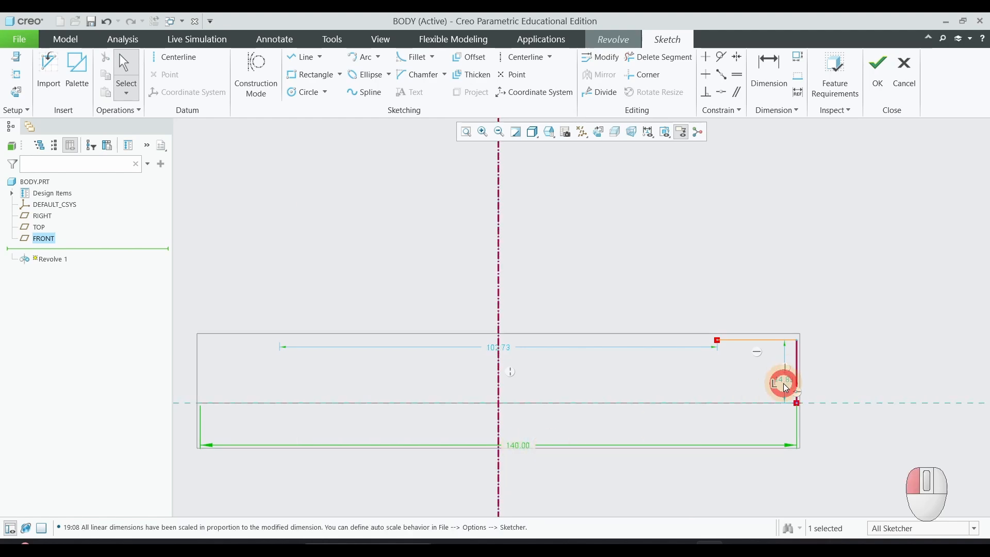
{"action": "double_click", "coordinate": [785, 382]}
{"action": "type", "text": "20"}
{"action": "key", "text": "Return"}
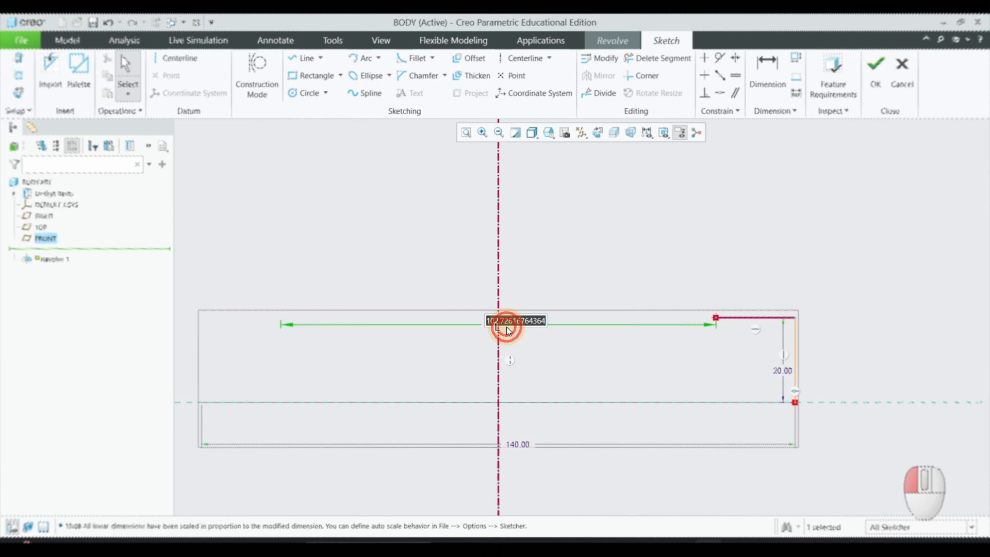
{"action": "type", "text": "100"}
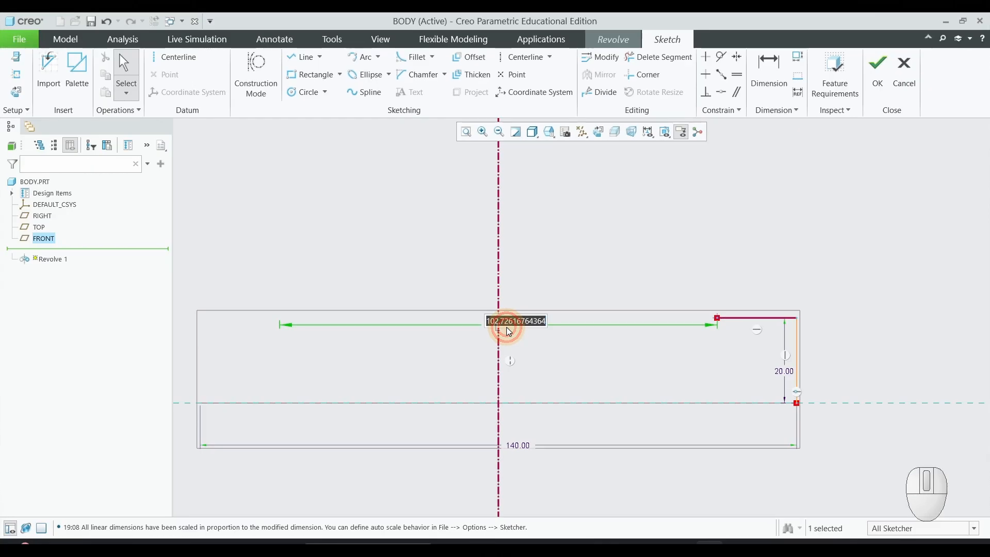
{"action": "key", "text": "Return"}
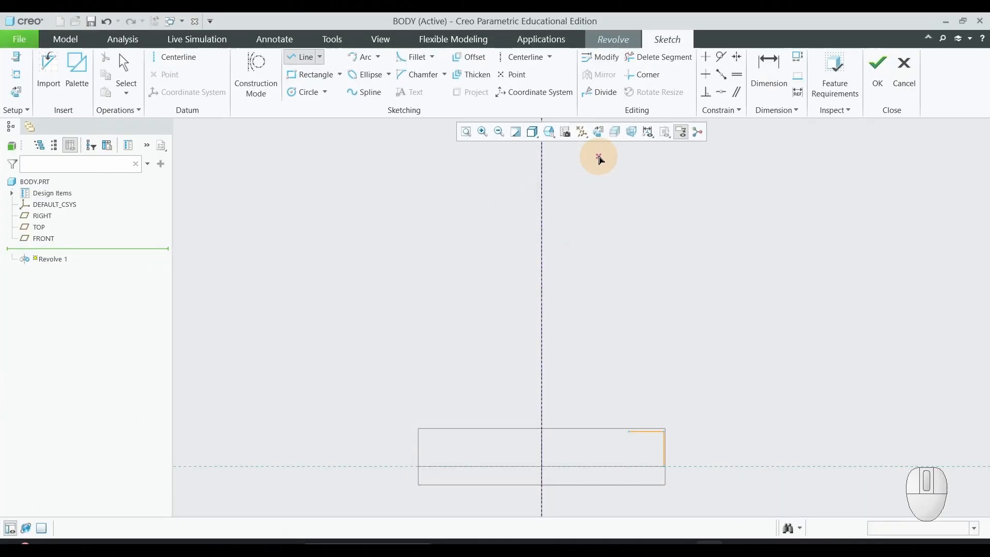
Draw the collar outline above the base: a short horizontal line outward from the centerline side, continued by a vertical line about 47 mm down.
{"action": "left_click", "coordinate": [578, 155]}
{"action": "left_click", "coordinate": [602, 153]}
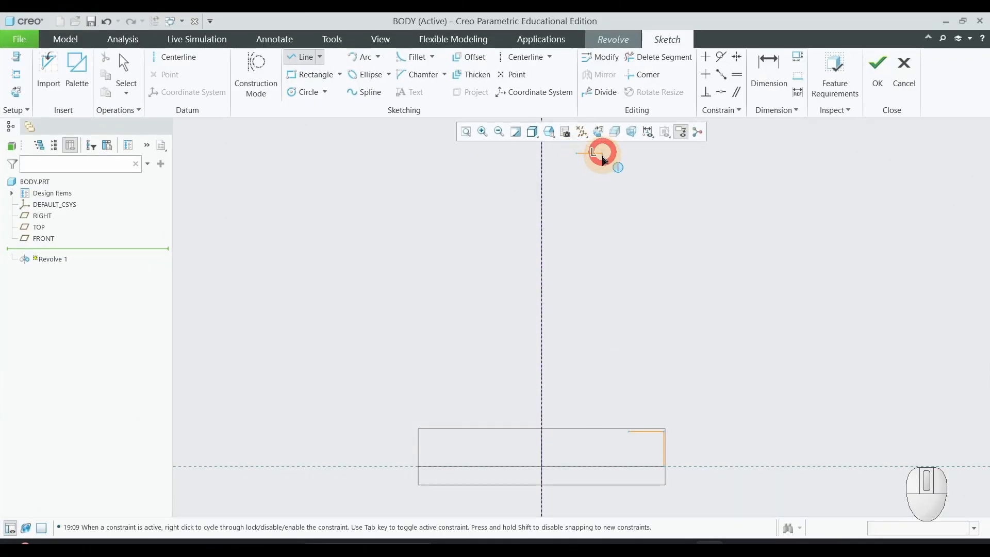
{"action": "left_click", "coordinate": [603, 238]}
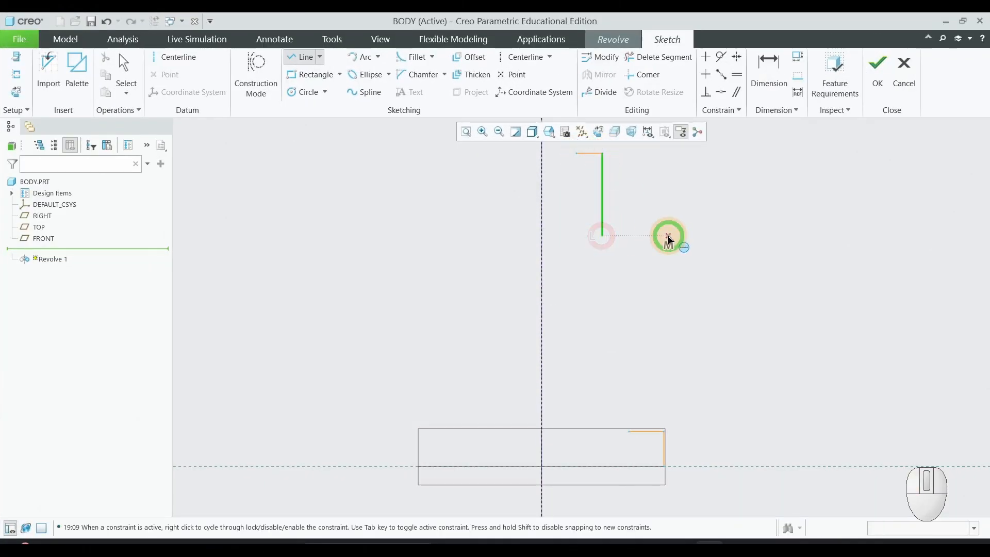
{"action": "middle_click", "coordinate": [663, 231]}
Set the collar outline's inner diameter to 50 mm, outer diameter to 70 mm and vertical line length to 40 mm.
{"action": "left_click_drag", "start_coordinate": [568, 185], "coordinate": [553, 156]}
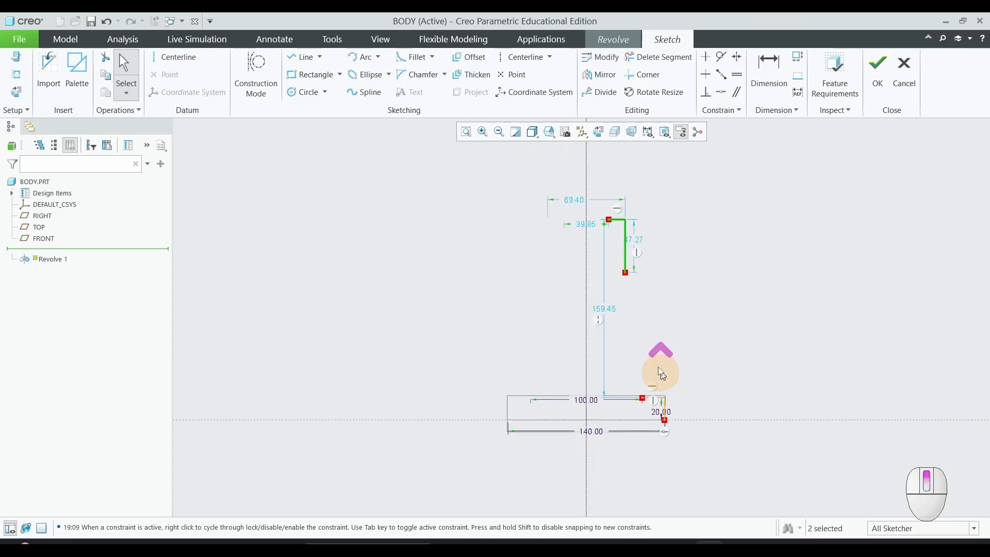
{"action": "scroll", "coordinate": [560, 195], "scroll_direction": "down", "scroll_amount": 3}
{"action": "scroll", "coordinate": [638, 268], "scroll_direction": "down", "scroll_amount": 1}
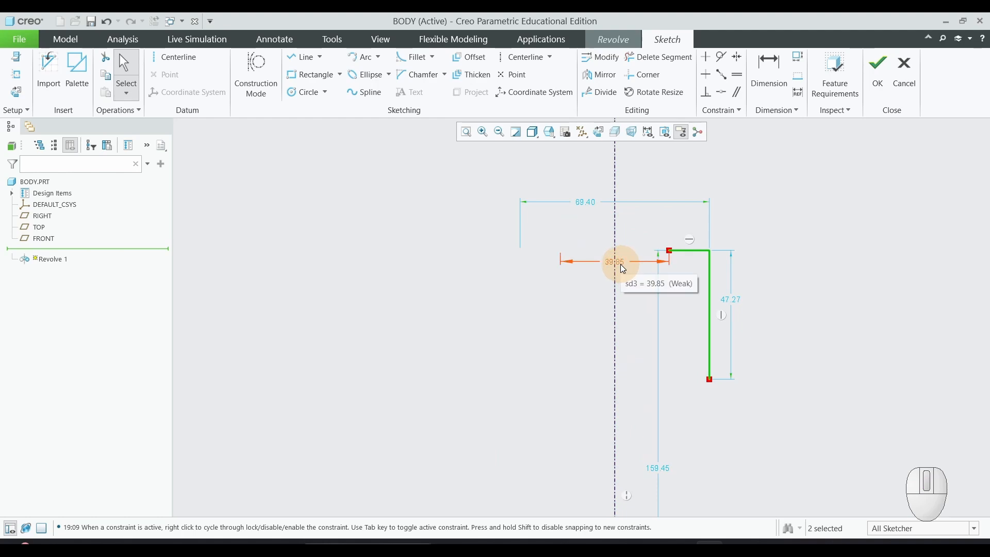
{"action": "double_click", "coordinate": [622, 264]}
{"action": "type", "text": "50"}
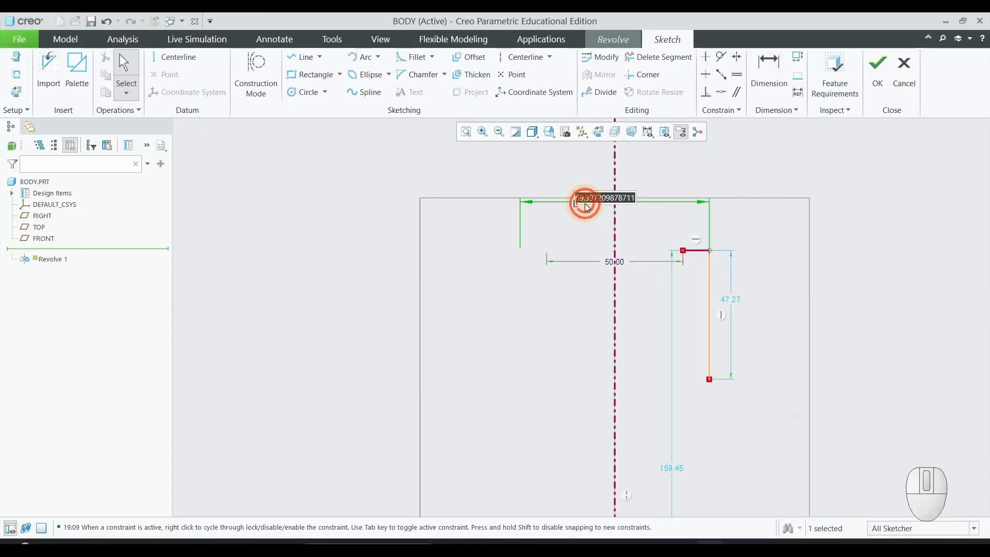
{"action": "type", "text": "70"}
{"action": "key", "text": "Return"}
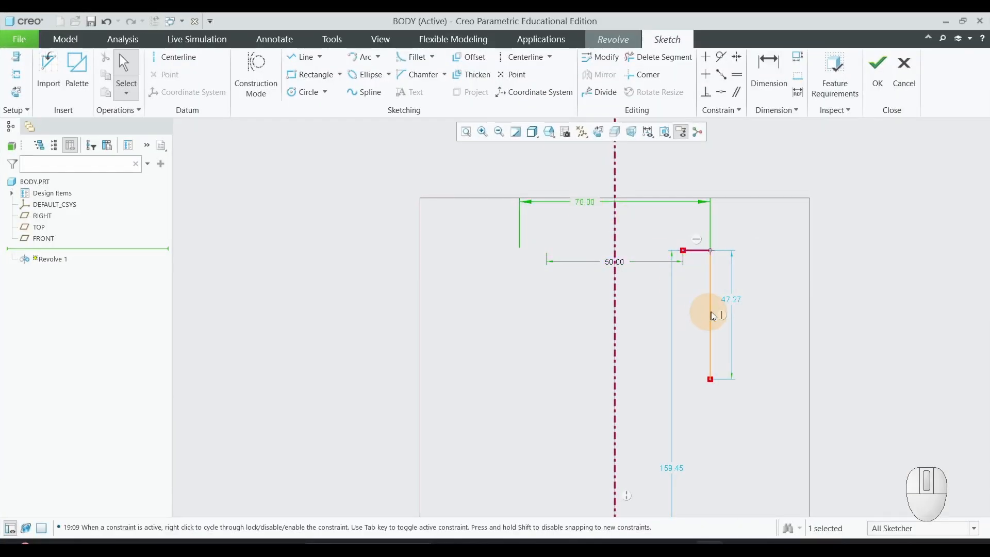
{"action": "double_click", "coordinate": [731, 299]}
{"action": "type", "text": "40"}
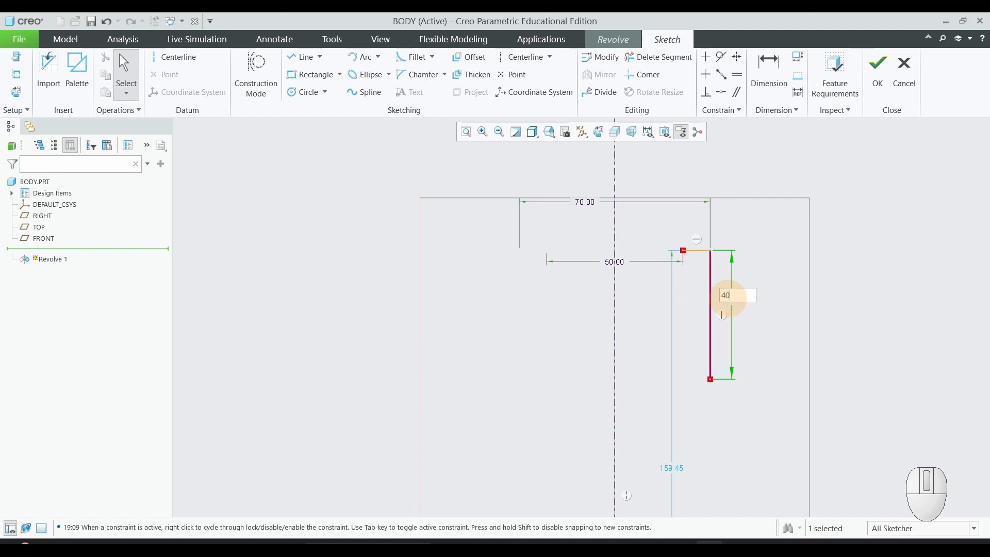
{"action": "key", "text": "Return"}
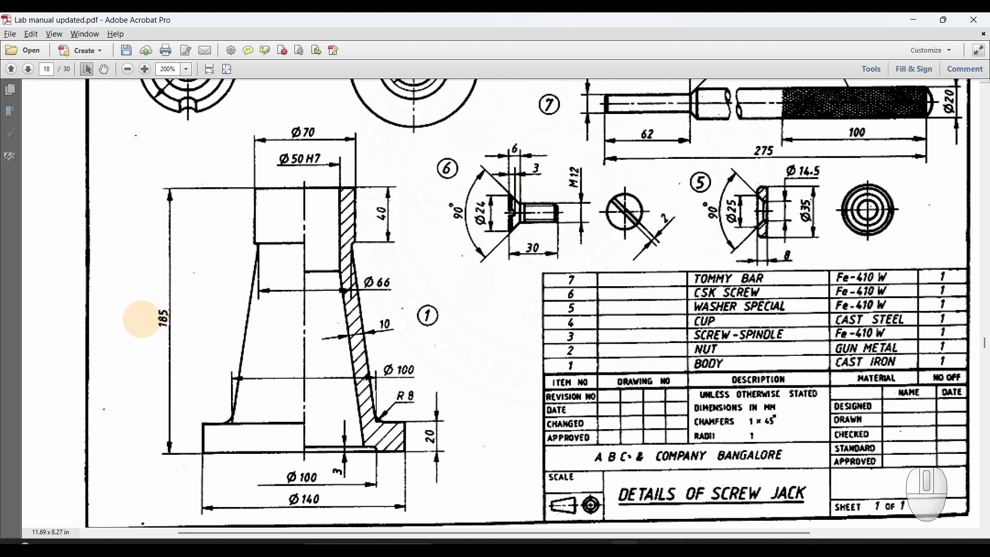
{"action": "key", "text": "alt+Tab"}
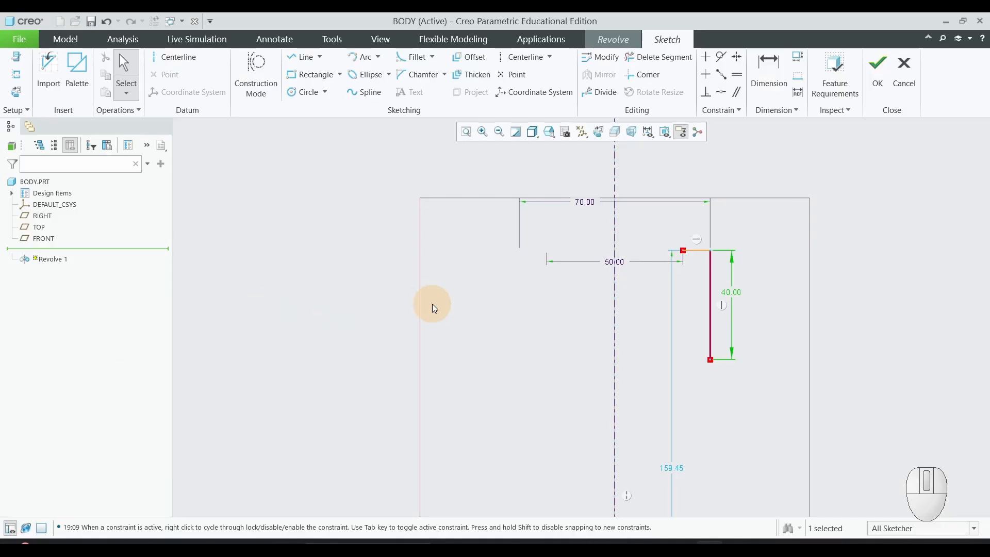
Dimension the overall height from the horizontal reference up to the collar's upper line and set it to 185 mm.
{"action": "scroll", "coordinate": [434, 305], "scroll_direction": "up", "scroll_amount": 3}
{"action": "scroll", "coordinate": [604, 396], "scroll_direction": "up", "scroll_amount": 1}
{"action": "scroll", "coordinate": [598, 480], "scroll_direction": "down", "scroll_amount": 2}
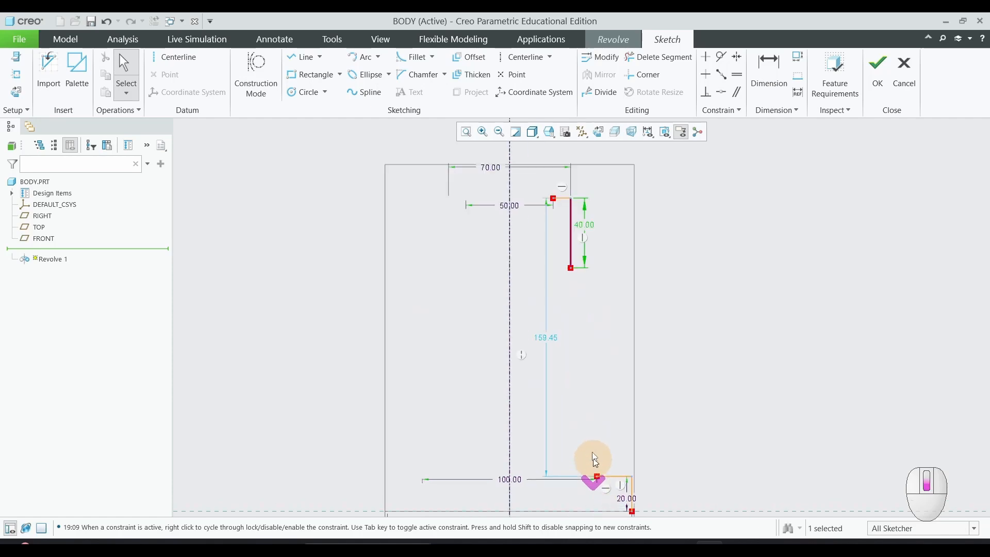
{"action": "left_click_drag", "start_coordinate": [541, 338], "coordinate": [327, 338]}
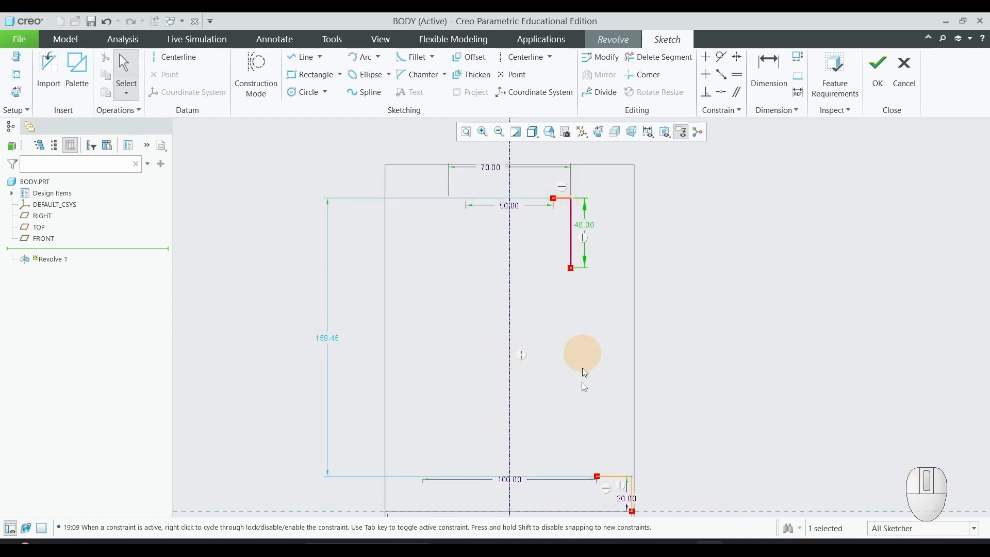
{"action": "scroll", "coordinate": [475, 451], "scroll_direction": "up", "scroll_amount": 1}
{"action": "scroll", "coordinate": [473, 506], "scroll_direction": "down", "scroll_amount": 1}
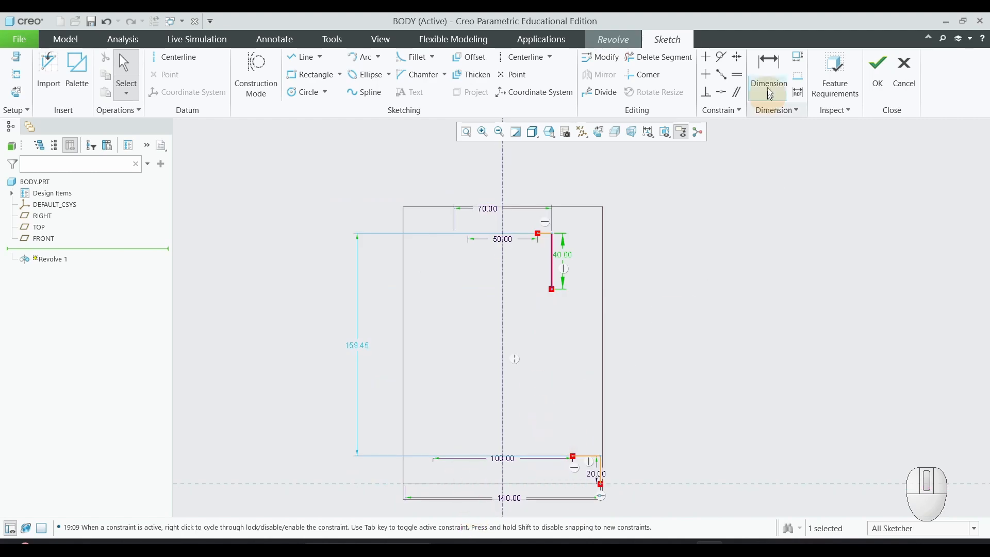
{"action": "left_click", "coordinate": [769, 67]}
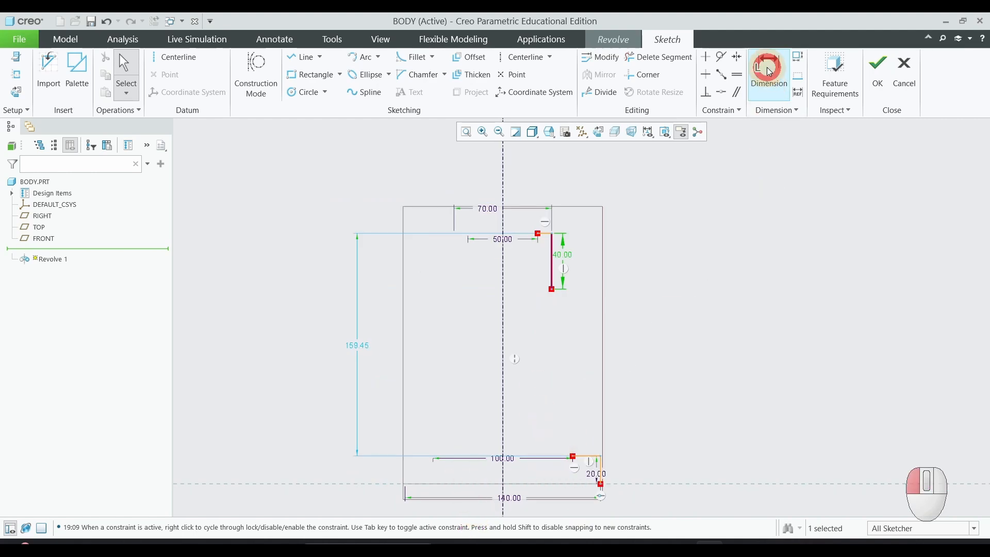
{"action": "left_click", "coordinate": [545, 234]}
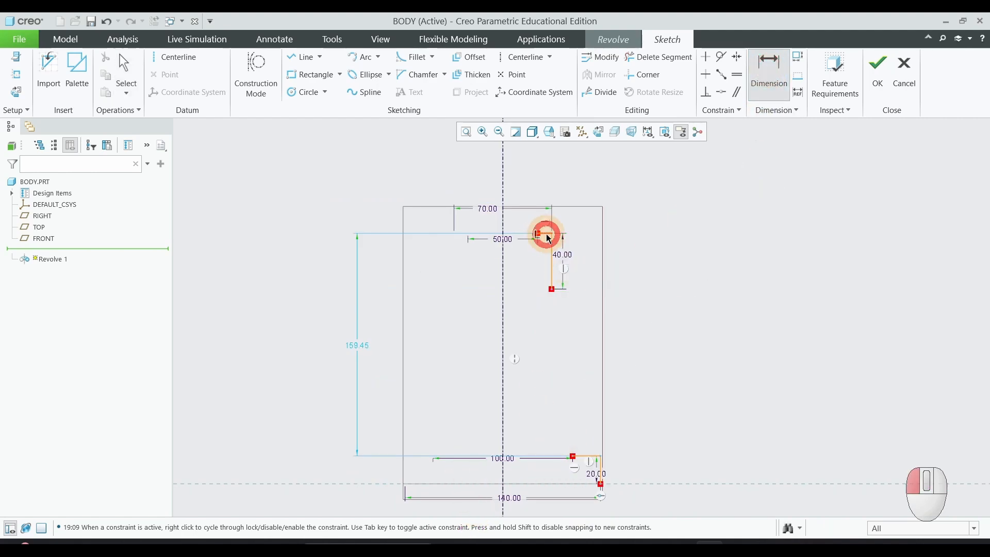
{"action": "left_click", "coordinate": [598, 483]}
{"action": "middle_click", "coordinate": [772, 298]}
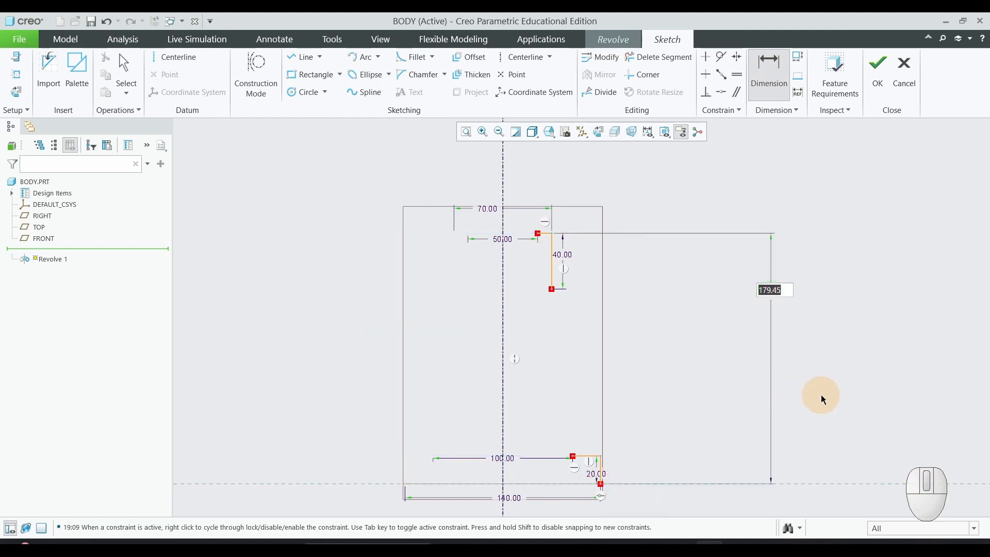
{"action": "type", "text": "185"}
{"action": "key", "text": "Return"}
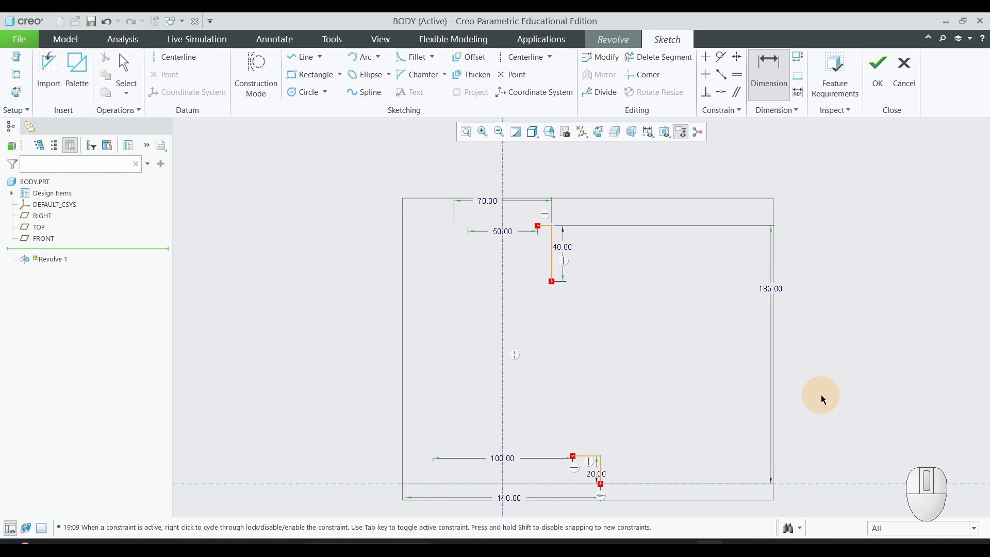
Draw a short horizontal line inward from the collar's lower end and set the diameter at its inner end to 66 mm.
{"action": "key", "text": "alt+Tab"}
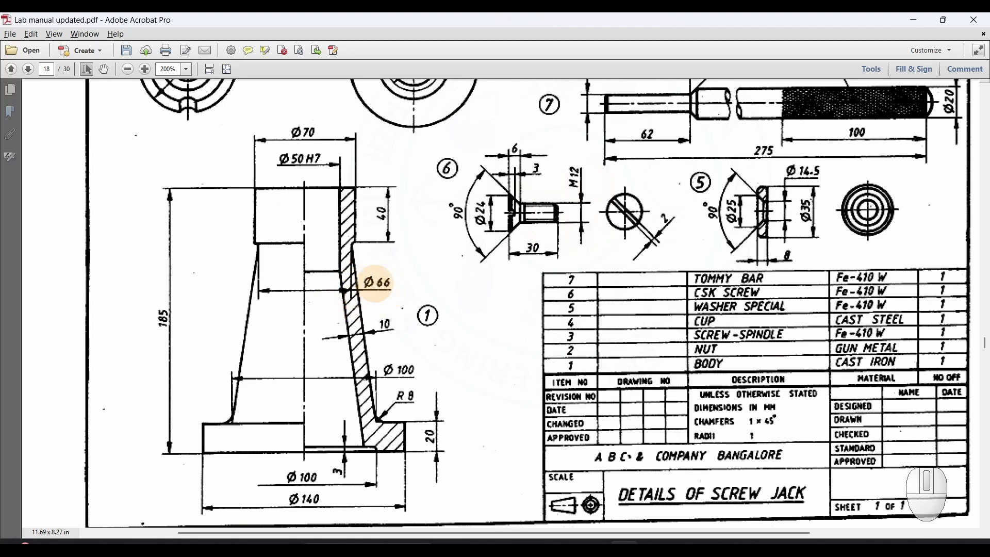
{"action": "key", "text": "alt+Tab"}
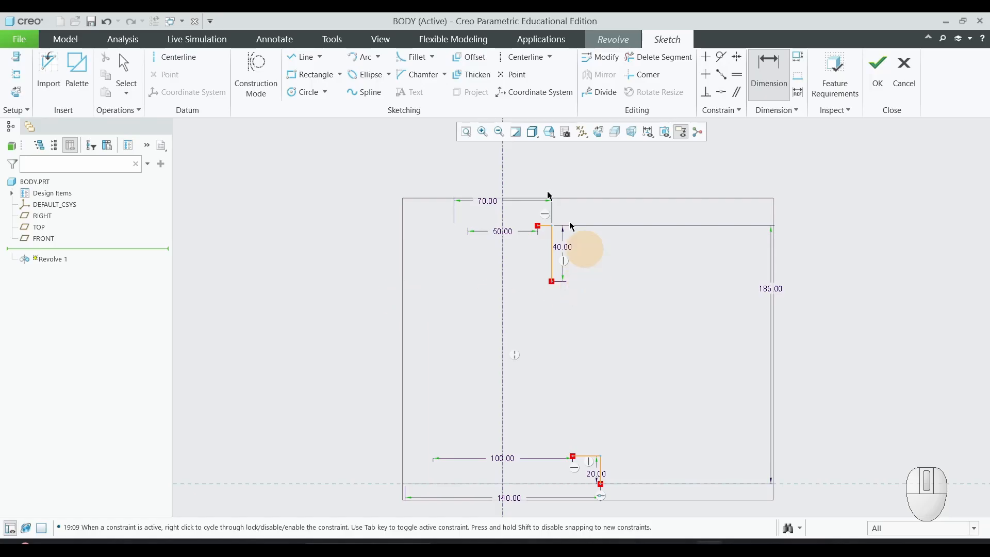
{"action": "left_click", "coordinate": [297, 58]}
{"action": "scroll", "coordinate": [592, 267], "scroll_direction": "up", "scroll_amount": 2}
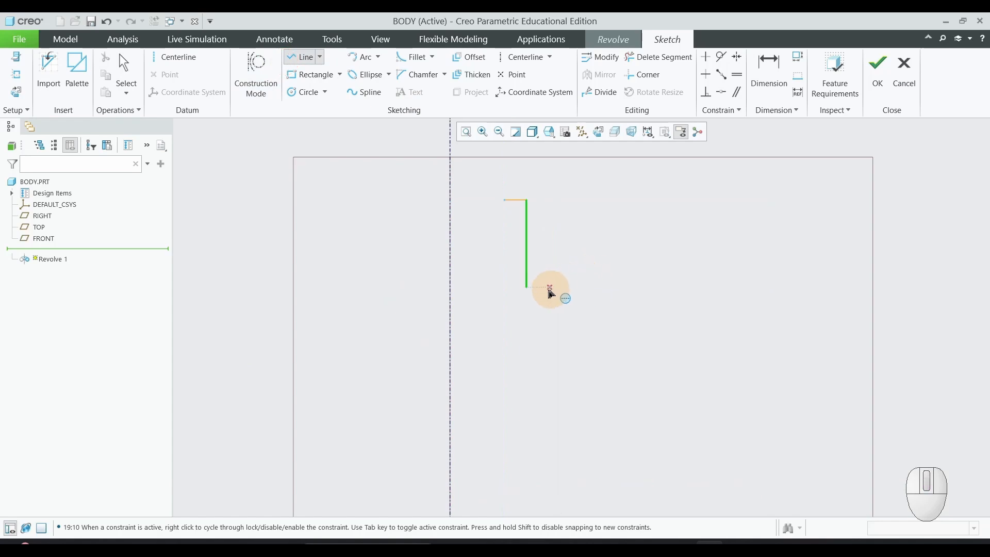
{"action": "left_click", "coordinate": [525, 293]}
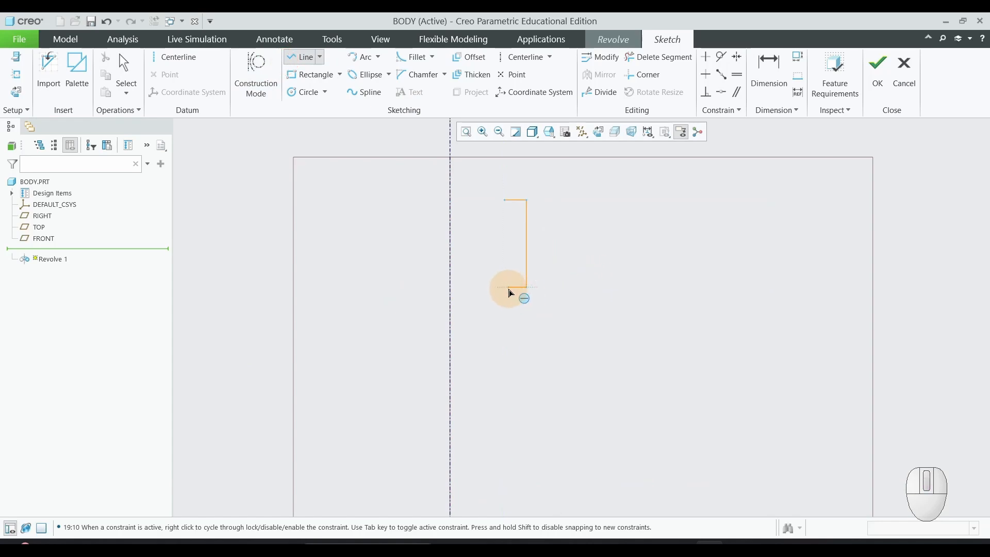
{"action": "left_click", "coordinate": [510, 289]}
{"action": "middle_click", "coordinate": [583, 349]}
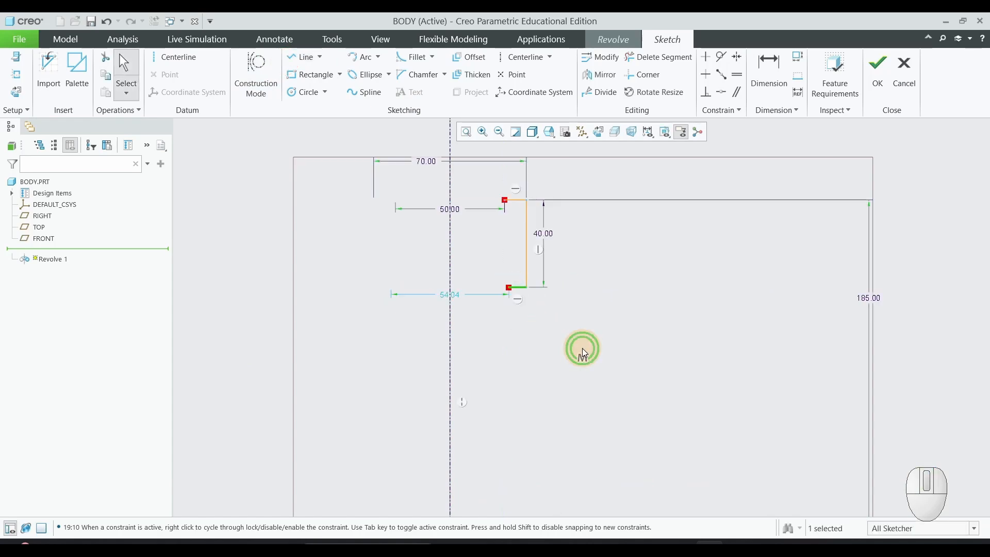
{"action": "double_click", "coordinate": [455, 295]}
{"action": "type", "text": "66"}
{"action": "key", "text": "Return"}
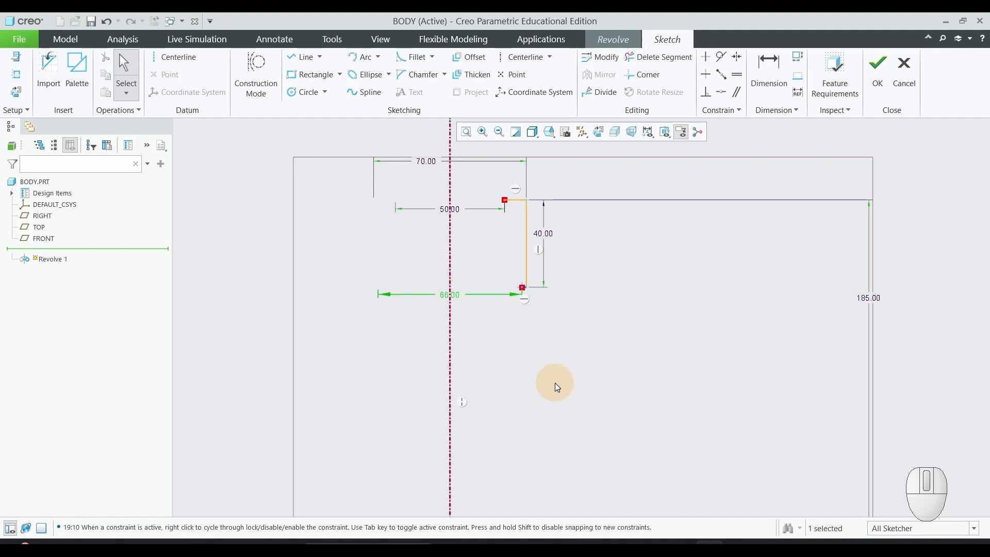
Draw the sloped outer wall as a line from the inner end of the collar's lower step to the inner end of the base's upper line.
{"action": "scroll", "coordinate": [539, 319], "scroll_direction": "down", "scroll_amount": 4}
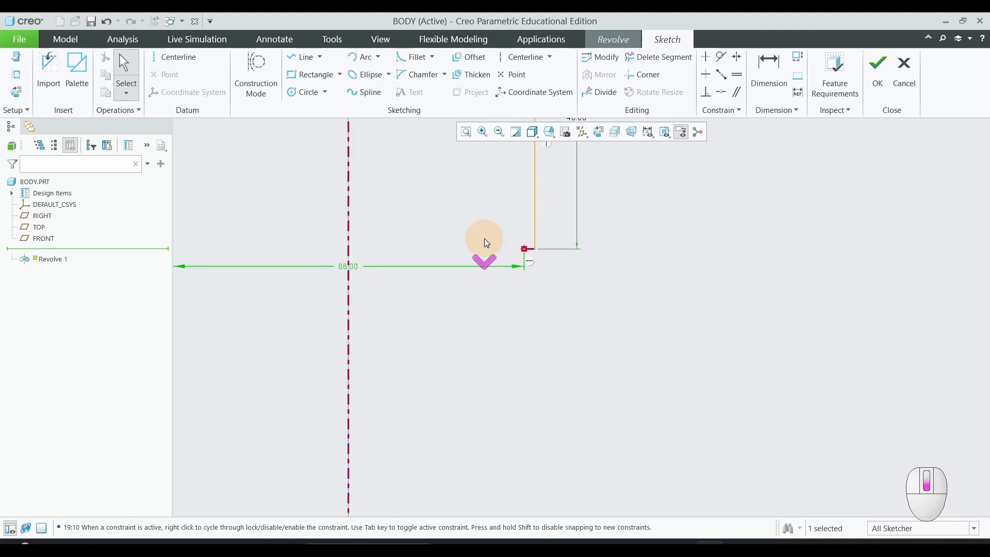
{"action": "scroll", "coordinate": [477, 294], "scroll_direction": "up", "scroll_amount": 3}
{"action": "scroll", "coordinate": [477, 330], "scroll_direction": "up", "scroll_amount": 2}
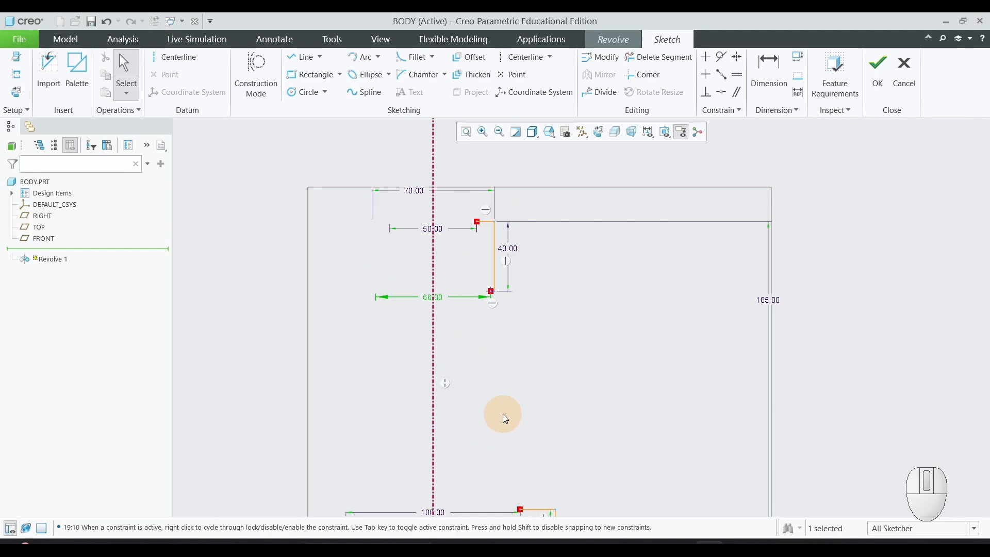
{"action": "key", "text": "alt+Tab"}
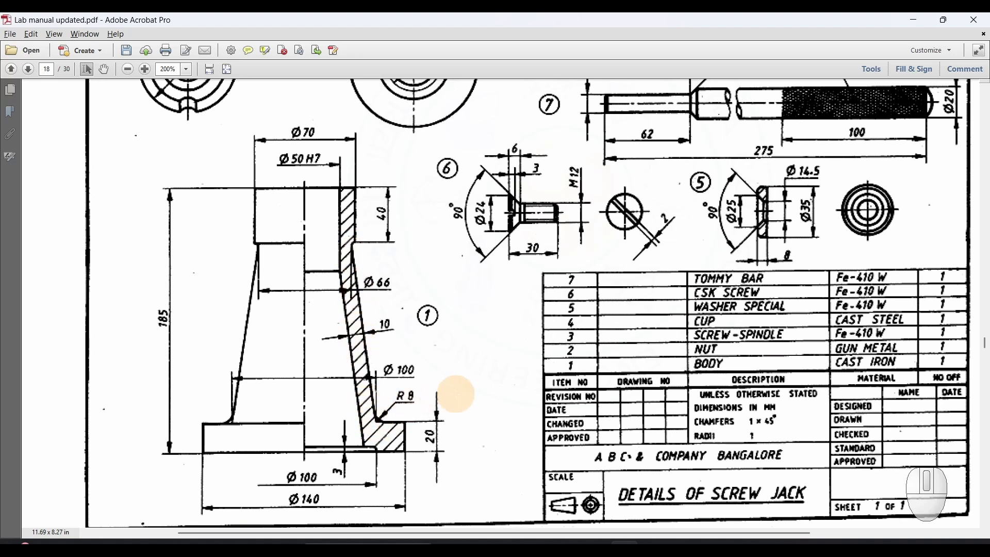
{"action": "key", "text": "alt+Tab"}
{"action": "scroll", "coordinate": [481, 314], "scroll_direction": "up", "scroll_amount": 3}
{"action": "scroll", "coordinate": [505, 426], "scroll_direction": "down", "scroll_amount": 2}
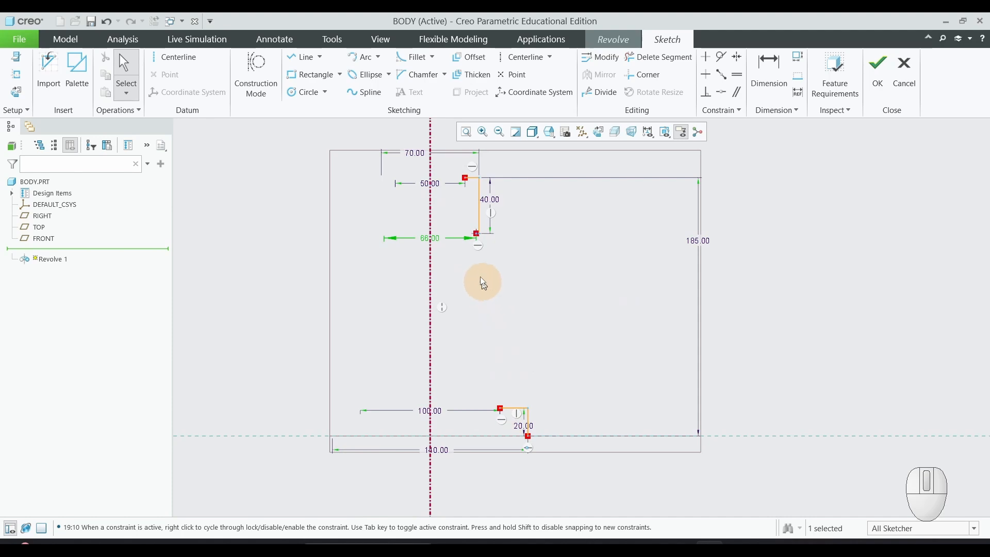
{"action": "left_click", "coordinate": [305, 57]}
{"action": "left_click", "coordinate": [579, 354]}
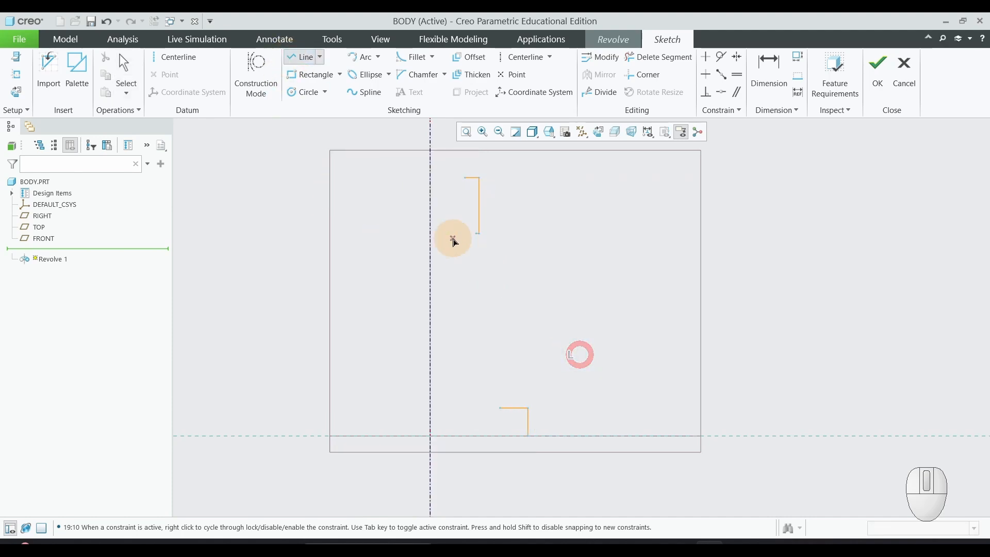
{"action": "scroll", "coordinate": [455, 240], "scroll_direction": "down", "scroll_amount": 4}
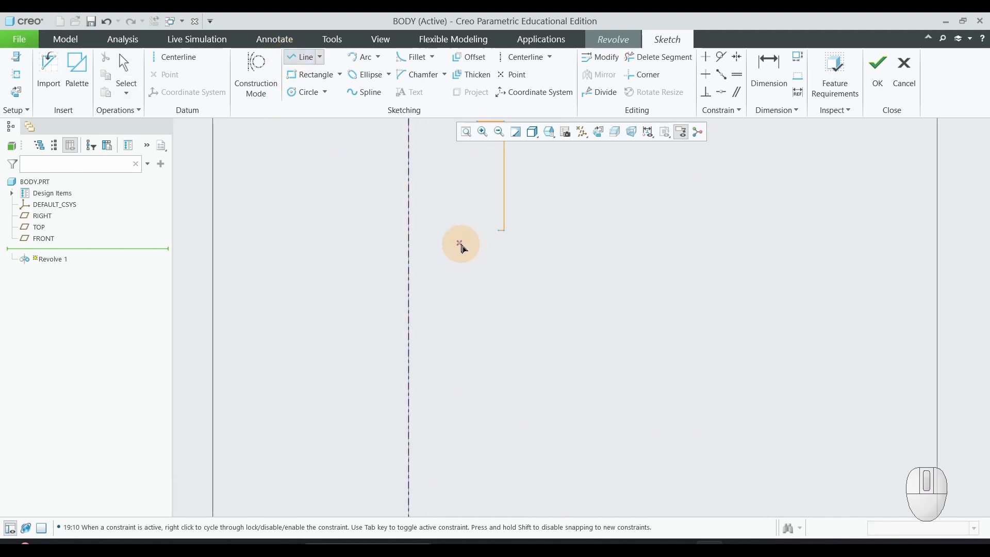
{"action": "left_click", "coordinate": [505, 229]}
{"action": "scroll", "coordinate": [470, 298], "scroll_direction": "up", "scroll_amount": 2}
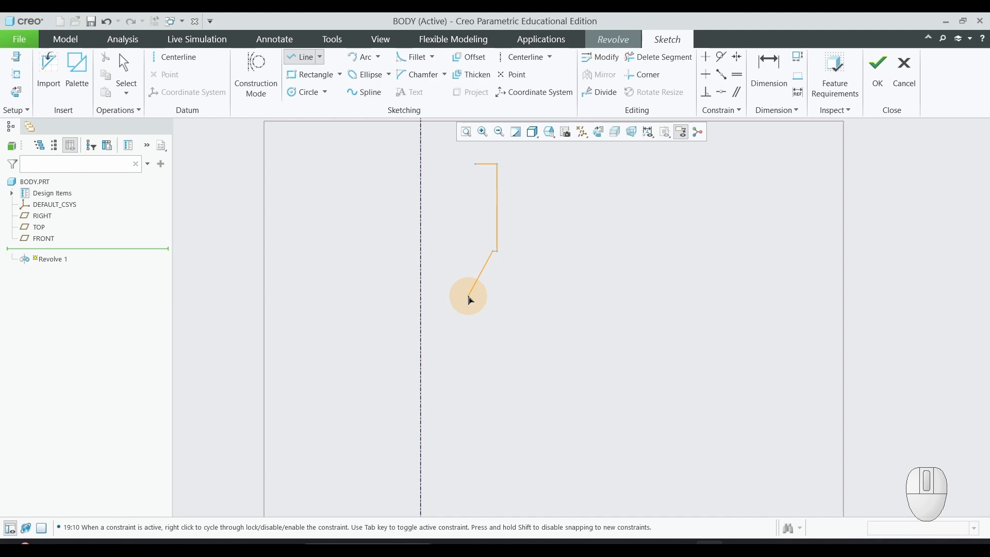
{"action": "scroll", "coordinate": [470, 299], "scroll_direction": "up", "scroll_amount": 3}
{"action": "scroll", "coordinate": [478, 408], "scroll_direction": "down", "scroll_amount": 3}
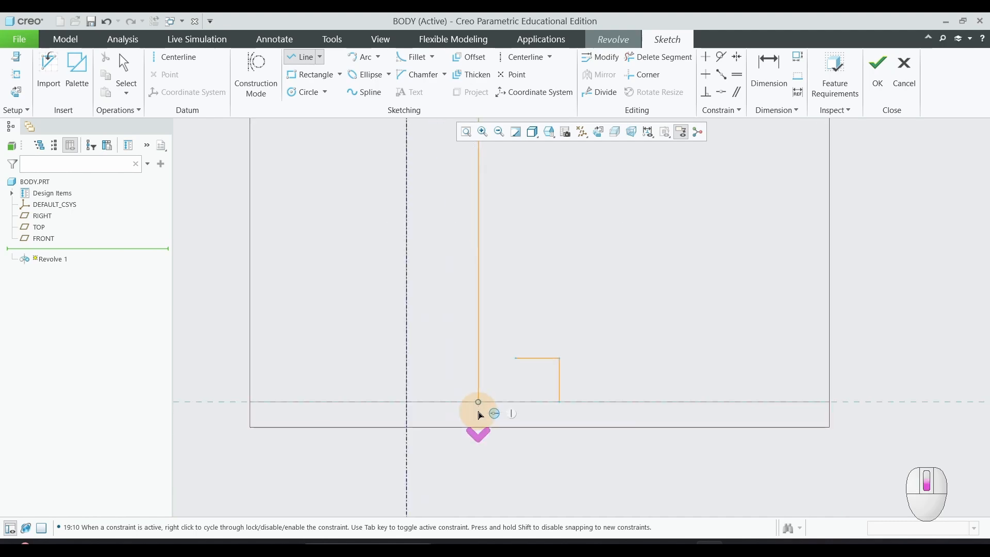
{"action": "left_click", "coordinate": [515, 364]}
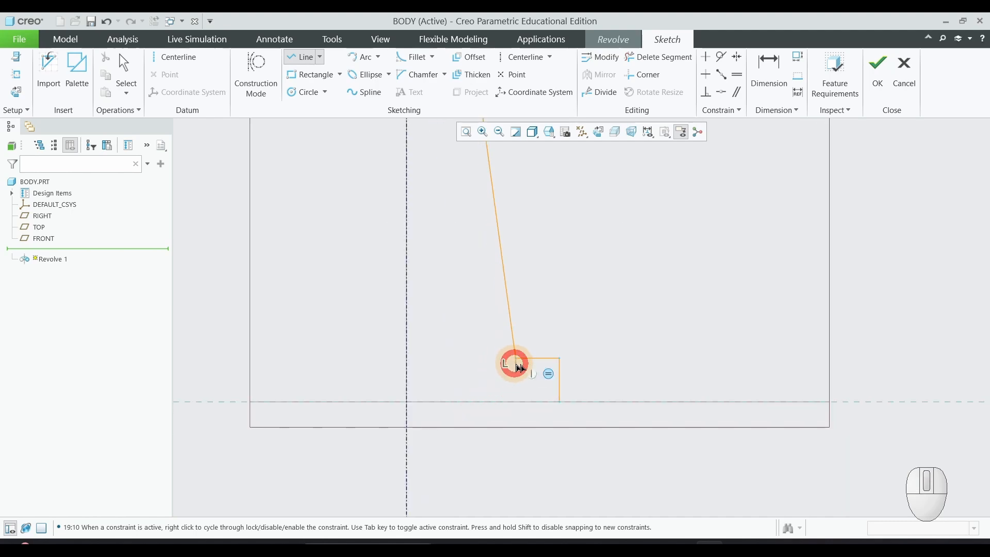
{"action": "middle_click", "coordinate": [684, 321]}
{"action": "scroll", "coordinate": [652, 379], "scroll_direction": "up", "scroll_amount": 2}
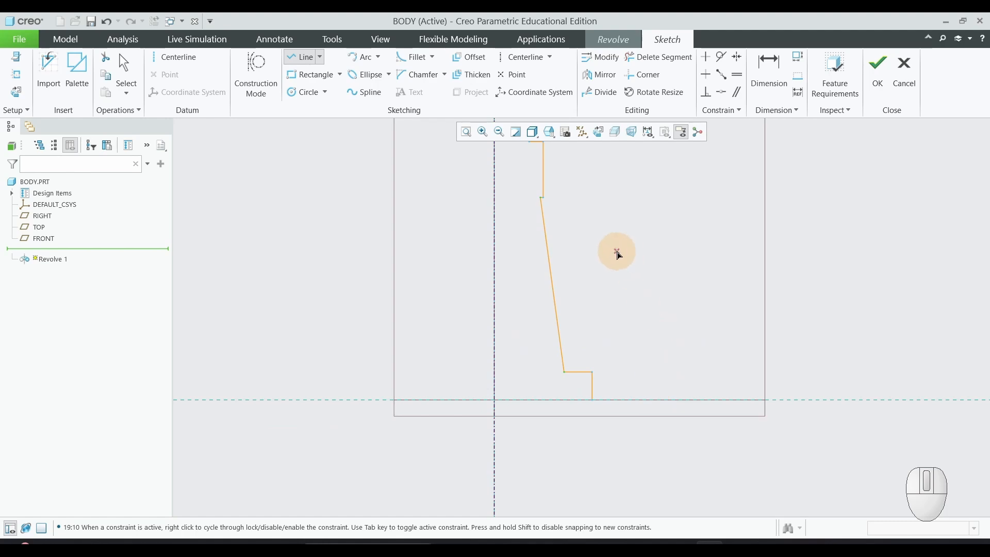
{"action": "scroll", "coordinate": [614, 212], "scroll_direction": "up", "scroll_amount": 2}
{"action": "scroll", "coordinate": [607, 200], "scroll_direction": "down", "scroll_amount": 2}
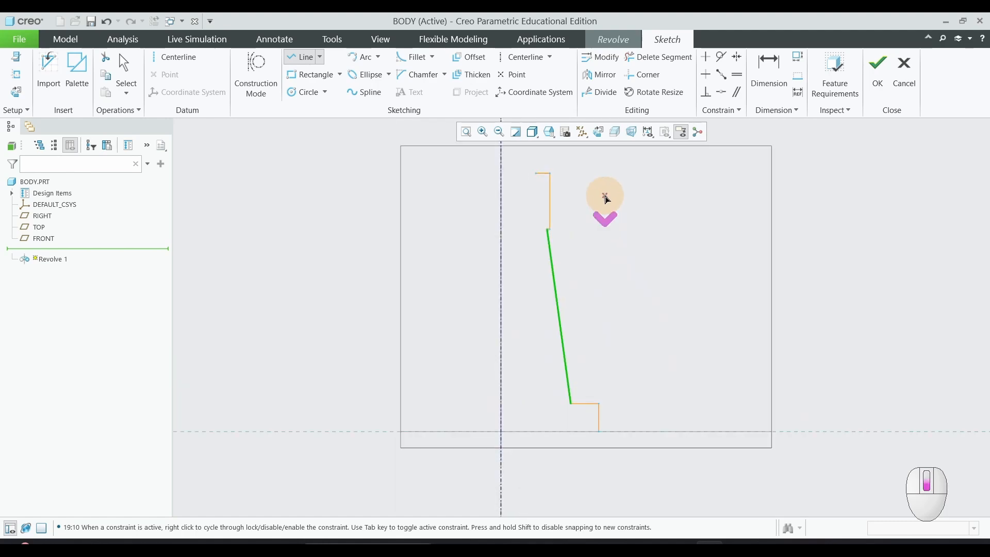
{"action": "middle_click", "coordinate": [656, 275]}
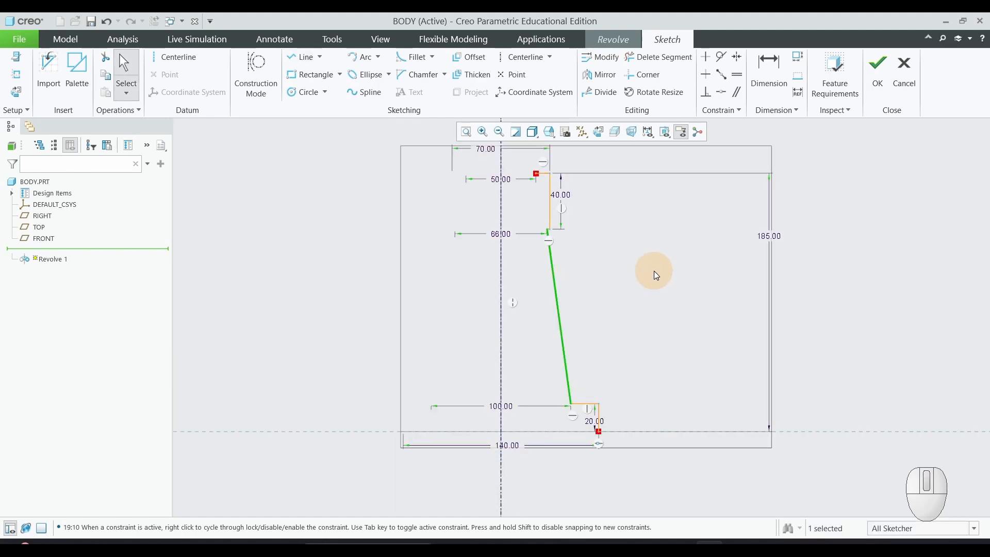
Draw a horizontal line from the base's lower outer corner toward the centerline and set the diameter at its inner end to 100 mm.
{"action": "key", "text": "alt+Tab"}
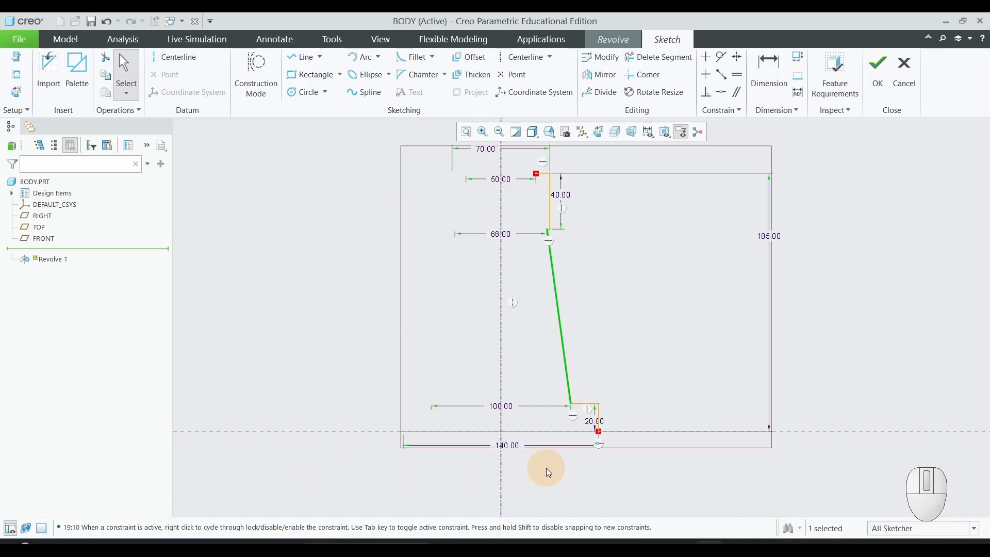
{"action": "scroll", "coordinate": [580, 464], "scroll_direction": "down", "scroll_amount": 3}
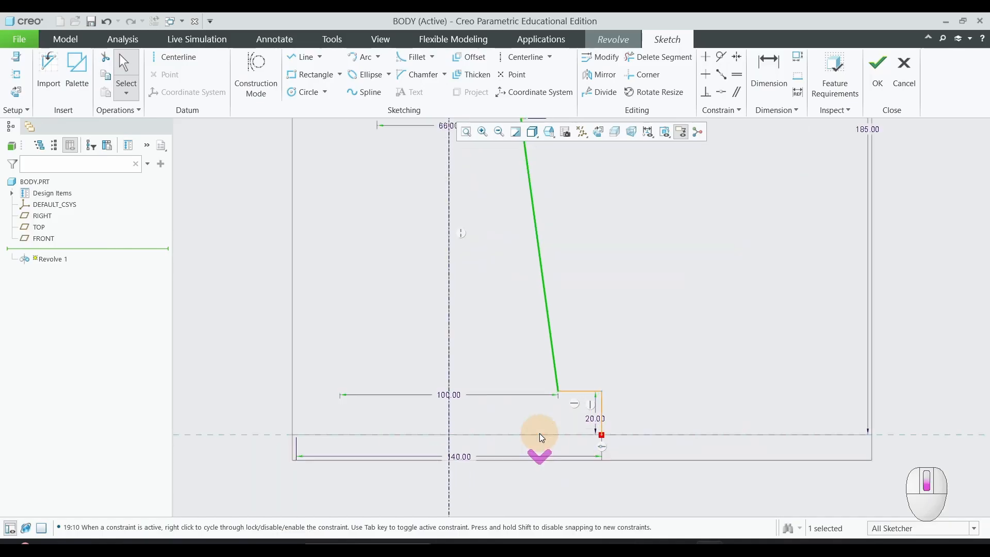
{"action": "left_click", "coordinate": [303, 57]}
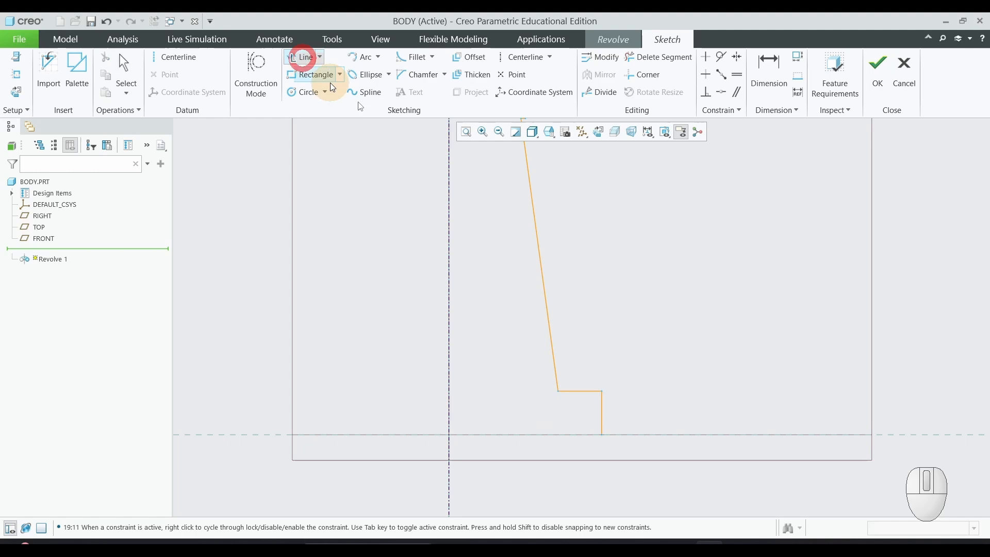
{"action": "left_click", "coordinate": [602, 435]}
{"action": "middle_click", "coordinate": [602, 435]}
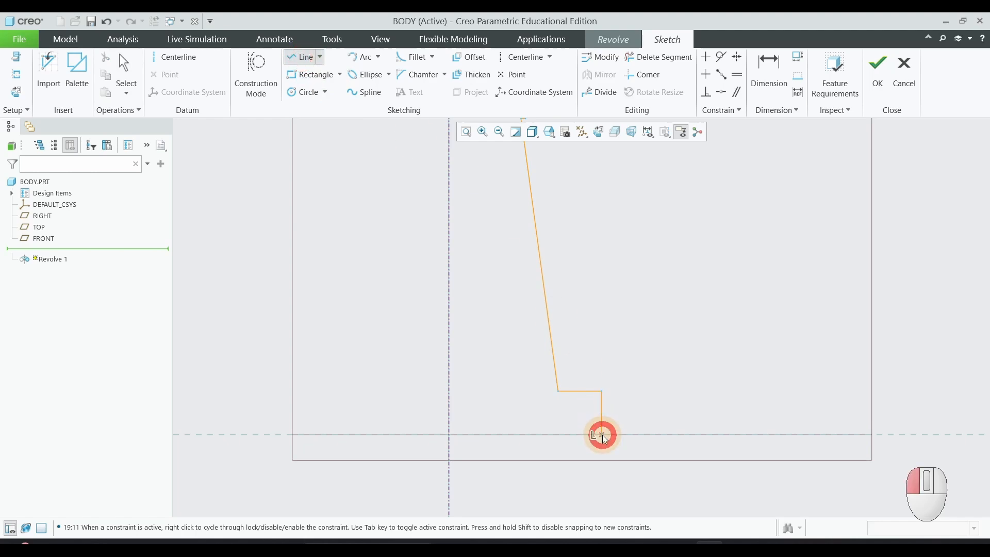
{"action": "left_click", "coordinate": [537, 435]}
{"action": "middle_click", "coordinate": [720, 468]}
{"action": "middle_click", "coordinate": [721, 468]}
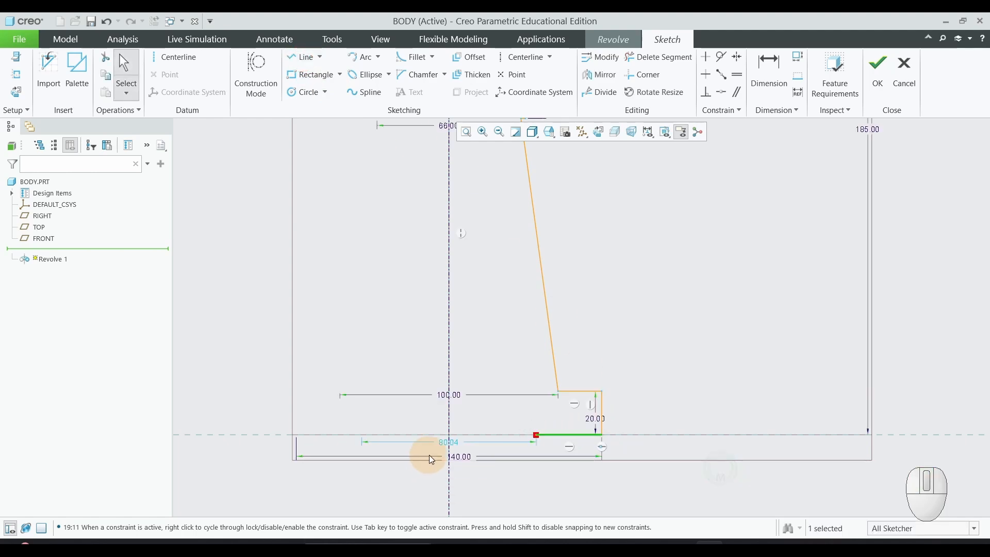
{"action": "double_click", "coordinate": [449, 442]}
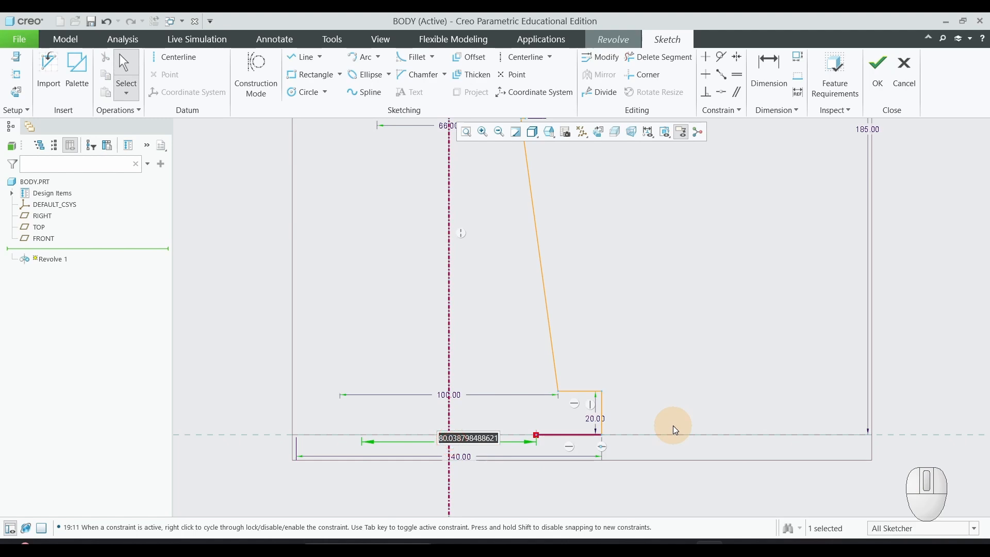
{"action": "type", "text": "100"}
{"action": "key", "text": "Return"}
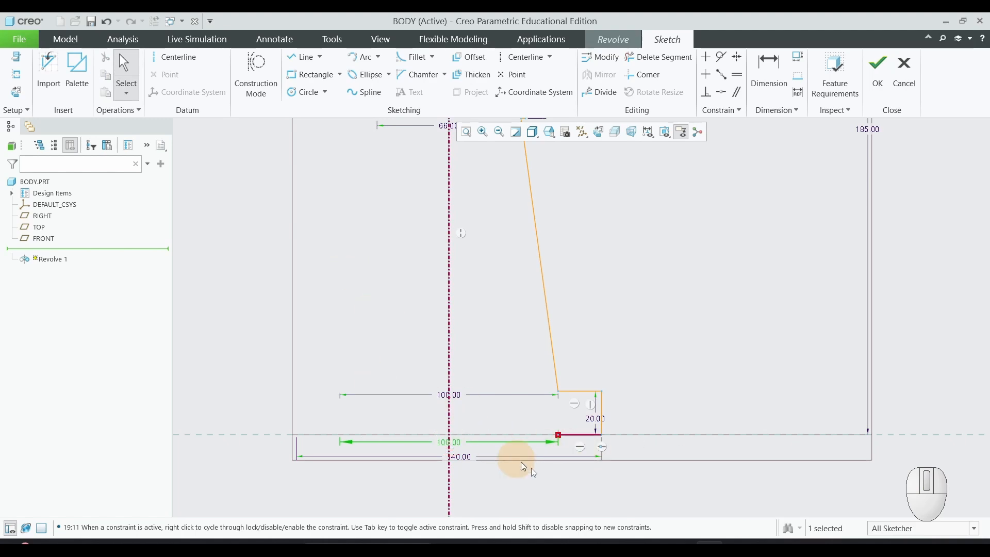
Draw a vertical line up from the base's lower inner end and a horizontal line toward the centerline, setting this recess's height to 3 mm.
{"action": "scroll", "coordinate": [527, 442], "scroll_direction": "down", "scroll_amount": 2}
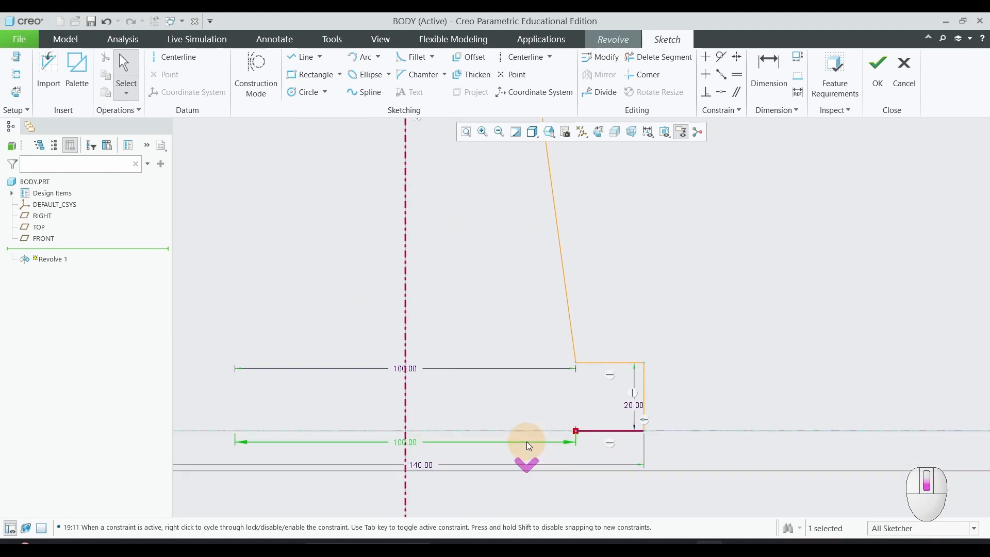
{"action": "left_click", "coordinate": [298, 58]}
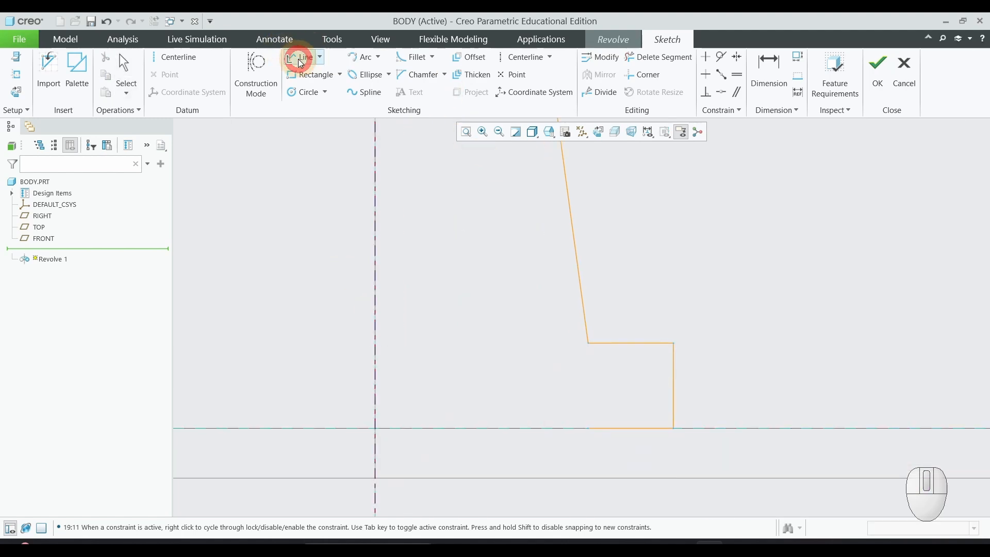
{"action": "left_click", "coordinate": [596, 424]}
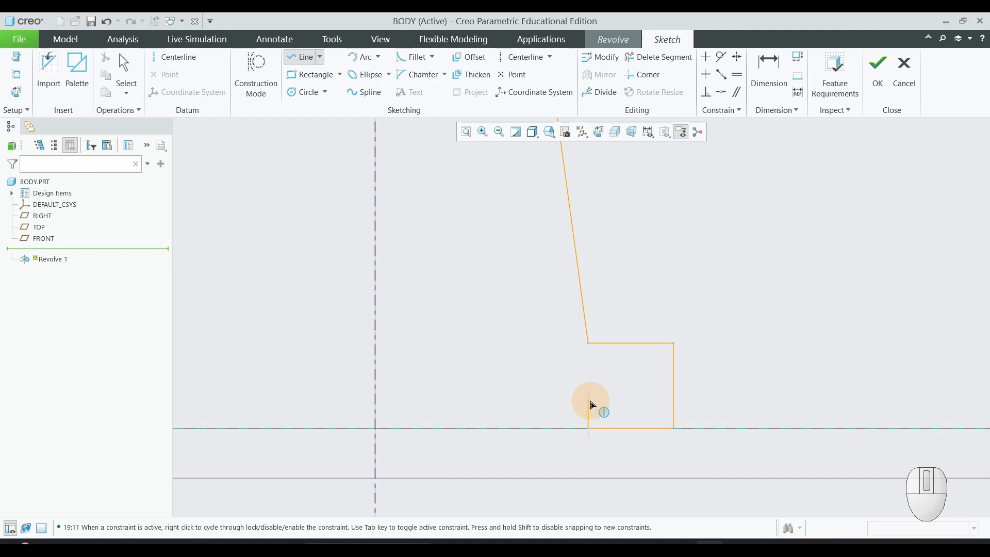
{"action": "left_click", "coordinate": [590, 401]}
{"action": "left_click", "coordinate": [450, 402]}
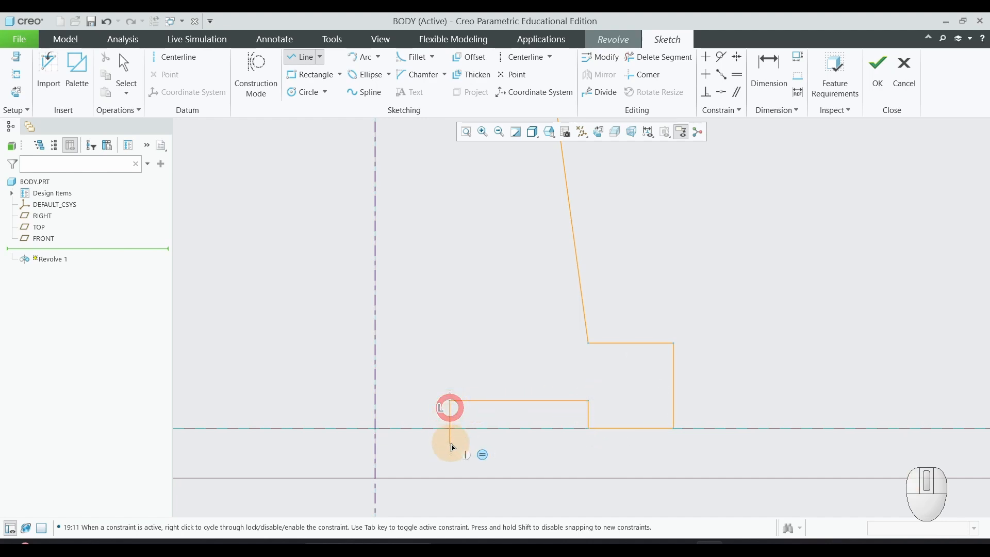
{"action": "middle_click", "coordinate": [452, 444]}
{"action": "middle_click", "coordinate": [453, 442]}
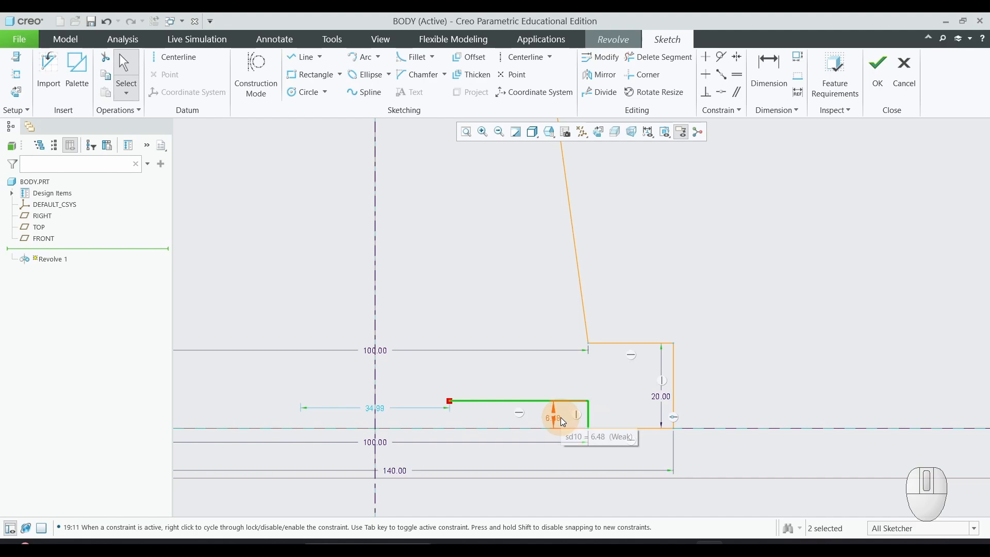
{"action": "double_click", "coordinate": [563, 421]}
{"action": "key", "text": "Return"}
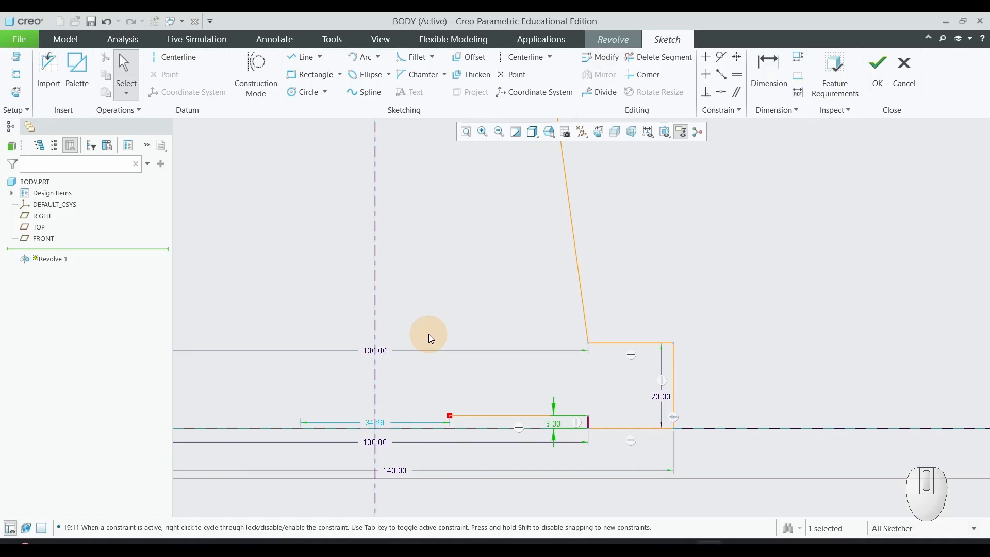
Offset the sloped outer wall line 10 mm toward the centerline to create the inner wall line.
{"action": "scroll", "coordinate": [470, 325], "scroll_direction": "up", "scroll_amount": 2}
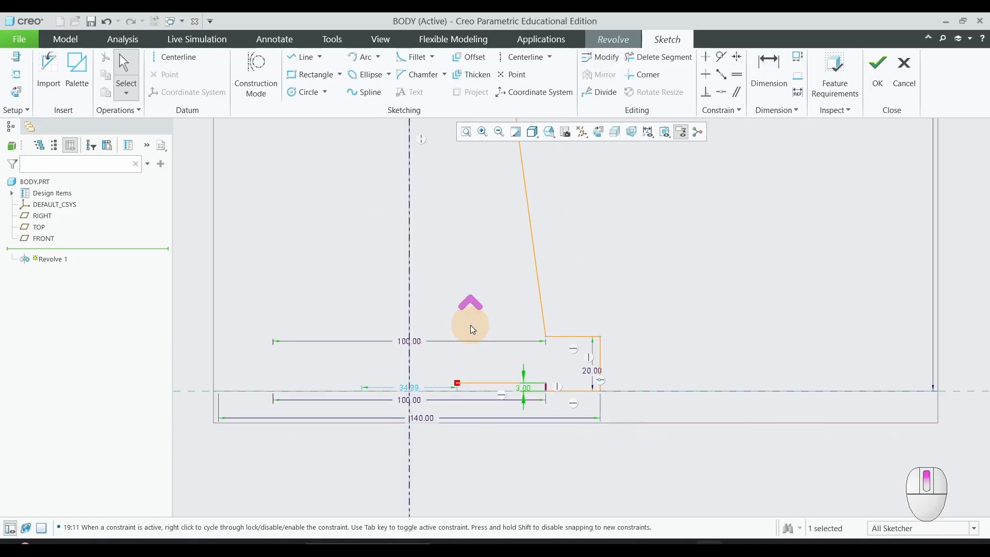
{"action": "scroll", "coordinate": [470, 325], "scroll_direction": "down", "scroll_amount": 2}
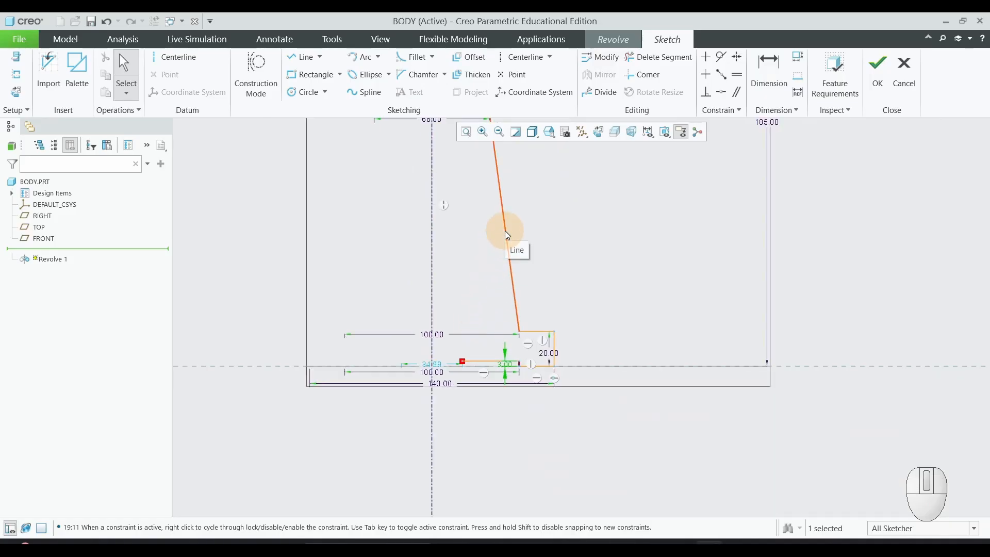
{"action": "scroll", "coordinate": [513, 268], "scroll_direction": "up", "scroll_amount": 3}
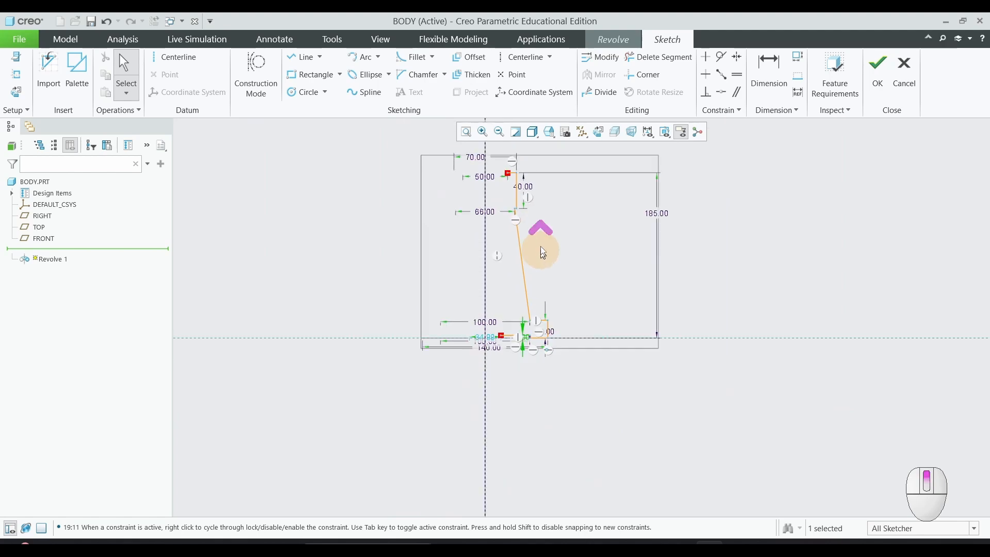
{"action": "scroll", "coordinate": [533, 250], "scroll_direction": "down", "scroll_amount": 4}
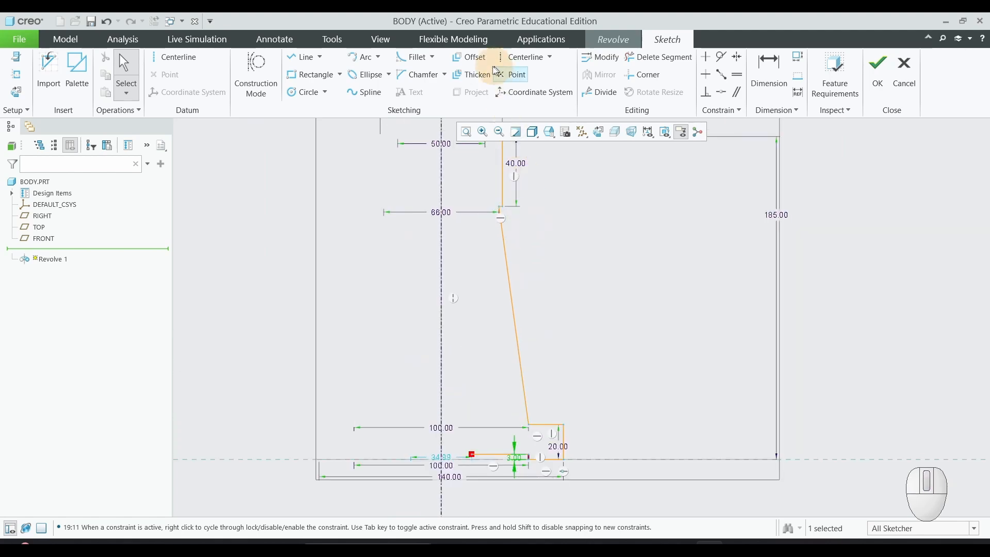
{"action": "left_click", "coordinate": [469, 57]}
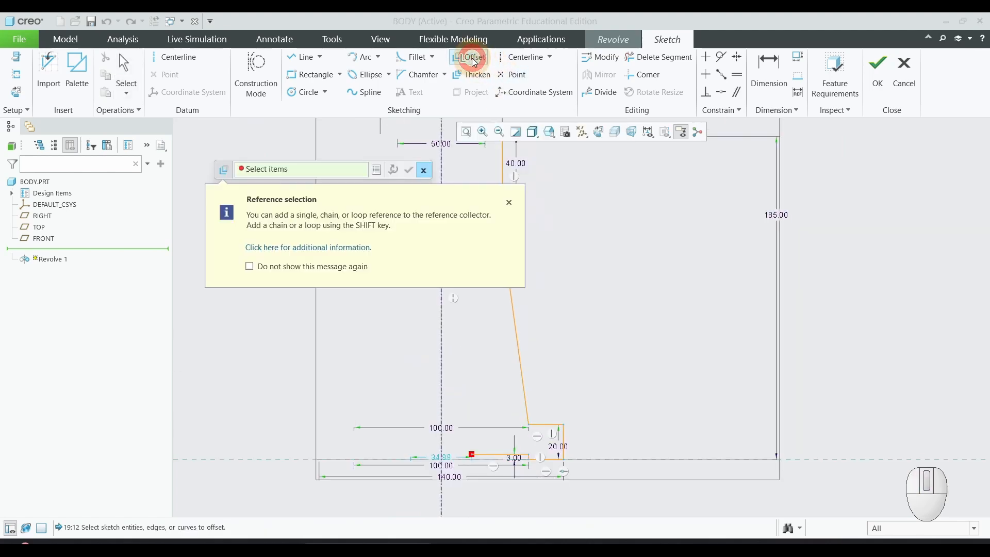
{"action": "left_click", "coordinate": [520, 358]}
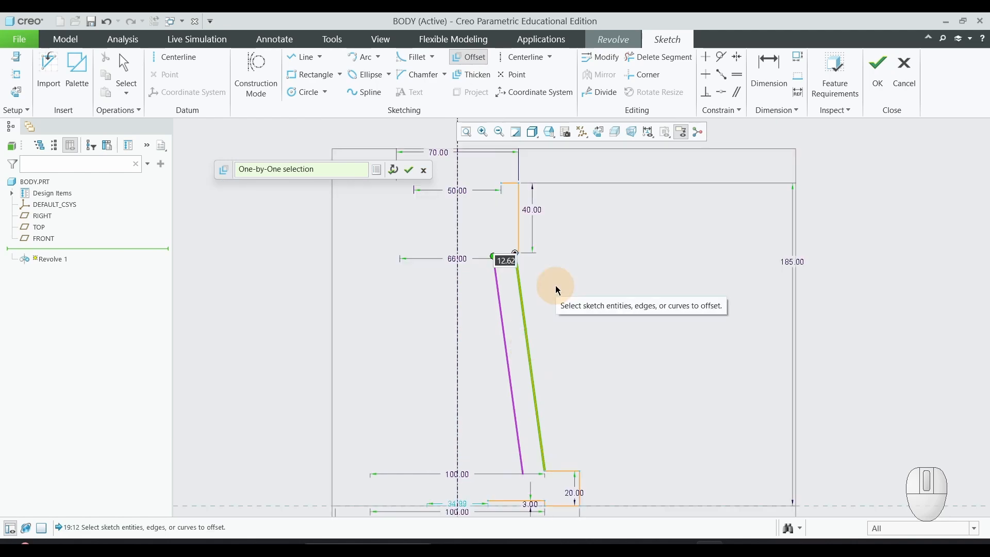
{"action": "type", "text": "10"}
{"action": "key", "text": "Return"}
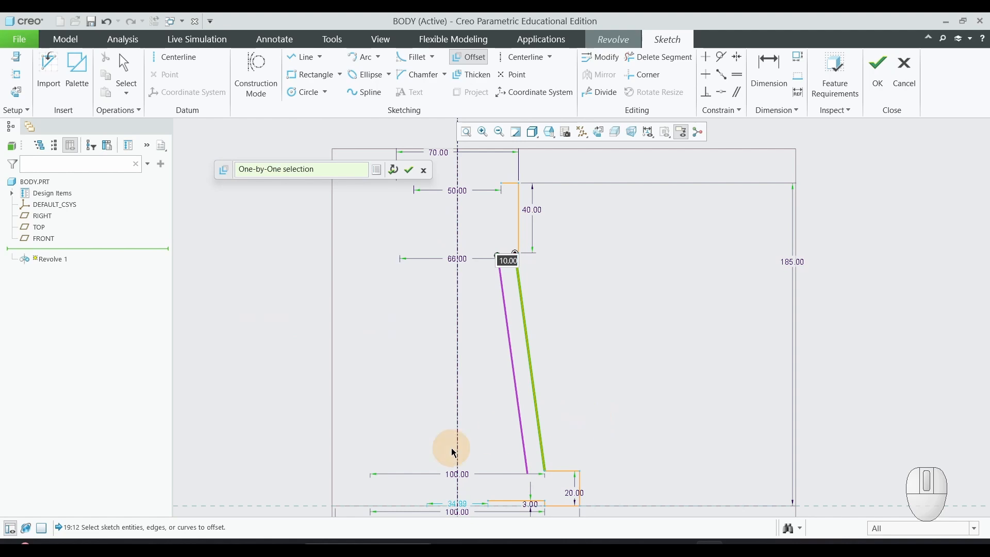
{"action": "left_click", "coordinate": [410, 171]}
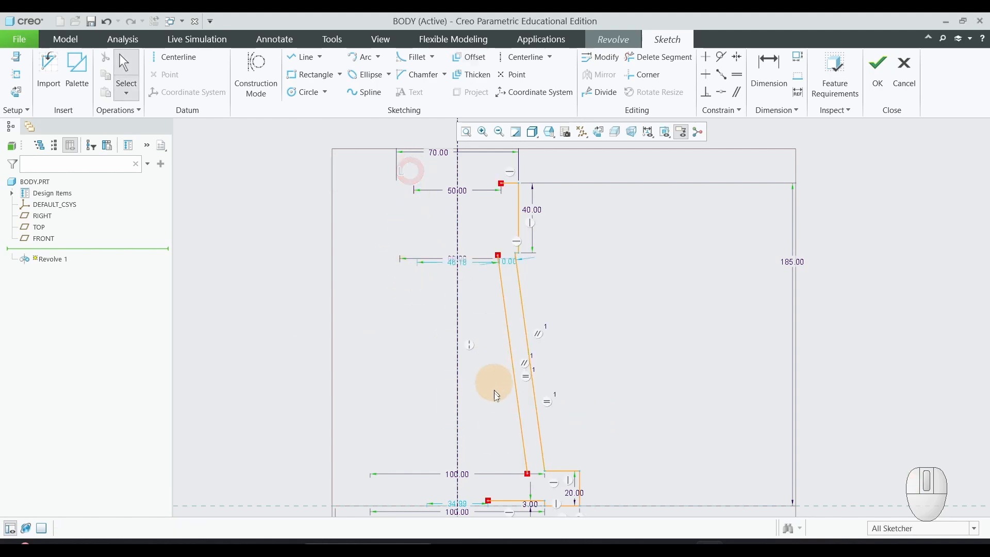
Join the lower end of the sloped inner wall line to the recess's horizontal line with the Corner tool.
{"action": "scroll", "coordinate": [479, 421], "scroll_direction": "up", "scroll_amount": 2}
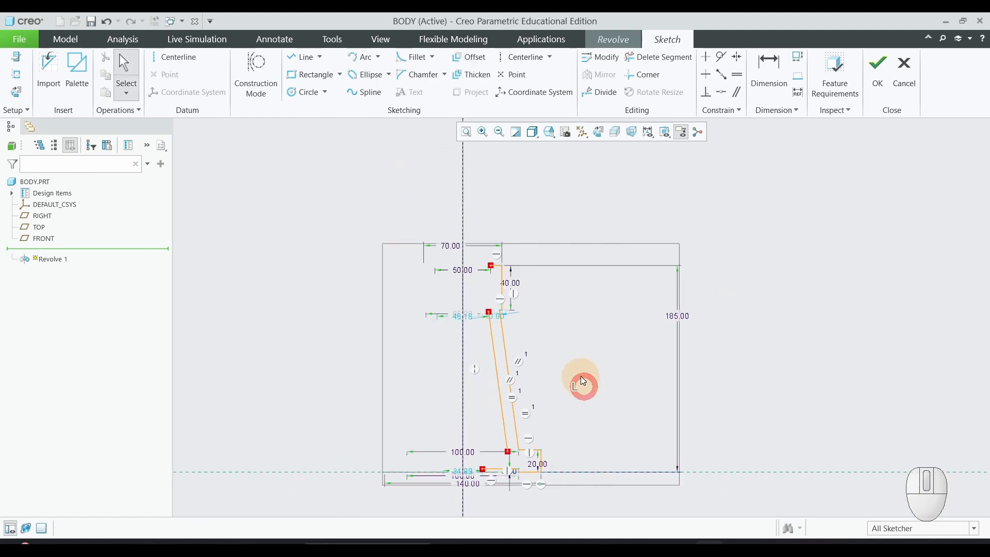
{"action": "scroll", "coordinate": [602, 364], "scroll_direction": "down", "scroll_amount": 3}
{"action": "scroll", "coordinate": [541, 344], "scroll_direction": "up", "scroll_amount": 4}
{"action": "scroll", "coordinate": [541, 344], "scroll_direction": "down", "scroll_amount": 1}
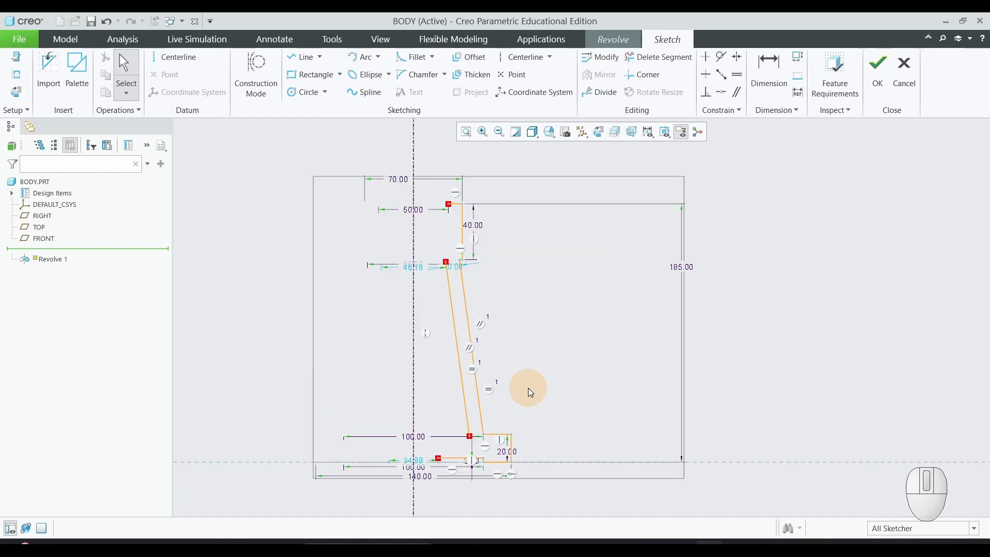
{"action": "scroll", "coordinate": [444, 457], "scroll_direction": "down", "scroll_amount": 3}
{"action": "scroll", "coordinate": [515, 358], "scroll_direction": "up", "scroll_amount": 1}
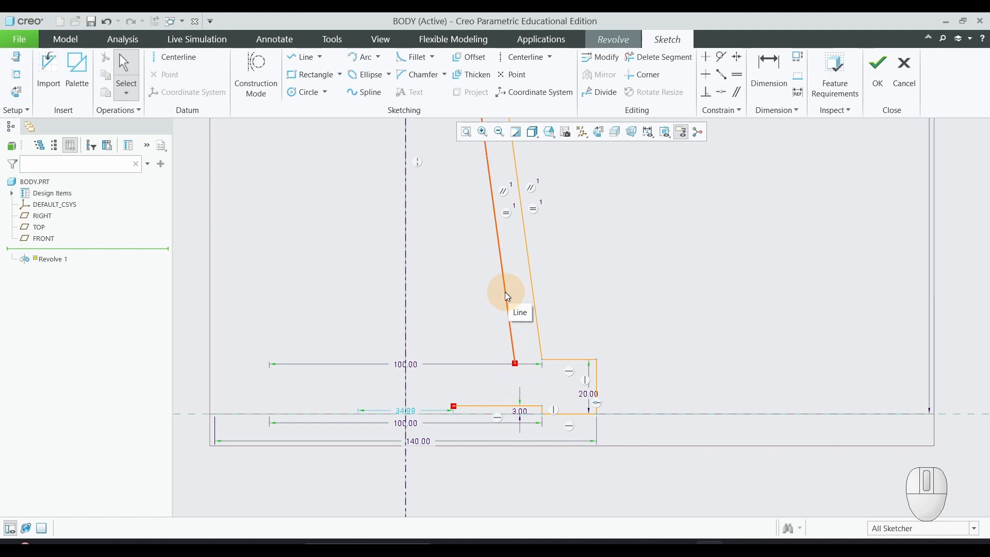
{"action": "left_click", "coordinate": [654, 80]}
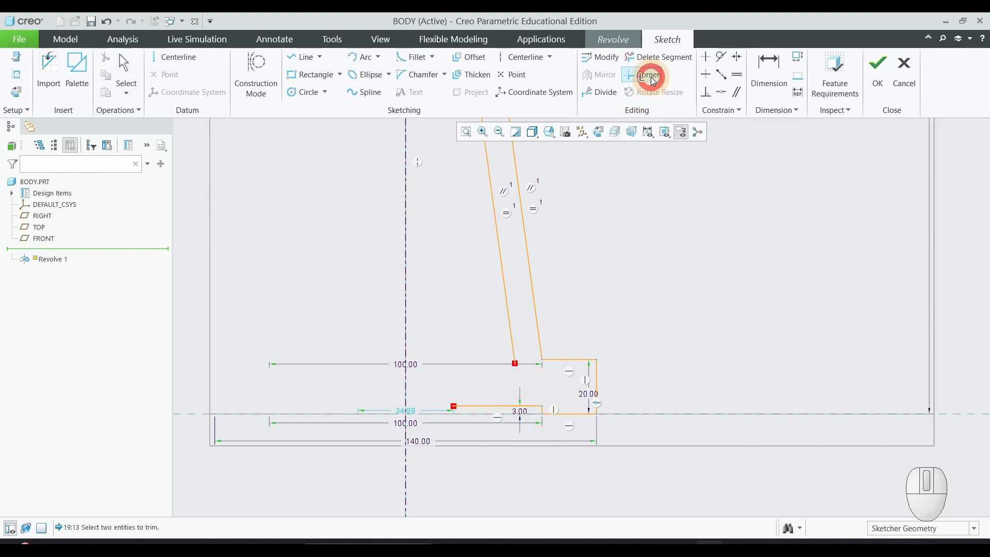
{"action": "left_click", "coordinate": [514, 338]}
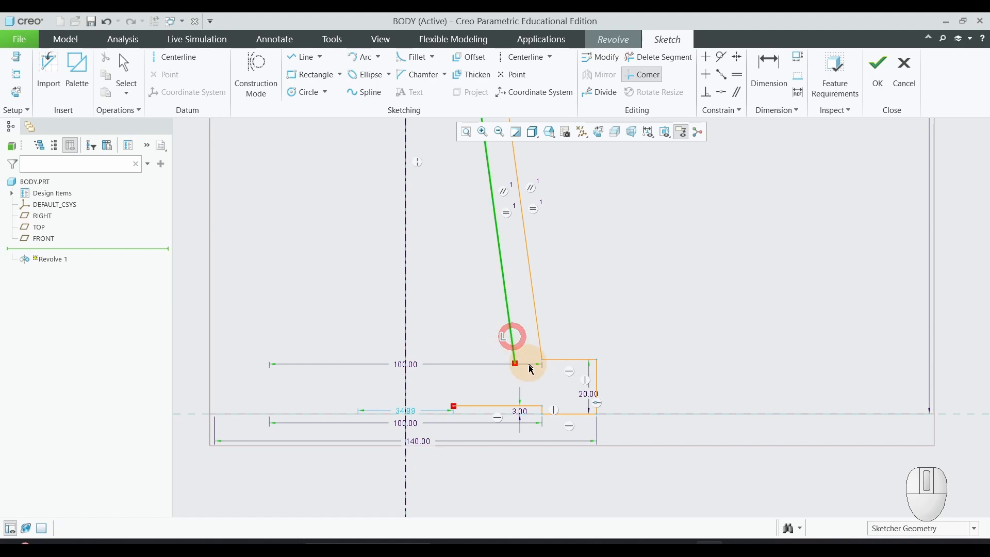
{"action": "left_click", "coordinate": [537, 411]}
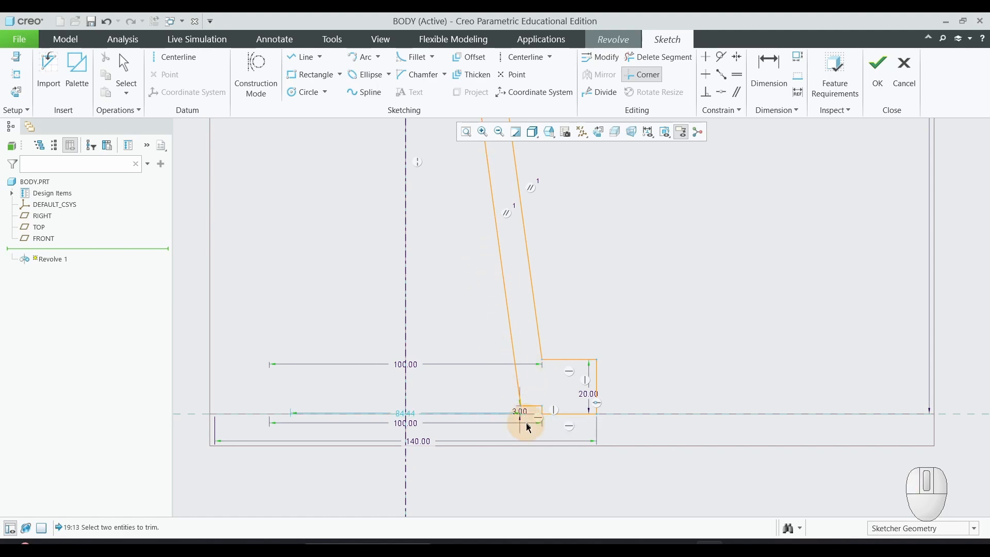
Draw a vertical line about 121 mm long down from the inner end of the collar's upper line, crossing the sloped inner wall.
{"action": "scroll", "coordinate": [566, 450], "scroll_direction": "up", "scroll_amount": 4}
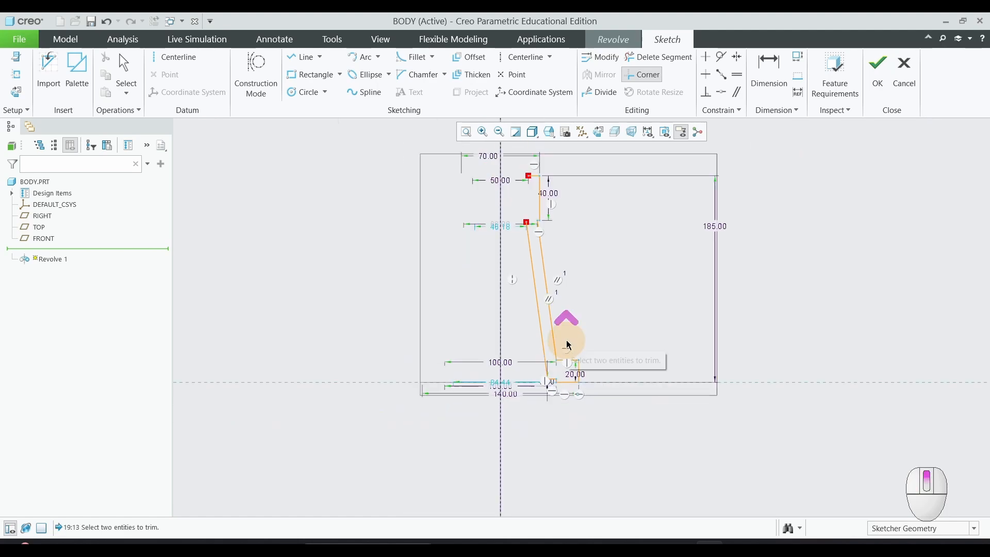
{"action": "scroll", "coordinate": [567, 162], "scroll_direction": "down", "scroll_amount": 4}
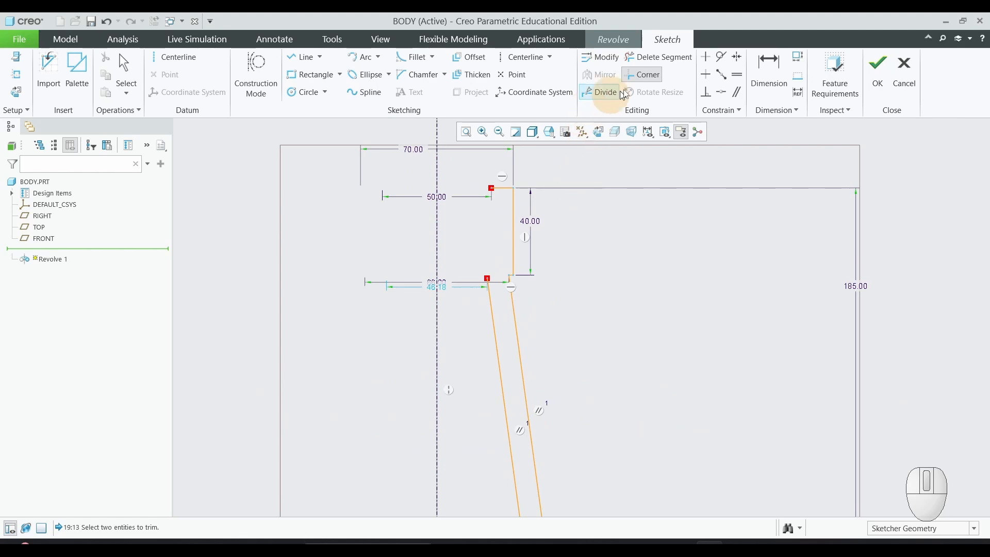
{"action": "left_click", "coordinate": [307, 57]}
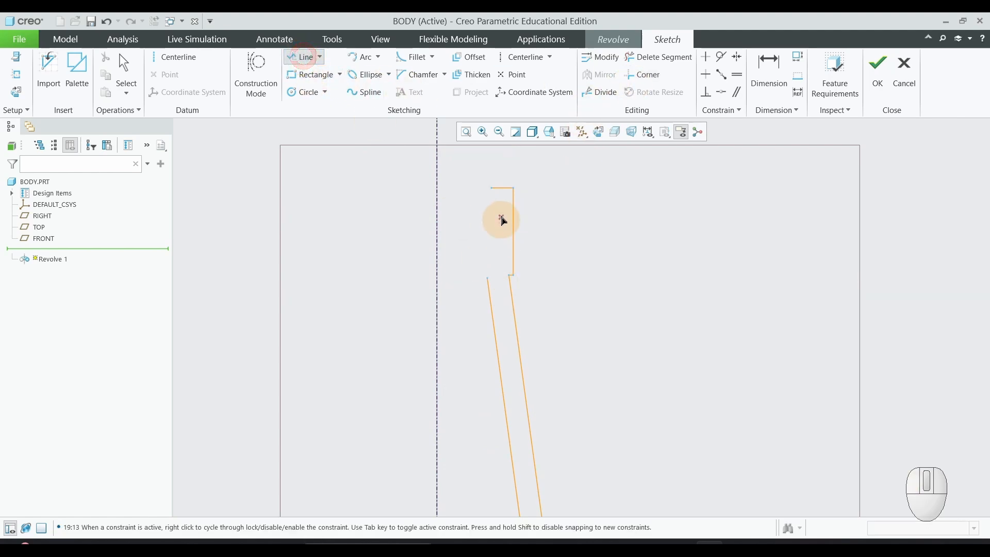
{"action": "left_click", "coordinate": [492, 189]}
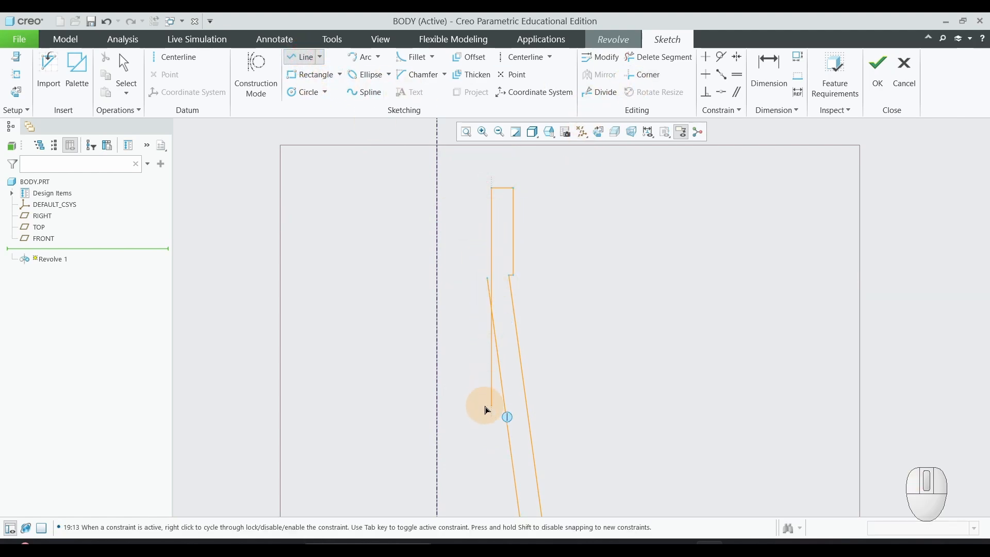
{"action": "left_click", "coordinate": [492, 453]}
{"action": "middle_click", "coordinate": [675, 395]}
{"action": "middle_click", "coordinate": [675, 397]}
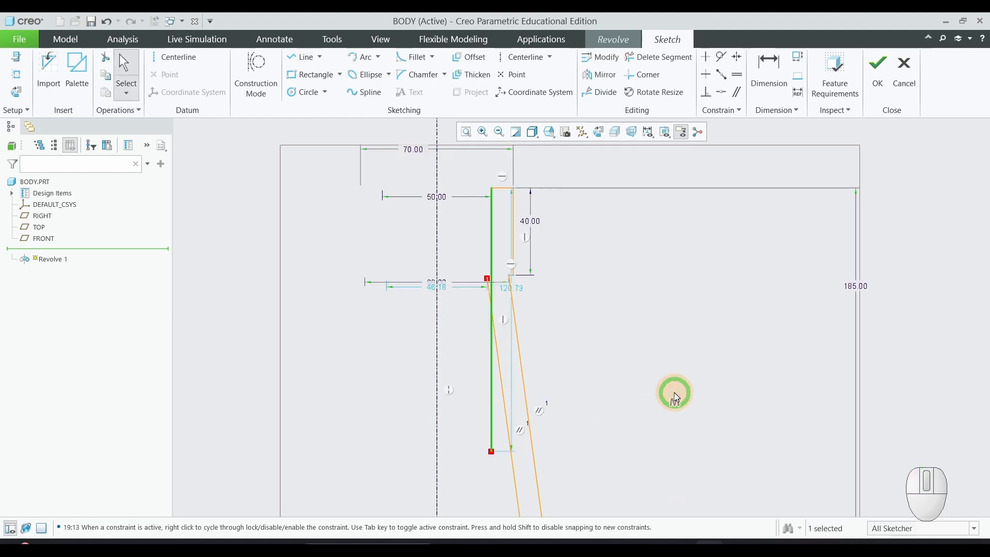
Trim away the sloped inner line above its intersection with the vertical bore line and the bore line below it.
{"action": "scroll", "coordinate": [488, 356], "scroll_direction": "down", "scroll_amount": 1}
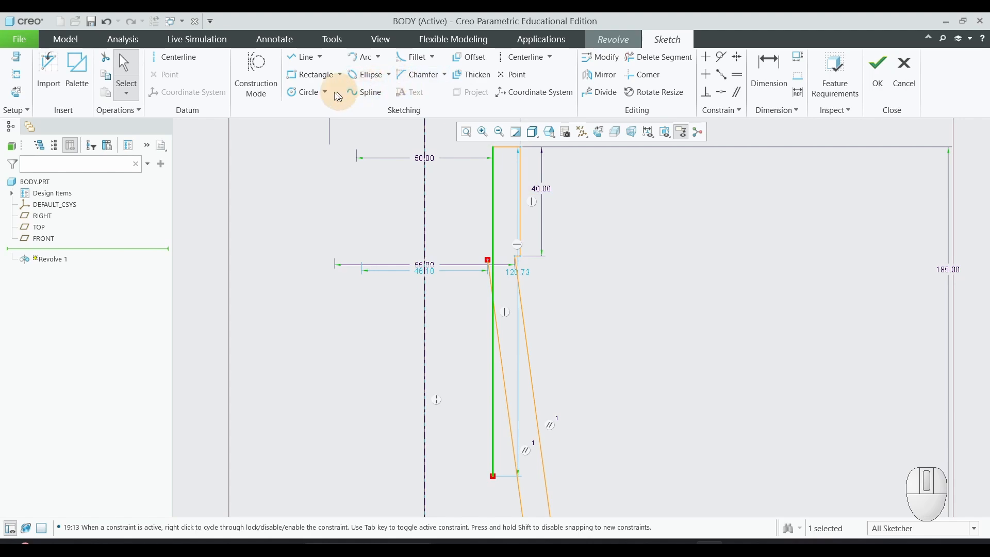
{"action": "left_click", "coordinate": [659, 57]}
{"action": "scroll", "coordinate": [477, 222], "scroll_direction": "down", "scroll_amount": 3}
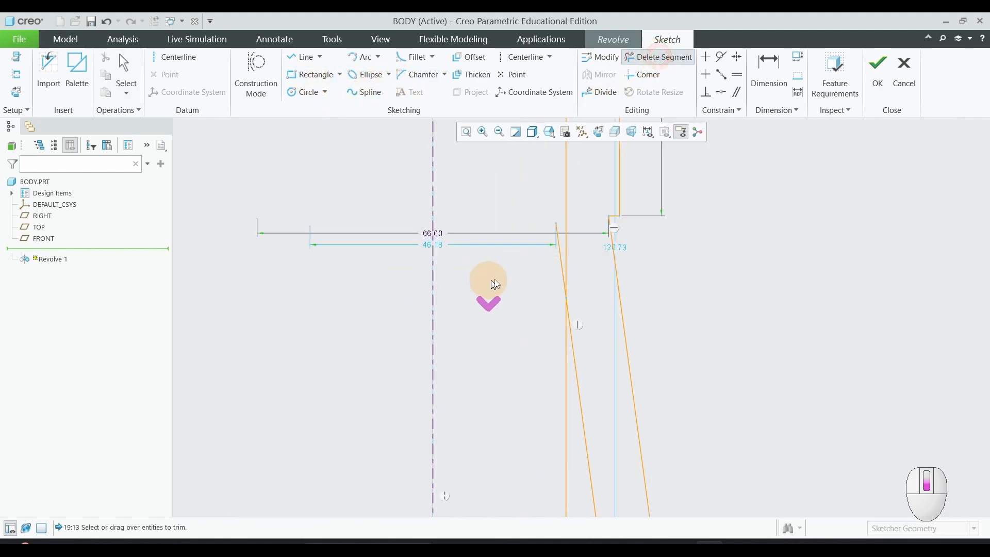
{"action": "left_click", "coordinate": [562, 256]}
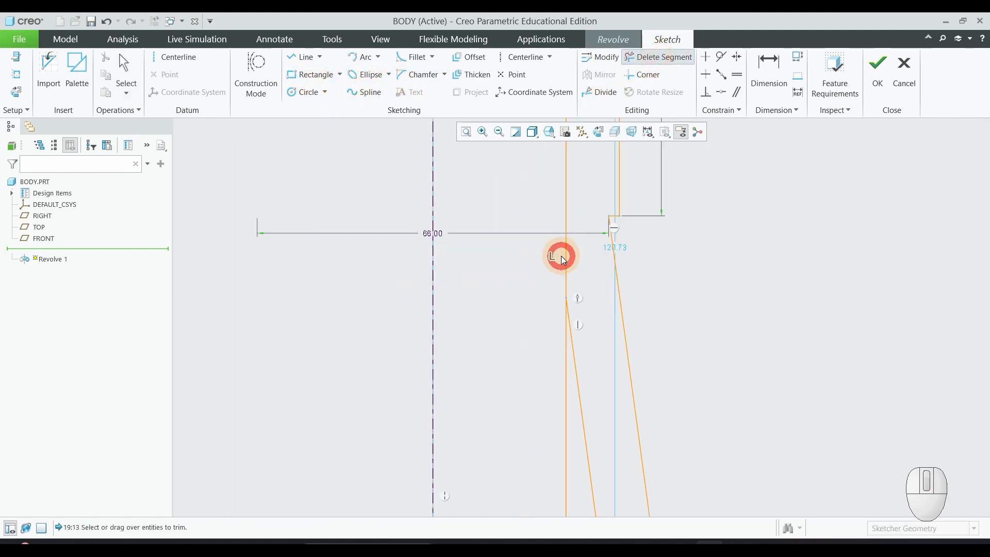
{"action": "left_click", "coordinate": [565, 354]}
{"action": "middle_click", "coordinate": [466, 309]}
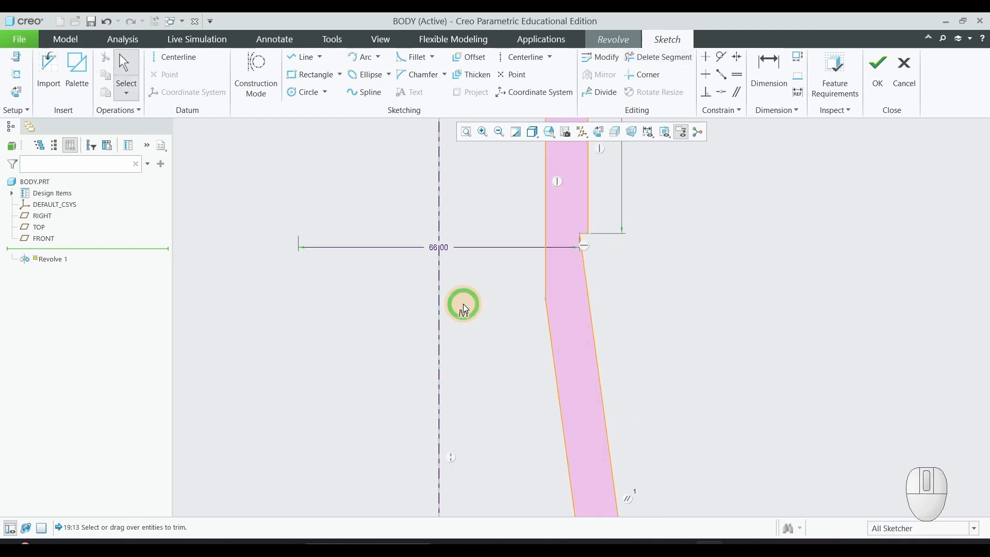
Move the diameter dimension of the inner wall's lower end up, clear of the other base dimensions.
{"action": "scroll", "coordinate": [466, 308], "scroll_direction": "up", "scroll_amount": 5}
{"action": "scroll", "coordinate": [464, 513], "scroll_direction": "down", "scroll_amount": 1}
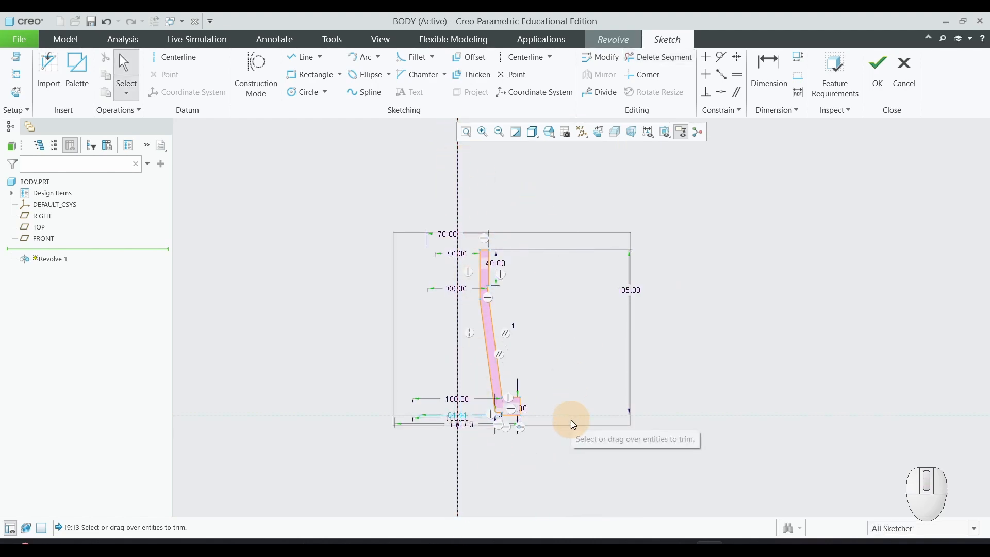
{"action": "scroll", "coordinate": [459, 431], "scroll_direction": "down", "scroll_amount": 3}
{"action": "scroll", "coordinate": [459, 429], "scroll_direction": "down", "scroll_amount": 2}
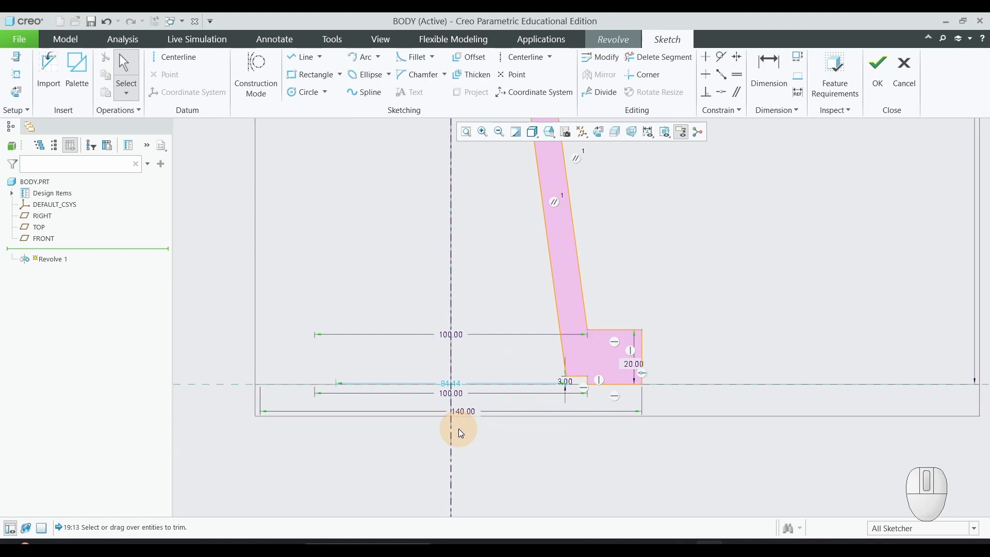
{"action": "left_click_drag", "start_coordinate": [456, 389], "coordinate": [454, 270]}
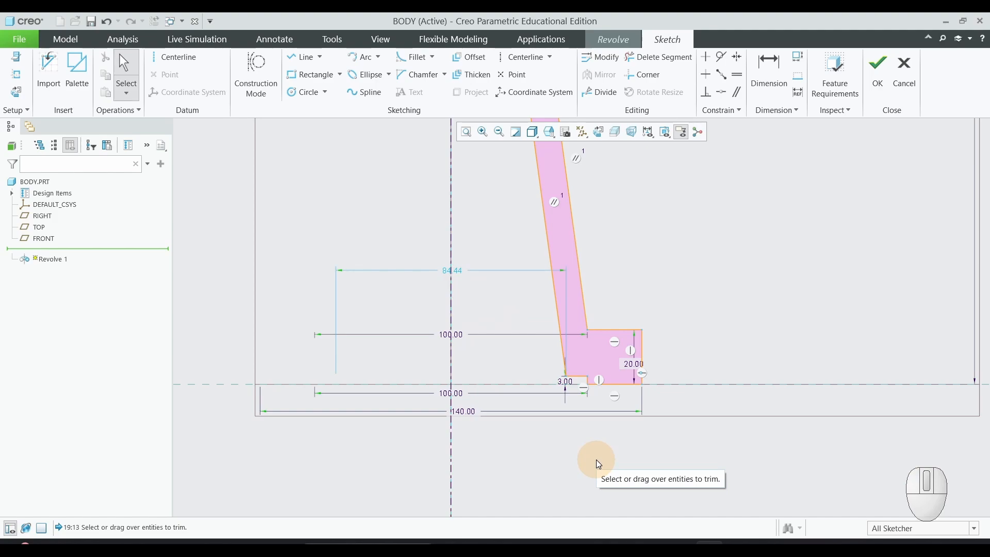
Check the profile against the body drawing in the lab manual PDF in Acrobat, return to Creo and complete the sketch.
{"action": "key", "text": "alt+Tab"}
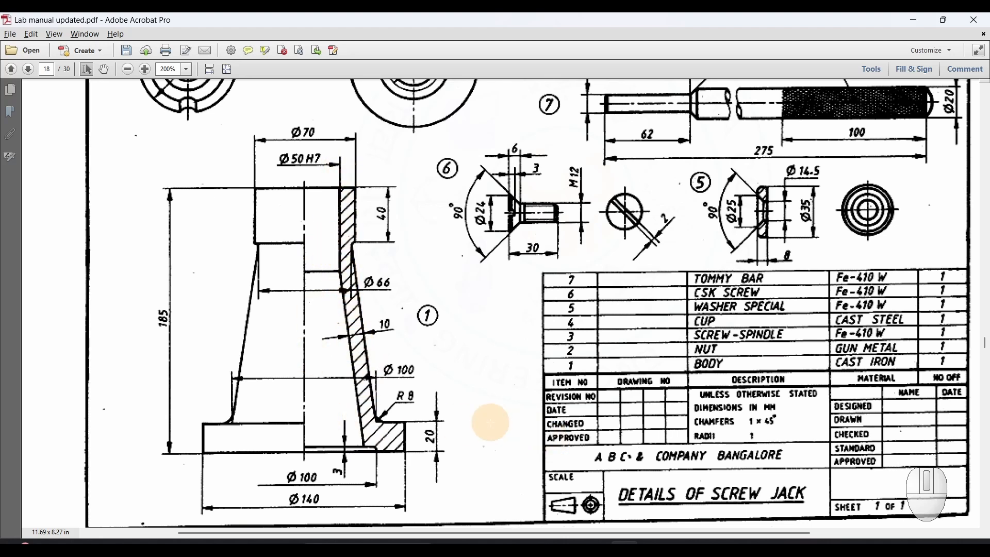
{"action": "key", "text": "alt+Tab"}
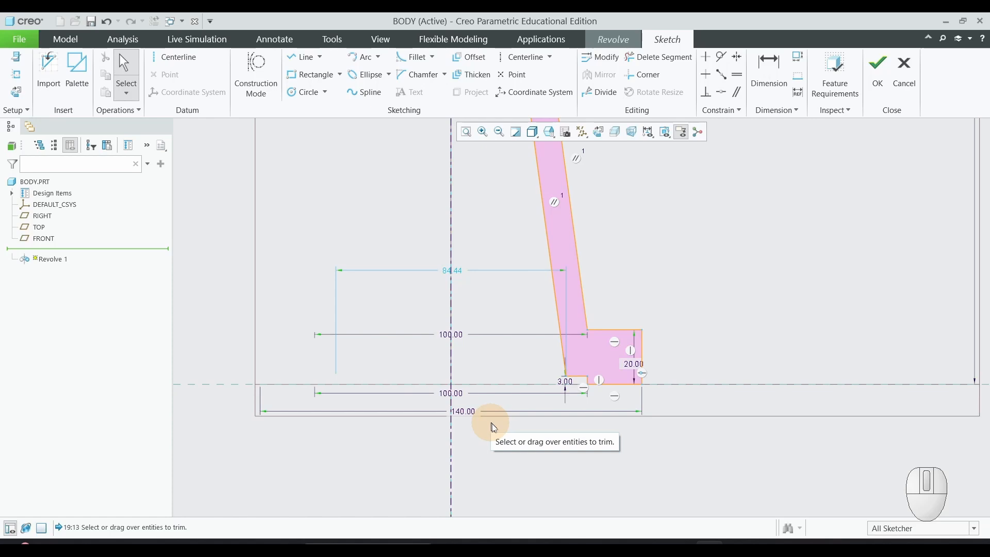
{"action": "left_click", "coordinate": [879, 66]}
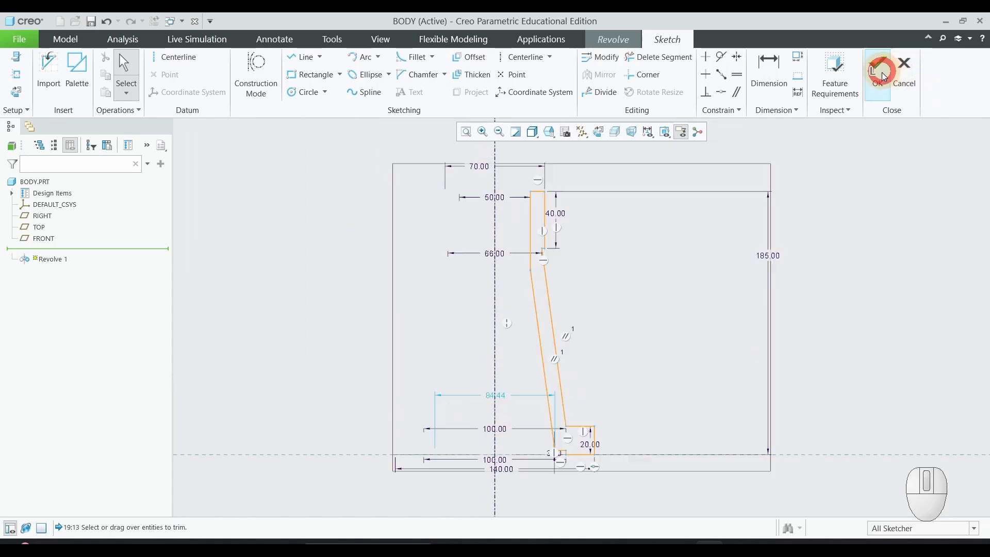
Revolve the body profile 360° about its internal centerline as a solid and complete the feature.
{"action": "middle_click_drag", "start_coordinate": [636, 245], "coordinate": [639, 276]}
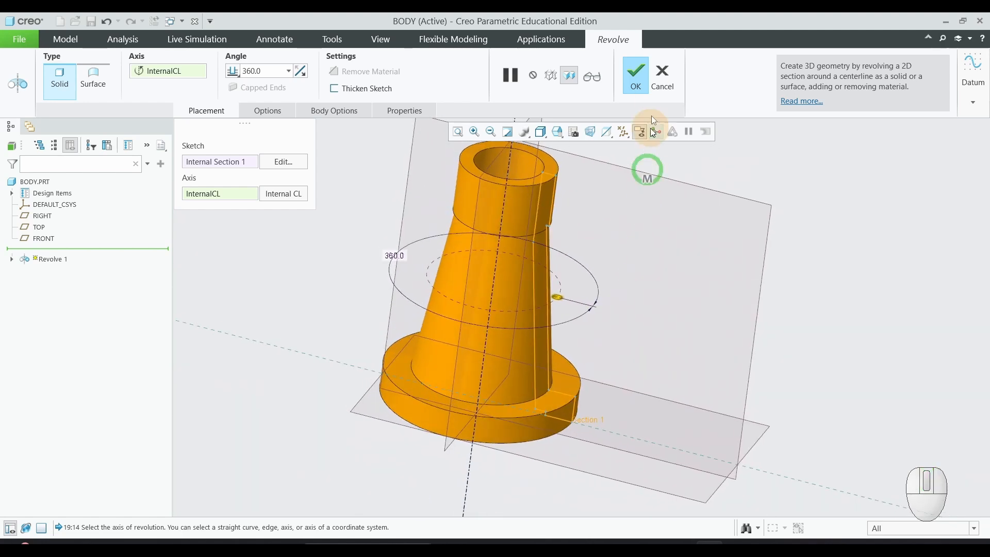
{"action": "left_click", "coordinate": [636, 75]}
{"action": "scroll", "coordinate": [665, 341], "scroll_direction": "up", "scroll_amount": 2}
{"action": "left_click", "coordinate": [698, 385]}
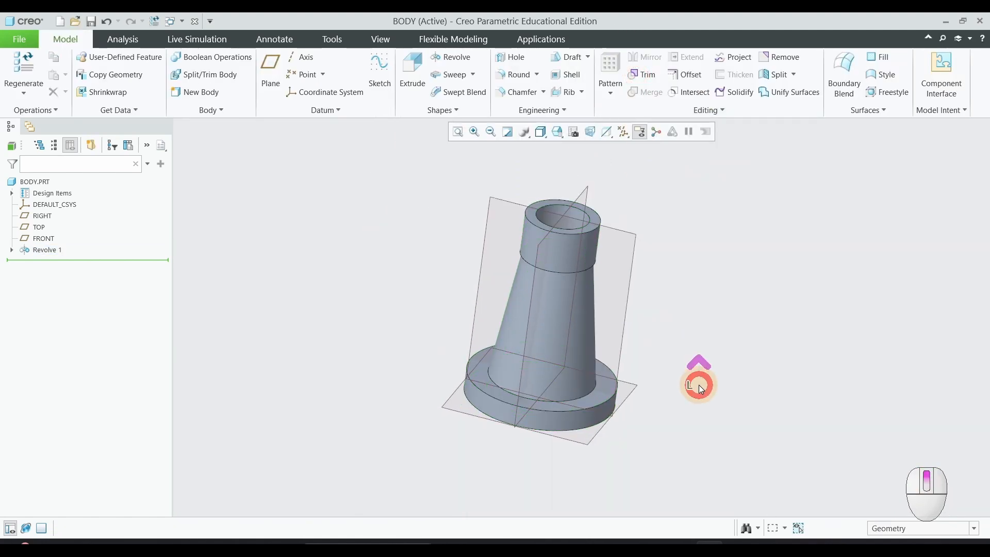
Round the edge where the conical wall meets the base flange with an 8 mm radius.
{"action": "scroll", "coordinate": [552, 396], "scroll_direction": "down", "scroll_amount": 4}
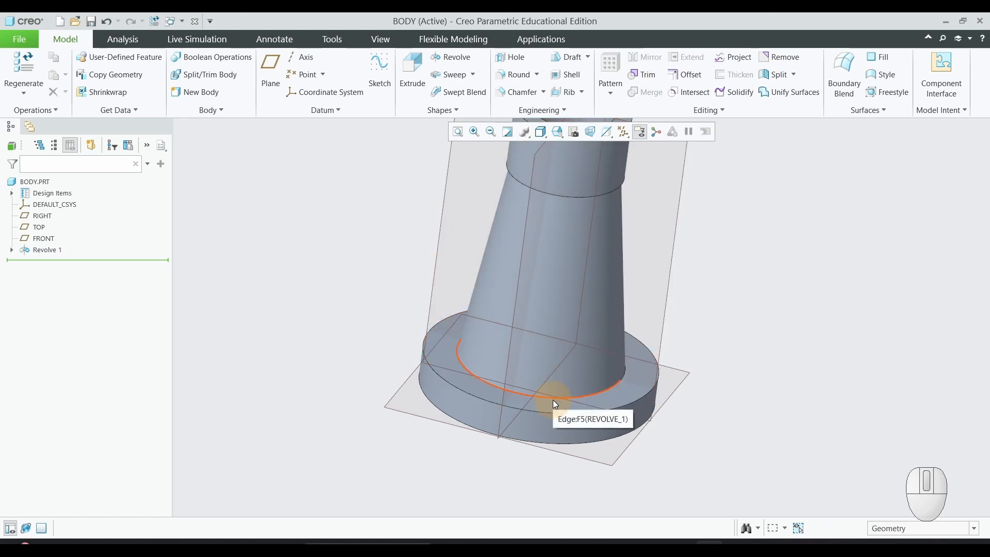
{"action": "left_click", "coordinate": [570, 192]}
{"action": "left_click", "coordinate": [530, 78]}
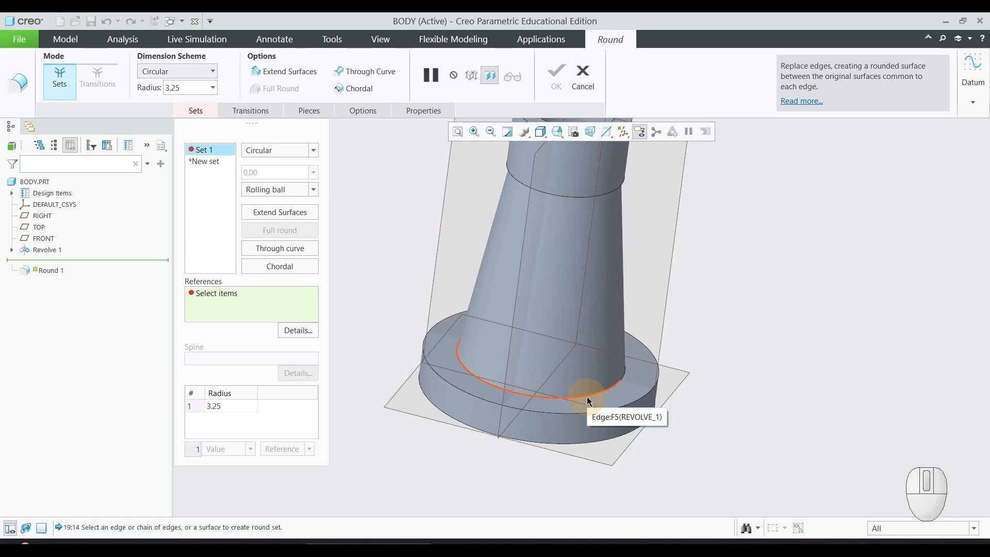
{"action": "left_click", "coordinate": [589, 401]}
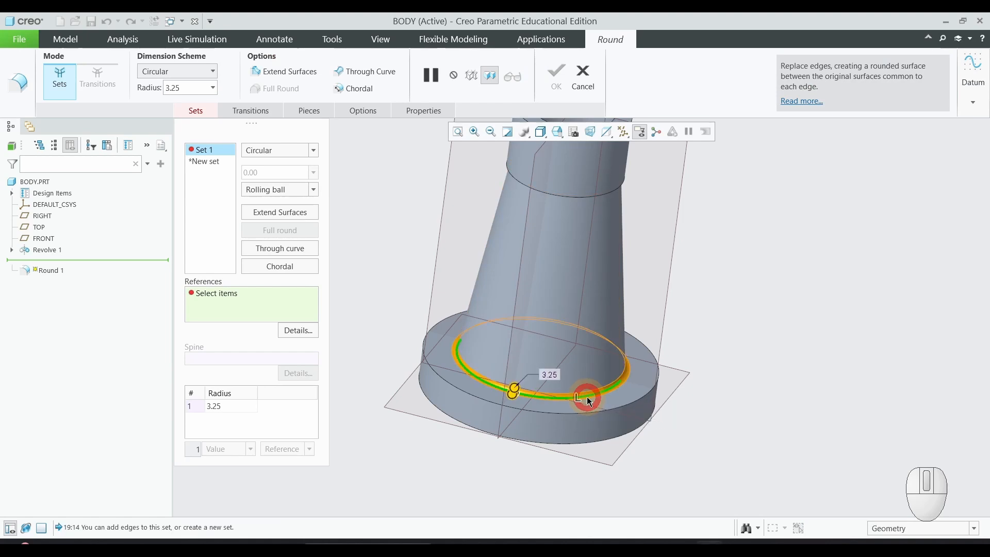
{"action": "left_click", "coordinate": [222, 405]}
{"action": "type", "text": "8"}
{"action": "key", "text": "Return"}
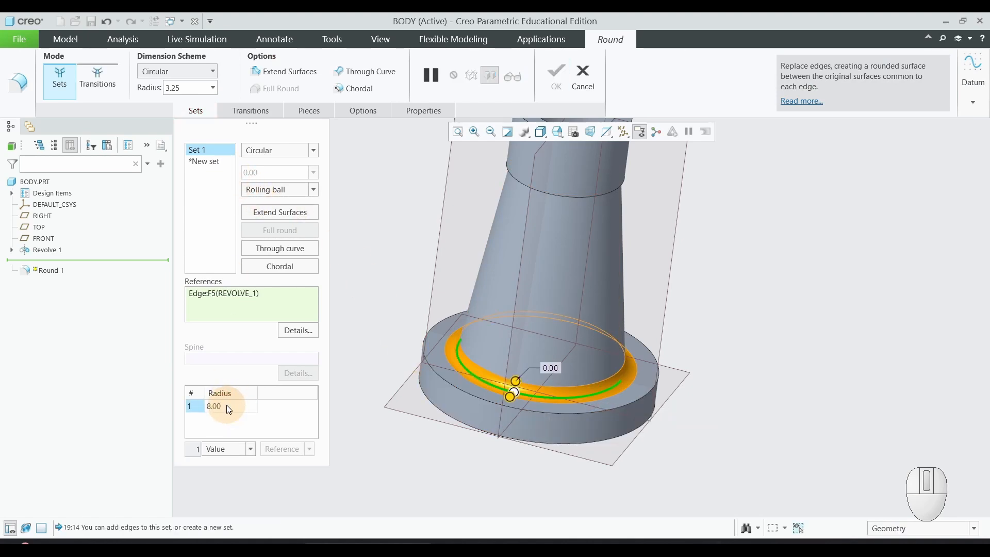
{"action": "left_click", "coordinate": [556, 76]}
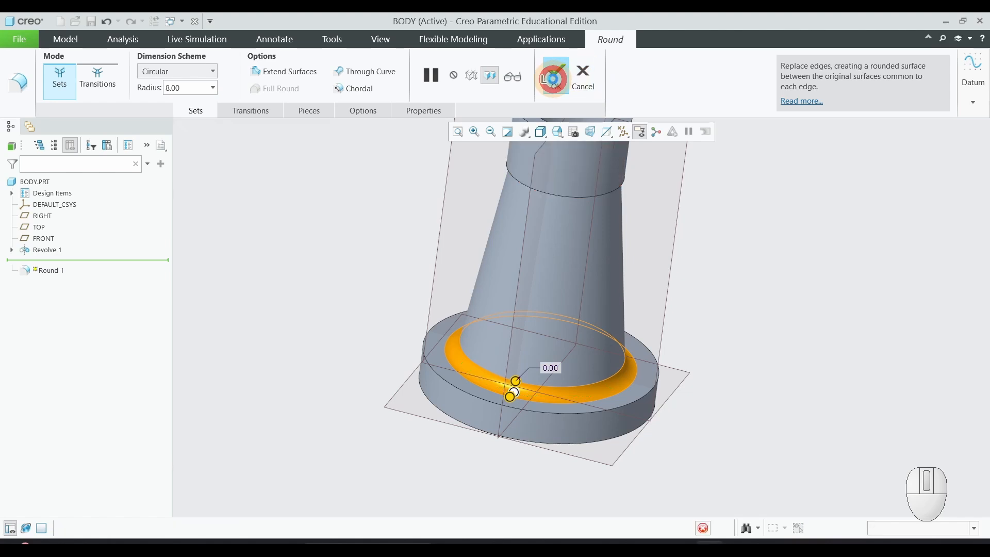
{"action": "left_click", "coordinate": [355, 431]}
Inspect the finished body from below and from the side, and save the part.
{"action": "middle_click_drag", "start_coordinate": [355, 406], "coordinate": [420, 517]}
{"action": "scroll", "coordinate": [444, 405], "scroll_direction": "down", "scroll_amount": 3}
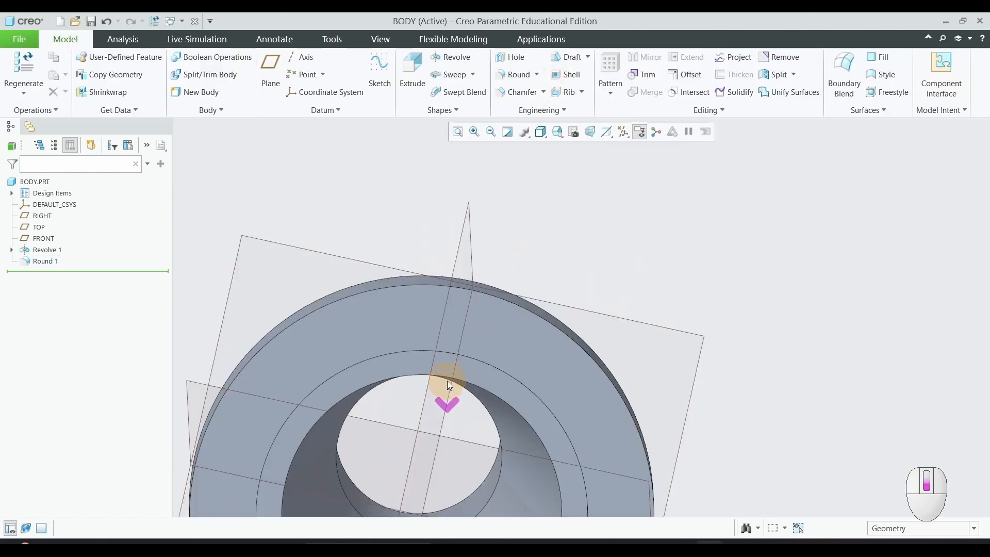
{"action": "scroll", "coordinate": [522, 323], "scroll_direction": "up", "scroll_amount": 4}
{"action": "mouse_move", "coordinate": [522, 323]}
{"action": "middle_mouse_down"}
{"action": "mouse_move", "coordinate": [548, 279]}
{"action": "mouse_move", "coordinate": [540, 321]}
{"action": "middle_mouse_up"}
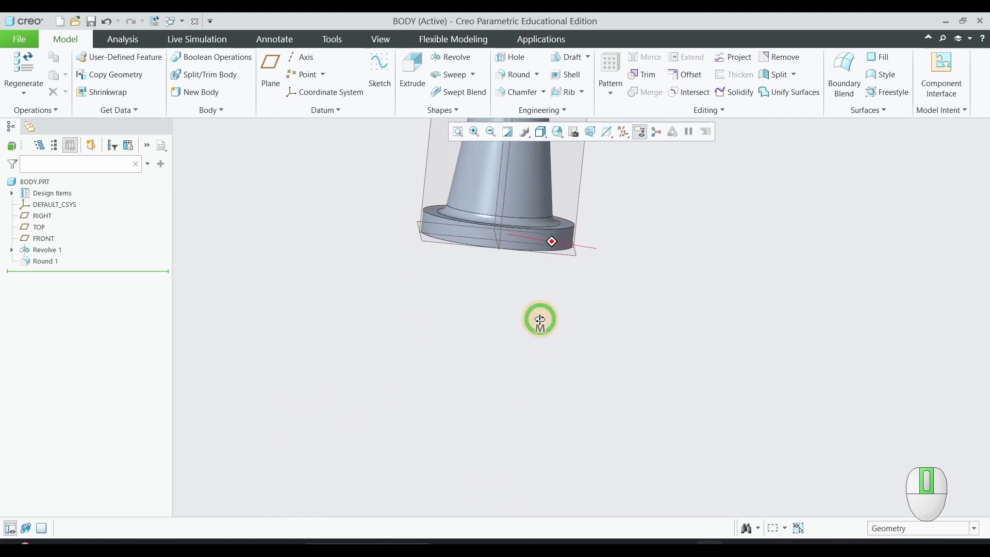
{"action": "scroll", "coordinate": [542, 323], "scroll_direction": "up", "scroll_amount": 6}
{"action": "scroll", "coordinate": [551, 265], "scroll_direction": "down", "scroll_amount": 2}
{"action": "scroll", "coordinate": [551, 271], "scroll_direction": "down", "scroll_amount": 4}
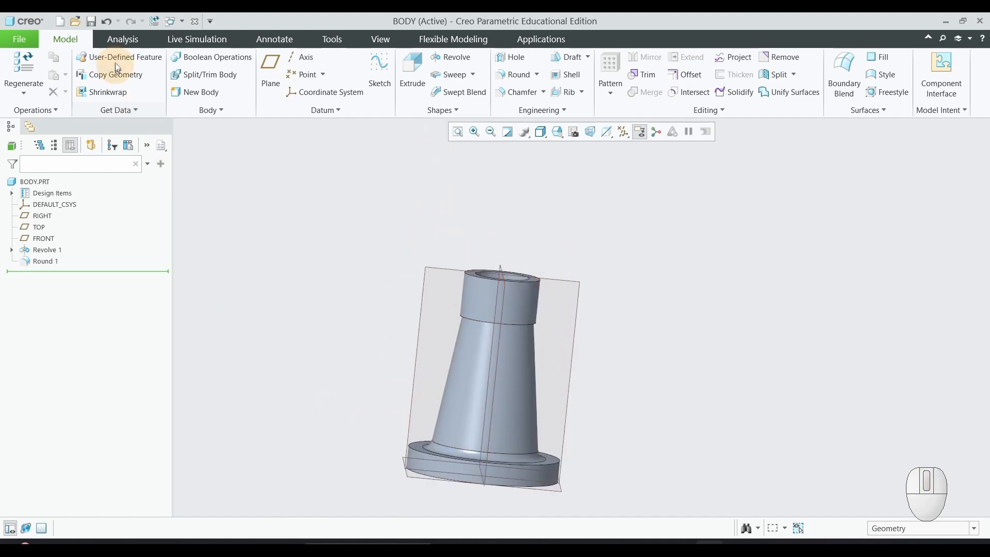
{"action": "left_click", "coordinate": [91, 23]}
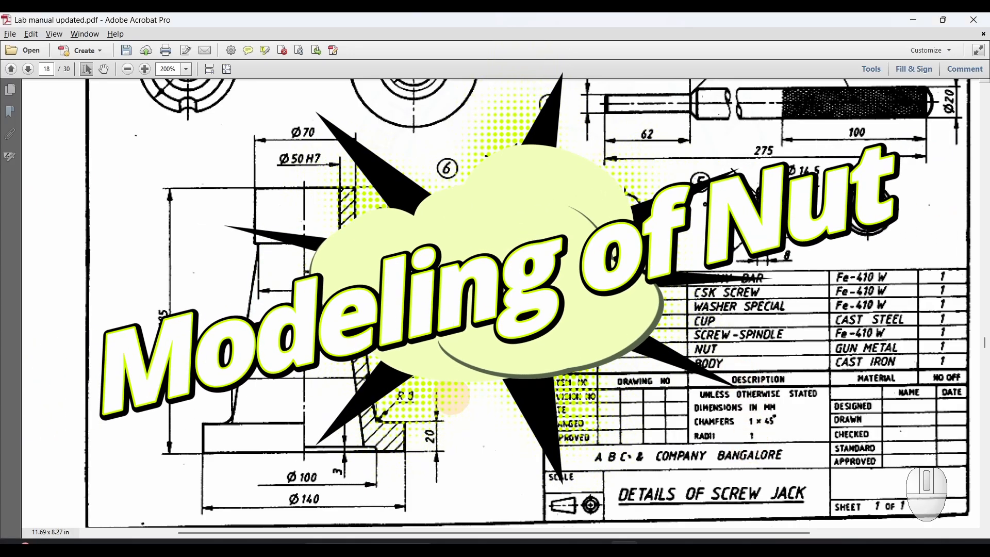
Switch to the lab manual PDF in Acrobat and study the nut drawing's diameters, heights, radii and thread, then return to Creo.
{"action": "scroll", "coordinate": [469, 390], "scroll_direction": "up", "scroll_amount": 5}
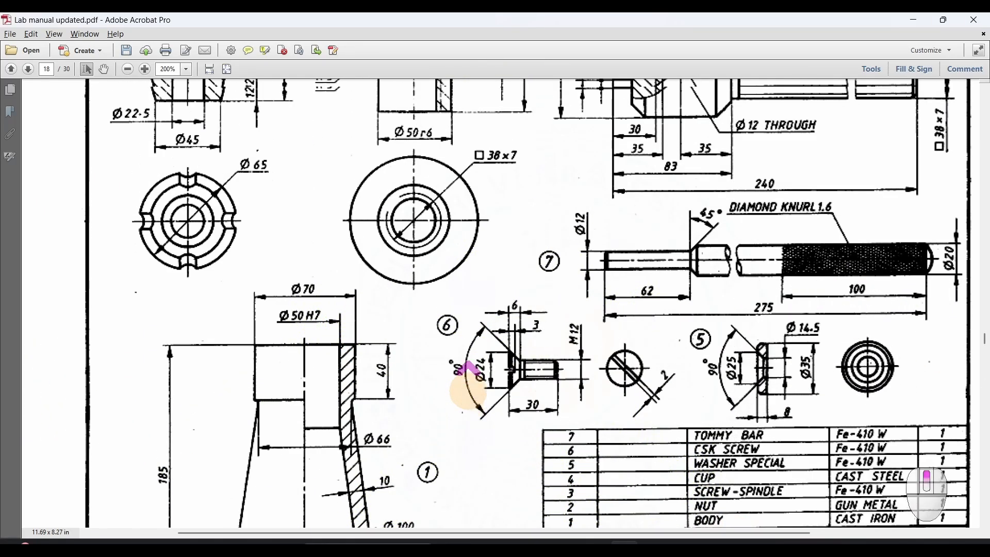
{"action": "scroll", "coordinate": [468, 390], "scroll_direction": "up", "scroll_amount": 2}
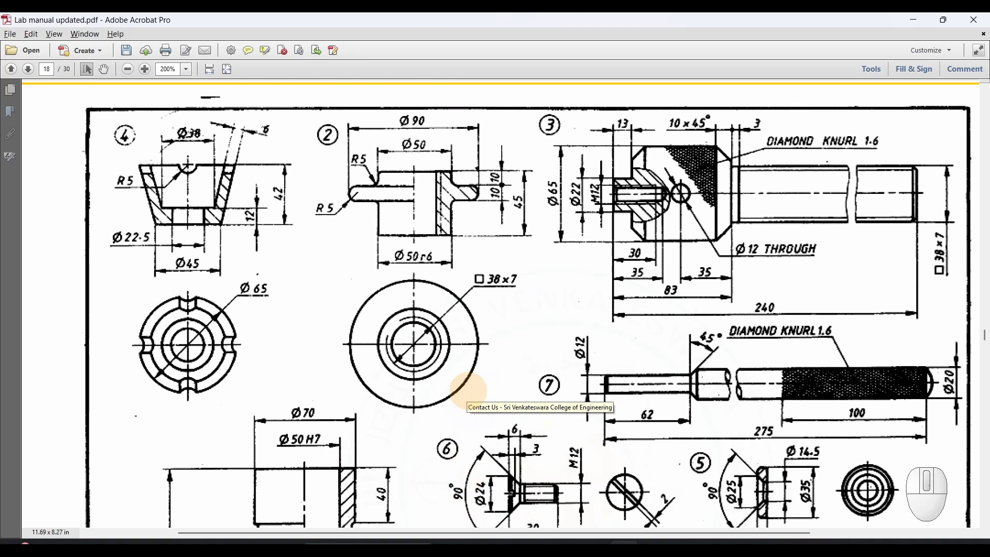
{"action": "scroll", "coordinate": [427, 238], "scroll_direction": "up", "scroll_amount": 1, "text": "ctrl"}
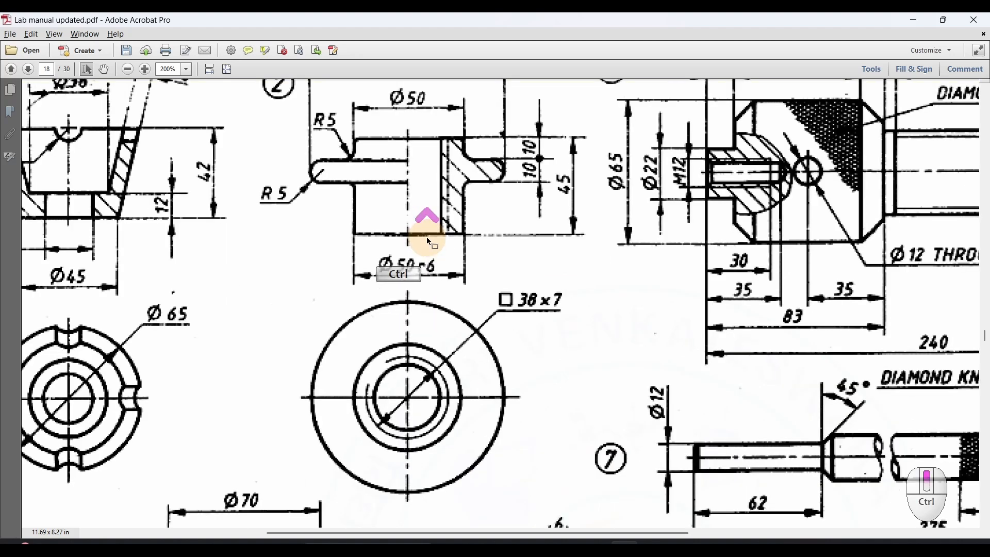
{"action": "scroll", "coordinate": [426, 236], "scroll_direction": "up", "scroll_amount": 1}
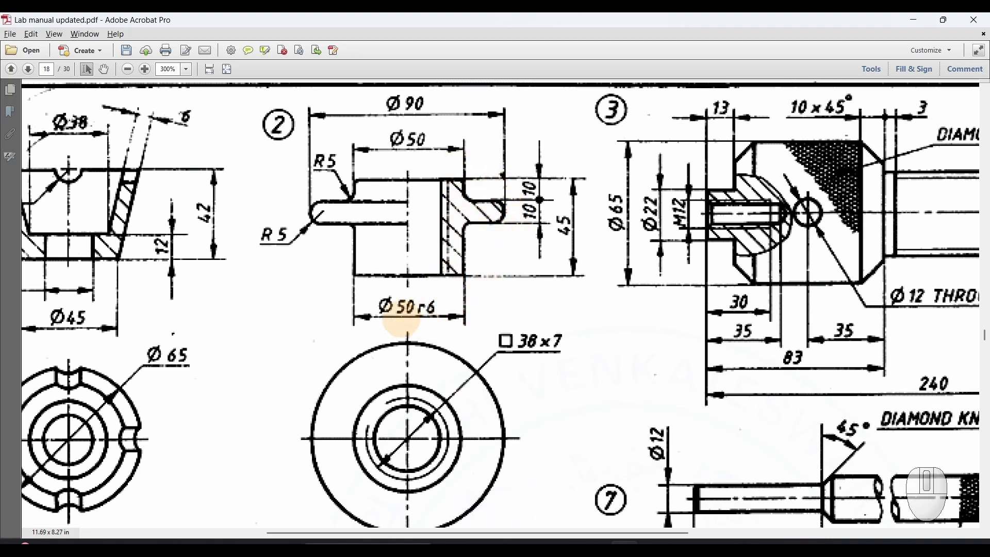
{"action": "scroll", "coordinate": [421, 330], "scroll_direction": "down", "scroll_amount": 5}
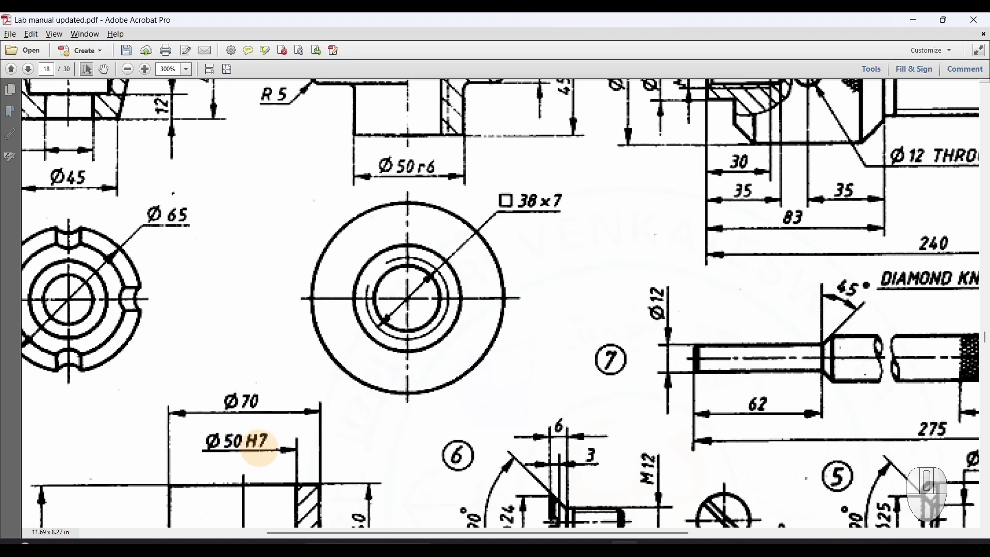
{"action": "scroll", "coordinate": [531, 195], "scroll_direction": "up", "scroll_amount": 3}
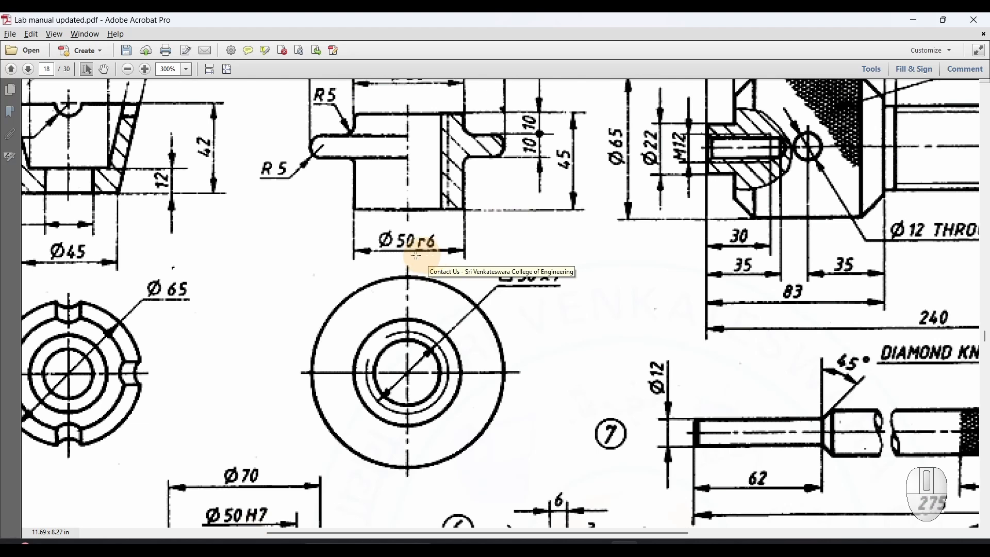
{"action": "scroll", "coordinate": [394, 281], "scroll_direction": "down", "scroll_amount": 1}
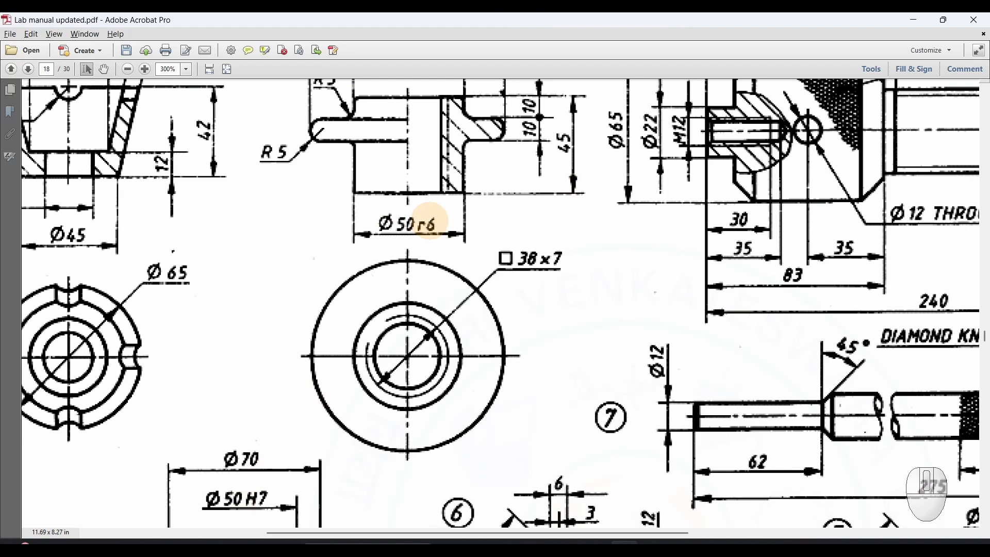
{"action": "scroll", "coordinate": [454, 243], "scroll_direction": "up", "scroll_amount": 3}
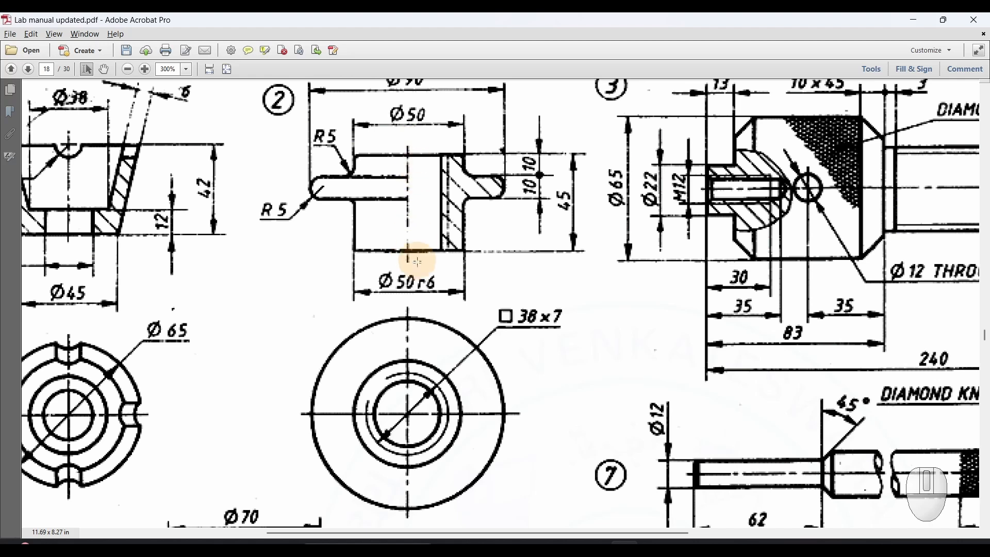
{"action": "scroll", "coordinate": [421, 289], "scroll_direction": "up", "scroll_amount": 1}
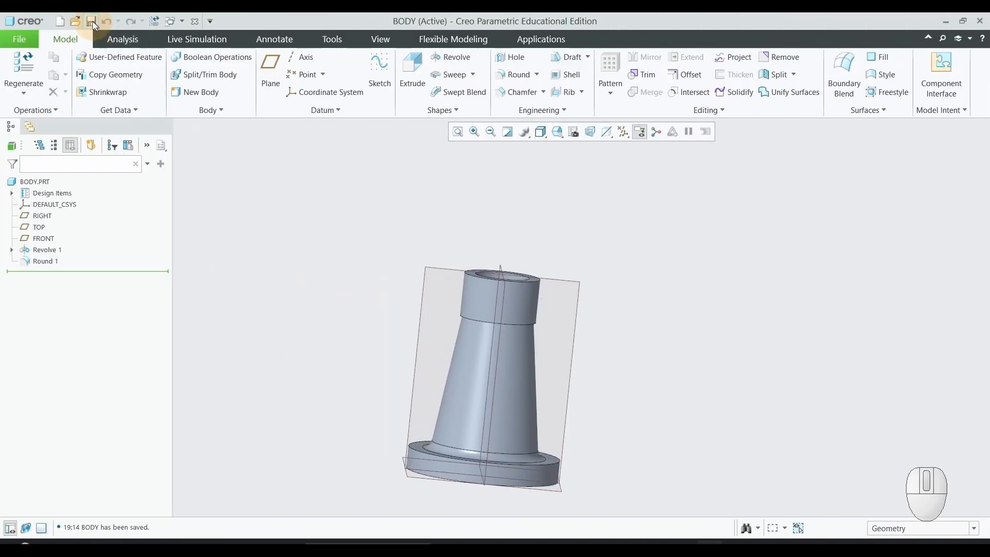
Close the body part and create a new solid part named nut from the mmns_harn_part_abs template.
{"action": "left_click", "coordinate": [19, 39]}
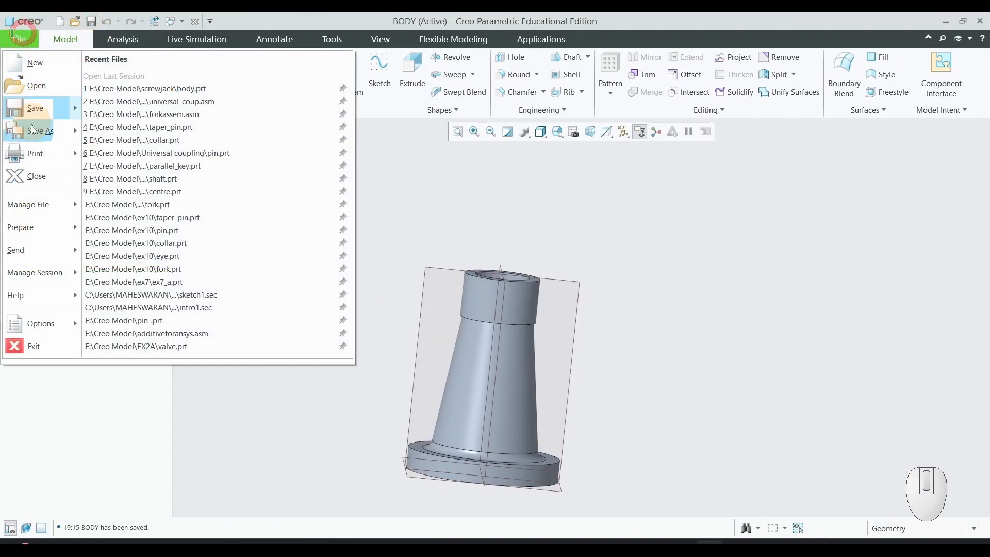
{"action": "left_click", "coordinate": [36, 177]}
{"action": "left_click", "coordinate": [13, 70]}
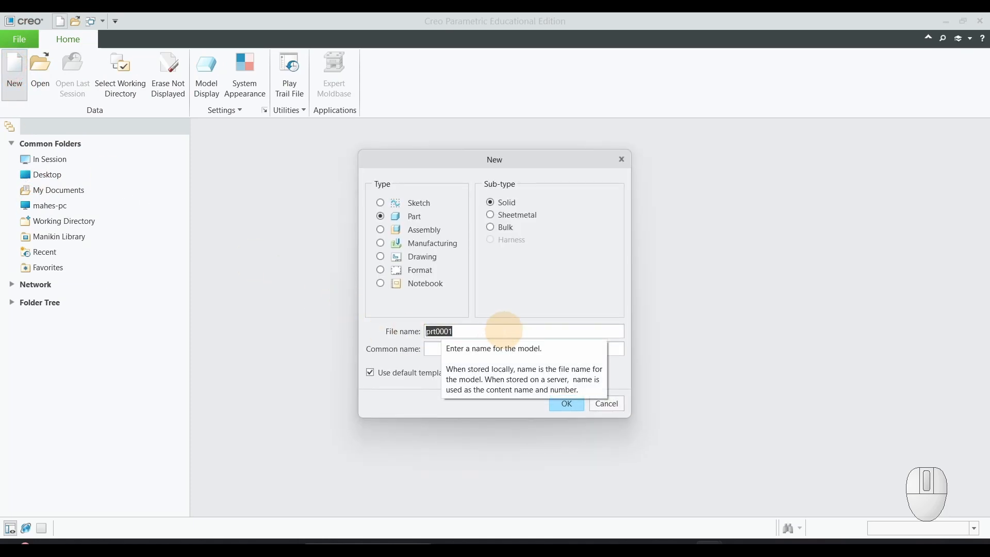
{"action": "type", "text": "nut"}
{"action": "left_click", "coordinate": [396, 379]}
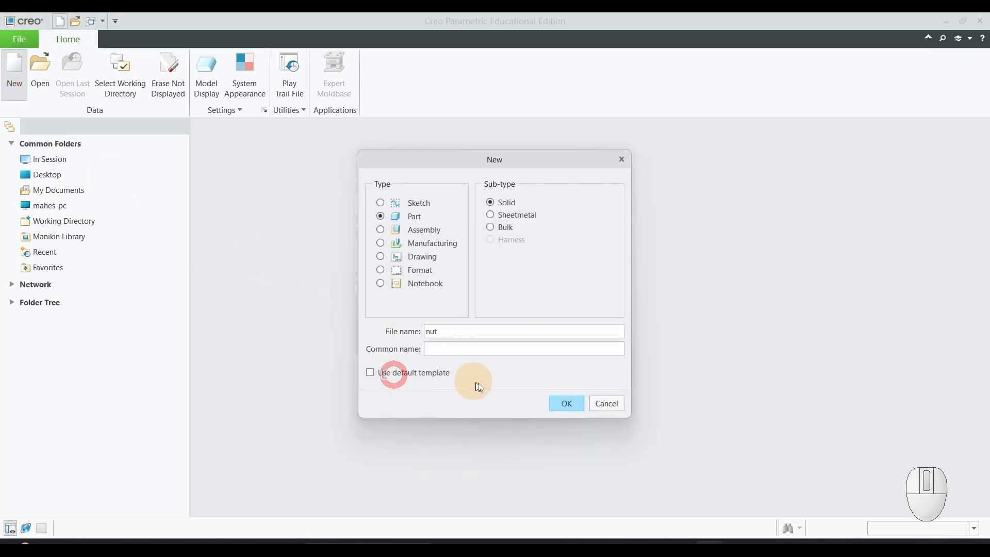
{"action": "left_click", "coordinate": [565, 403]}
{"action": "scroll", "coordinate": [487, 232], "scroll_direction": "down", "scroll_amount": 1}
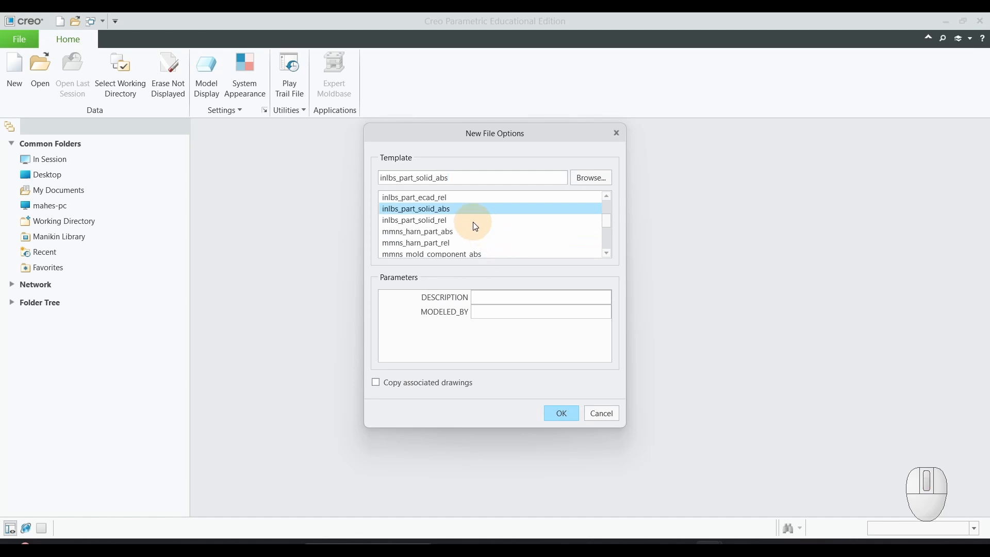
{"action": "left_click", "coordinate": [421, 232]}
{"action": "left_click", "coordinate": [562, 413]}
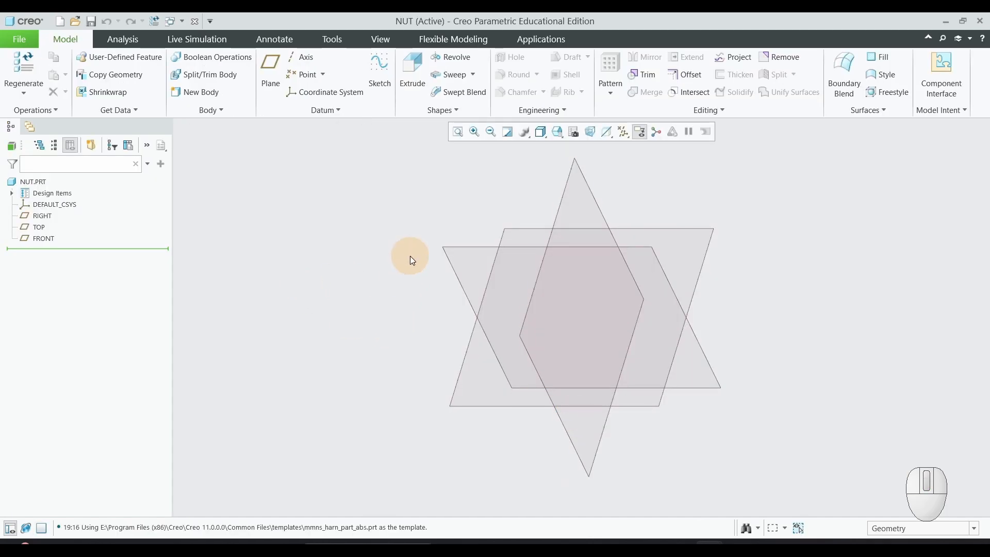
Start a Revolve sketch on the FRONT plane, viewed straight on, and place a vertical centerline through the origin.
{"action": "left_click", "coordinate": [456, 57]}
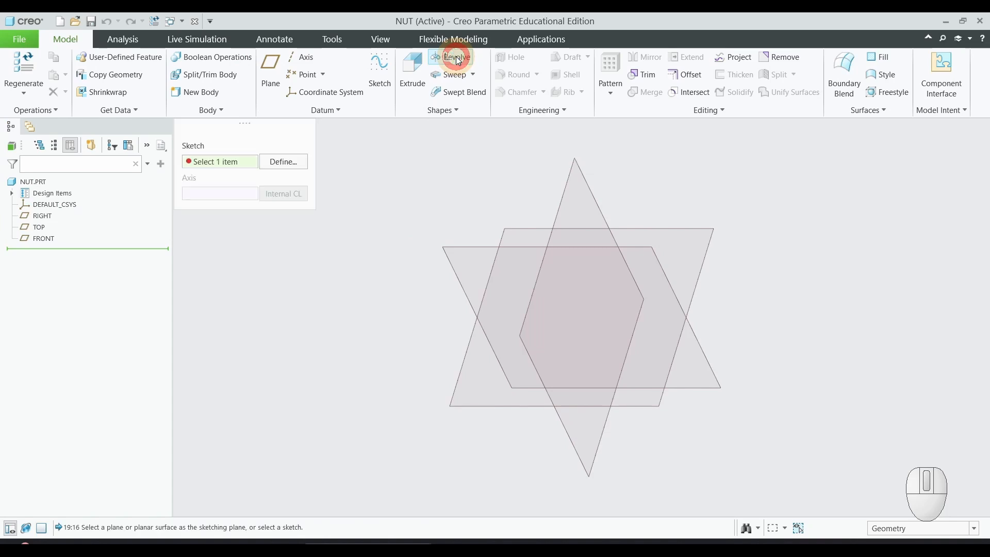
{"action": "left_click", "coordinate": [47, 238]}
{"action": "left_click", "coordinate": [13, 94]}
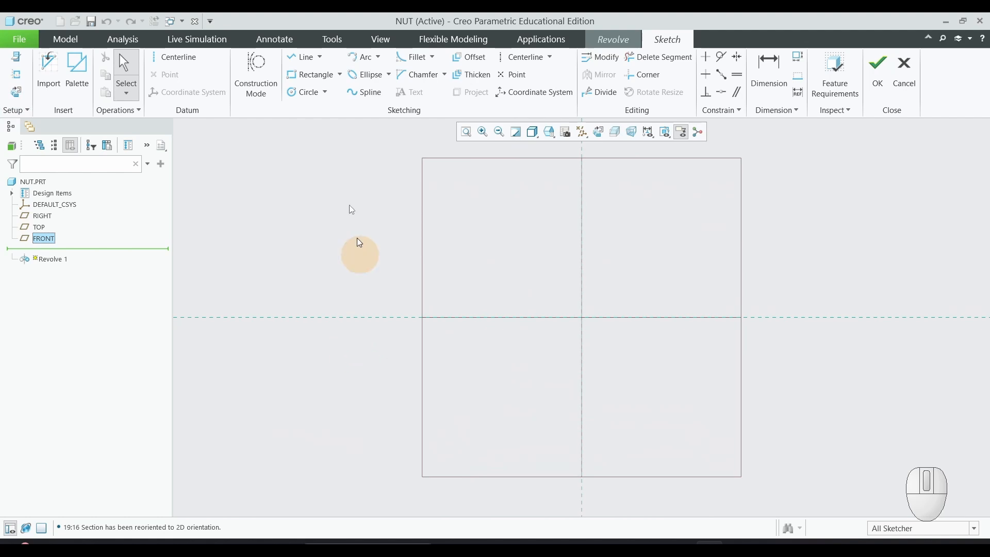
{"action": "left_click", "coordinate": [170, 57]}
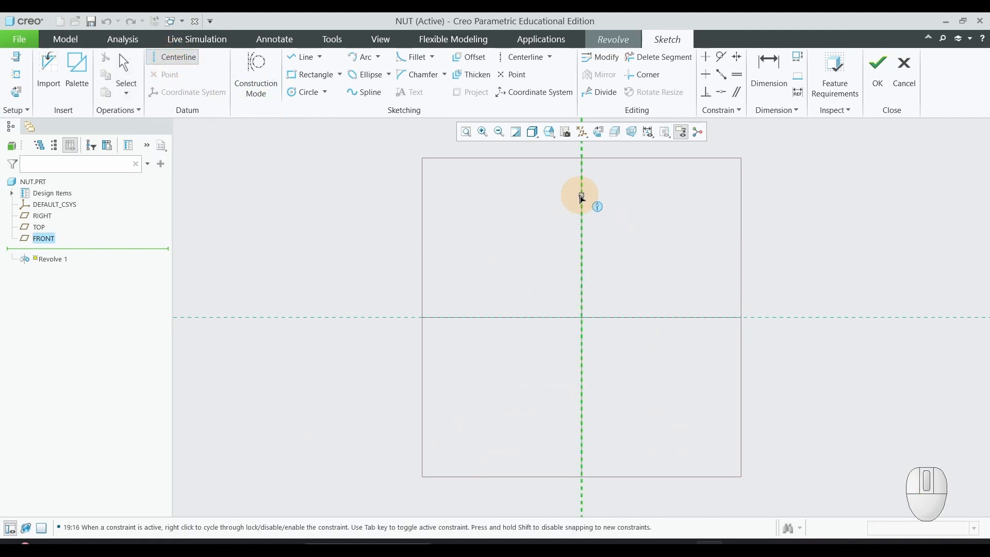
{"action": "left_click", "coordinate": [581, 196]}
{"action": "left_click", "coordinate": [580, 325]}
{"action": "middle_click", "coordinate": [727, 445]}
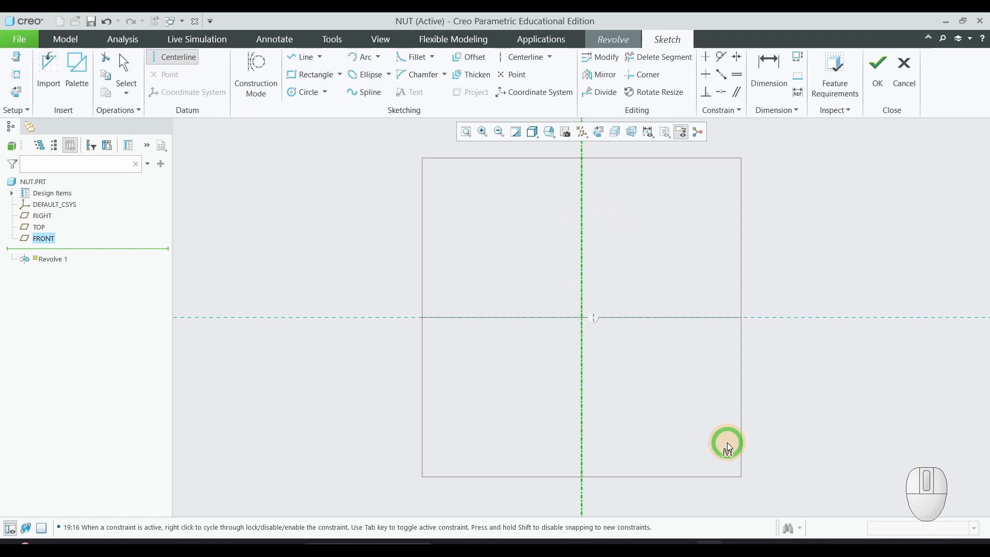
Draw the nut's vertical inner wall down to the horizontal reference, with a short horizontal bottom line going outward from its lower end.
{"action": "scroll", "coordinate": [776, 419], "scroll_direction": "up", "scroll_amount": 2}
{"action": "scroll", "coordinate": [810, 210], "scroll_direction": "down", "scroll_amount": 2}
{"action": "scroll", "coordinate": [681, 409], "scroll_direction": "down", "scroll_amount": 1}
{"action": "scroll", "coordinate": [666, 436], "scroll_direction": "up", "scroll_amount": 3}
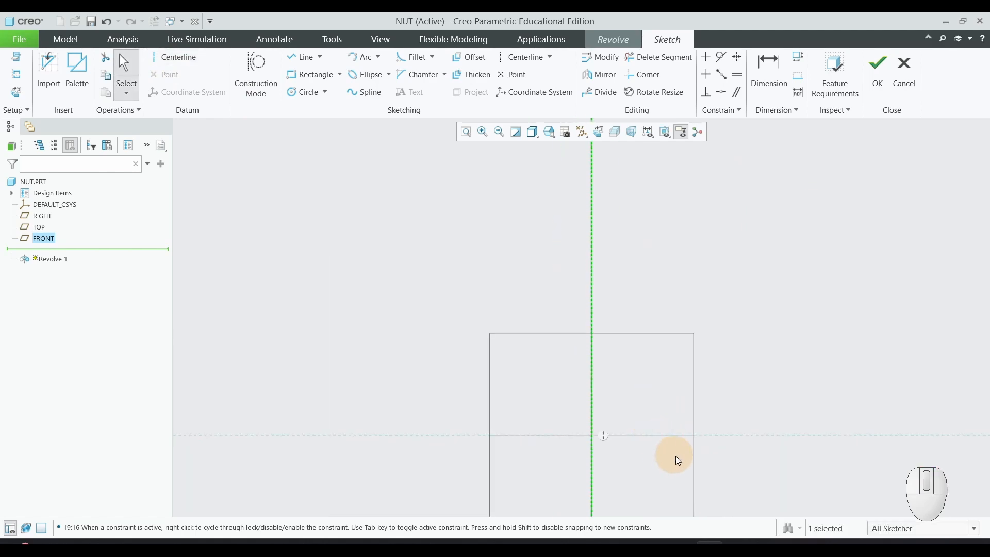
{"action": "scroll", "coordinate": [677, 461], "scroll_direction": "down", "scroll_amount": 4}
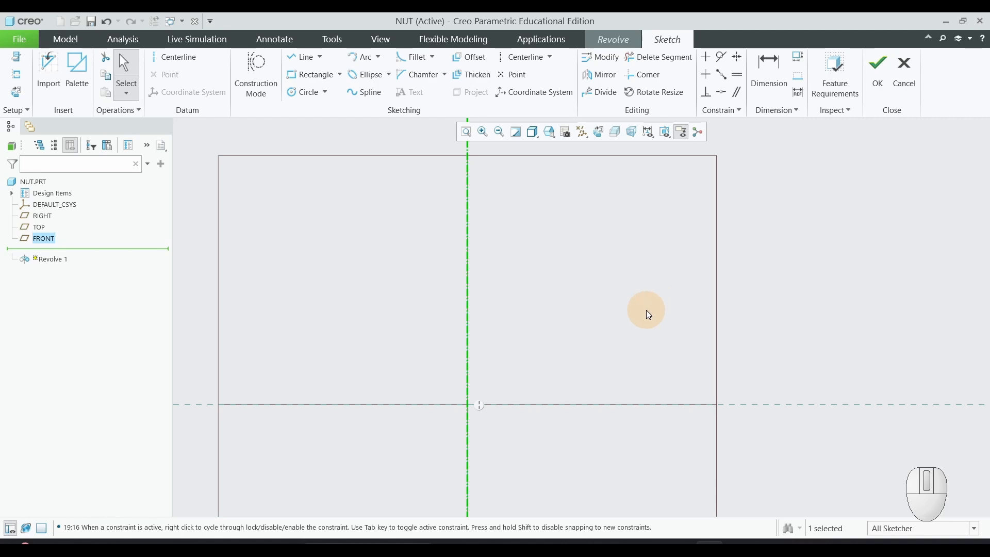
{"action": "key", "text": "alt+Tab"}
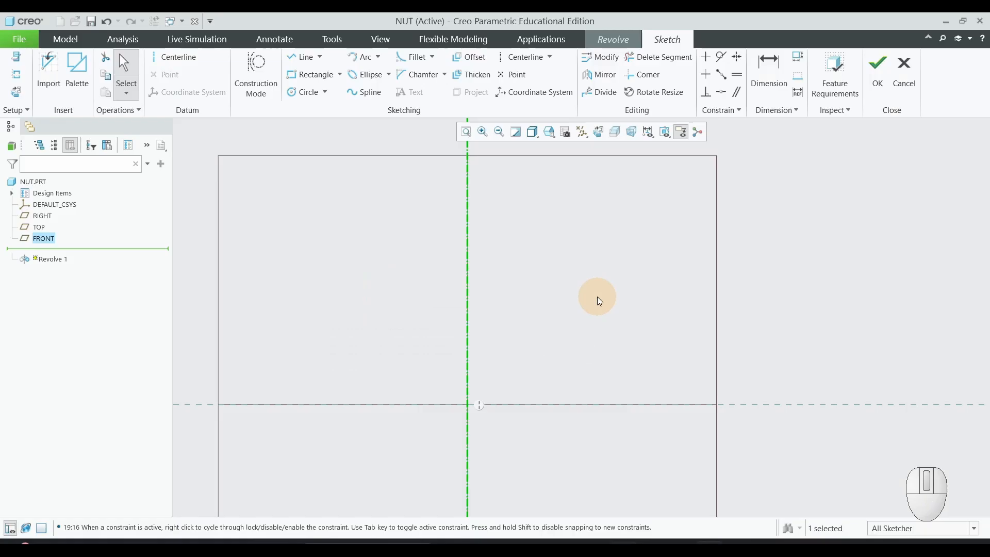
{"action": "left_click", "coordinate": [313, 61]}
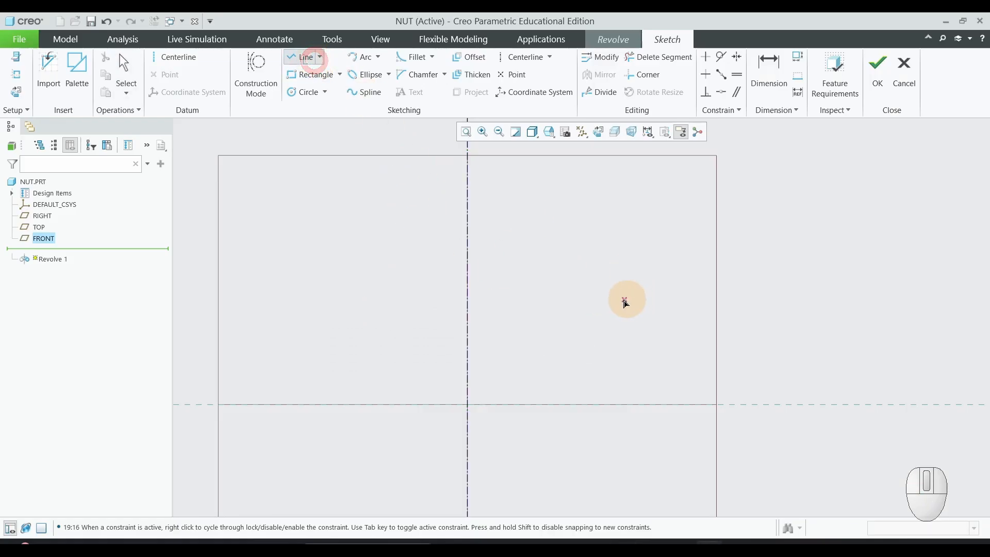
{"action": "left_click", "coordinate": [558, 295]}
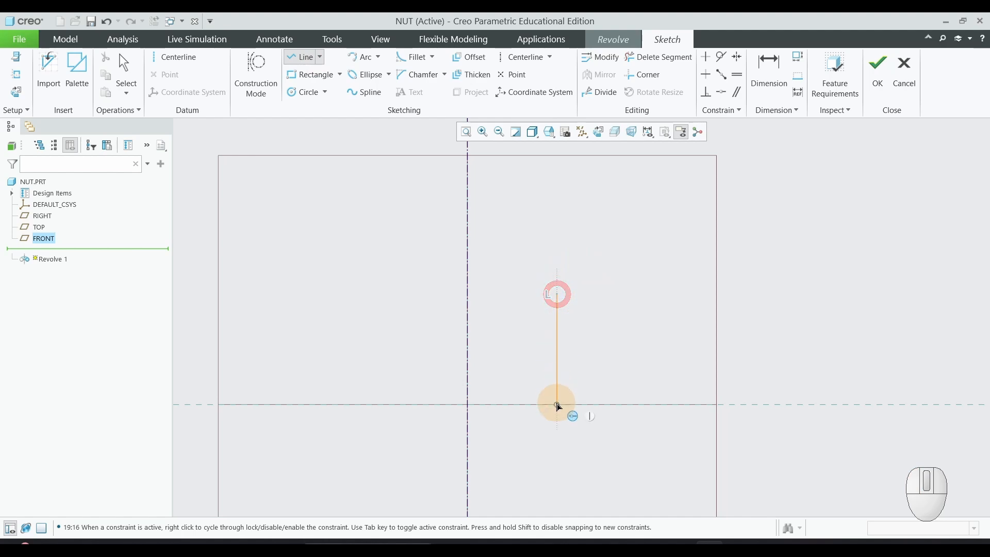
{"action": "left_click", "coordinate": [557, 405]}
{"action": "left_click", "coordinate": [586, 405]}
{"action": "middle_click", "coordinate": [682, 431]}
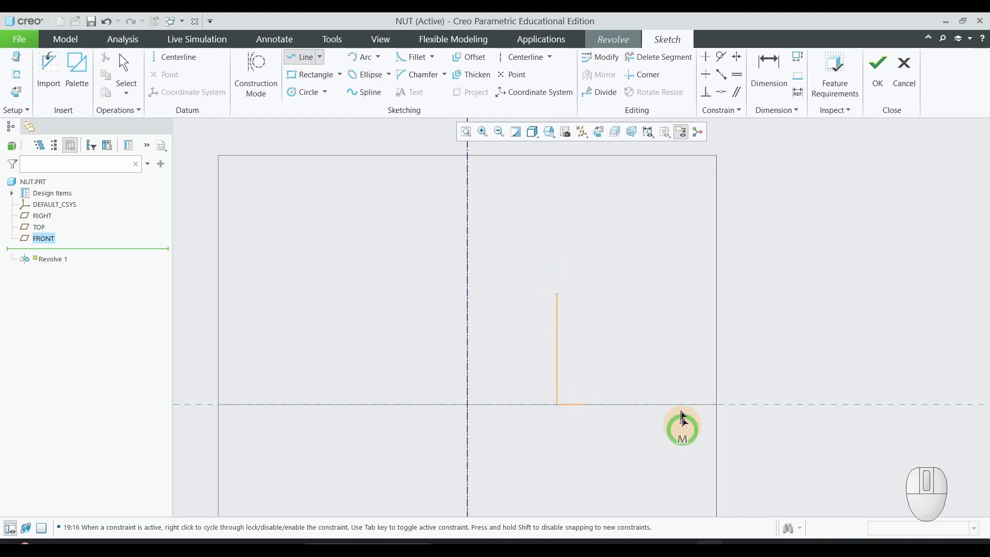
Draw a short horizontal top line outward from the inner wall, equal to the bottom line, and place the height dimension clear of the profile.
{"action": "left_click", "coordinate": [559, 295]}
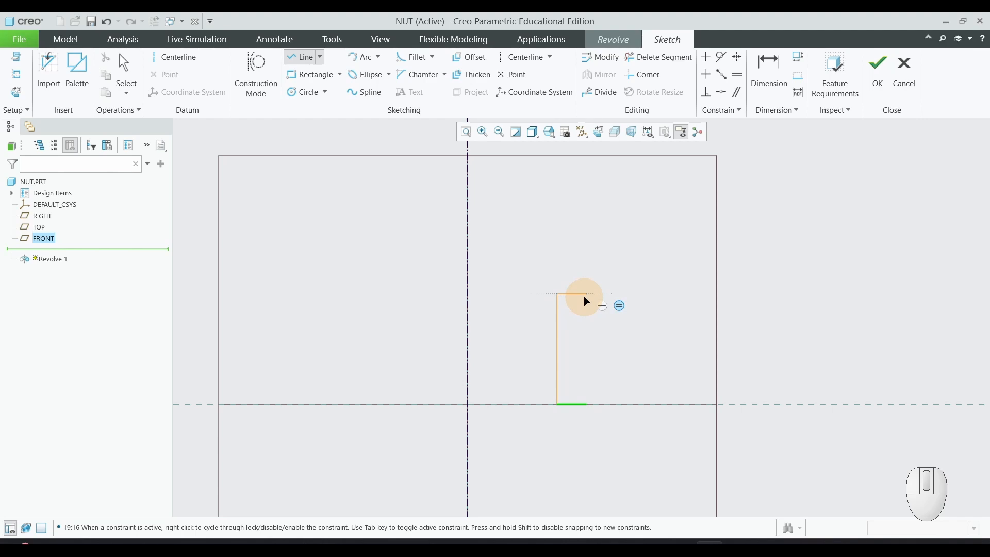
{"action": "left_click", "coordinate": [587, 295]}
{"action": "middle_click", "coordinate": [716, 327]}
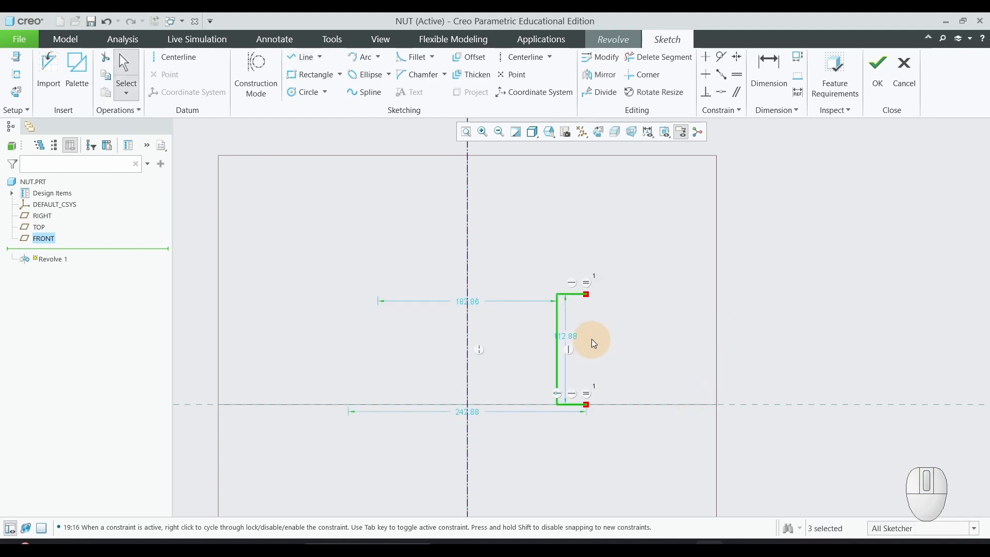
{"action": "left_click_drag", "start_coordinate": [571, 336], "coordinate": [747, 338]}
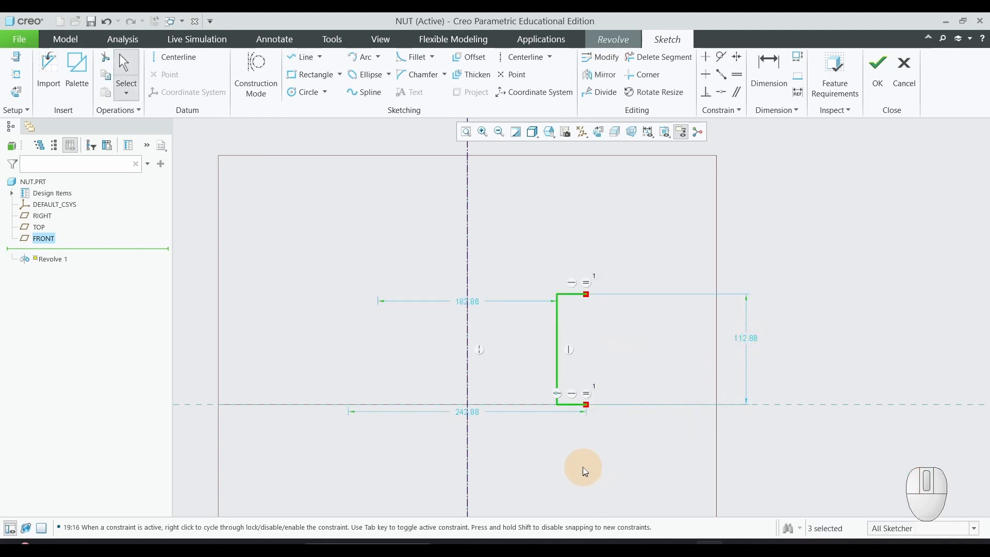
Check the nut's bore on the lab manual drawing in Acrobat, return to Creo and set the inner wall's diameter to 38.
{"action": "key", "text": "alt+Tab"}
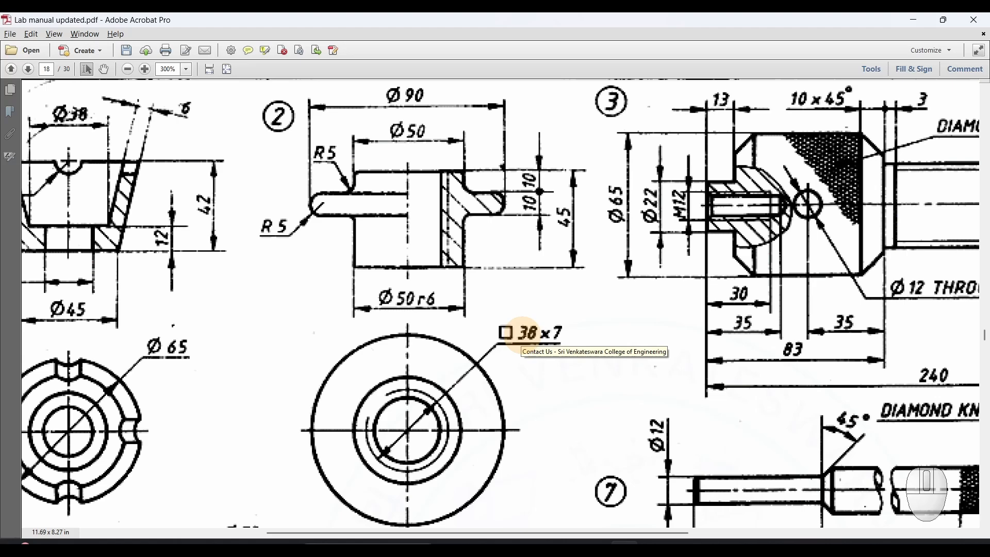
{"action": "key", "text": "alt+Tab"}
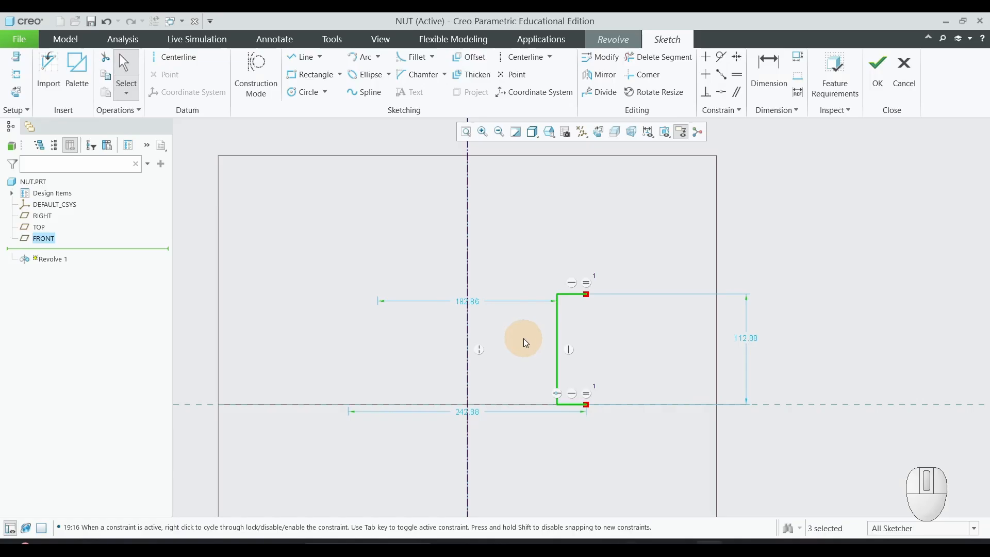
{"action": "double_click", "coordinate": [475, 304]}
{"action": "type", "text": "38"}
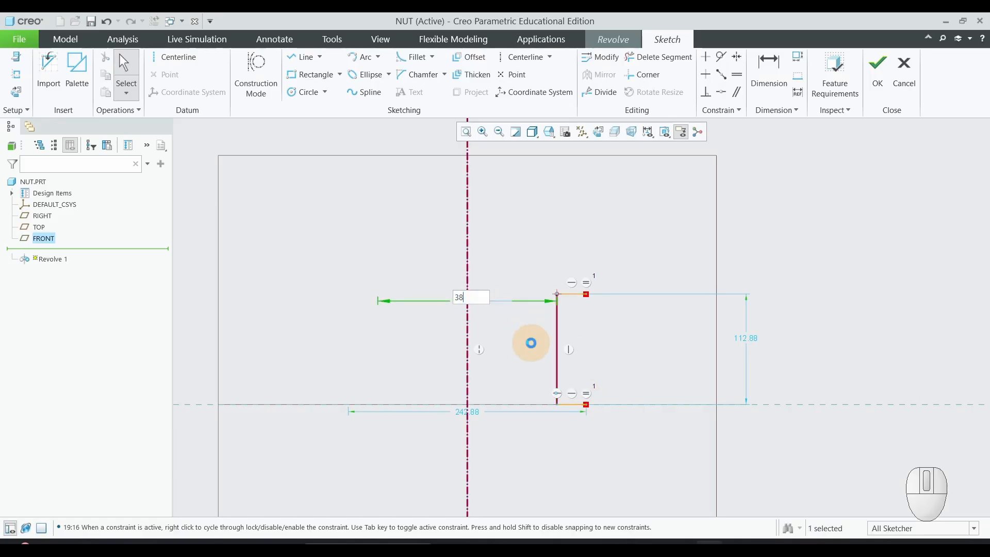
{"action": "key", "text": "Return"}
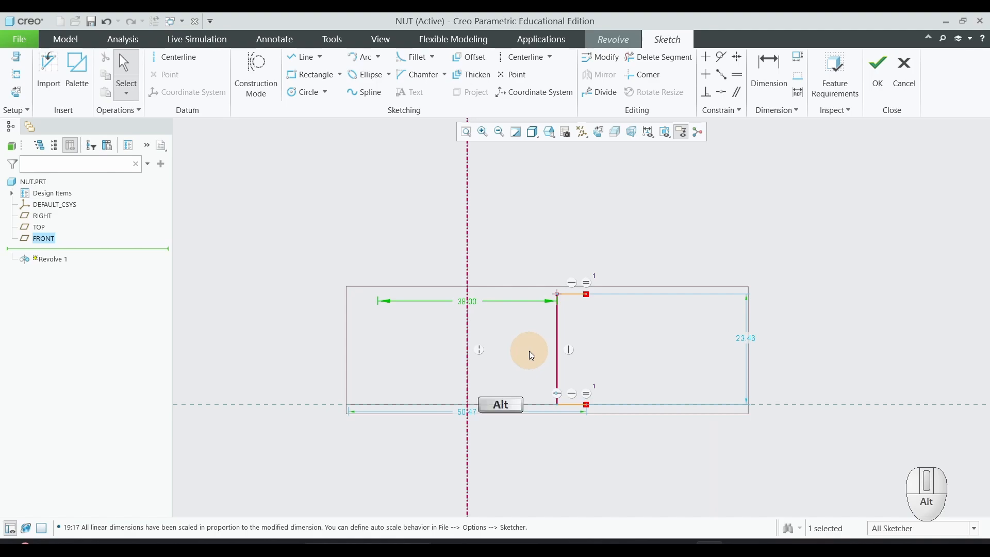
Look up the nut's outer diameter in the Acrobat drawing, return to Creo and set the diameter at the bottom line's outer end to 50.
{"action": "key", "text": "alt+Tab"}
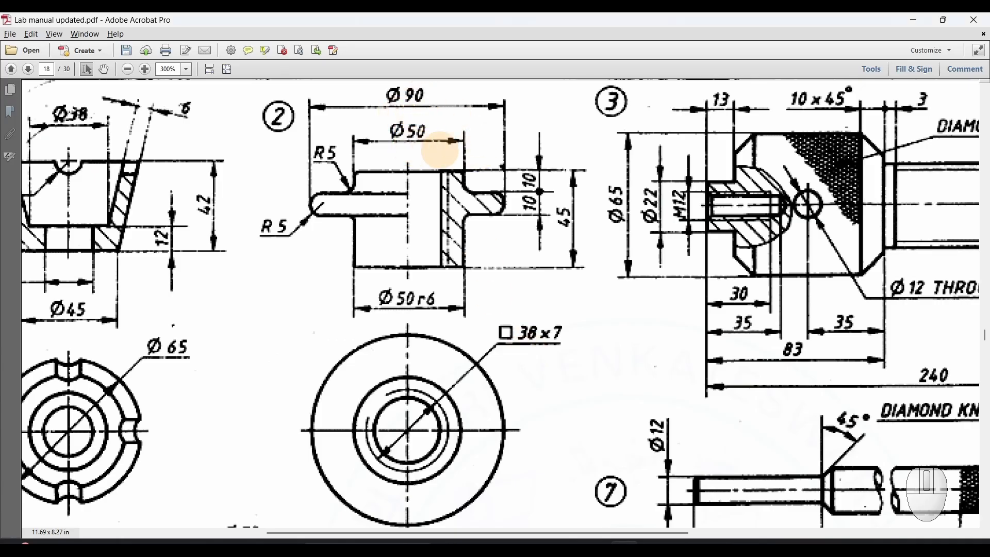
{"action": "key", "text": "alt+Tab"}
{"action": "double_click", "coordinate": [471, 411]}
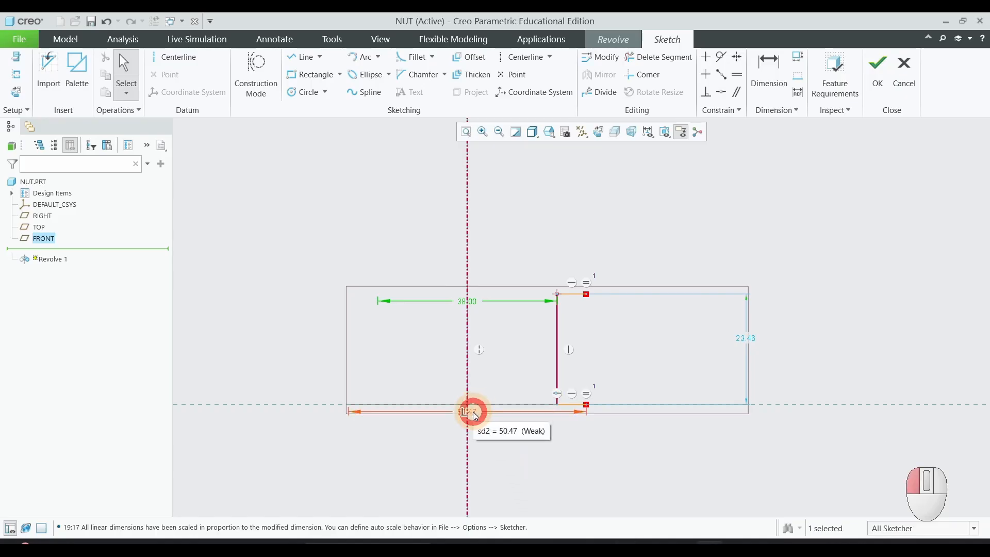
{"action": "type", "text": "50"}
{"action": "key", "text": "Return"}
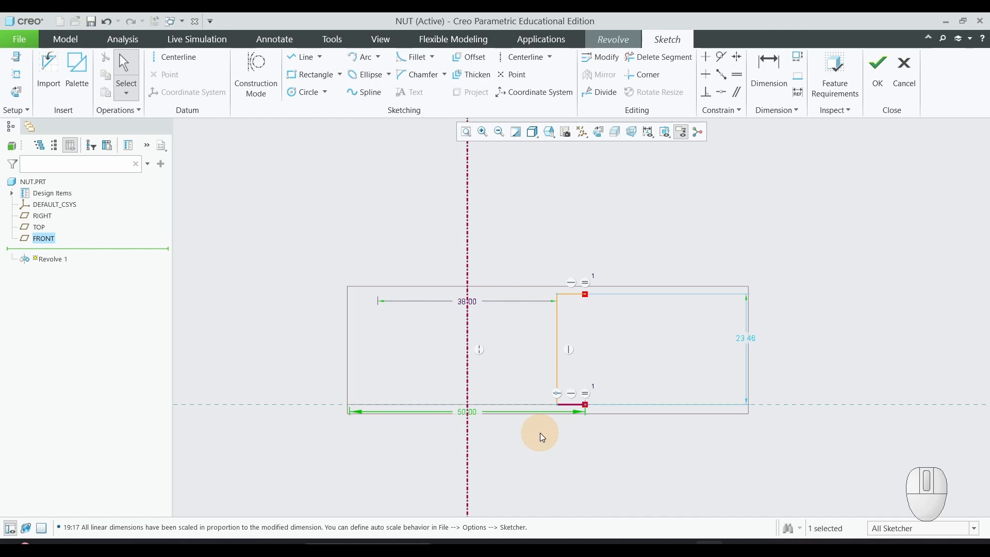
After checking the drawing in Acrobat, close the profile in Creo with a stepped outer contour: flange about 70 in diameter, 6 thick, about 4 below the top.
{"action": "key", "text": "alt+Tab"}
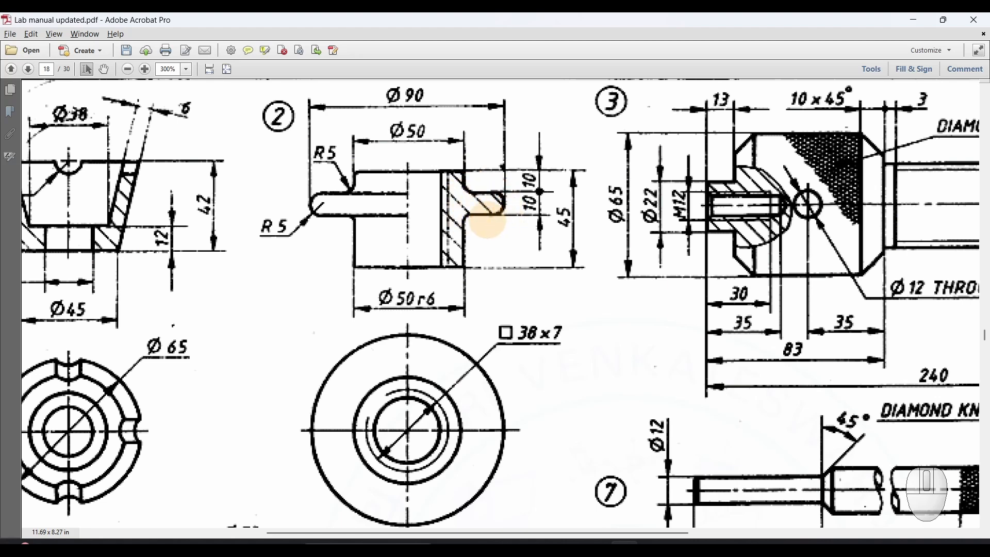
{"action": "key", "text": "alt+Tab"}
{"action": "left_click", "coordinate": [304, 57]}
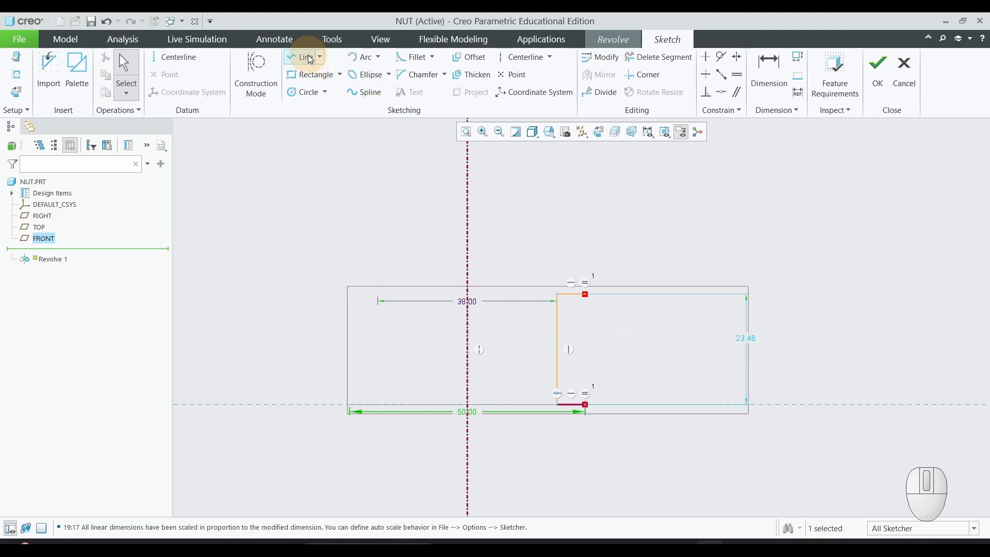
{"action": "scroll", "coordinate": [607, 317], "scroll_direction": "up", "scroll_amount": 1}
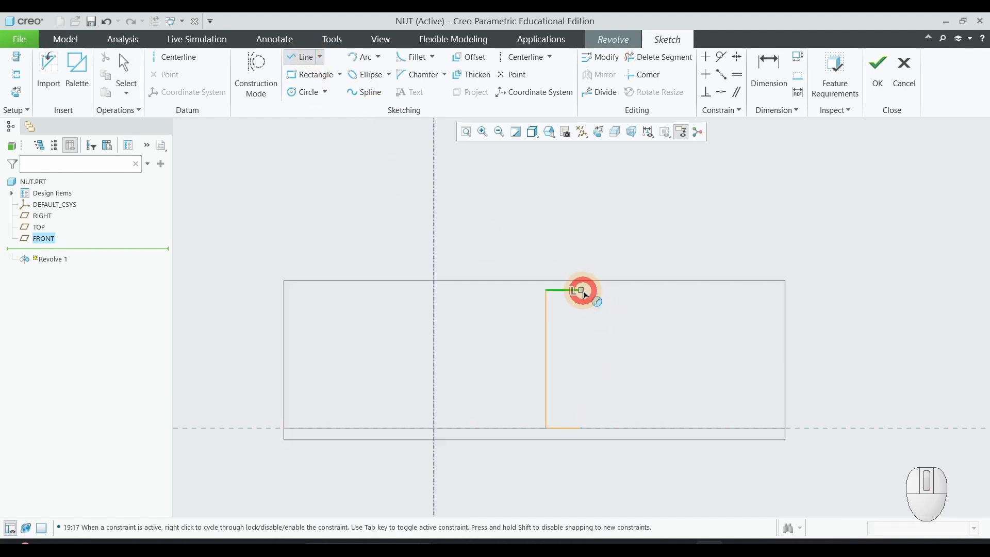
{"action": "left_click", "coordinate": [582, 290]}
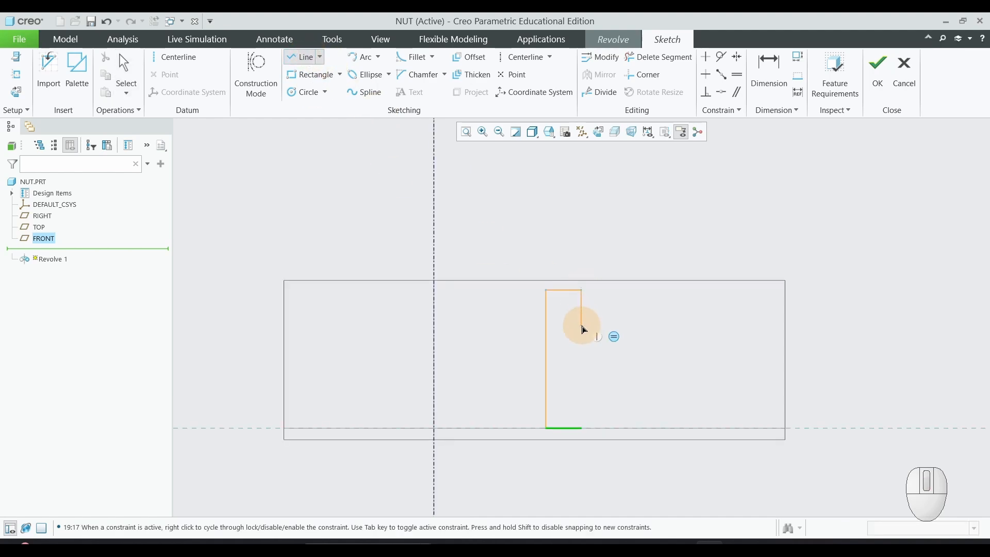
{"action": "left_click", "coordinate": [582, 316]}
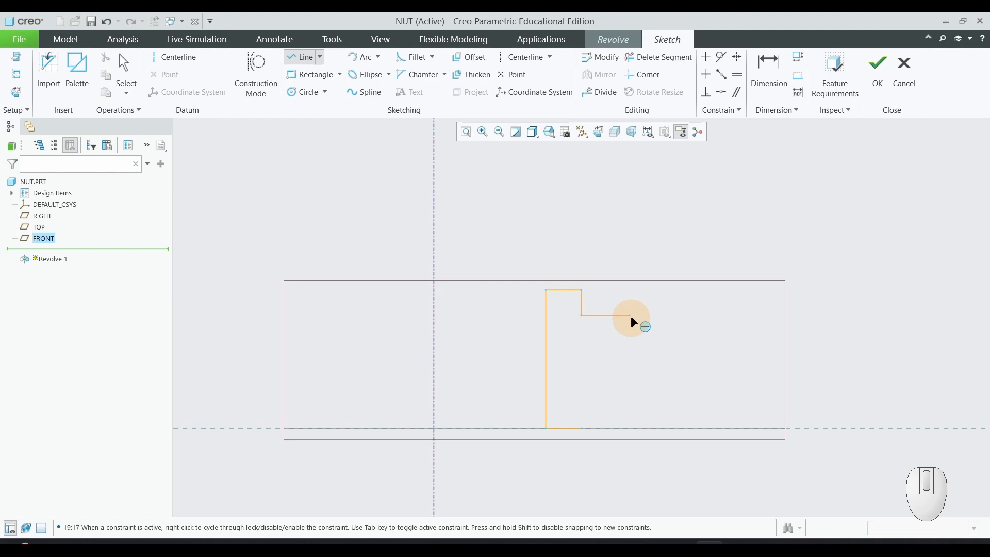
{"action": "left_click", "coordinate": [640, 314]}
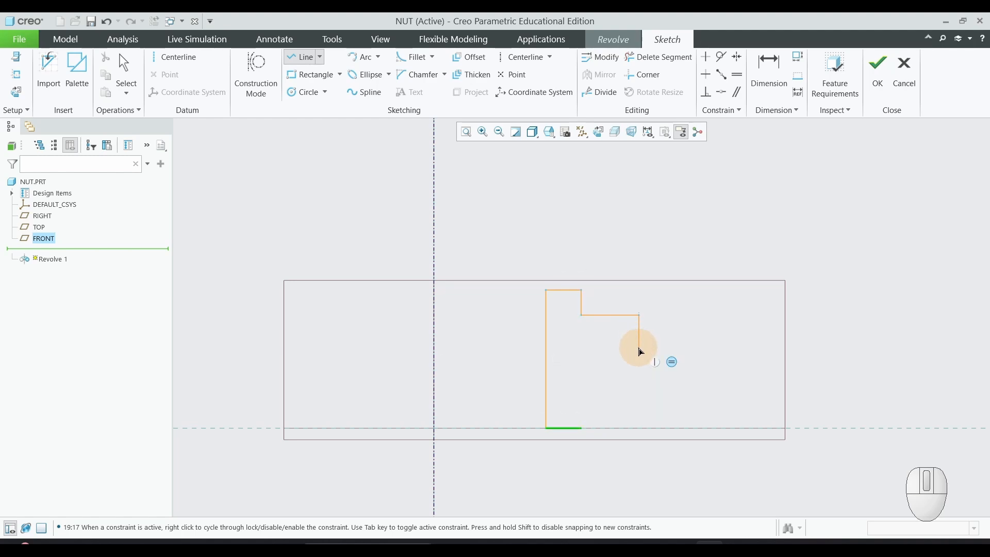
{"action": "left_click", "coordinate": [639, 350]}
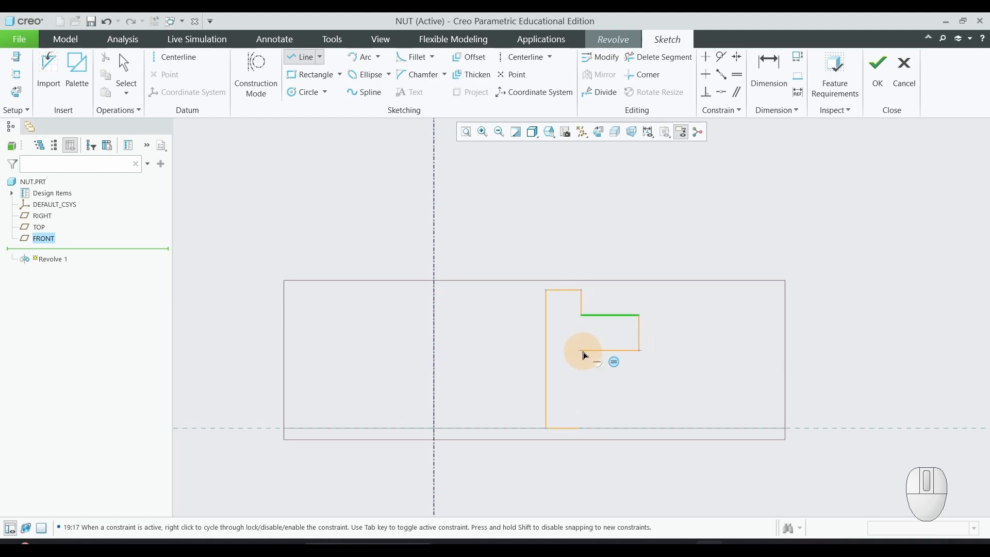
{"action": "left_click", "coordinate": [582, 351]}
{"action": "left_click", "coordinate": [580, 429]}
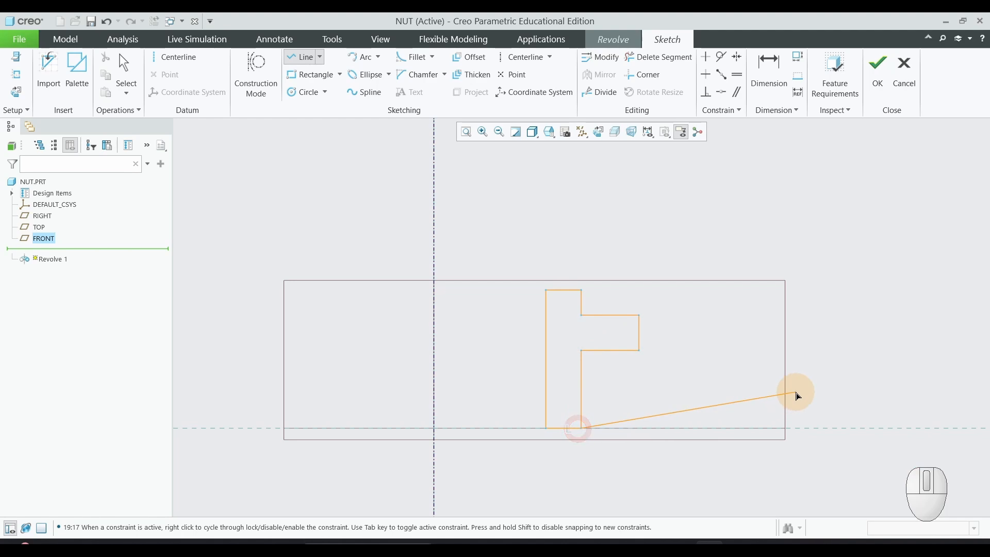
{"action": "middle_click", "coordinate": [791, 392]}
{"action": "middle_click", "coordinate": [792, 391]}
Place the dimension between the nut's top and the flange's upper edge clear of the profile and set it to 10.
{"action": "scroll", "coordinate": [733, 379], "scroll_direction": "down", "scroll_amount": 1}
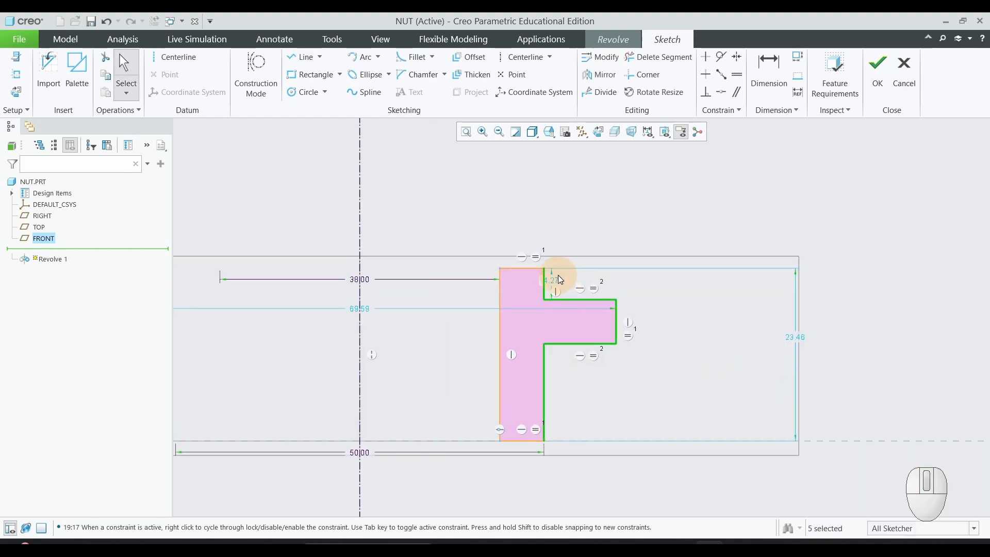
{"action": "left_click_drag", "start_coordinate": [562, 279], "coordinate": [767, 251]}
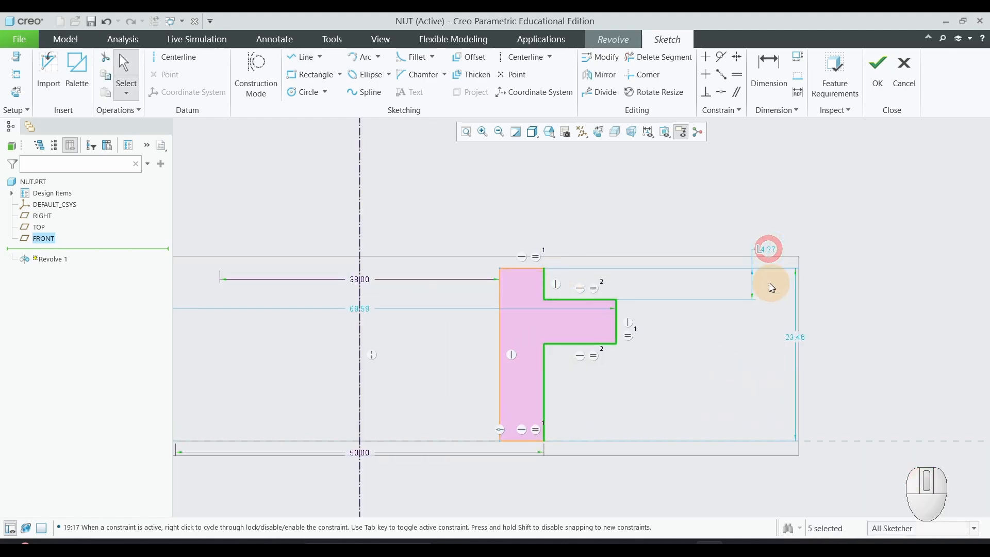
{"action": "double_click", "coordinate": [767, 247]}
{"action": "type", "text": "10"}
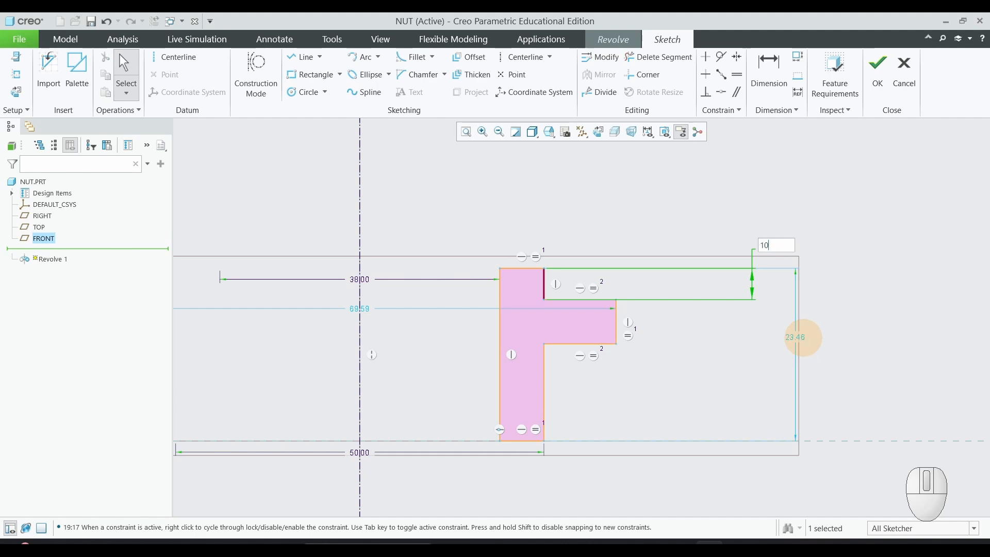
{"action": "key", "text": "Return"}
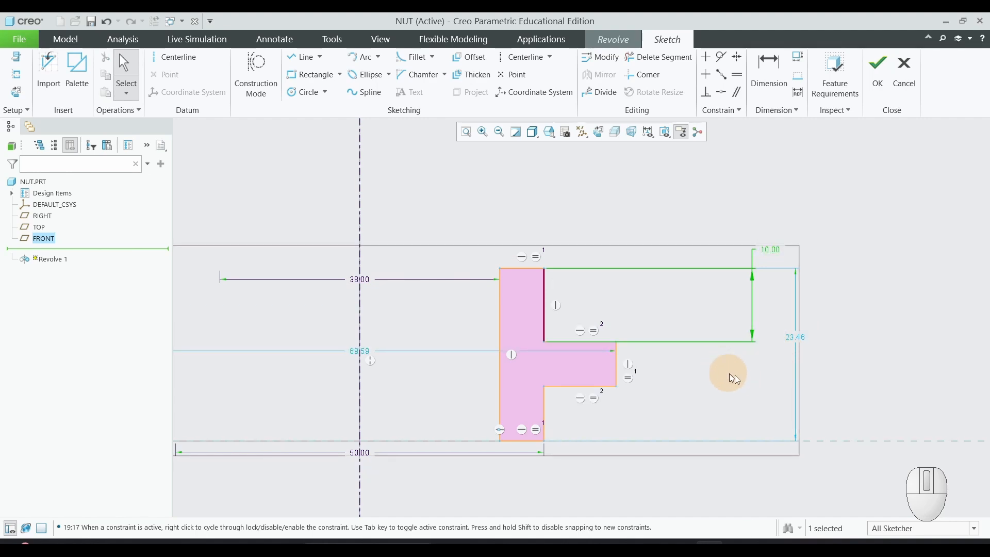
Dimension the flange's outer vertical edge, delete the conflicting Equal lengths constraint, and set the flange thickness to 10.
{"action": "left_click", "coordinate": [618, 372]}
{"action": "middle_click", "coordinate": [692, 394]}
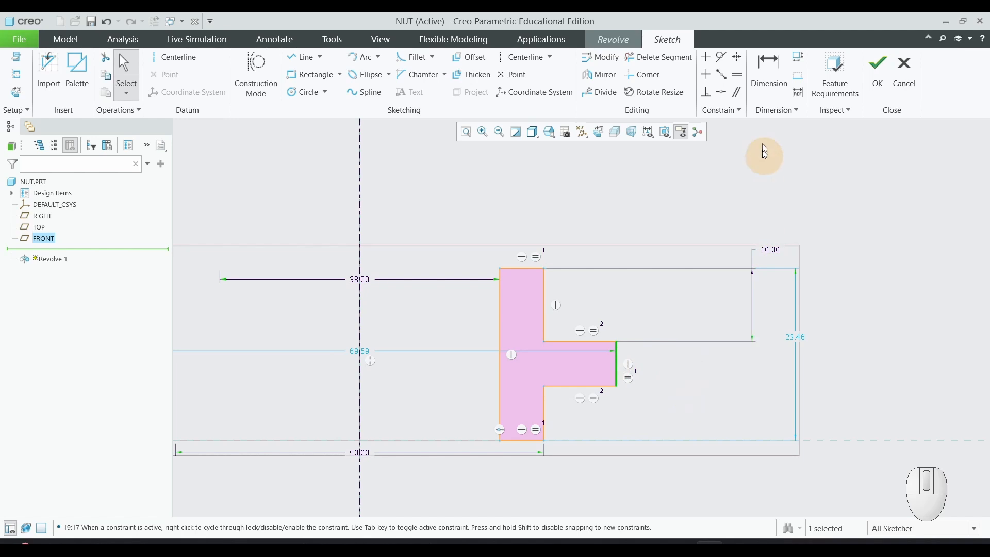
{"action": "left_click", "coordinate": [769, 71]}
{"action": "left_click", "coordinate": [631, 360]}
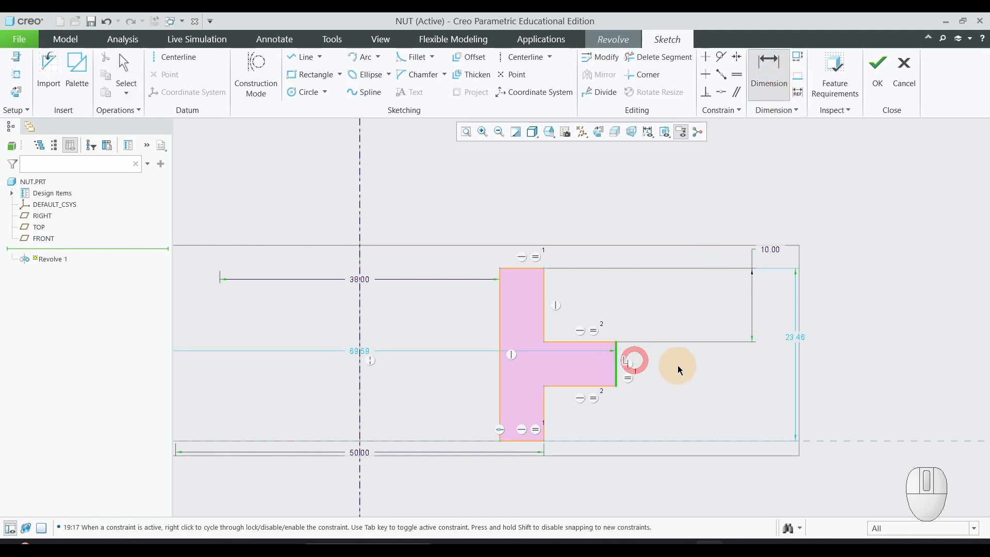
{"action": "middle_click", "coordinate": [678, 368]}
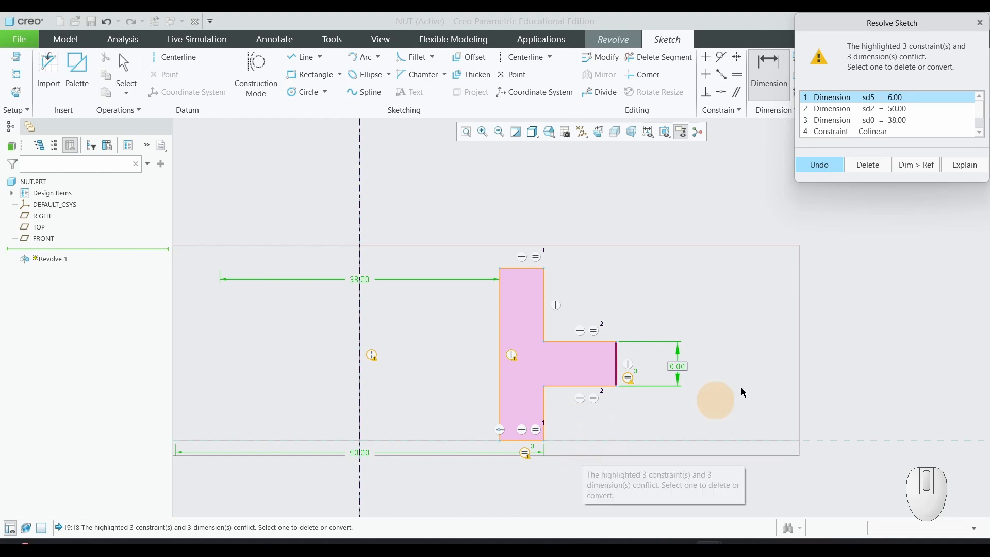
{"action": "left_click", "coordinate": [979, 133]}
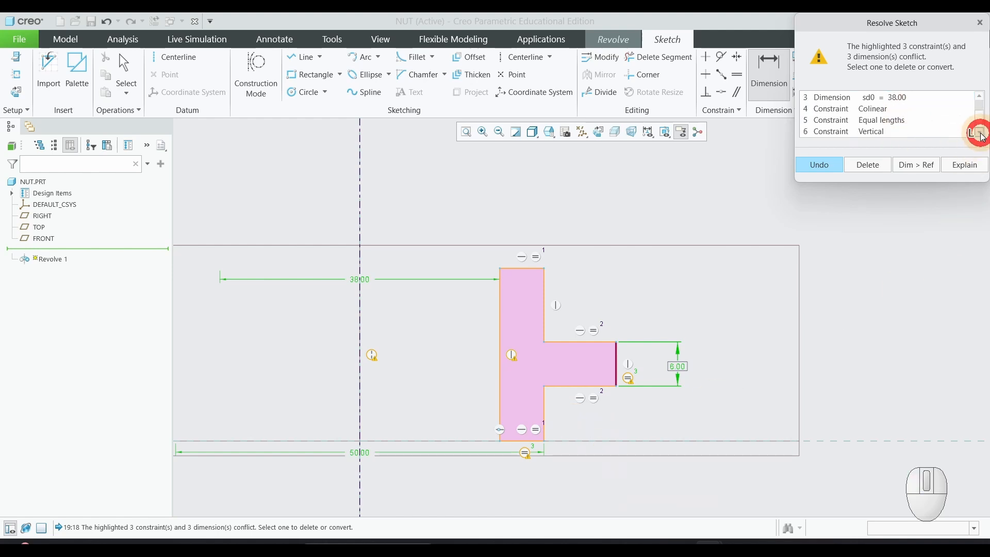
{"action": "left_click", "coordinate": [877, 119]}
{"action": "left_click", "coordinate": [870, 165]}
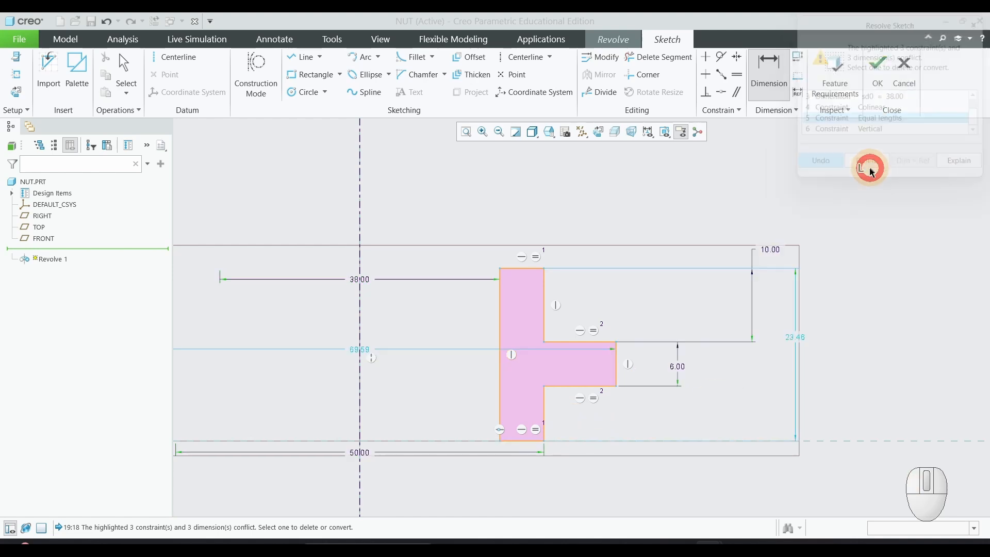
{"action": "type", "text": "10"}
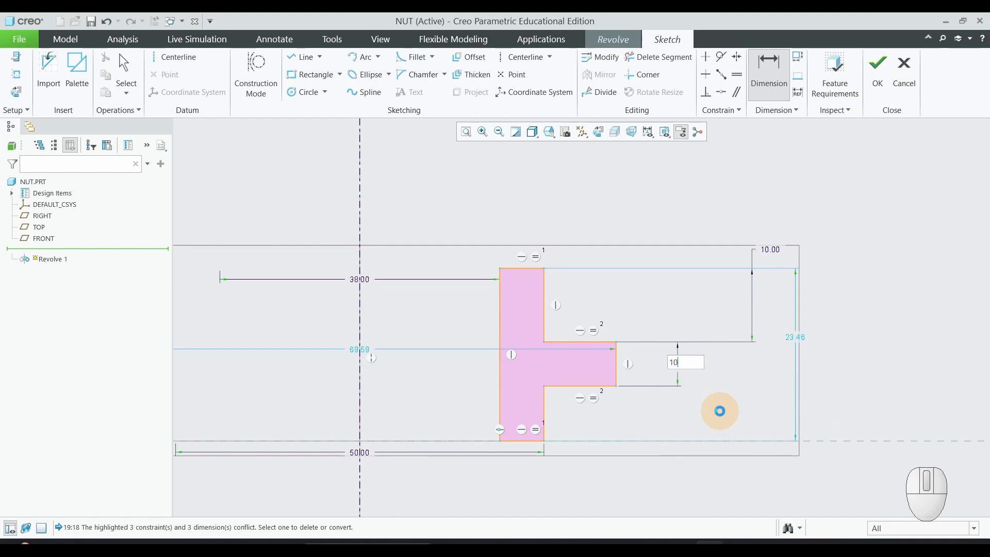
{"action": "key", "text": "Return"}
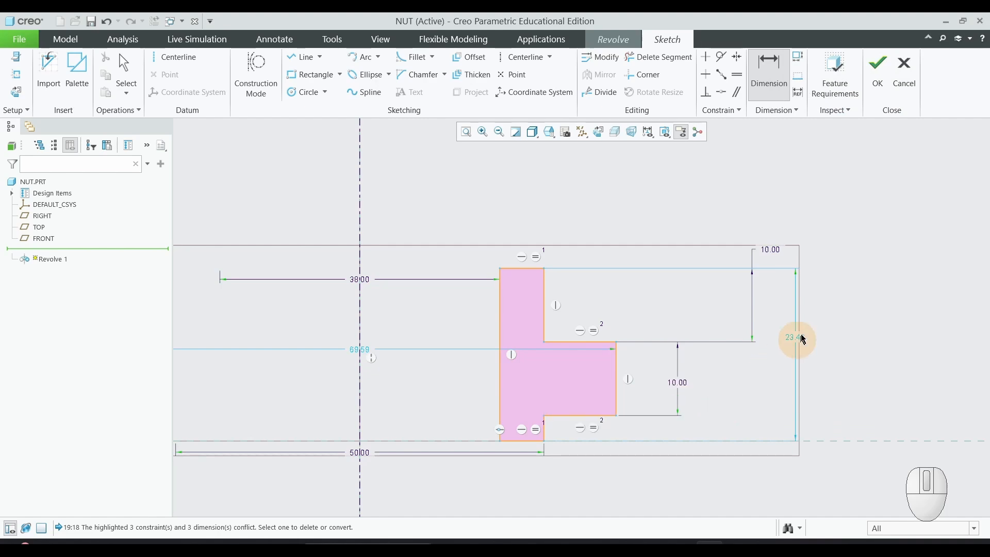
Check the nut's total height on the lab manual drawing in Acrobat, return to Creo and set the profile's overall height to 45.
{"action": "key", "text": "alt+Tab"}
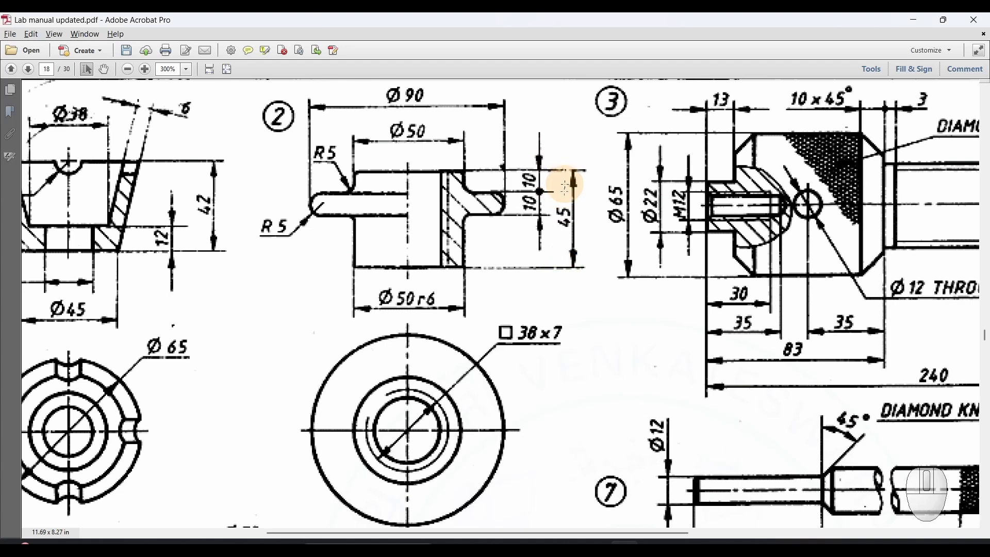
{"action": "key", "text": "alt+Tab"}
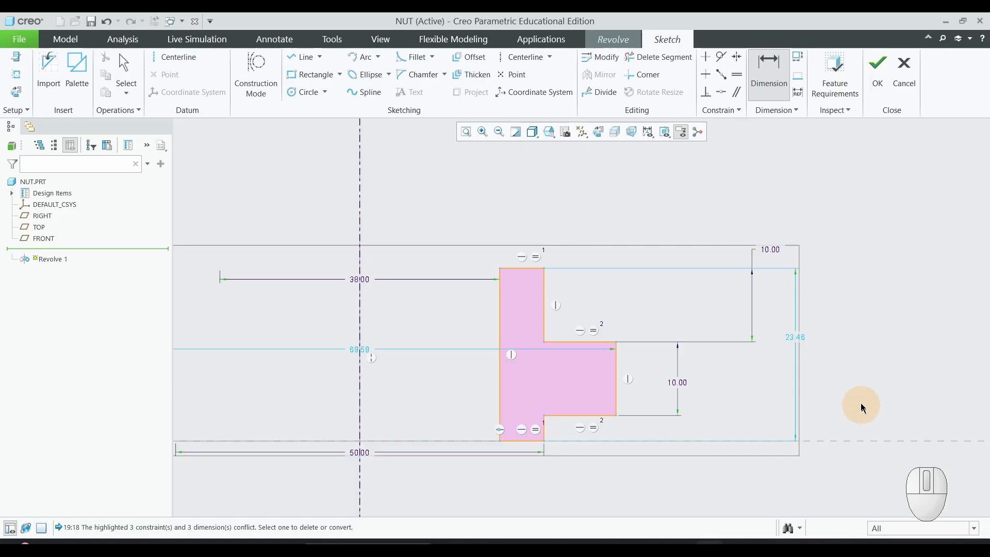
{"action": "double_click", "coordinate": [793, 342]}
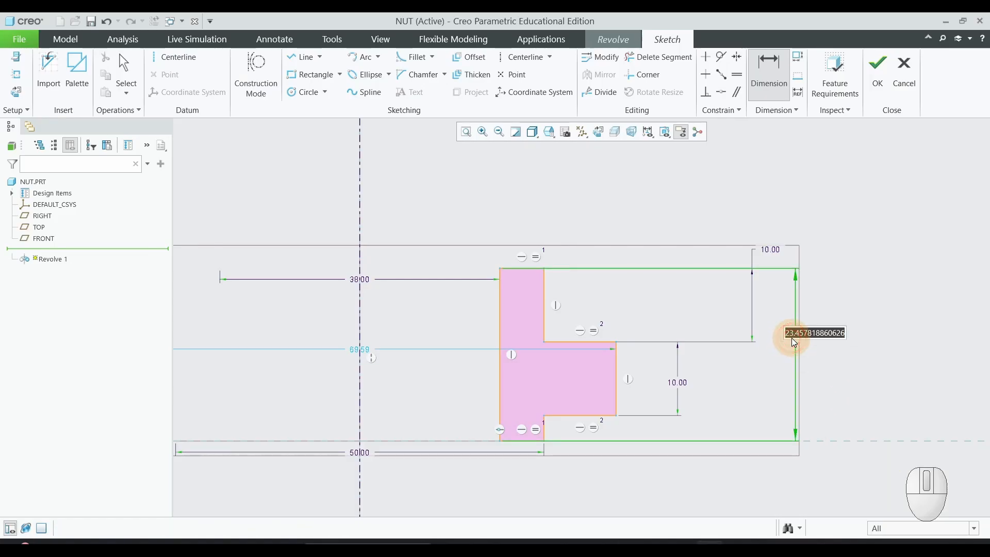
{"action": "type", "text": "45"}
{"action": "key", "text": "Return"}
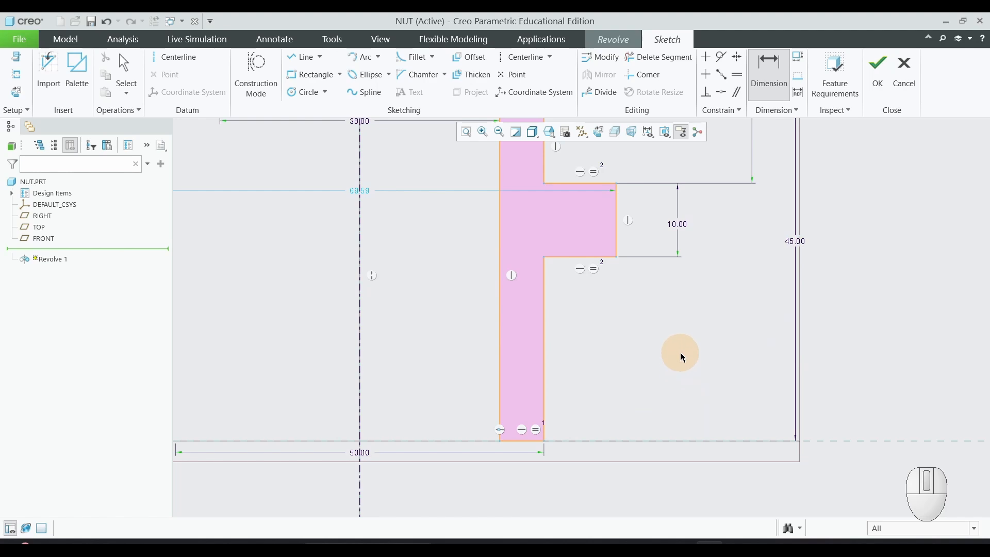
Check the flange's outer diameter on the lab manual drawing in Acrobat, return to Creo and set the profile's flange diameter to 90.
{"action": "scroll", "coordinate": [682, 356], "scroll_direction": "down", "scroll_amount": 2}
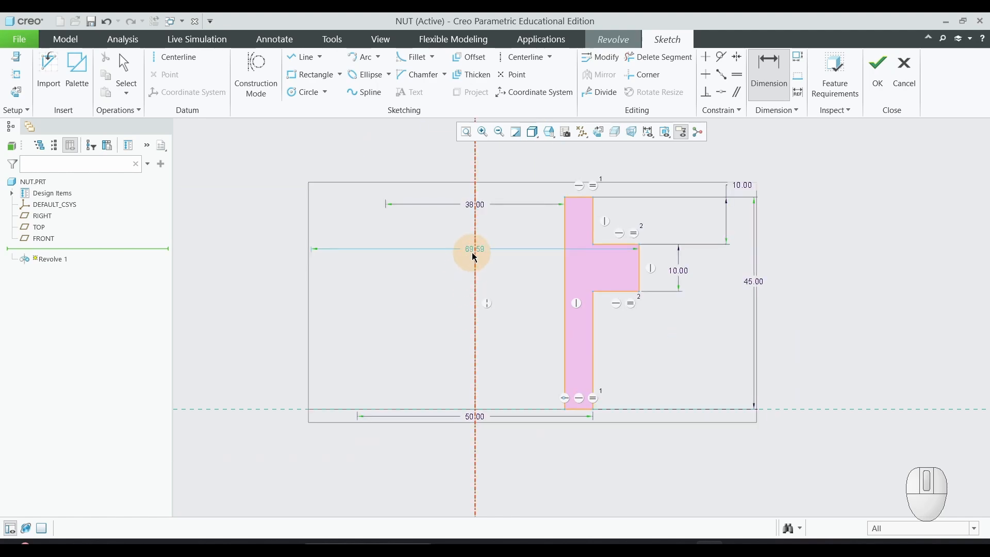
{"action": "key", "text": "alt+Tab"}
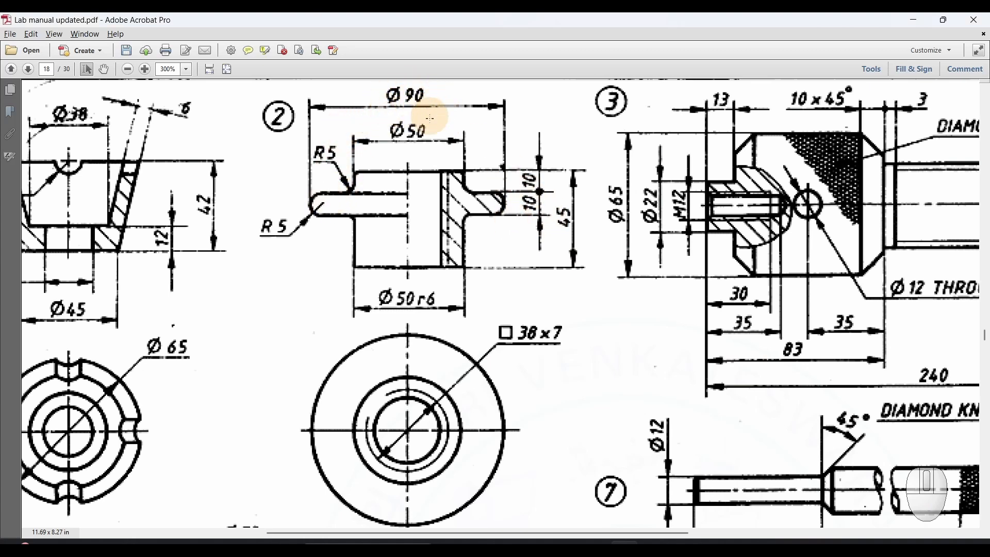
{"action": "key", "text": "alt+Tab"}
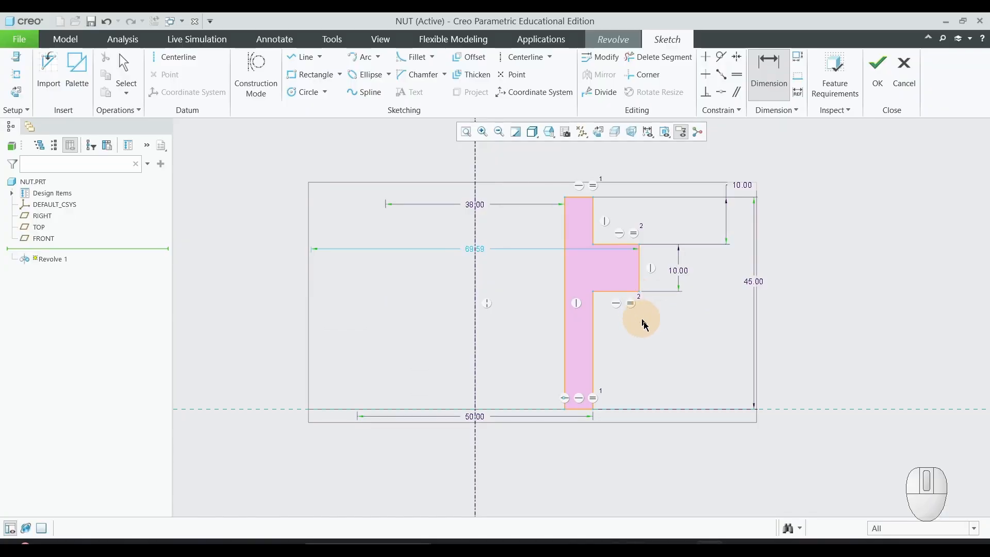
{"action": "left_click", "coordinate": [484, 249]}
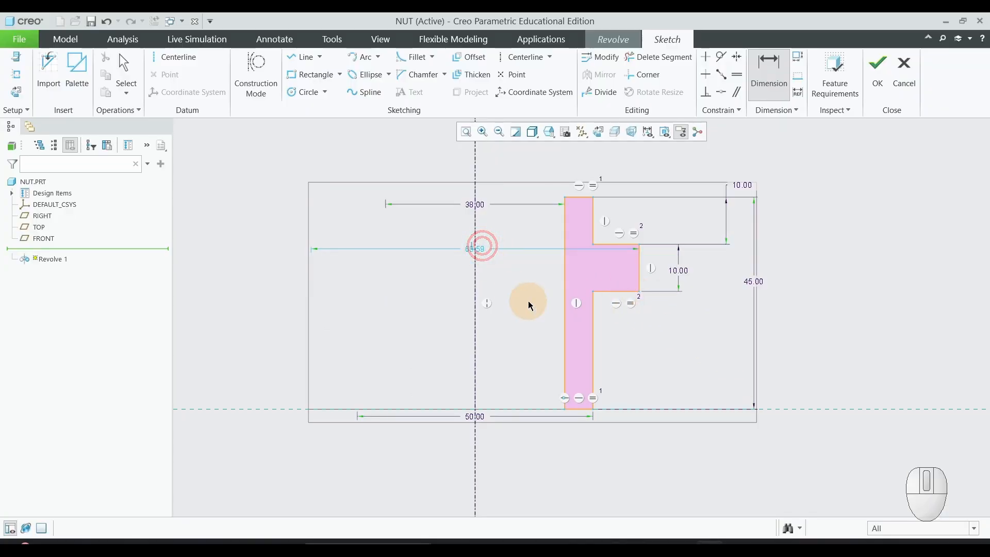
{"action": "double_click", "coordinate": [480, 248]}
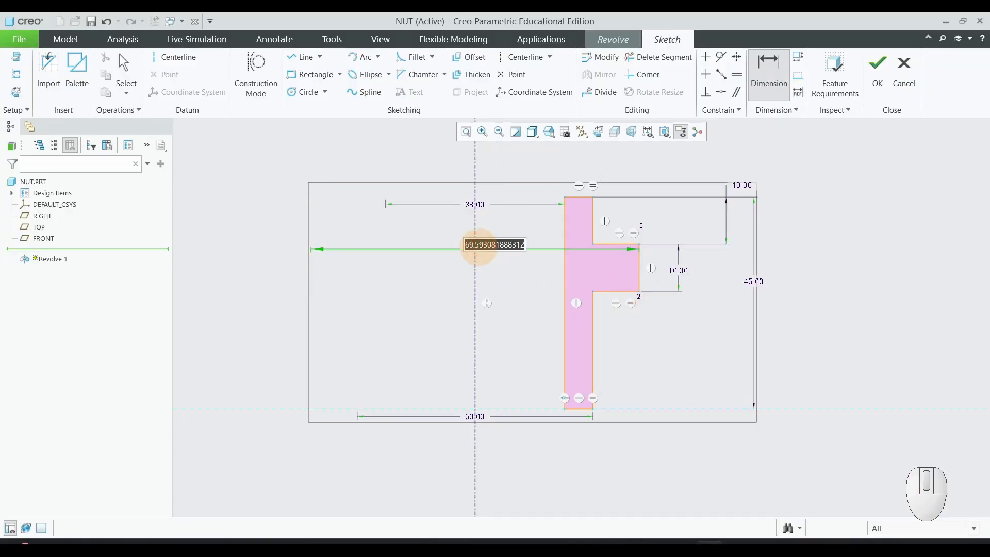
{"action": "key", "text": "Return"}
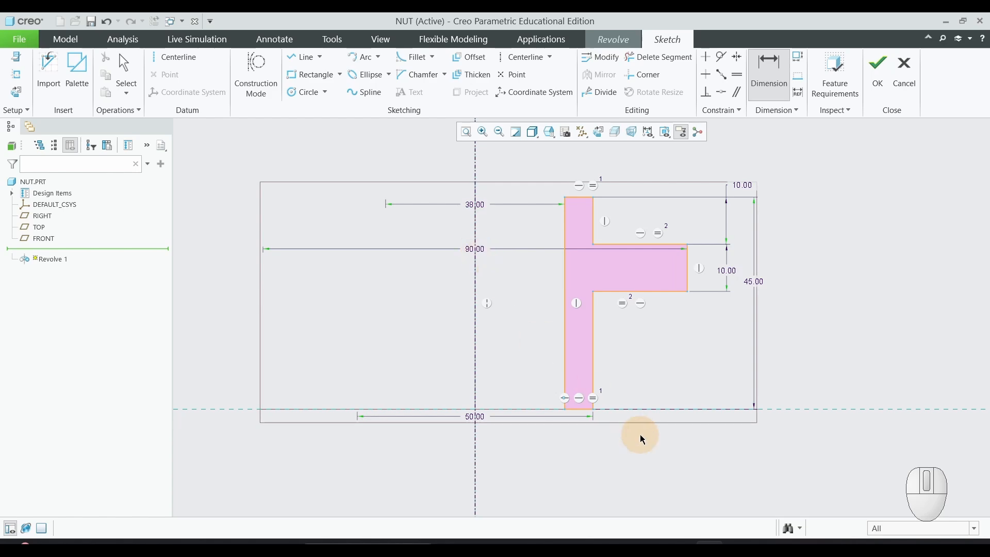
Recheck the nut drawing in Acrobat, finish the profile sketch in Creo and complete the solid 360° revolve about the internal centerline.
{"action": "key", "text": "alt+Tab"}
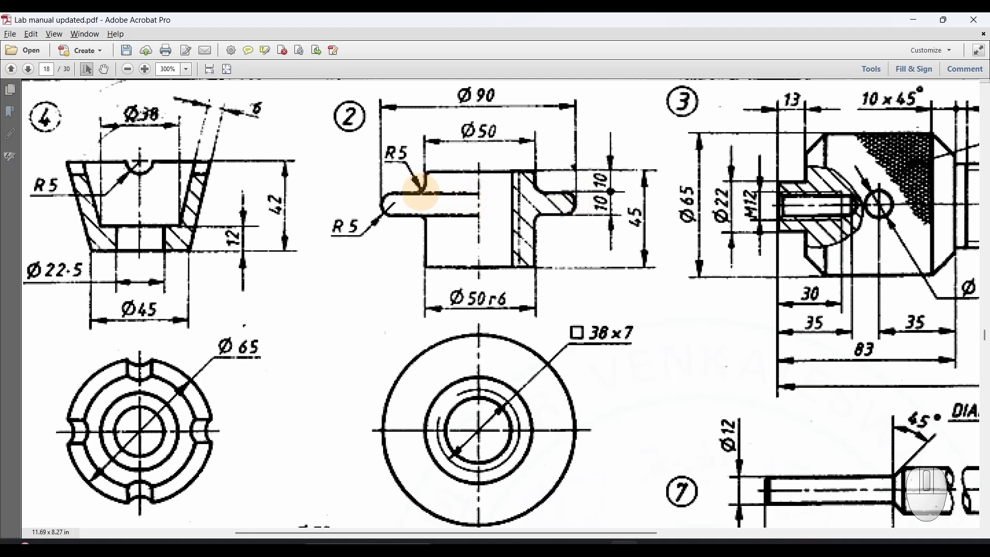
{"action": "key", "text": "alt+Tab"}
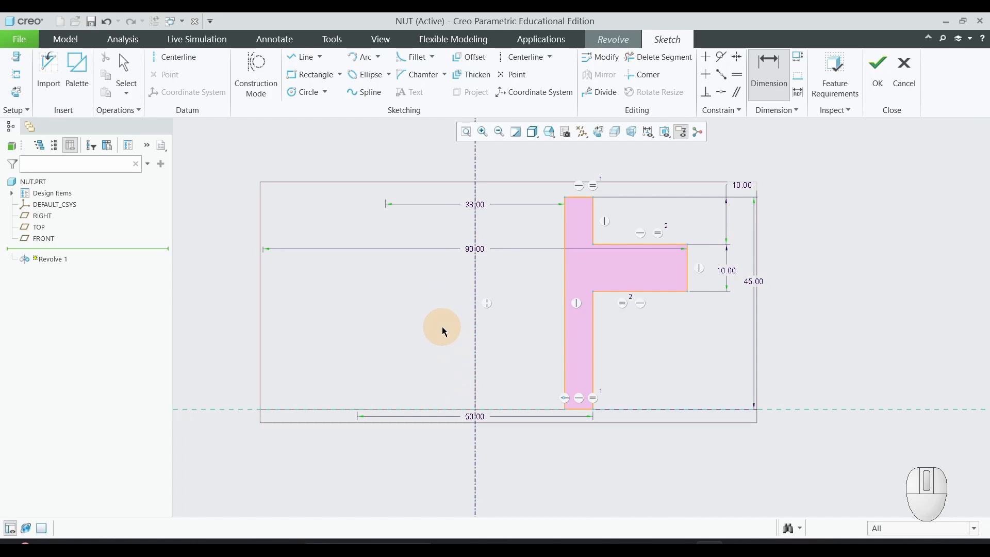
{"action": "left_click", "coordinate": [877, 82]}
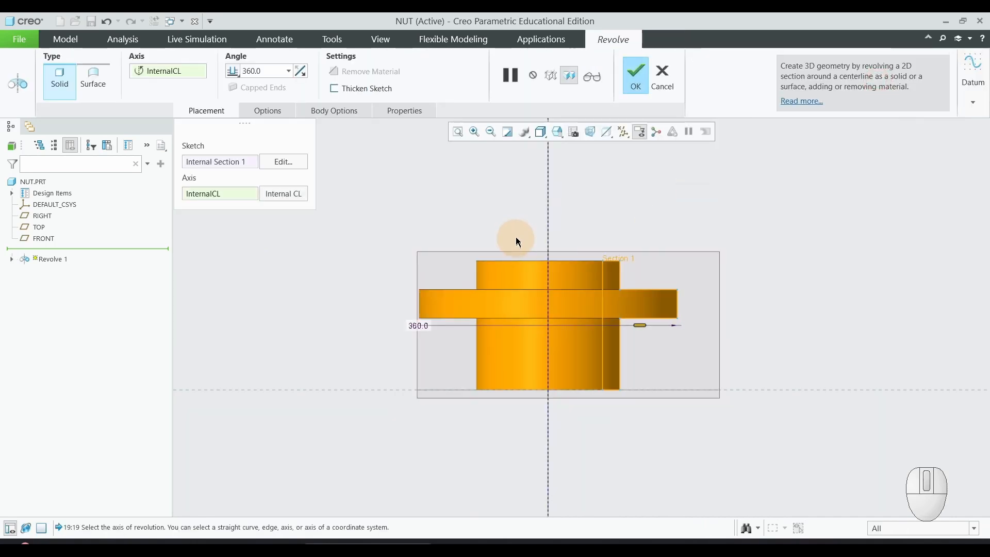
{"action": "mouse_move", "coordinate": [516, 237]}
{"action": "middle_mouse_down"}
{"action": "mouse_move", "coordinate": [516, 264]}
{"action": "mouse_move", "coordinate": [537, 243]}
{"action": "mouse_move", "coordinate": [531, 252]}
{"action": "mouse_move", "coordinate": [539, 253]}
{"action": "middle_mouse_up"}
{"action": "left_click", "coordinate": [637, 84]}
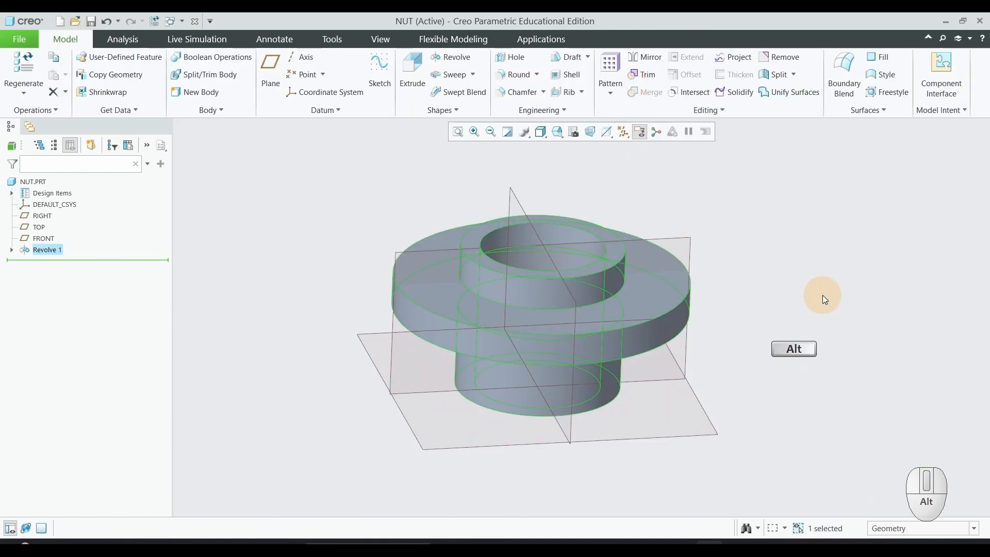
After checking the radii in Acrobat, round both outer flange edges and the flange-to-body edges above and below it in Creo with radius 5.
{"action": "key", "text": "alt+Tab"}
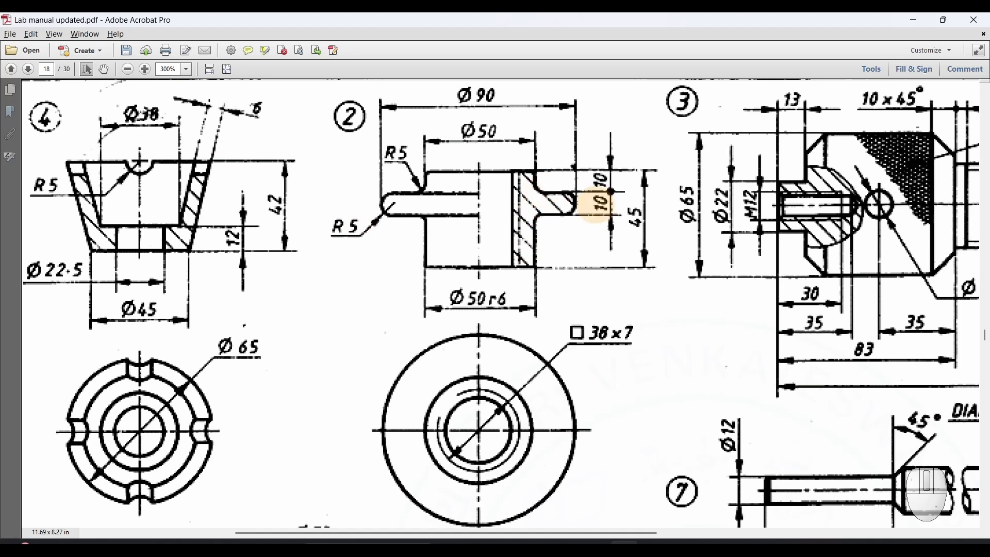
{"action": "key", "text": "alt+Tab"}
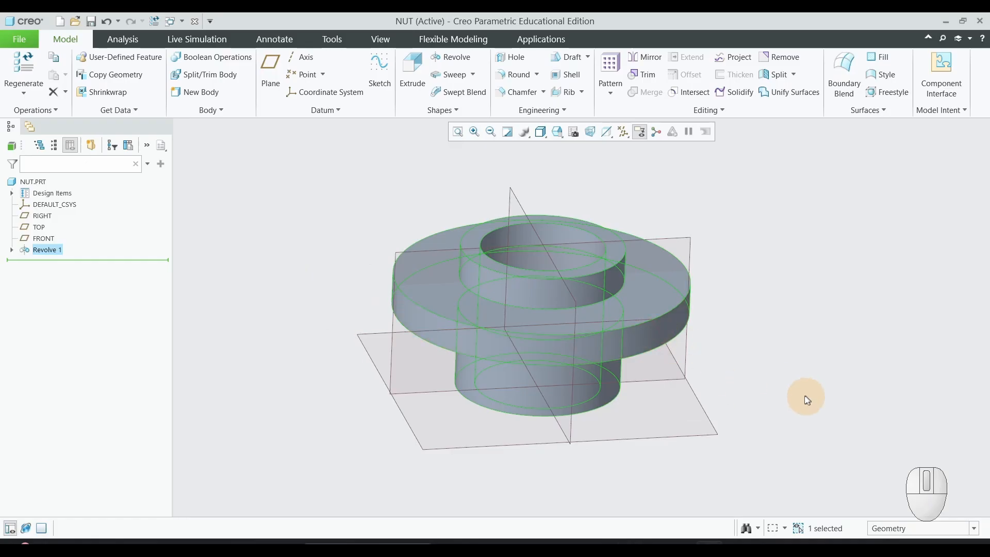
{"action": "left_click", "coordinate": [749, 259]}
{"action": "left_click", "coordinate": [509, 76]}
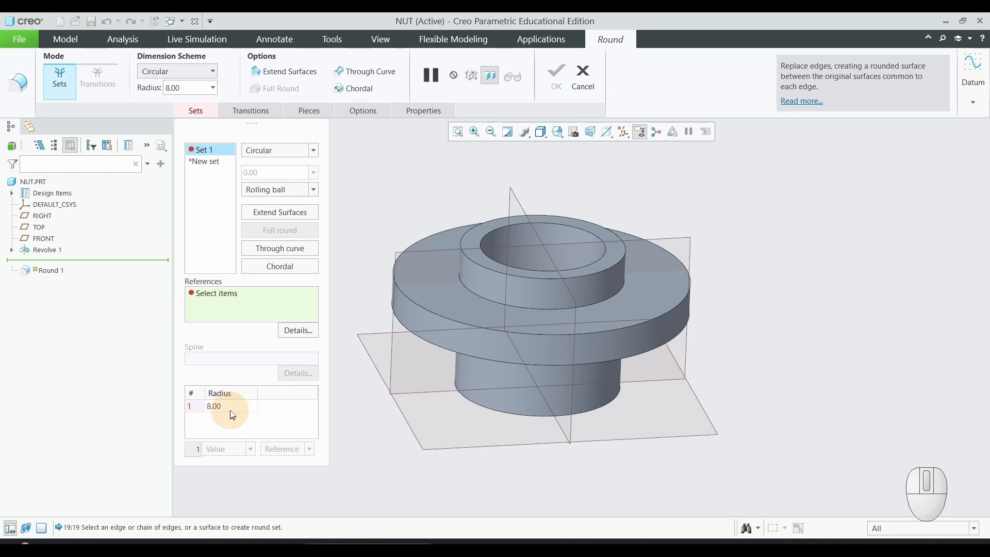
{"action": "double_click", "coordinate": [230, 407]}
{"action": "type", "text": "5"}
{"action": "key", "text": "Return"}
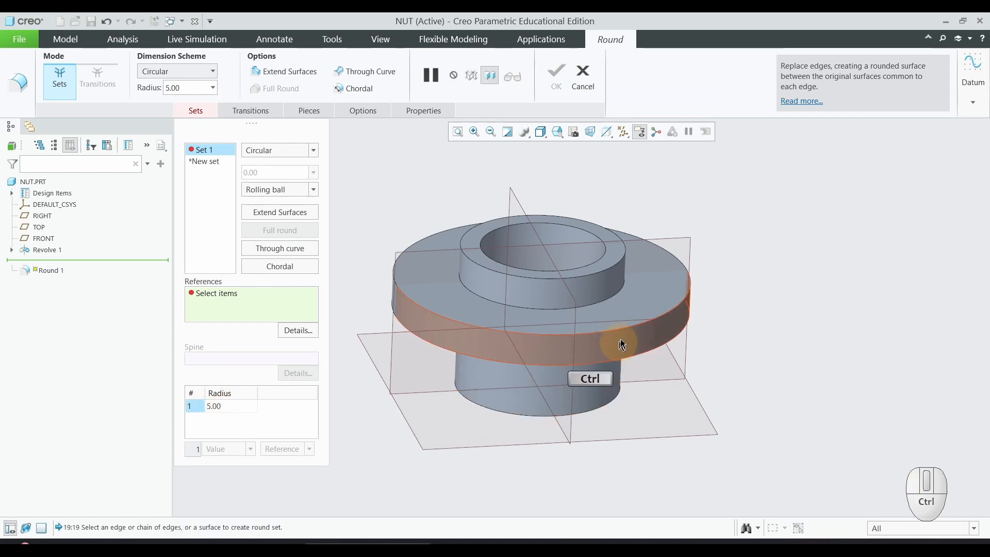
{"action": "left_click", "coordinate": [614, 296], "text": "ctrl"}
{"action": "left_click", "coordinate": [639, 323], "text": "ctrl"}
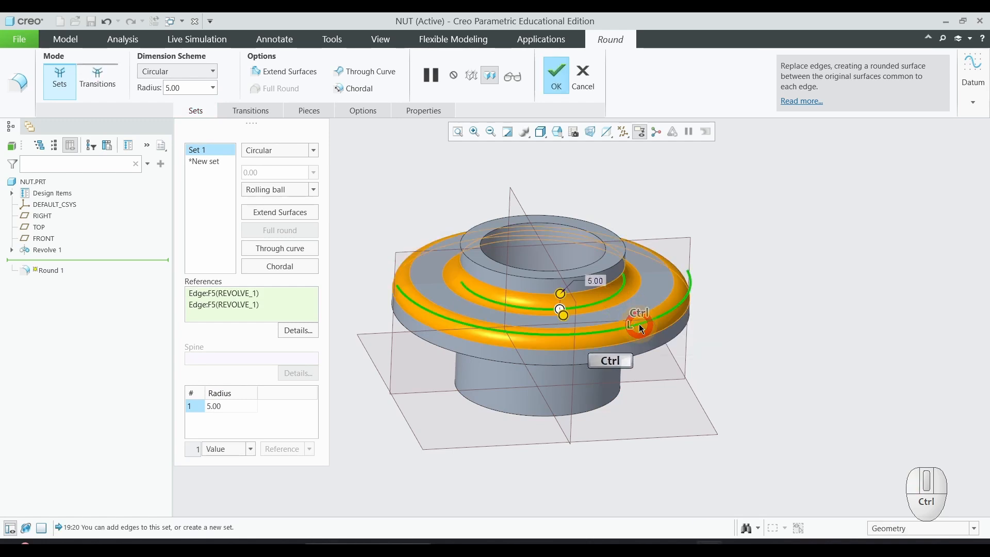
{"action": "left_click", "coordinate": [639, 352], "text": "ctrl"}
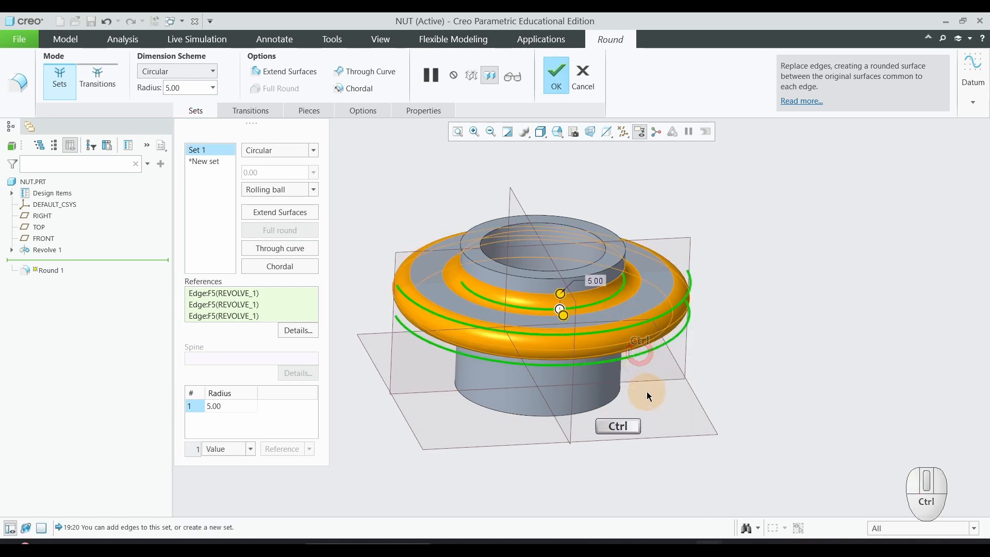
{"action": "middle_click_drag", "start_coordinate": [686, 405], "coordinate": [674, 380]}
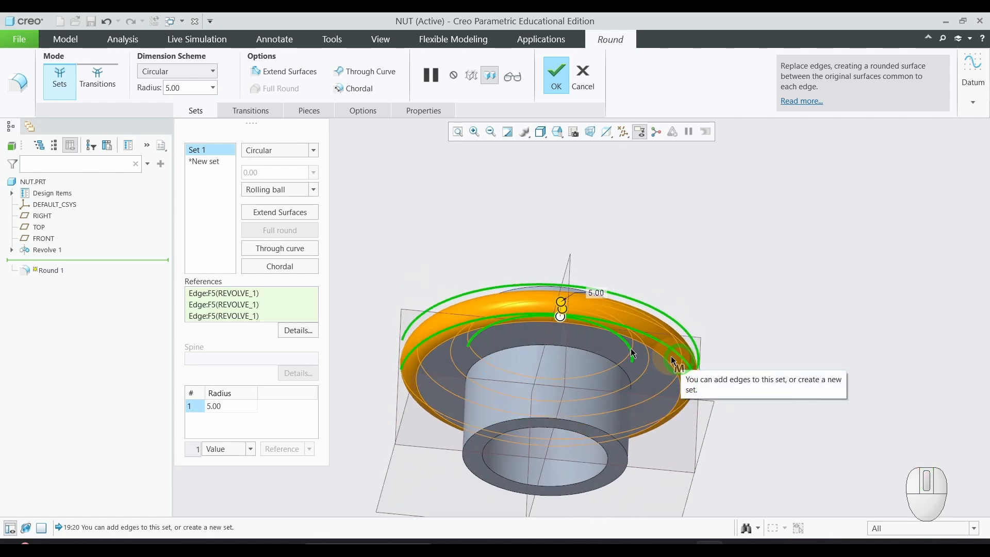
{"action": "left_click", "coordinate": [574, 349], "text": "ctrl"}
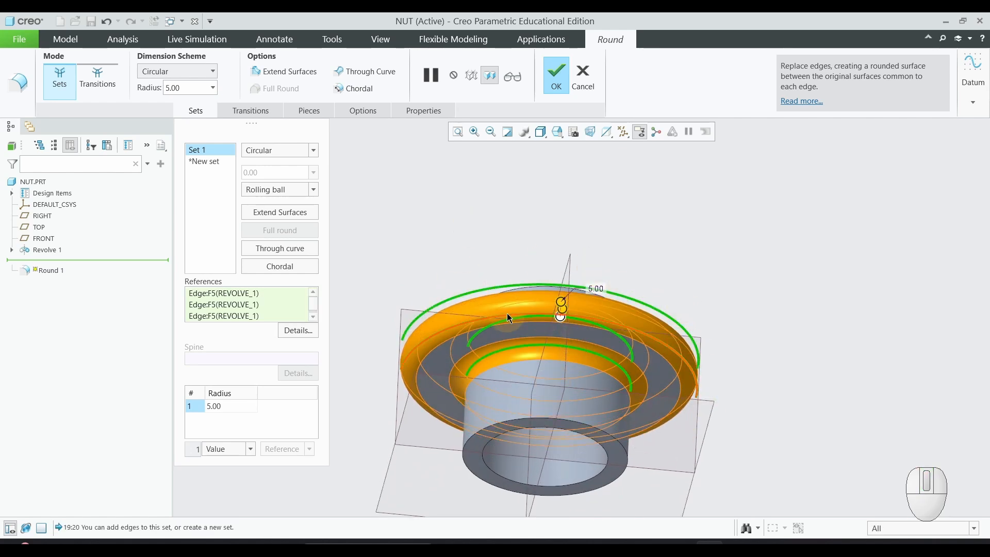
{"action": "left_click", "coordinate": [560, 87]}
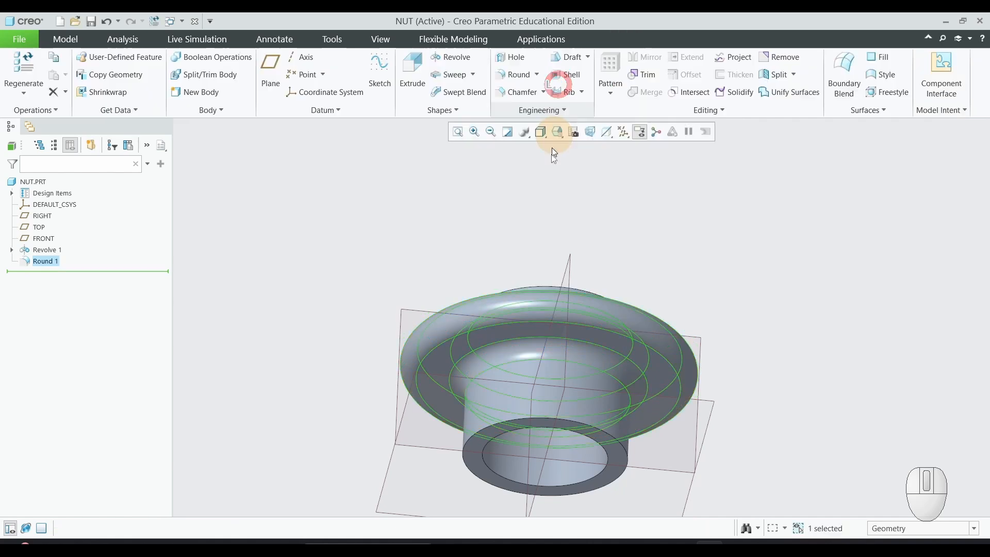
After checking the thread callout in Acrobat, start a Helical Sweep in Creo and open its profile sketch on FRONT with RIGHT as reference, facing the sketch plane.
{"action": "middle_click_drag", "start_coordinate": [393, 228], "coordinate": [410, 200]}
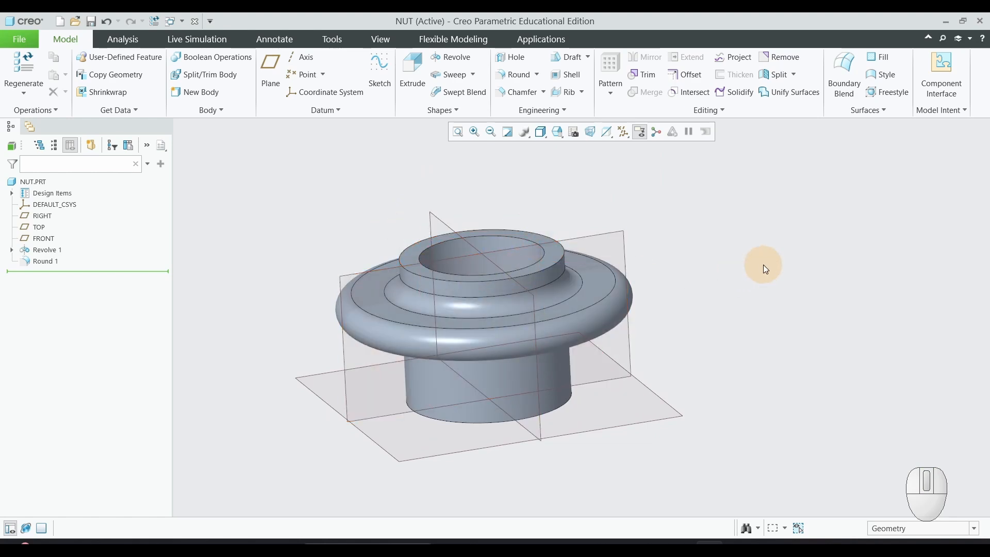
{"action": "key", "text": "alt+Tab"}
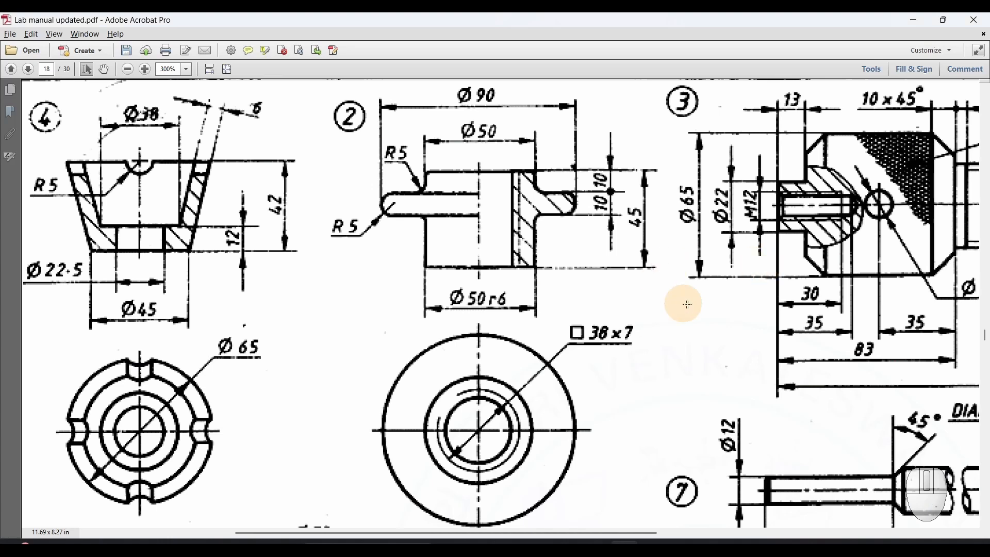
{"action": "scroll", "coordinate": [508, 421], "scroll_direction": "down", "scroll_amount": 1}
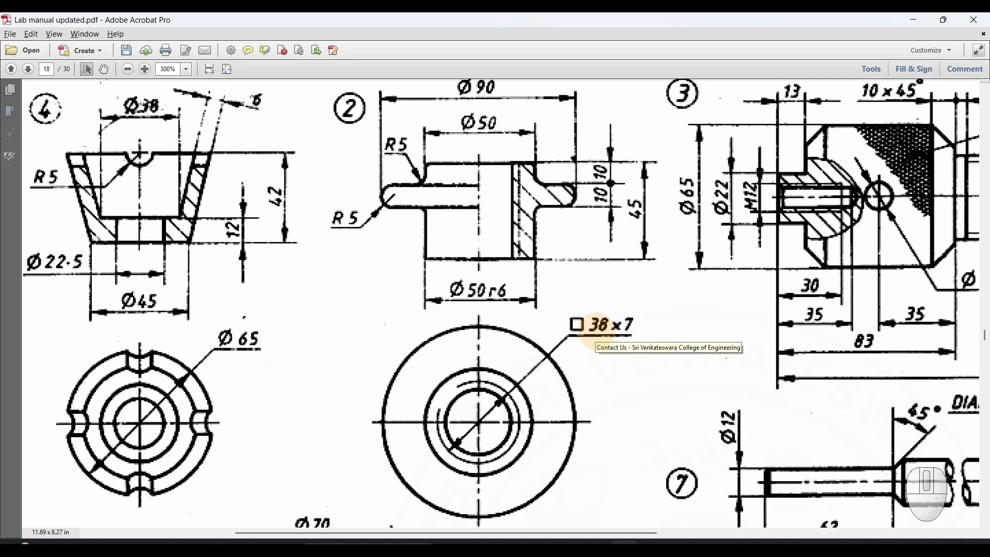
{"action": "key", "text": "alt+Tab"}
{"action": "left_click", "coordinate": [772, 366]}
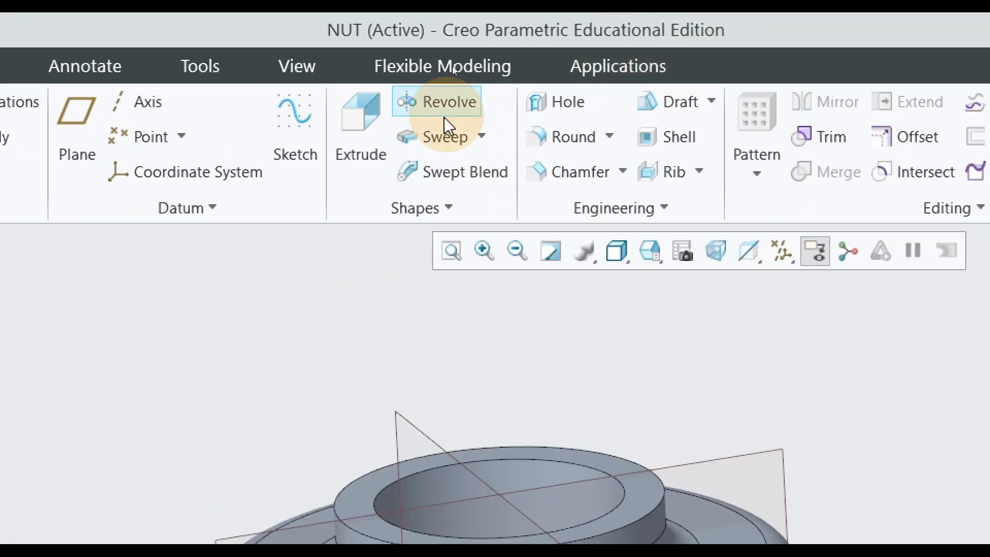
{"action": "left_click", "coordinate": [482, 69]}
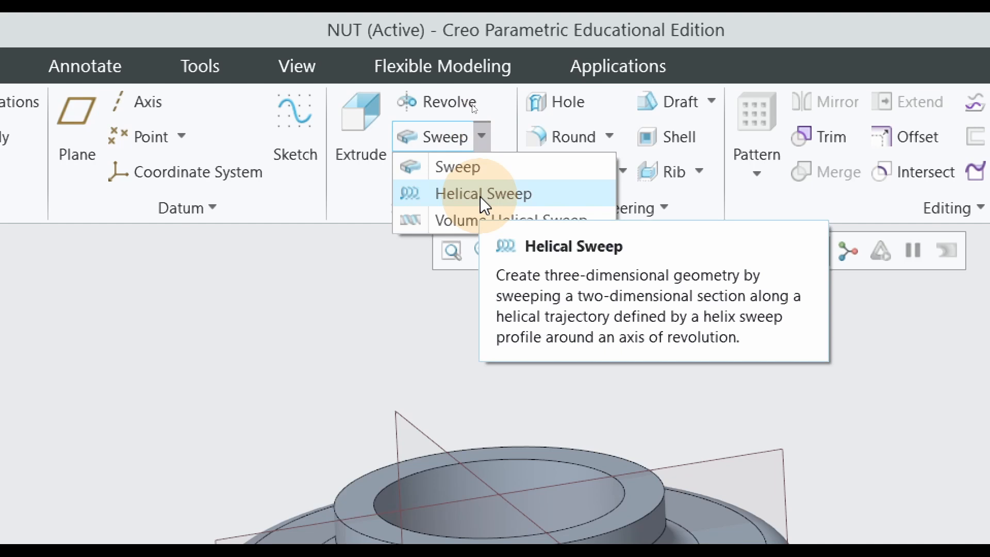
{"action": "left_click", "coordinate": [482, 198]}
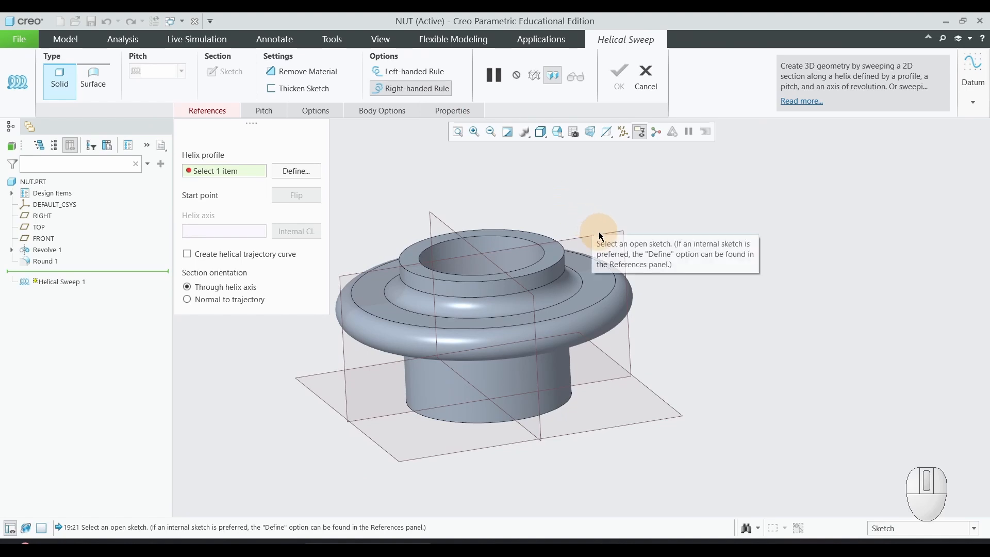
{"action": "left_click", "coordinate": [294, 175]}
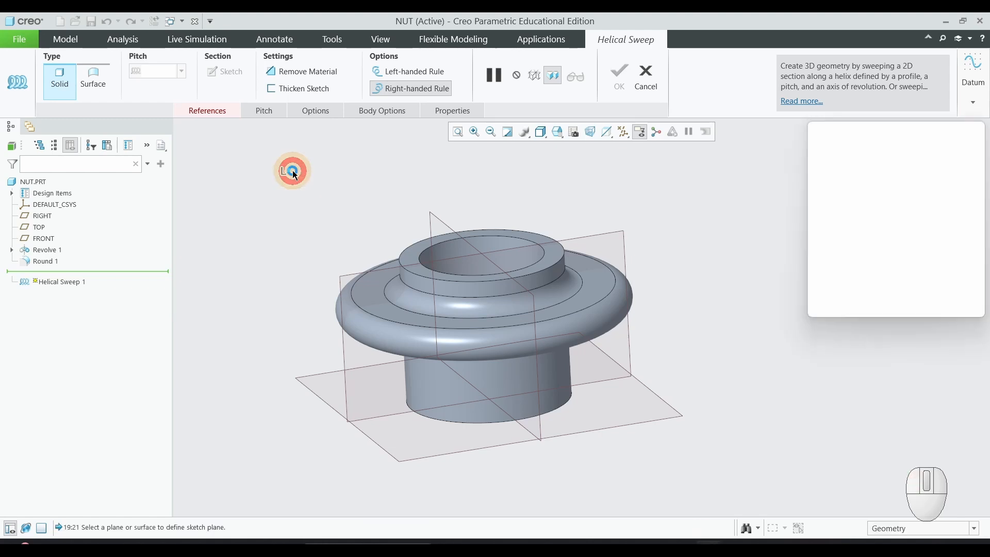
{"action": "left_click", "coordinate": [581, 239]}
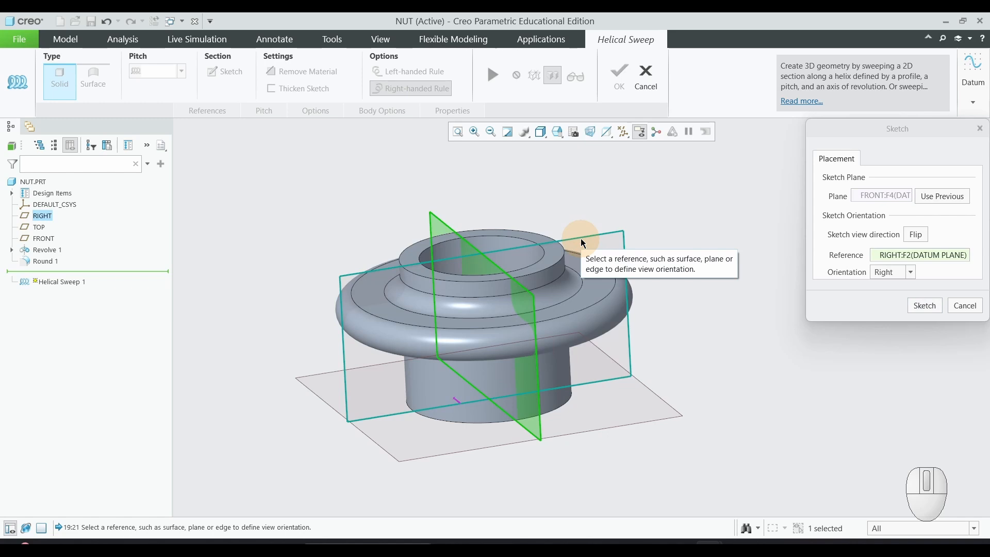
{"action": "left_click", "coordinate": [926, 308]}
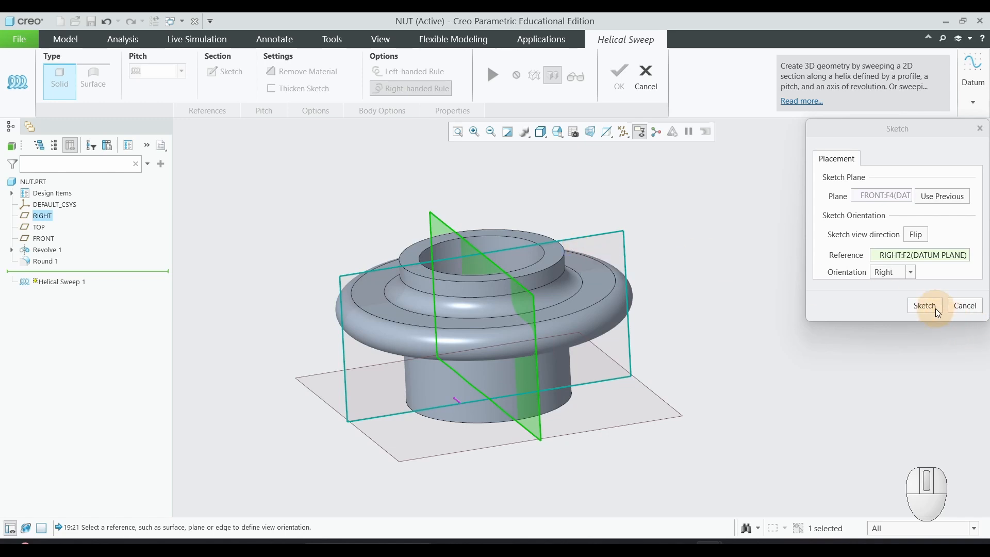
{"action": "left_click", "coordinate": [16, 92]}
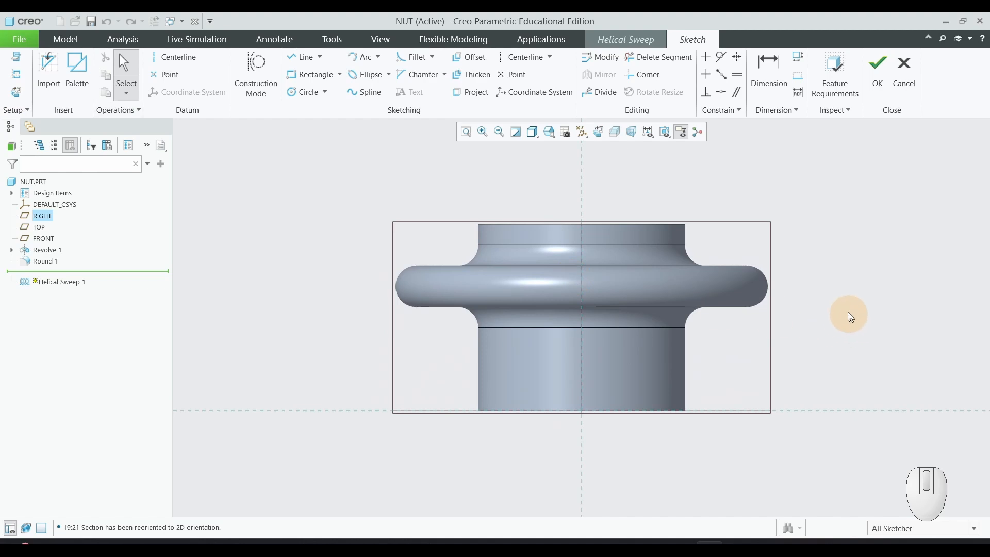
Switch the display style to Hidden Line and add the nut's bore edge right of the axis as a sketch reference.
{"action": "scroll", "coordinate": [844, 306], "scroll_direction": "down", "scroll_amount": 1}
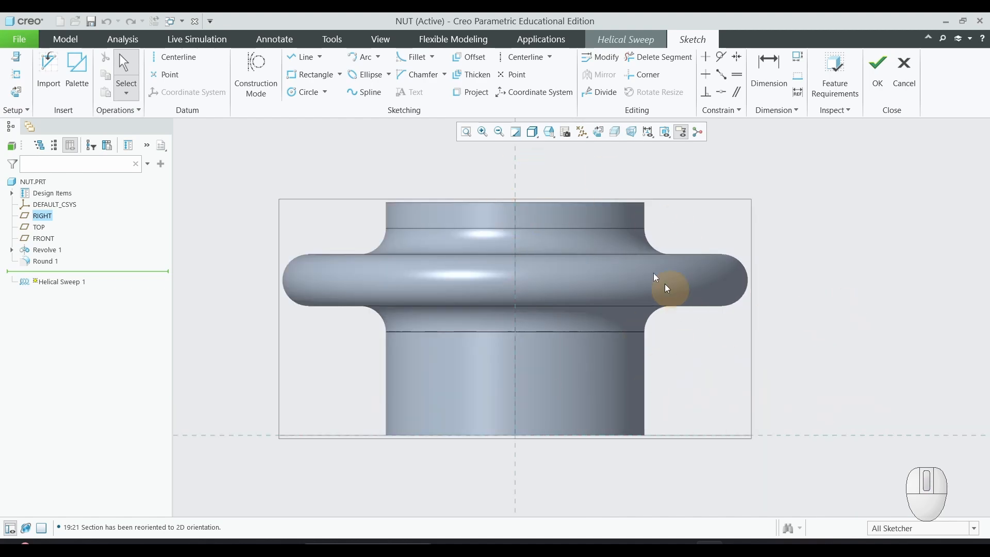
{"action": "left_click", "coordinate": [534, 133]}
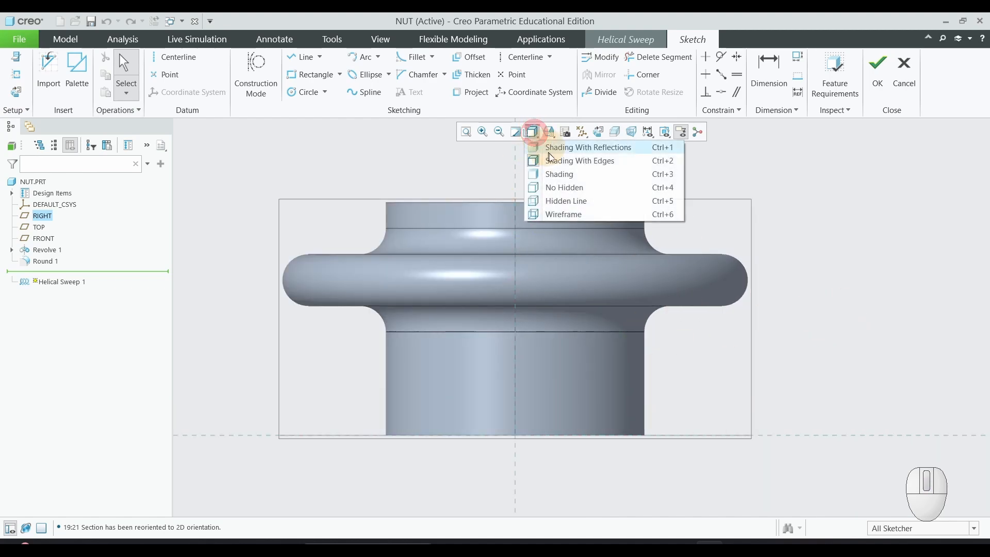
{"action": "left_click", "coordinate": [560, 205]}
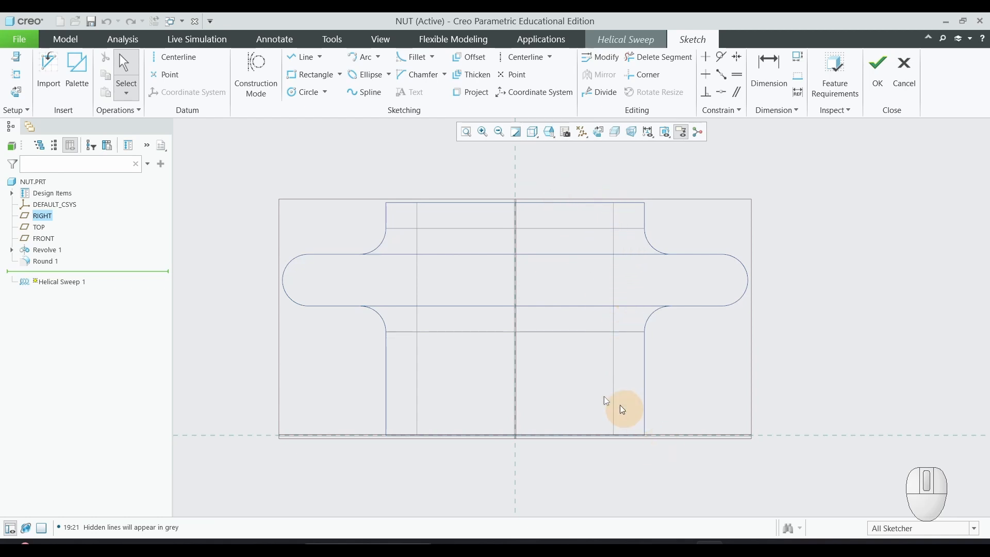
{"action": "left_click", "coordinate": [9, 77]}
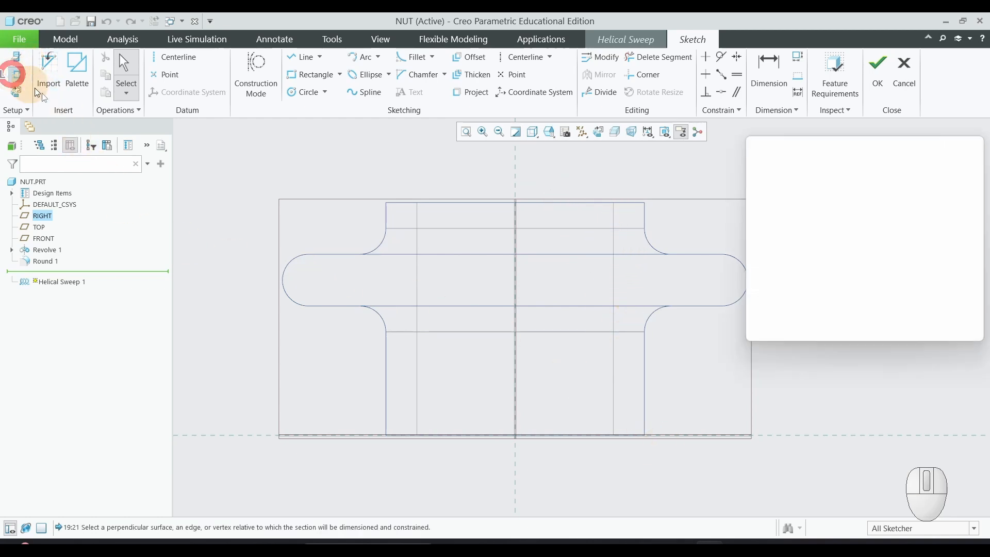
{"action": "left_click", "coordinate": [613, 289]}
{"action": "left_click", "coordinate": [969, 332]}
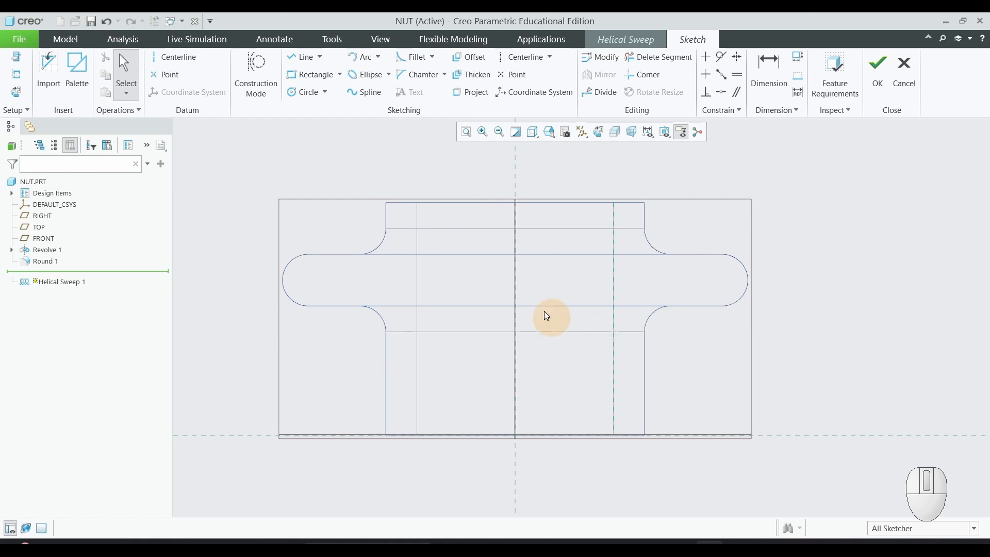
Sketch a vertical helix profile line about 58.5 mm long on the bore edge reference, extending past both ends of the nut.
{"action": "left_click", "coordinate": [308, 63]}
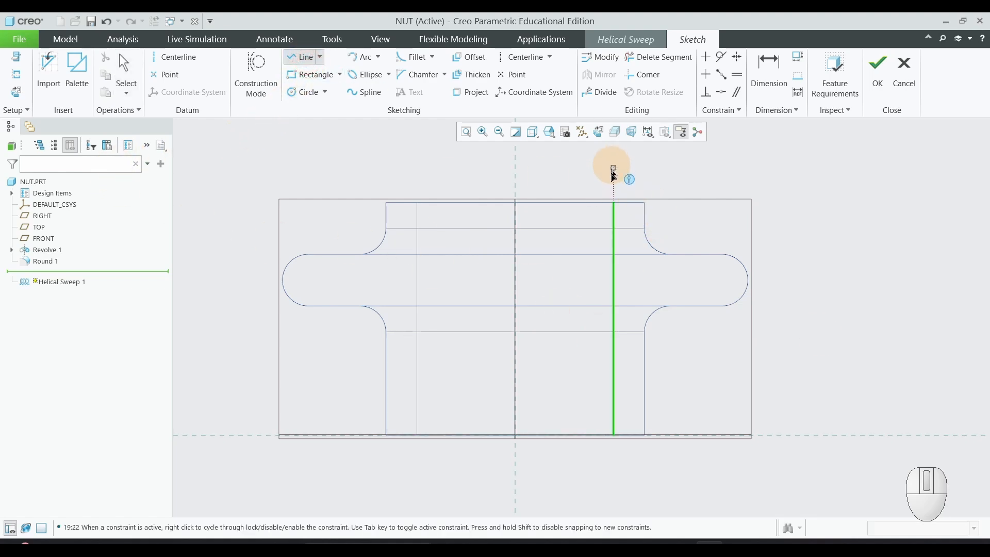
{"action": "left_click", "coordinate": [613, 201]}
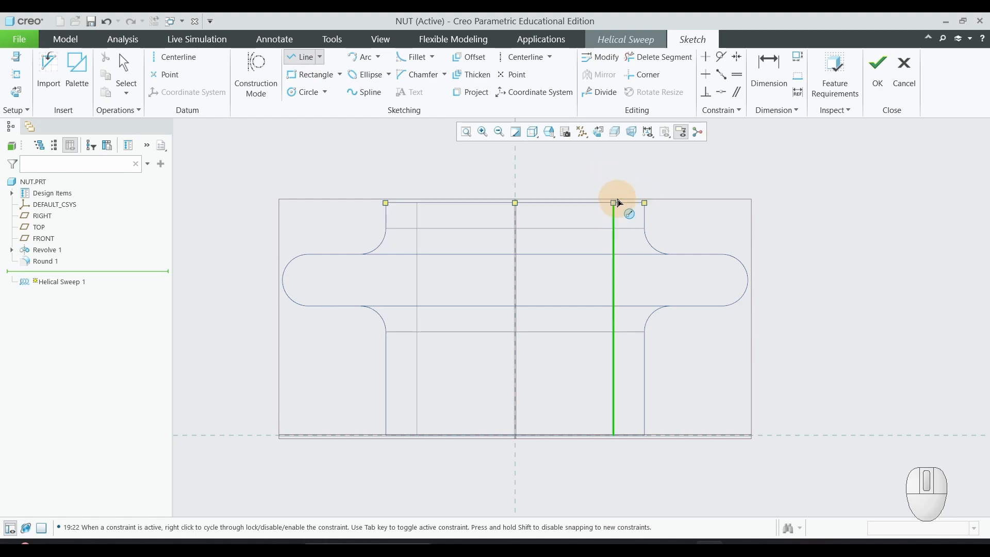
{"action": "left_click", "coordinate": [613, 169]}
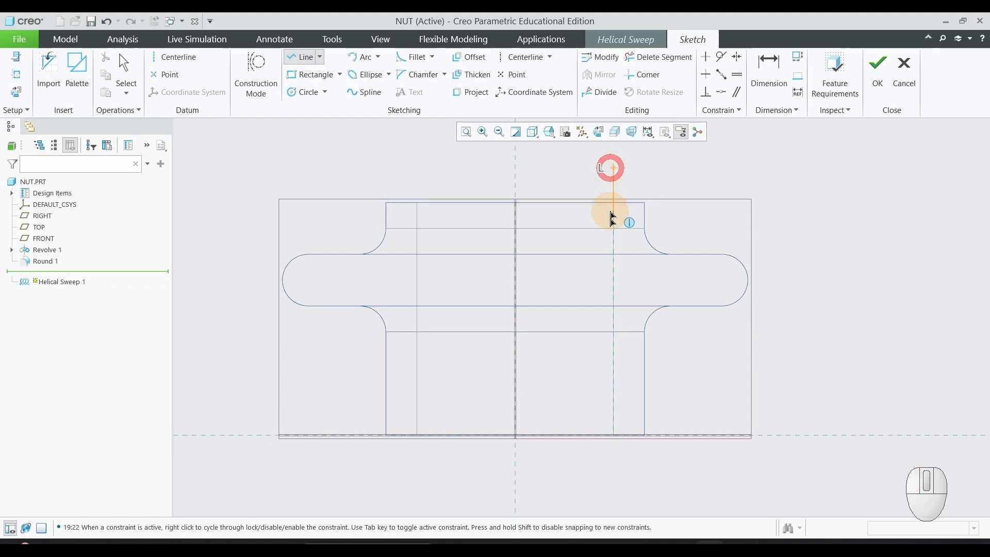
{"action": "left_click", "coordinate": [614, 470]}
{"action": "middle_click", "coordinate": [846, 462]}
{"action": "middle_click", "coordinate": [782, 407]}
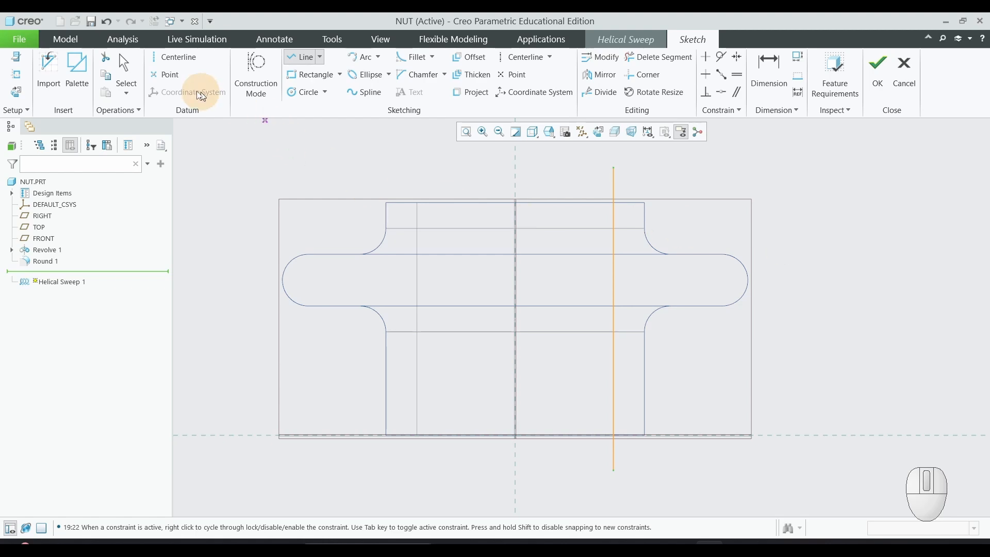
Add a datum centerline along the nut's vertical axis as the helix axis and finish the profile sketch.
{"action": "left_click", "coordinate": [167, 59]}
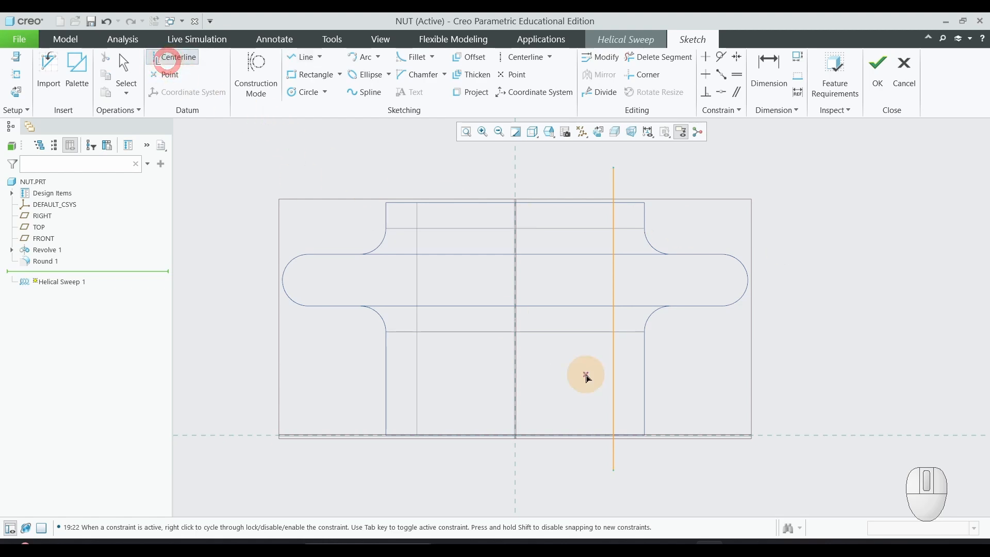
{"action": "left_click", "coordinate": [517, 161]}
{"action": "left_click", "coordinate": [518, 335]}
{"action": "middle_click", "coordinate": [828, 372]}
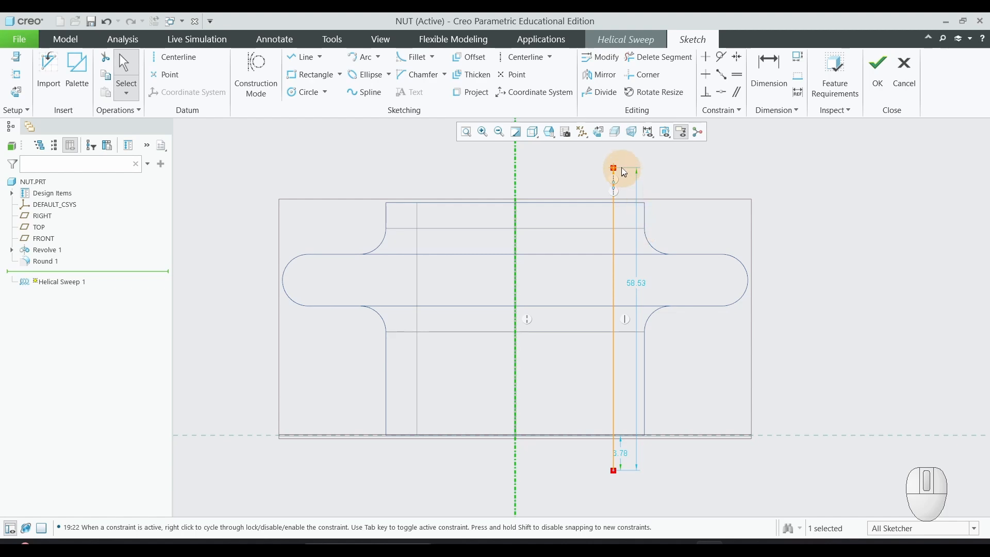
{"action": "left_click", "coordinate": [876, 83]}
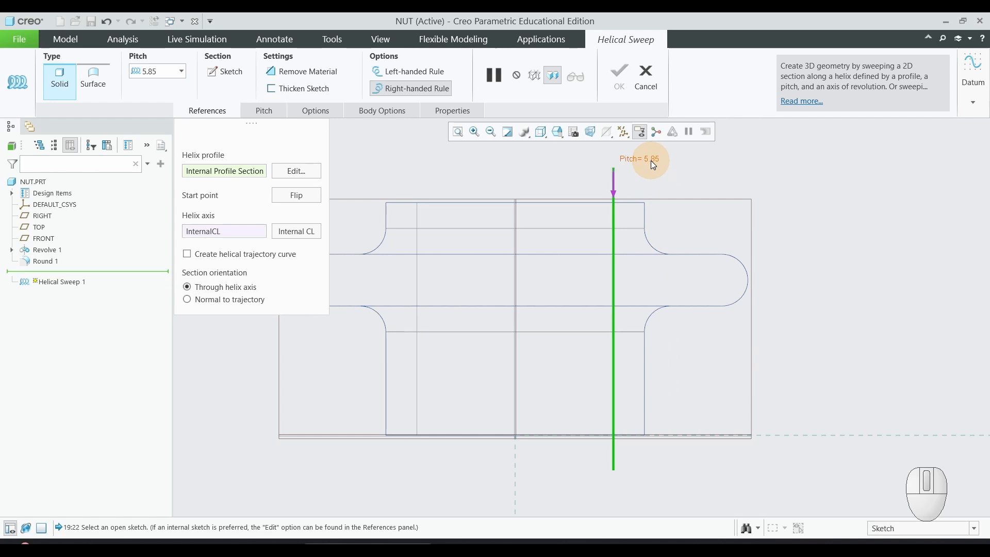
Set the helical sweep's pitch to 7 mm.
{"action": "left_click", "coordinate": [163, 72]}
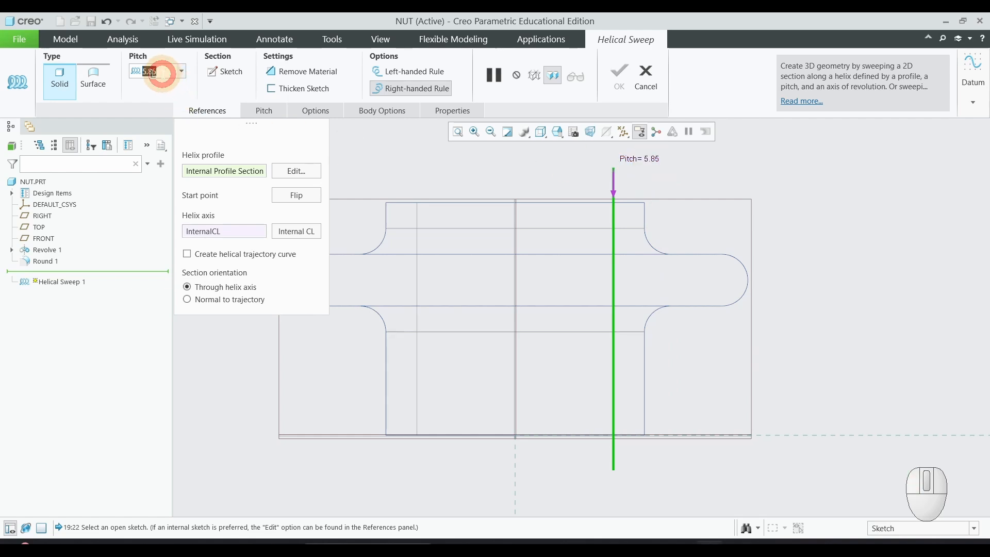
{"action": "type", "text": "7"}
{"action": "key", "text": "Return"}
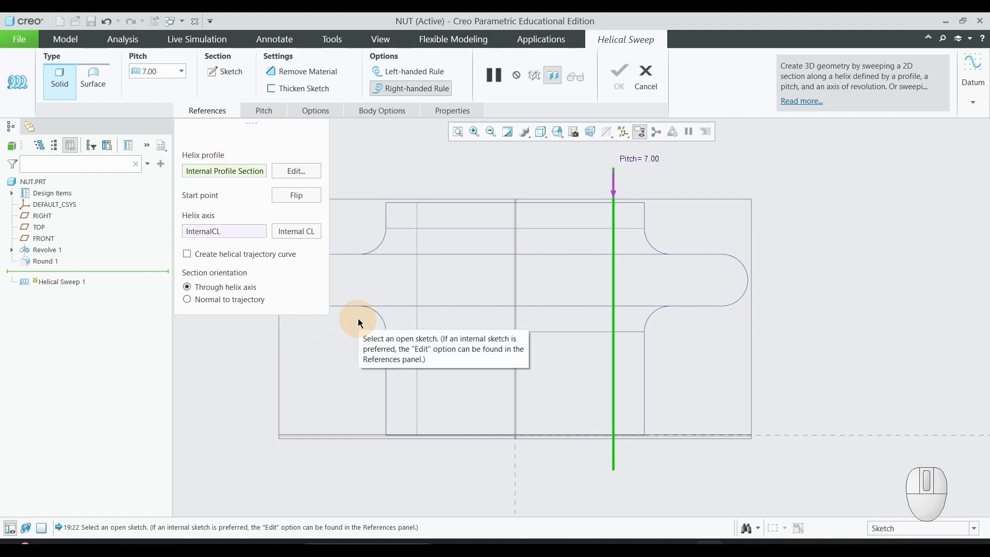
Open the sweep section sketch and draw a square about 1.4 mm wide, outward and downward from the helix profile's start point.
{"action": "left_click", "coordinate": [226, 73]}
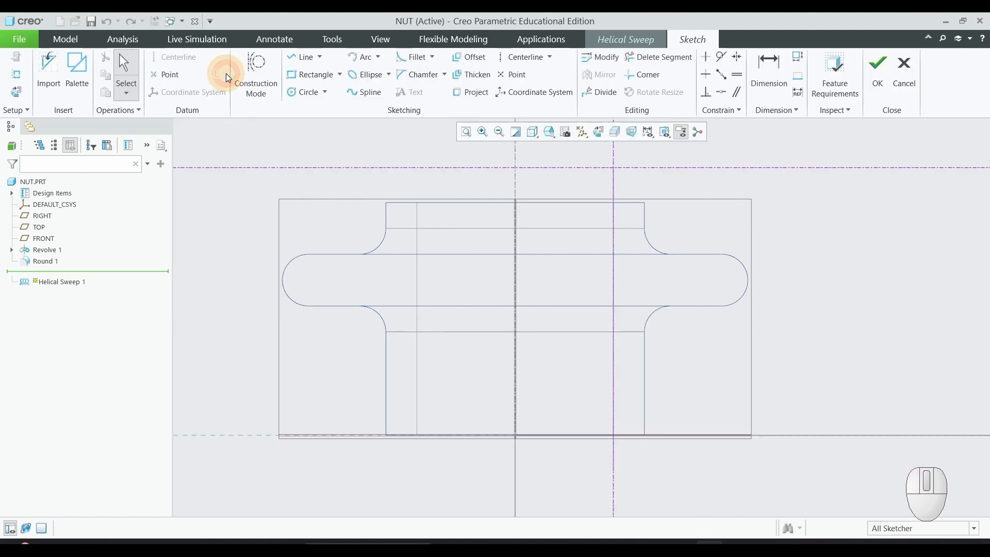
{"action": "scroll", "coordinate": [722, 283], "scroll_direction": "up", "scroll_amount": 3}
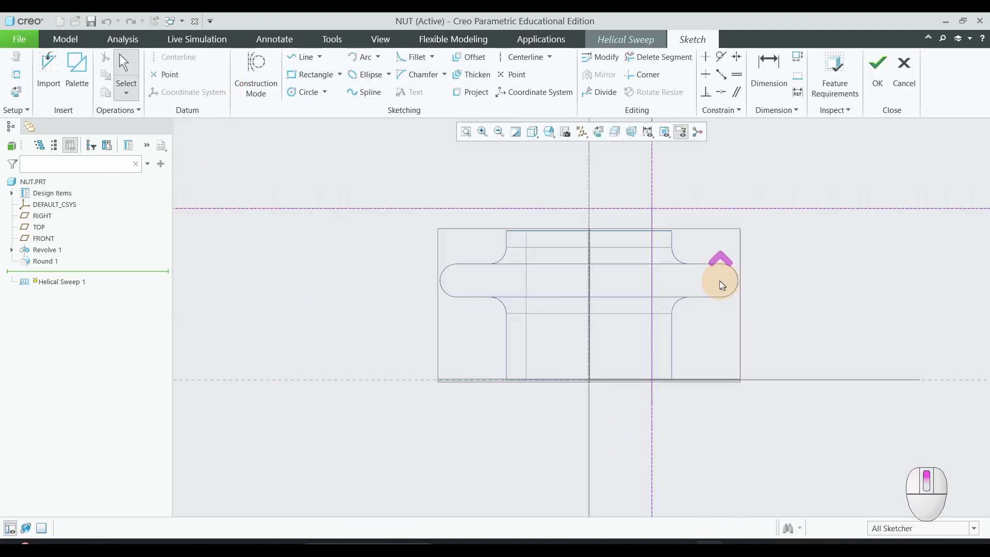
{"action": "scroll", "coordinate": [674, 210], "scroll_direction": "down", "scroll_amount": 5}
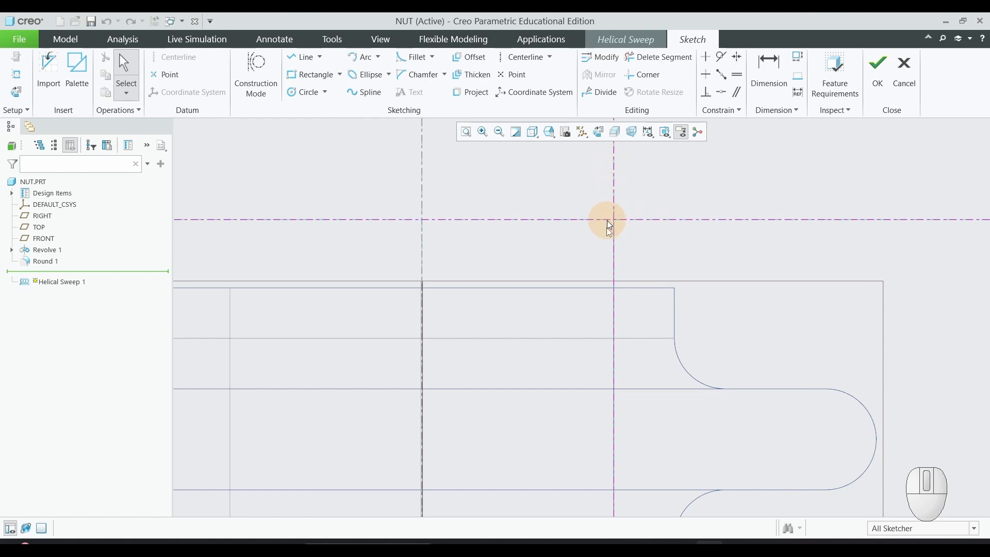
{"action": "scroll", "coordinate": [665, 224], "scroll_direction": "down", "scroll_amount": 1}
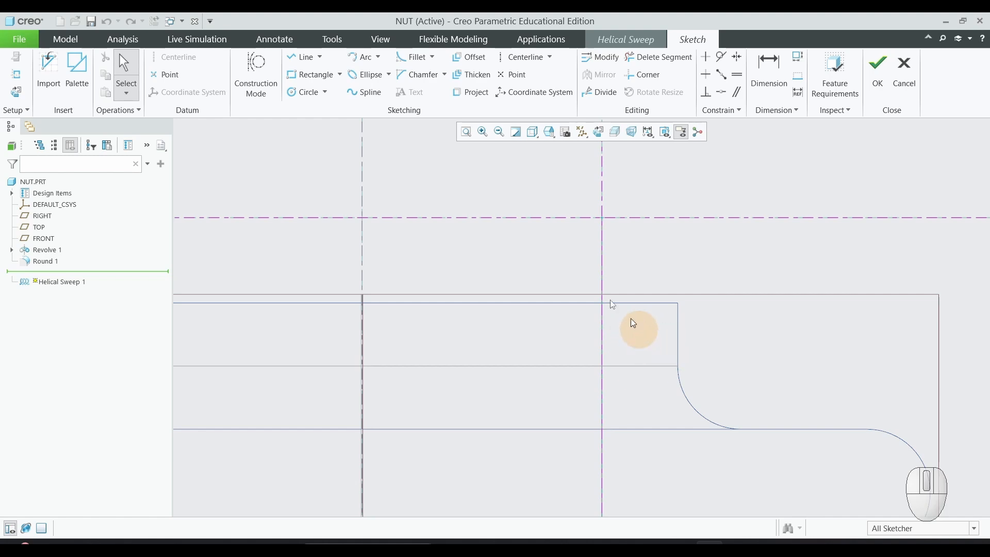
{"action": "left_click", "coordinate": [297, 80]}
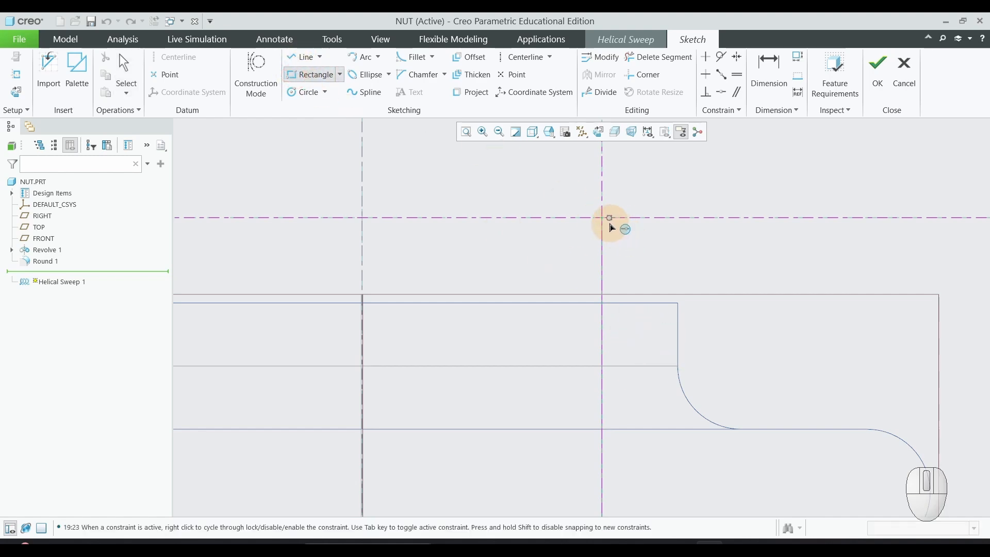
{"action": "left_click_drag", "start_coordinate": [607, 223], "coordinate": [621, 240]}
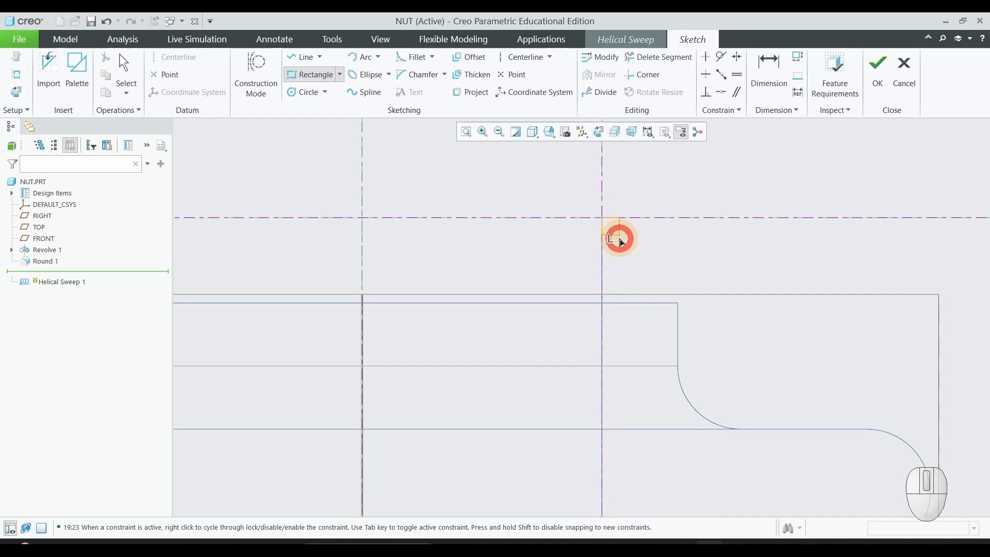
{"action": "middle_click", "coordinate": [701, 256]}
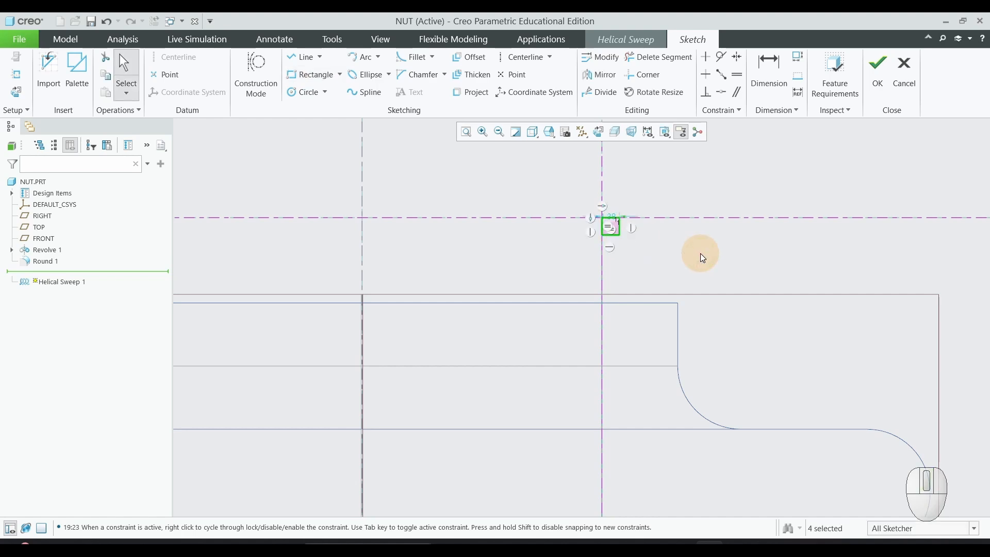
Set the section square's side to 3.5 mm and finish the section sketch.
{"action": "scroll", "coordinate": [626, 228], "scroll_direction": "up", "scroll_amount": 6}
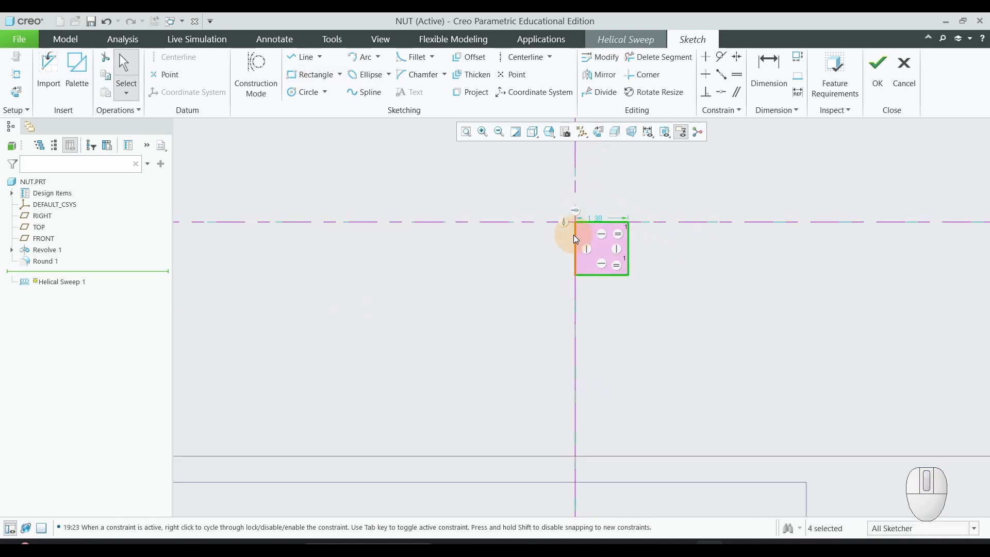
{"action": "double_click", "coordinate": [598, 218]}
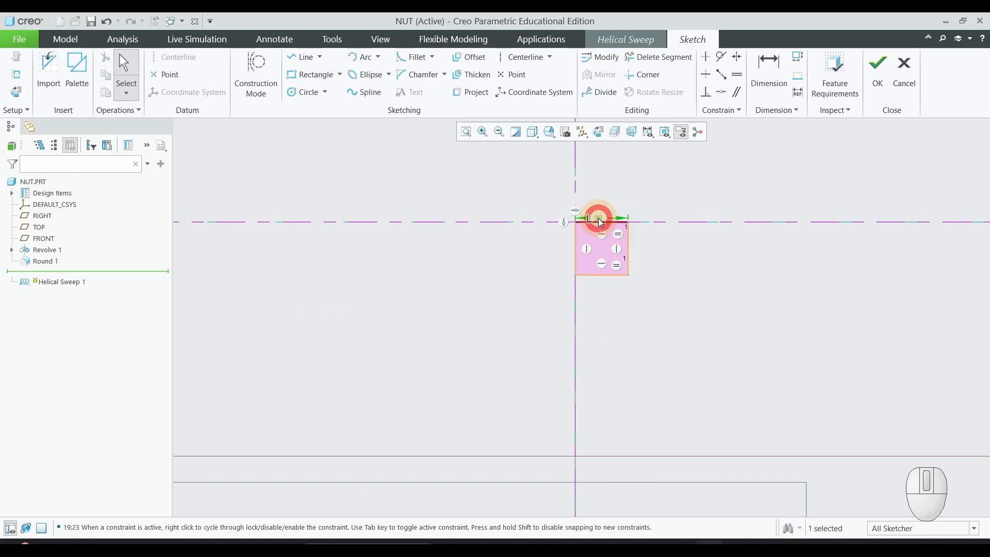
{"action": "type", "text": "3.5"}
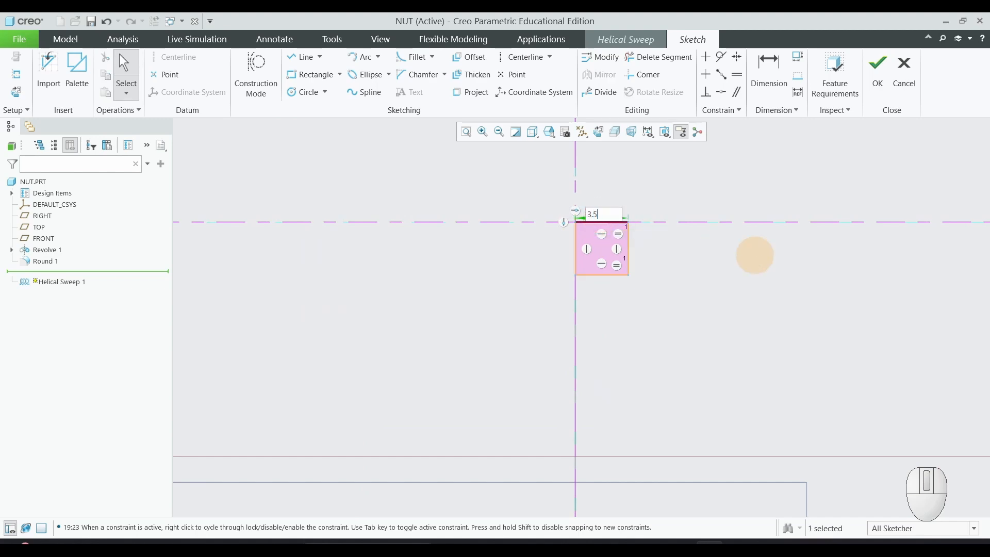
{"action": "key", "text": "Return"}
{"action": "scroll", "coordinate": [760, 252], "scroll_direction": "down", "scroll_amount": 7}
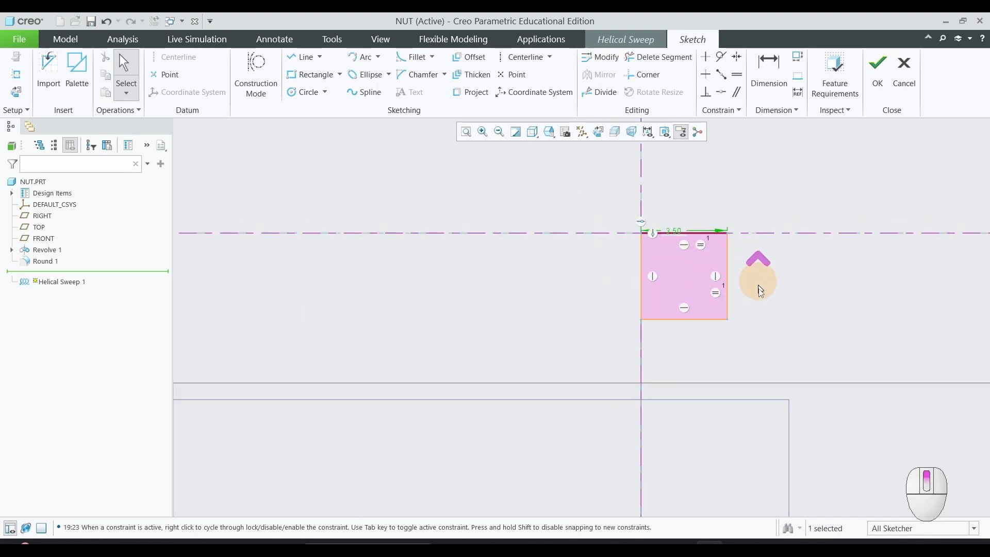
{"action": "scroll", "coordinate": [811, 436], "scroll_direction": "down", "scroll_amount": 2}
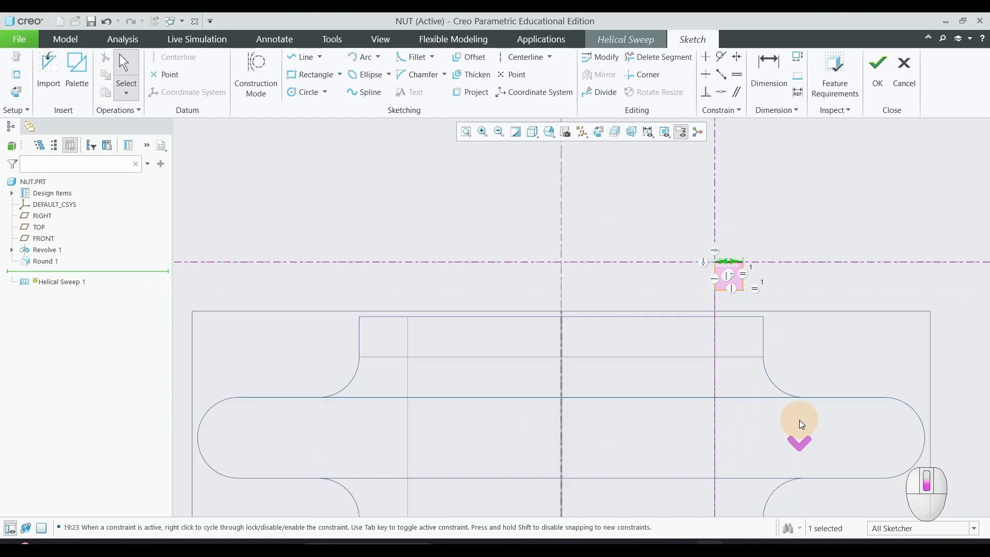
{"action": "scroll", "coordinate": [799, 420], "scroll_direction": "down", "scroll_amount": 1}
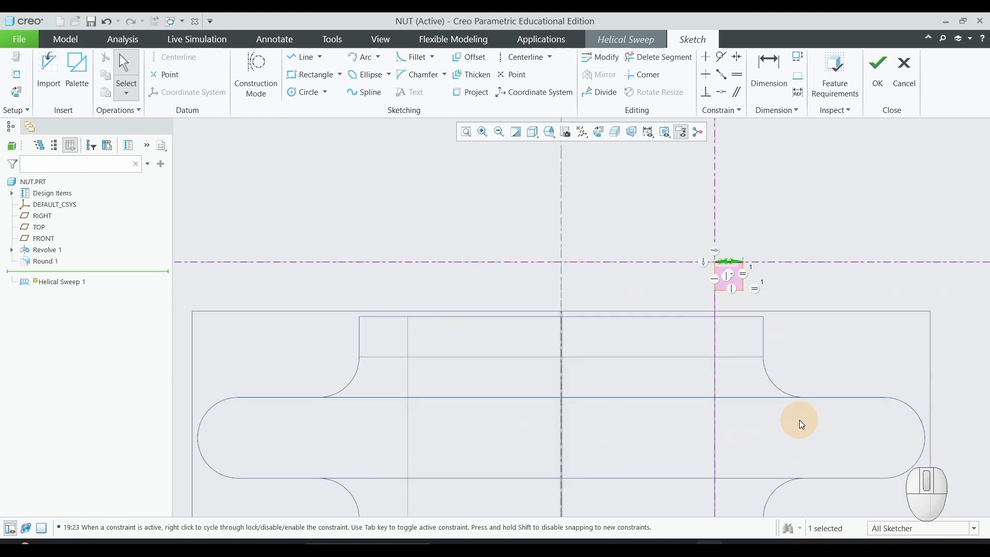
{"action": "left_click", "coordinate": [876, 83]}
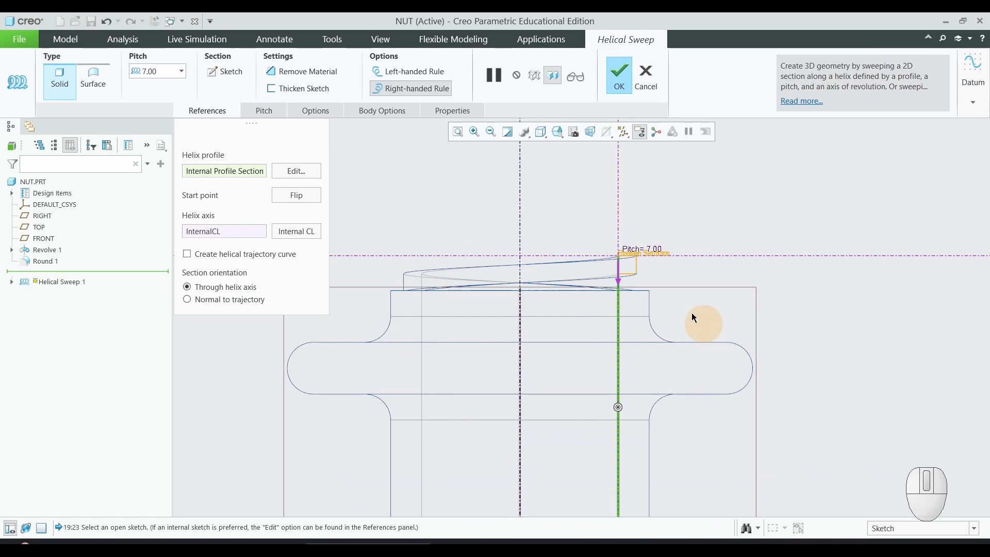
Switch the display style to Shading With Edges and examine the helical sweep preview on the nut.
{"action": "left_click", "coordinate": [543, 135]}
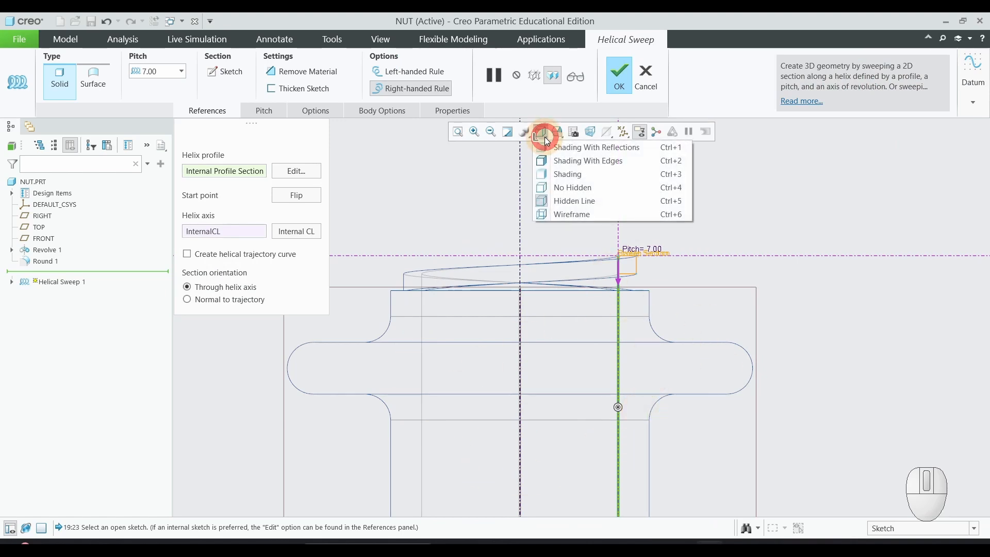
{"action": "left_click", "coordinate": [567, 161]}
{"action": "middle_click_drag", "start_coordinate": [625, 283], "coordinate": [728, 284]}
{"action": "mouse_move", "coordinate": [763, 222]}
{"action": "middle_mouse_down"}
{"action": "mouse_move", "coordinate": [758, 258]}
{"action": "mouse_move", "coordinate": [783, 219]}
{"action": "mouse_move", "coordinate": [796, 232]}
{"action": "mouse_move", "coordinate": [767, 225]}
{"action": "middle_mouse_up"}
{"action": "left_click", "coordinate": [718, 212]}
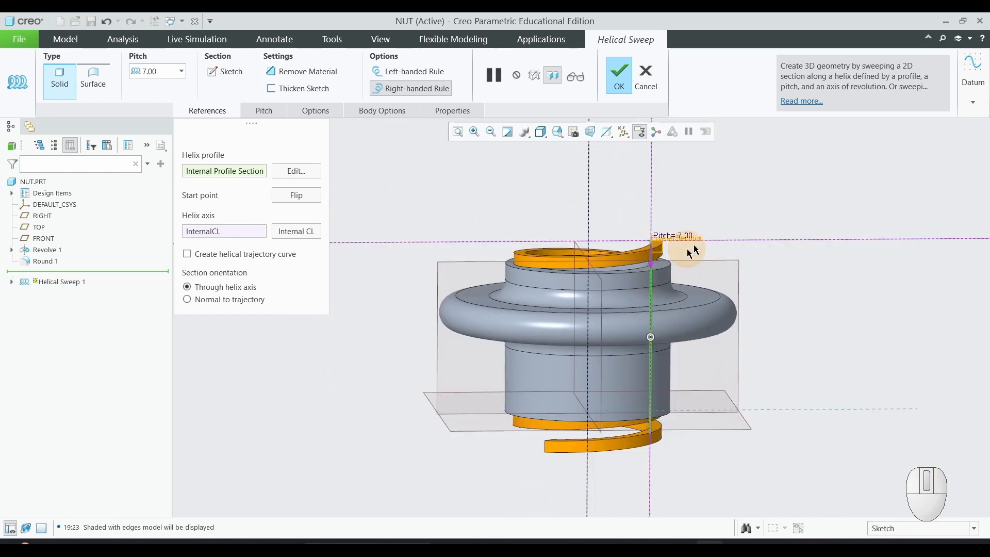
Make the helical sweep remove material and complete the feature as the nut's internal square thread.
{"action": "left_click", "coordinate": [310, 72]}
{"action": "mouse_move", "coordinate": [464, 224]}
{"action": "middle_mouse_down"}
{"action": "mouse_move", "coordinate": [471, 153]}
{"action": "mouse_move", "coordinate": [440, 110]}
{"action": "mouse_move", "coordinate": [430, 122]}
{"action": "mouse_move", "coordinate": [442, 148]}
{"action": "mouse_move", "coordinate": [509, 239]}
{"action": "mouse_move", "coordinate": [478, 237]}
{"action": "middle_mouse_up"}
{"action": "scroll", "coordinate": [394, 210], "scroll_direction": "up", "scroll_amount": 5}
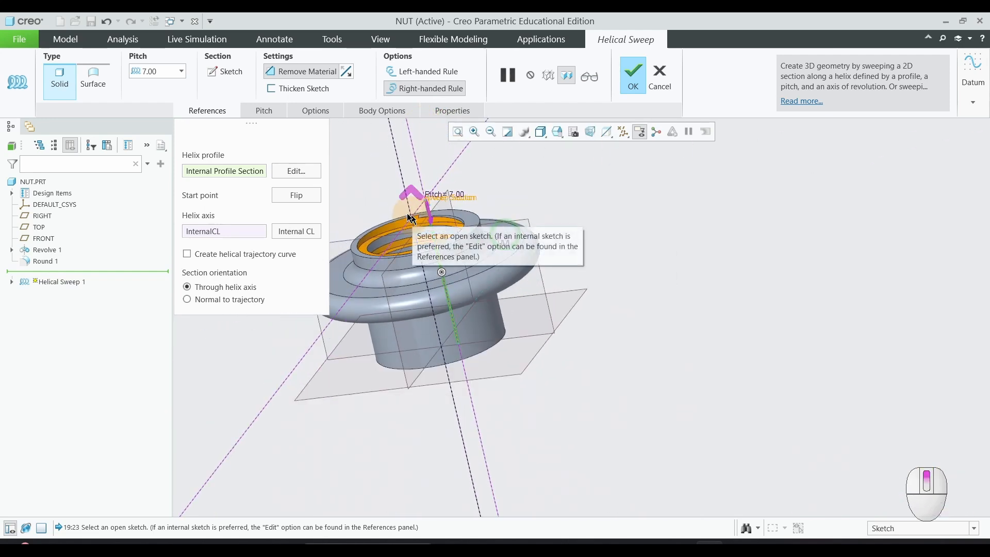
{"action": "left_click", "coordinate": [632, 94]}
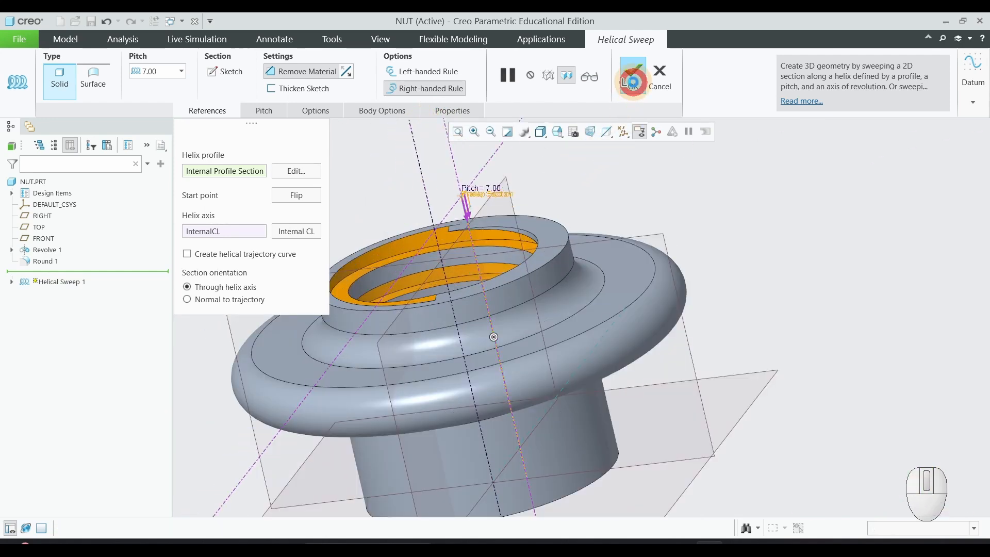
Inspect the internal thread on the finished nut and save the part.
{"action": "middle_click_drag", "start_coordinate": [789, 312], "coordinate": [287, 321]}
{"action": "scroll", "coordinate": [287, 291], "scroll_direction": "down", "scroll_amount": 3}
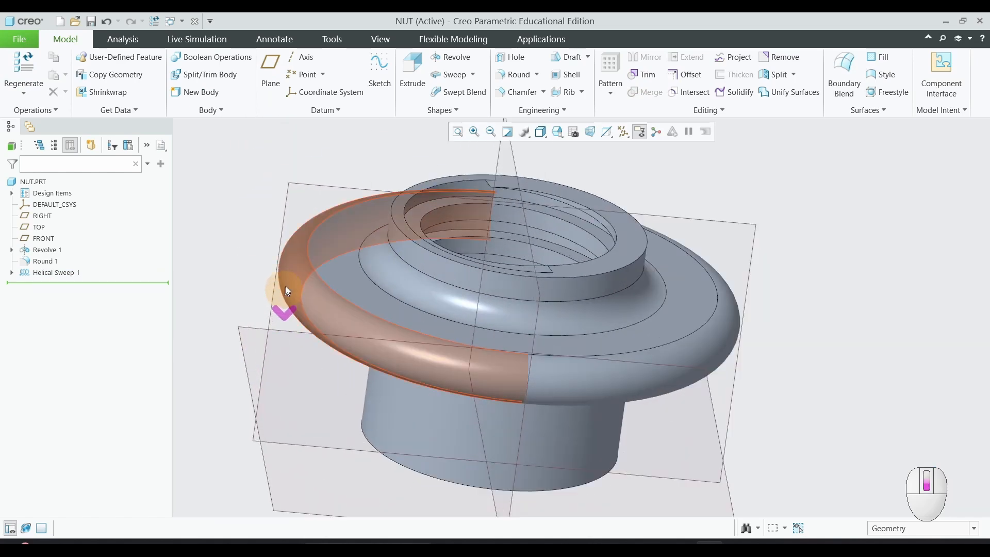
{"action": "scroll", "coordinate": [626, 379], "scroll_direction": "up", "scroll_amount": 3}
{"action": "middle_click_drag", "start_coordinate": [732, 437], "coordinate": [758, 430]}
{"action": "scroll", "coordinate": [282, 272], "scroll_direction": "down", "scroll_amount": 2}
{"action": "scroll", "coordinate": [440, 312], "scroll_direction": "up", "scroll_amount": 2}
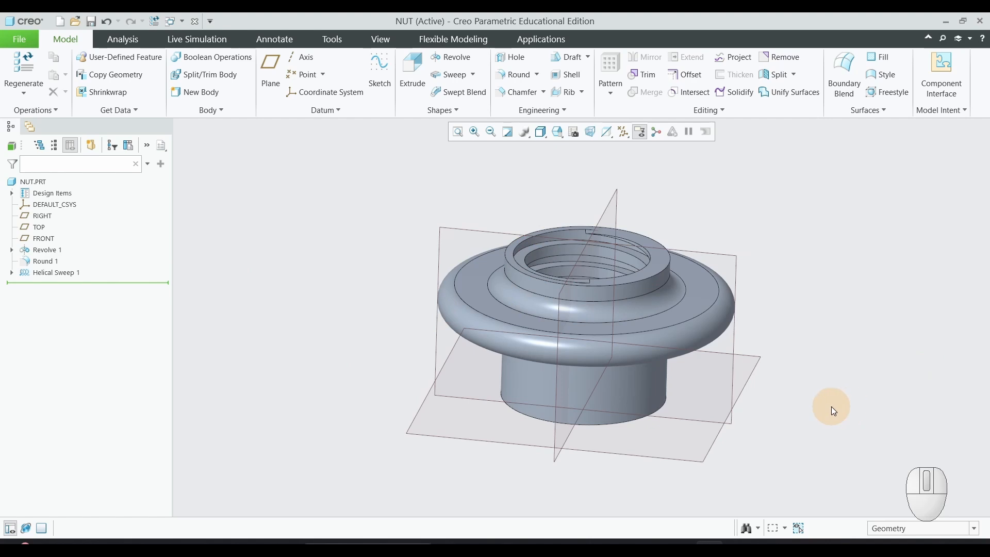
{"action": "left_click", "coordinate": [91, 21]}
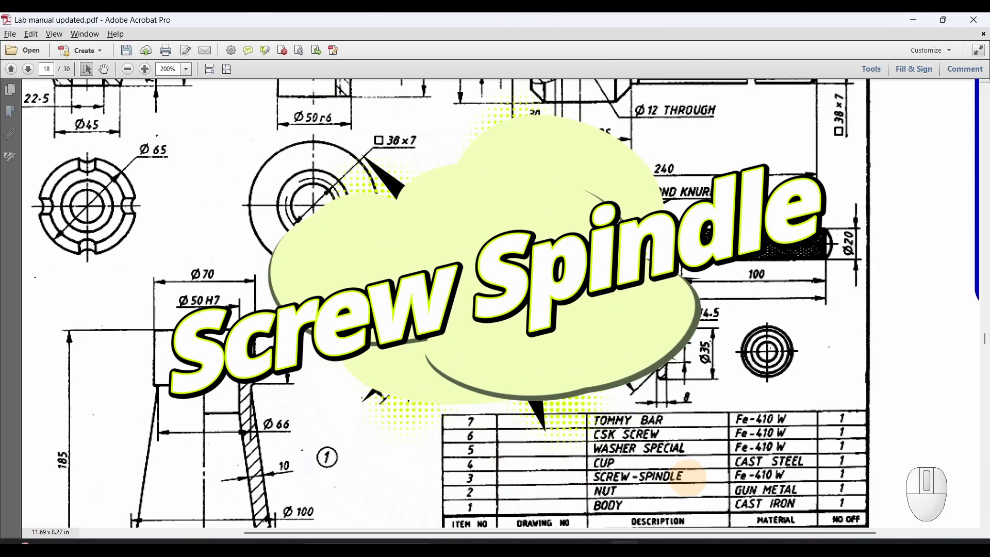
After viewing the screw spindle drawing in Acrobat, save the nut again in Creo and close it.
{"action": "scroll", "coordinate": [612, 356], "scroll_direction": "up", "scroll_amount": 3, "text": "ctrl"}
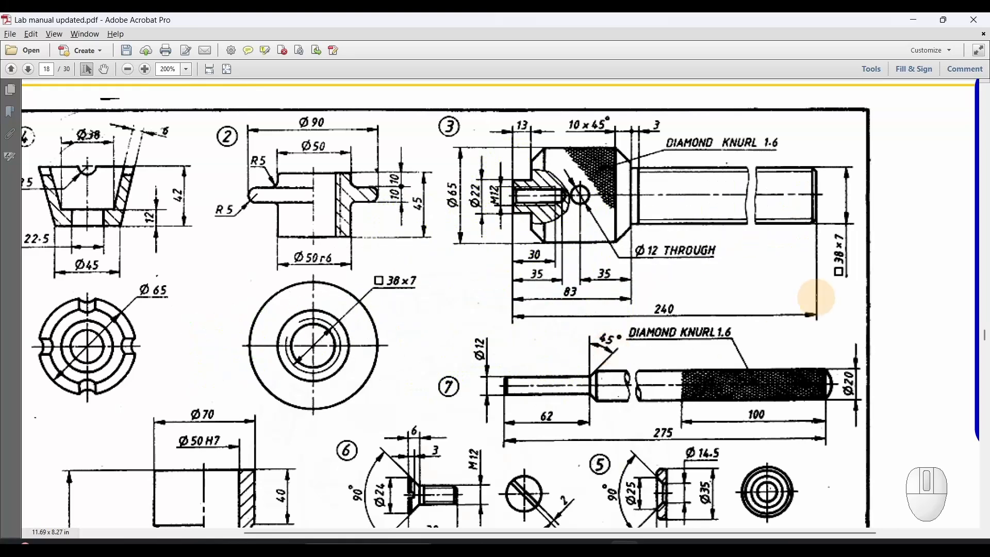
{"action": "scroll", "coordinate": [810, 294], "scroll_direction": "up", "scroll_amount": 3, "text": "ctrl"}
{"action": "scroll", "coordinate": [553, 291], "scroll_direction": "down", "scroll_amount": 2, "text": "ctrl"}
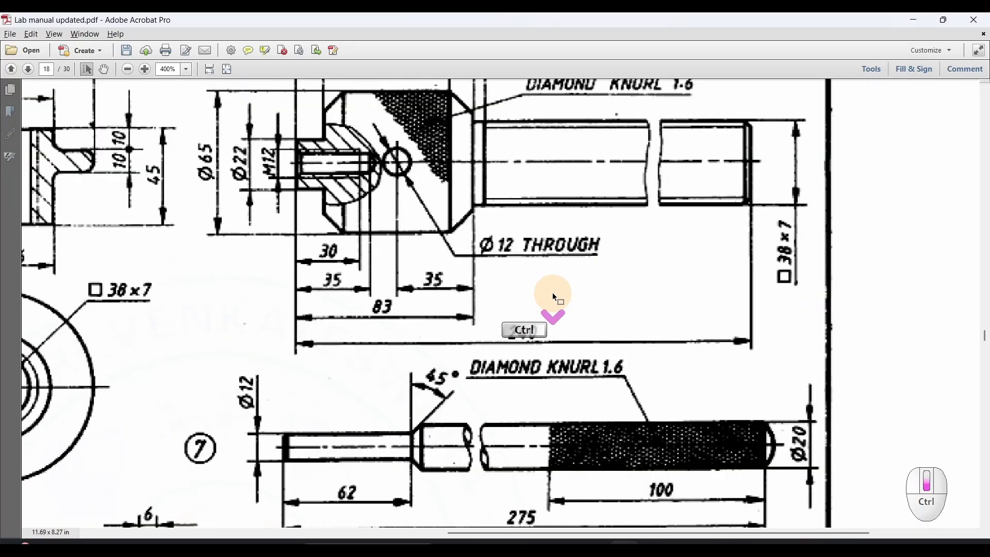
{"action": "scroll", "coordinate": [531, 331], "scroll_direction": "up", "scroll_amount": 1}
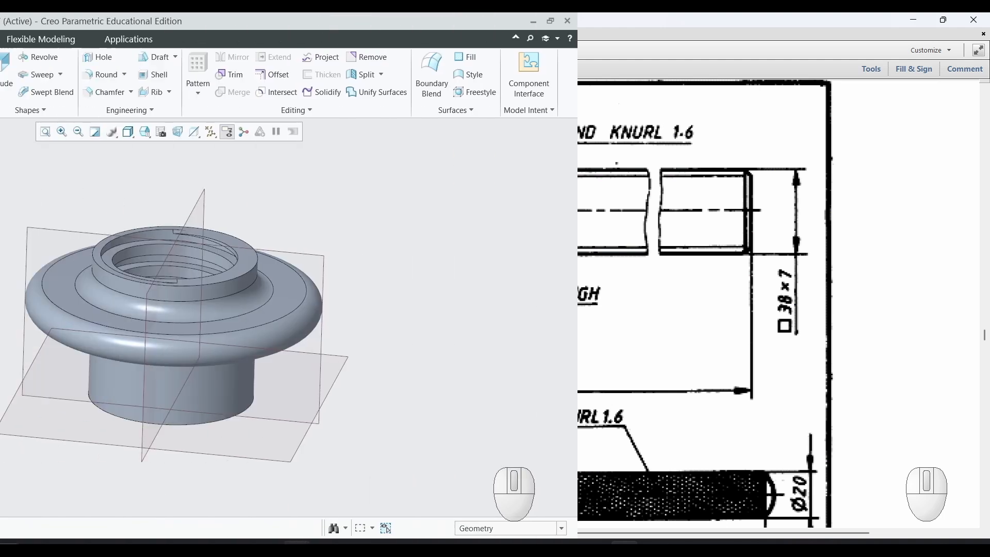
{"action": "left_click", "coordinate": [89, 23]}
{"action": "left_click", "coordinate": [19, 39]}
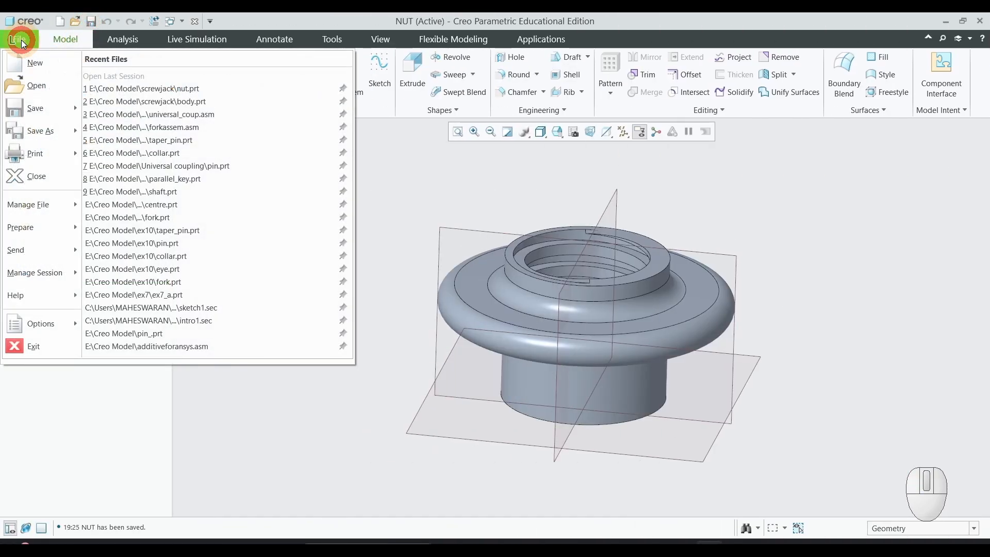
{"action": "left_click", "coordinate": [25, 174]}
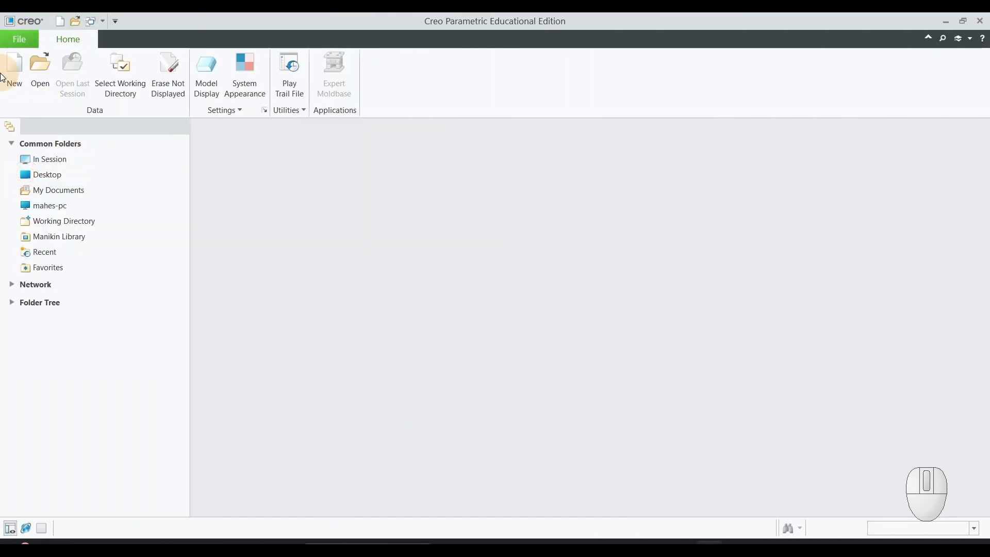
Create a new solid part named screw_spindle from the mmns_harn_part_abs template instead of the default template.
{"action": "left_click", "coordinate": [15, 70]}
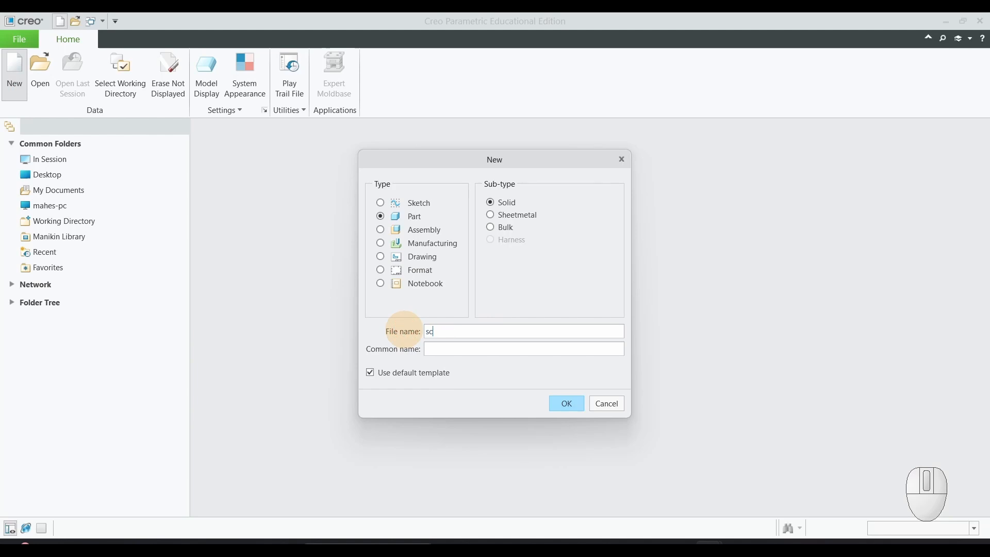
{"action": "key", "text": "shift"}
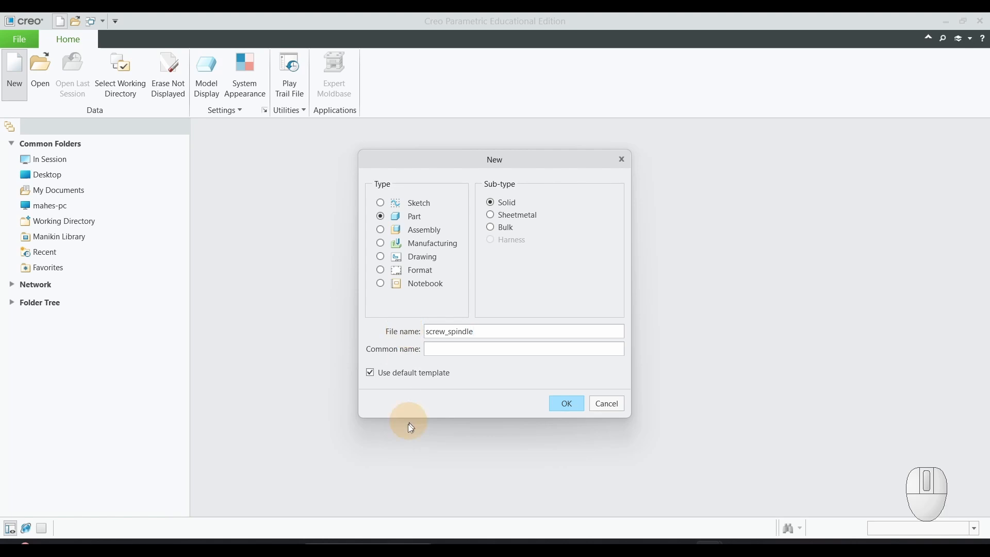
{"action": "left_click", "coordinate": [393, 372]}
{"action": "left_click", "coordinate": [566, 405]}
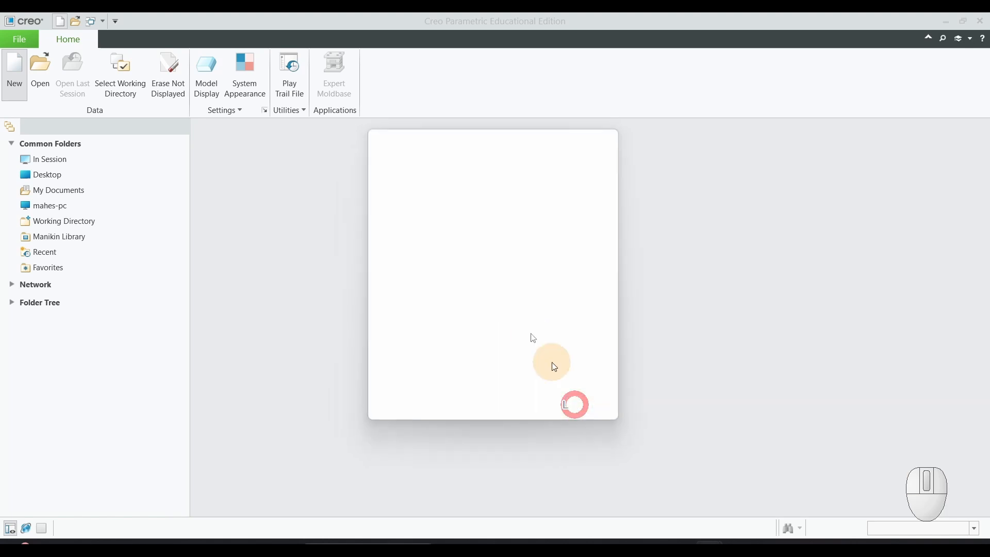
{"action": "scroll", "coordinate": [456, 243], "scroll_direction": "down", "scroll_amount": 1}
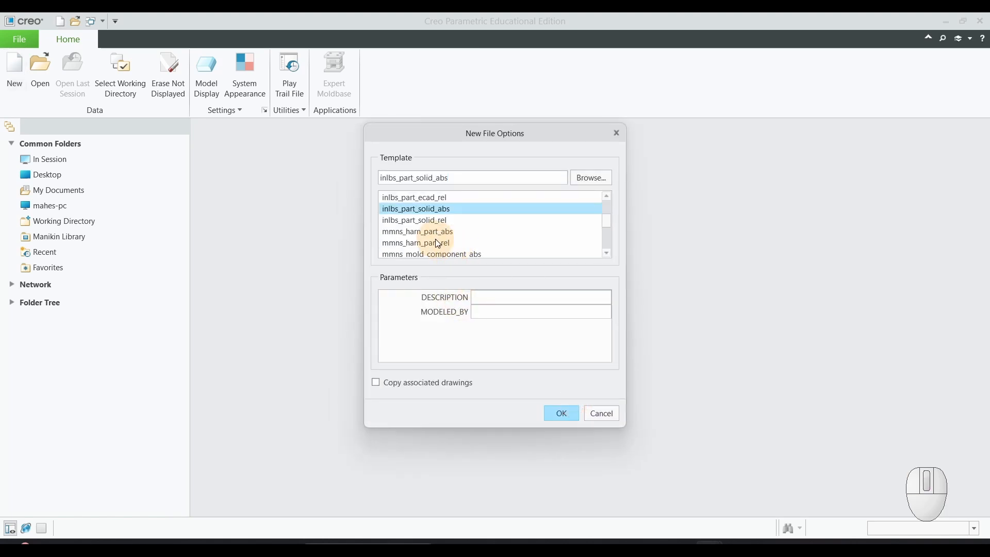
{"action": "left_click", "coordinate": [435, 232]}
{"action": "left_click", "coordinate": [561, 415]}
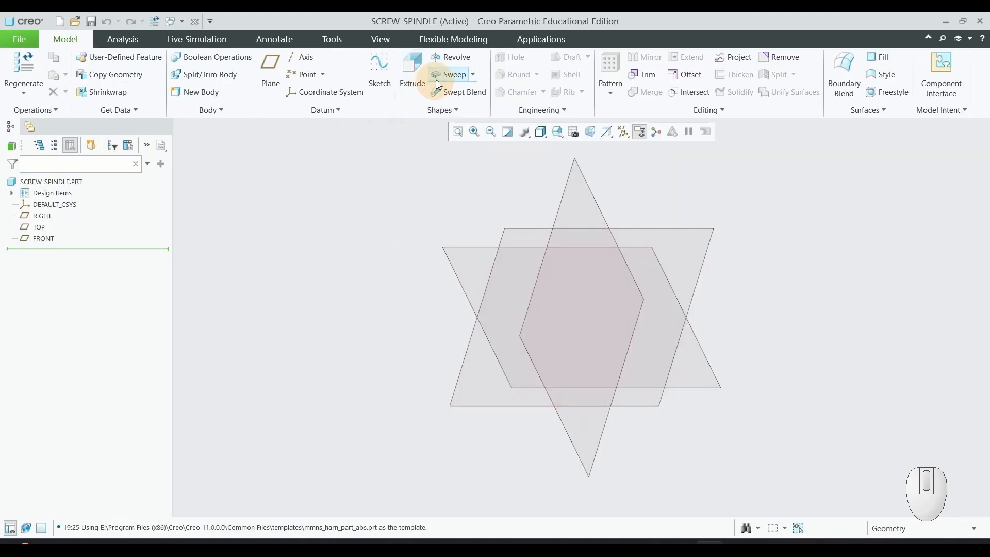
Start a Revolve sketch on the FRONT plane, orient it flat, and place a horizontal centerline through the origin as the axis.
{"action": "left_click", "coordinate": [457, 57]}
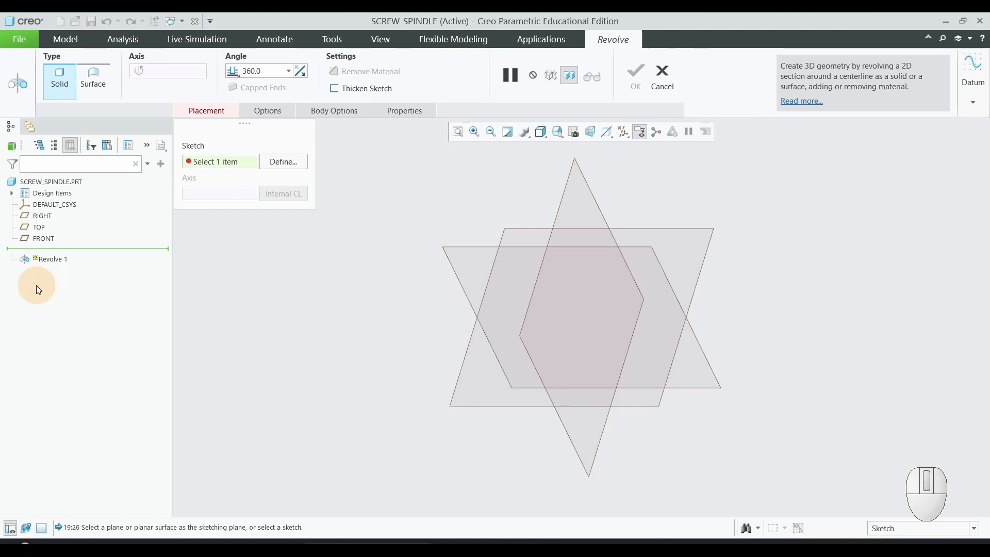
{"action": "left_click", "coordinate": [45, 238]}
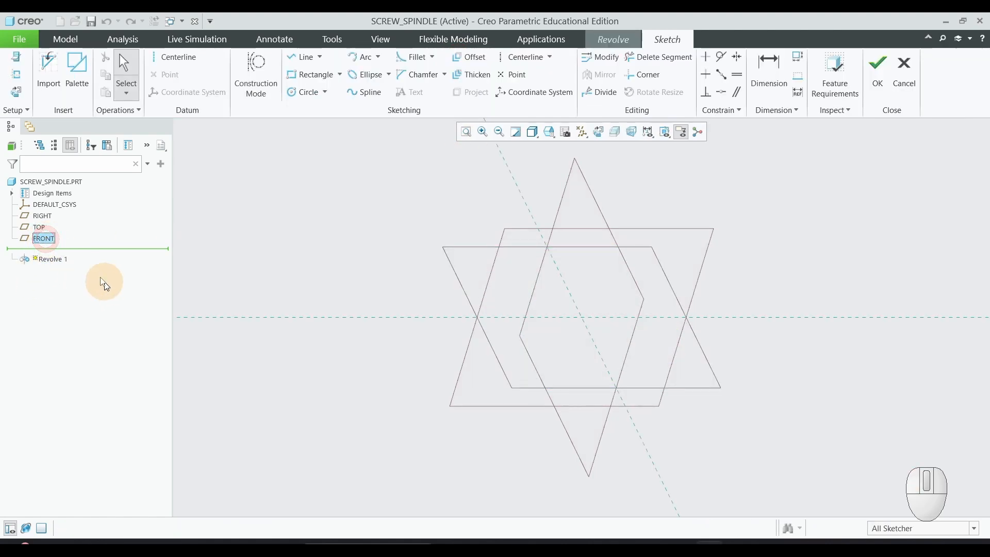
{"action": "left_click", "coordinate": [17, 92]}
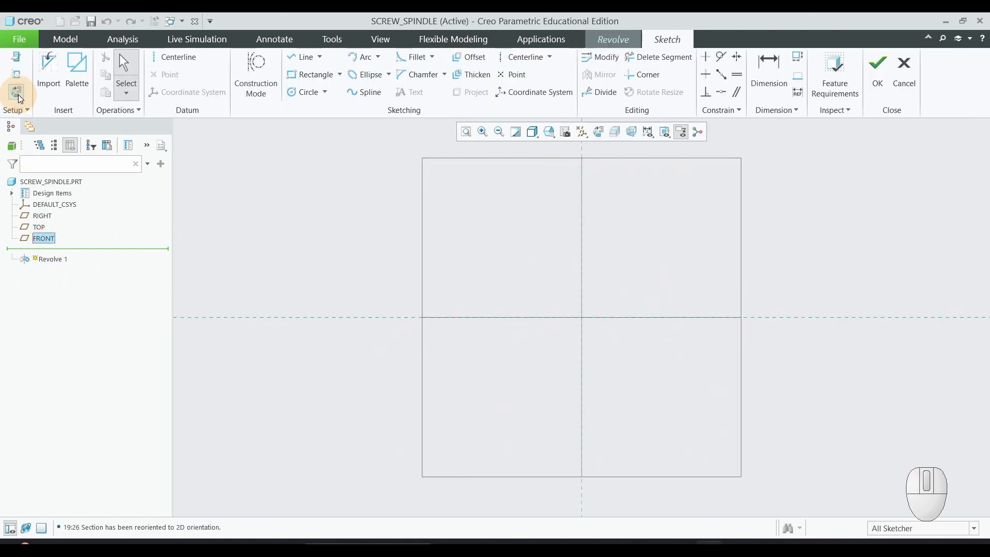
{"action": "left_click", "coordinate": [178, 57]}
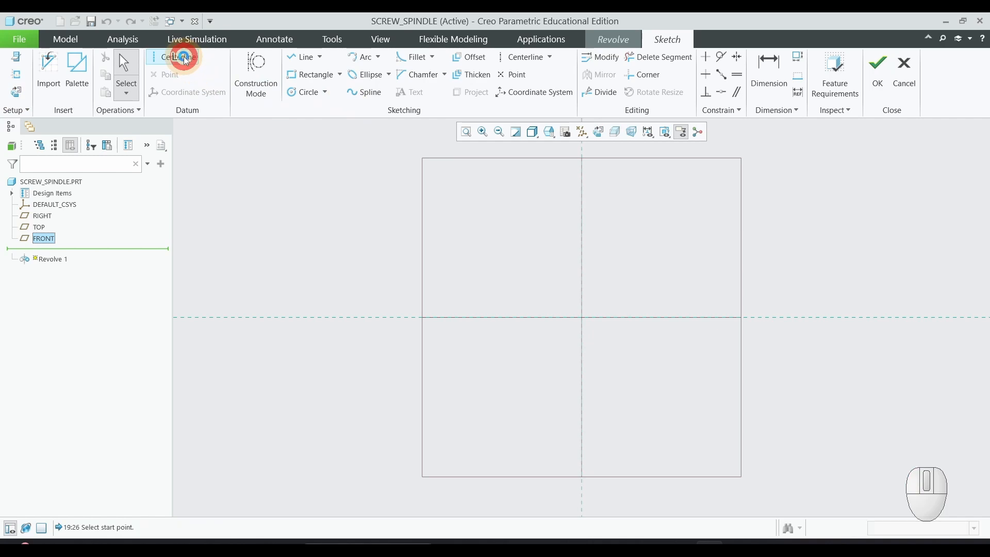
{"action": "left_click", "coordinate": [477, 321]}
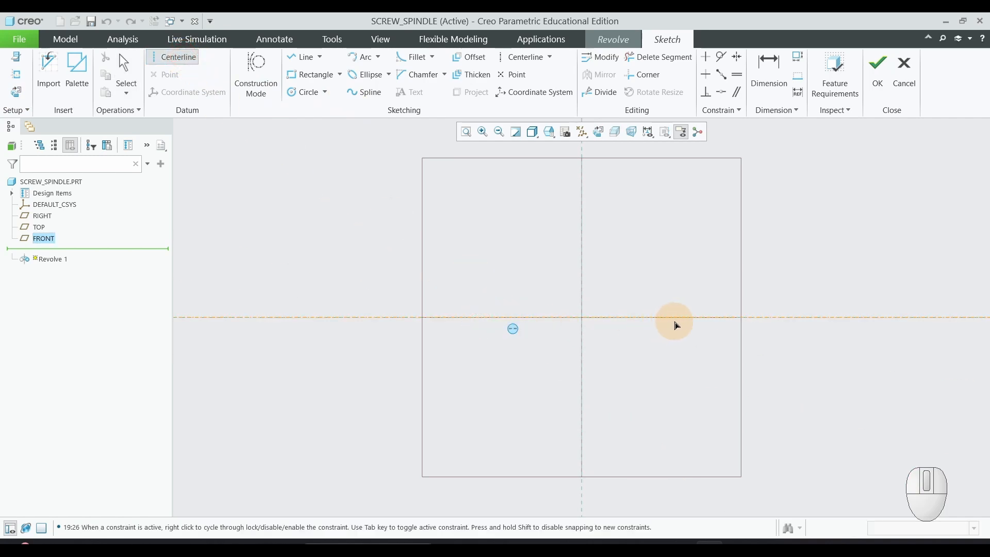
{"action": "left_click", "coordinate": [674, 321]}
{"action": "middle_click", "coordinate": [776, 386]}
Sketch the spindle's closed stepped half-profile from the origin along the centerline, with steps about 88, 228 and 465 mm long.
{"action": "scroll", "coordinate": [822, 352], "scroll_direction": "up", "scroll_amount": 2}
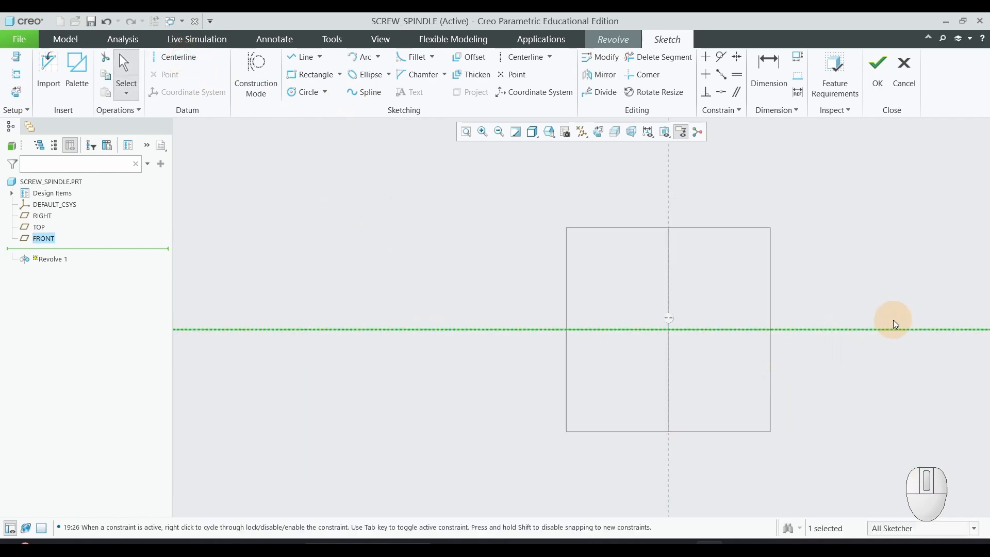
{"action": "scroll", "coordinate": [884, 322], "scroll_direction": "down", "scroll_amount": 5}
{"action": "scroll", "coordinate": [481, 383], "scroll_direction": "up", "scroll_amount": 2}
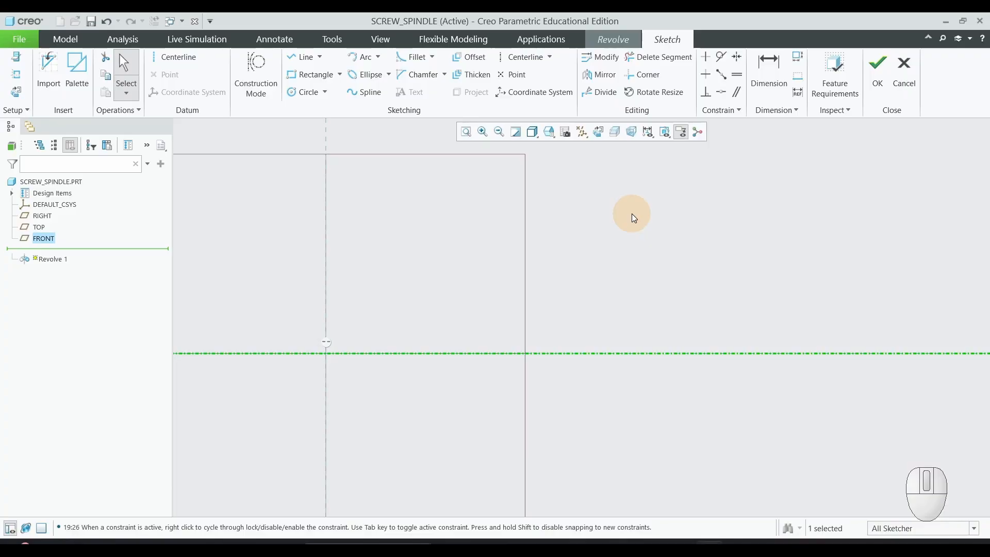
{"action": "left_click", "coordinate": [313, 63]}
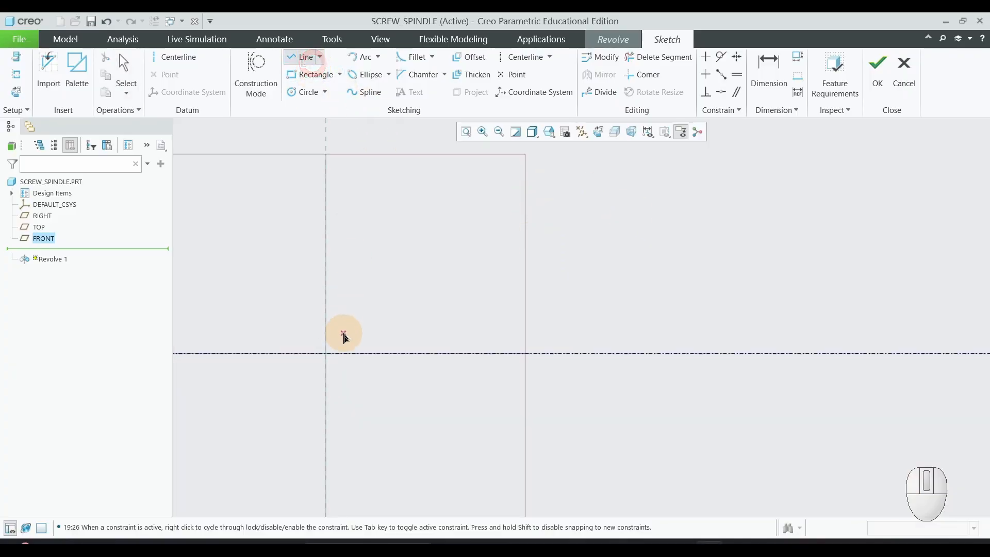
{"action": "left_click", "coordinate": [326, 354]}
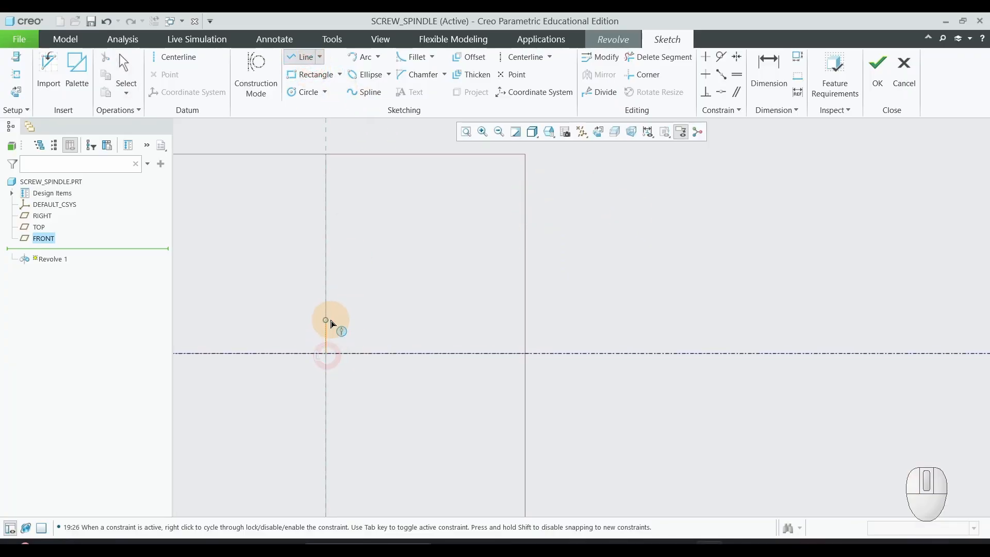
{"action": "left_click", "coordinate": [327, 319]}
{"action": "left_click", "coordinate": [380, 319]}
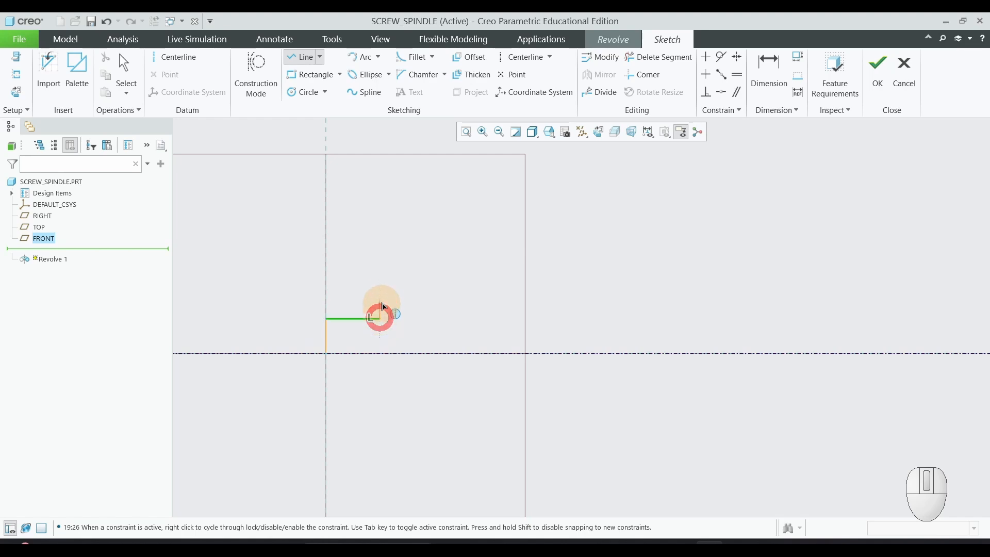
{"action": "left_click", "coordinate": [379, 265]}
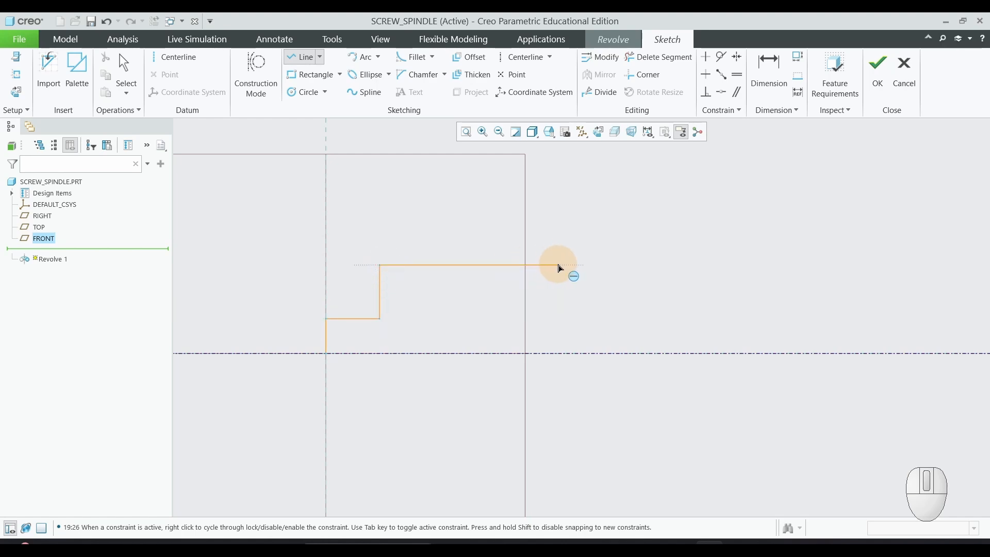
{"action": "left_click", "coordinate": [558, 265]}
{"action": "left_click", "coordinate": [559, 295]}
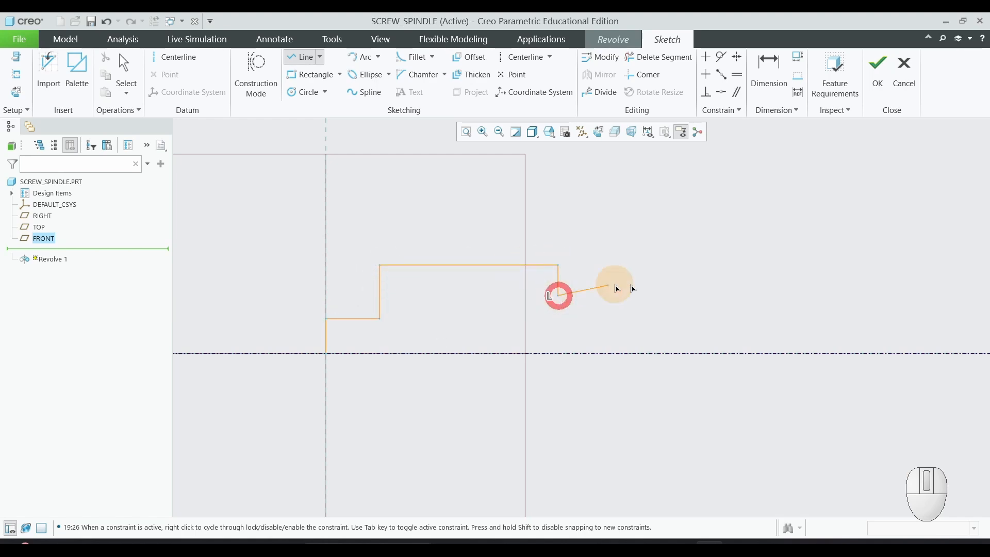
{"action": "left_click", "coordinate": [923, 296]}
{"action": "left_click", "coordinate": [923, 354]}
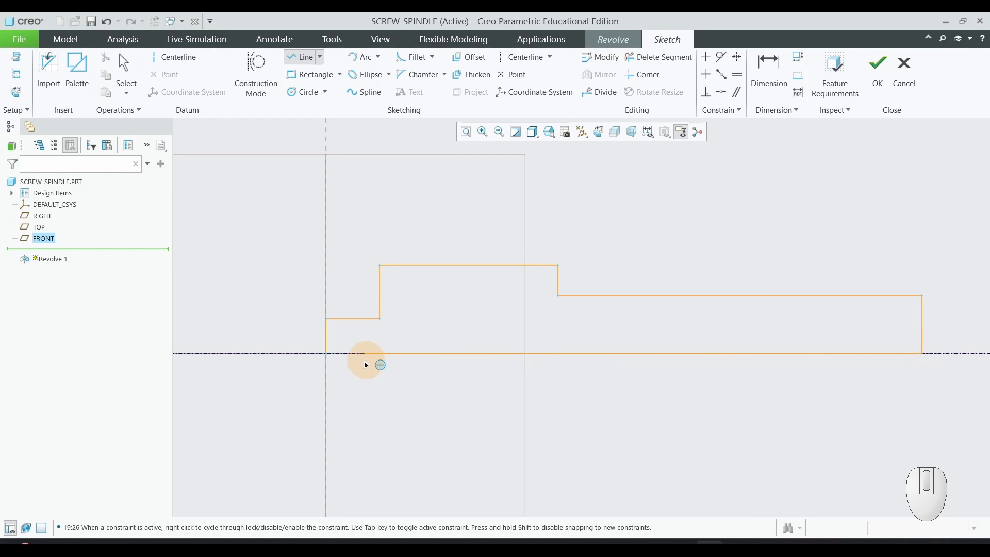
{"action": "left_click", "coordinate": [328, 354]}
{"action": "middle_click", "coordinate": [471, 447]}
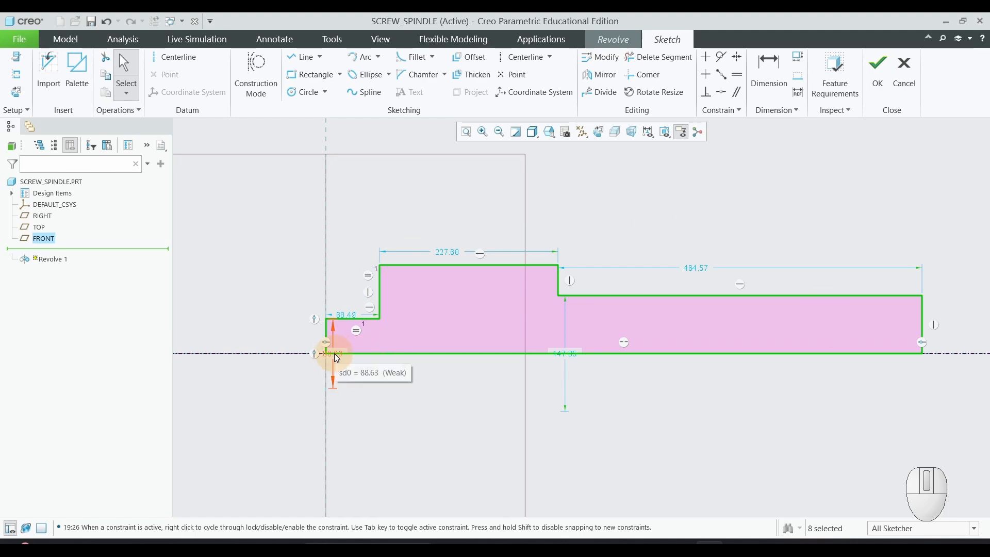
Move both diameter dimensions clear of crowded geometry, check the spindle drawing in Acrobat, and set the short end step's diameter to 22 mm in Creo.
{"action": "left_click_drag", "start_coordinate": [332, 354], "coordinate": [236, 354]}
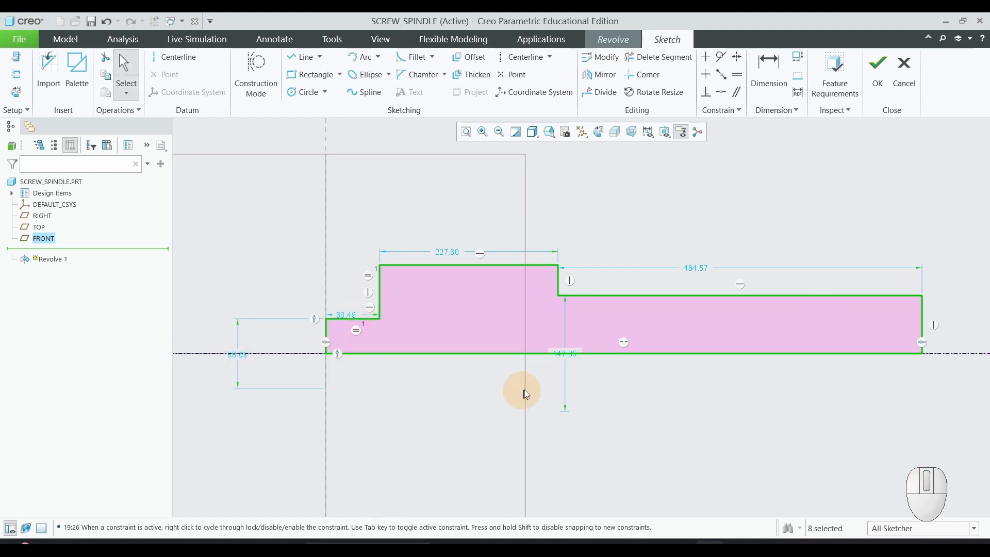
{"action": "left_click_drag", "start_coordinate": [564, 354], "coordinate": [632, 354]}
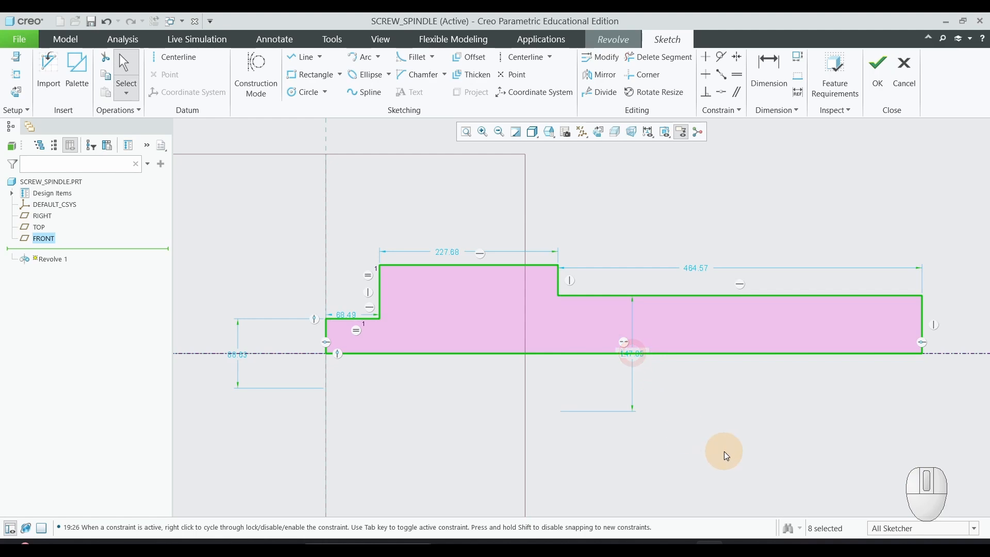
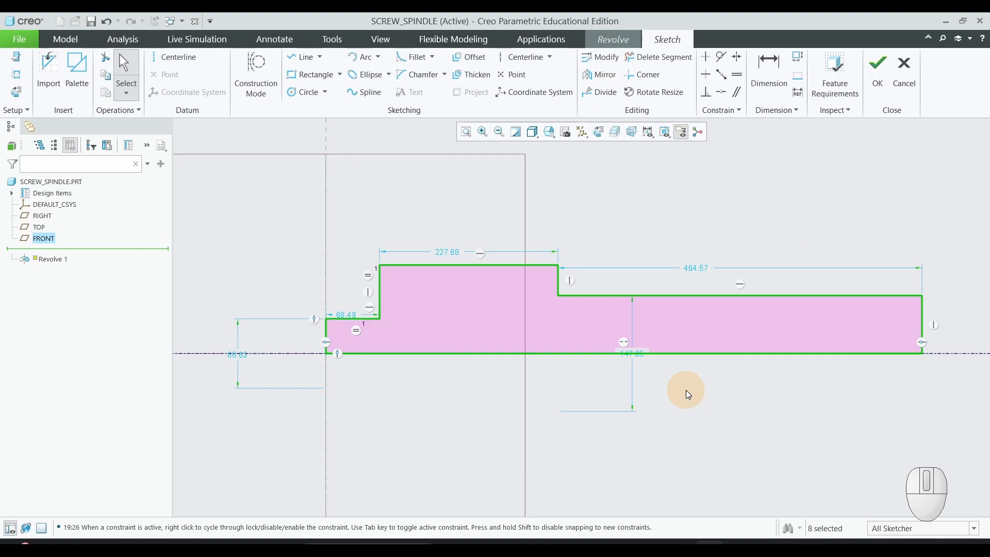
{"action": "key", "text": "alt+Tab"}
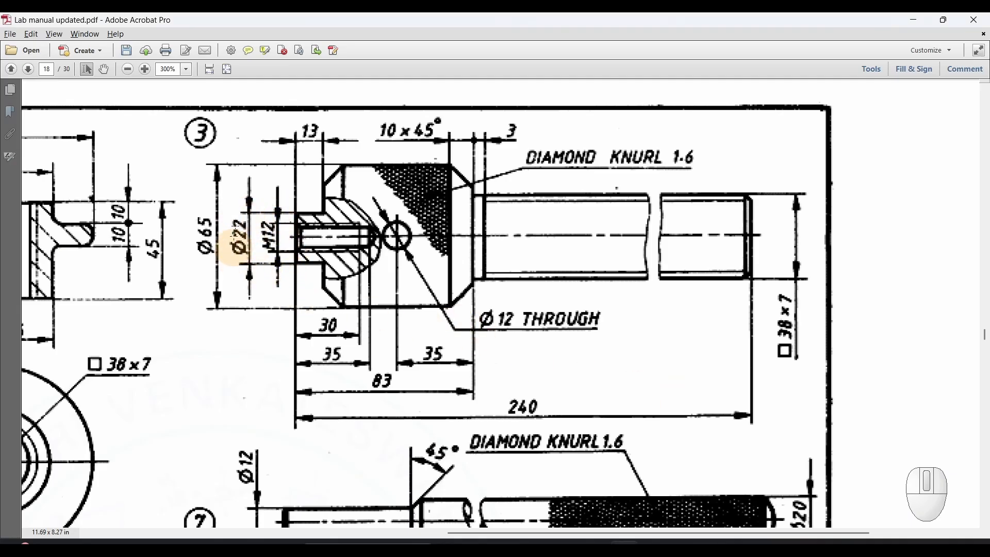
{"action": "key", "text": "alt+Tab"}
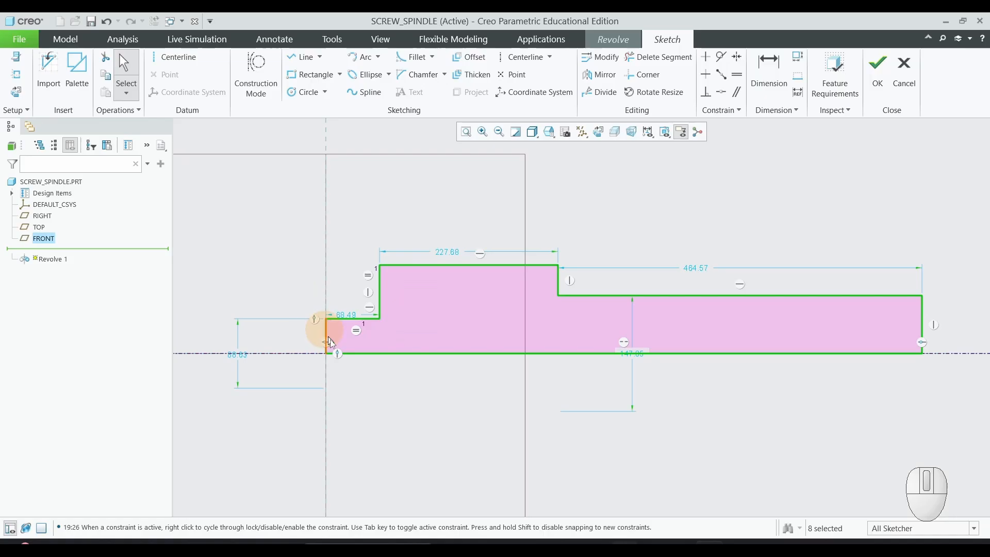
{"action": "double_click", "coordinate": [242, 360]}
{"action": "type", "text": "22"}
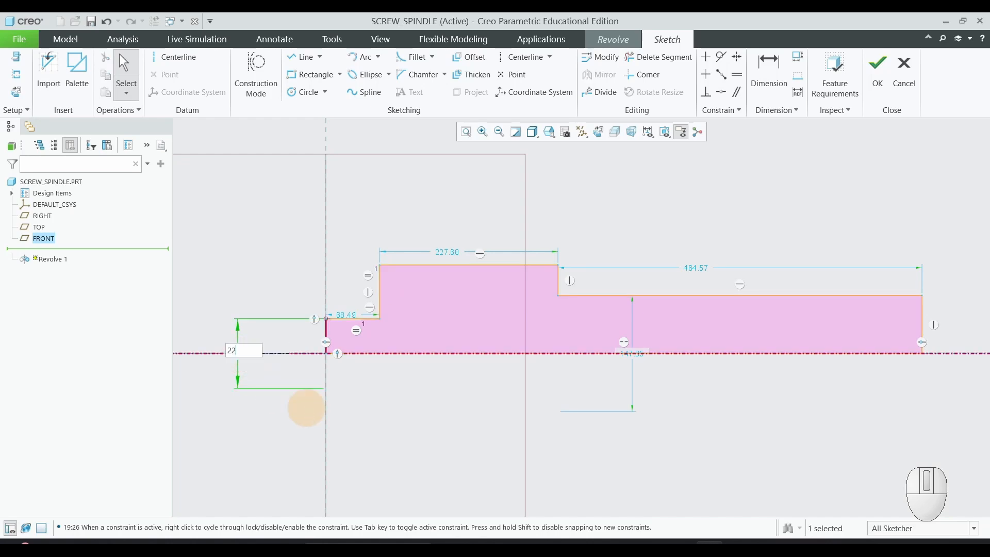
{"action": "key", "text": "Return"}
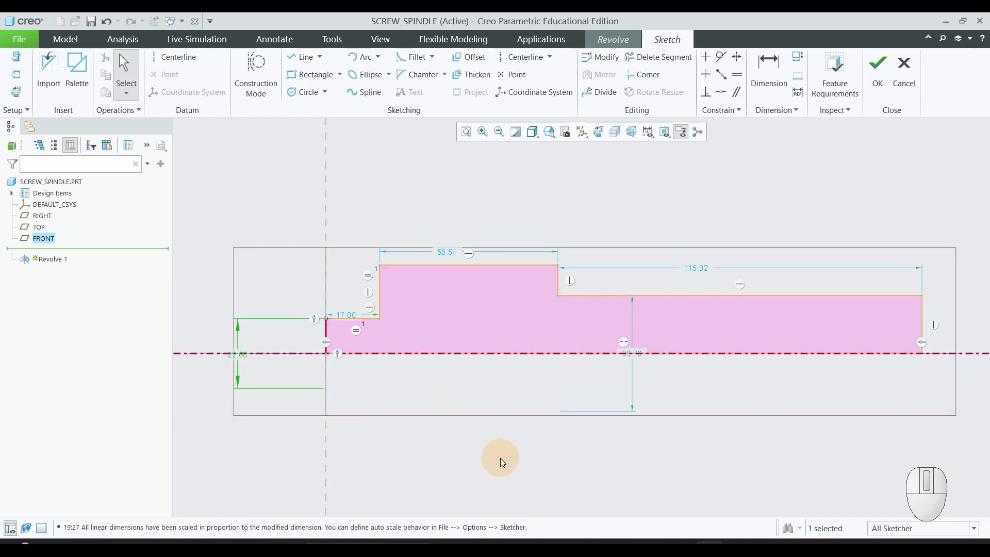
Check the spindle drawing in Acrobat, return to Creo and set the short end step's length to 13 mm.
{"action": "key", "text": "alt+Tab"}
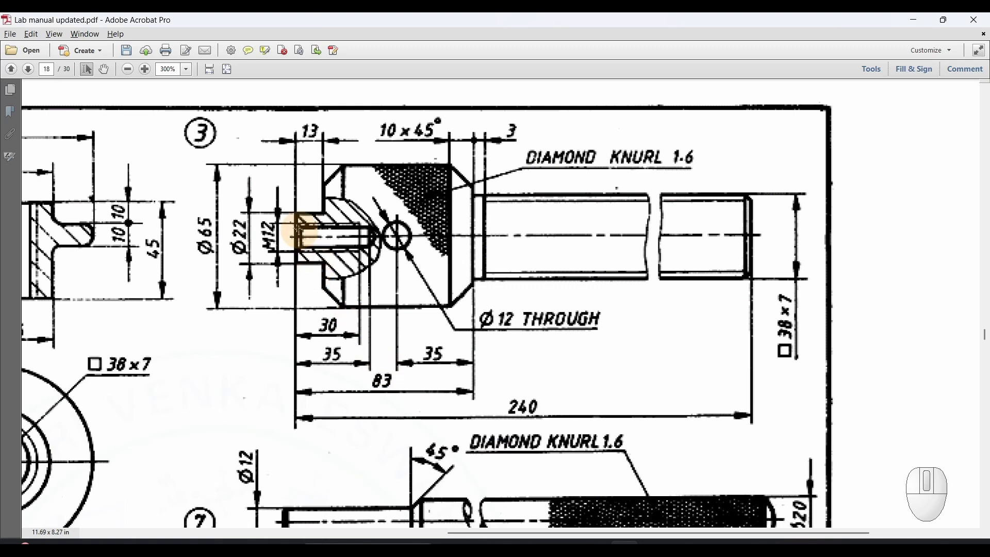
{"action": "key", "text": "alt+Tab"}
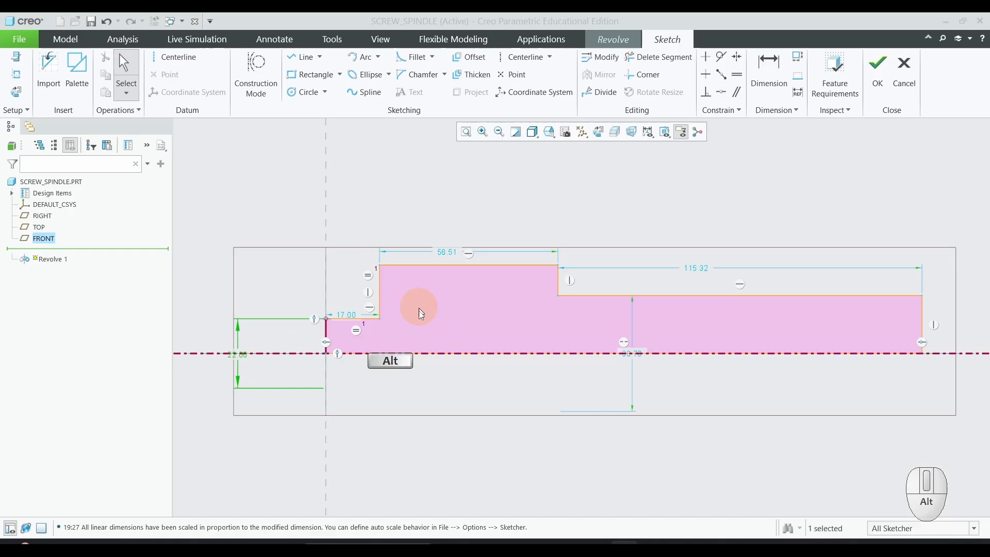
{"action": "double_click", "coordinate": [348, 314]}
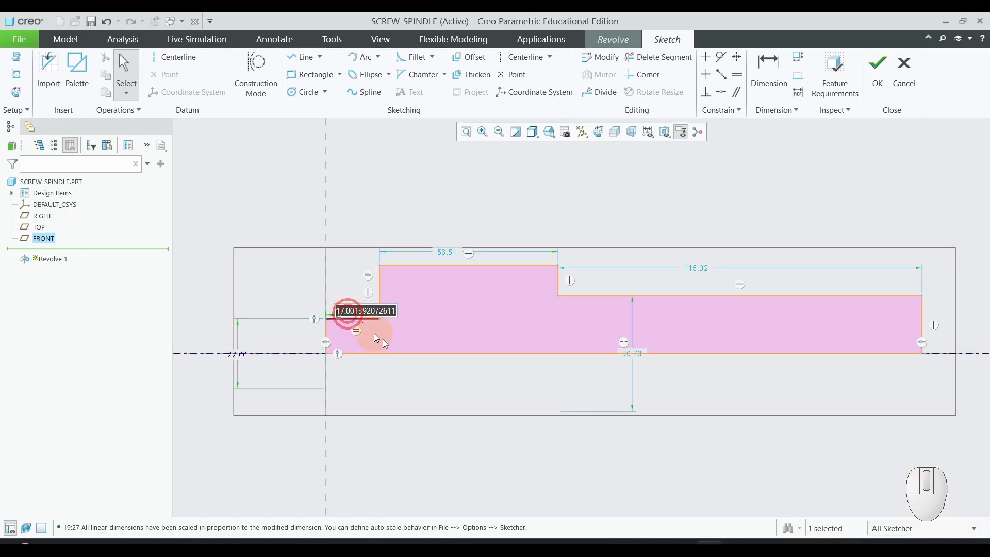
{"action": "type", "text": "13"}
{"action": "middle_click", "coordinate": [614, 466]}
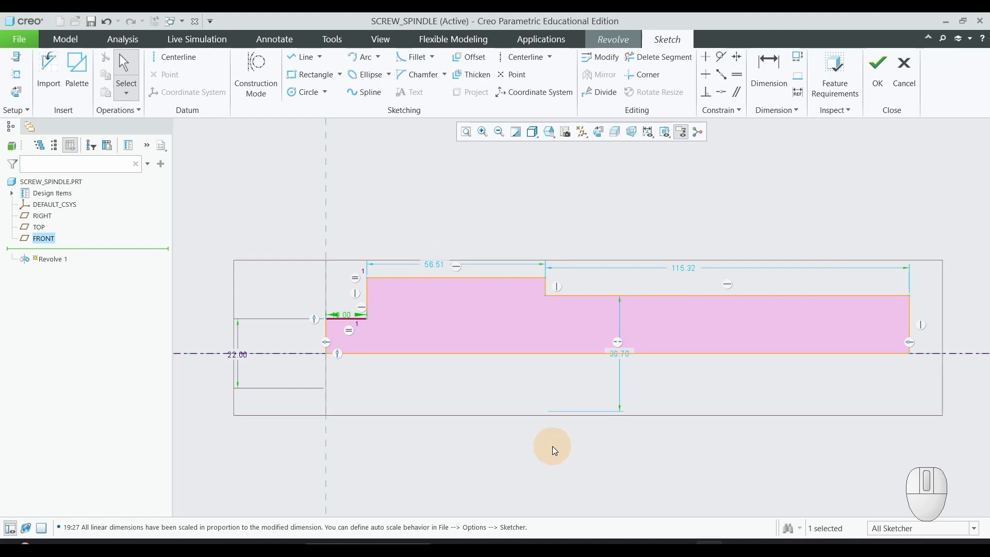
{"action": "left_click", "coordinate": [442, 460]}
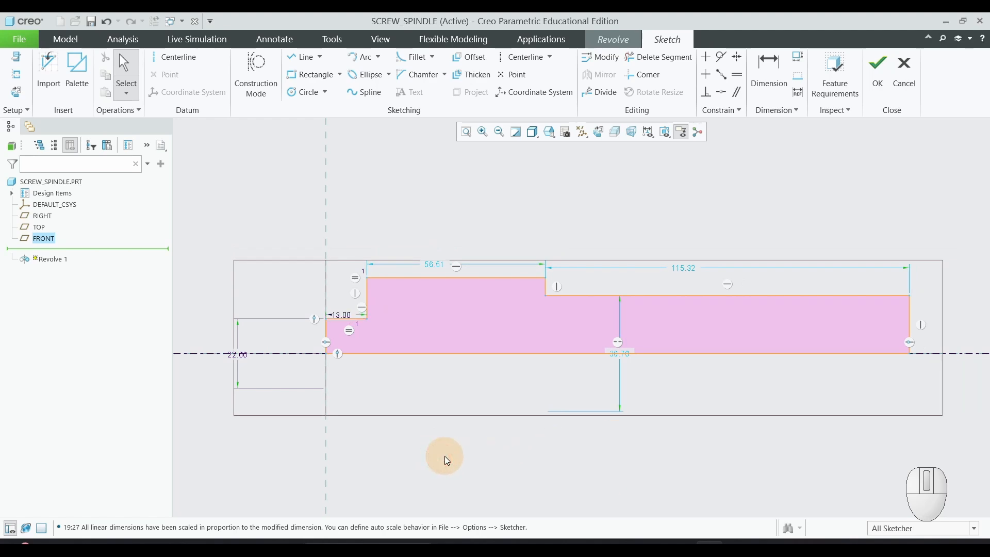
Check the spindle drawing in Acrobat, return to Creo and dimension the origin end to the large collar's far shoulder at 83 mm.
{"action": "key", "text": "alt+Tab"}
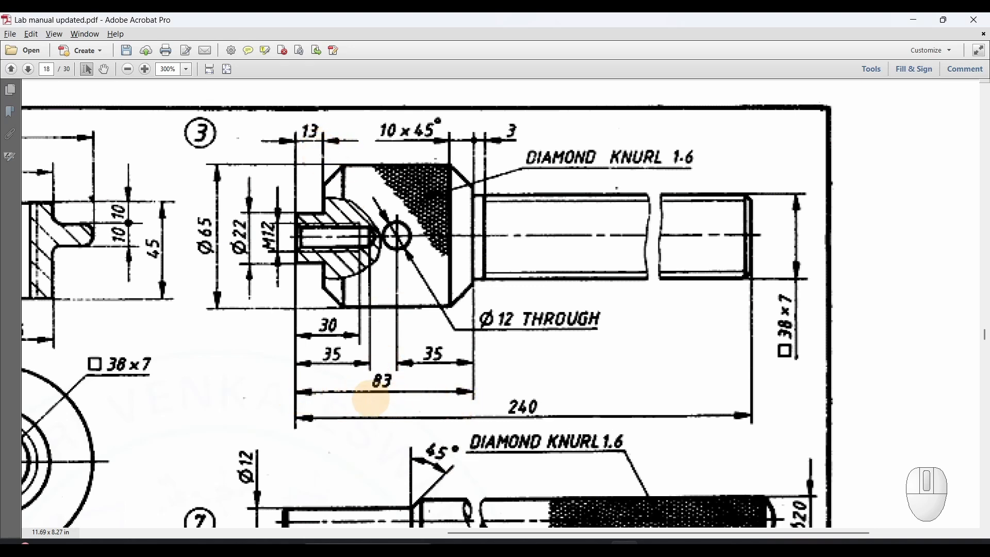
{"action": "key", "text": "alt+Tab"}
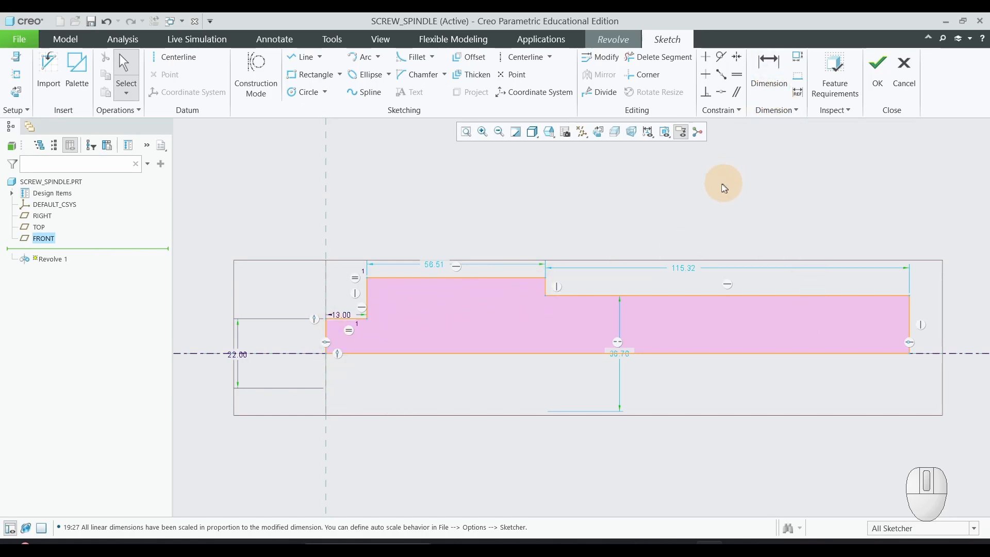
{"action": "left_click", "coordinate": [768, 69]}
{"action": "left_click", "coordinate": [481, 296]}
{"action": "left_click", "coordinate": [327, 329]}
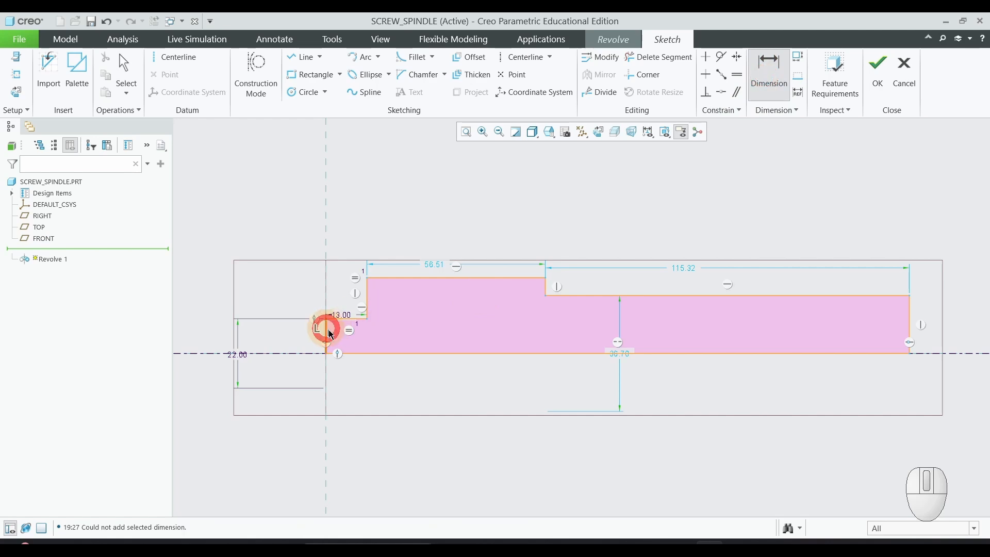
{"action": "left_click", "coordinate": [546, 288]}
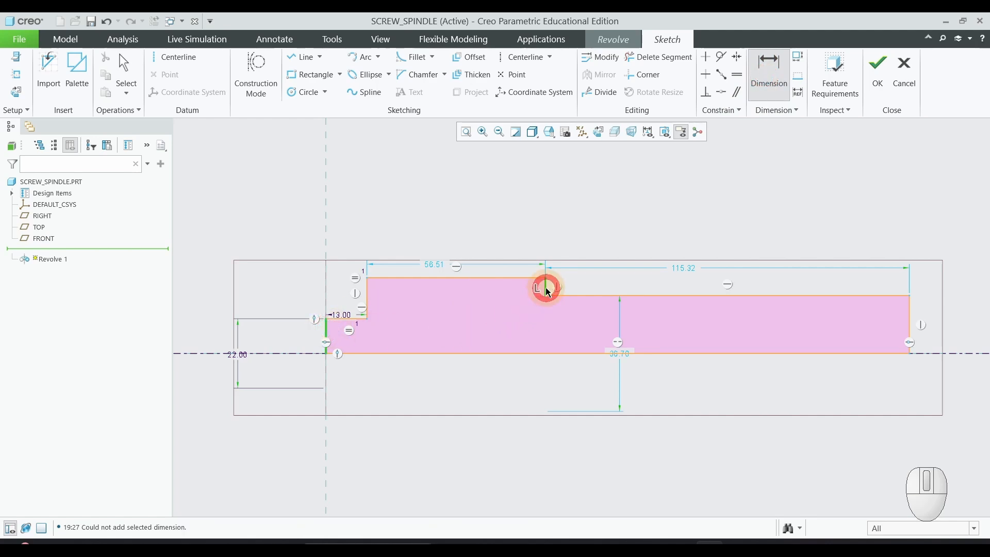
{"action": "middle_click", "coordinate": [475, 193]}
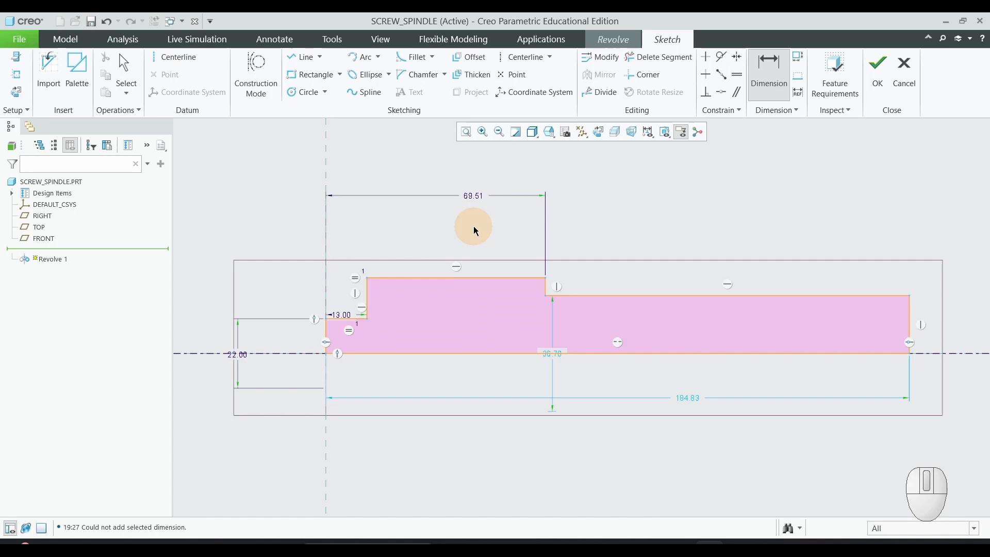
{"action": "middle_click", "coordinate": [474, 222]}
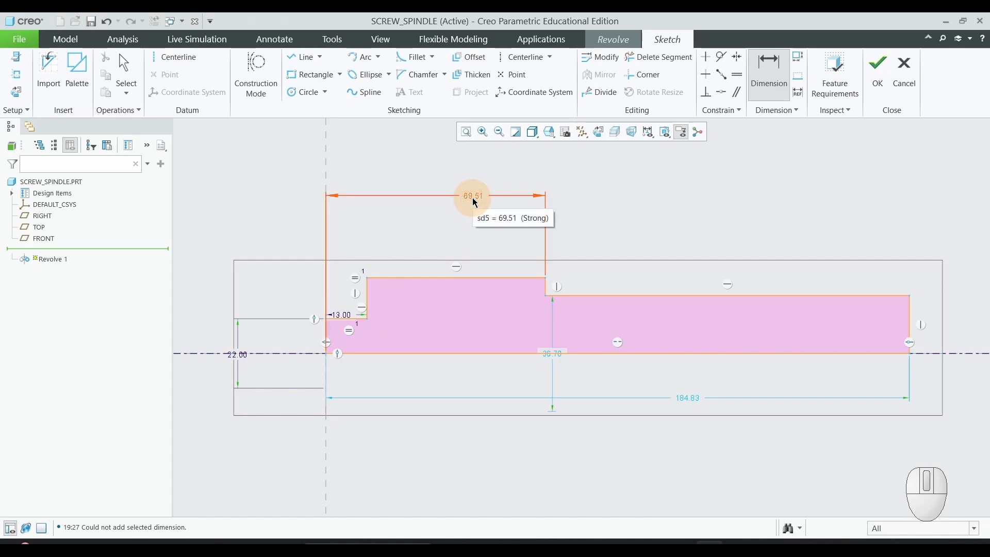
{"action": "double_click", "coordinate": [474, 198]}
{"action": "type", "text": "83"}
{"action": "key", "text": "Return"}
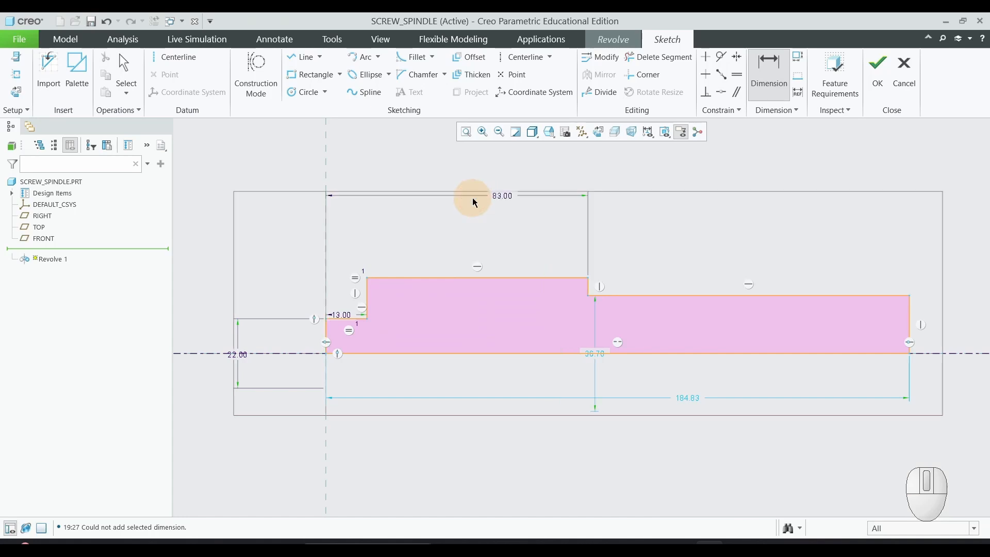
Check the overall length on the spindle drawing in Acrobat, return to Creo and set the profile's total length to 240 mm.
{"action": "key", "text": "alt+Tab"}
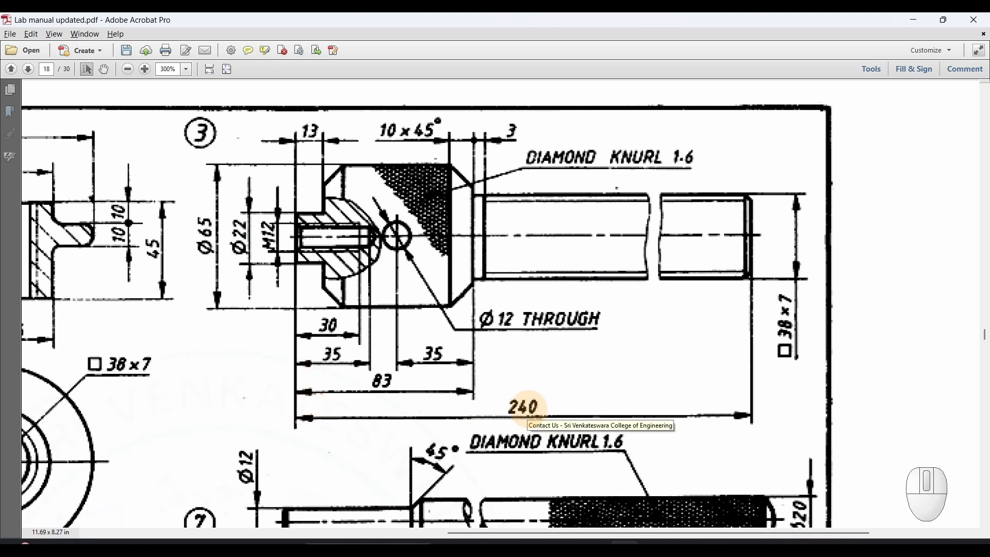
{"action": "key", "text": "alt+Tab"}
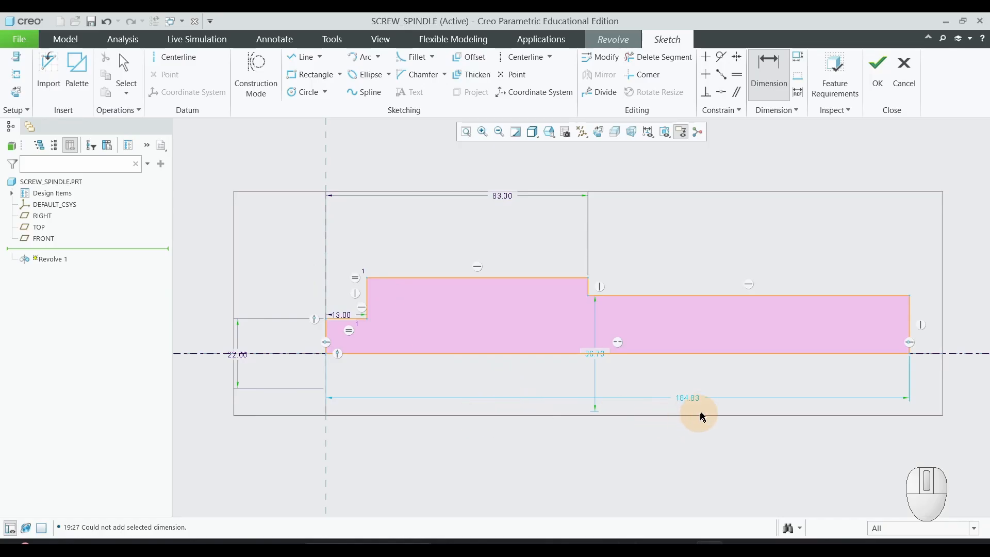
{"action": "left_click", "coordinate": [682, 401]}
{"action": "left_click", "coordinate": [588, 454]}
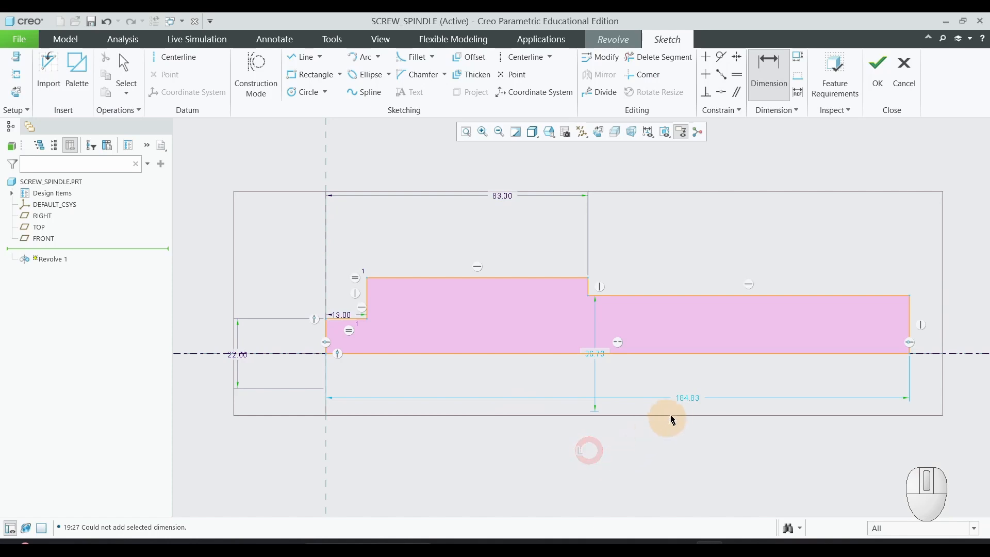
{"action": "double_click", "coordinate": [686, 397]}
{"action": "type", "text": "2"}
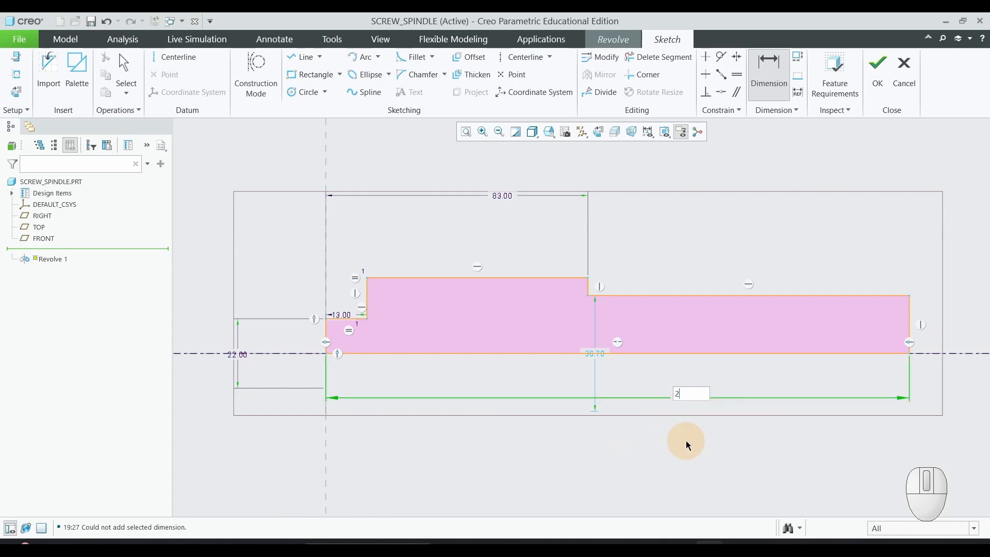
{"action": "type", "text": "40"}
{"action": "key", "text": "Return"}
Check the diameters on the spindle drawing in Acrobat, return to Creo and exit dimensioning beside the long shaft's diameter dimension.
{"action": "scroll", "coordinate": [595, 409], "scroll_direction": "up", "scroll_amount": 2}
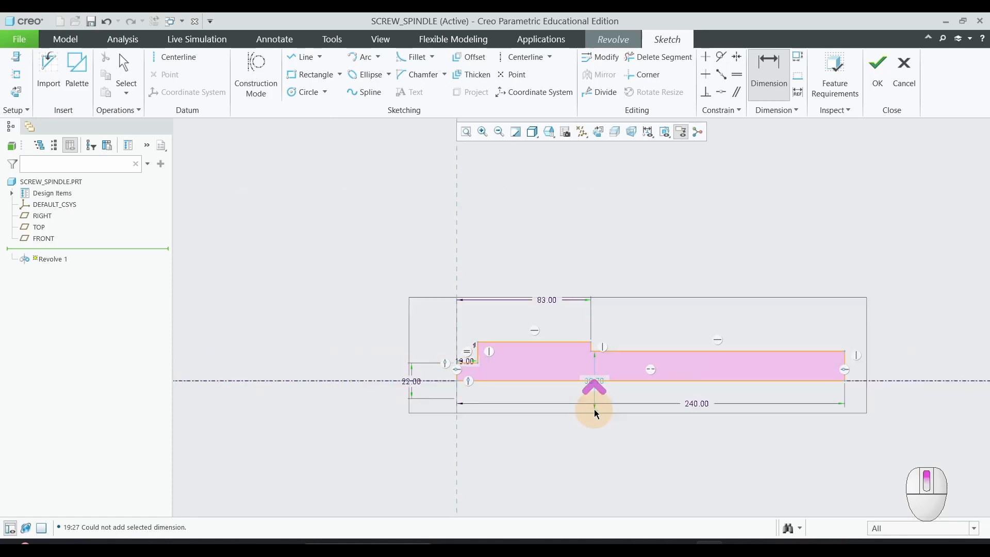
{"action": "scroll", "coordinate": [764, 404], "scroll_direction": "down", "scroll_amount": 1}
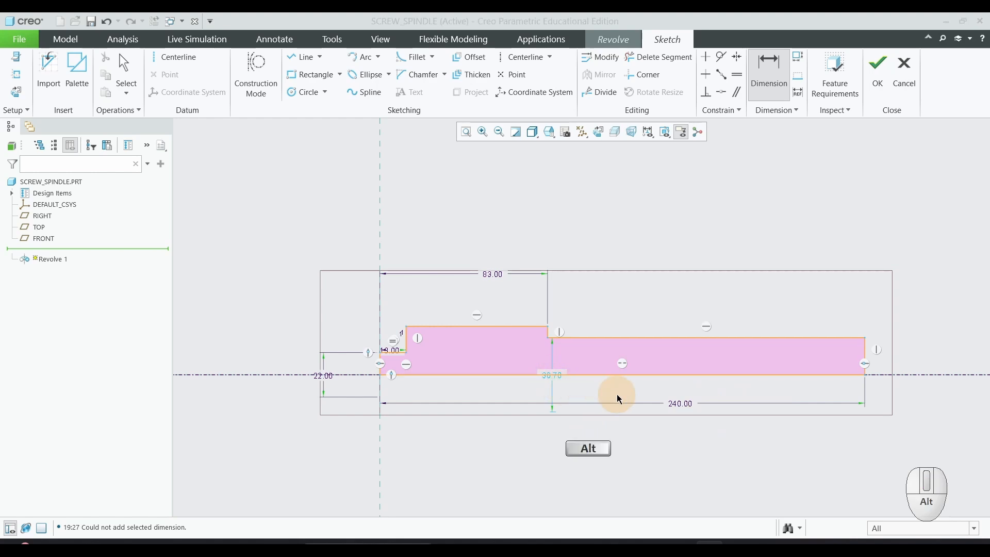
{"action": "key", "text": "alt+Tab"}
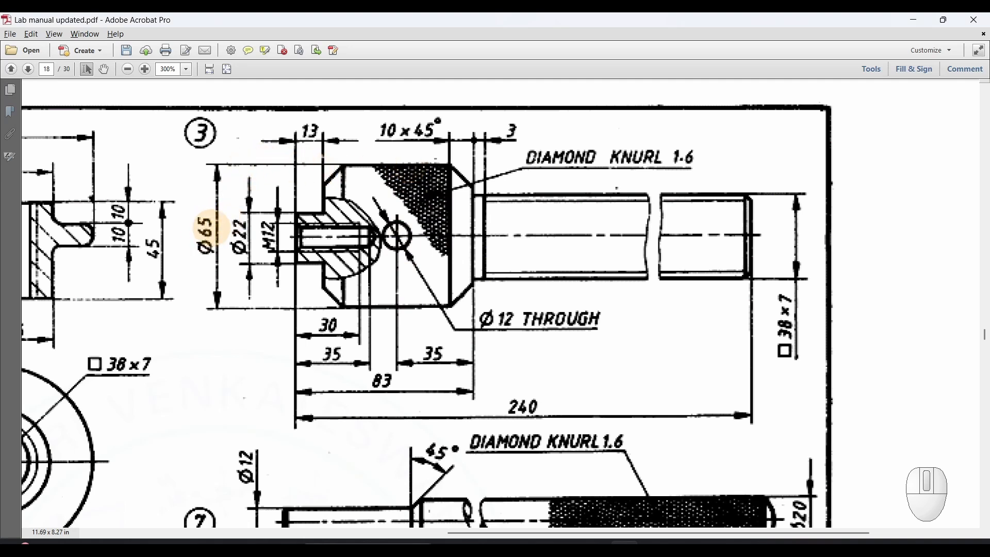
{"action": "key", "text": "alt+Tab"}
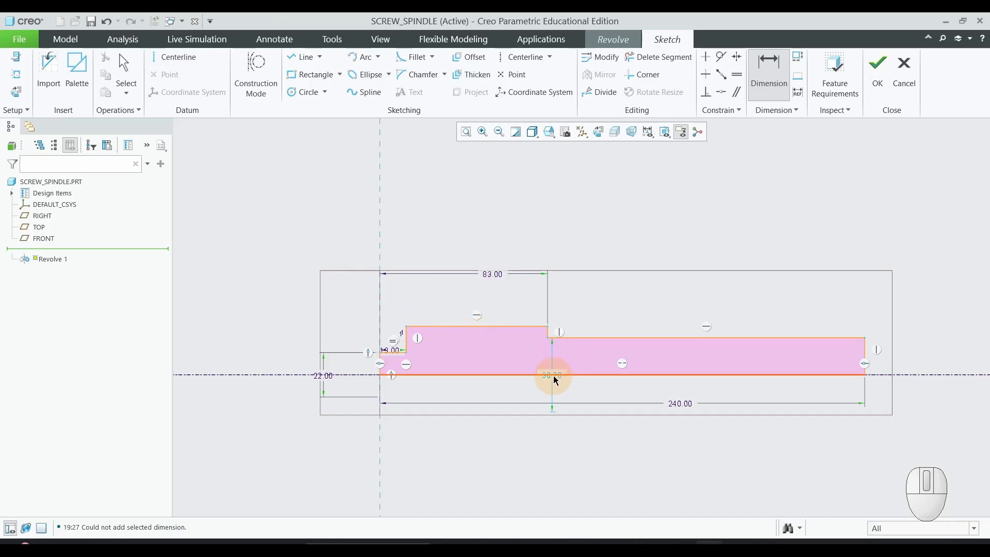
{"action": "scroll", "coordinate": [547, 377], "scroll_direction": "down", "scroll_amount": 4}
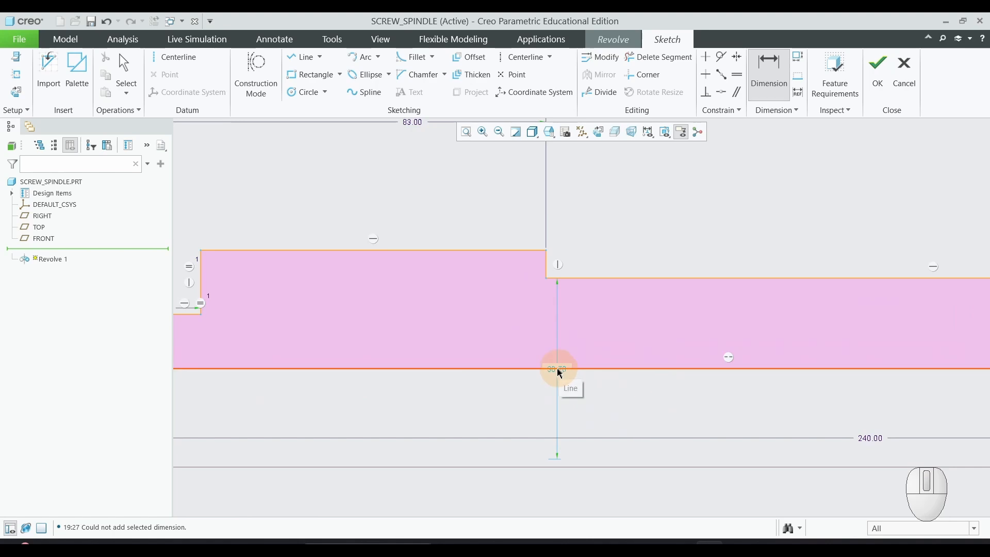
{"action": "middle_click", "coordinate": [593, 401]}
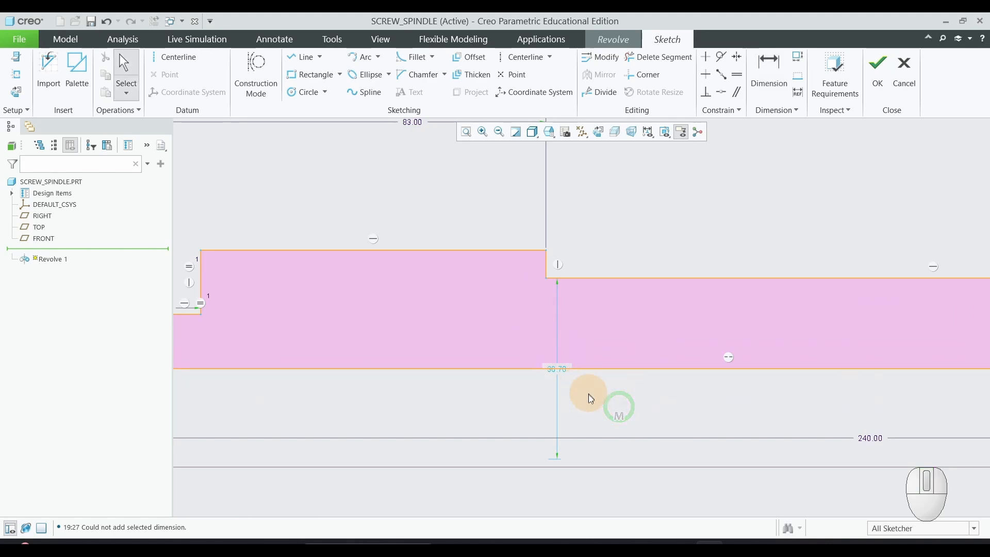
{"action": "double_click", "coordinate": [552, 368]}
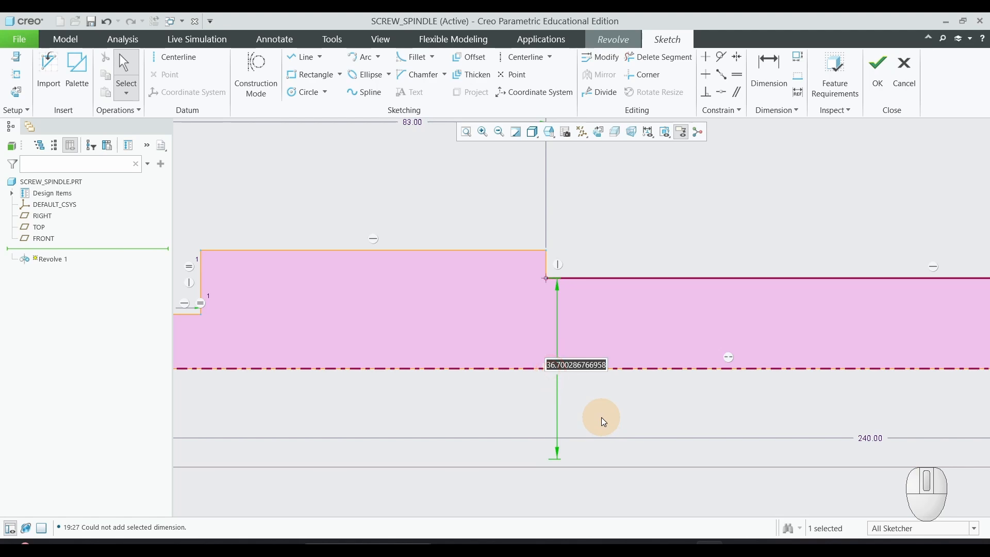
{"action": "type", "text": "85"}
{"action": "key", "text": "Return"}
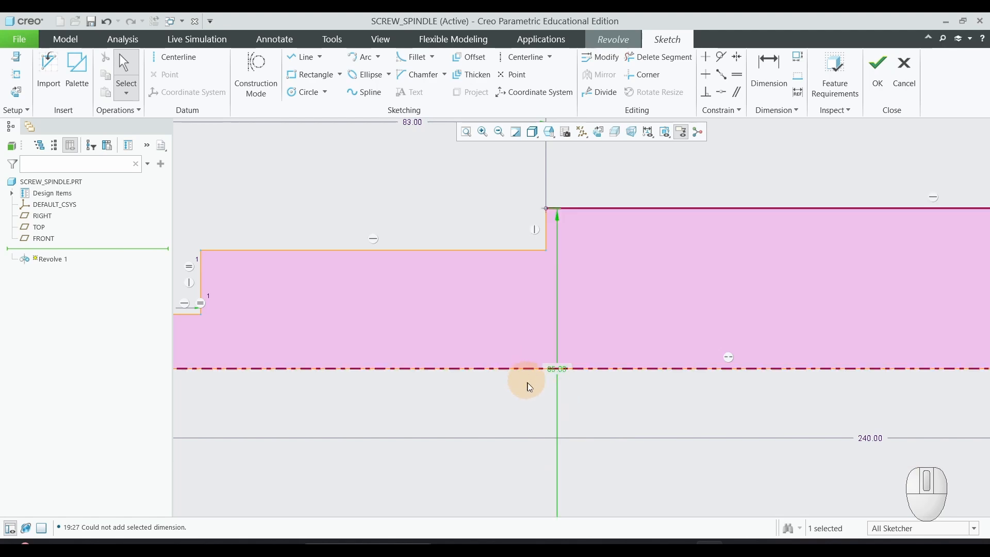
{"action": "key", "text": "ctrl+z"}
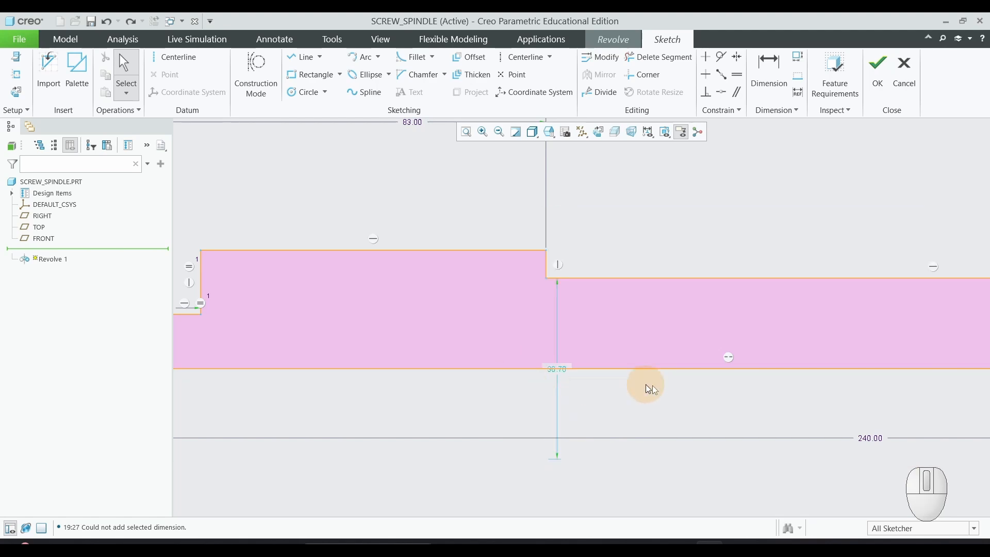
Check the spindle drawing in the lab manual PDF and set the diameter of the long shaft section to 38.
{"action": "scroll", "coordinate": [650, 390], "scroll_direction": "down", "scroll_amount": 2}
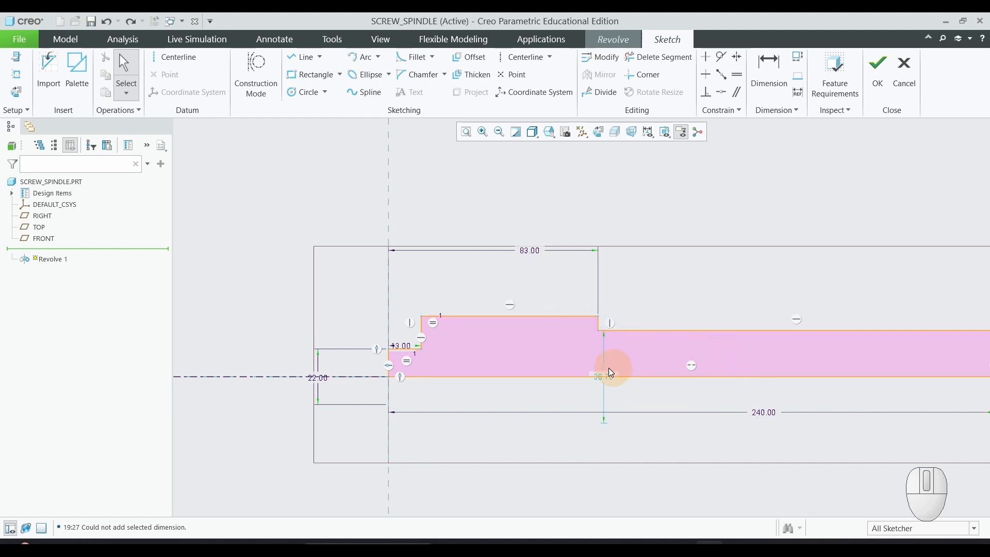
{"action": "scroll", "coordinate": [609, 367], "scroll_direction": "up", "scroll_amount": 3}
{"action": "scroll", "coordinate": [688, 379], "scroll_direction": "down", "scroll_amount": 1}
{"action": "scroll", "coordinate": [629, 364], "scroll_direction": "down", "scroll_amount": 2}
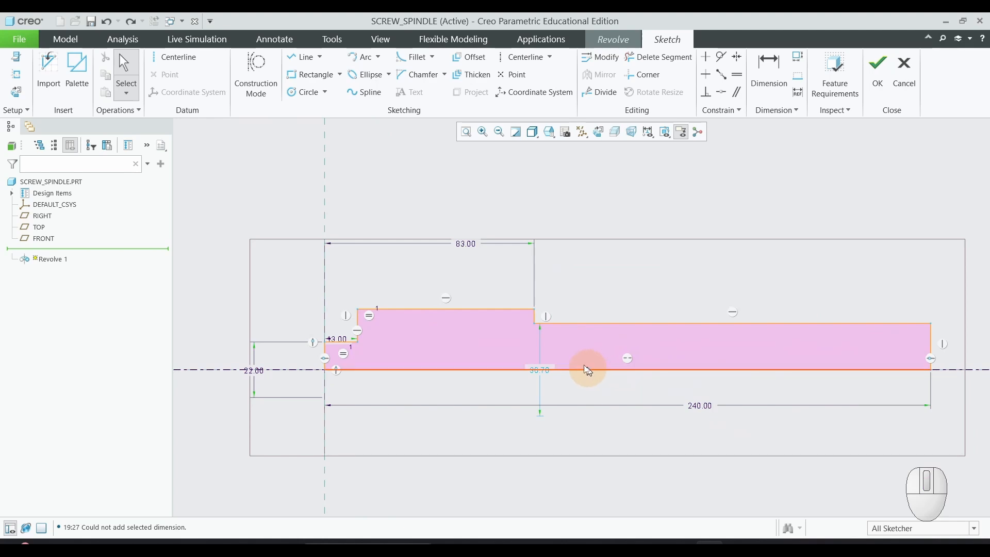
{"action": "key", "text": "alt+Tab"}
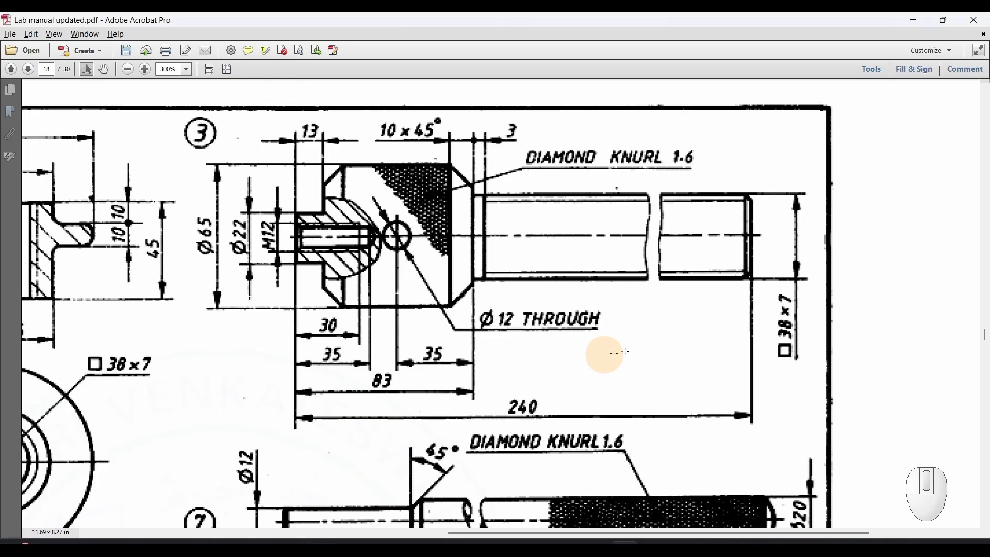
{"action": "key", "text": "alt+Tab"}
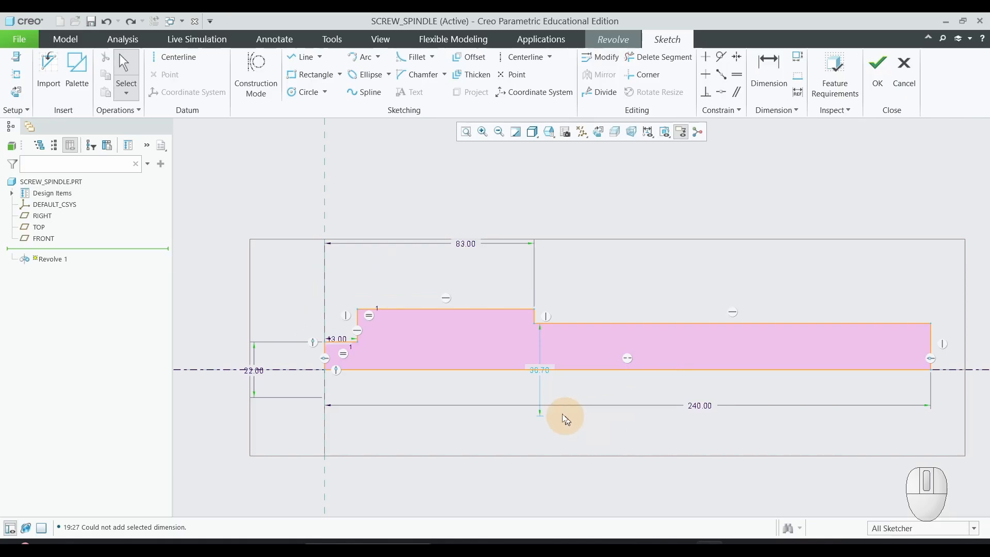
{"action": "double_click", "coordinate": [539, 370]}
{"action": "type", "text": "38"}
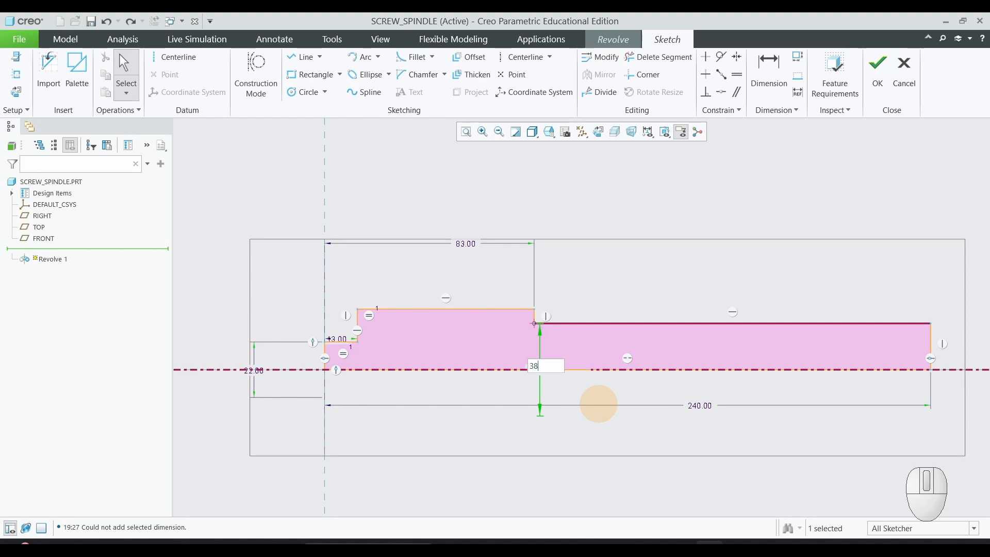
{"action": "key", "text": "Return"}
{"action": "scroll", "coordinate": [536, 465], "scroll_direction": "up", "scroll_amount": 1}
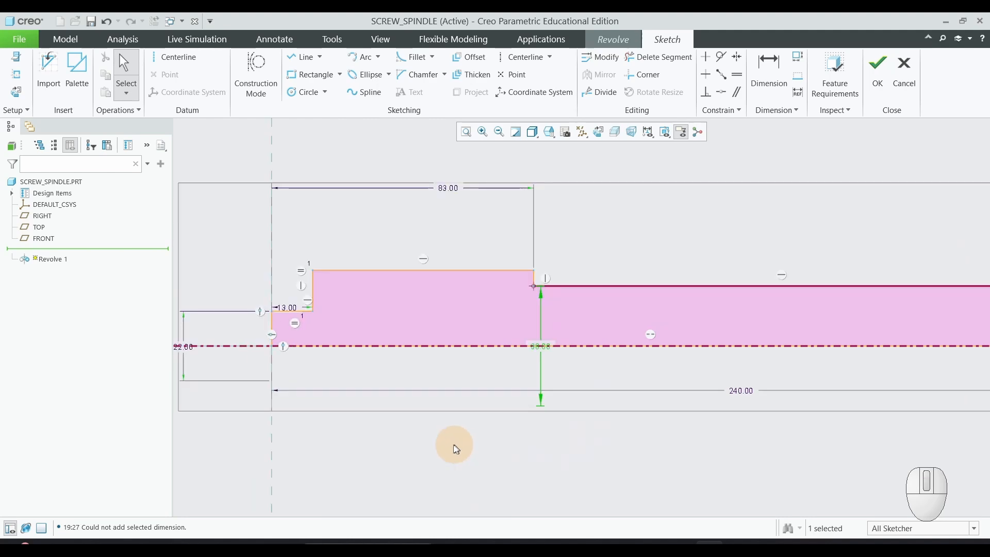
{"action": "left_click", "coordinate": [454, 444]}
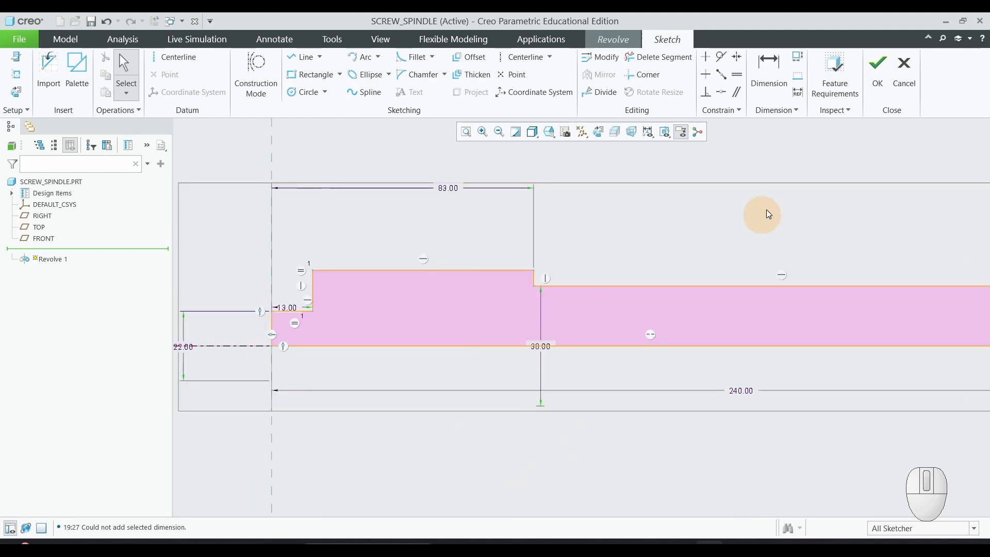
Dimension the height of the large head's upper edge from the centerline.
{"action": "left_click", "coordinate": [769, 67]}
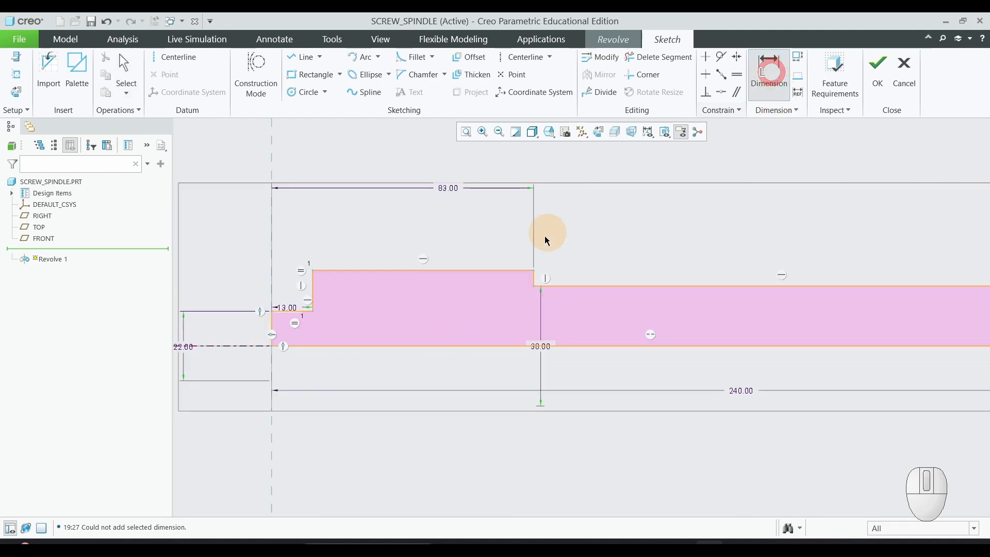
{"action": "left_click", "coordinate": [474, 269]}
{"action": "left_click", "coordinate": [461, 347]}
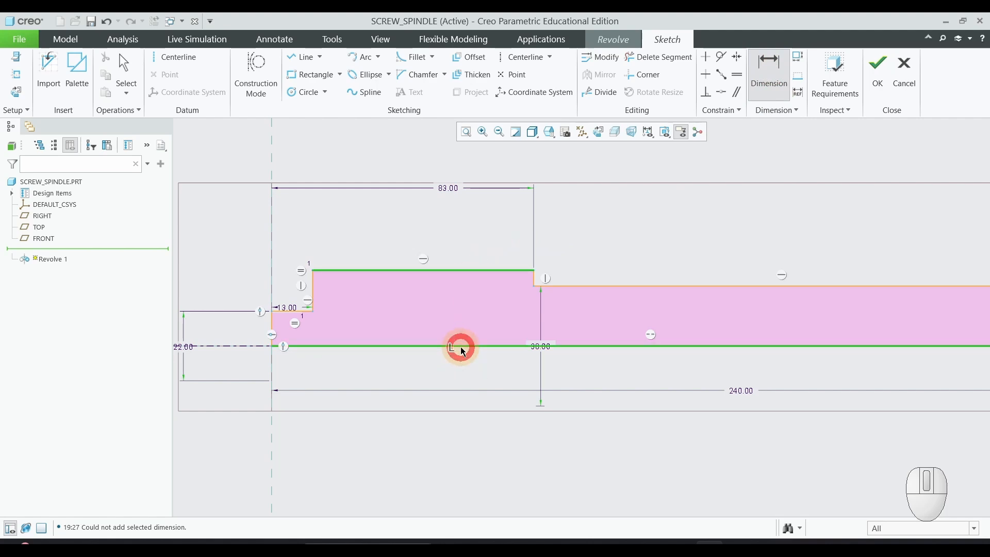
{"action": "middle_click", "coordinate": [237, 279]}
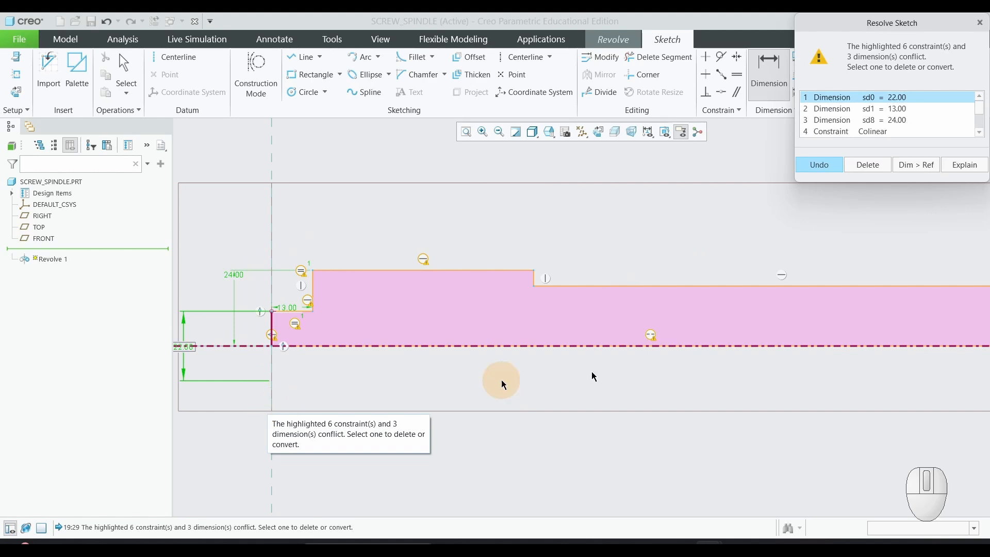
Resolve the sketch conflict by deleting the Equal lengths constraint.
{"action": "left_click", "coordinate": [979, 133]}
{"action": "left_click", "coordinate": [979, 133]}
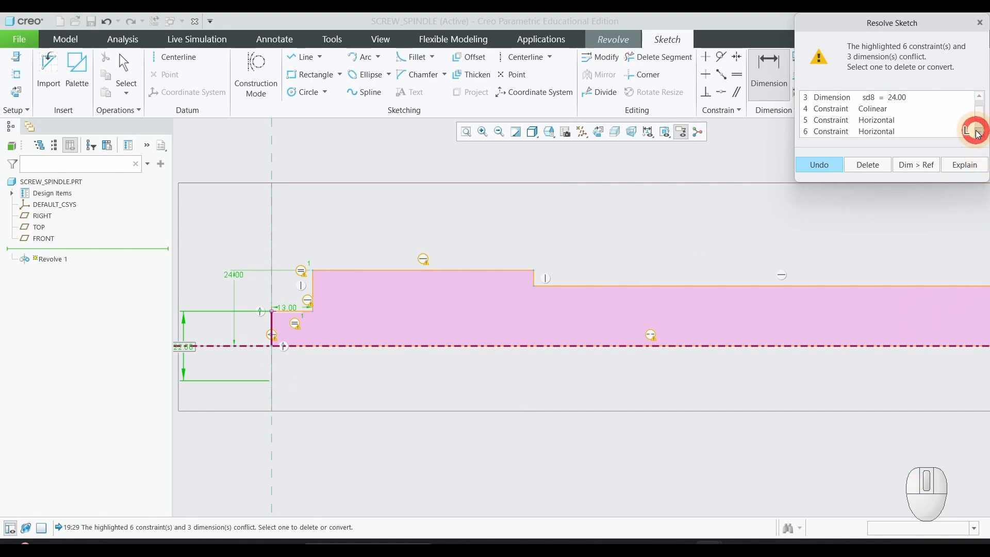
{"action": "left_click", "coordinate": [979, 133]}
{"action": "left_click", "coordinate": [979, 133]}
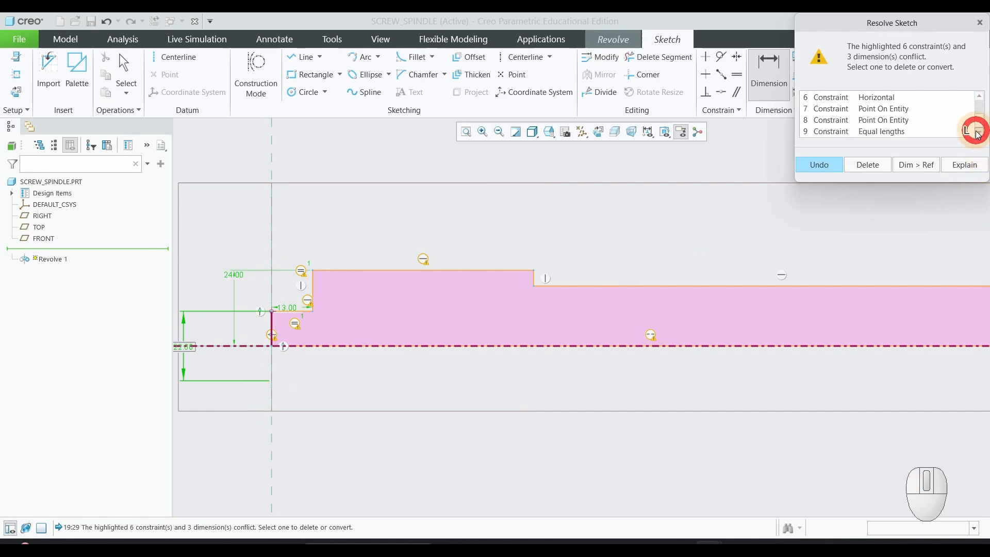
{"action": "left_click", "coordinate": [907, 133]}
{"action": "left_click", "coordinate": [866, 166]}
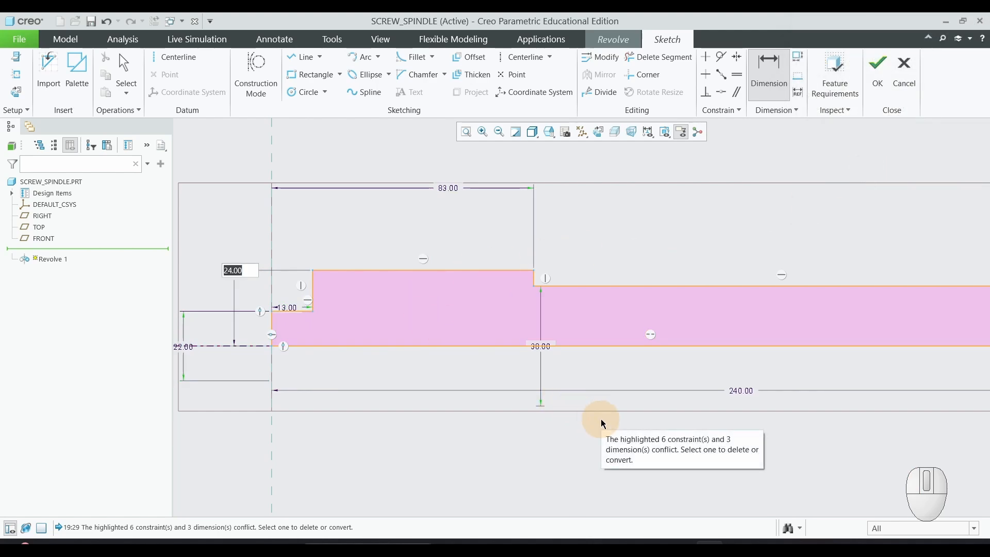
Check the head diameter in the PDF drawing and set the head's radius dimension to 65/2.
{"action": "key", "text": "alt+Tab"}
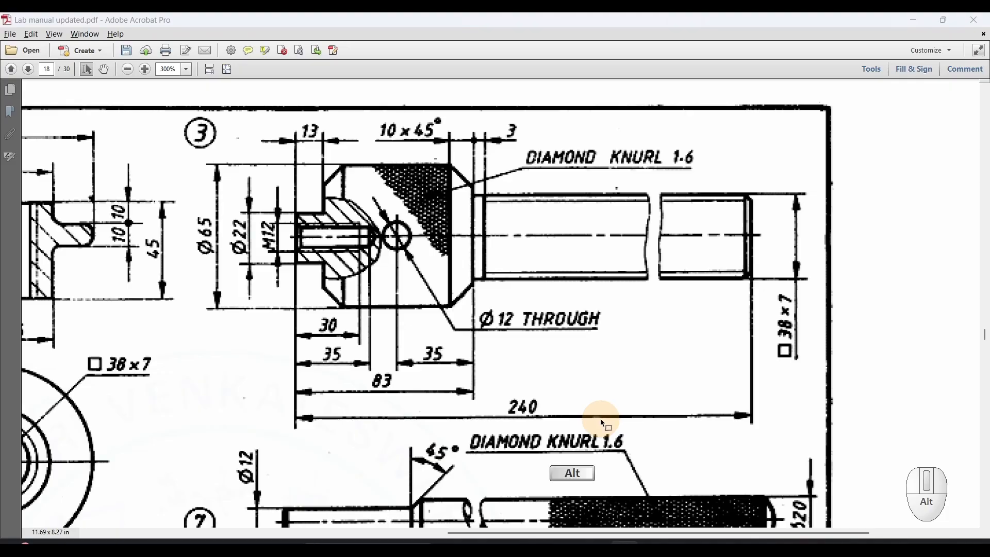
{"action": "key", "text": "alt+Tab"}
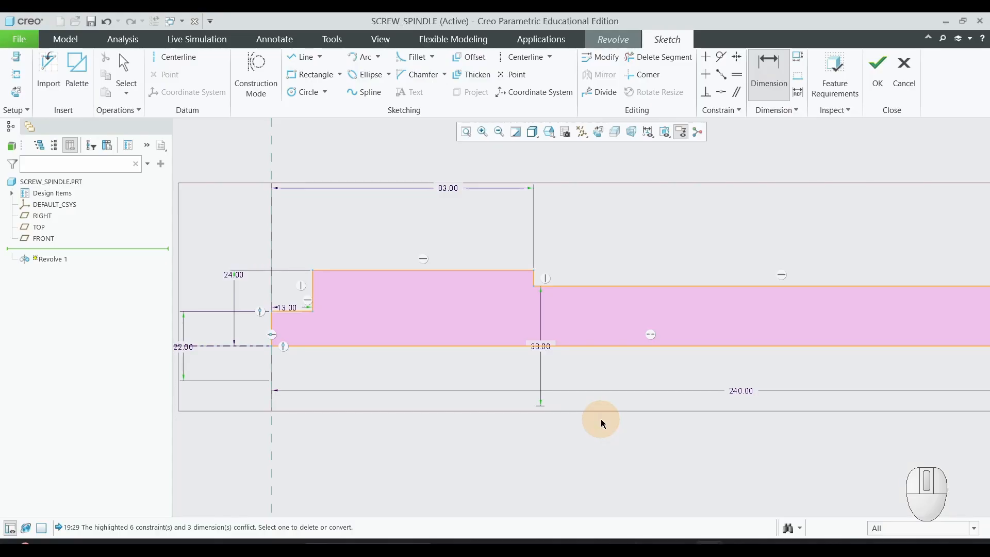
{"action": "double_click", "coordinate": [233, 279]}
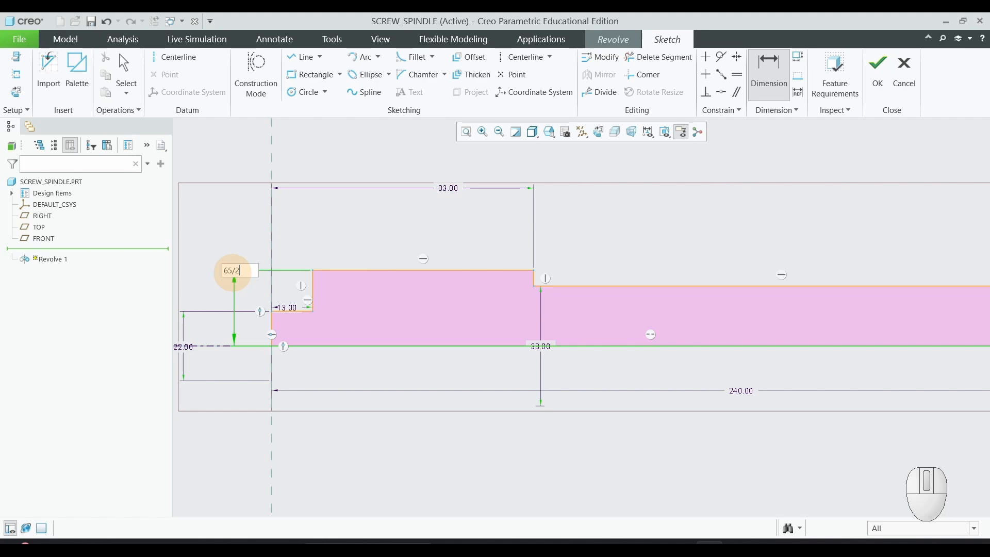
{"action": "key", "text": "Return"}
{"action": "scroll", "coordinate": [586, 457], "scroll_direction": "up", "scroll_amount": 3}
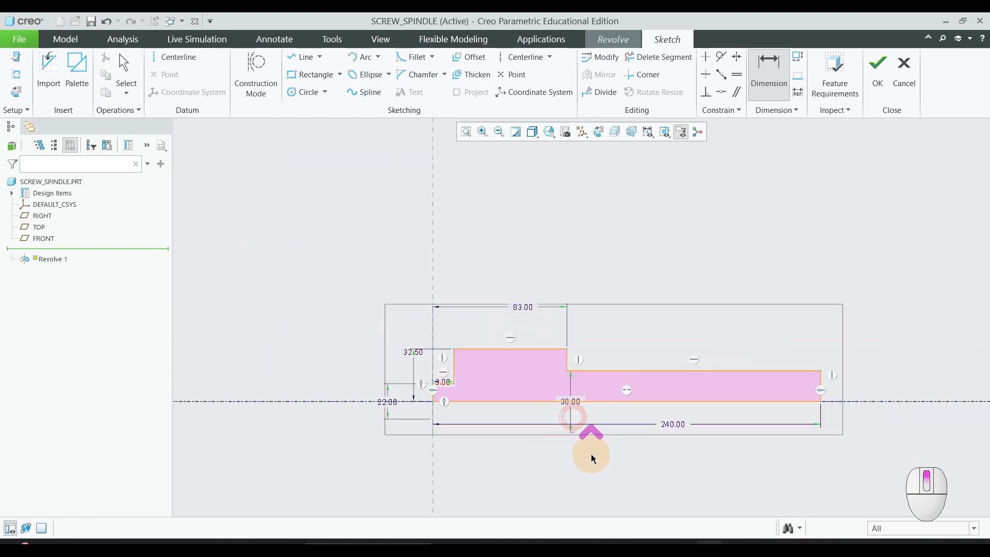
{"action": "scroll", "coordinate": [721, 471], "scroll_direction": "down", "scroll_amount": 2}
{"action": "scroll", "coordinate": [408, 428], "scroll_direction": "down", "scroll_amount": 1}
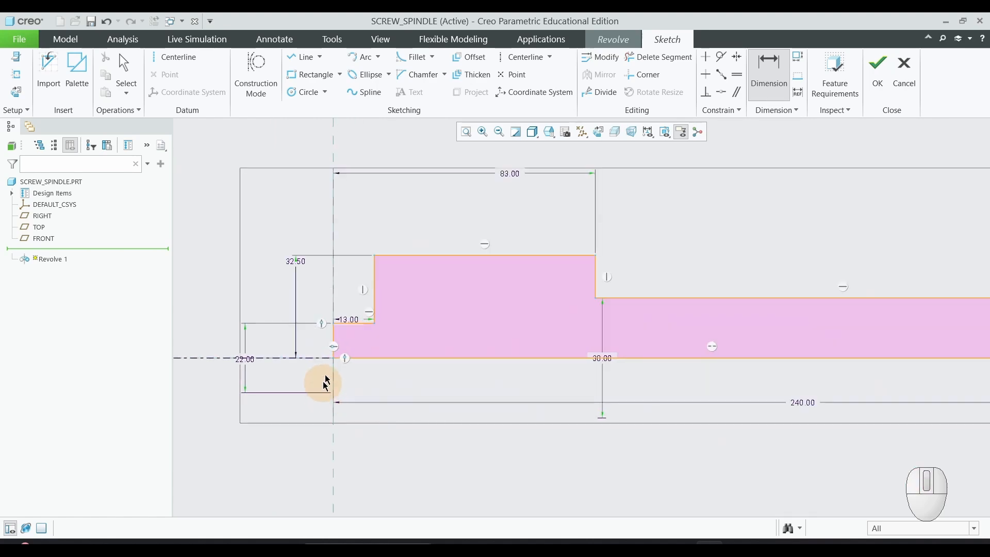
{"action": "scroll", "coordinate": [477, 348], "scroll_direction": "up", "scroll_amount": 1}
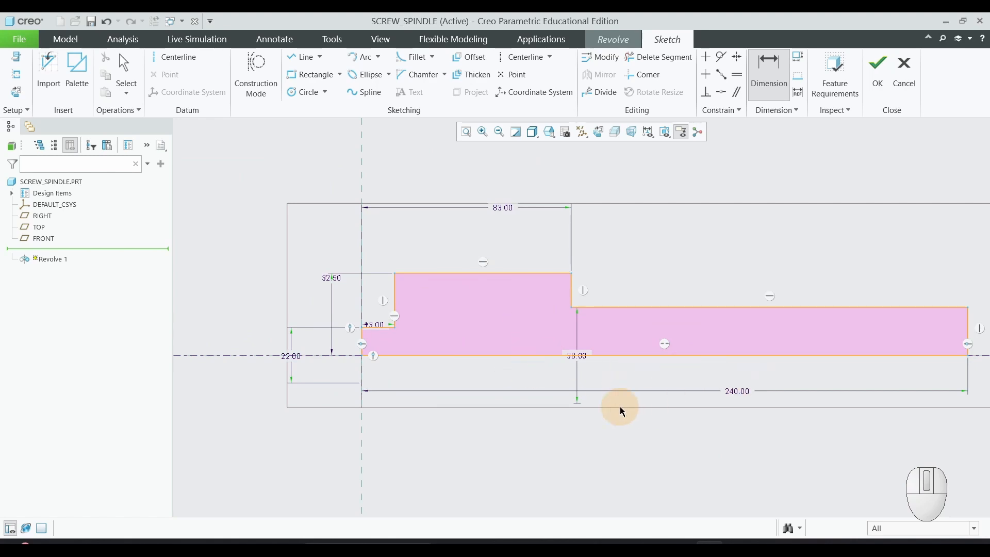
Compare the profile with the PDF drawing, finish the sketch and complete the 360° solid revolve about the internal centerline.
{"action": "key", "text": "alt+Tab"}
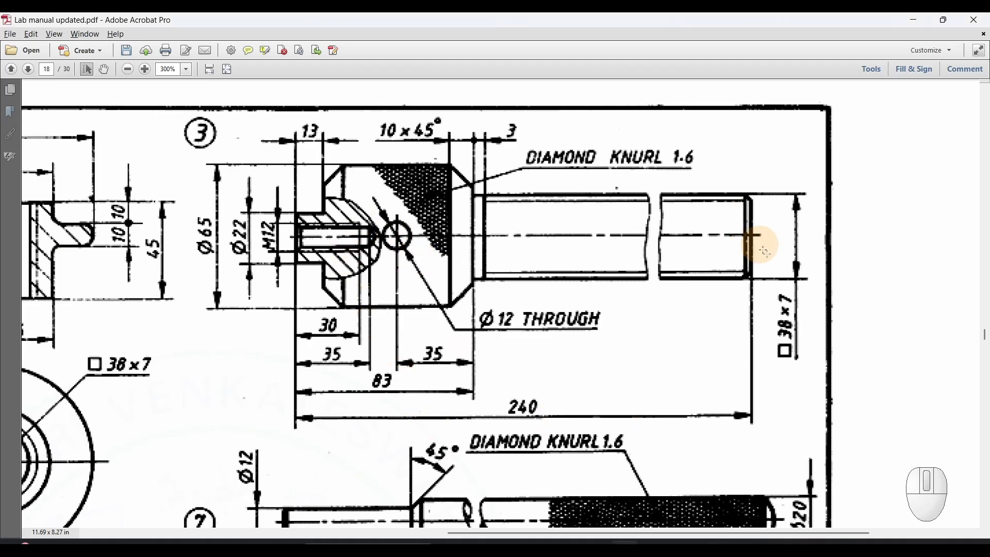
{"action": "key", "text": "alt+Tab"}
{"action": "scroll", "coordinate": [508, 351], "scroll_direction": "up", "scroll_amount": 2}
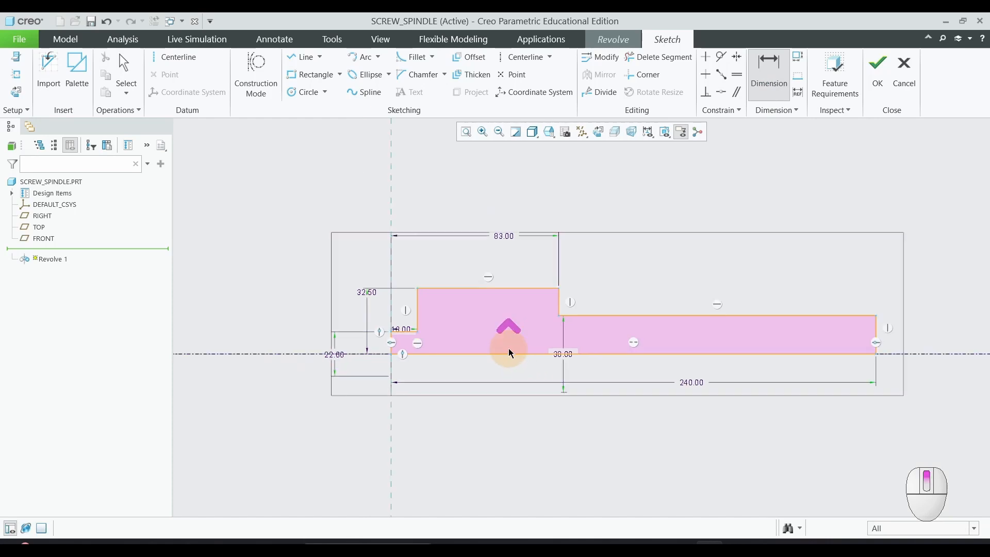
{"action": "scroll", "coordinate": [736, 379], "scroll_direction": "down", "scroll_amount": 1}
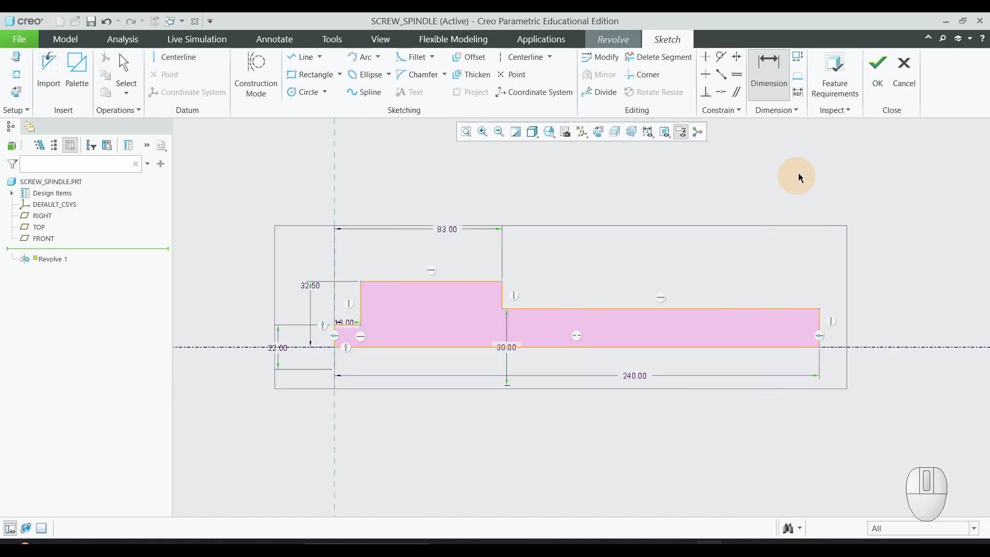
{"action": "left_click", "coordinate": [878, 84]}
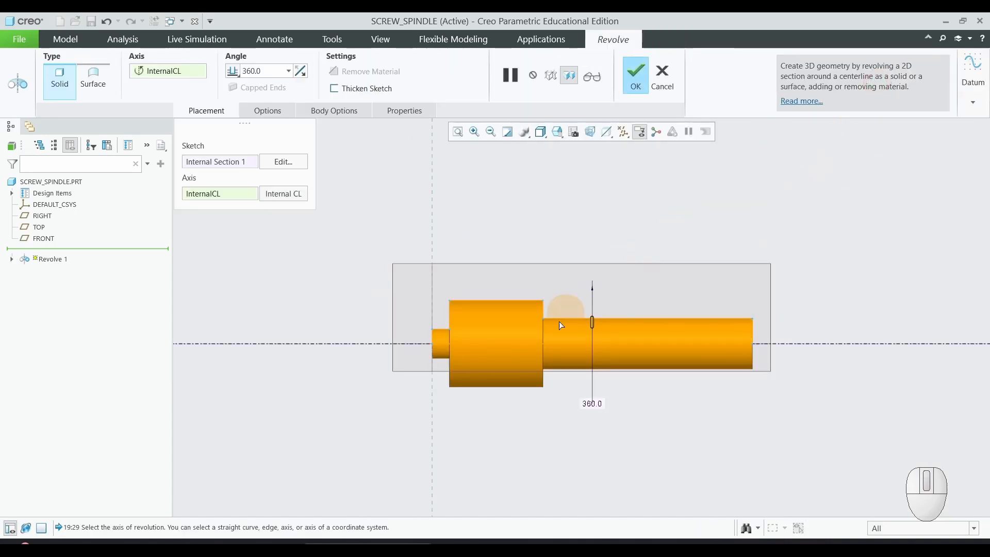
{"action": "mouse_move", "coordinate": [531, 440]}
{"action": "middle_mouse_down"}
{"action": "mouse_move", "coordinate": [537, 375]}
{"action": "mouse_move", "coordinate": [586, 398]}
{"action": "mouse_move", "coordinate": [495, 393]}
{"action": "mouse_move", "coordinate": [549, 399]}
{"action": "mouse_move", "coordinate": [532, 416]}
{"action": "middle_mouse_up"}
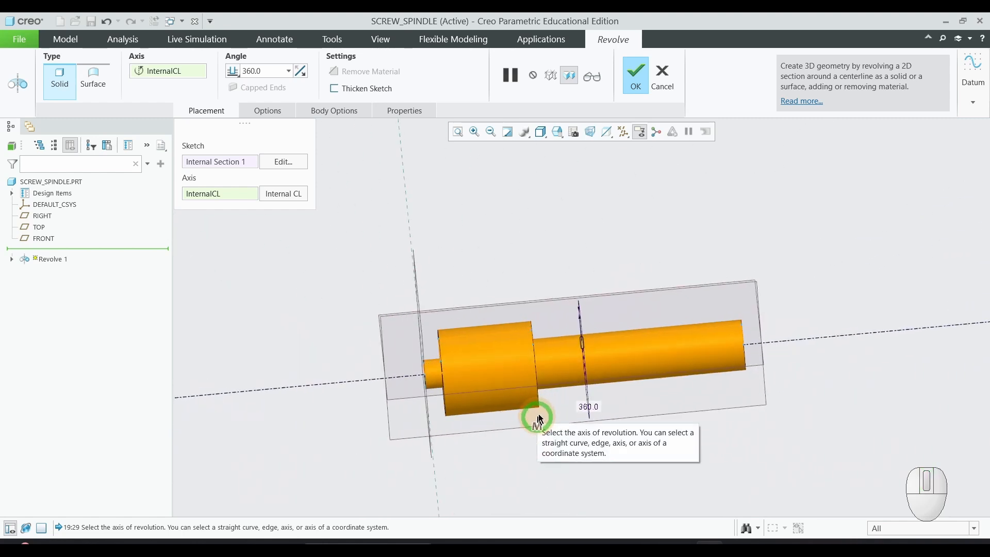
{"action": "left_click", "coordinate": [639, 80]}
{"action": "left_click", "coordinate": [453, 261]}
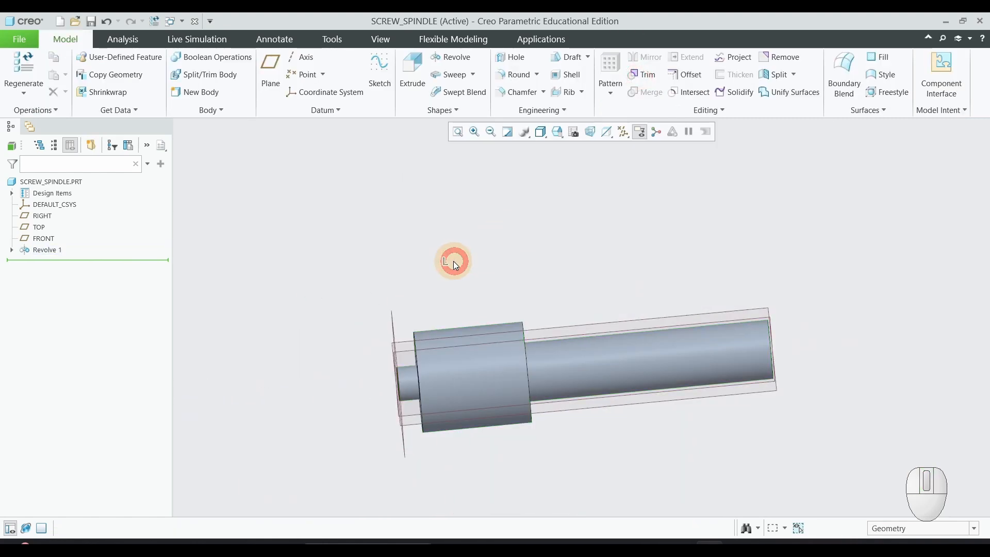
Check the head's bevel in the PDF drawing and set up an edge chamfer with the 45 x D scheme and a distance of 10.
{"action": "key", "text": "alt+Tab"}
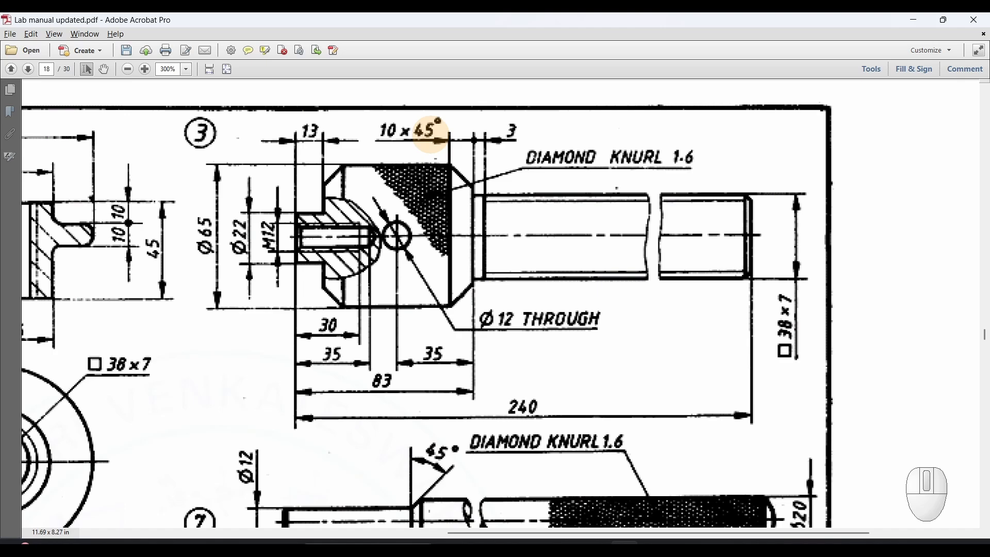
{"action": "key", "text": "alt+Tab"}
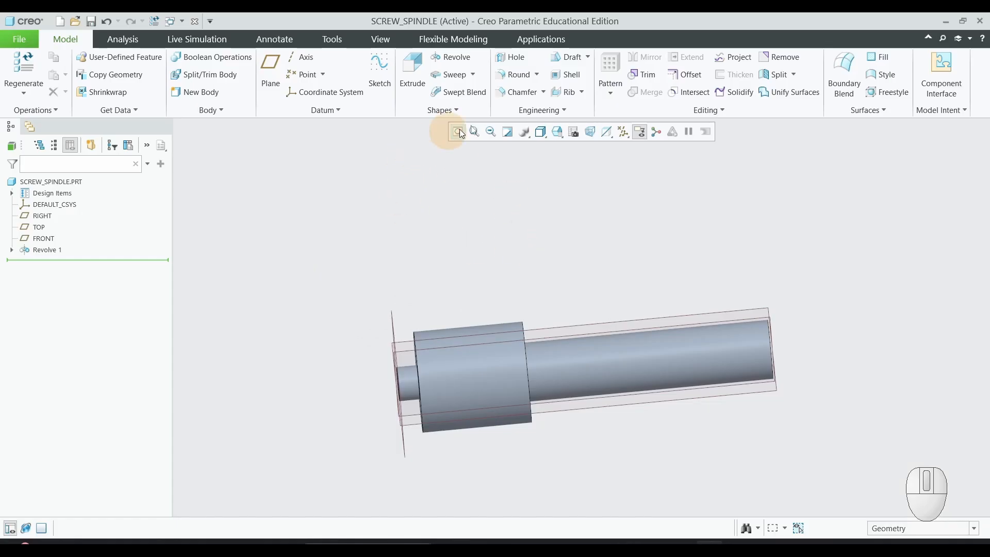
{"action": "left_click", "coordinate": [526, 91]}
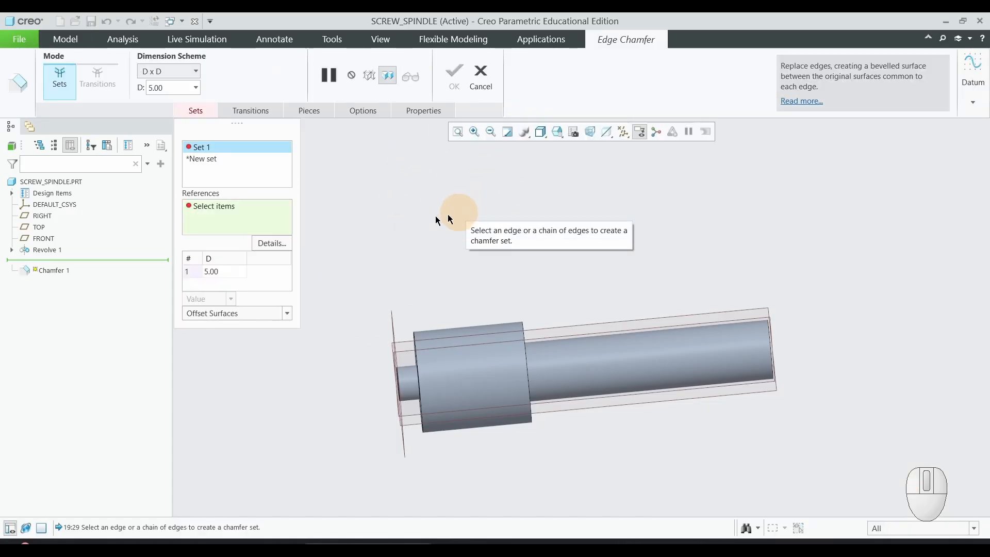
{"action": "left_click", "coordinate": [195, 71]}
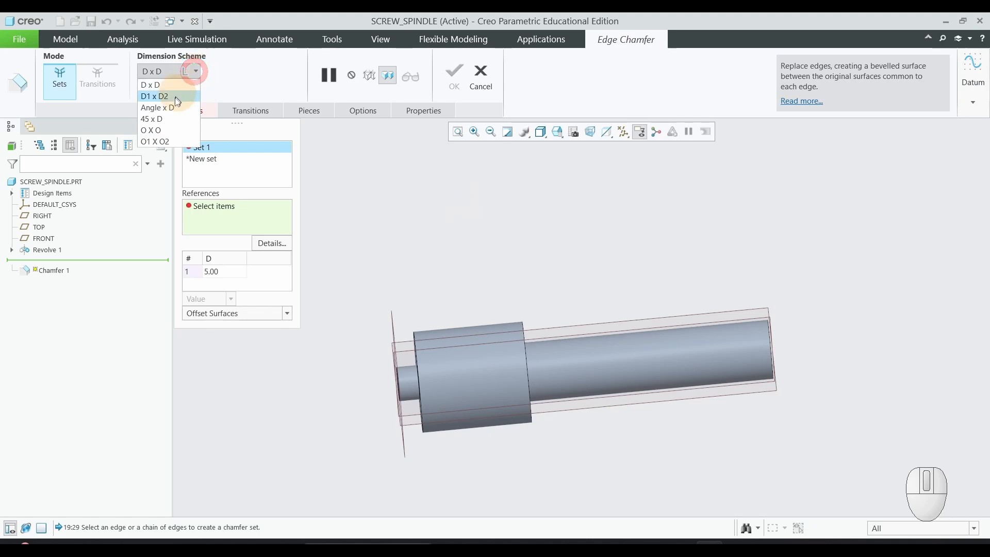
{"action": "left_click", "coordinate": [165, 122]}
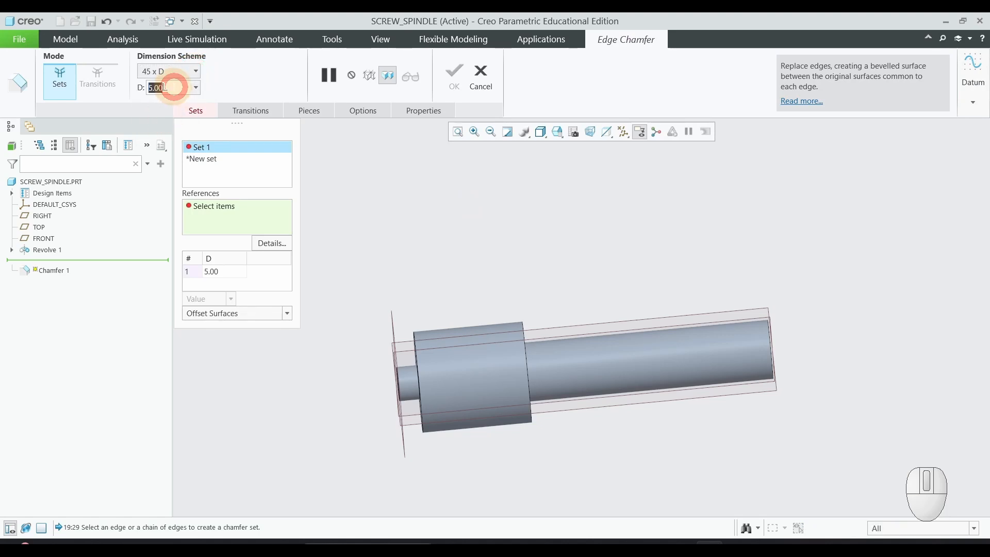
{"action": "type", "text": "10"}
{"action": "key", "text": "Return"}
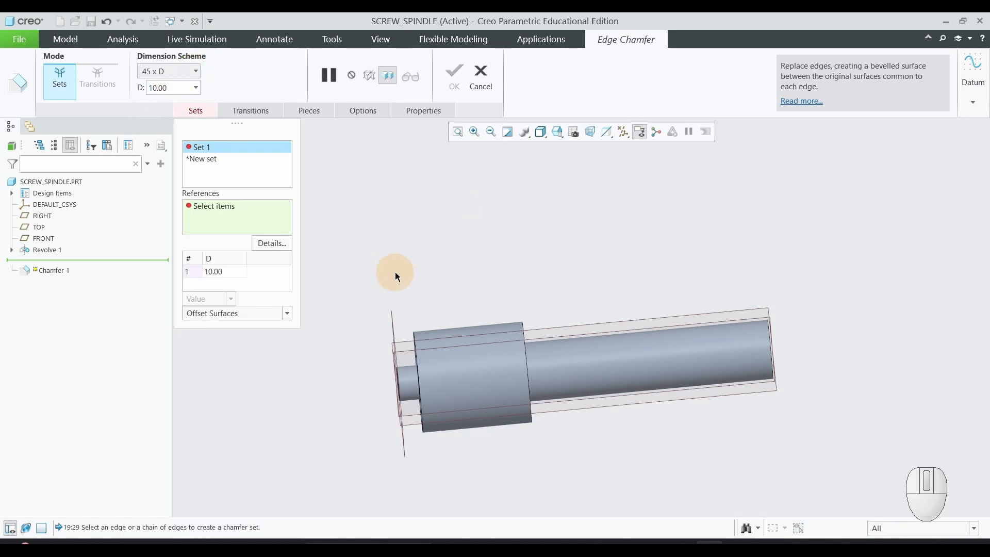
Apply the chamfer to both outer circular edges of the large head and complete the feature.
{"action": "scroll", "coordinate": [421, 294], "scroll_direction": "down", "scroll_amount": 2}
{"action": "scroll", "coordinate": [422, 294], "scroll_direction": "down", "scroll_amount": 2}
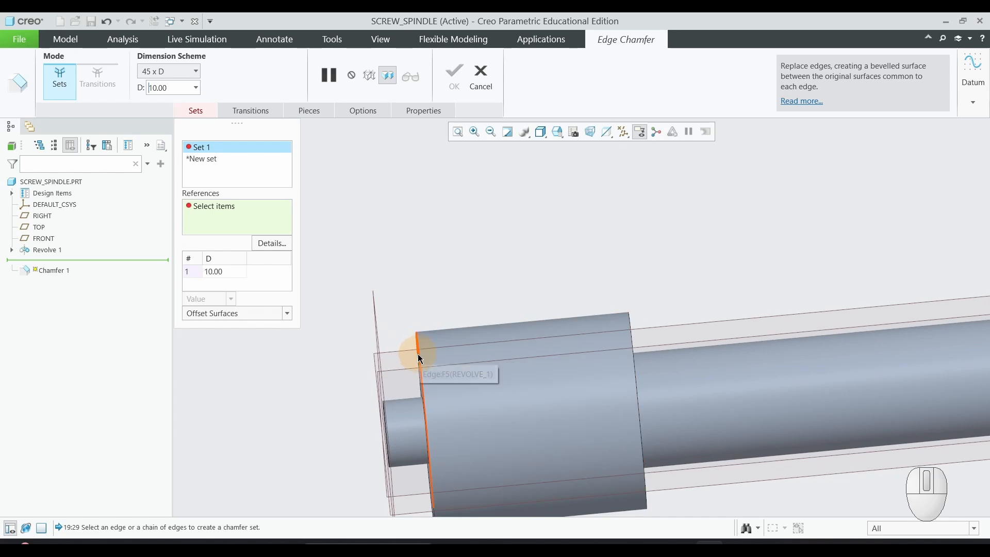
{"action": "left_click", "coordinate": [420, 354]}
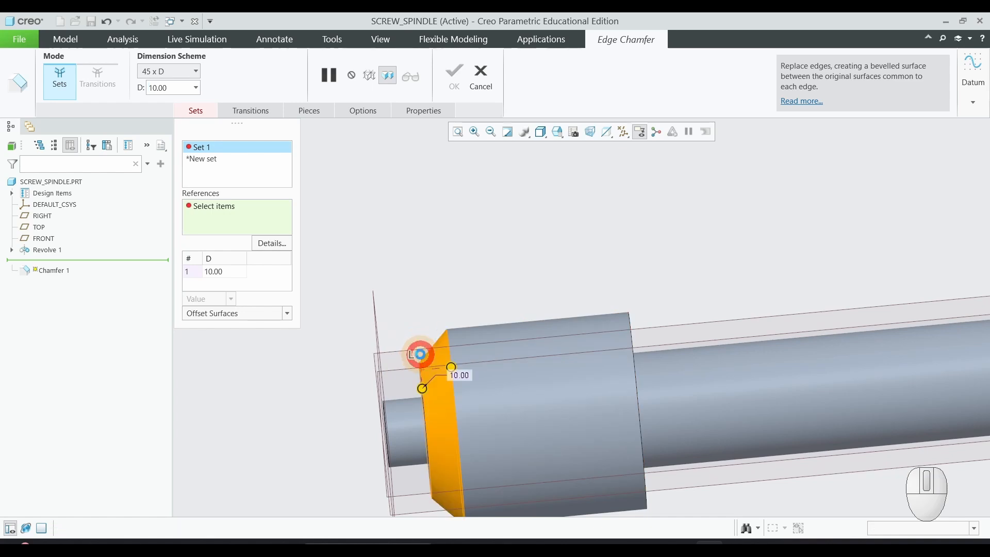
{"action": "left_click", "coordinate": [632, 331], "text": "ctrl"}
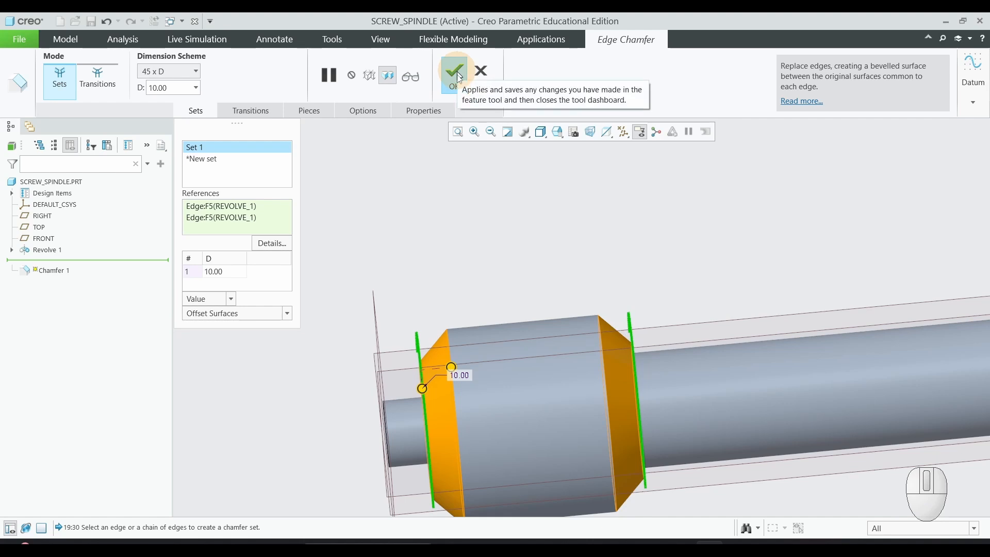
{"action": "left_click", "coordinate": [454, 93]}
{"action": "left_click", "coordinate": [361, 246]}
{"action": "scroll", "coordinate": [302, 287], "scroll_direction": "up", "scroll_amount": 3}
{"action": "scroll", "coordinate": [416, 393], "scroll_direction": "down", "scroll_amount": 2}
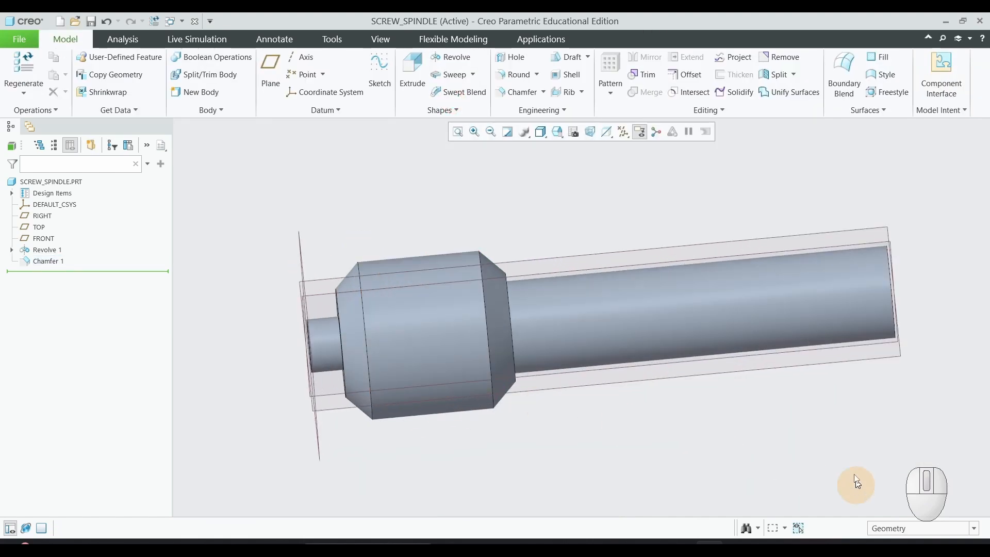
Check the shaft end in the PDF drawing and chamfer the shaft's free end edge with the 45 x D scheme at a distance of 2.
{"action": "key", "text": "alt+Tab"}
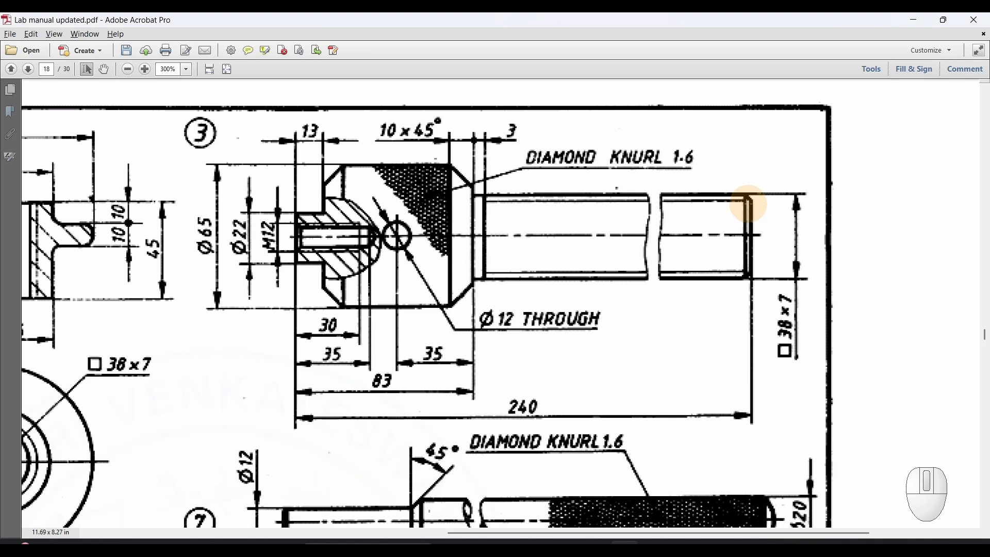
{"action": "key", "text": "alt+Tab"}
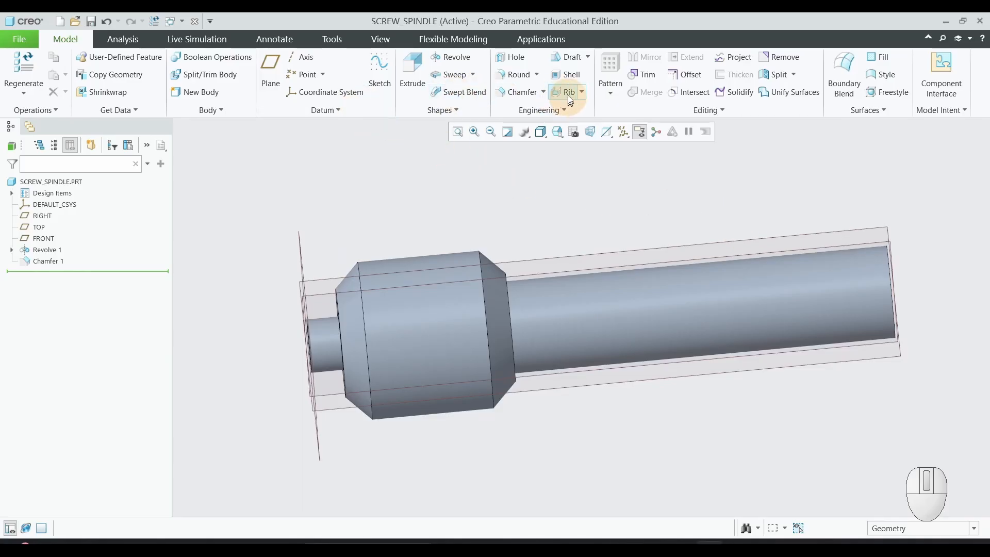
{"action": "left_click", "coordinate": [529, 93]}
{"action": "scroll", "coordinate": [836, 261], "scroll_direction": "down", "scroll_amount": 3}
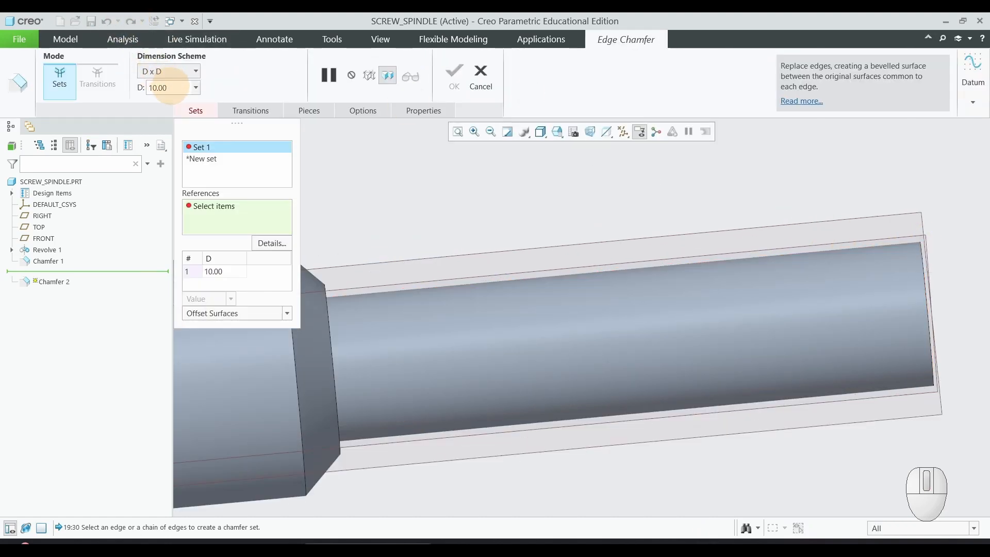
{"action": "left_click", "coordinate": [175, 72]}
{"action": "left_click", "coordinate": [151, 114]}
{"action": "left_click", "coordinate": [161, 88]}
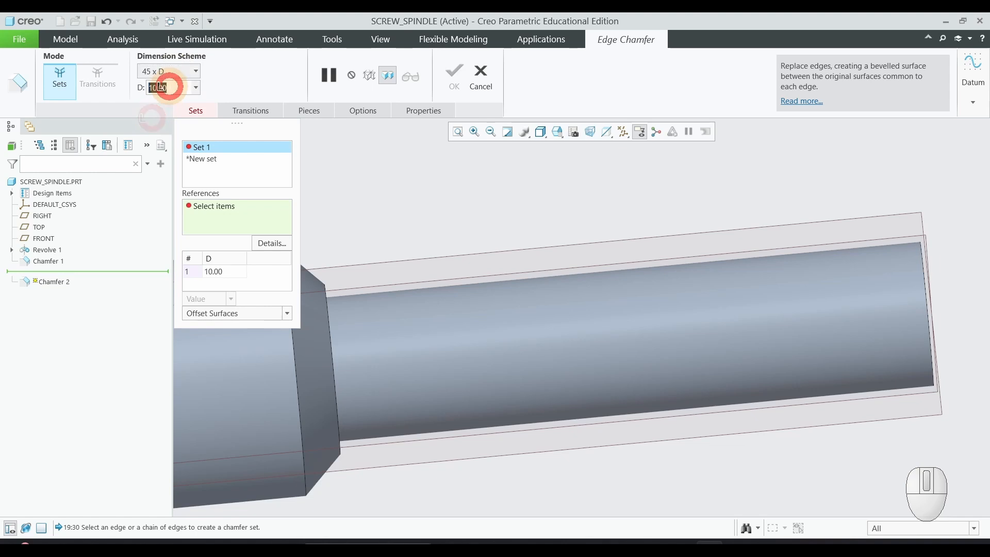
{"action": "type", "text": "2"}
{"action": "key", "text": "Return"}
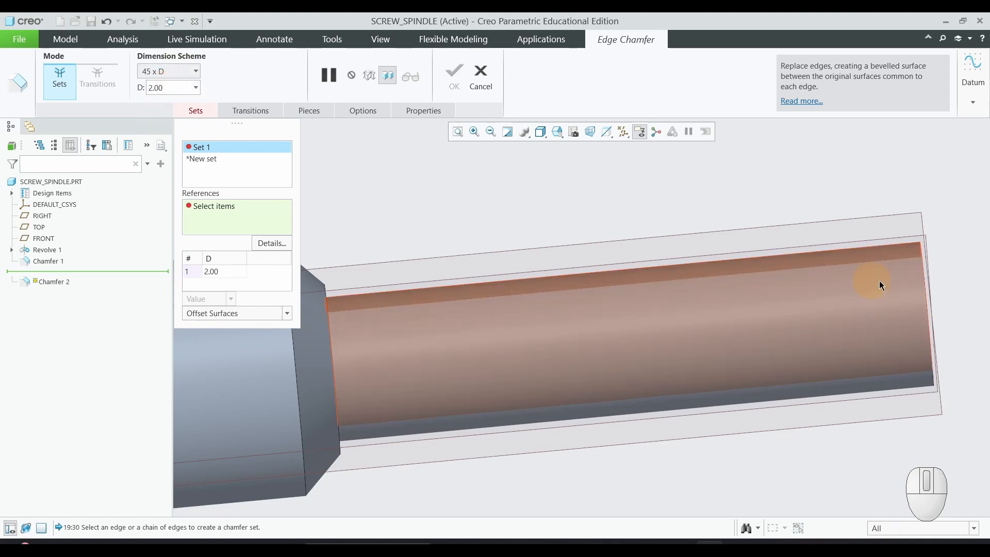
{"action": "left_click", "coordinate": [923, 274]}
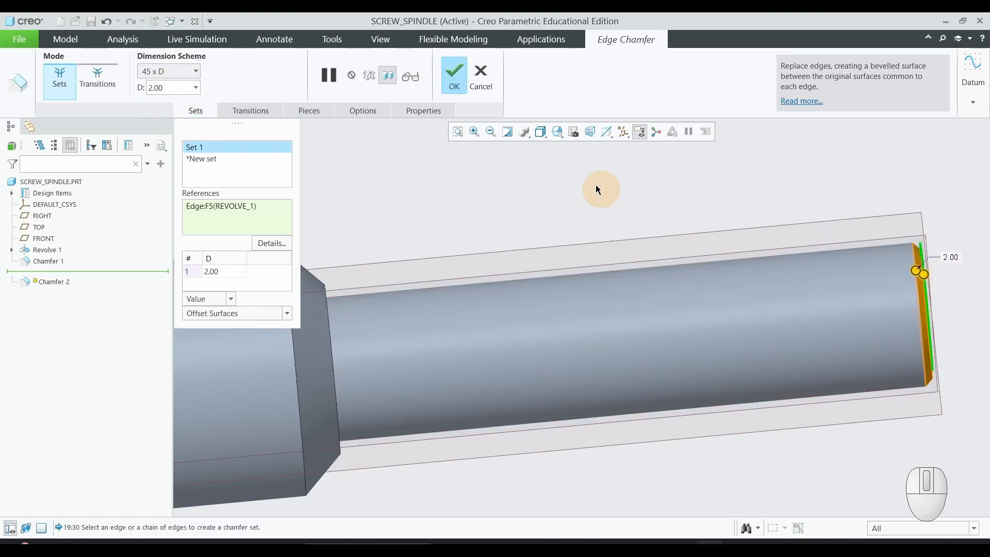
{"action": "left_click", "coordinate": [454, 77]}
{"action": "scroll", "coordinate": [433, 212], "scroll_direction": "up", "scroll_amount": 3}
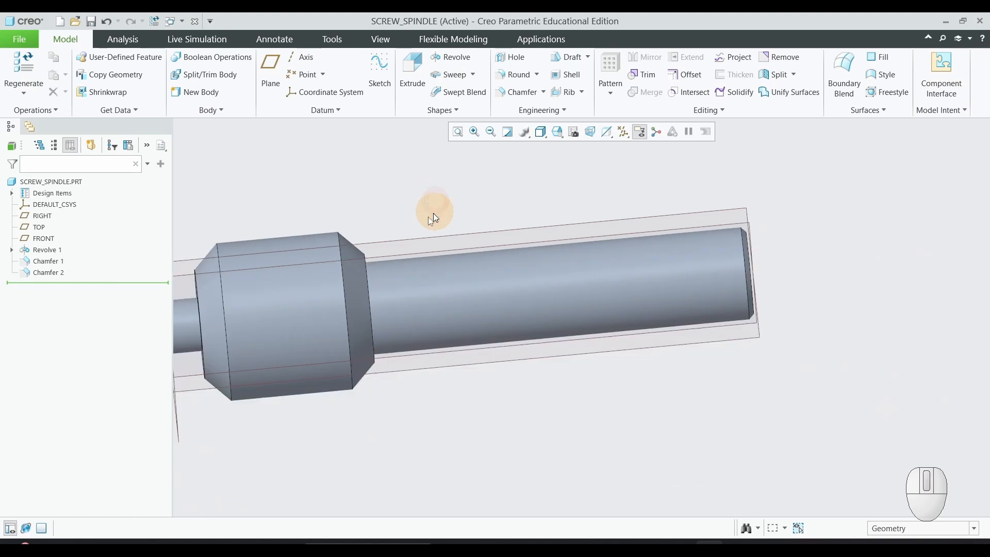
Consult the PDF drawing, then start an extrude sketch on the FRONT plane and orient the view parallel to the screen.
{"action": "scroll", "coordinate": [251, 225], "scroll_direction": "down", "scroll_amount": 2}
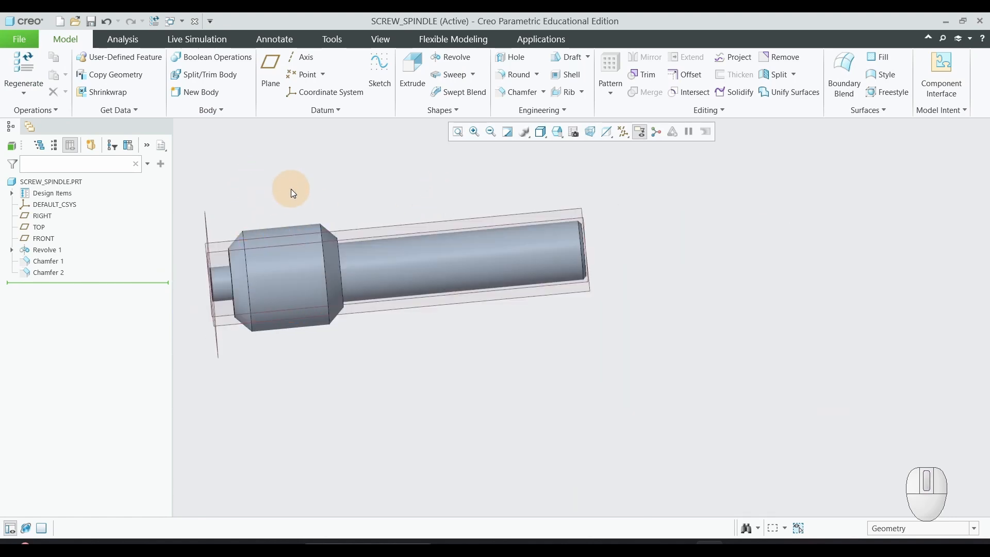
{"action": "key", "text": "alt+Tab"}
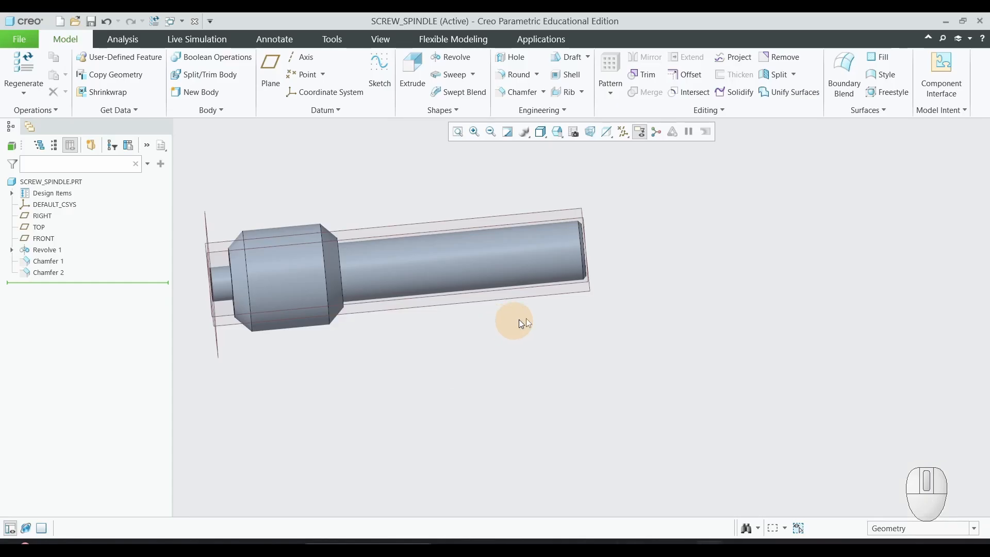
{"action": "middle_click_drag", "start_coordinate": [526, 318], "coordinate": [572, 311]}
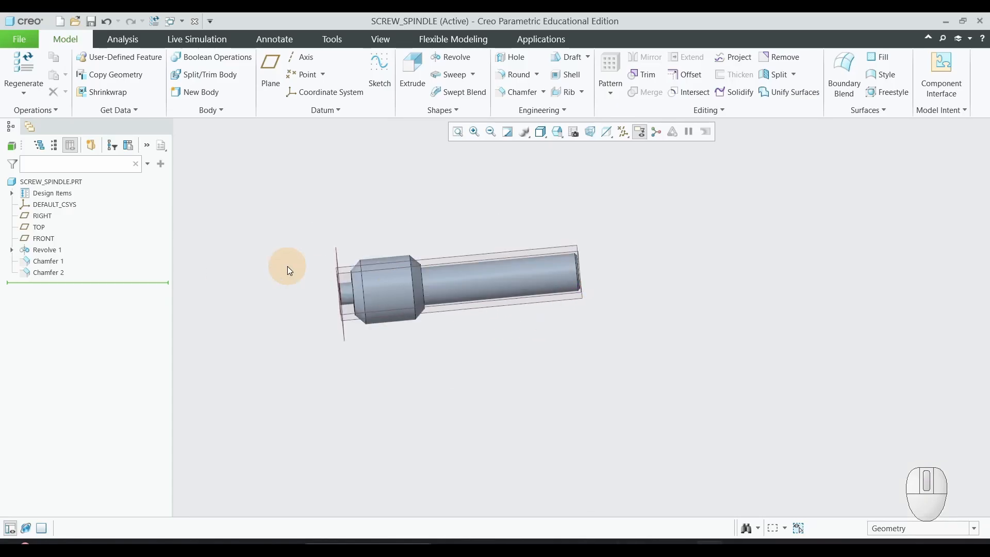
{"action": "left_click", "coordinate": [411, 72]}
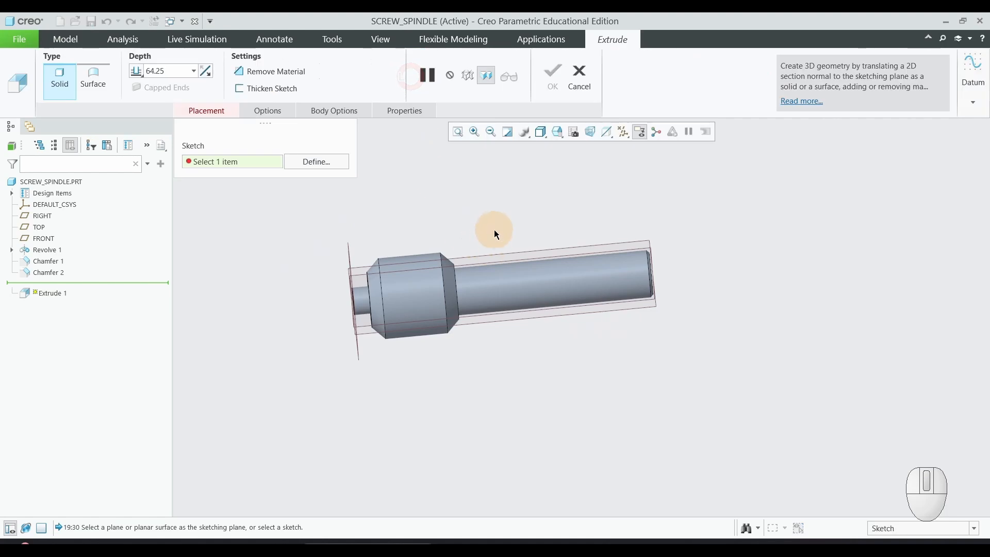
{"action": "scroll", "coordinate": [494, 230], "scroll_direction": "down", "scroll_amount": 2}
{"action": "middle_click_drag", "start_coordinate": [495, 232], "coordinate": [491, 249]}
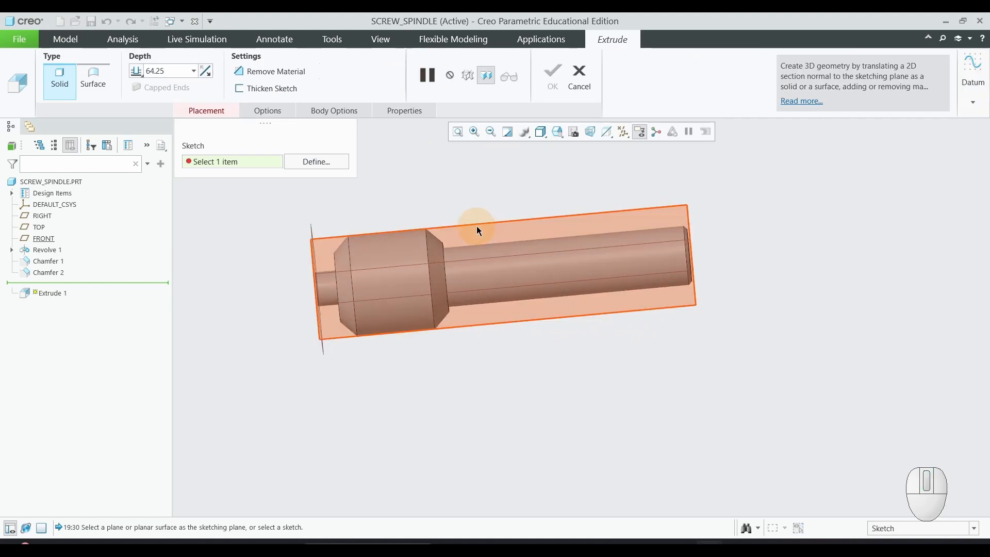
{"action": "left_click", "coordinate": [477, 227]}
{"action": "left_click", "coordinate": [12, 92]}
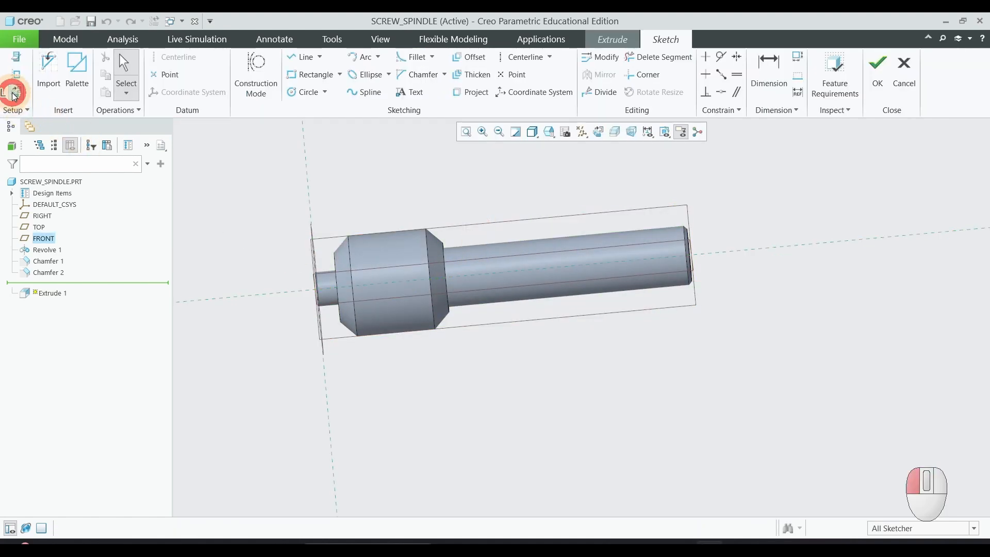
Sketch a circle about 20 in diameter inside the large head, centered on the spindle axis about 45 from the small end.
{"action": "left_click", "coordinate": [304, 92]}
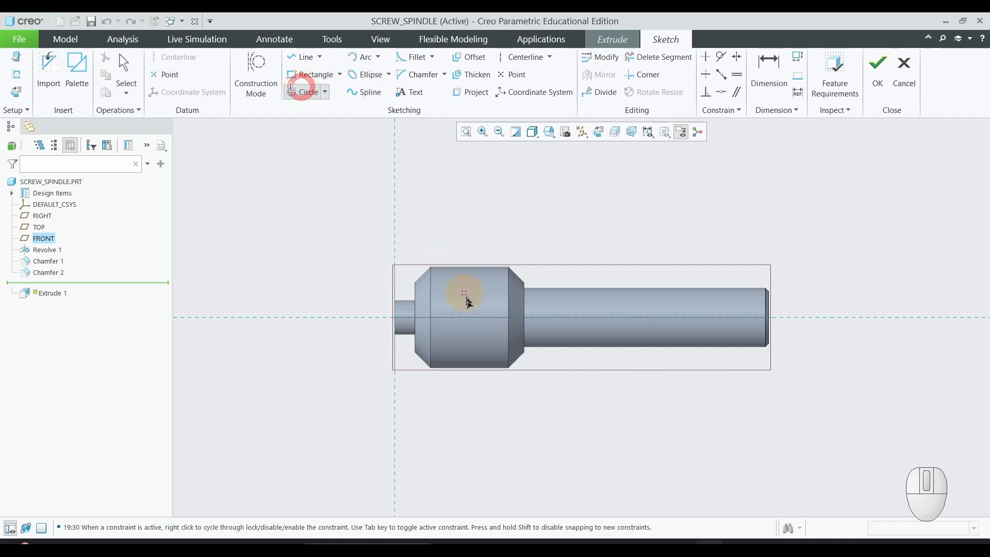
{"action": "scroll", "coordinate": [468, 314], "scroll_direction": "up", "scroll_amount": 1}
{"action": "left_click", "coordinate": [464, 318]}
{"action": "left_click", "coordinate": [471, 297]}
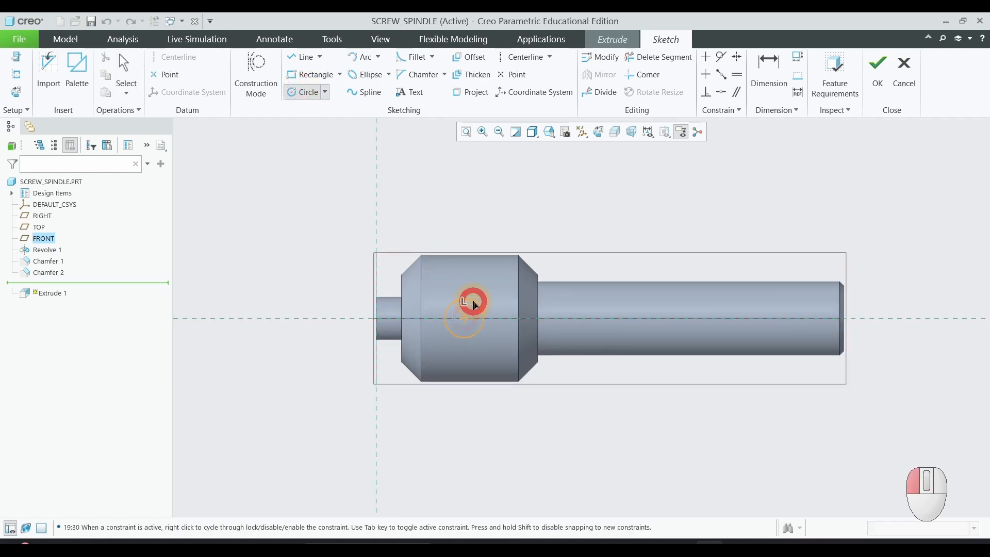
{"action": "middle_click", "coordinate": [590, 261]}
{"action": "scroll", "coordinate": [479, 354], "scroll_direction": "down", "scroll_amount": 1}
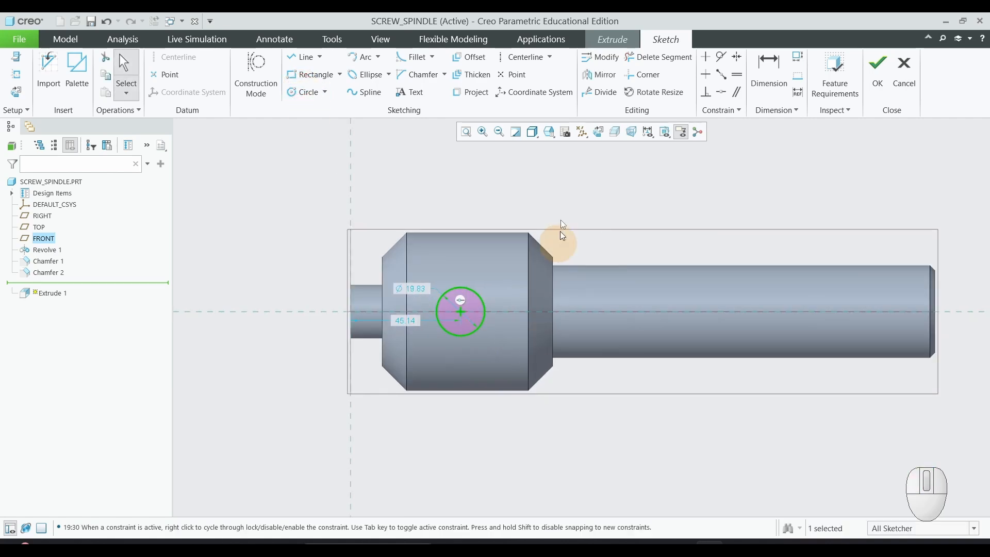
Dimension the circle's center 35 from the head's end face on the shaft side.
{"action": "left_click", "coordinate": [781, 83]}
{"action": "scroll", "coordinate": [478, 351], "scroll_direction": "down", "scroll_amount": 1}
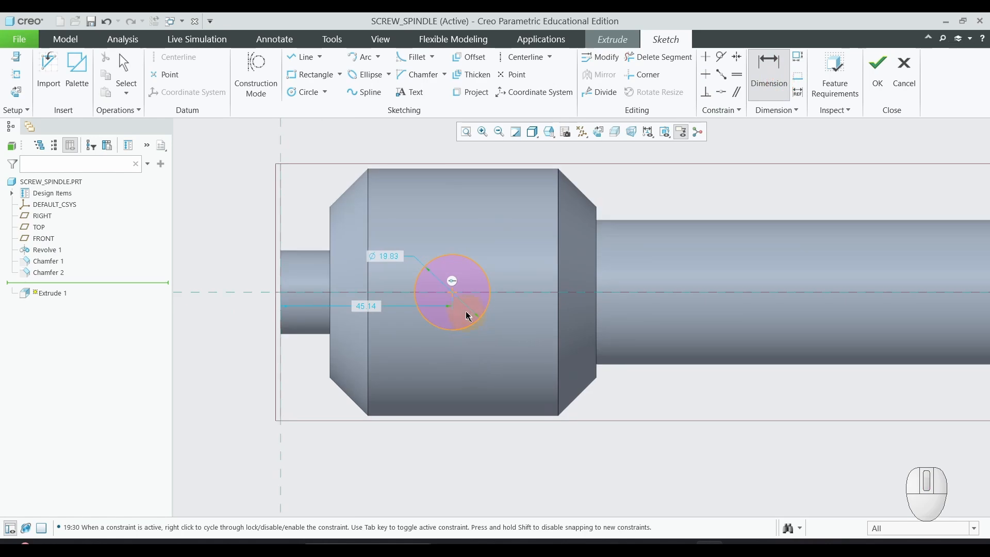
{"action": "left_click", "coordinate": [453, 292]}
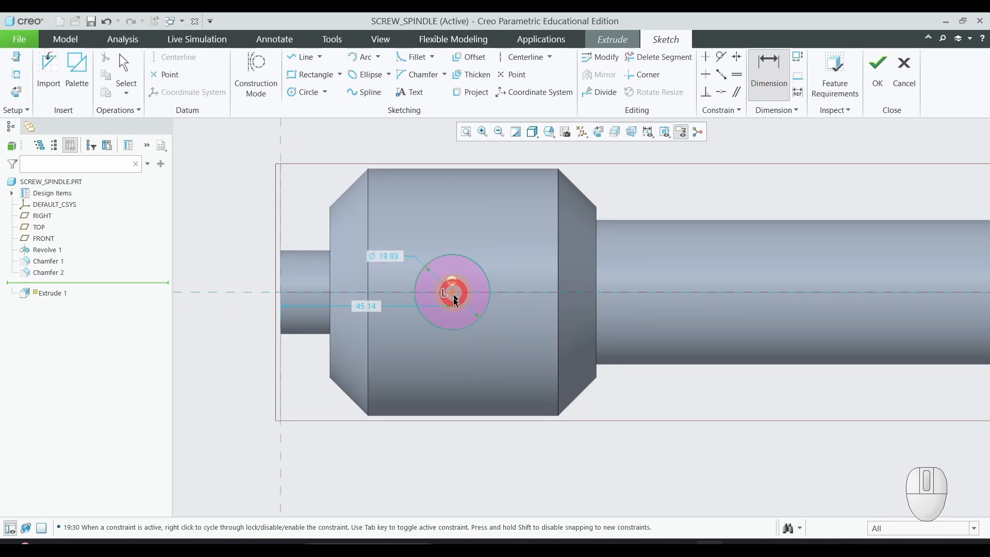
{"action": "left_click", "coordinate": [596, 268]}
{"action": "middle_click", "coordinate": [509, 464]}
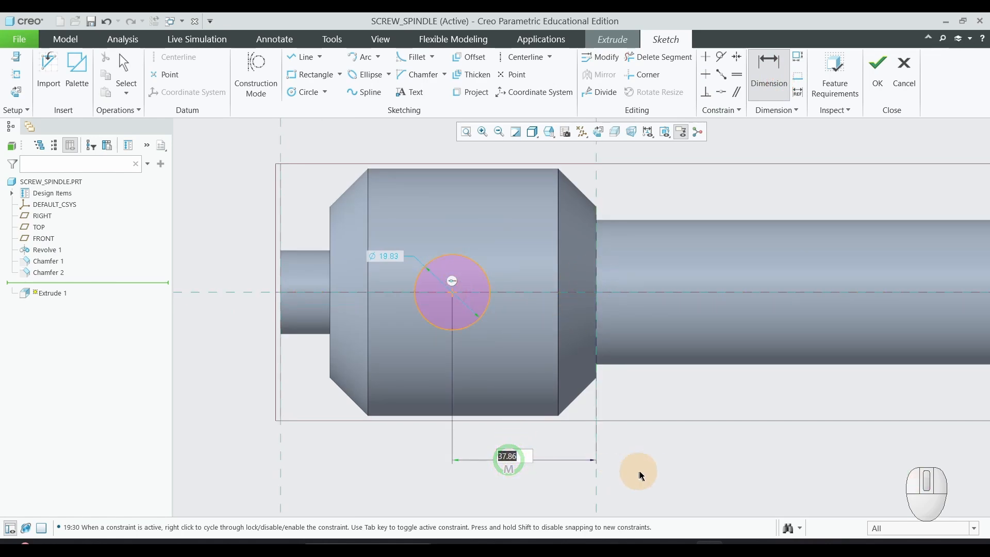
{"action": "type", "text": "35"}
{"action": "key", "text": "Return"}
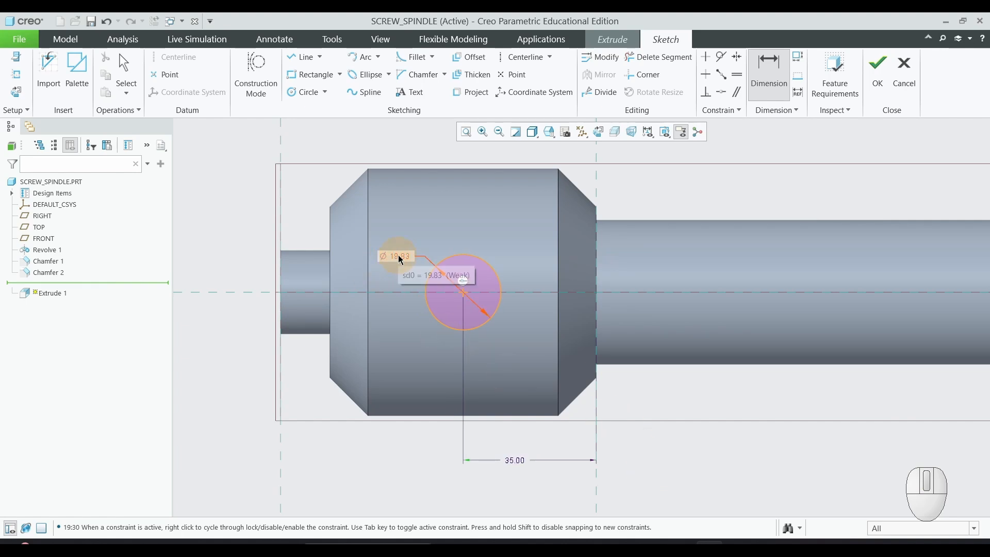
Set the circle's diameter to 12 and finish the sketch.
{"action": "double_click", "coordinate": [386, 264]}
{"action": "type", "text": "12"}
{"action": "key", "text": "Return"}
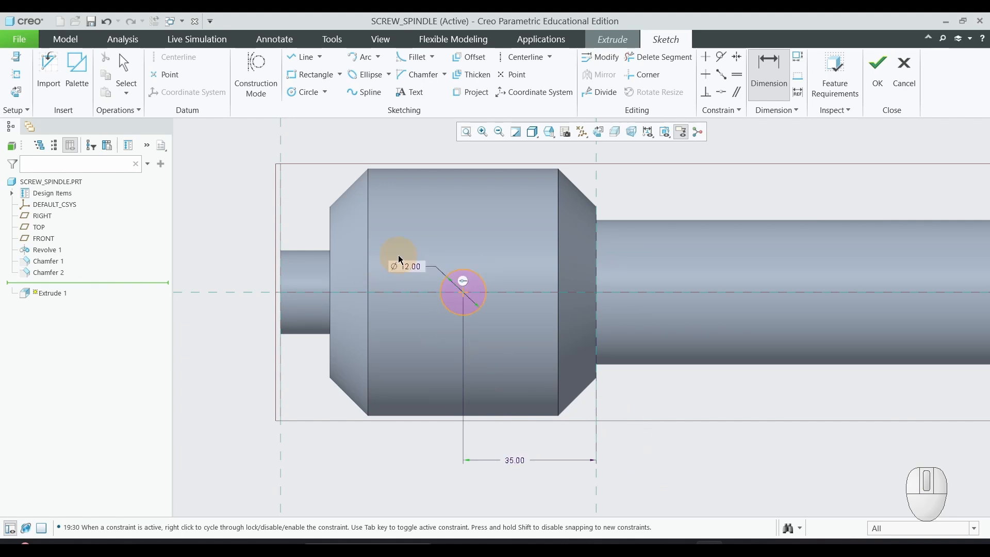
{"action": "left_click", "coordinate": [876, 73]}
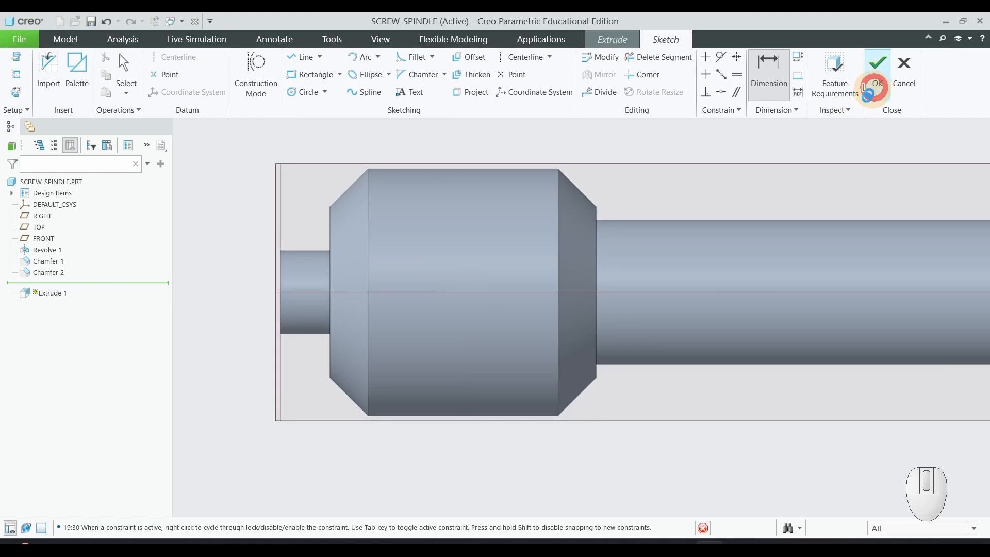
Cut the circle through the spindle head as a symmetric material-removing extrusion about 105 deep and complete the feature.
{"action": "mouse_move", "coordinate": [579, 228]}
{"action": "middle_mouse_down"}
{"action": "mouse_move", "coordinate": [574, 290]}
{"action": "mouse_move", "coordinate": [597, 221]}
{"action": "middle_mouse_up"}
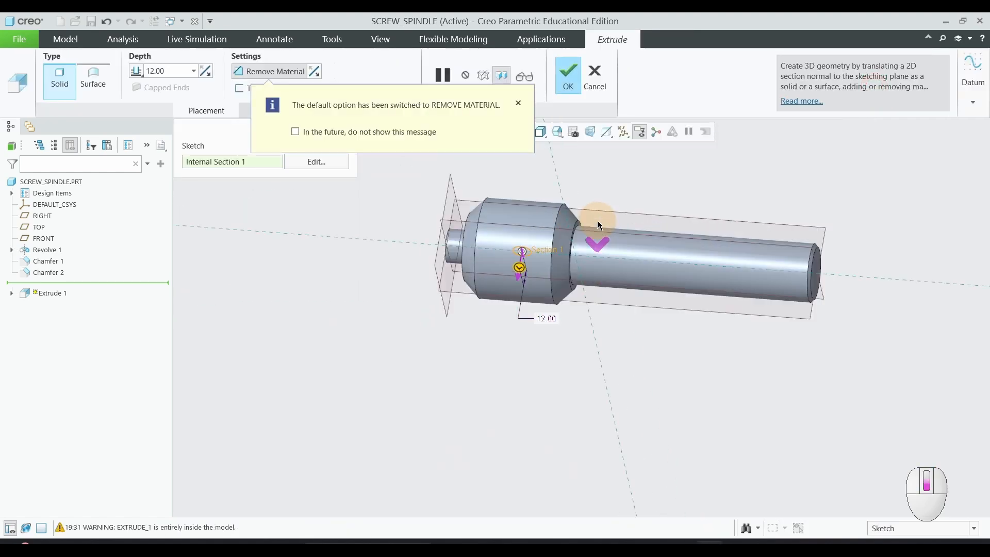
{"action": "left_click", "coordinate": [136, 72]}
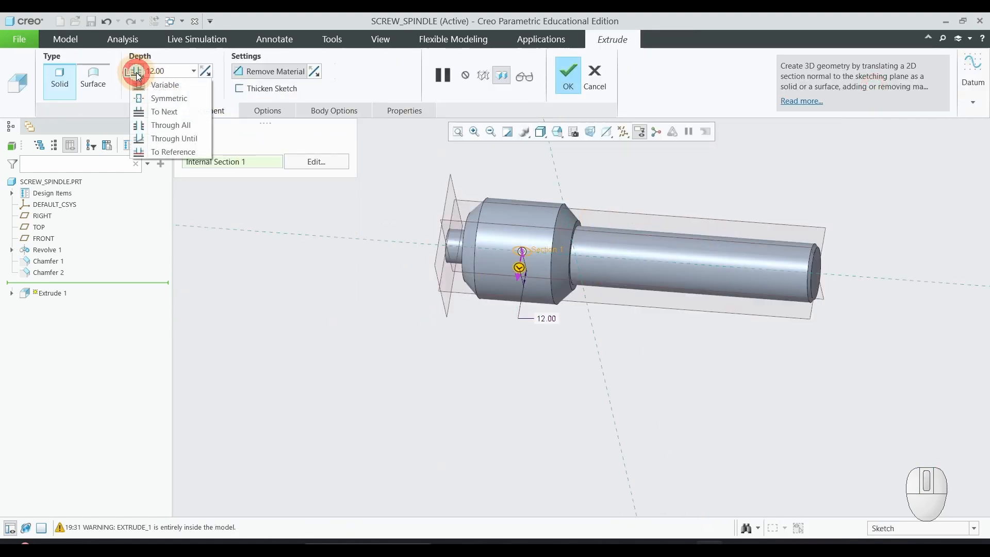
{"action": "left_click", "coordinate": [161, 98]}
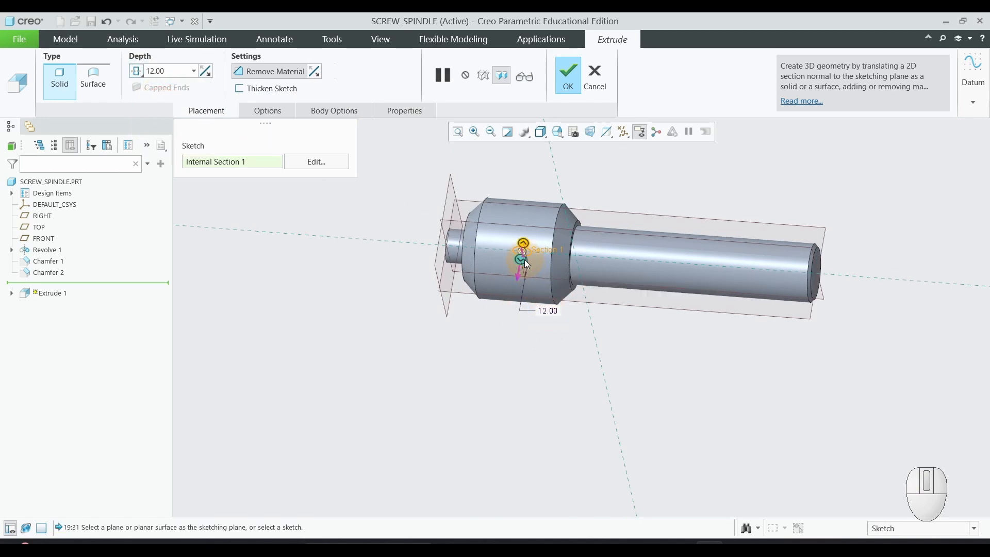
{"action": "left_click_drag", "start_coordinate": [522, 260], "coordinate": [509, 323]}
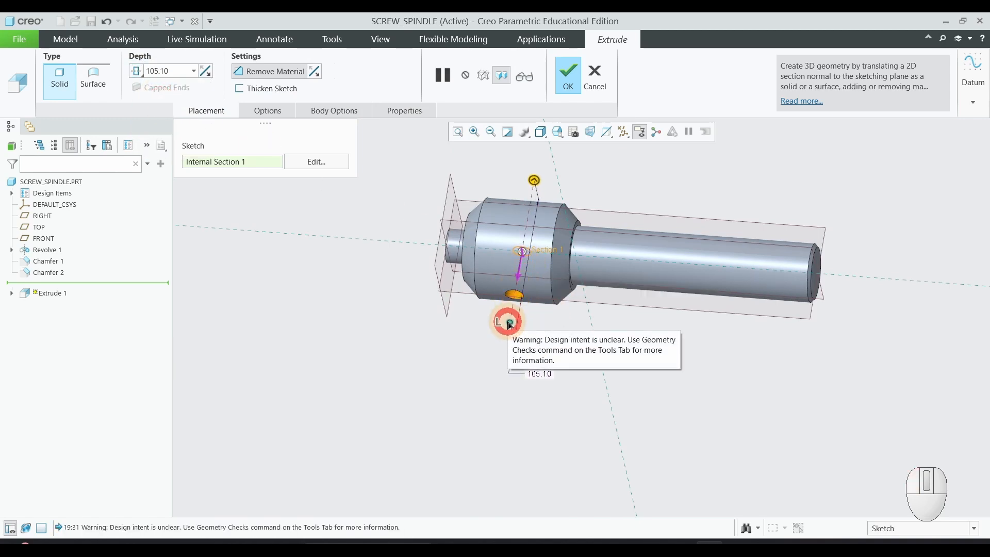
{"action": "scroll", "coordinate": [525, 280], "scroll_direction": "down", "scroll_amount": 2}
{"action": "scroll", "coordinate": [527, 281], "scroll_direction": "down", "scroll_amount": 1}
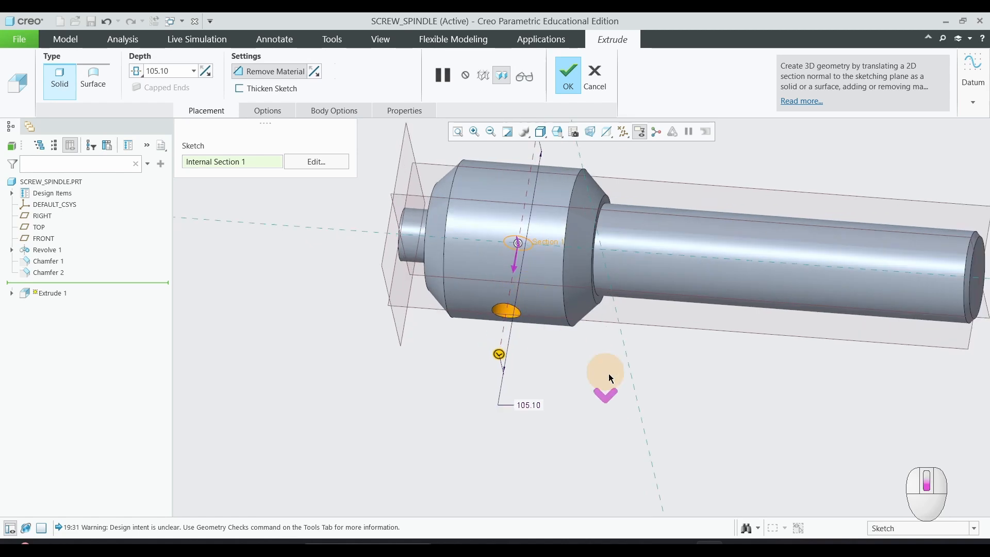
{"action": "middle_click_drag", "start_coordinate": [586, 397], "coordinate": [606, 411]}
{"action": "scroll", "coordinate": [449, 299], "scroll_direction": "up", "scroll_amount": 3}
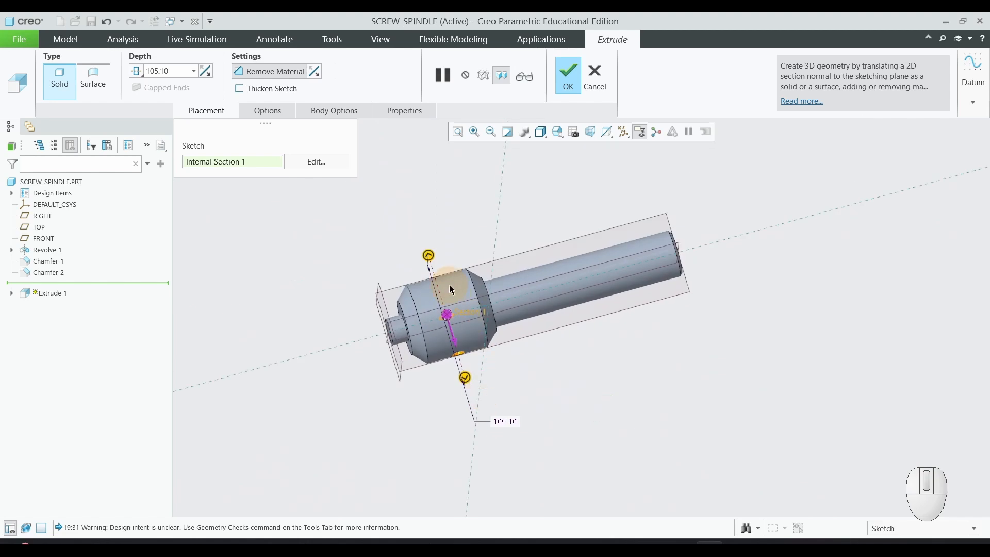
{"action": "scroll", "coordinate": [444, 289], "scroll_direction": "down", "scroll_amount": 3}
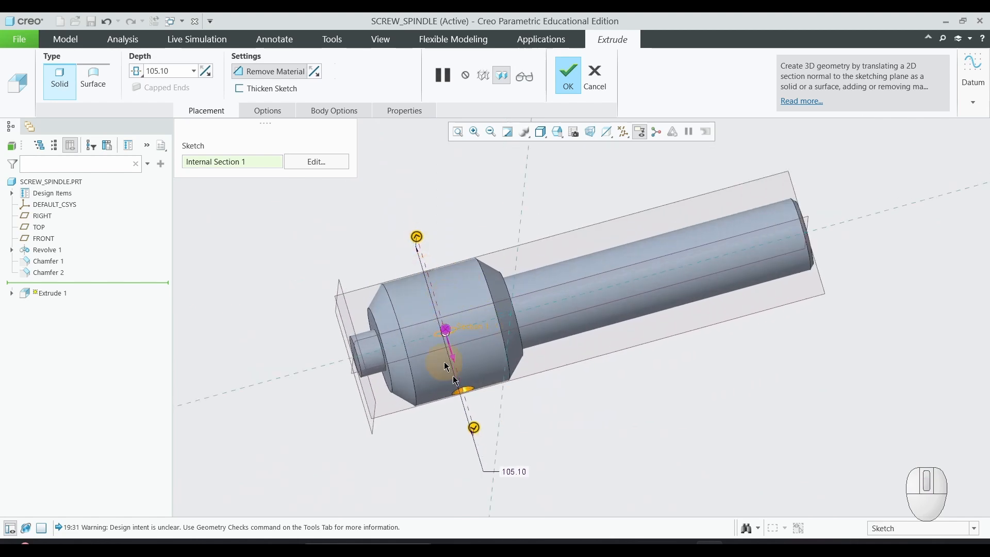
{"action": "left_click", "coordinate": [568, 76]}
{"action": "left_click", "coordinate": [271, 309]}
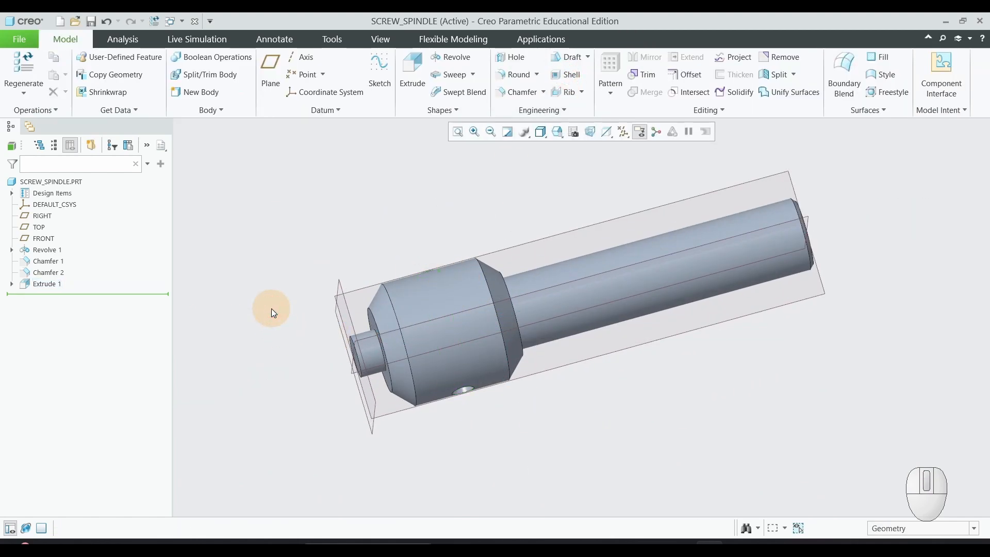
Consult the PDF drawing and start a linear hole placed on the end face of the small stub beside the head.
{"action": "key", "text": "alt+Tab"}
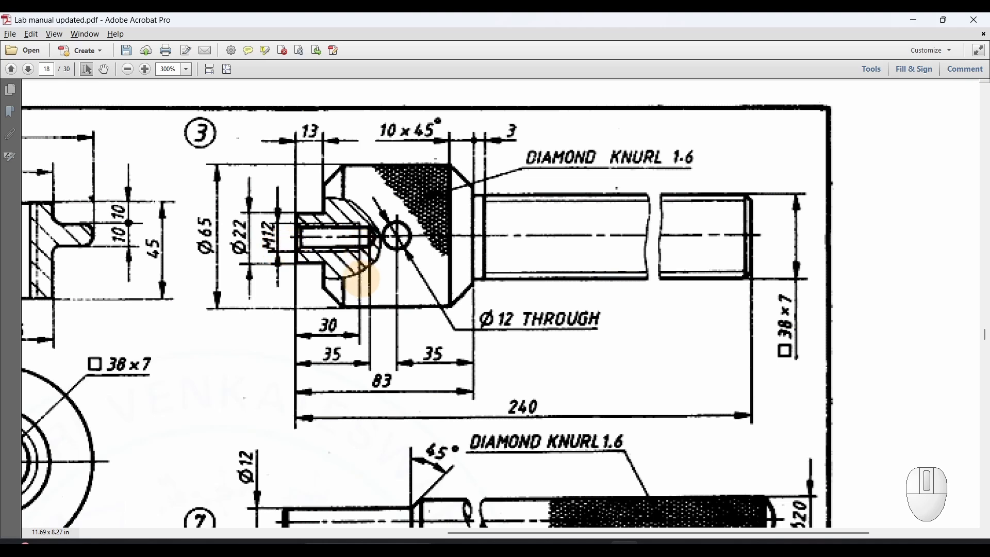
{"action": "key", "text": "alt+Tab"}
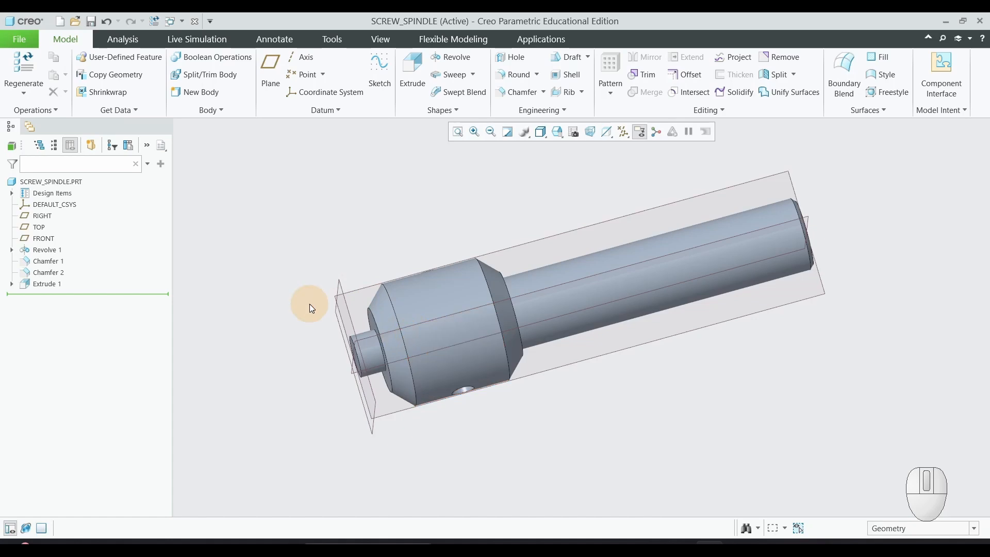
{"action": "mouse_move", "coordinate": [309, 304]}
{"action": "middle_mouse_down"}
{"action": "mouse_move", "coordinate": [343, 272]}
{"action": "mouse_move", "coordinate": [342, 287]}
{"action": "middle_mouse_up"}
{"action": "scroll", "coordinate": [311, 395], "scroll_direction": "up", "scroll_amount": 4}
{"action": "scroll", "coordinate": [274, 459], "scroll_direction": "down", "scroll_amount": 4}
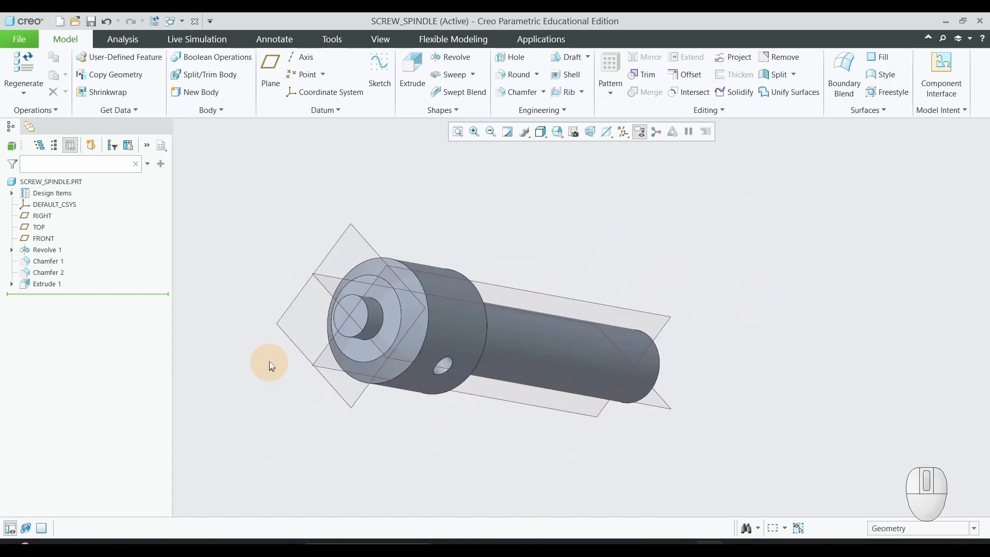
{"action": "scroll", "coordinate": [269, 361], "scroll_direction": "down", "scroll_amount": 1}
{"action": "scroll", "coordinate": [278, 252], "scroll_direction": "down", "scroll_amount": 1}
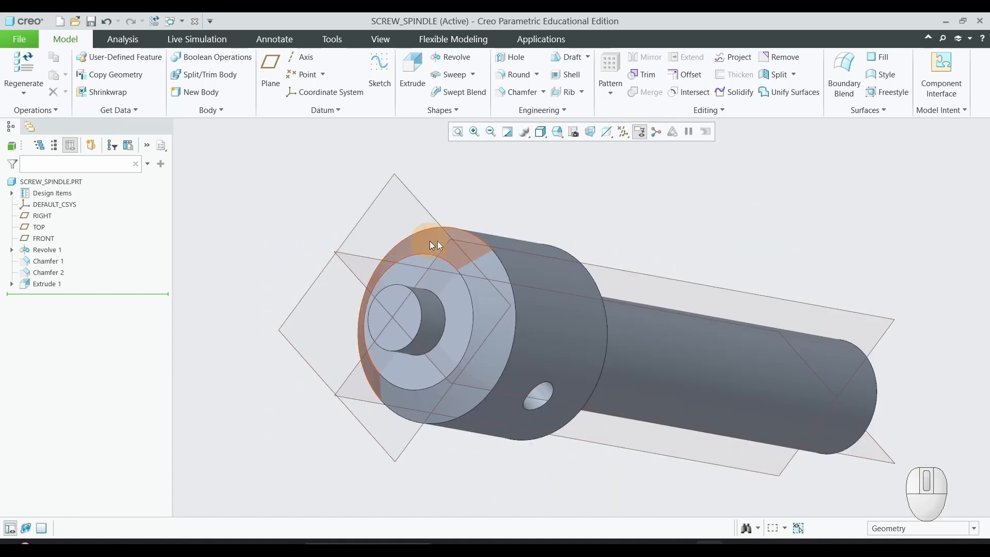
{"action": "left_click", "coordinate": [519, 59]}
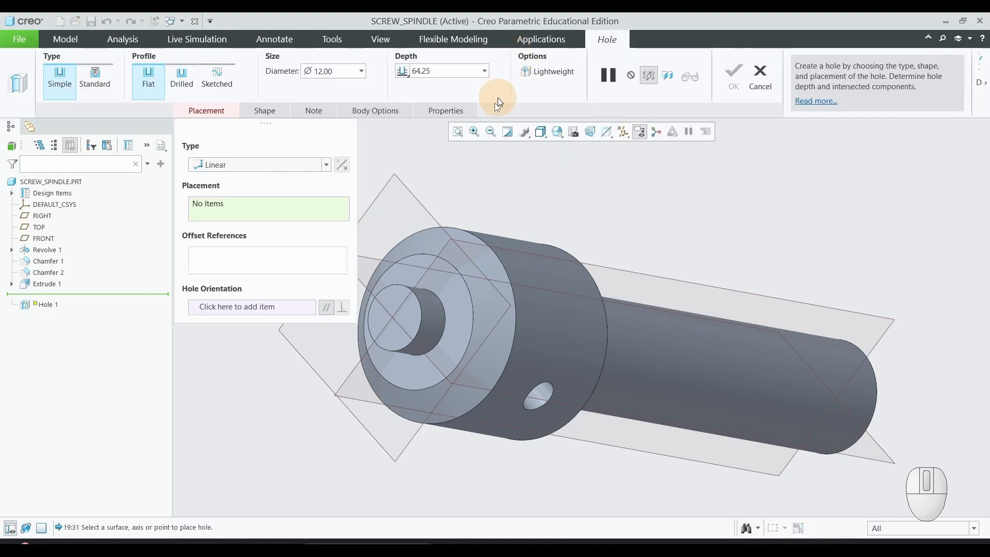
{"action": "left_click", "coordinate": [326, 164]}
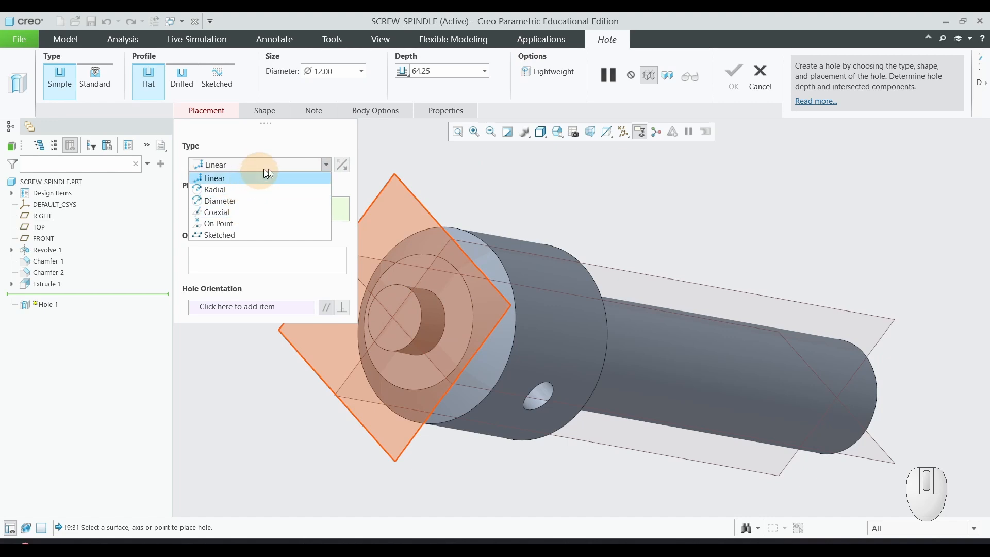
{"action": "left_click", "coordinate": [314, 138]}
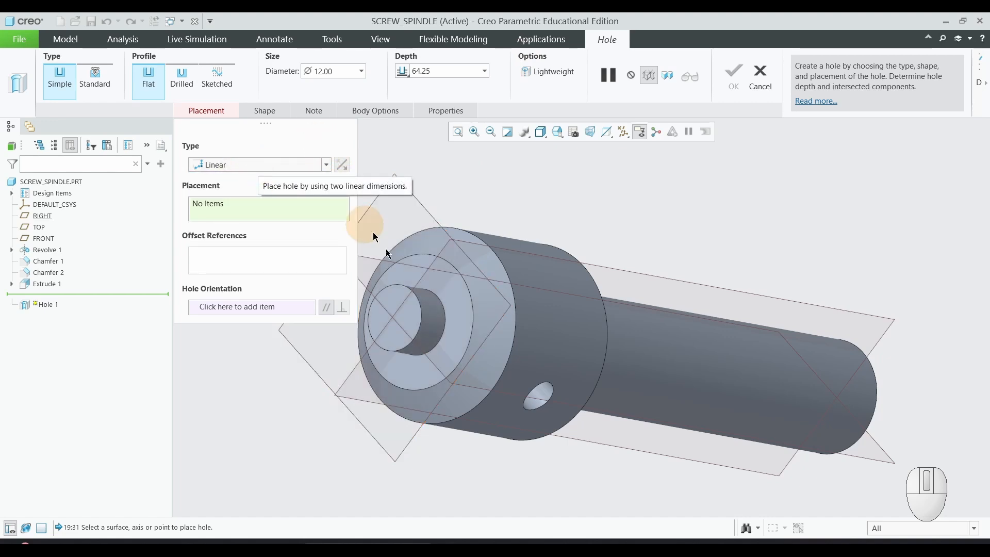
{"action": "left_click", "coordinate": [411, 320]}
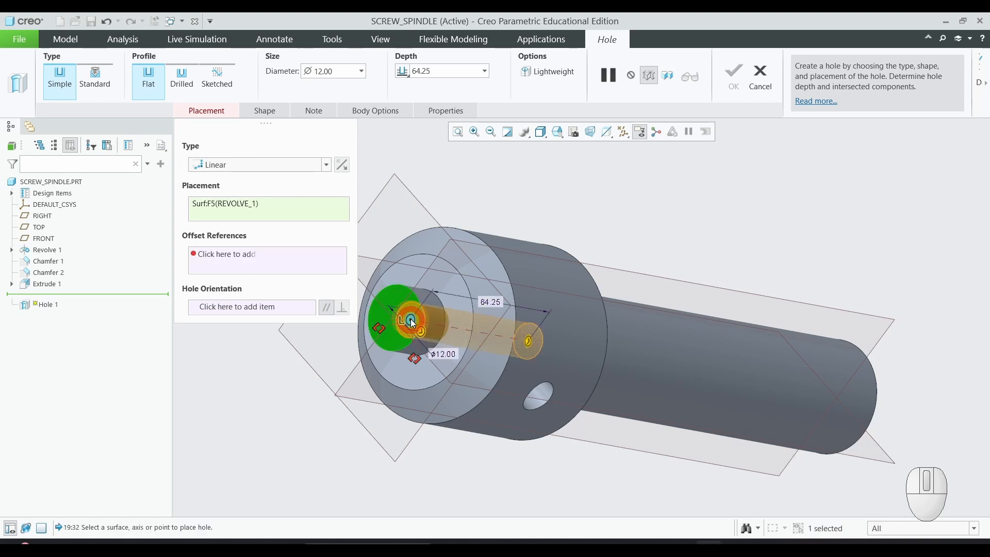
Reference the hole to the FRONT plane with an offset of 0.
{"action": "middle_click_drag", "start_coordinate": [270, 380], "coordinate": [371, 406]}
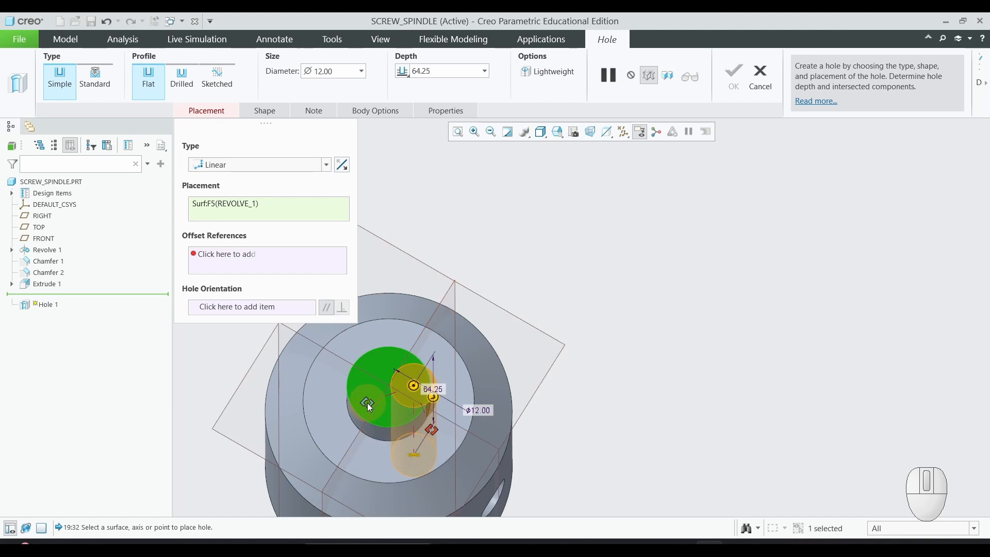
{"action": "left_click_drag", "start_coordinate": [367, 404], "coordinate": [410, 446]}
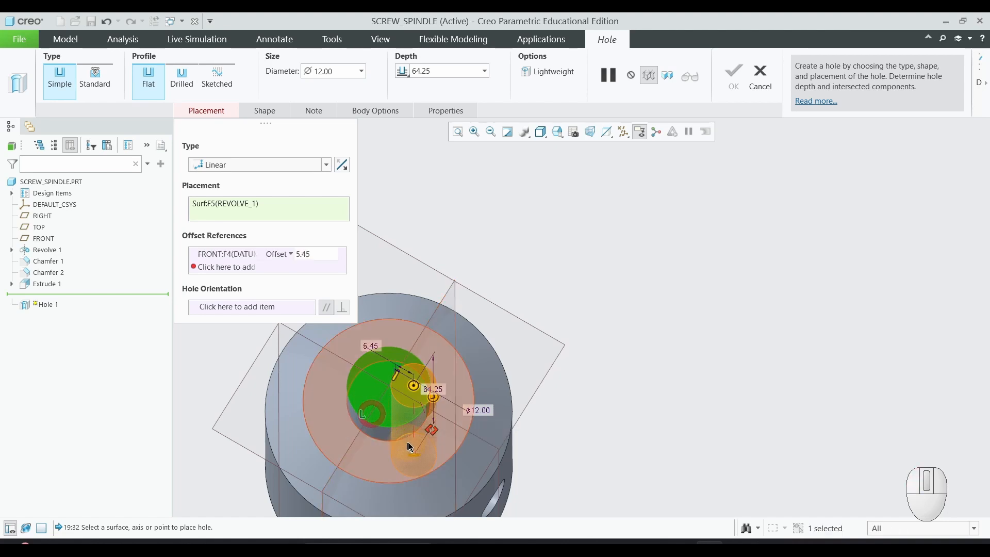
{"action": "double_click", "coordinate": [374, 343]}
{"action": "type", "text": "0"}
{"action": "key", "text": "Return"}
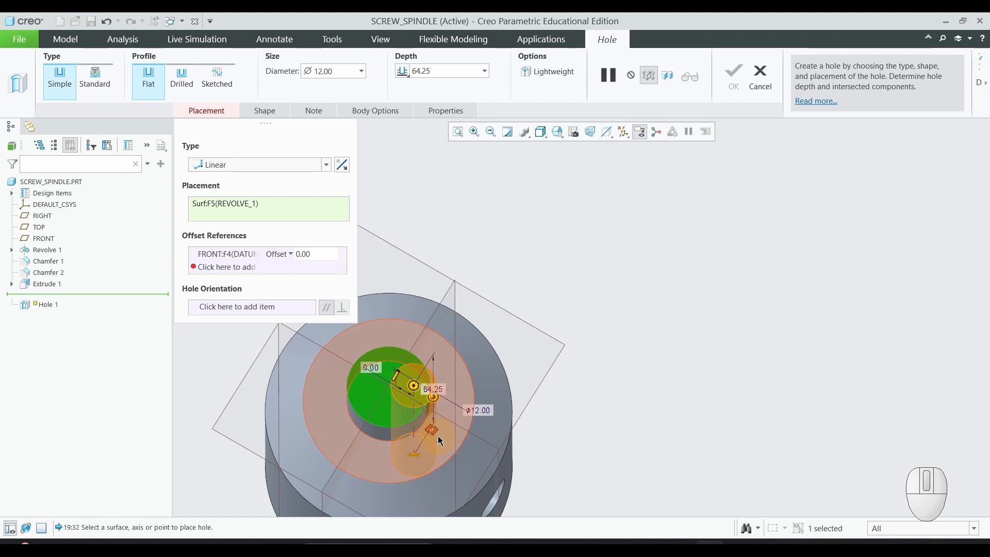
Add the TOP plane as the hole's second offset reference and set that offset to 0.
{"action": "left_click_drag", "start_coordinate": [434, 431], "coordinate": [454, 417]}
{"action": "middle_click_drag", "start_coordinate": [437, 423], "coordinate": [393, 407]}
{"action": "scroll", "coordinate": [434, 401], "scroll_direction": "up", "scroll_amount": 2}
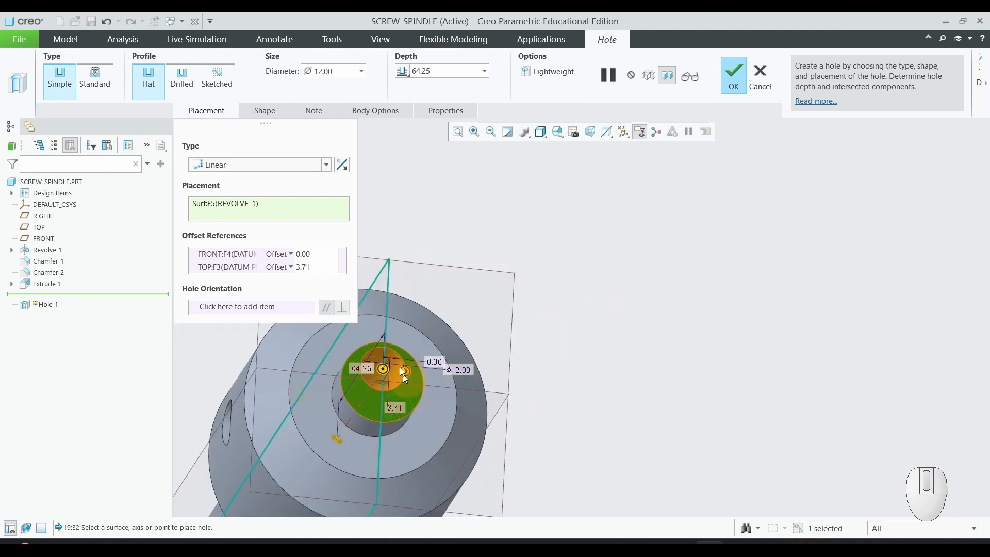
{"action": "double_click", "coordinate": [396, 409]}
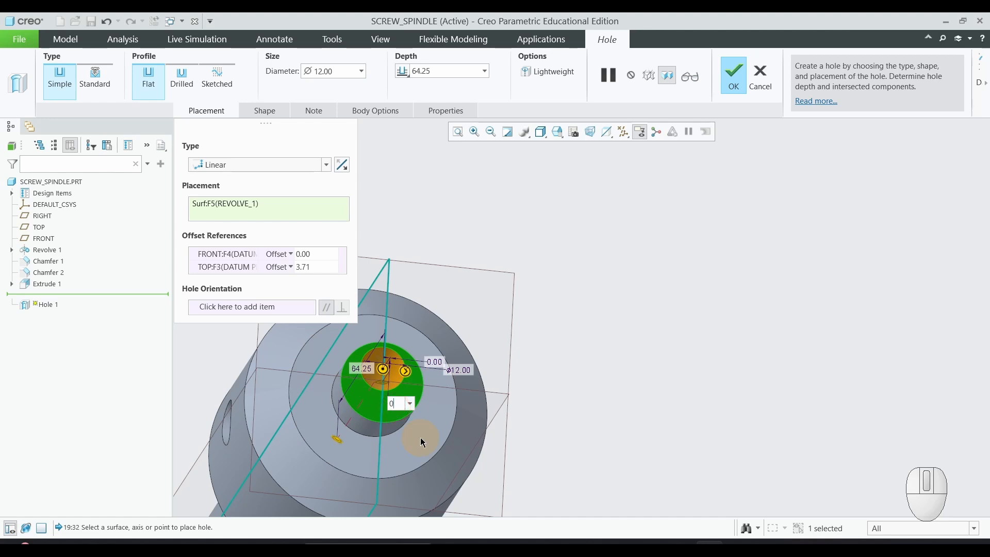
{"action": "type", "text": "0"}
{"action": "key", "text": "Return"}
{"action": "scroll", "coordinate": [381, 346], "scroll_direction": "down", "scroll_amount": 3}
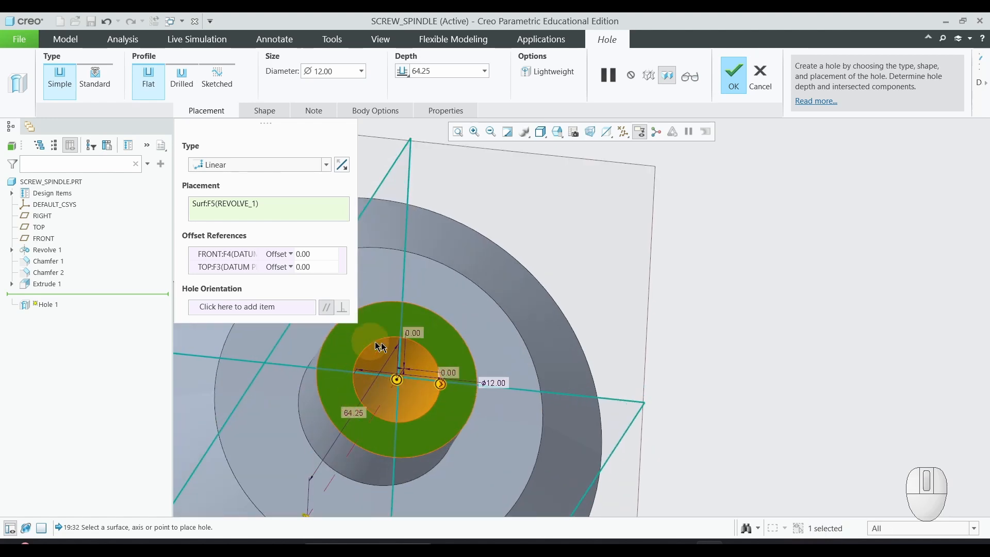
{"action": "scroll", "coordinate": [438, 397], "scroll_direction": "up", "scroll_amount": 5}
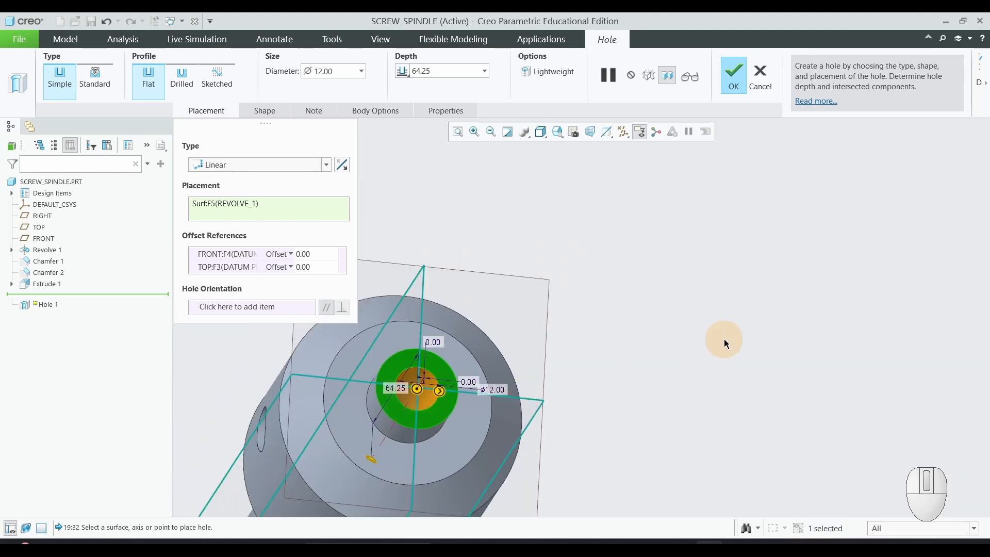
Check the thread callout in the PDF drawing and switch the hole to a standard tapped hole.
{"action": "key", "text": "alt+Tab"}
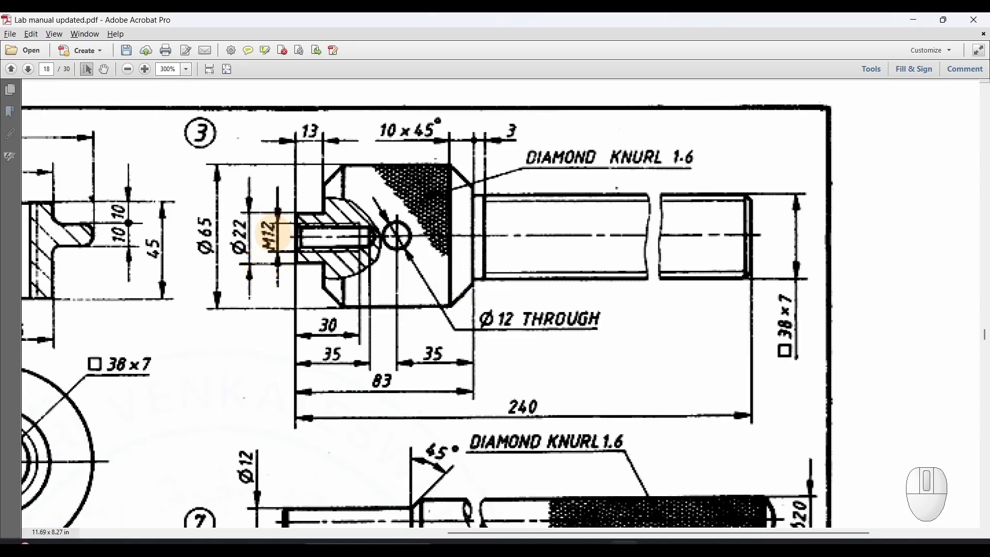
{"action": "key", "text": "alt+Tab"}
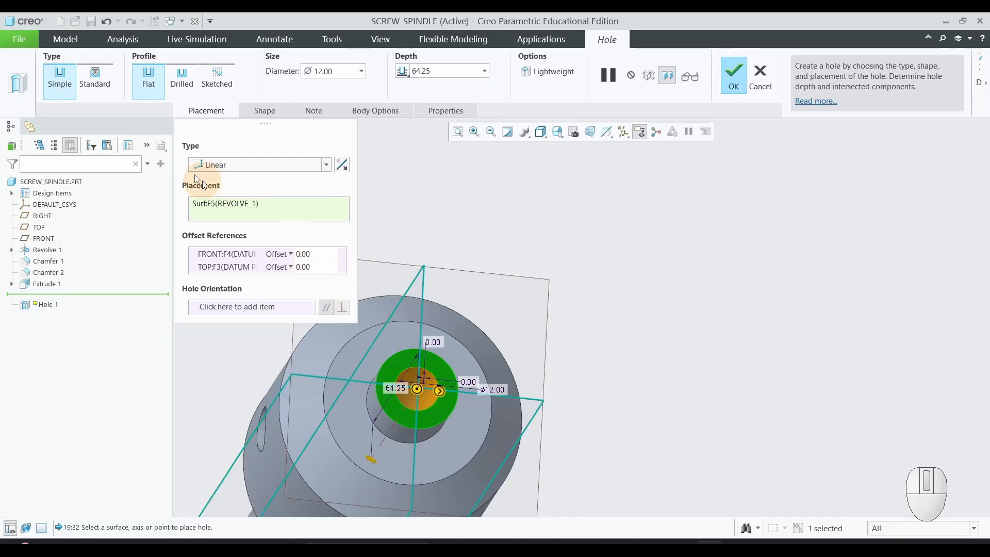
{"action": "left_click", "coordinate": [107, 77]}
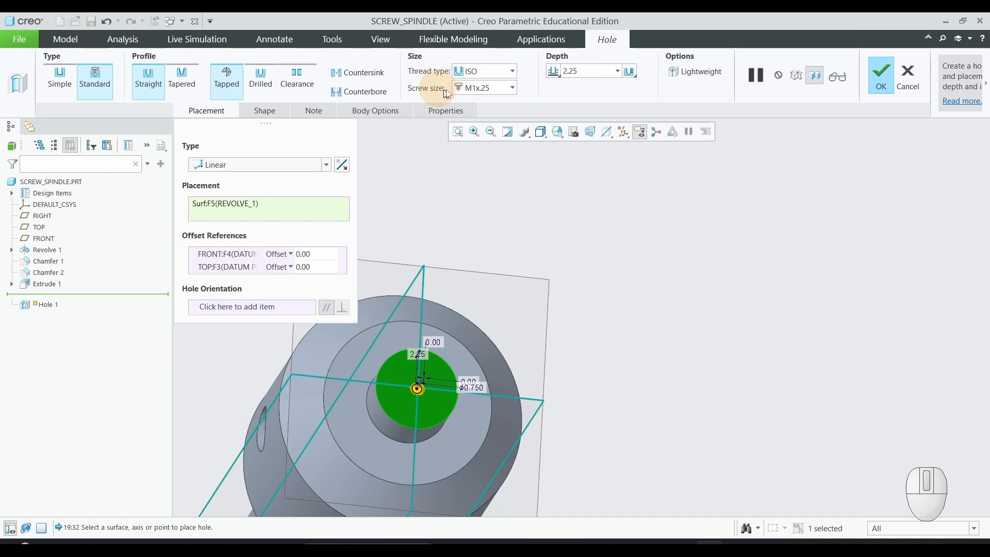
Compare the available ISO screw sizes with the PDF drawing and set the tapped hole's size to M12x1.
{"action": "left_click", "coordinate": [512, 88]}
{"action": "scroll", "coordinate": [485, 201], "scroll_direction": "down", "scroll_amount": 7}
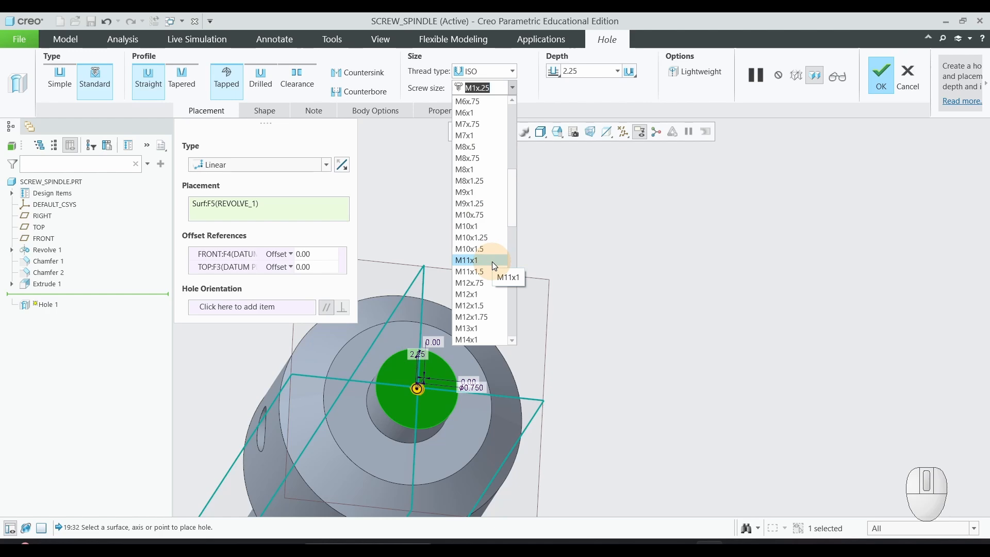
{"action": "key", "text": "alt+Tab"}
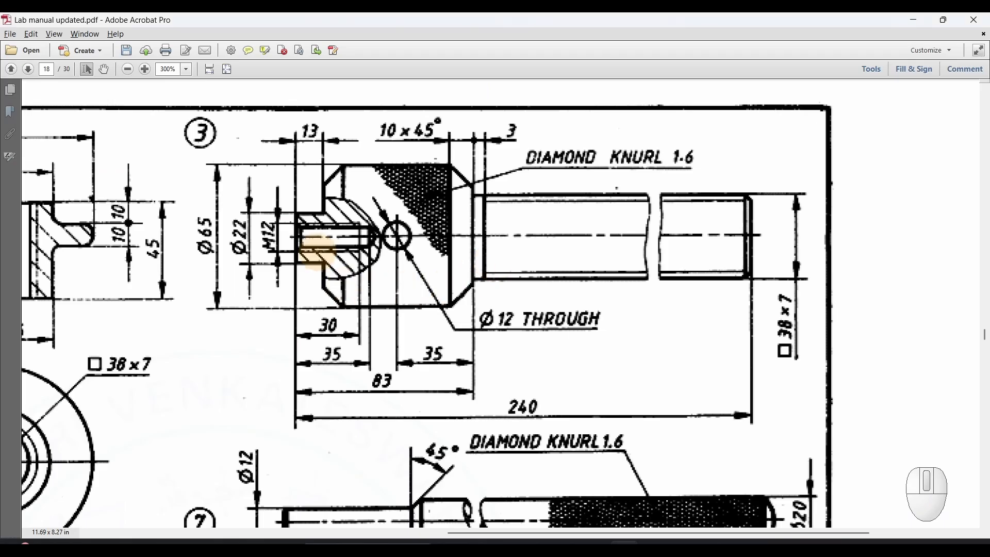
{"action": "key", "text": "alt+Tab"}
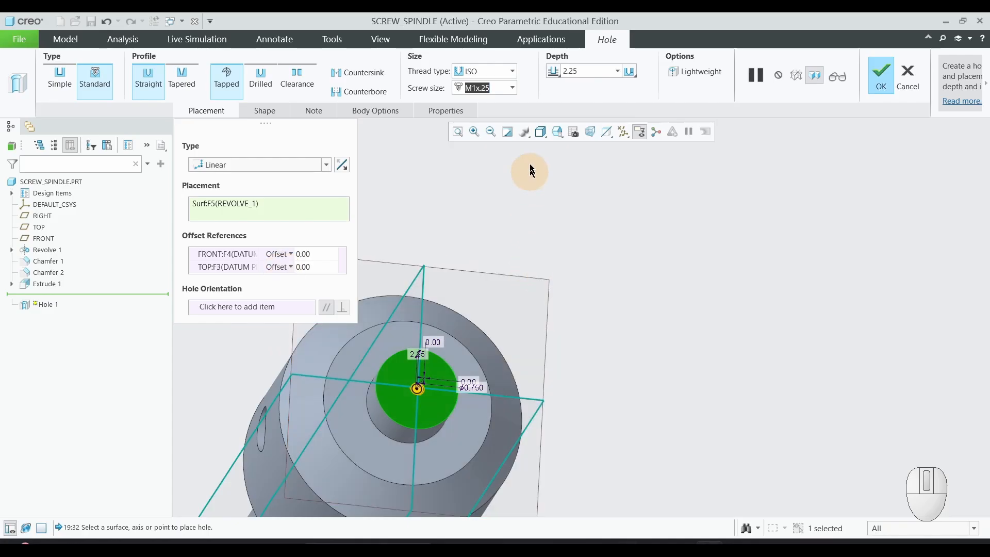
{"action": "left_click", "coordinate": [513, 88]}
{"action": "scroll", "coordinate": [475, 253], "scroll_direction": "down", "scroll_amount": 8}
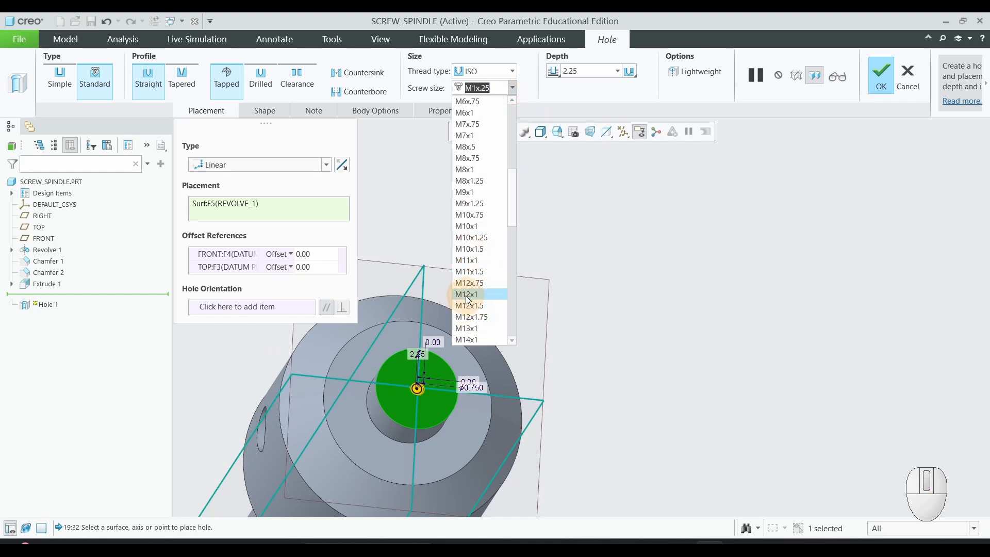
{"action": "left_click", "coordinate": [470, 294]}
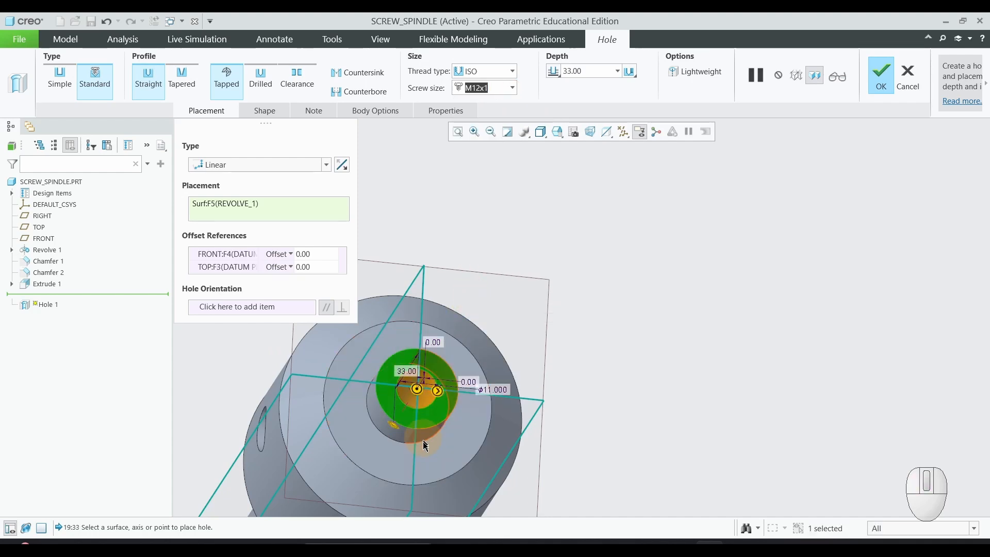
Switch the display style to Hidden Line and examine the tapped hole's depth inside the head.
{"action": "middle_click_drag", "start_coordinate": [320, 441], "coordinate": [405, 417]}
{"action": "scroll", "coordinate": [232, 444], "scroll_direction": "down", "scroll_amount": 3}
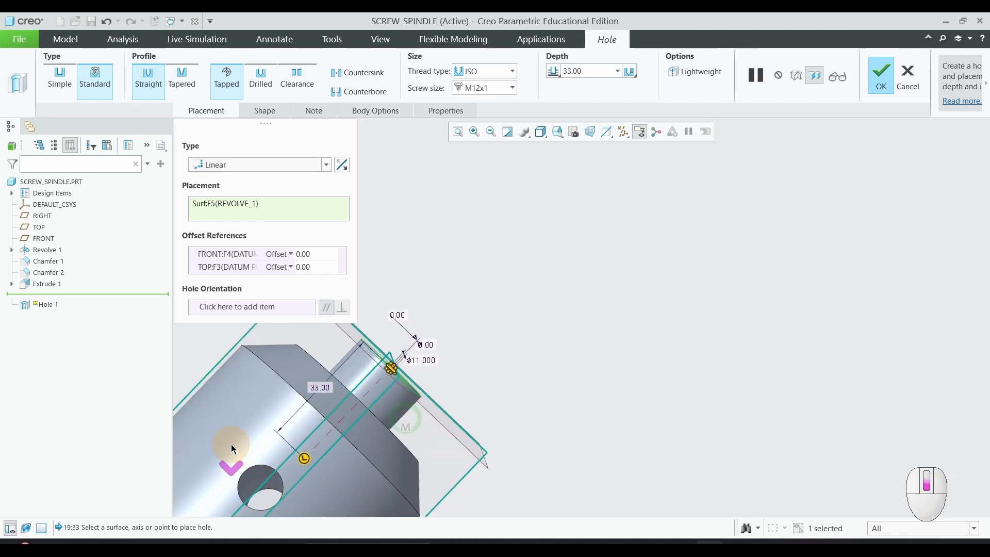
{"action": "scroll", "coordinate": [259, 434], "scroll_direction": "up", "scroll_amount": 3}
{"action": "scroll", "coordinate": [235, 428], "scroll_direction": "down", "scroll_amount": 4}
{"action": "scroll", "coordinate": [205, 406], "scroll_direction": "up", "scroll_amount": 3}
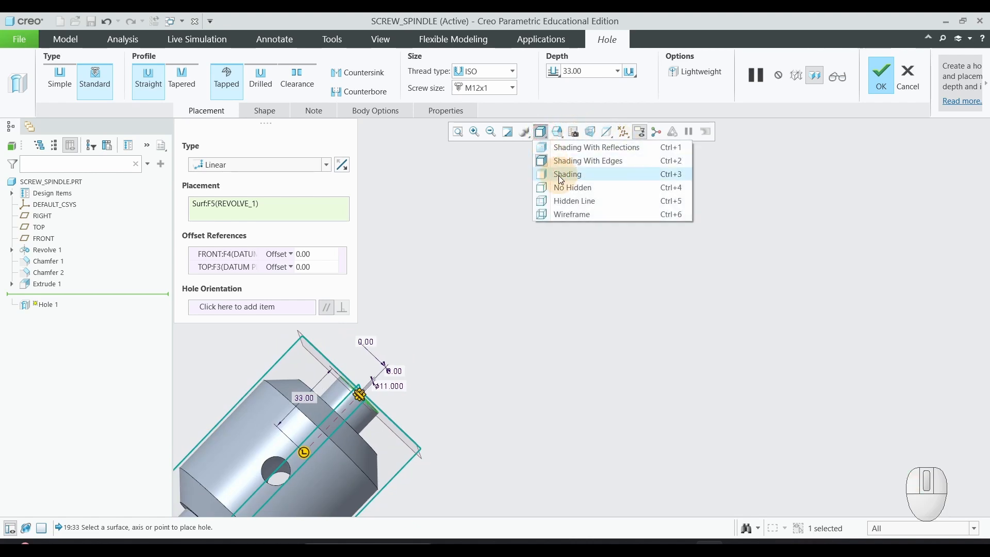
{"action": "left_click", "coordinate": [567, 204]}
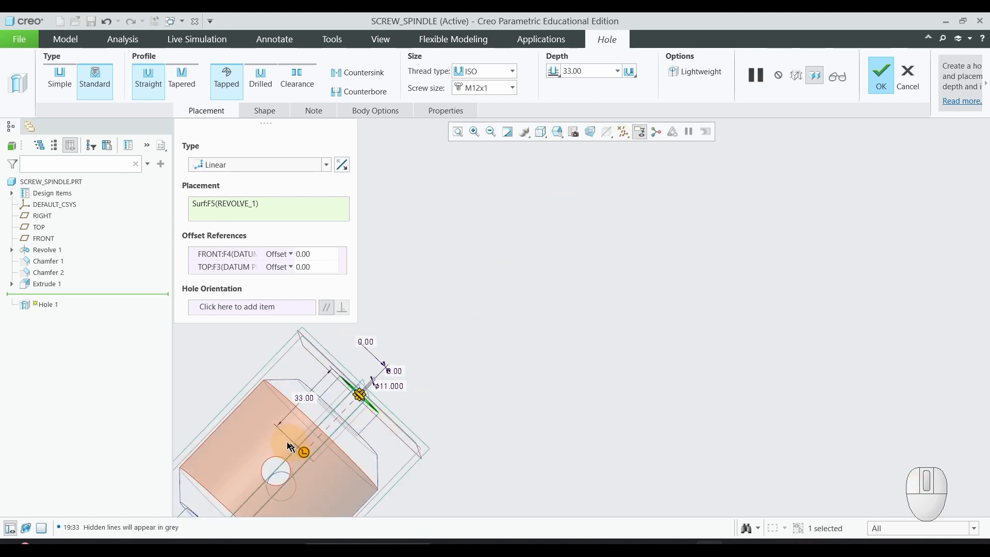
{"action": "middle_click_drag", "start_coordinate": [302, 436], "coordinate": [245, 435]}
{"action": "scroll", "coordinate": [246, 435], "scroll_direction": "down", "scroll_amount": 3}
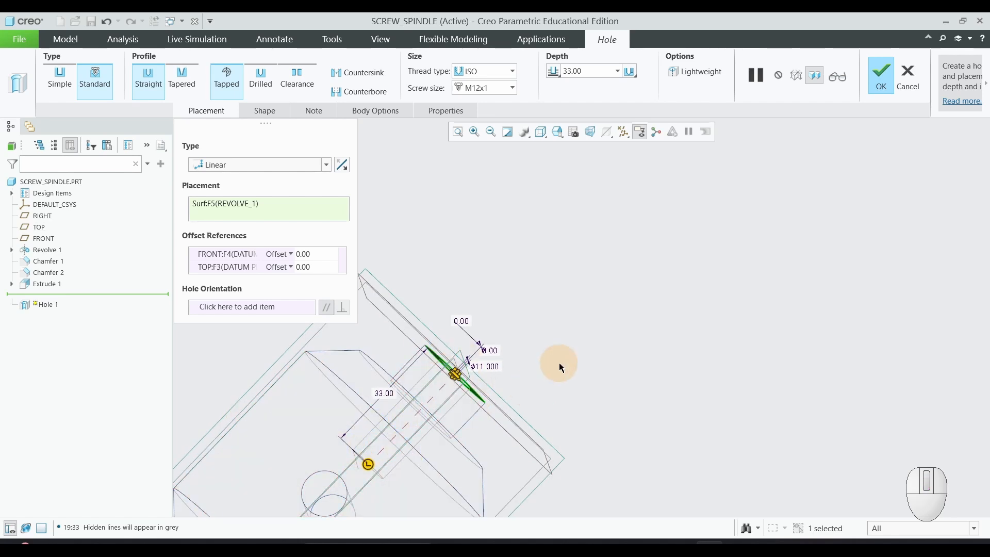
Set the tapped hole's thread depth to 30 and its drill depth to 35, measured to the shoulder.
{"action": "left_click", "coordinate": [259, 114]}
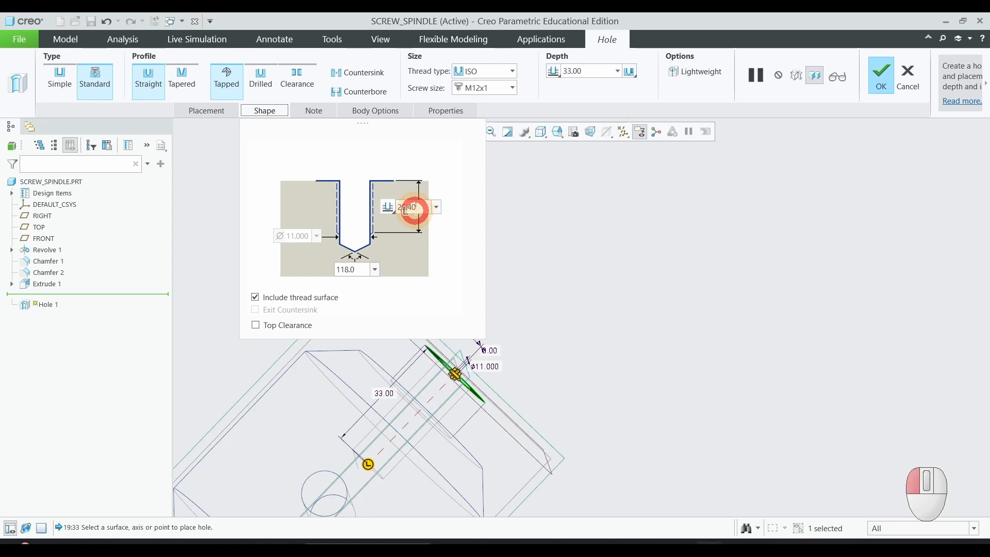
{"action": "left_click_drag", "start_coordinate": [414, 208], "coordinate": [373, 207]}
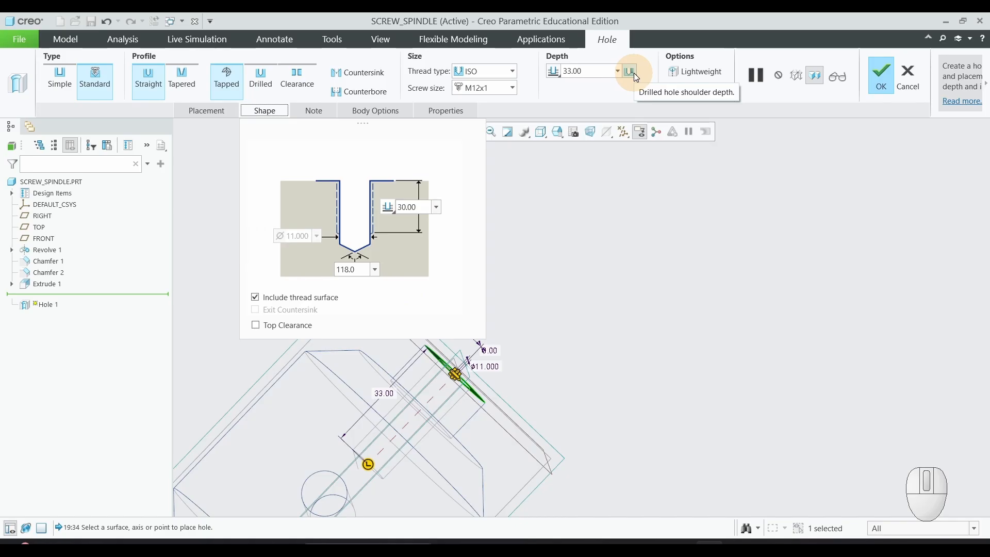
{"action": "left_click", "coordinate": [634, 74]}
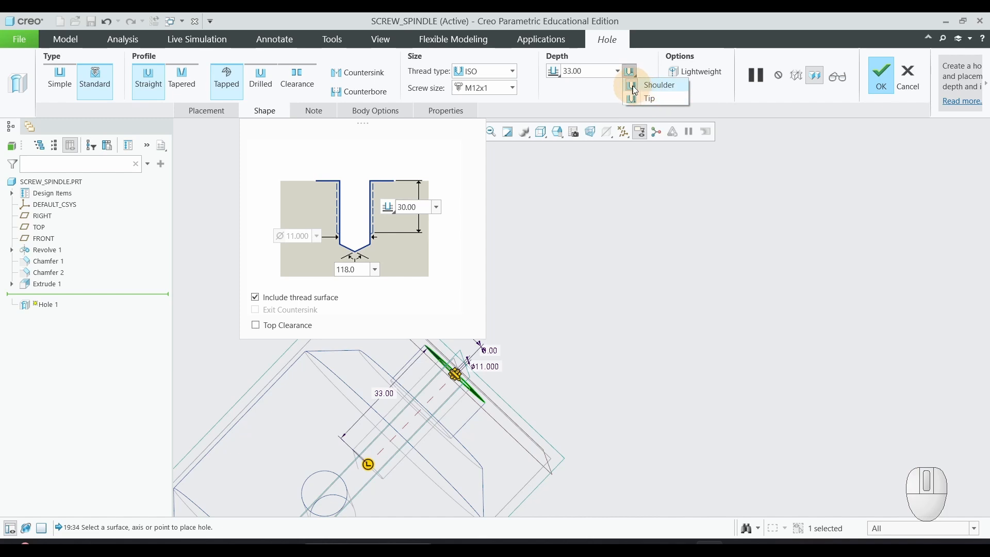
{"action": "left_click", "coordinate": [643, 85]}
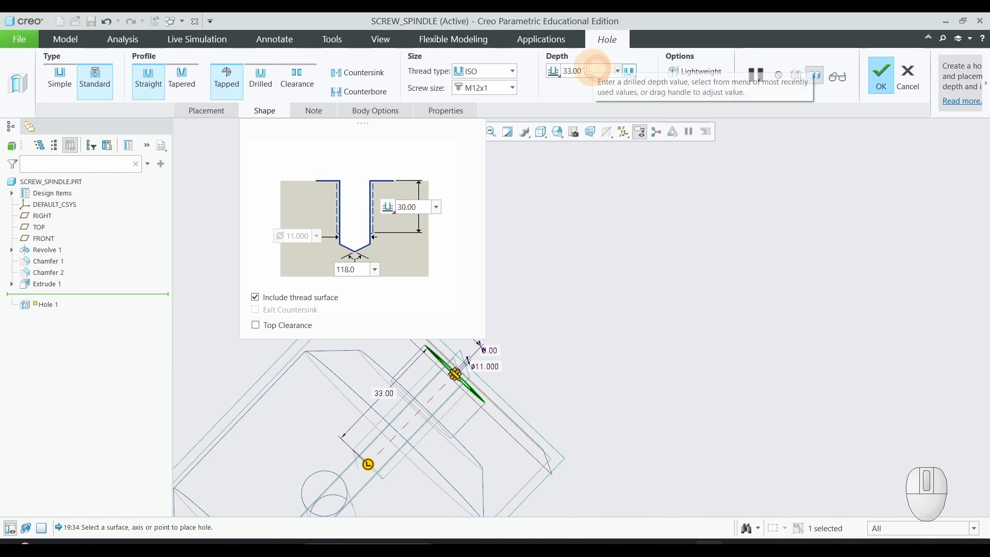
{"action": "double_click", "coordinate": [594, 68]}
{"action": "type", "text": "3"}
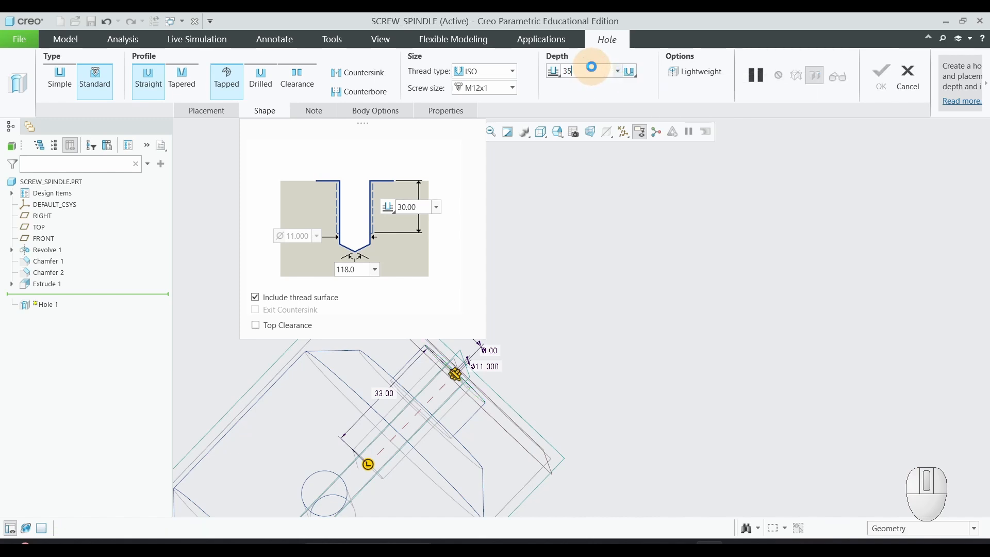
{"action": "type", "text": "5"}
{"action": "key", "text": "Return"}
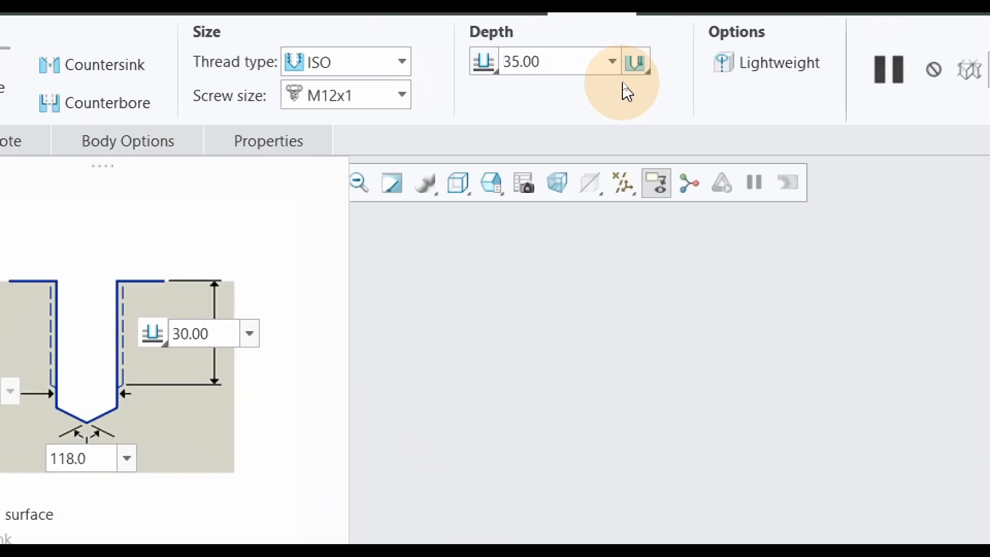
Review the Shoulder and Tip depth options and the thread depth against the hole preview, and complete the tapped hole.
{"action": "left_click", "coordinate": [645, 66]}
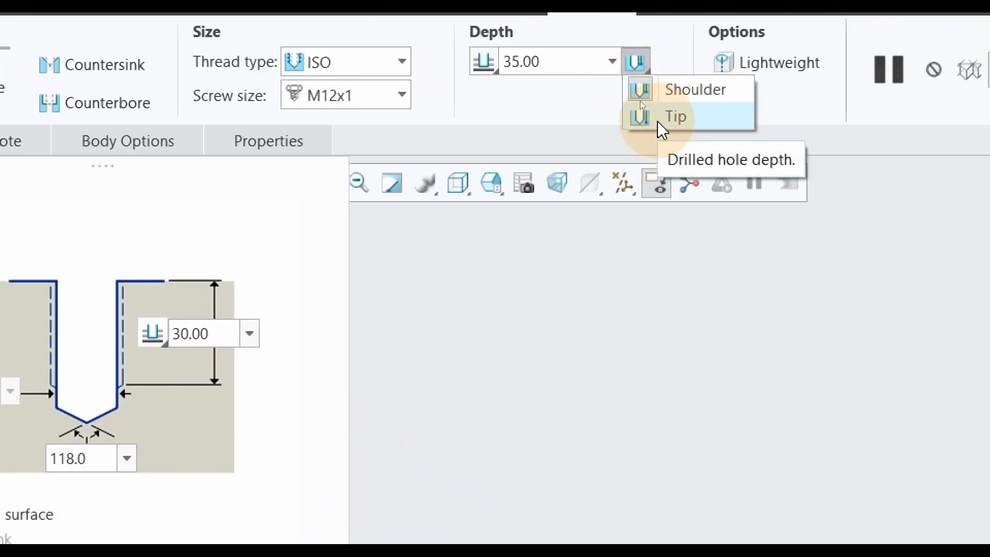
{"action": "left_click", "coordinate": [642, 64]}
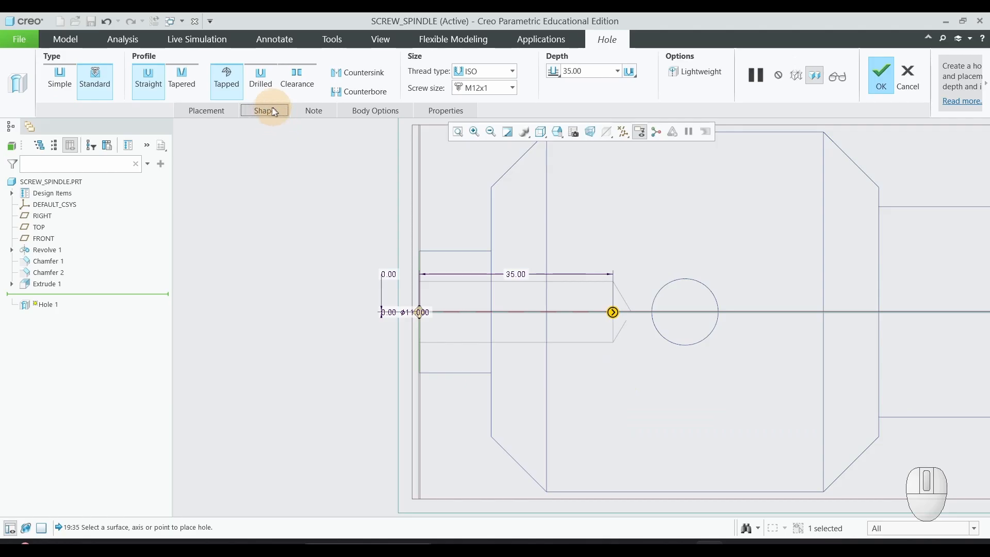
{"action": "left_click", "coordinate": [271, 107]}
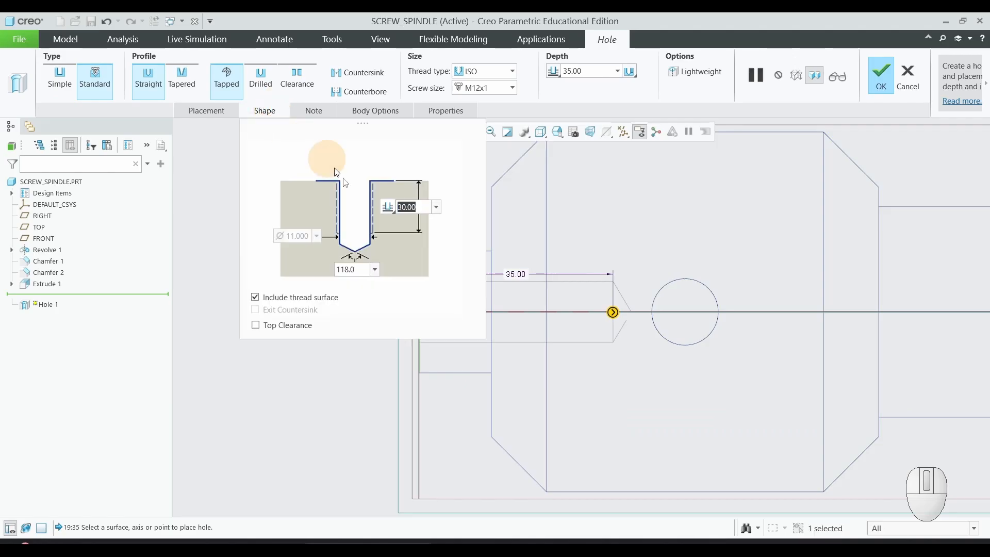
{"action": "left_click", "coordinate": [407, 207]}
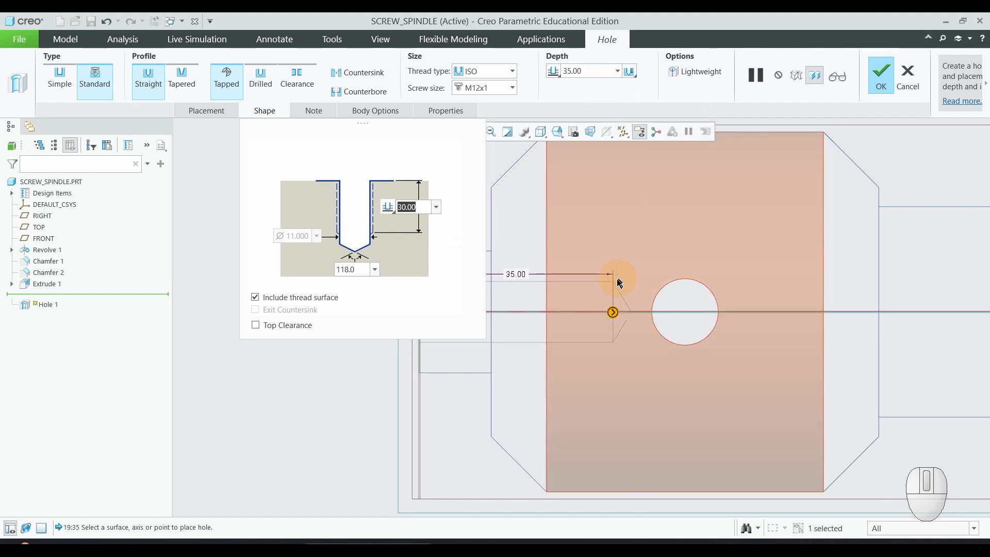
{"action": "scroll", "coordinate": [624, 325], "scroll_direction": "down", "scroll_amount": 3}
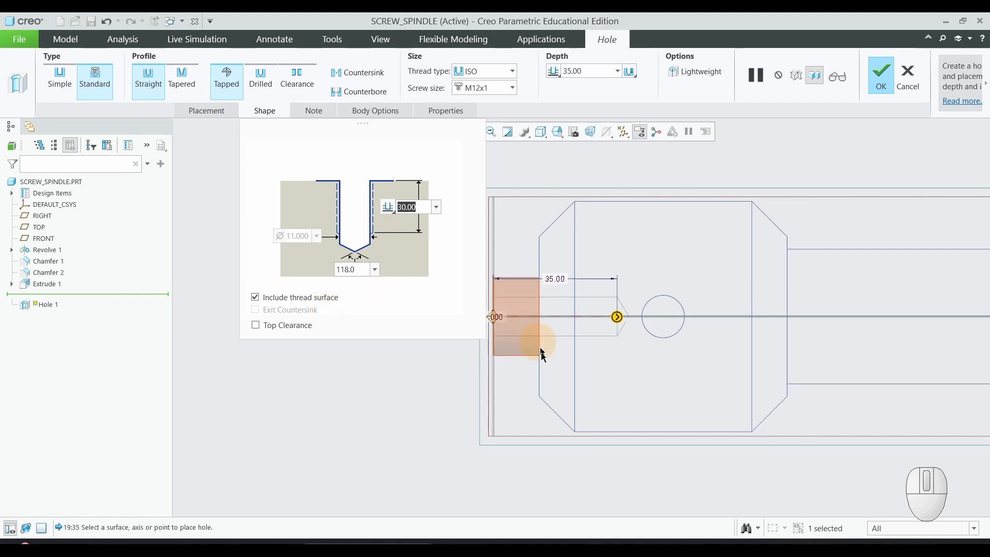
{"action": "left_click", "coordinate": [880, 90]}
{"action": "scroll", "coordinate": [512, 339], "scroll_direction": "down", "scroll_amount": 3}
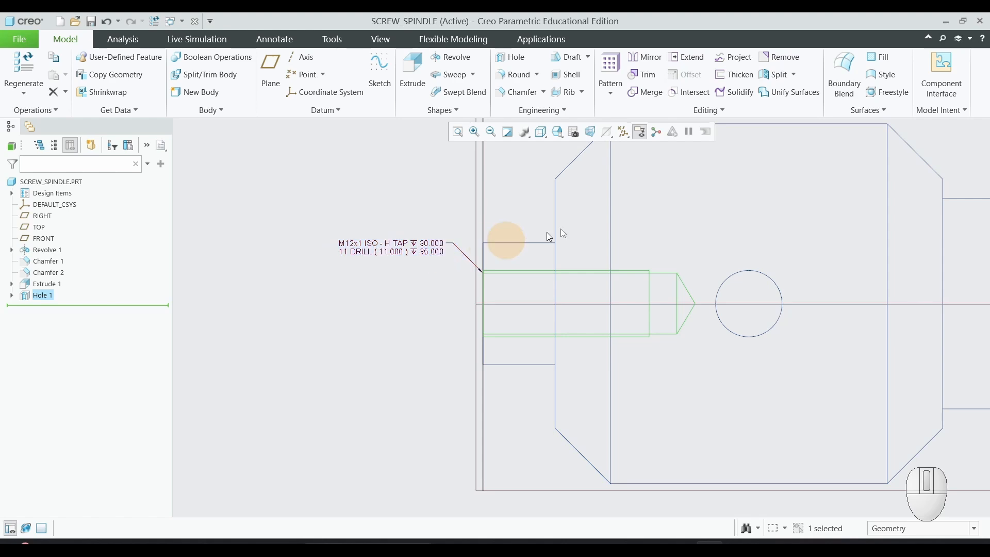
Hide the model annotations and switch the display style to Shading With Edges.
{"action": "left_click", "coordinate": [640, 132]}
{"action": "left_click", "coordinate": [324, 277]}
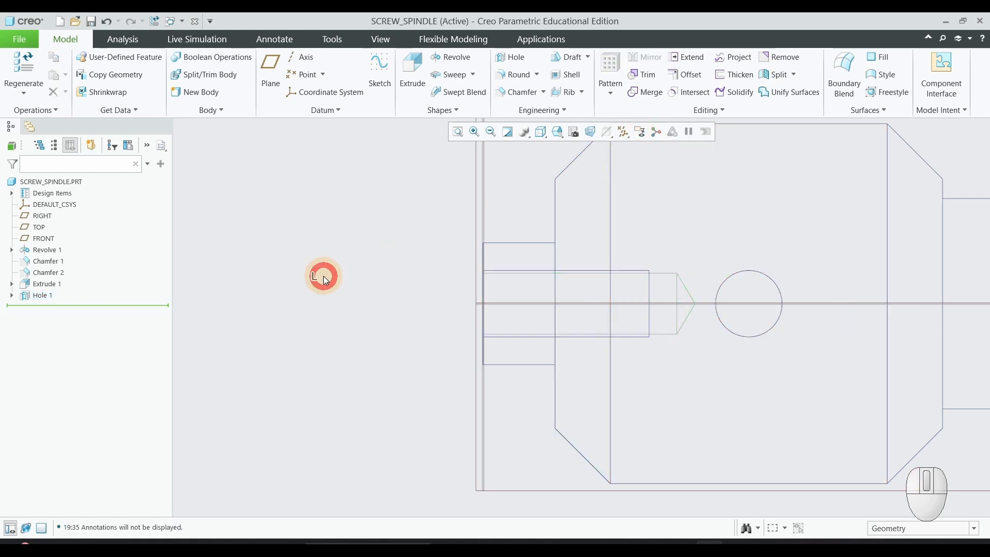
{"action": "scroll", "coordinate": [301, 278], "scroll_direction": "up", "scroll_amount": 2}
{"action": "scroll", "coordinate": [283, 326], "scroll_direction": "up", "scroll_amount": 1}
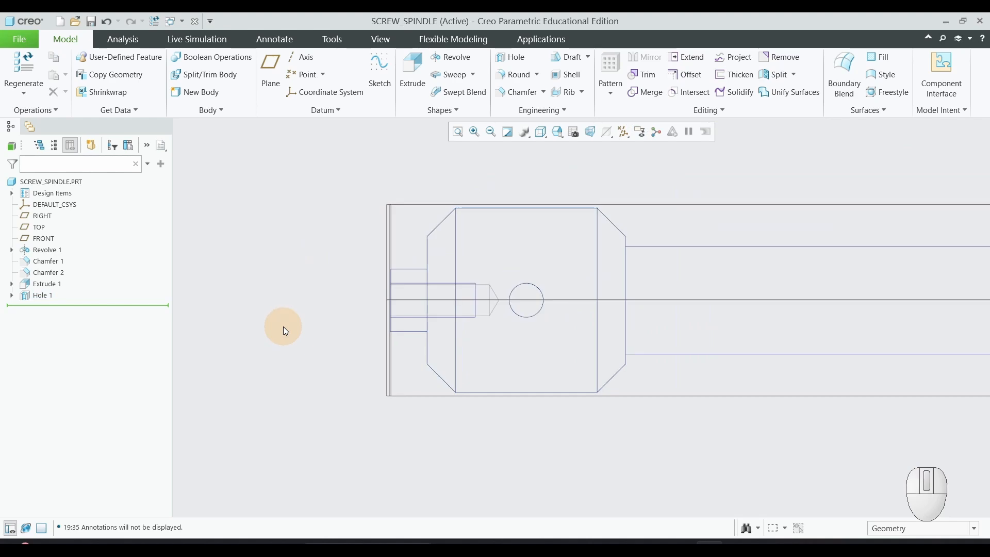
{"action": "left_click", "coordinate": [541, 133]}
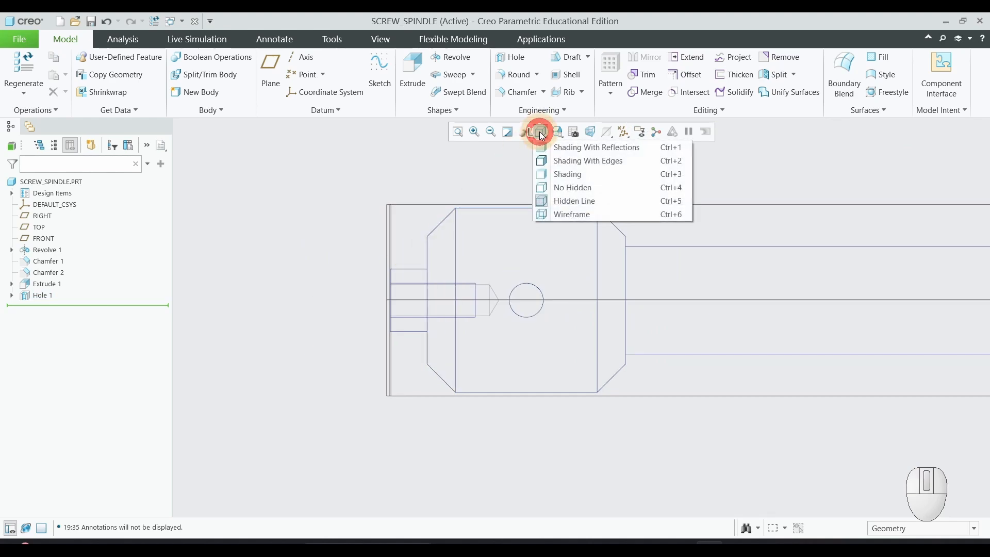
{"action": "left_click", "coordinate": [549, 160]}
{"action": "scroll", "coordinate": [275, 316], "scroll_direction": "up", "scroll_amount": 1}
{"action": "middle_click_drag", "start_coordinate": [269, 313], "coordinate": [255, 335]}
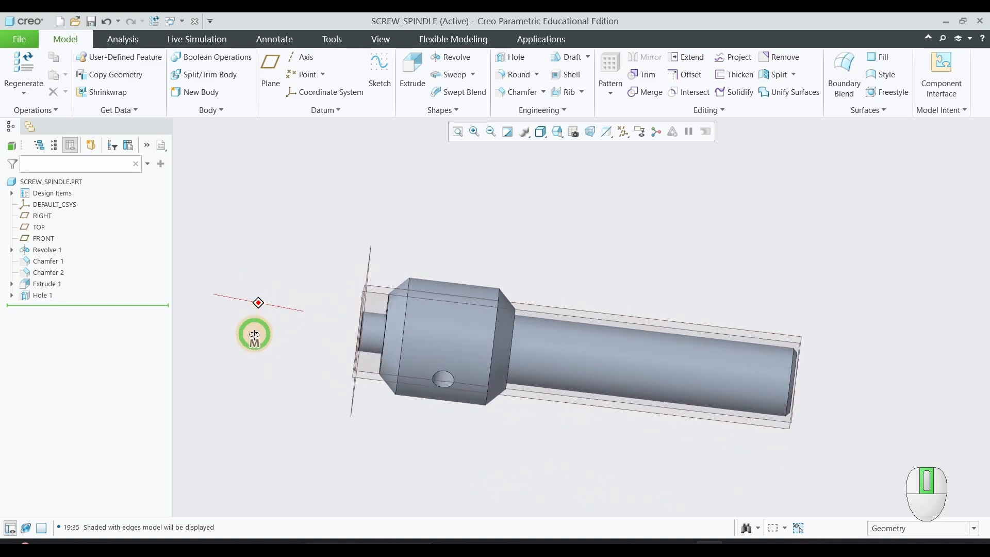
{"action": "left_click", "coordinate": [624, 548]}
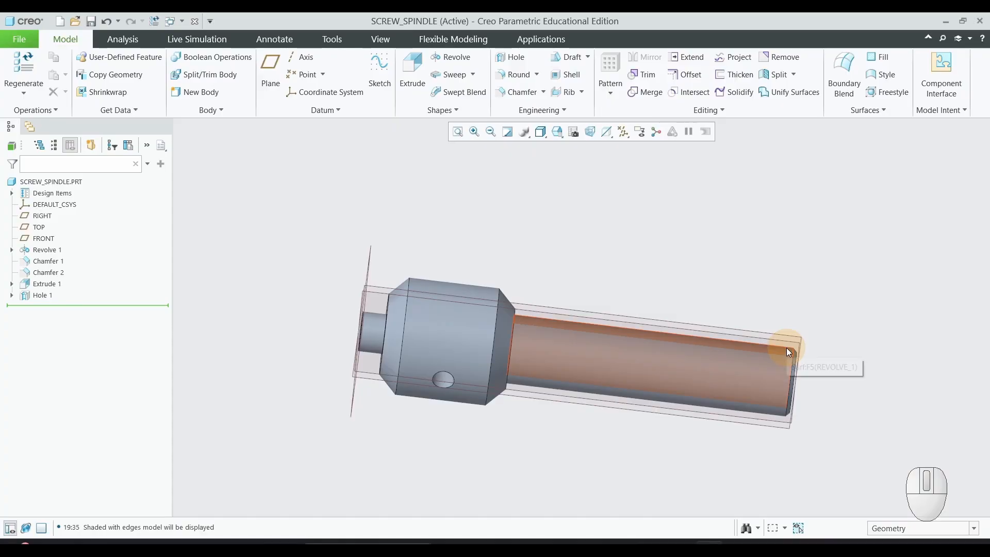
{"action": "left_click", "coordinate": [655, 215]}
{"action": "scroll", "coordinate": [648, 273], "scroll_direction": "up", "scroll_amount": 2}
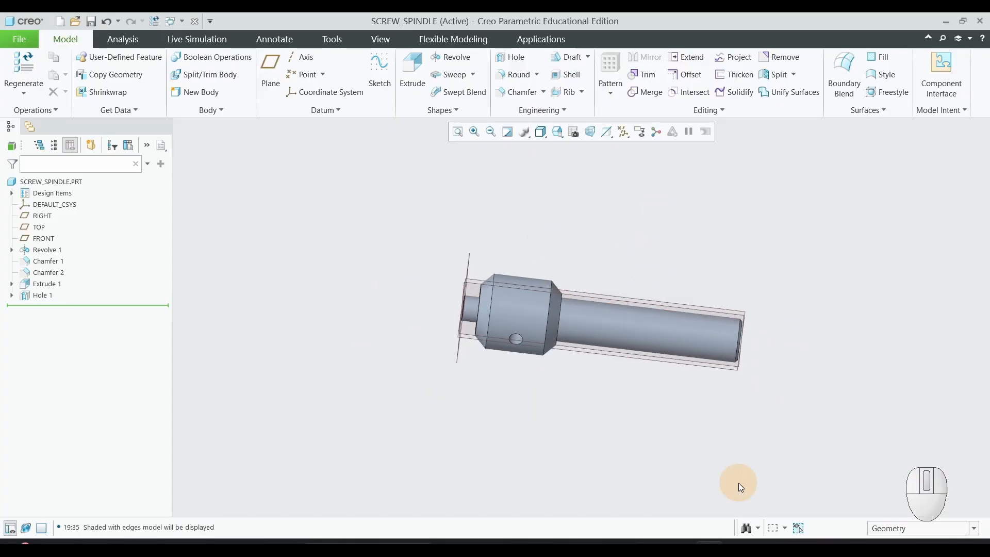
{"action": "scroll", "coordinate": [739, 483], "scroll_direction": "down", "scroll_amount": 2}
{"action": "scroll", "coordinate": [726, 323], "scroll_direction": "up", "scroll_amount": 1}
{"action": "scroll", "coordinate": [654, 193], "scroll_direction": "down", "scroll_amount": 1}
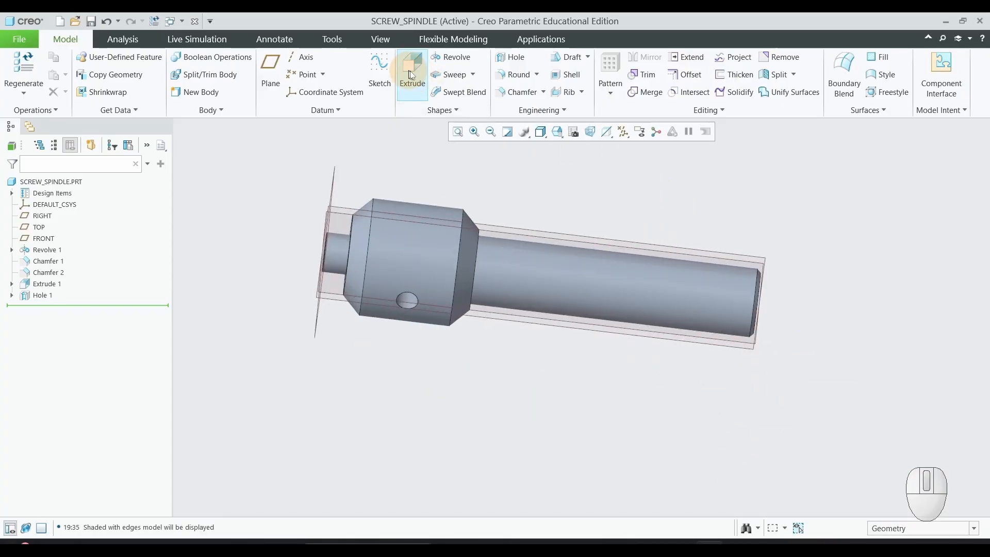
Start a Helical Sweep and open its helix profile sketch on the TOP plane in 2D orientation.
{"action": "left_click", "coordinate": [473, 74]}
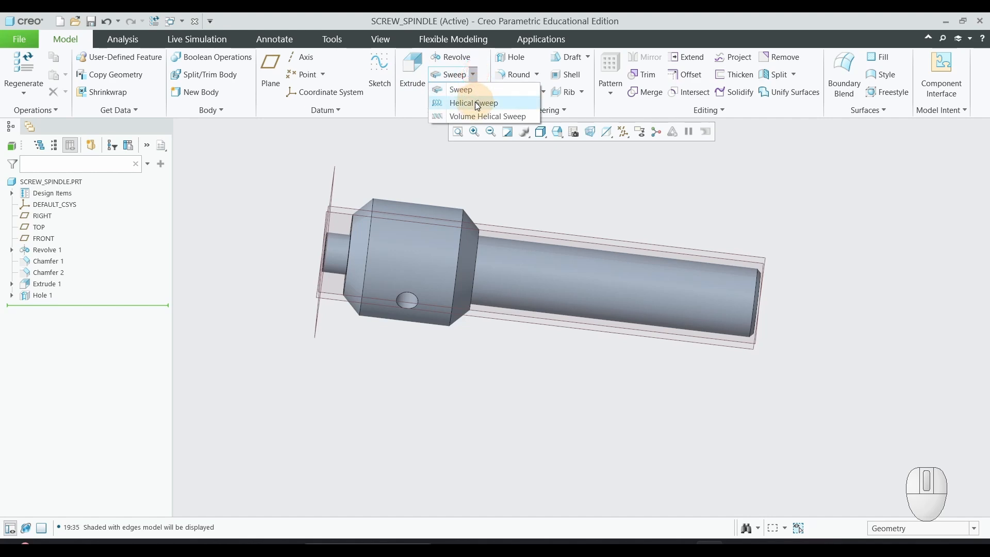
{"action": "left_click", "coordinate": [474, 103]}
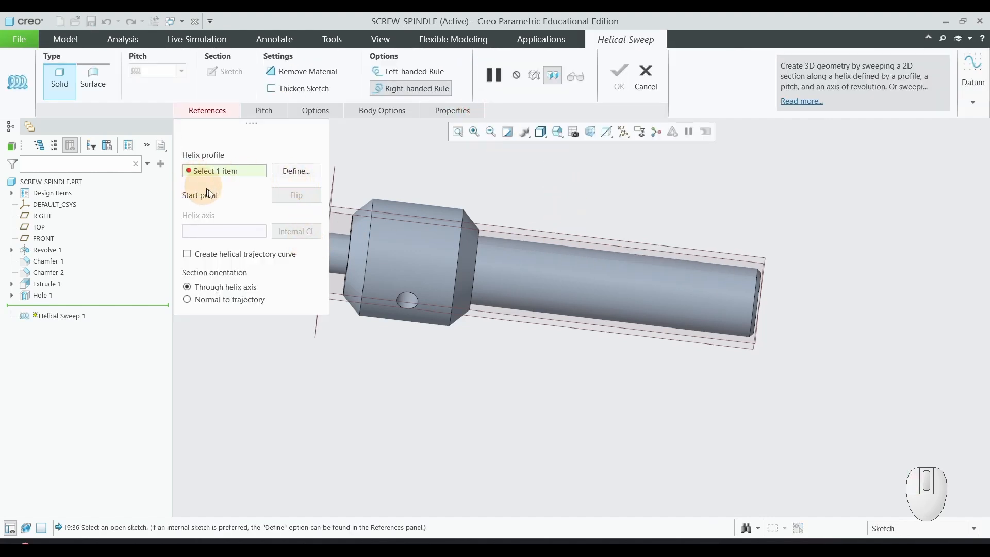
{"action": "left_click", "coordinate": [296, 171]}
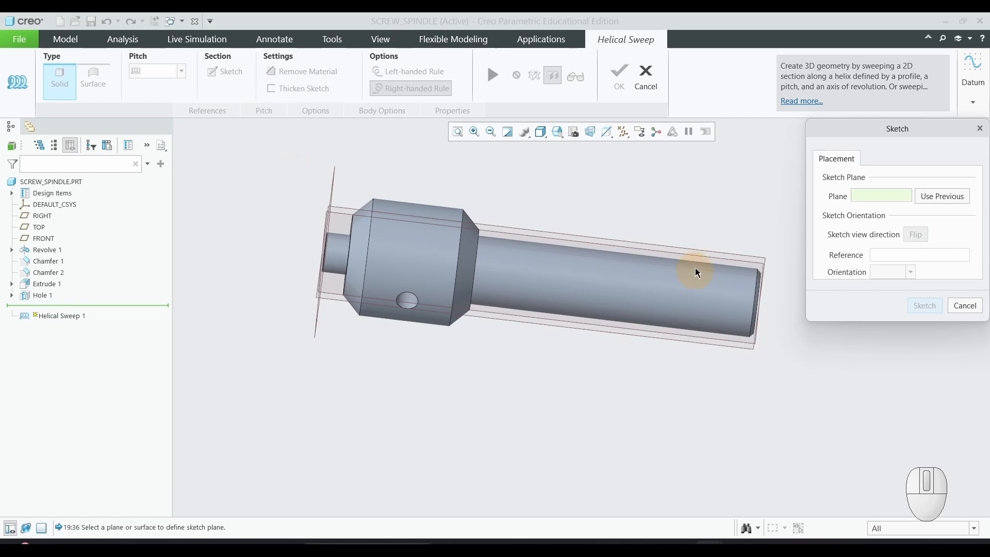
{"action": "left_click", "coordinate": [695, 254]}
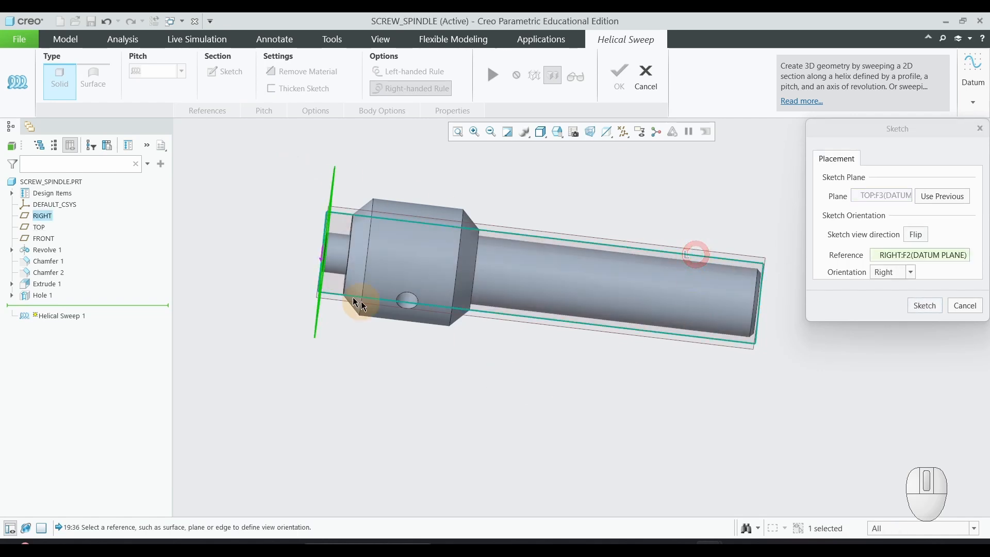
{"action": "left_click", "coordinate": [915, 307]}
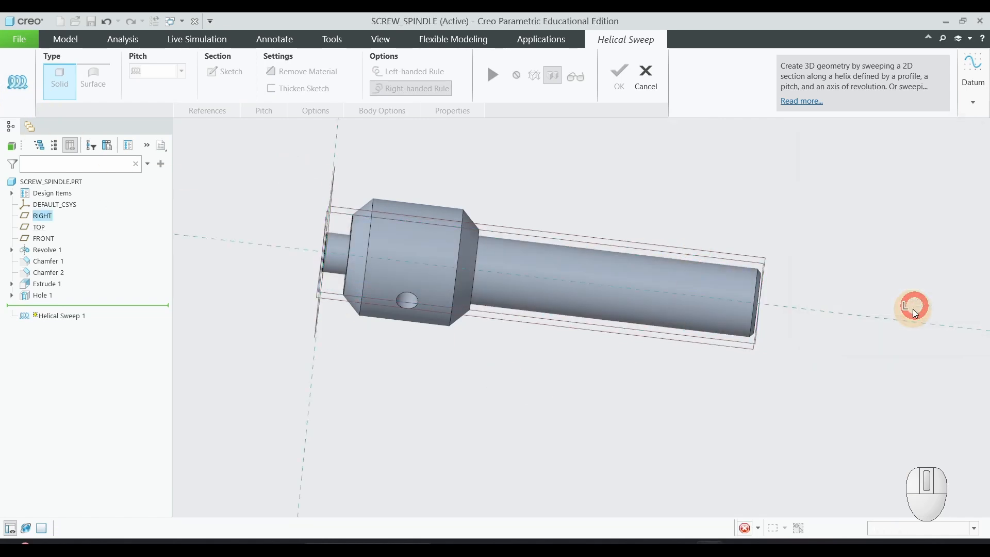
{"action": "left_click", "coordinate": [20, 103]}
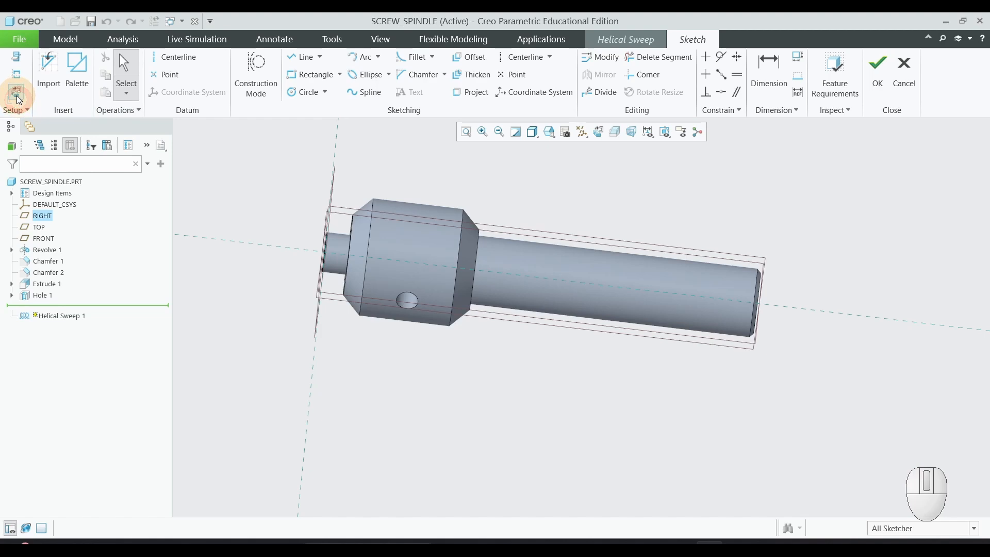
{"action": "scroll", "coordinate": [691, 336], "scroll_direction": "up", "scroll_amount": 2}
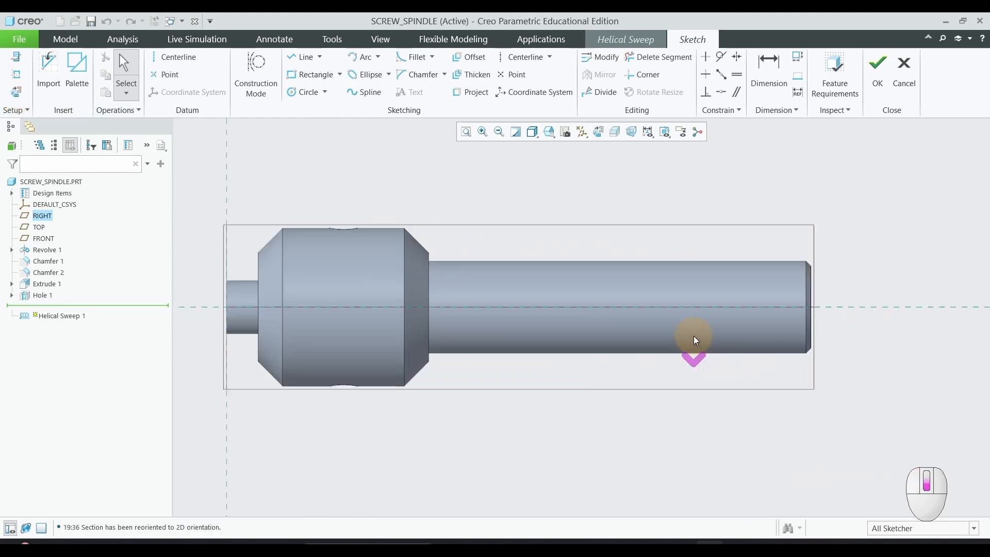
{"action": "scroll", "coordinate": [814, 261], "scroll_direction": "up", "scroll_amount": 2}
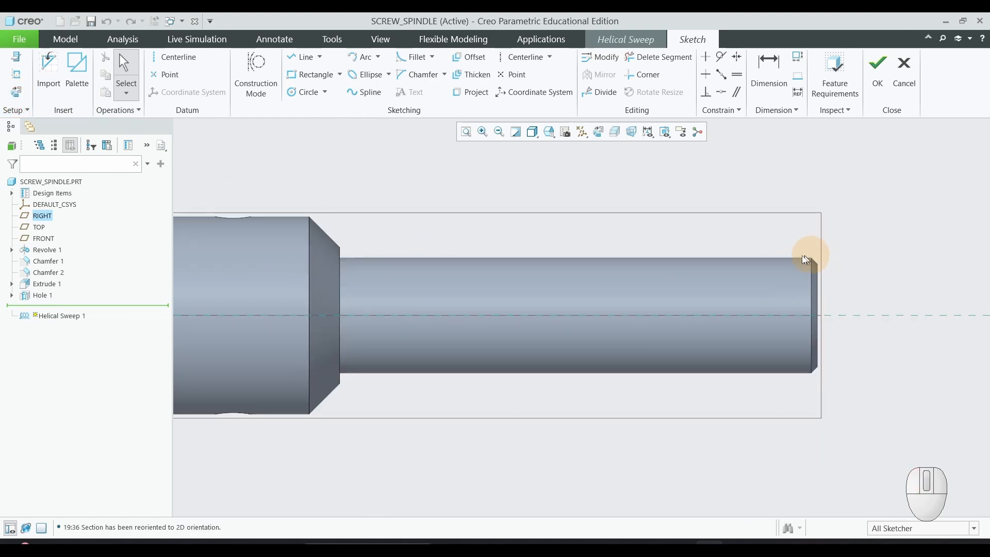
Add the shaft's upper edge as a sketch reference and place a datum centerline along the spindle's axis.
{"action": "left_click", "coordinate": [16, 76]}
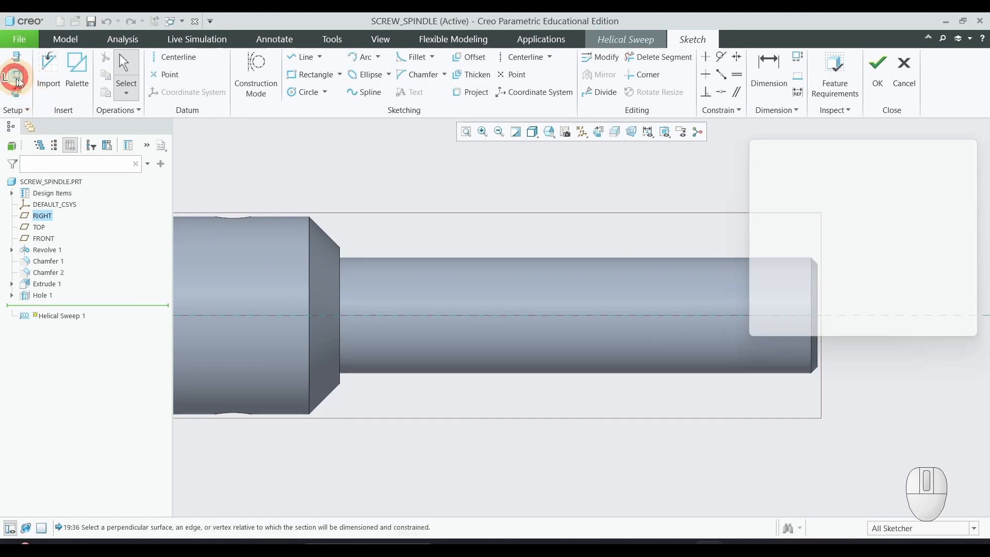
{"action": "left_click", "coordinate": [588, 258]}
{"action": "left_click", "coordinate": [967, 332]}
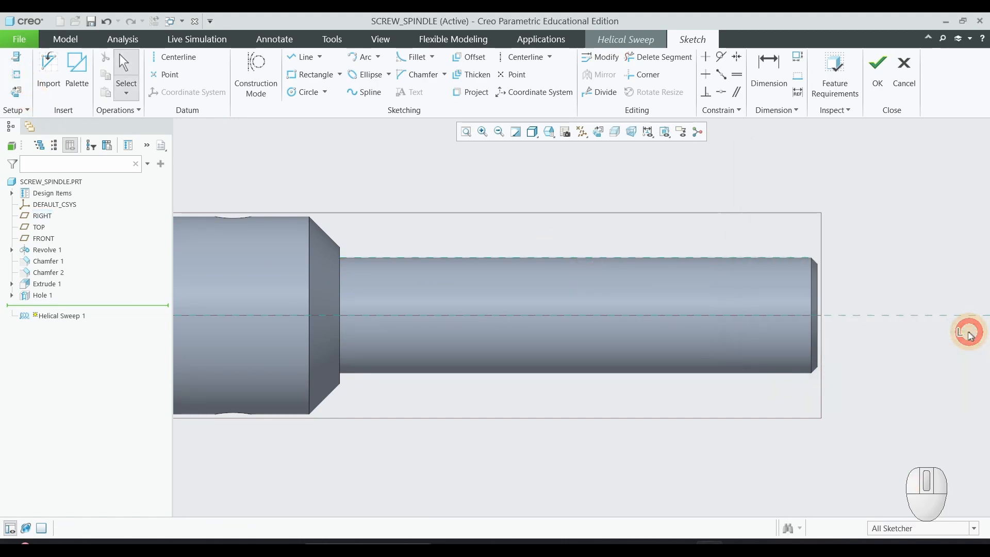
{"action": "left_click", "coordinate": [200, 62]}
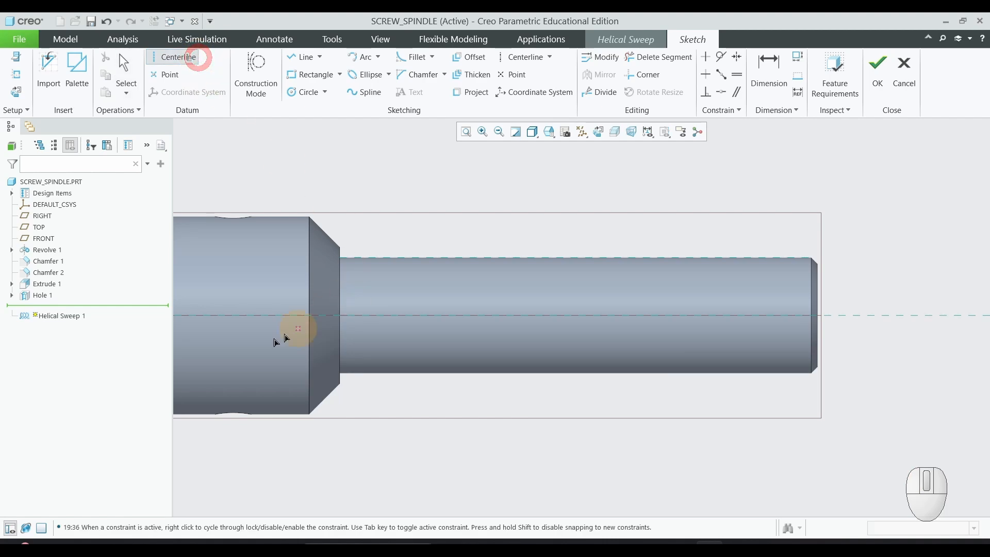
{"action": "left_click", "coordinate": [219, 314]}
{"action": "left_click", "coordinate": [642, 321]}
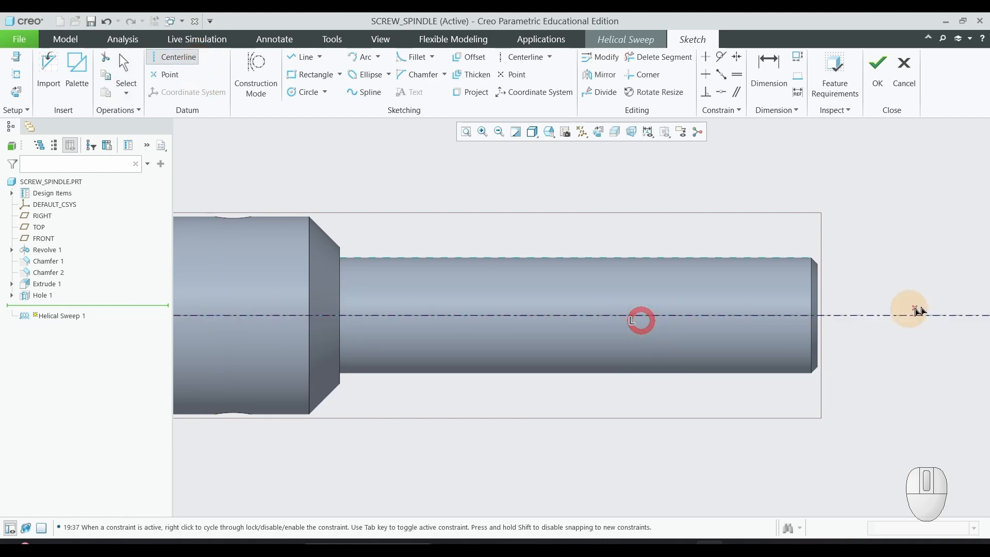
{"action": "middle_click", "coordinate": [929, 280]}
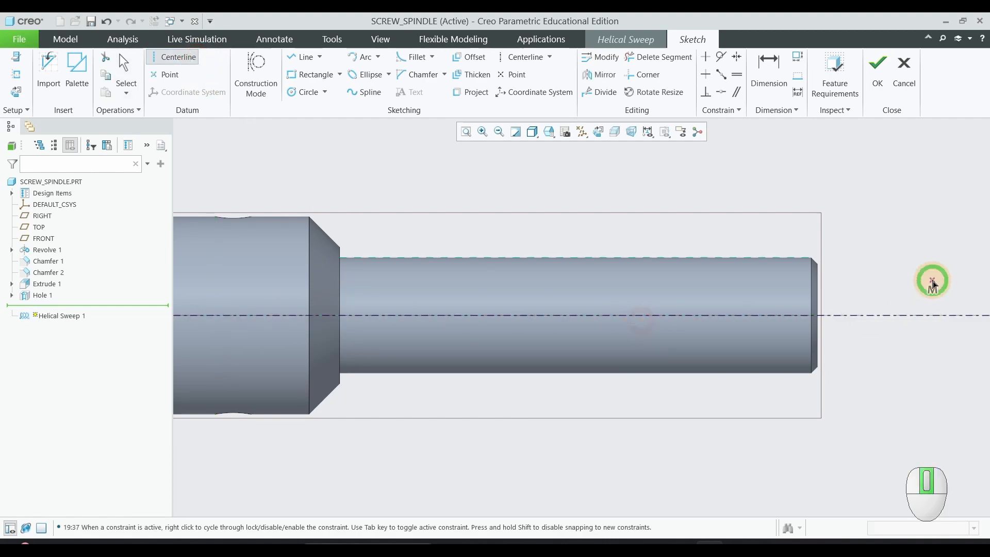
Sketch a horizontal helix profile line about 161 mm long on the shaft's upper edge, from beyond the chamfered end to near the head.
{"action": "left_click", "coordinate": [303, 57]}
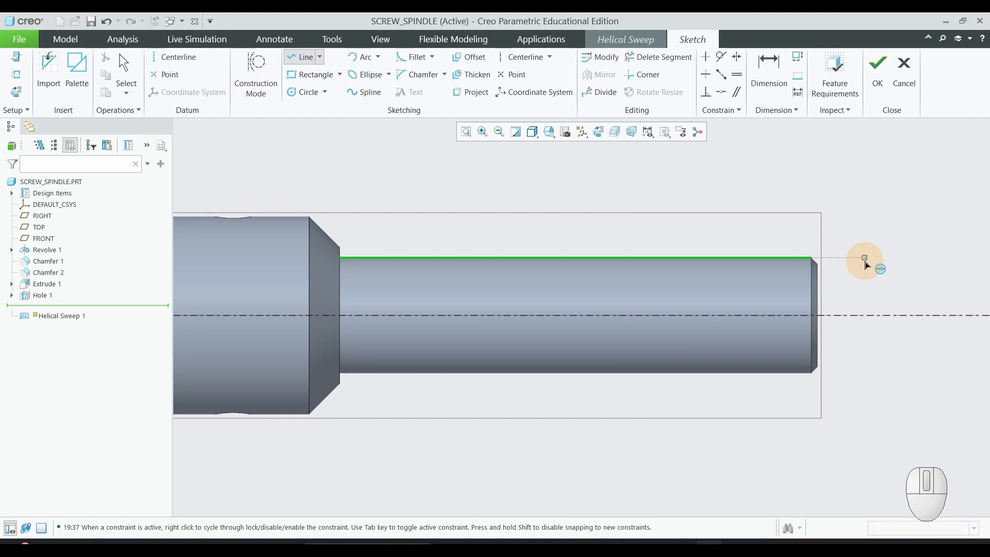
{"action": "left_click", "coordinate": [866, 261]}
{"action": "left_click", "coordinate": [376, 266]}
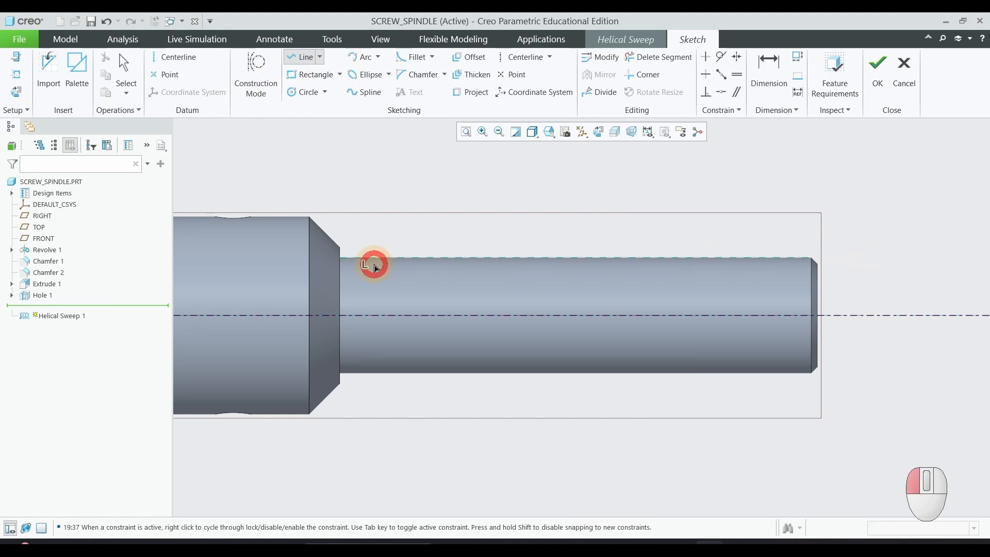
{"action": "middle_click", "coordinate": [419, 193]}
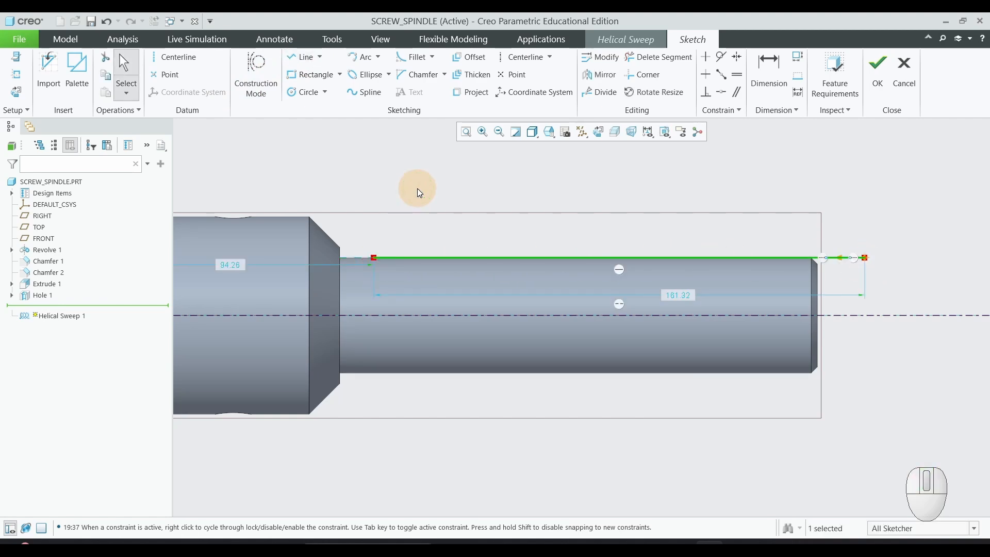
Dimension the helix profile line's inner end 3 mm from the shoulder where the head meets the shaft.
{"action": "left_click", "coordinate": [769, 69]}
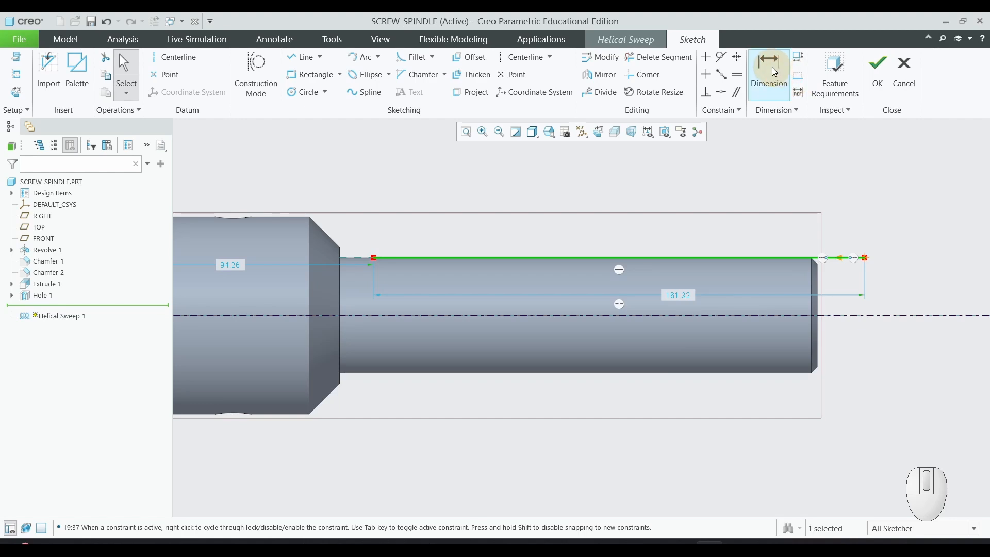
{"action": "left_click", "coordinate": [373, 259]}
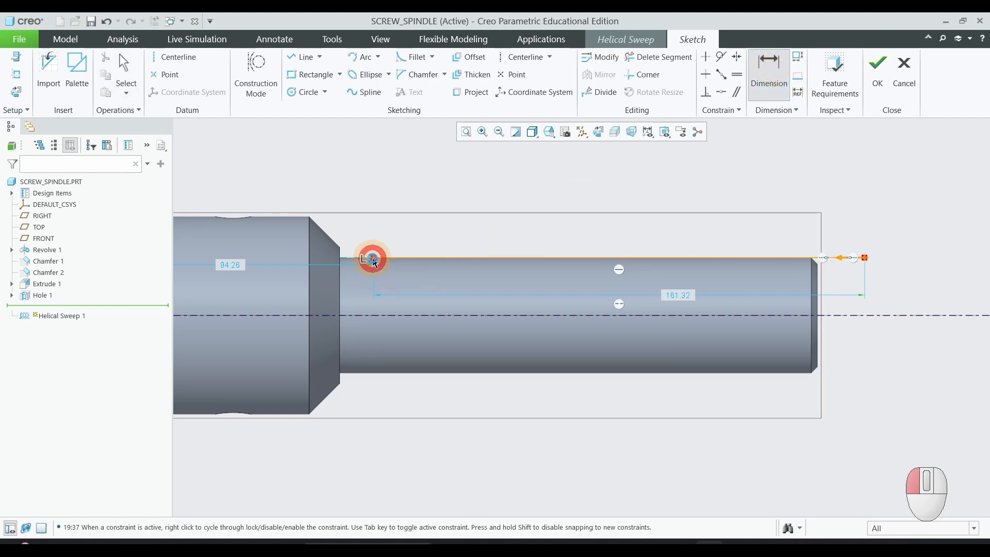
{"action": "left_click", "coordinate": [344, 256]}
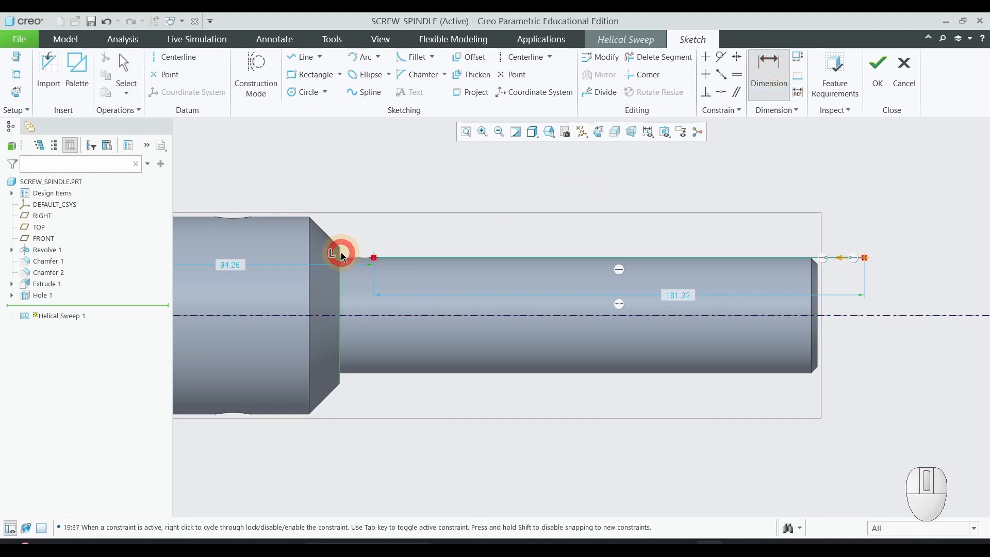
{"action": "middle_click", "coordinate": [356, 214]}
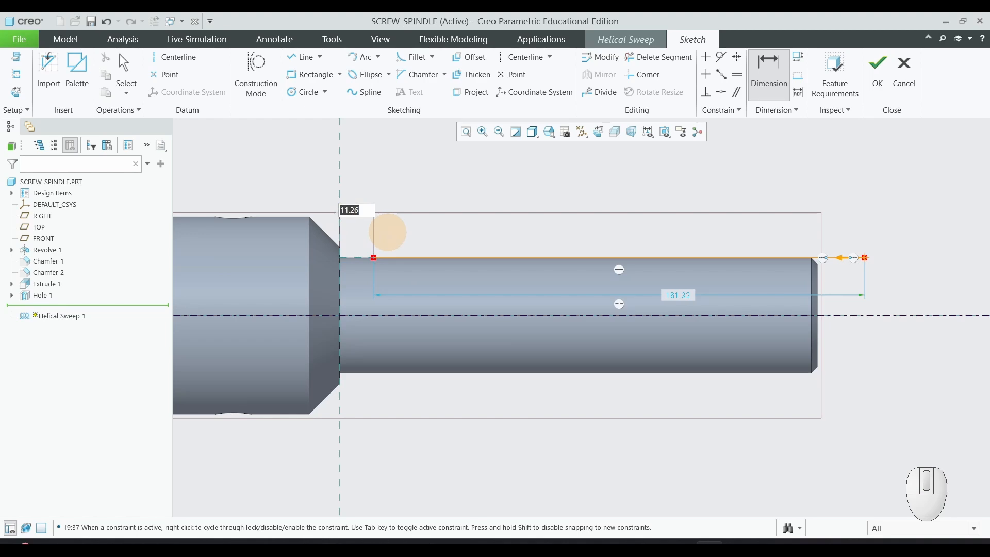
{"action": "type", "text": "3"}
{"action": "key", "text": "Return"}
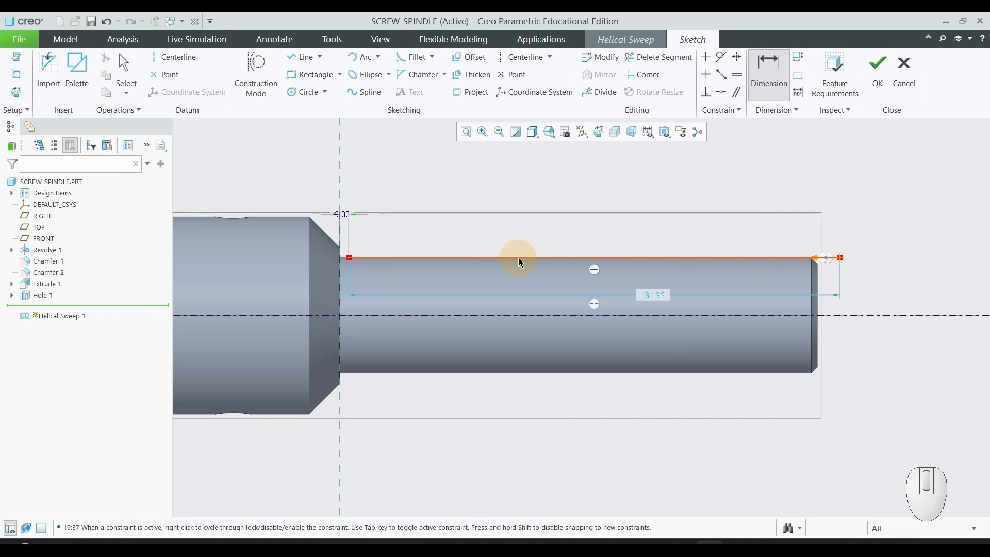
Accept the helix profile sketch and set the helical sweep's pitch to 7 mm.
{"action": "scroll", "coordinate": [850, 256], "scroll_direction": "down", "scroll_amount": 2}
{"action": "scroll", "coordinate": [850, 256], "scroll_direction": "down", "scroll_amount": 1}
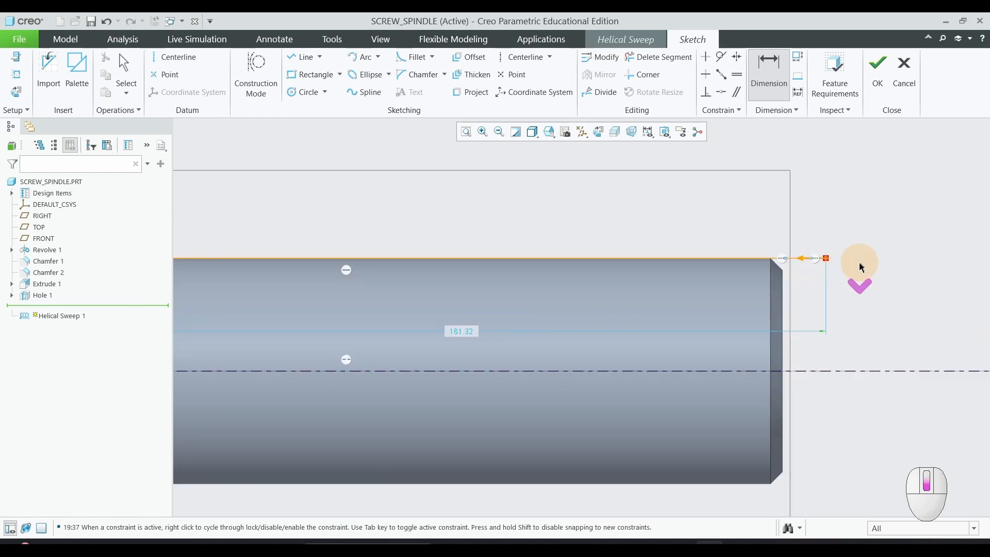
{"action": "scroll", "coordinate": [854, 264], "scroll_direction": "up", "scroll_amount": 2}
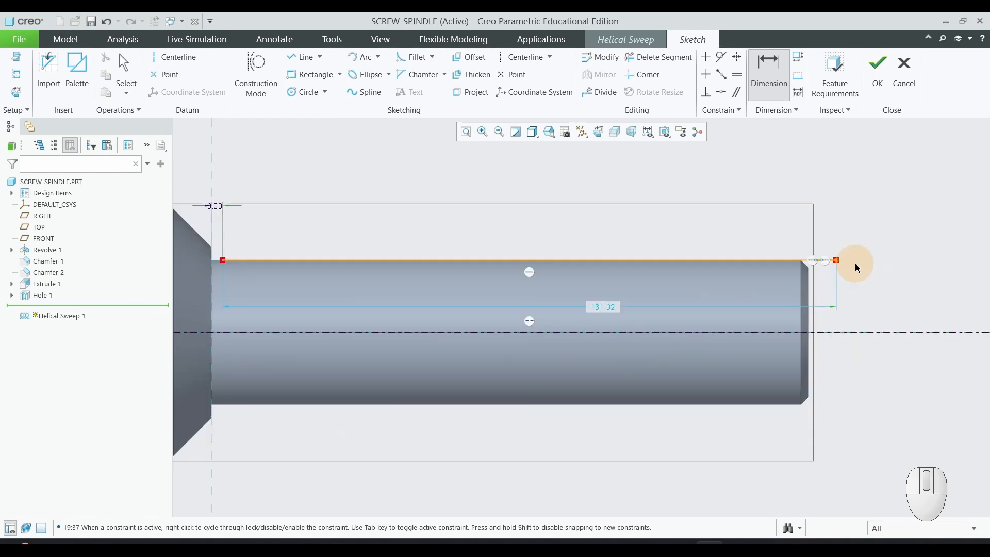
{"action": "left_click", "coordinate": [881, 91]}
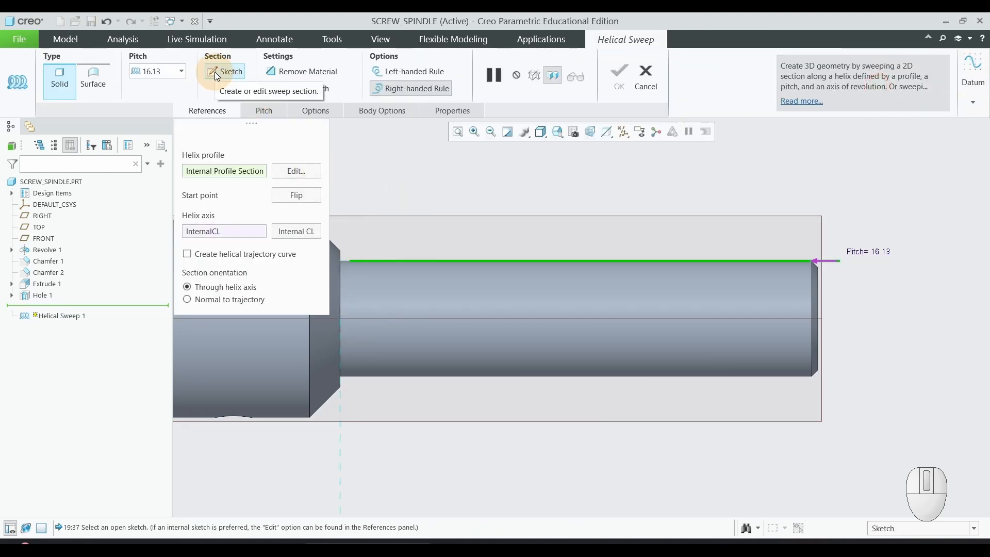
{"action": "double_click", "coordinate": [153, 69]}
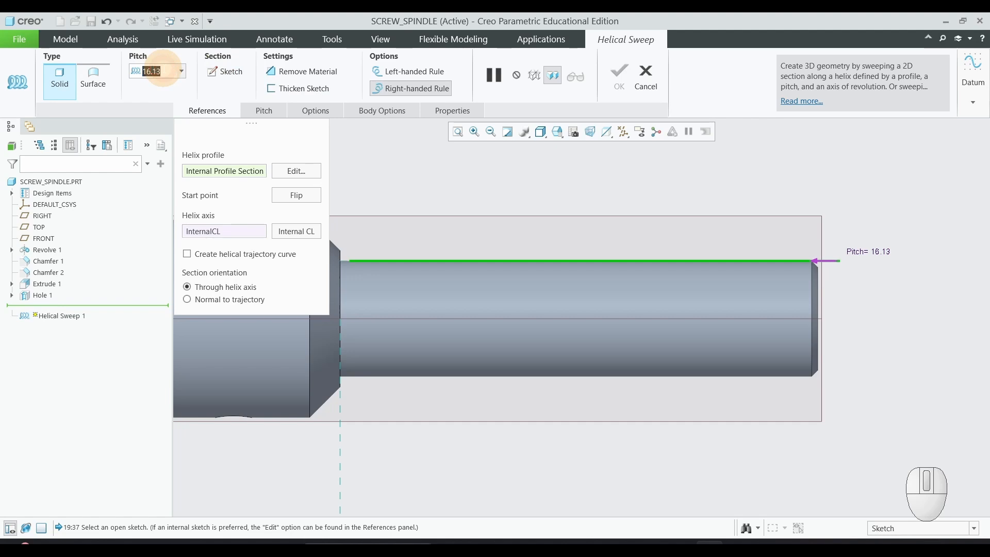
{"action": "type", "text": "7"}
{"action": "key", "text": "Return"}
Open the sweep section sketch and draw a square about 2.56 mm wide, inward from the helix start point beyond the chamfered end.
{"action": "left_click", "coordinate": [223, 76]}
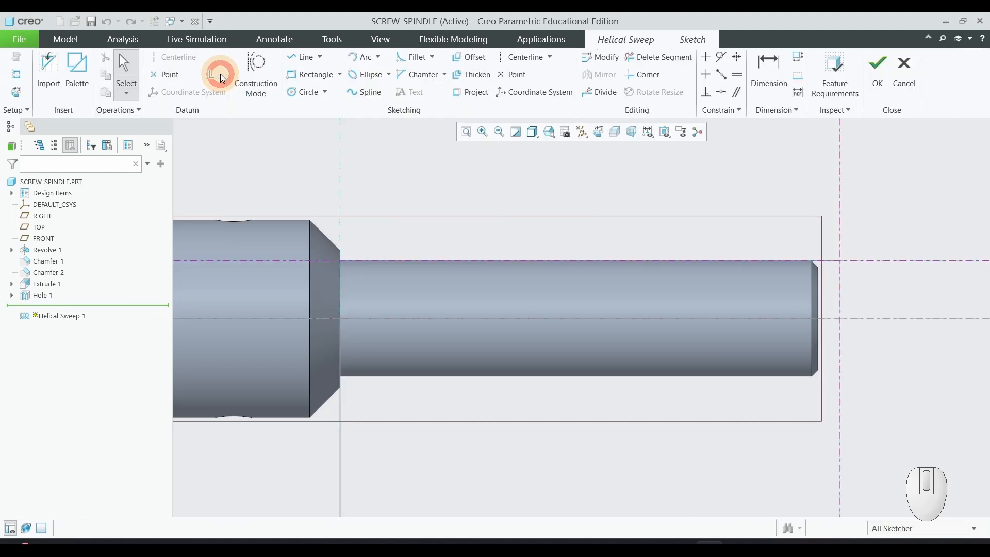
{"action": "scroll", "coordinate": [858, 252], "scroll_direction": "down", "scroll_amount": 3}
{"action": "scroll", "coordinate": [856, 251], "scroll_direction": "down", "scroll_amount": 1}
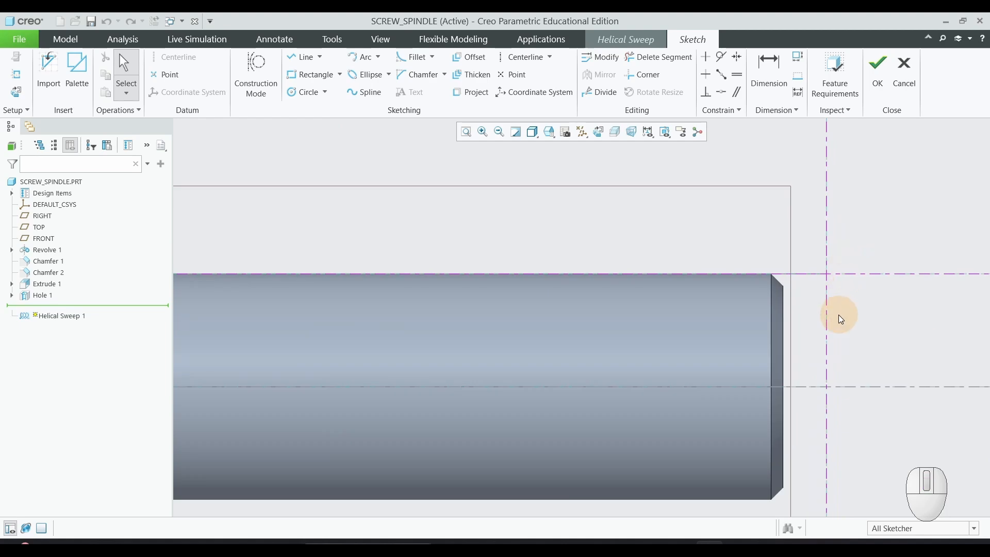
{"action": "scroll", "coordinate": [835, 309], "scroll_direction": "up", "scroll_amount": 1}
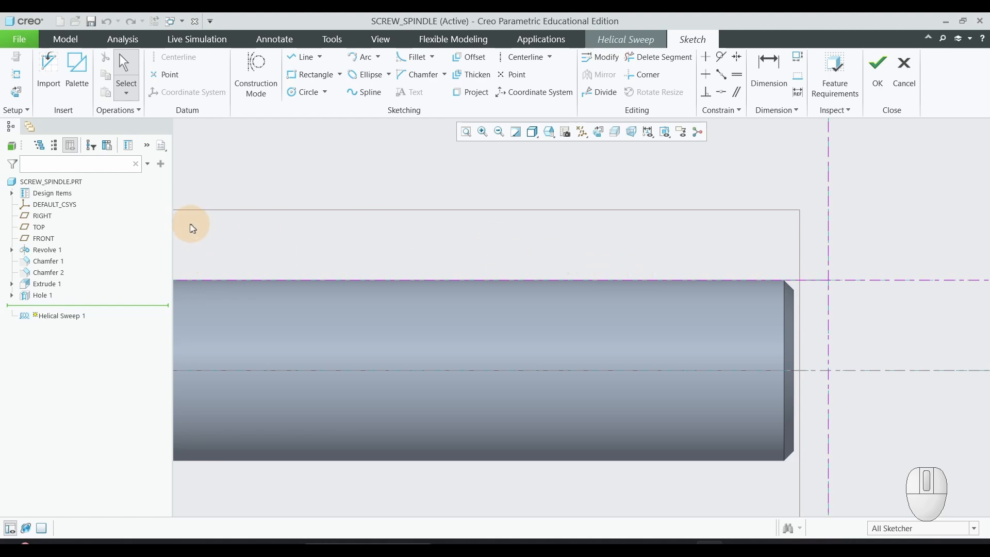
{"action": "scroll", "coordinate": [823, 332], "scroll_direction": "down", "scroll_amount": 1}
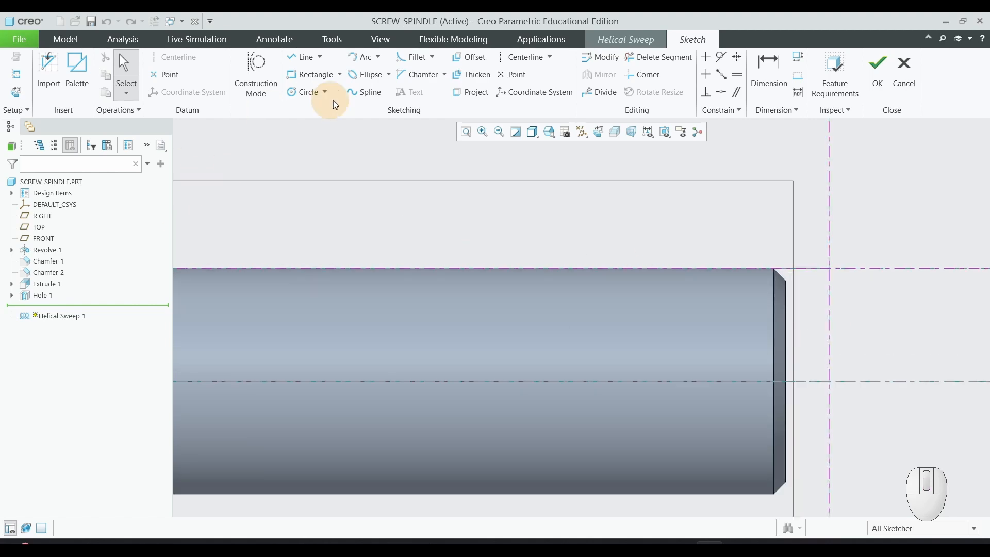
{"action": "left_click", "coordinate": [321, 75]}
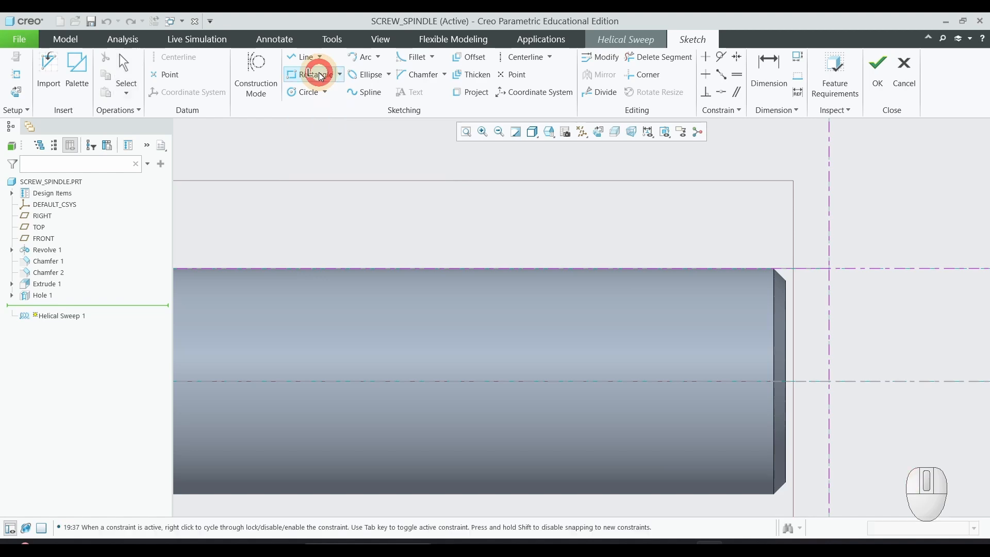
{"action": "left_click", "coordinate": [829, 272]}
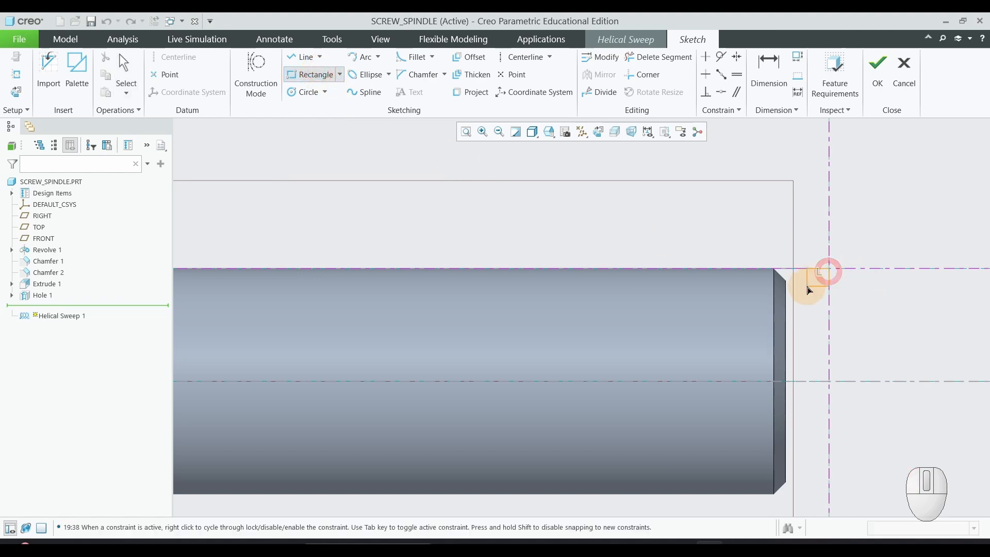
{"action": "left_click", "coordinate": [818, 287]}
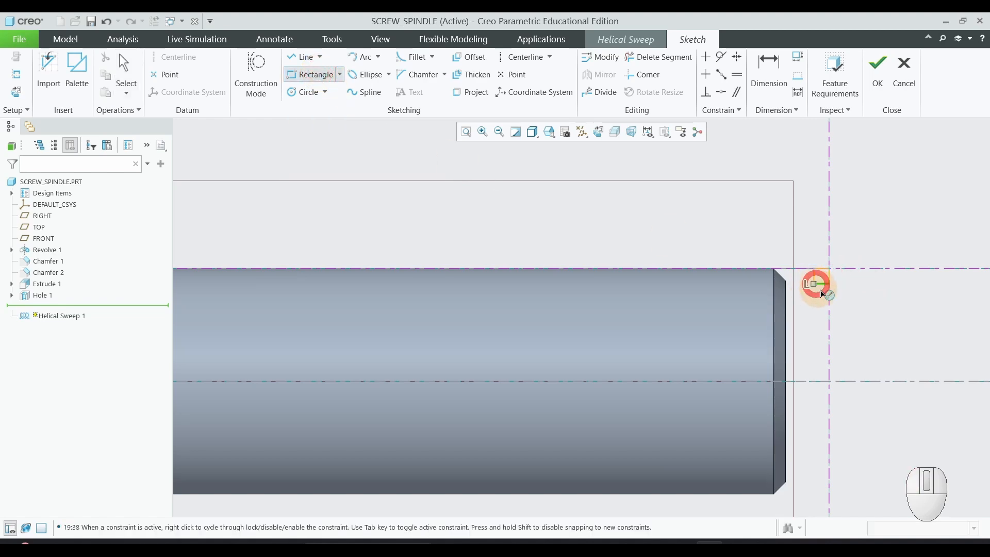
{"action": "middle_click", "coordinate": [935, 316]}
{"action": "scroll", "coordinate": [926, 323], "scroll_direction": "down", "scroll_amount": 5}
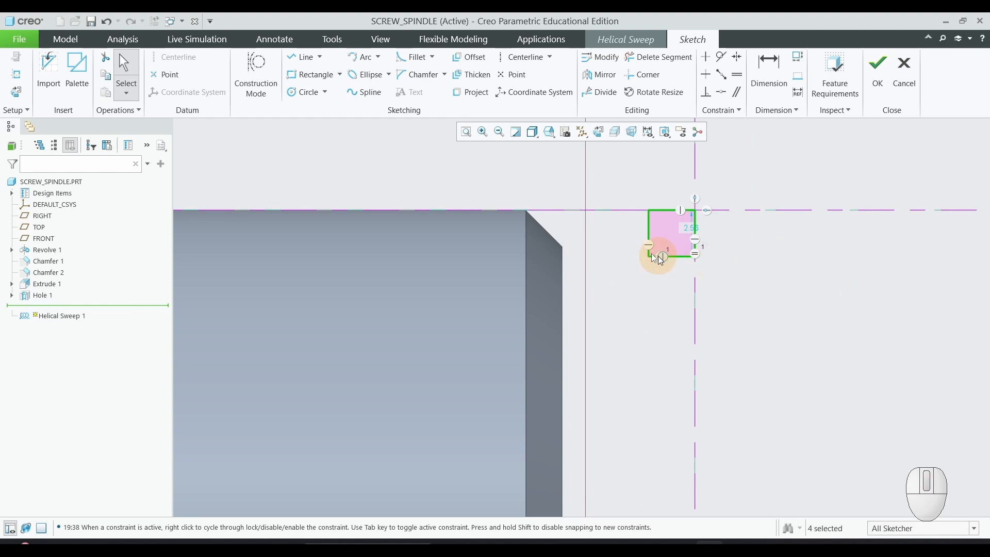
{"action": "scroll", "coordinate": [651, 236], "scroll_direction": "down", "scroll_amount": 2}
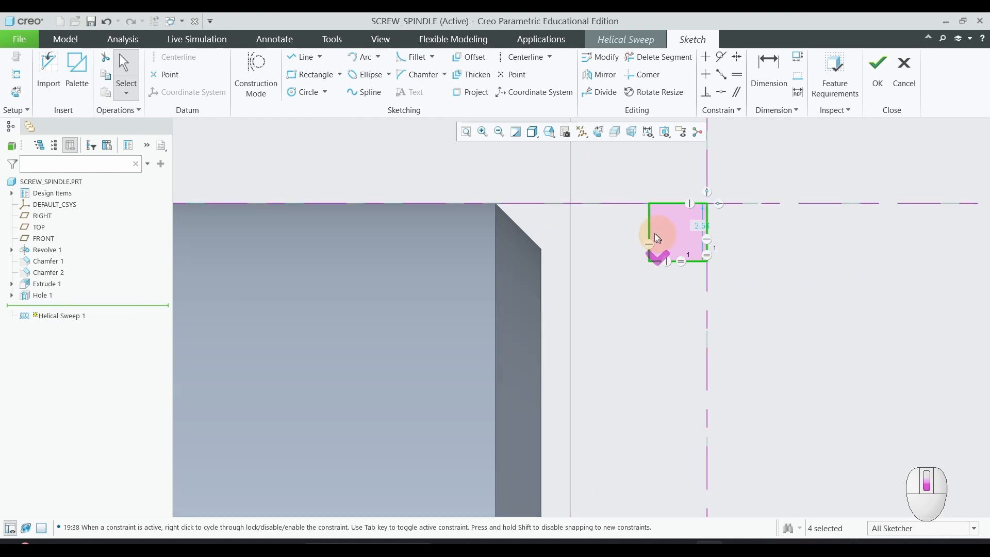
Set the square section's side to 3.5 mm and accept the section sketch.
{"action": "double_click", "coordinate": [702, 225]}
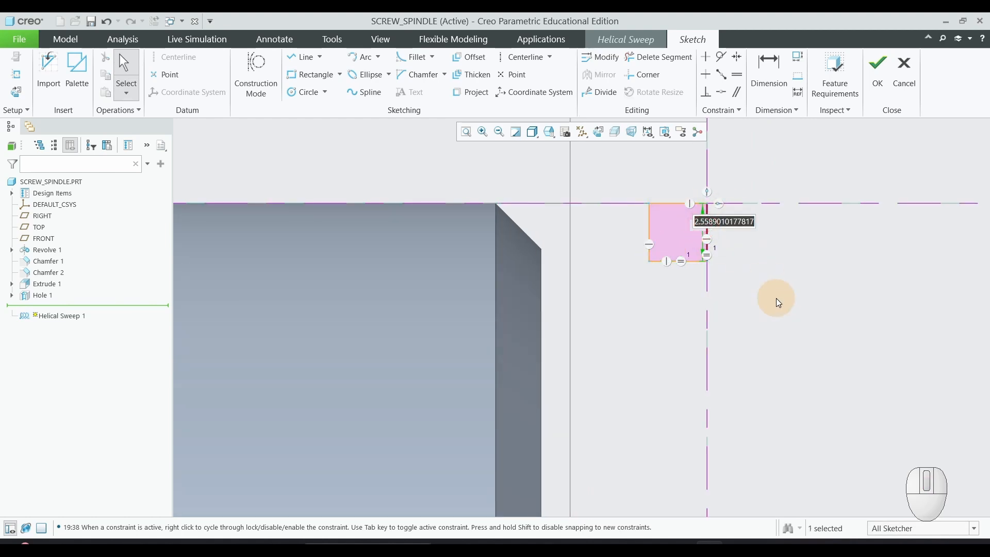
{"action": "type", "text": "3.5"}
{"action": "key", "text": "Return"}
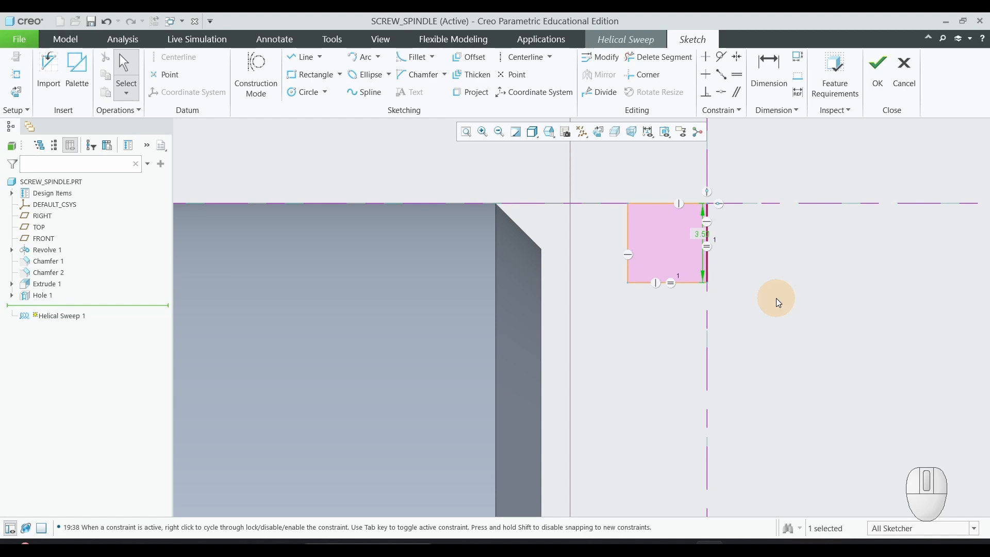
{"action": "scroll", "coordinate": [778, 303], "scroll_direction": "up", "scroll_amount": 3}
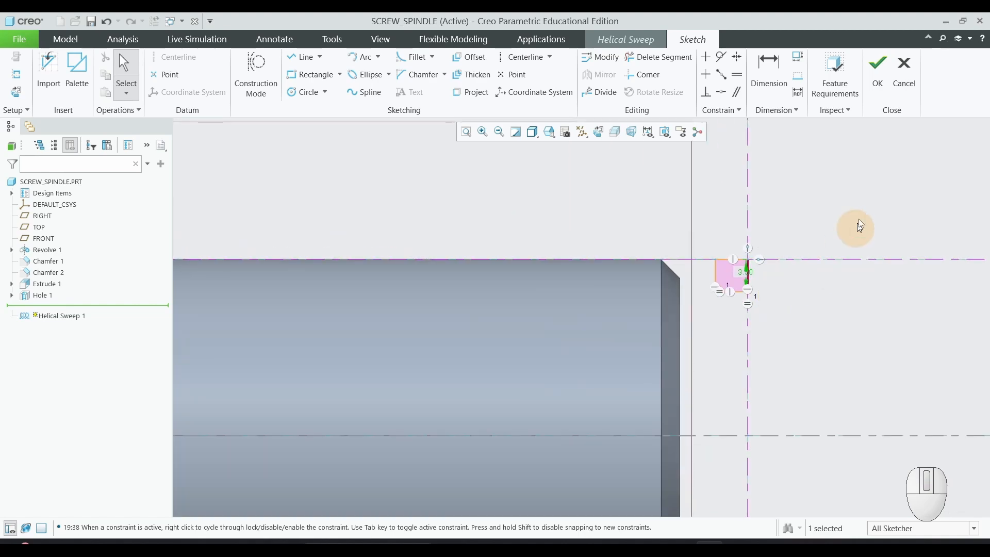
{"action": "left_click", "coordinate": [878, 72]}
{"action": "scroll", "coordinate": [829, 266], "scroll_direction": "up", "scroll_amount": 1}
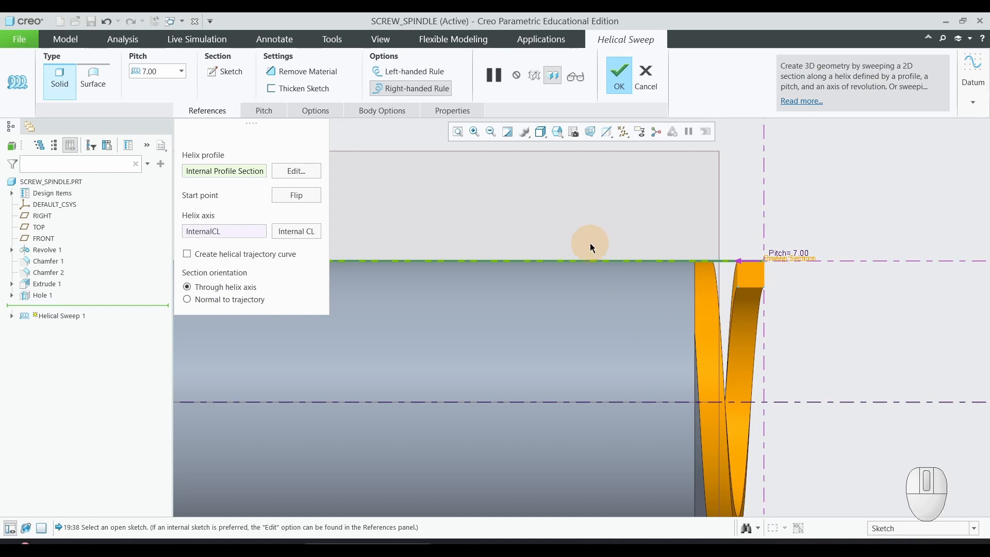
Make the helical sweep remove material so it cuts the thread along the shaft, and complete the feature.
{"action": "left_click", "coordinate": [318, 72]}
{"action": "scroll", "coordinate": [511, 207], "scroll_direction": "up", "scroll_amount": 3}
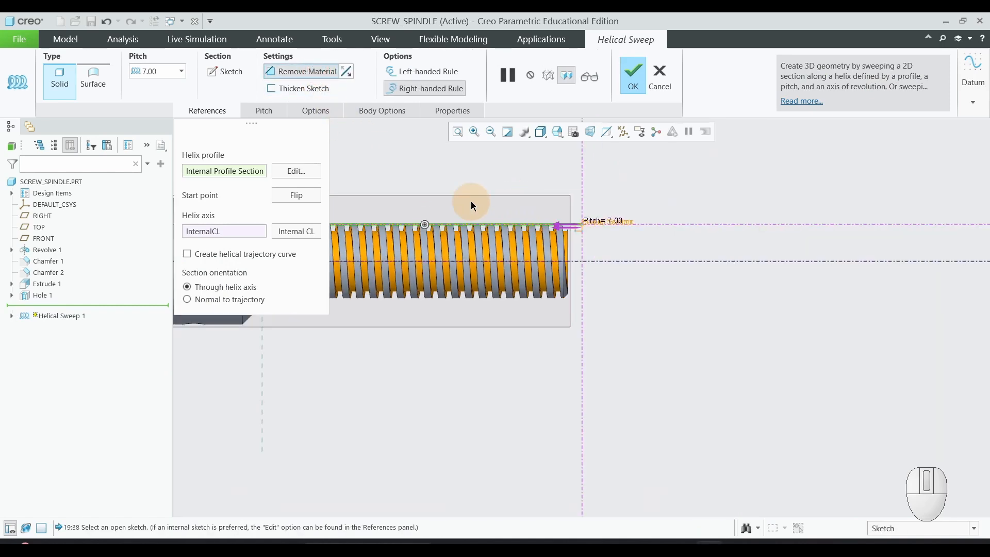
{"action": "scroll", "coordinate": [472, 207], "scroll_direction": "down", "scroll_amount": 1}
{"action": "scroll", "coordinate": [483, 227], "scroll_direction": "up", "scroll_amount": 4}
{"action": "scroll", "coordinate": [439, 224], "scroll_direction": "up", "scroll_amount": 2}
{"action": "scroll", "coordinate": [377, 227], "scroll_direction": "down", "scroll_amount": 2}
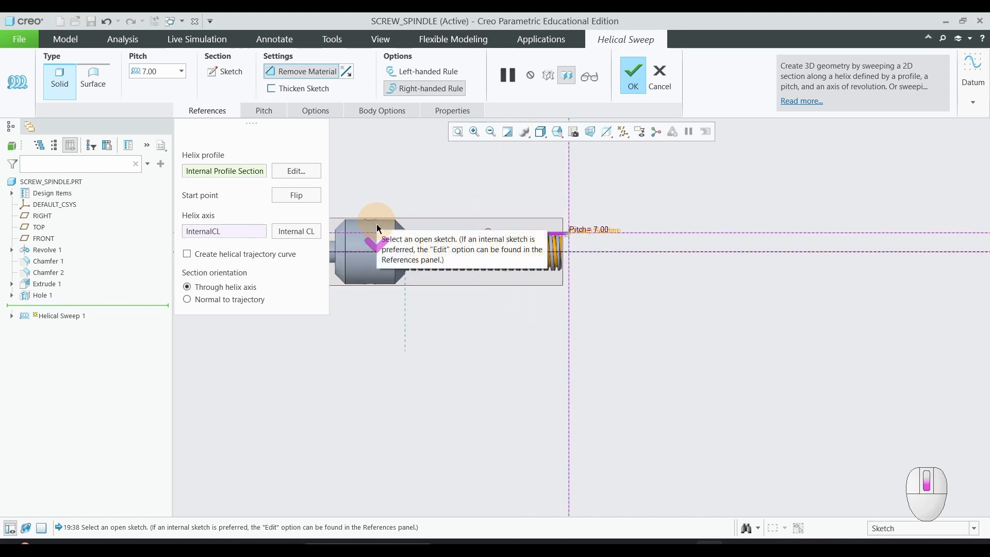
{"action": "scroll", "coordinate": [378, 229], "scroll_direction": "down", "scroll_amount": 2}
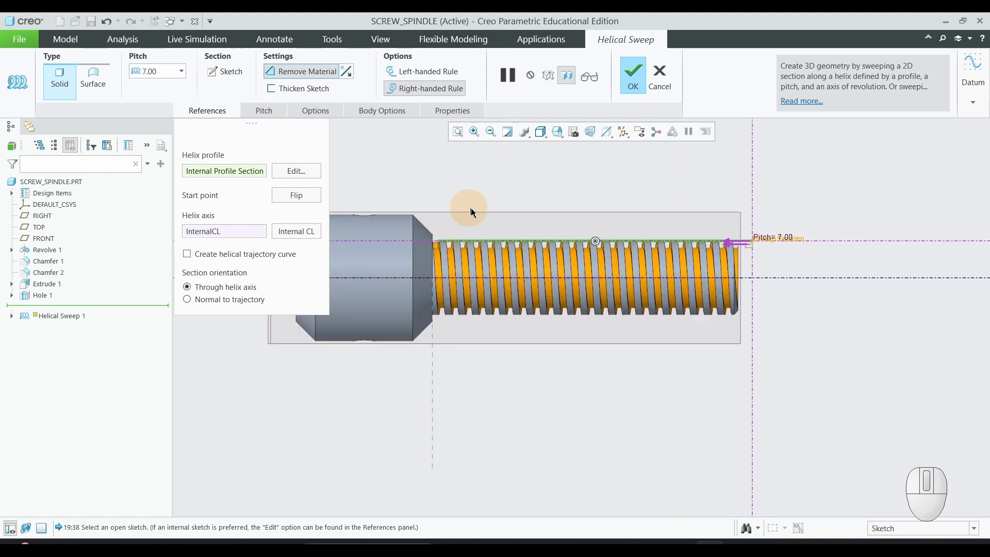
{"action": "middle_click_drag", "start_coordinate": [492, 354], "coordinate": [486, 313]}
{"action": "scroll", "coordinate": [487, 216], "scroll_direction": "up", "scroll_amount": 2}
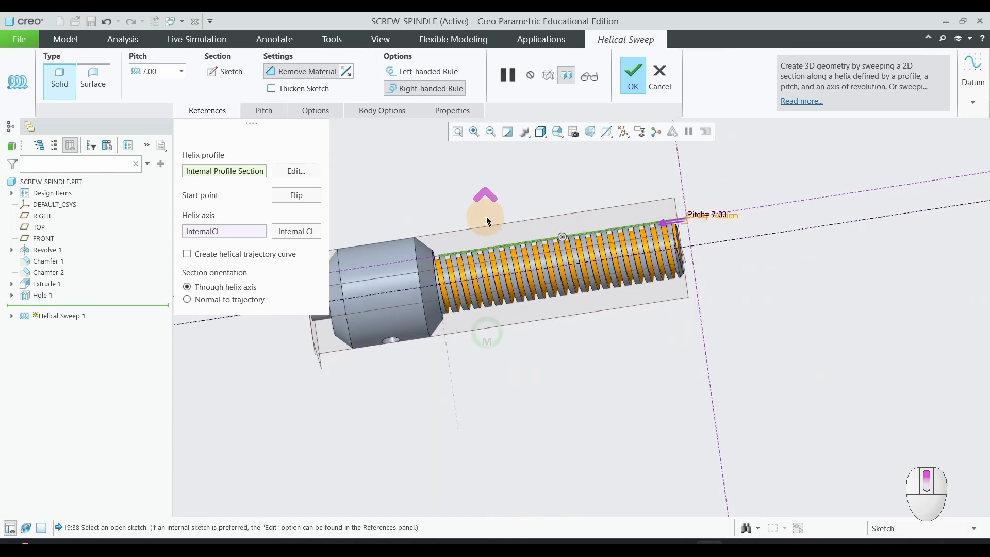
{"action": "left_click", "coordinate": [634, 77]}
Inspect the finished threaded spindle and save the part.
{"action": "scroll", "coordinate": [319, 224], "scroll_direction": "down", "scroll_amount": 2}
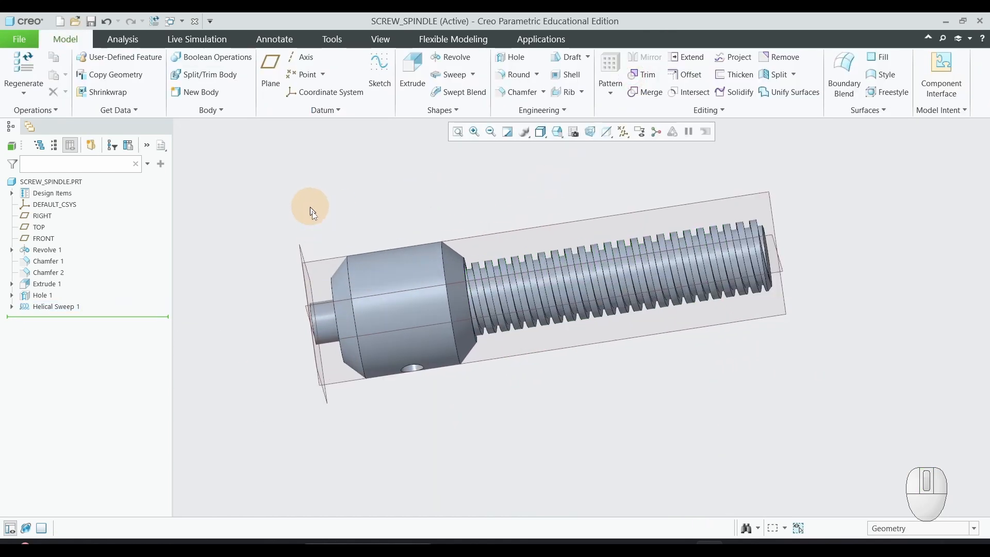
{"action": "middle_click_drag", "start_coordinate": [312, 212], "coordinate": [363, 209]}
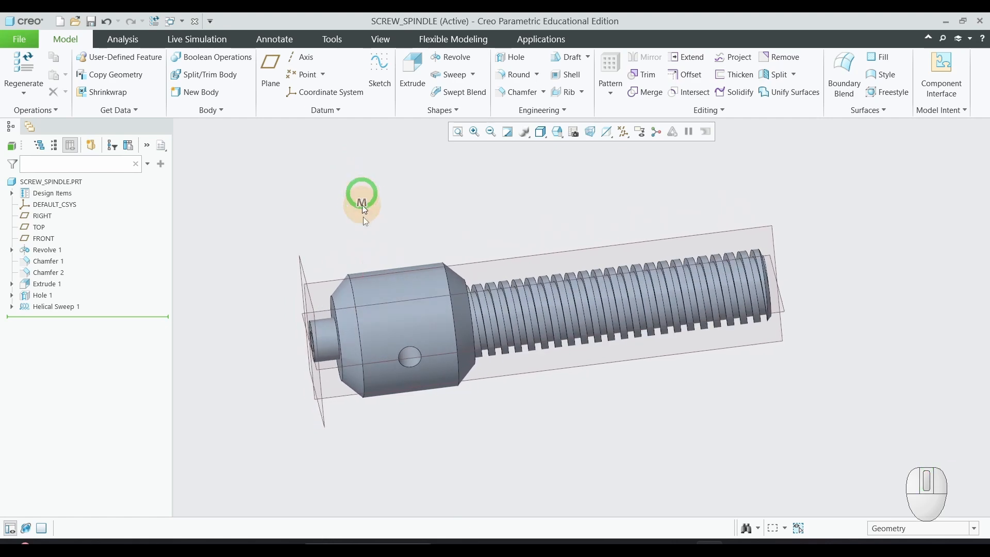
{"action": "scroll", "coordinate": [381, 361], "scroll_direction": "down", "scroll_amount": 1}
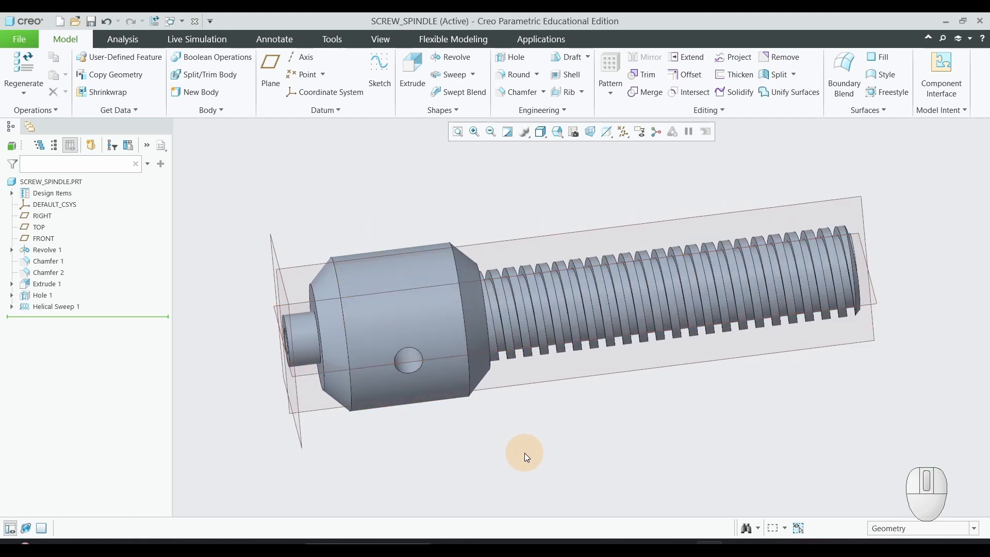
{"action": "left_click", "coordinate": [90, 22]}
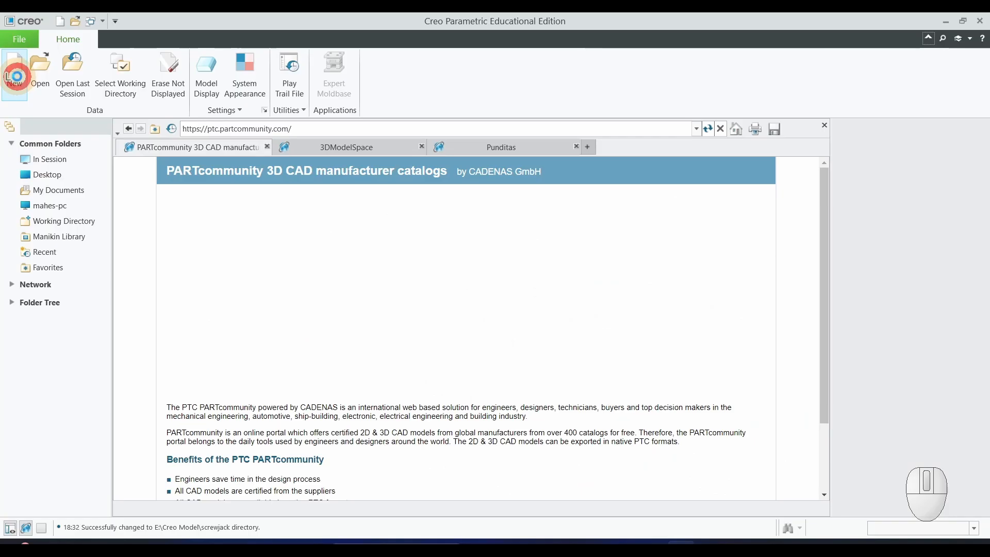
Create a new solid part named cup without the default template, using the mmns_harn_part_abs template.
{"action": "left_click", "coordinate": [16, 73]}
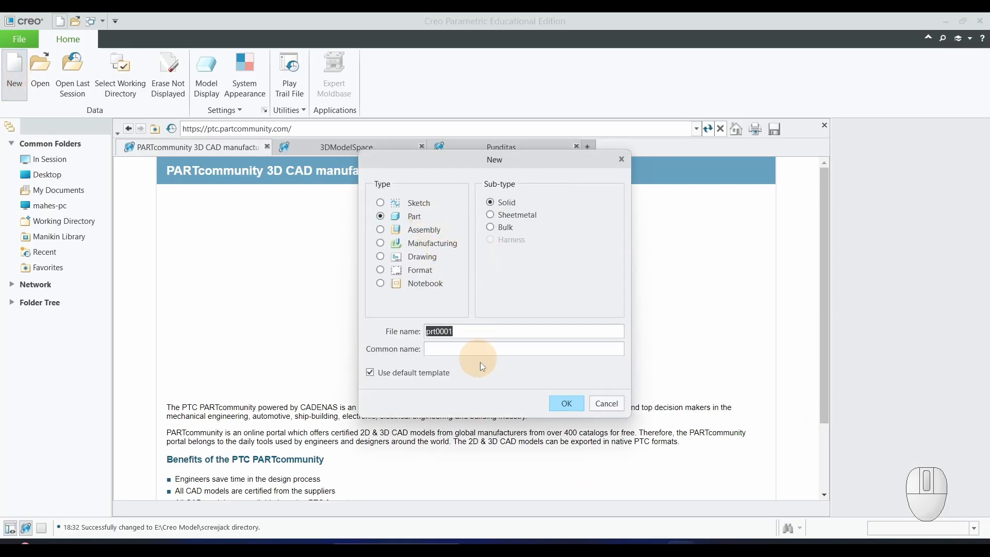
{"action": "type", "text": "cup"}
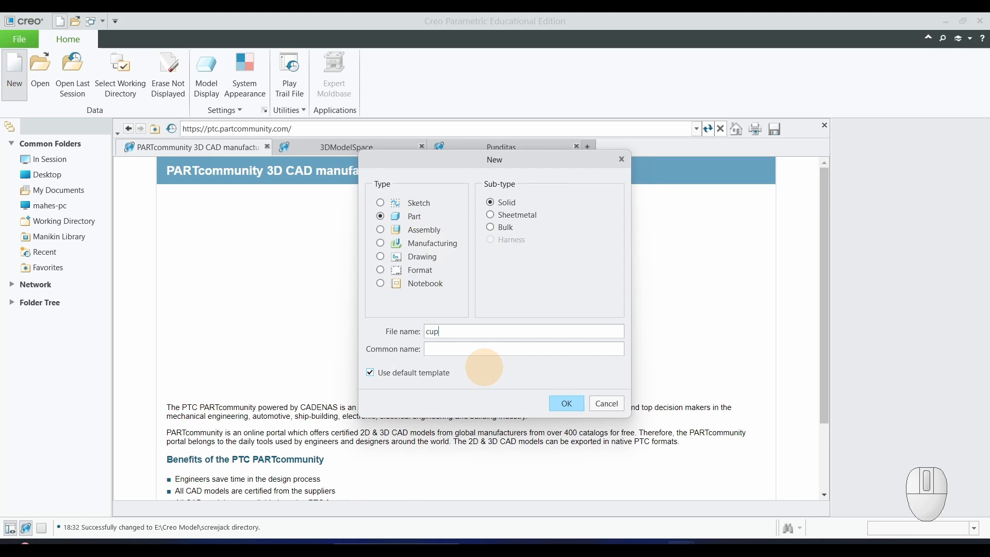
{"action": "left_click", "coordinate": [392, 376]}
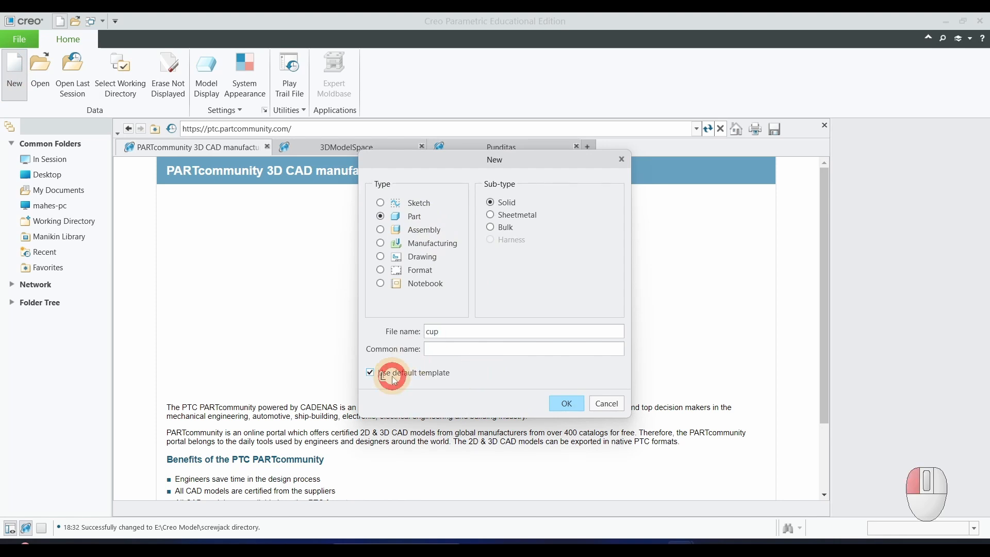
{"action": "left_click", "coordinate": [568, 404]}
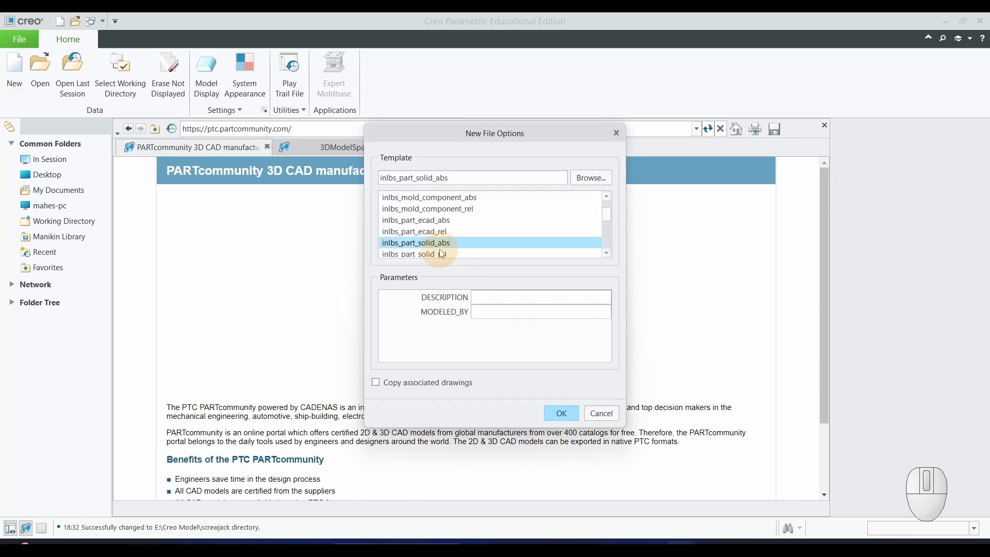
{"action": "scroll", "coordinate": [443, 253], "scroll_direction": "down", "scroll_amount": 3}
{"action": "left_click", "coordinate": [430, 197]}
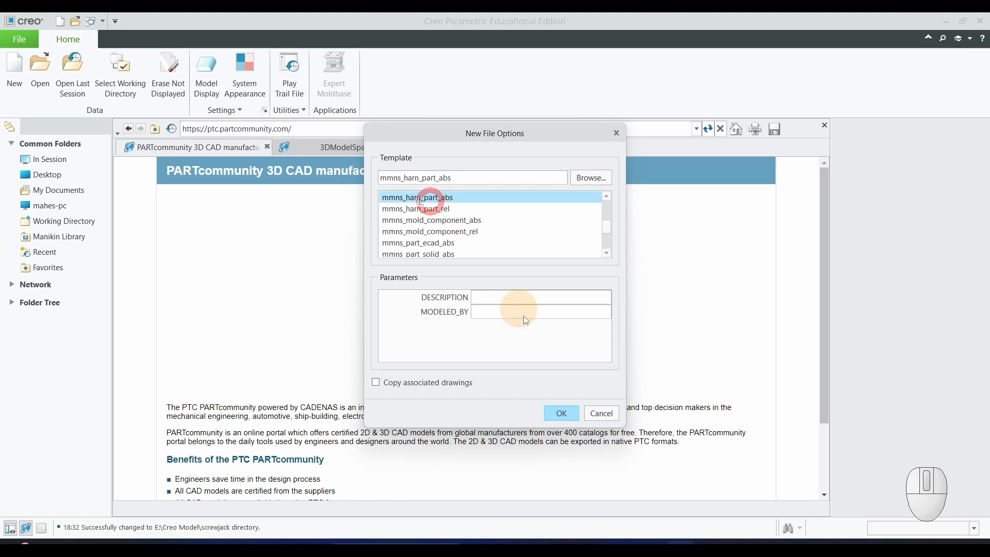
{"action": "left_click", "coordinate": [559, 419]}
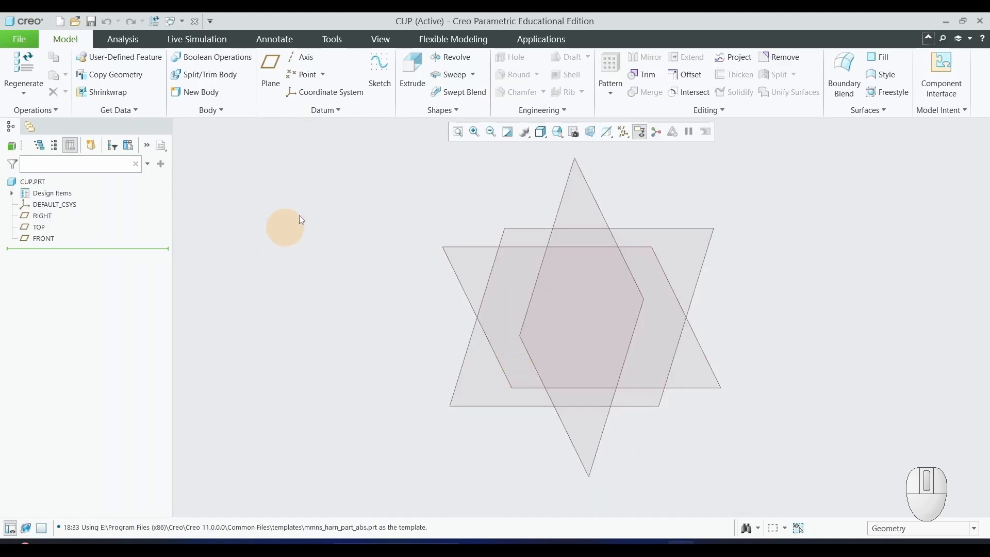
Start a Revolve feature with its sketch on the FRONT plane and orient the view to the sketch plane.
{"action": "left_click", "coordinate": [452, 58]}
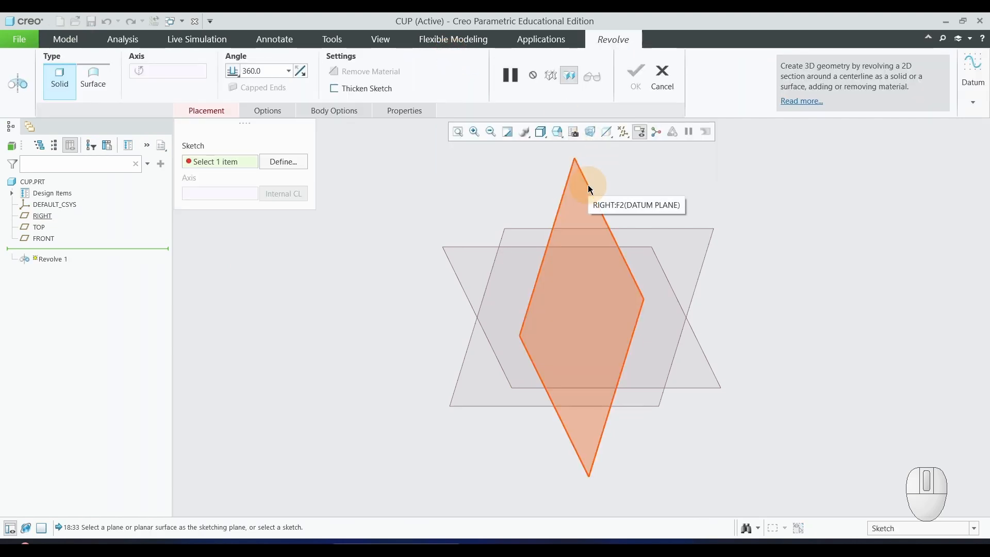
{"action": "left_click", "coordinate": [53, 239]}
{"action": "left_click", "coordinate": [16, 94]}
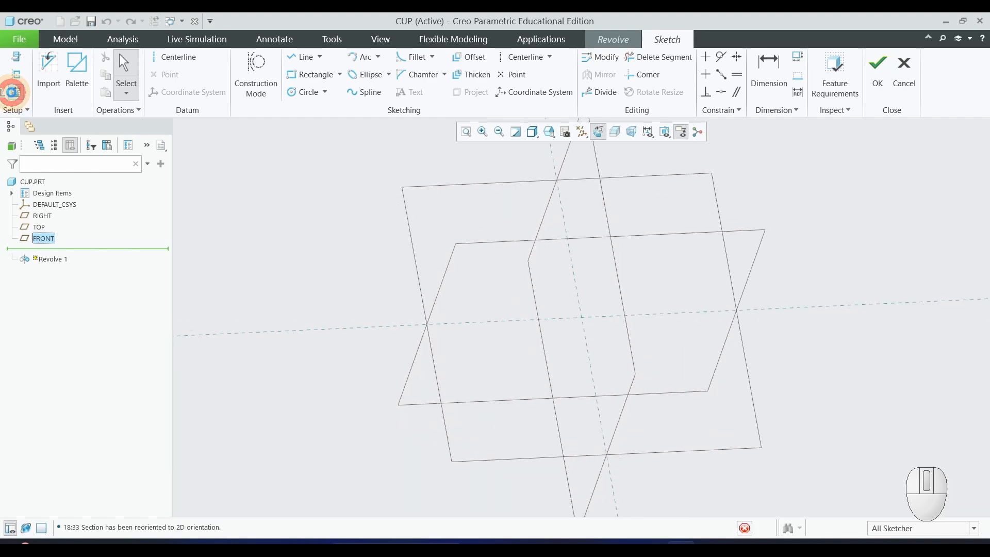
Draw a vertical geometry centerline through the sketch origin as the axis of revolution.
{"action": "left_click", "coordinate": [186, 61]}
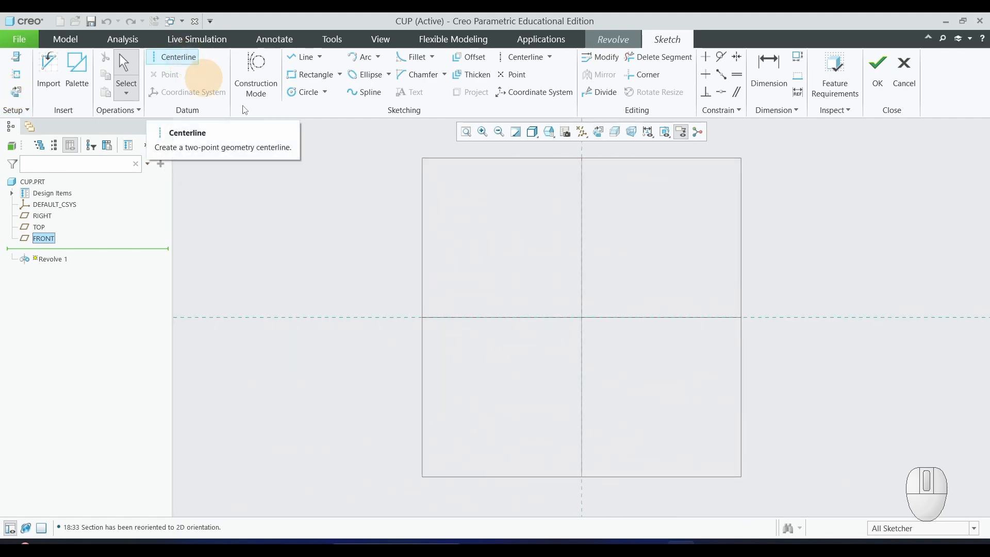
{"action": "left_click", "coordinate": [585, 161]}
{"action": "left_click", "coordinate": [588, 287]}
{"action": "middle_click", "coordinate": [723, 276]}
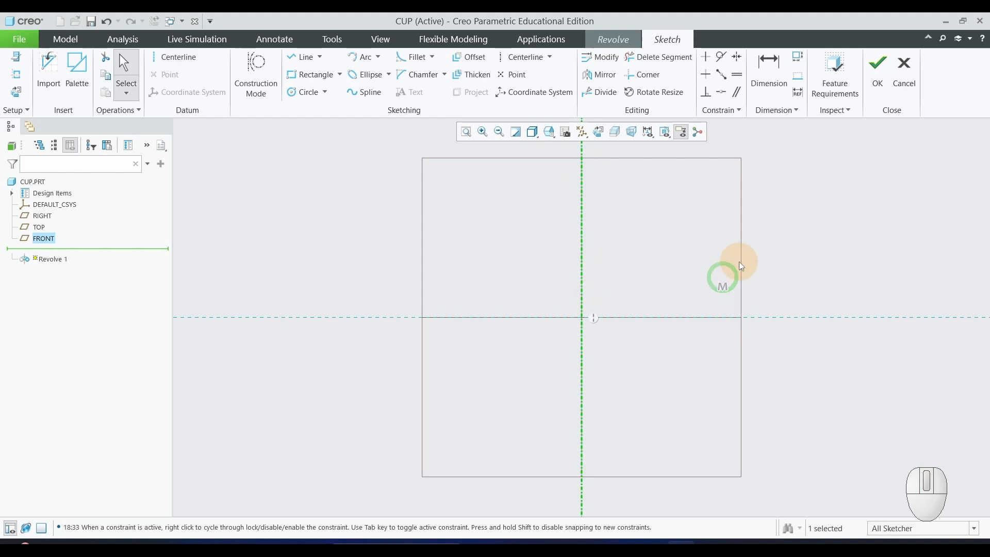
Sketch a base line on the horizontal reference from about 210 to 304 mm diameter, continuing with a line sloping up to about 448 mm diameter.
{"action": "scroll", "coordinate": [740, 264], "scroll_direction": "down", "scroll_amount": 1}
{"action": "scroll", "coordinate": [776, 217], "scroll_direction": "up", "scroll_amount": 3}
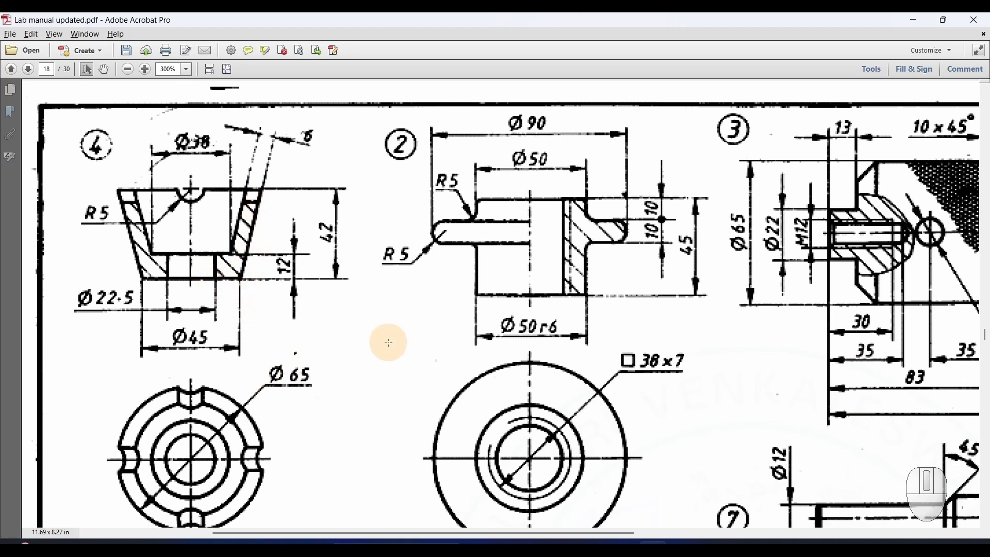
{"action": "key", "text": "alt+Tab"}
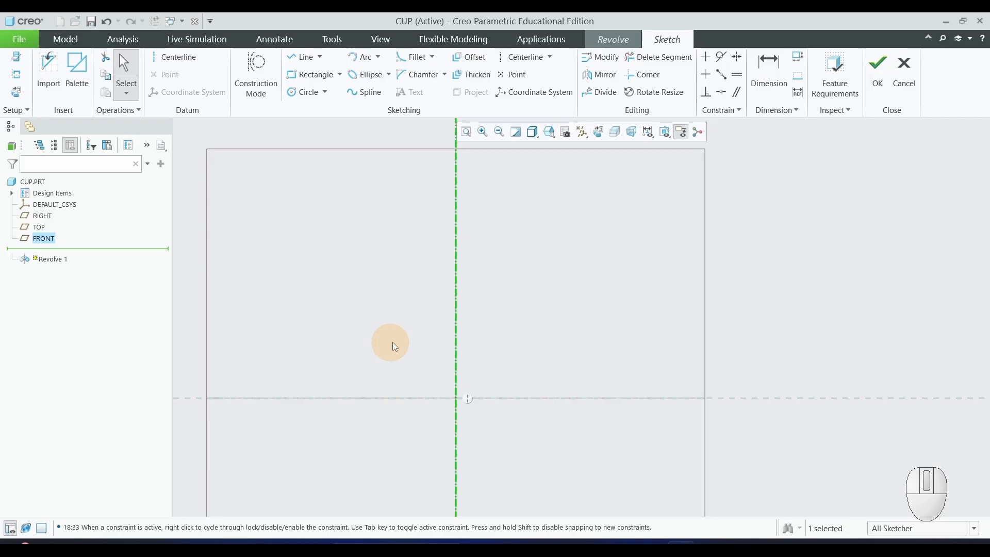
{"action": "left_click", "coordinate": [293, 57]}
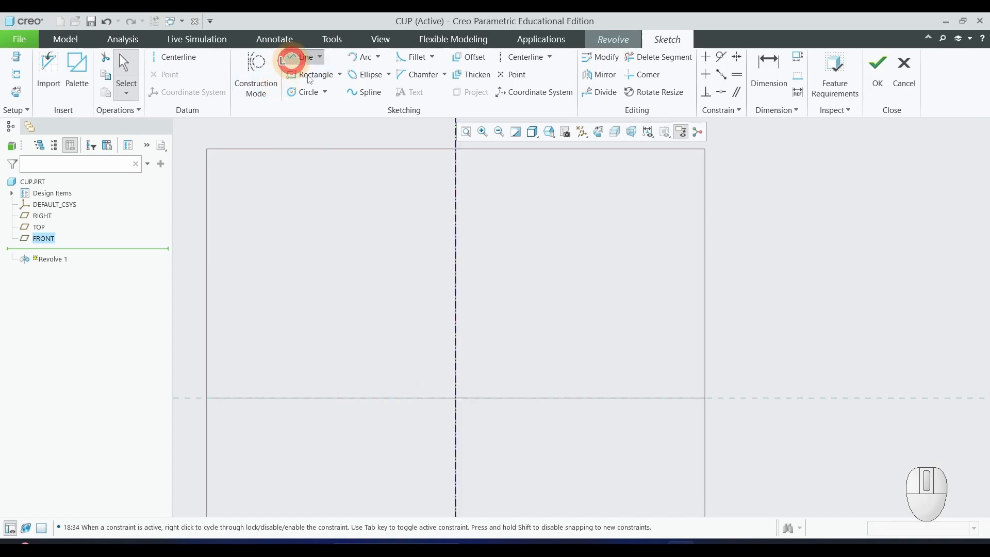
{"action": "left_click", "coordinate": [560, 398]}
{"action": "left_click", "coordinate": [605, 398]}
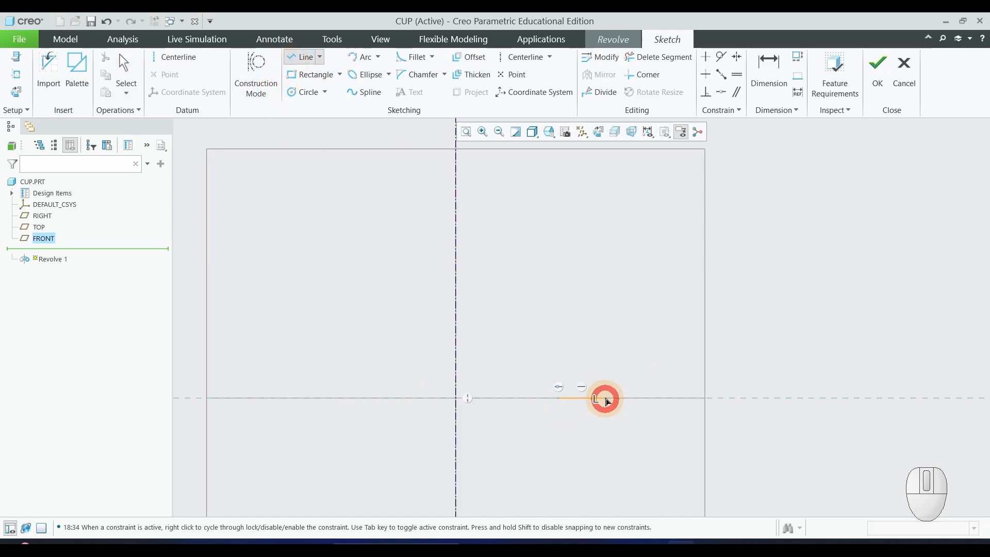
{"action": "left_click", "coordinate": [676, 246]}
{"action": "middle_click", "coordinate": [831, 245]}
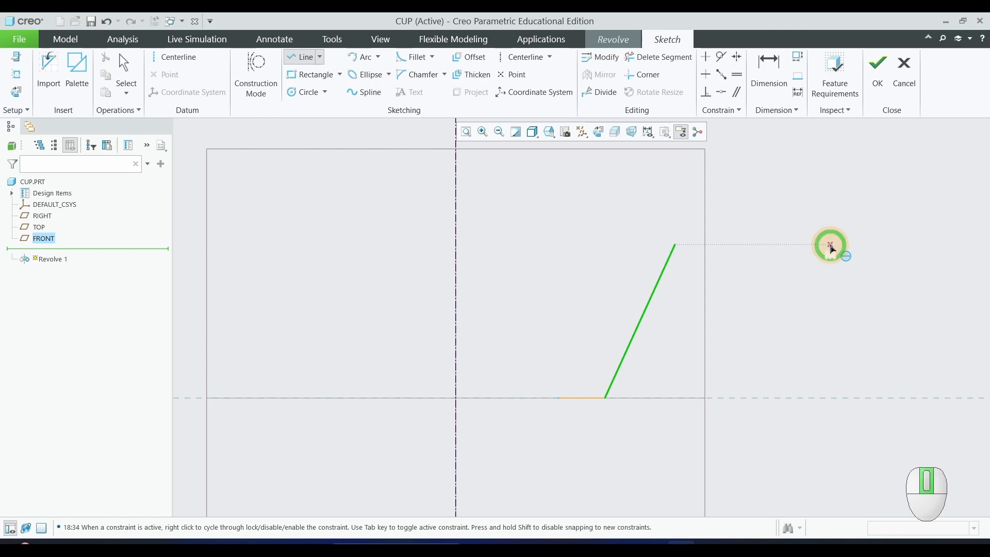
{"action": "middle_click", "coordinate": [831, 246]}
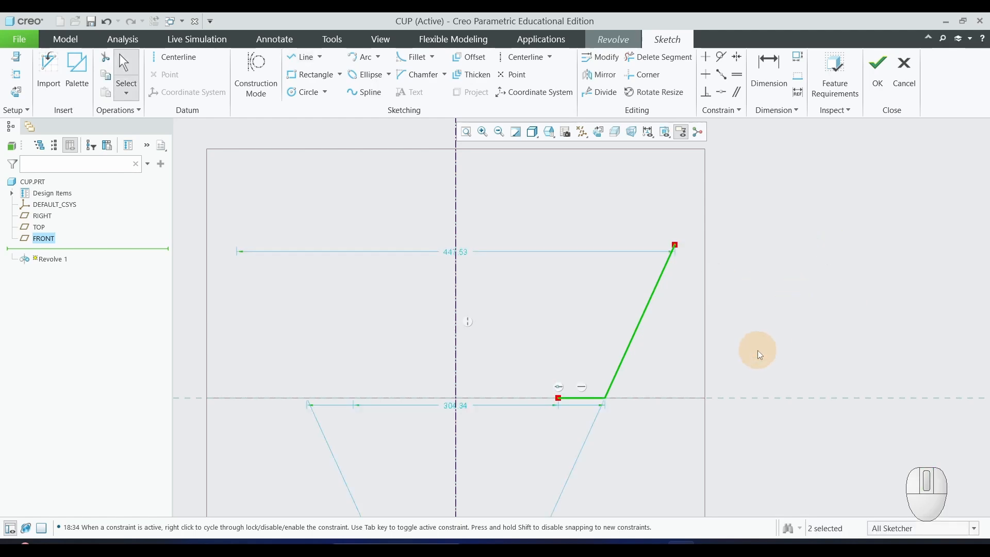
Spread the overlapping diameter dimensions apart and dimension the vertical height from the base line to the sloping line's upper end.
{"action": "left_click_drag", "start_coordinate": [457, 405], "coordinate": [459, 453]}
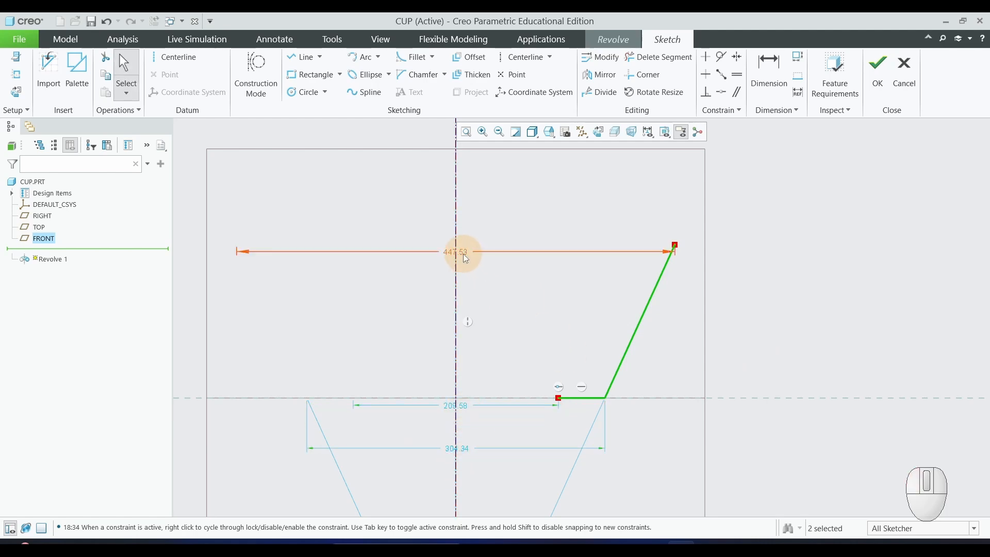
{"action": "left_click_drag", "start_coordinate": [463, 253], "coordinate": [464, 204]}
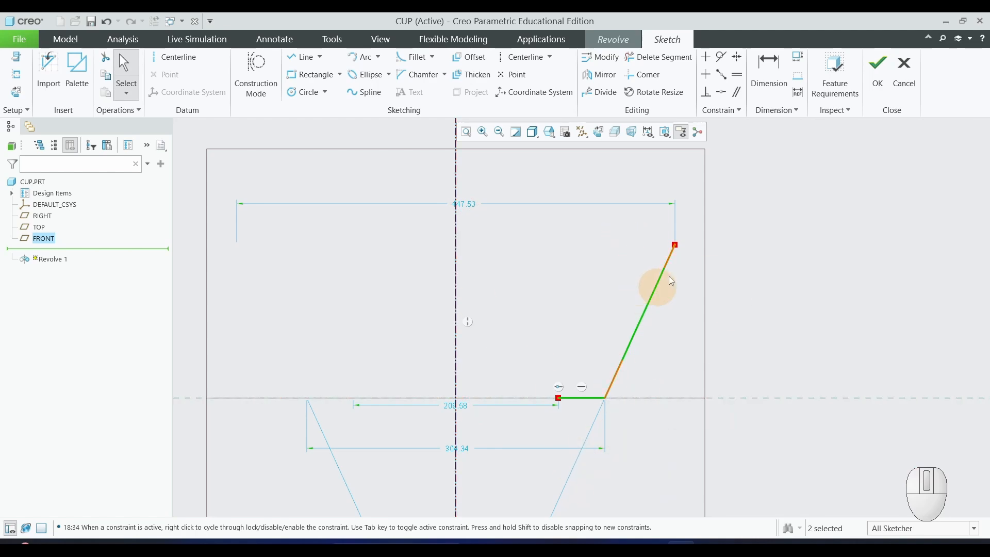
{"action": "left_click", "coordinate": [762, 70]}
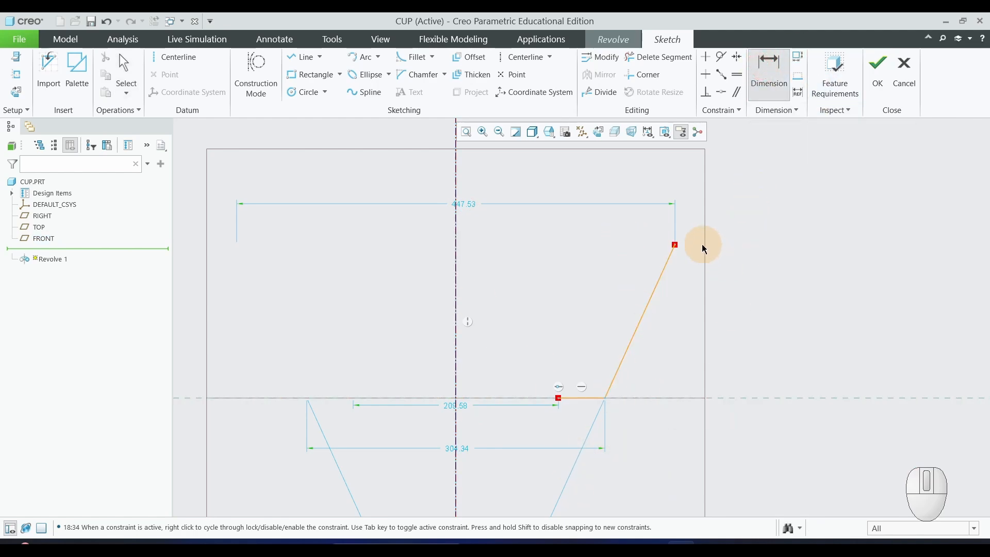
{"action": "left_click", "coordinate": [675, 245]}
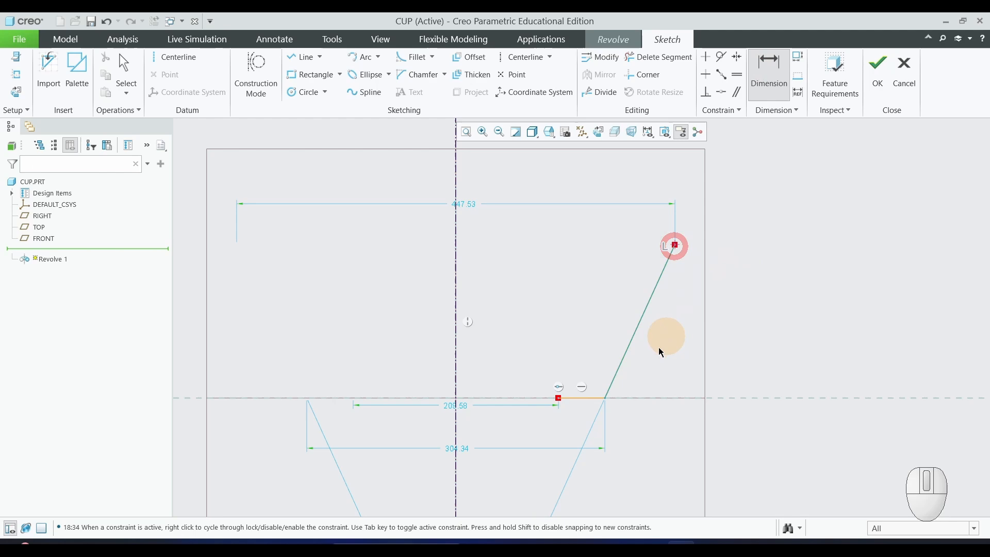
{"action": "left_click", "coordinate": [578, 398]}
{"action": "middle_click", "coordinate": [765, 313]}
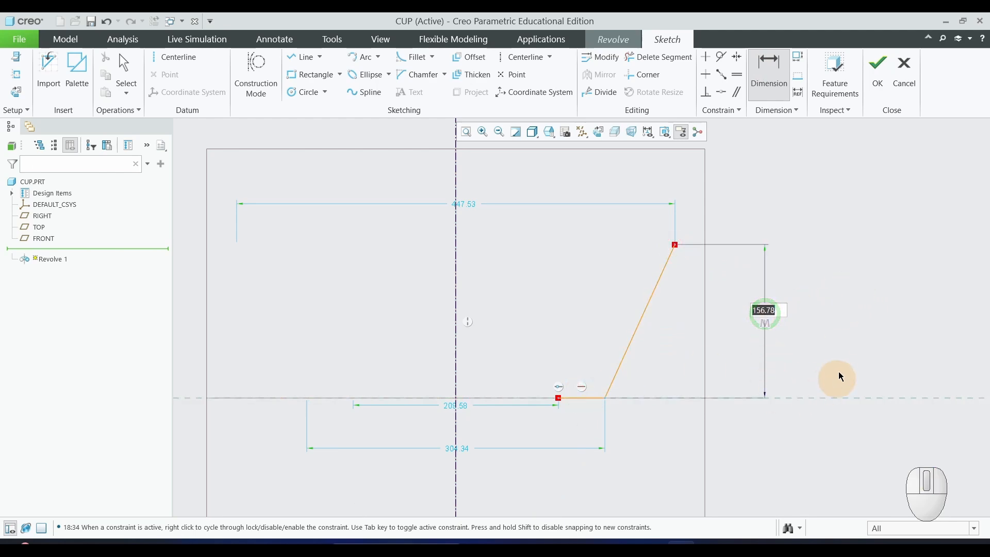
{"action": "left_click", "coordinate": [839, 367]}
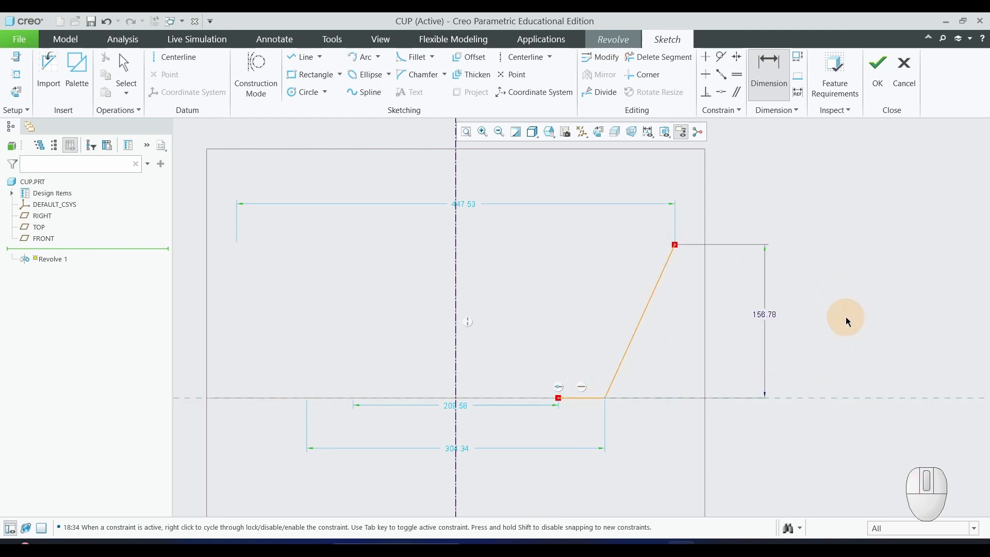
Look up the cup's bottom hole diameter in the lab manual and set the base line's inner diameter to 22.5 mm.
{"action": "key", "text": "alt+Tab"}
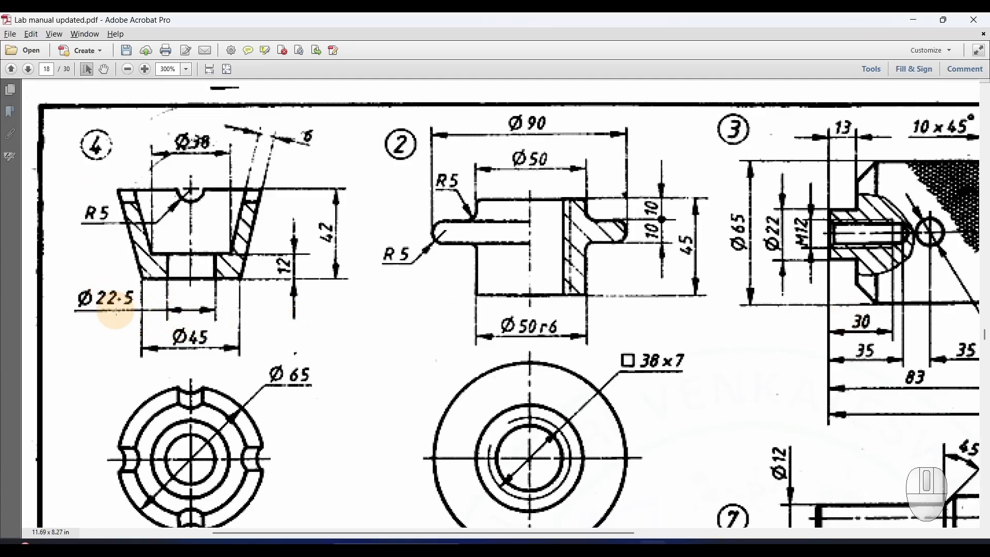
{"action": "key", "text": "alt+Tab"}
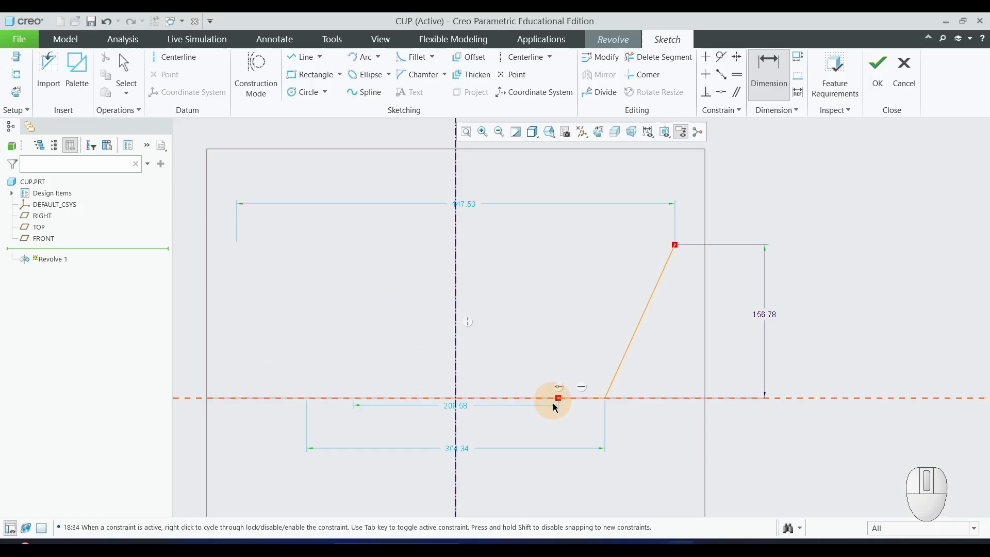
{"action": "double_click", "coordinate": [465, 406]}
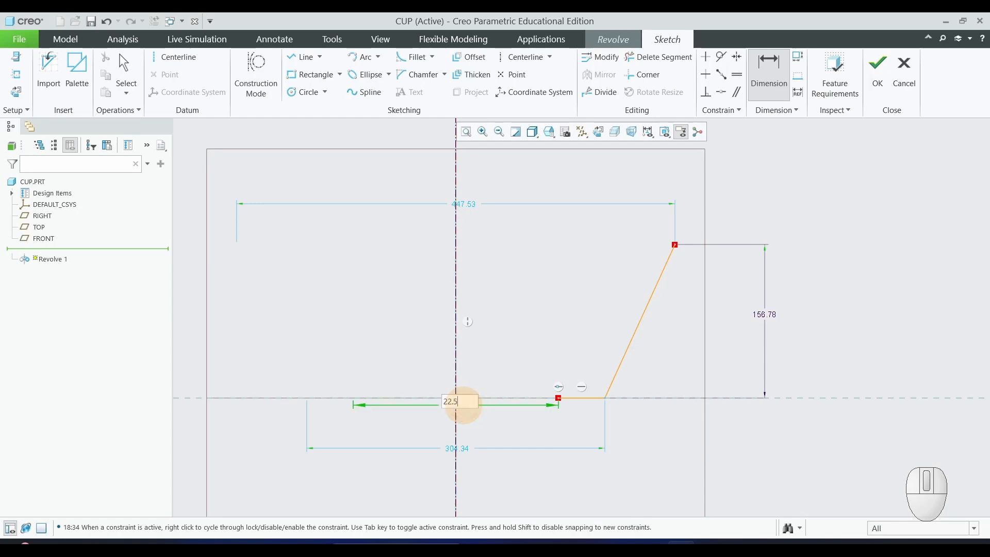
{"action": "type", "text": "22.5"}
{"action": "key", "text": "Return"}
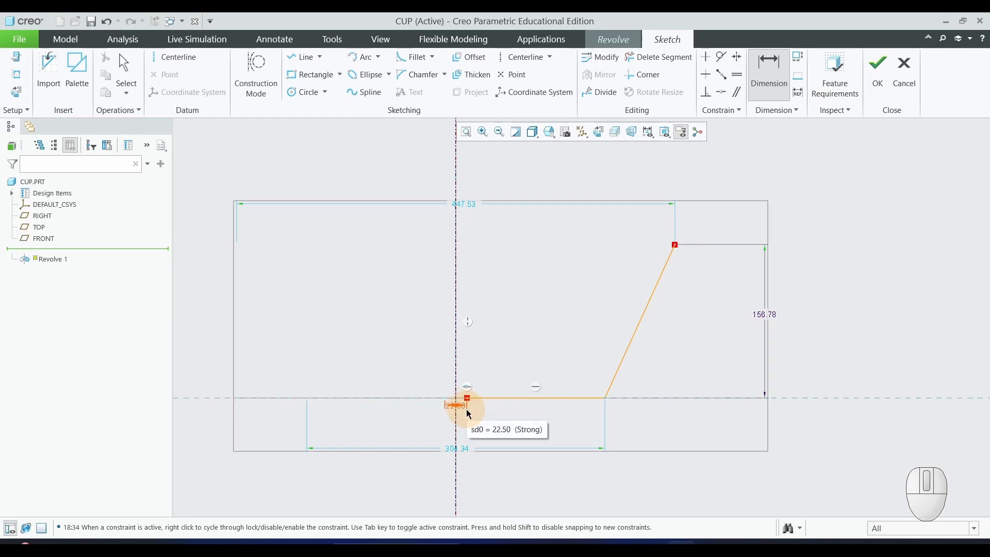
Check the cup's bottom outer diameter in the lab manual and set the base line's outer diameter to 45 mm.
{"action": "key", "text": "alt+Tab"}
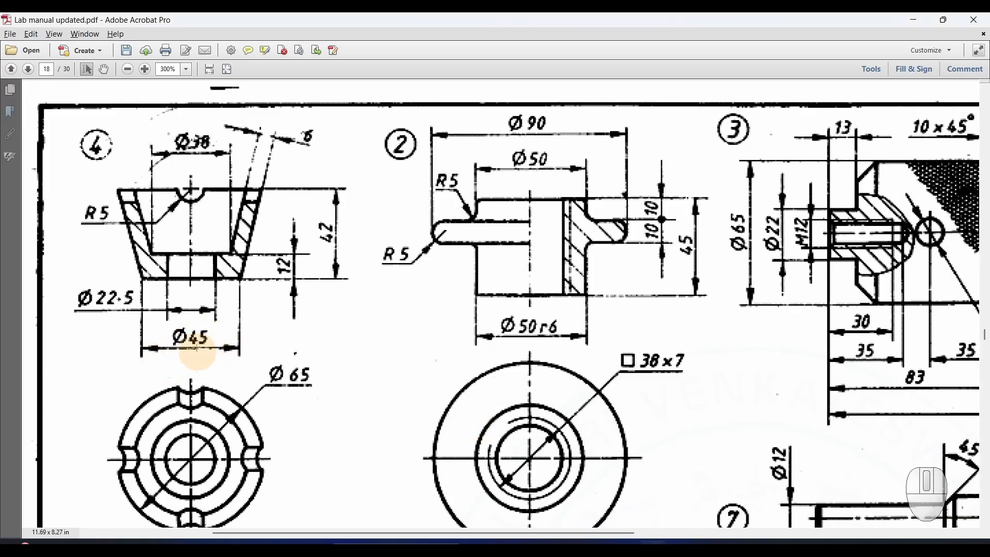
{"action": "key", "text": "alt+Tab"}
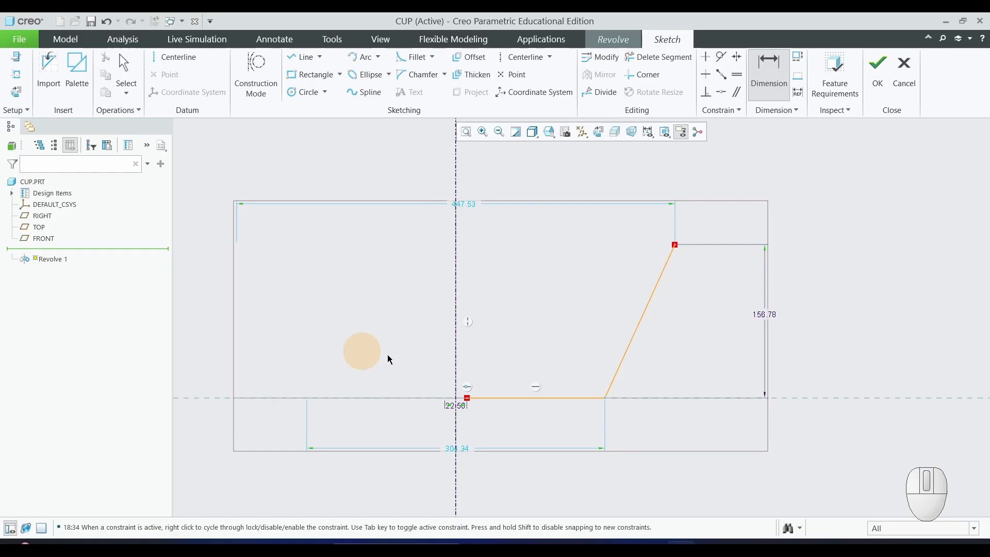
{"action": "double_click", "coordinate": [462, 451]}
{"action": "type", "text": "45"}
{"action": "key", "text": "Return"}
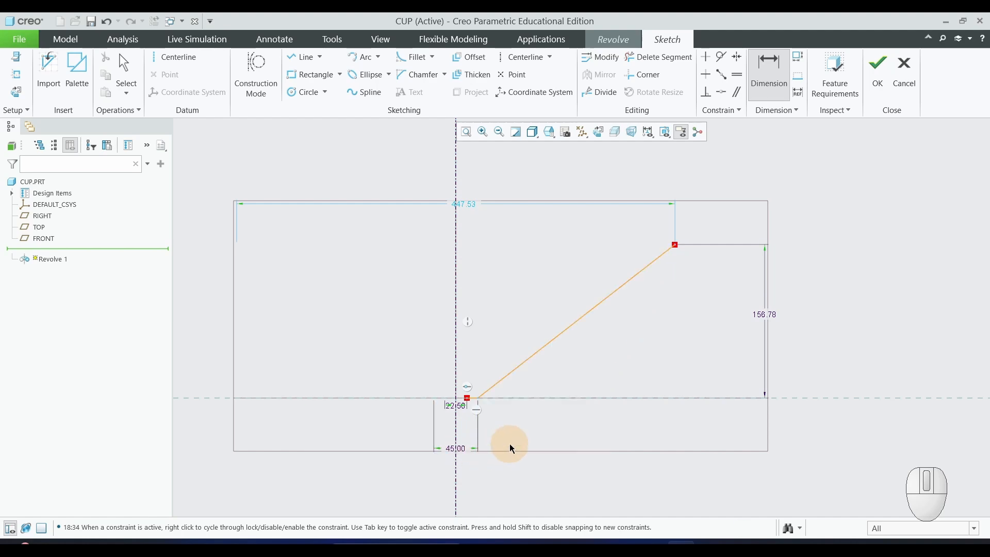
Set the cup profile's height to 42 mm and the diameter at its upper end to 65 mm, following the lab manual.
{"action": "key", "text": "alt+Tab"}
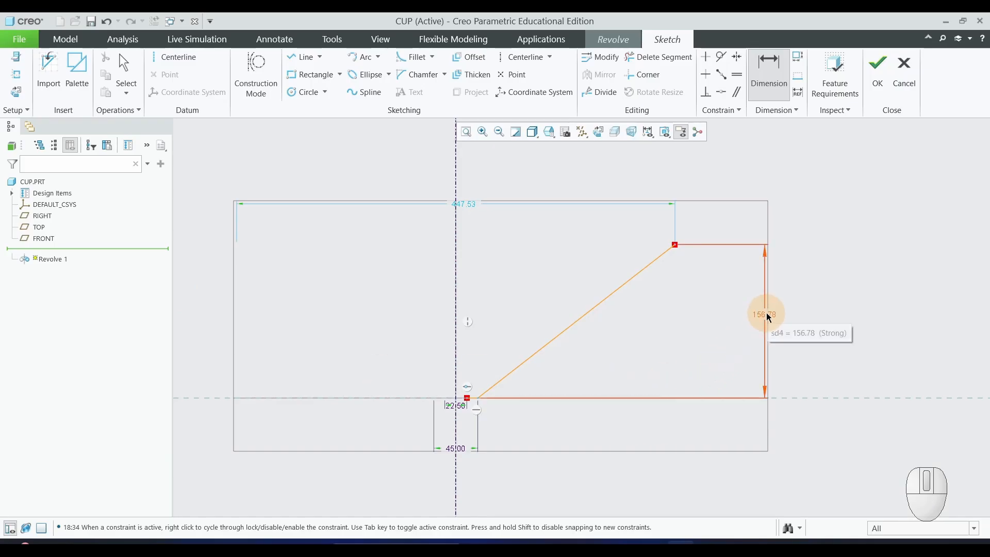
{"action": "left_click", "coordinate": [767, 312]}
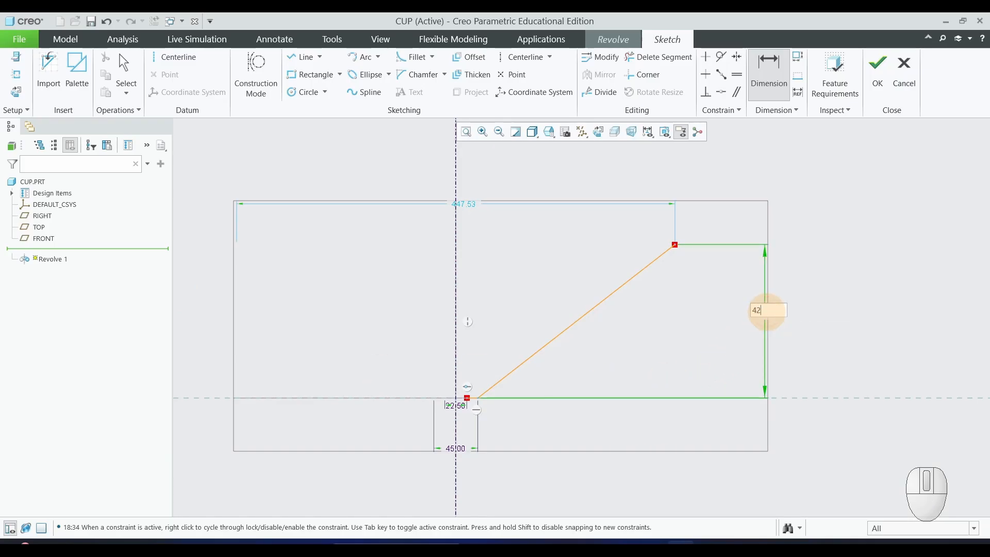
{"action": "key", "text": "Return"}
{"action": "double_click", "coordinate": [468, 317]}
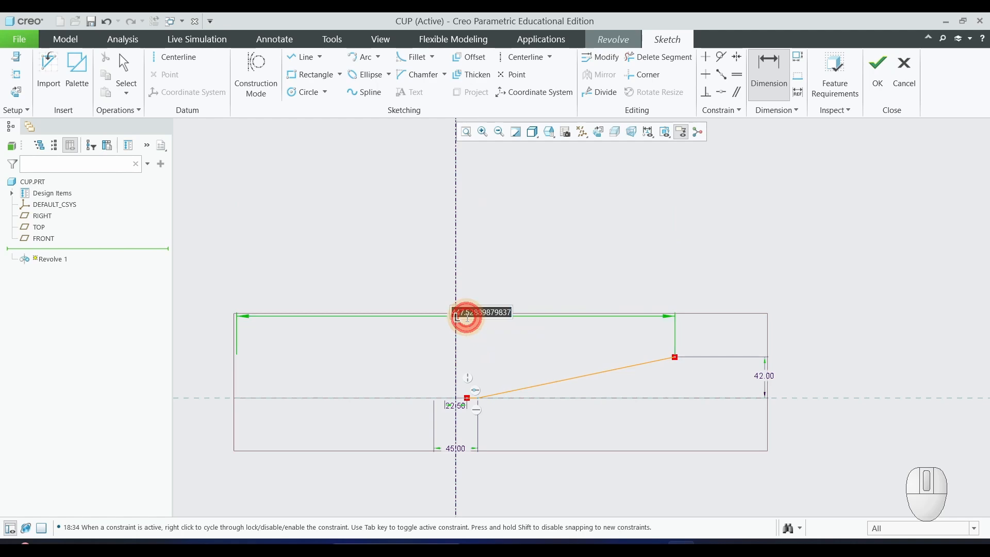
{"action": "type", "text": "65"}
{"action": "key", "text": "Return"}
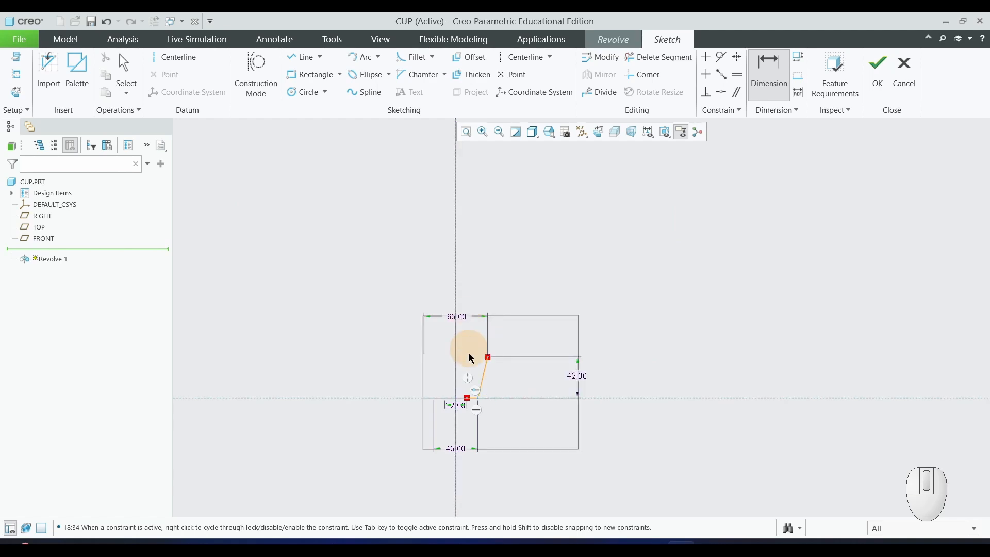
{"action": "scroll", "coordinate": [448, 399], "scroll_direction": "down", "scroll_amount": 3}
{"action": "scroll", "coordinate": [461, 394], "scroll_direction": "down", "scroll_amount": 2}
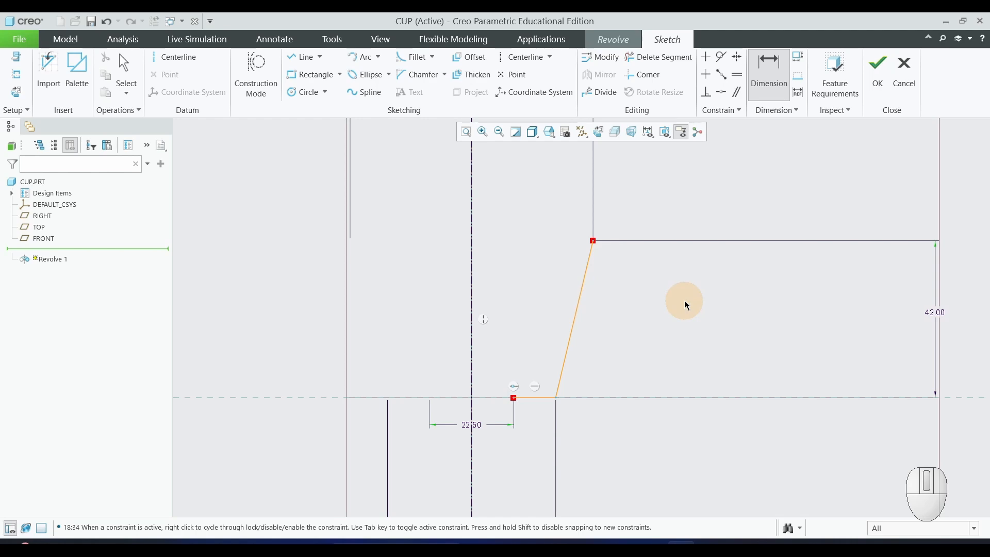
{"action": "key", "text": "alt+Tab"}
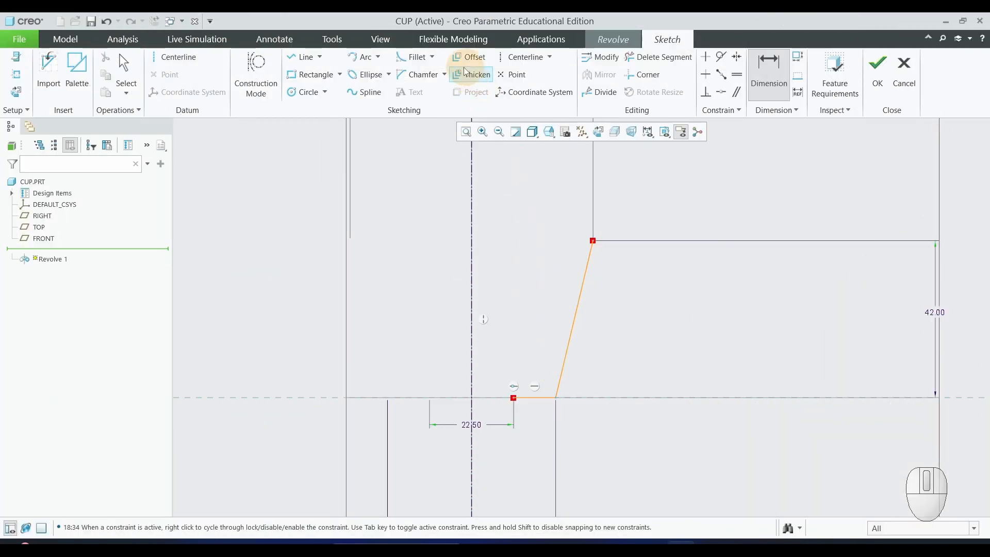
Offset the cup's sloping outer line by -6 mm, toward the centerline, to create the inner wall line.
{"action": "left_click", "coordinate": [465, 58]}
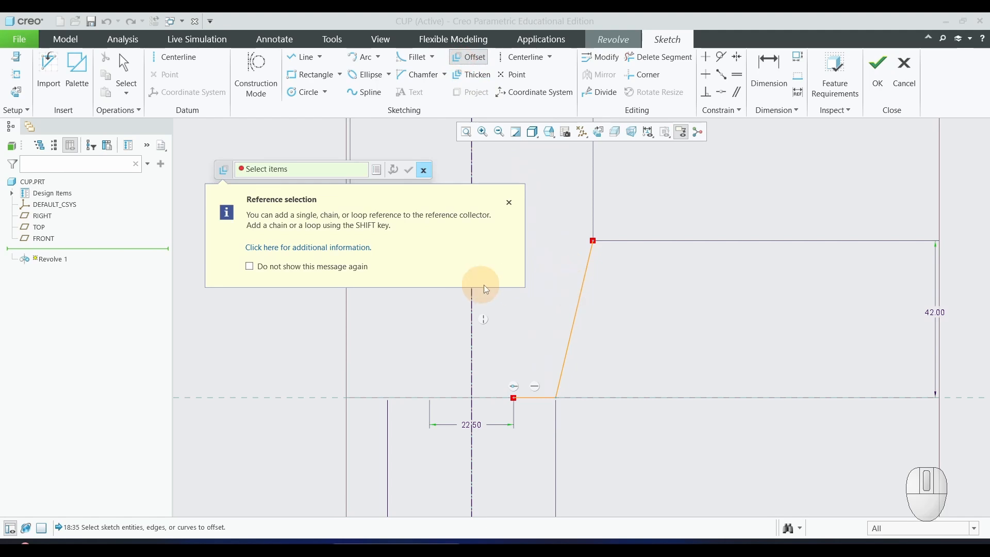
{"action": "left_click", "coordinate": [574, 326]}
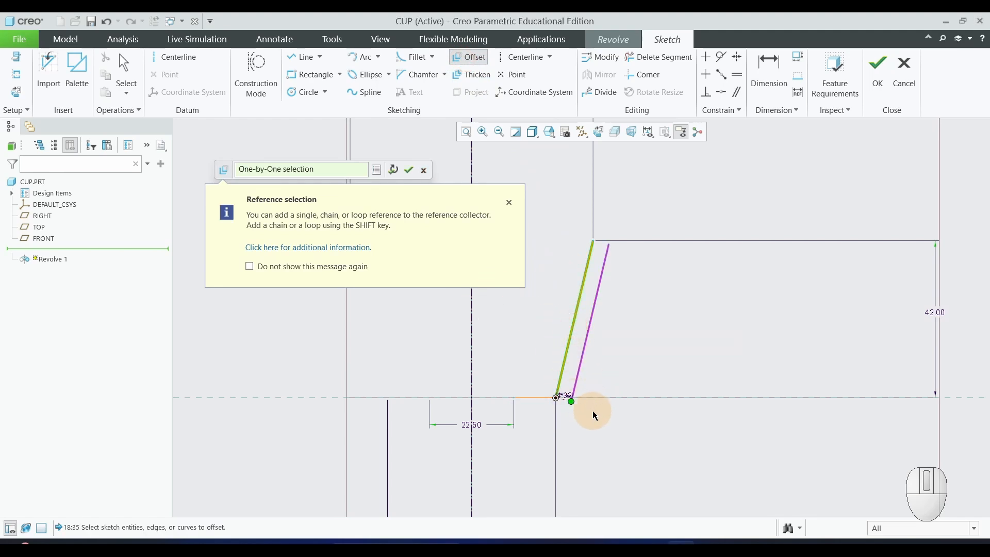
{"action": "scroll", "coordinate": [565, 398], "scroll_direction": "down", "scroll_amount": 2}
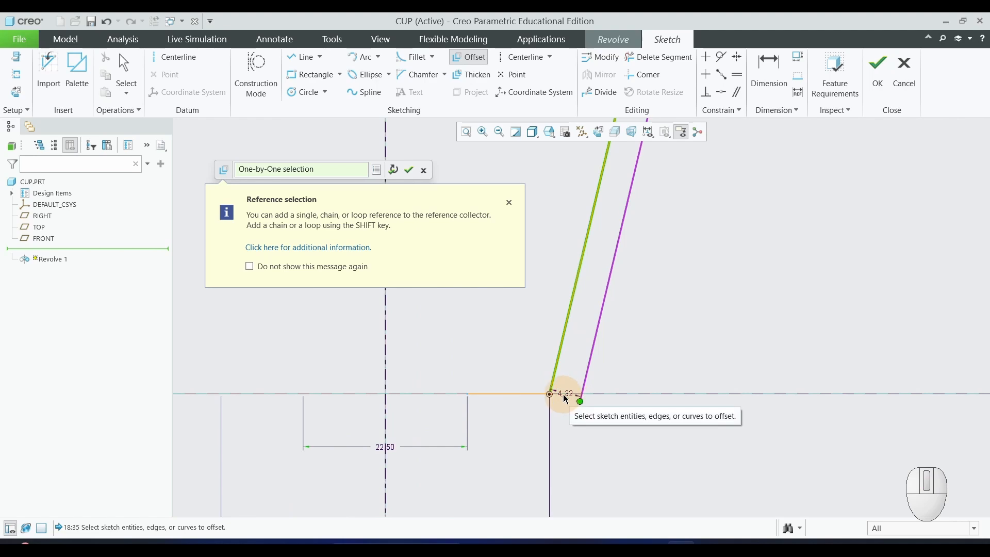
{"action": "scroll", "coordinate": [564, 394], "scroll_direction": "down", "scroll_amount": 1}
{"action": "double_click", "coordinate": [574, 404]}
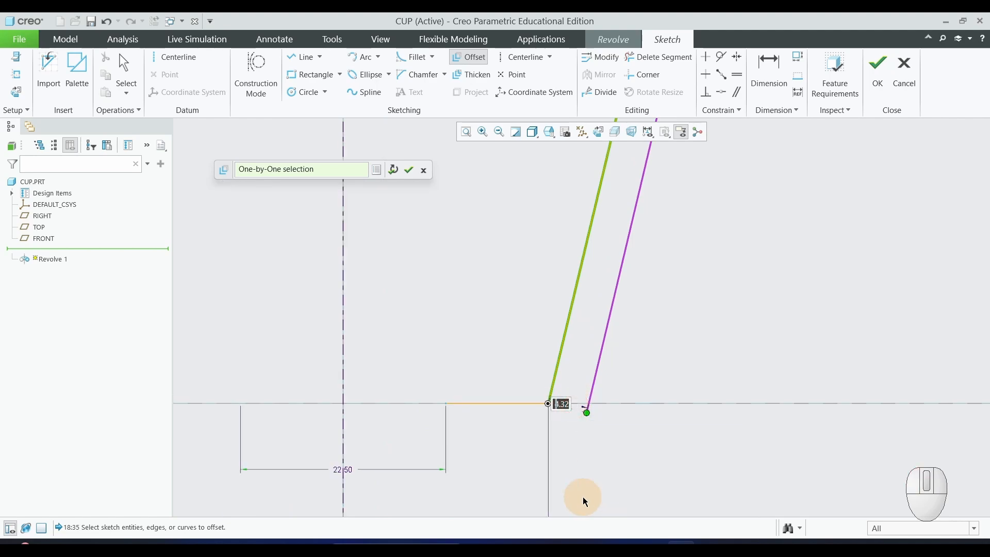
{"action": "type", "text": "-6"}
{"action": "key", "text": "Return"}
{"action": "scroll", "coordinate": [629, 350], "scroll_direction": "up", "scroll_amount": 4}
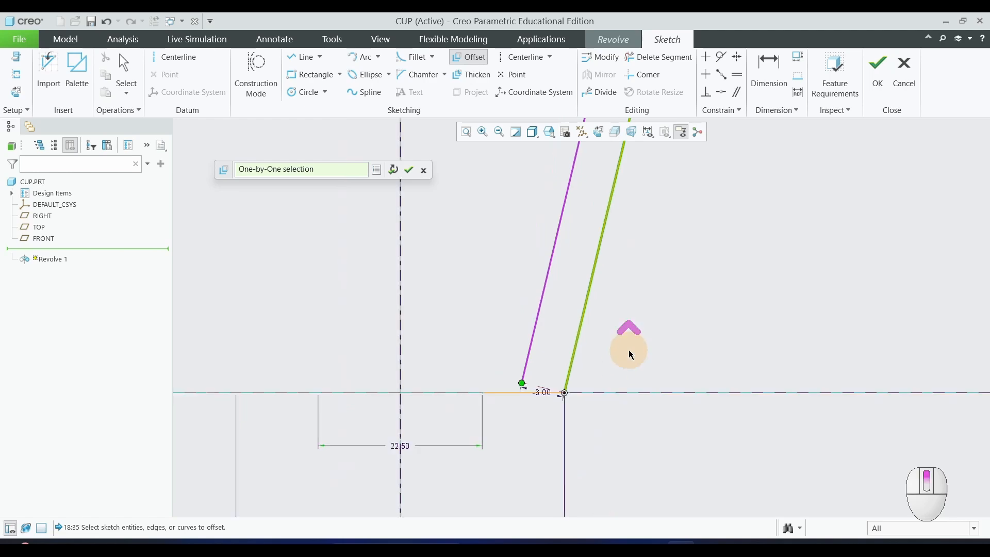
{"action": "scroll", "coordinate": [650, 288], "scroll_direction": "down", "scroll_amount": 1}
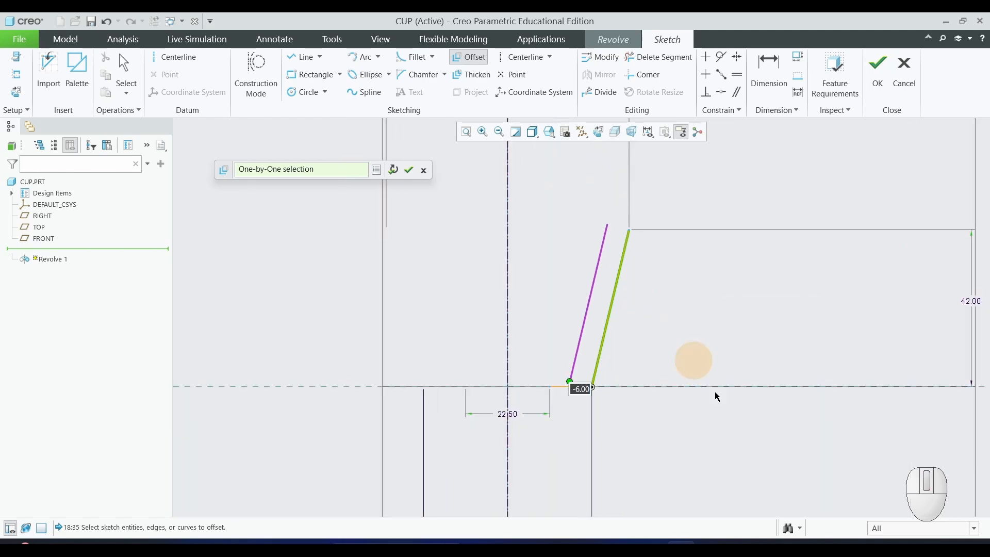
{"action": "left_click", "coordinate": [408, 170]}
Sketch a vertical line about 12.5 mm long upward from the inner end of the base line.
{"action": "scroll", "coordinate": [544, 400], "scroll_direction": "down", "scroll_amount": 2}
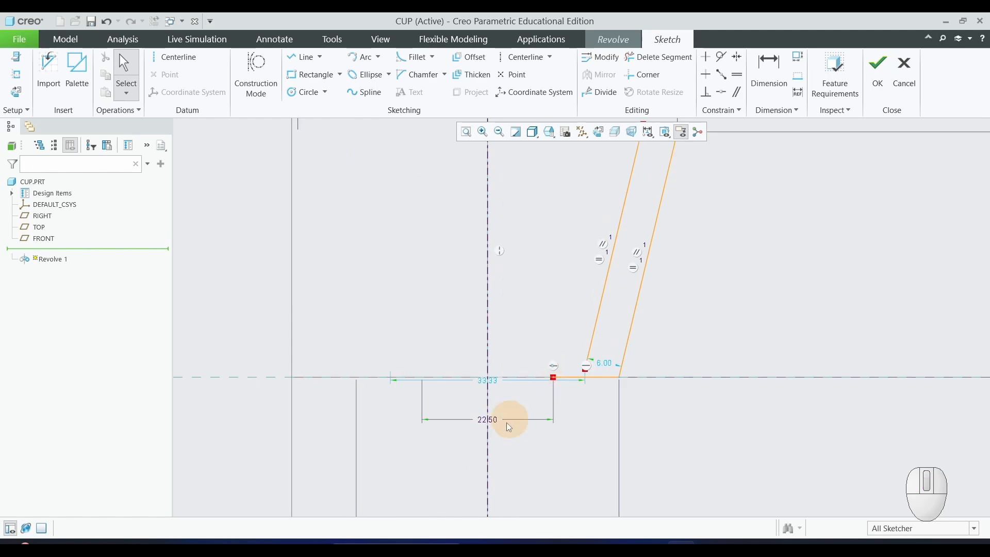
{"action": "left_click", "coordinate": [309, 56]}
{"action": "left_click", "coordinate": [554, 377]}
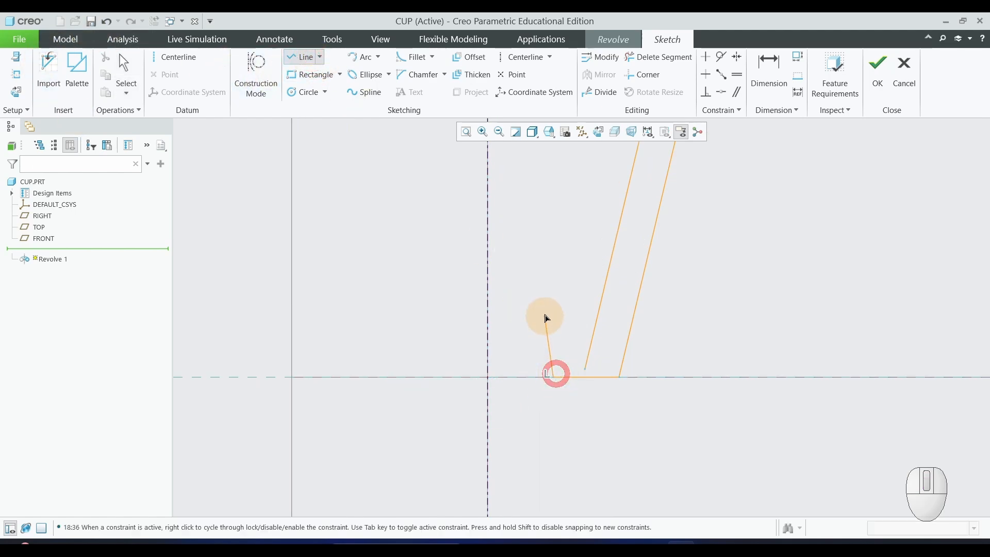
{"action": "left_click", "coordinate": [552, 308]}
{"action": "middle_click", "coordinate": [490, 254]}
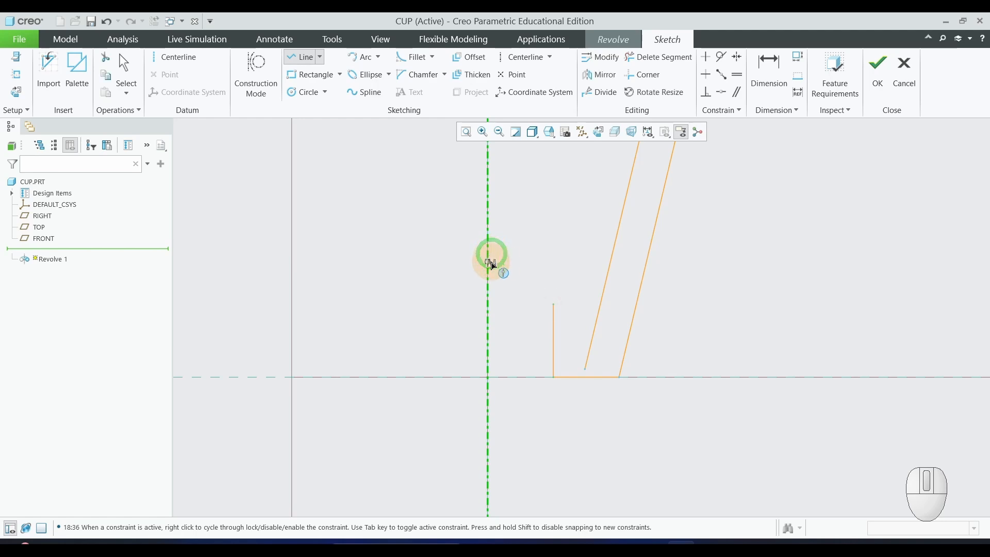
{"action": "middle_click", "coordinate": [505, 263]}
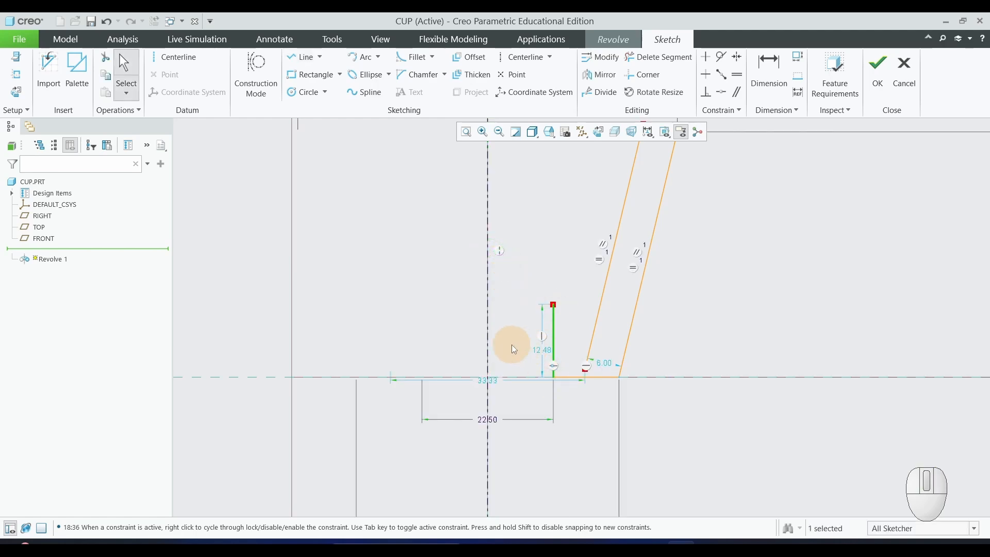
Check the cup's bottom thickness in the lab manual and set the short vertical line's height to 12 mm.
{"action": "key", "text": "alt+Tab"}
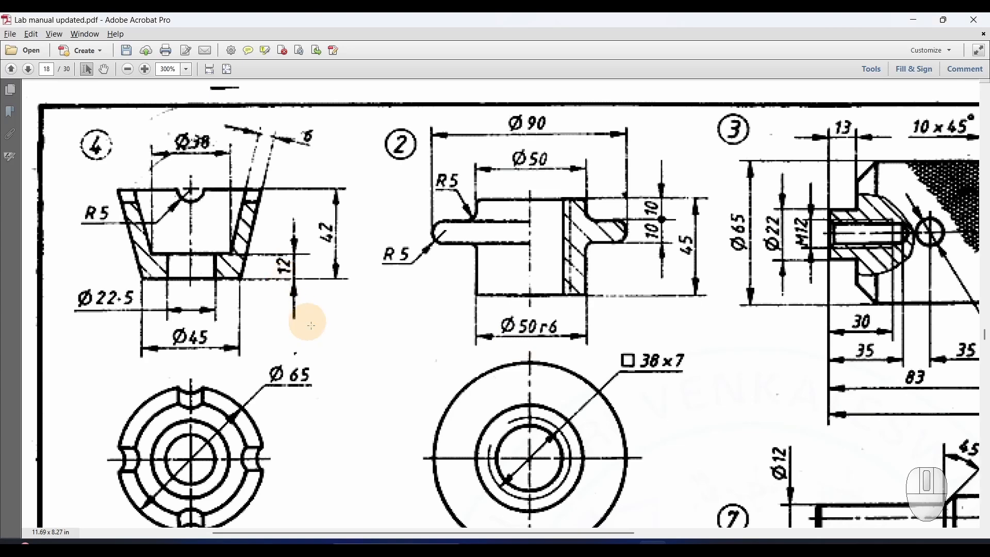
{"action": "key", "text": "alt+Tab"}
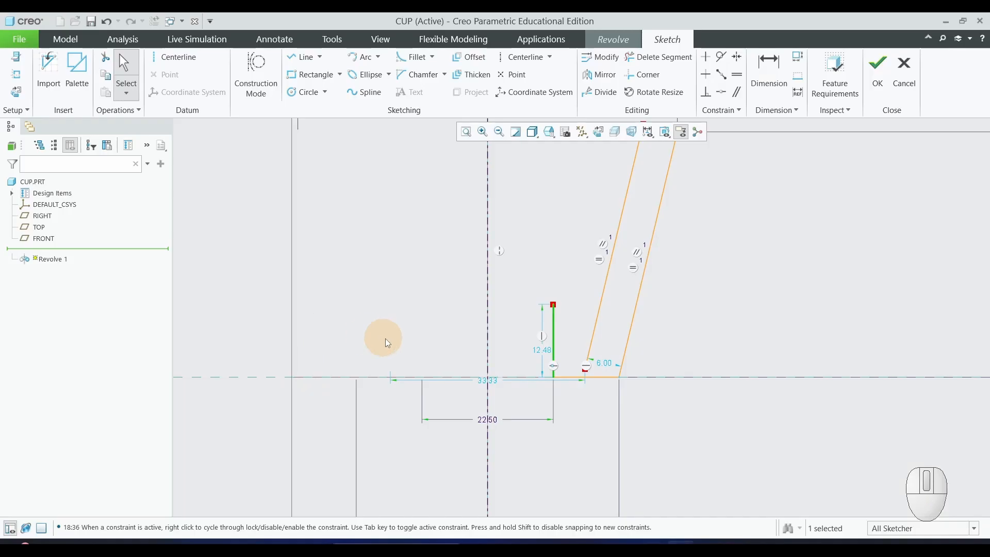
{"action": "double_click", "coordinate": [536, 349]}
{"action": "type", "text": "12"}
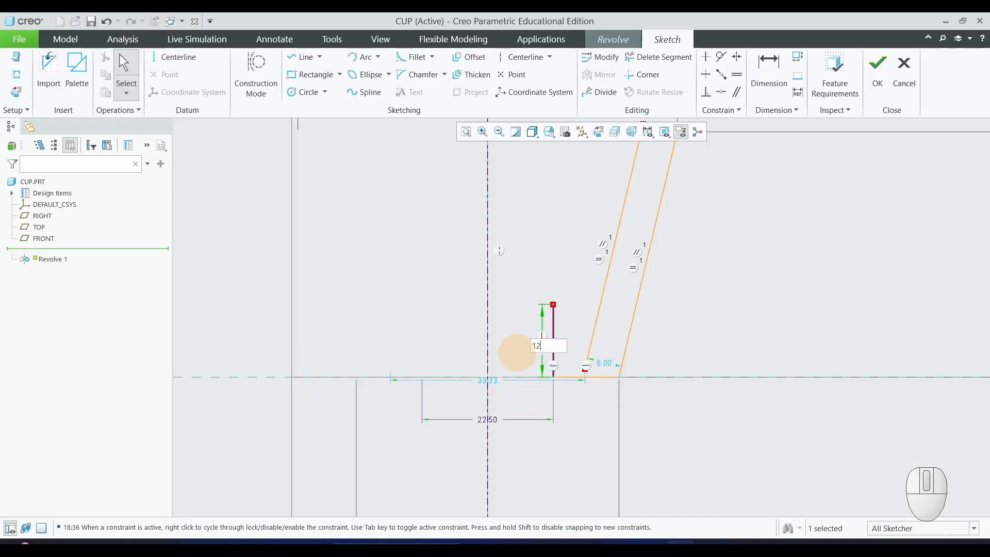
{"action": "key", "text": "Return"}
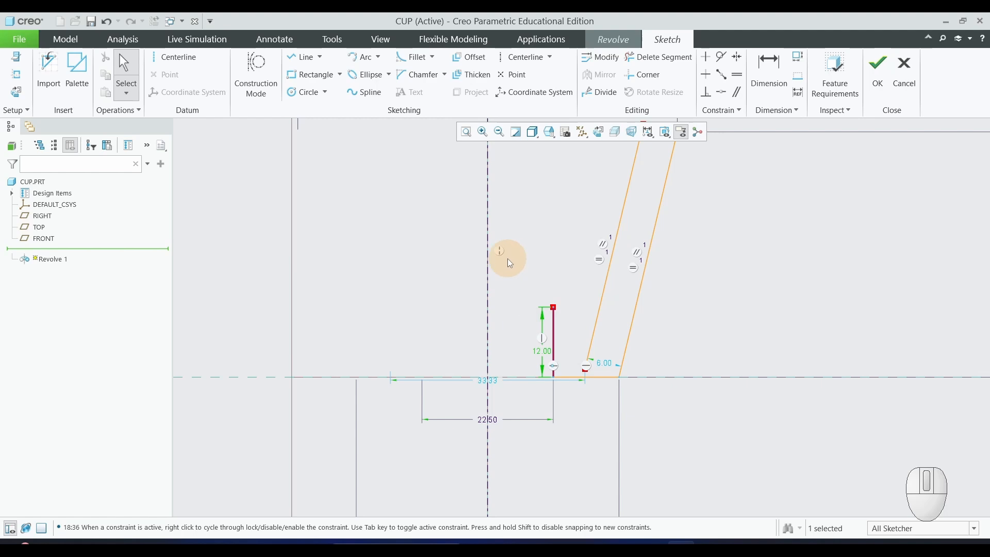
Draw a horizontal line from the 12 mm line's upper end across the inner sloping line and trim both overhanging segments.
{"action": "left_click", "coordinate": [304, 57]}
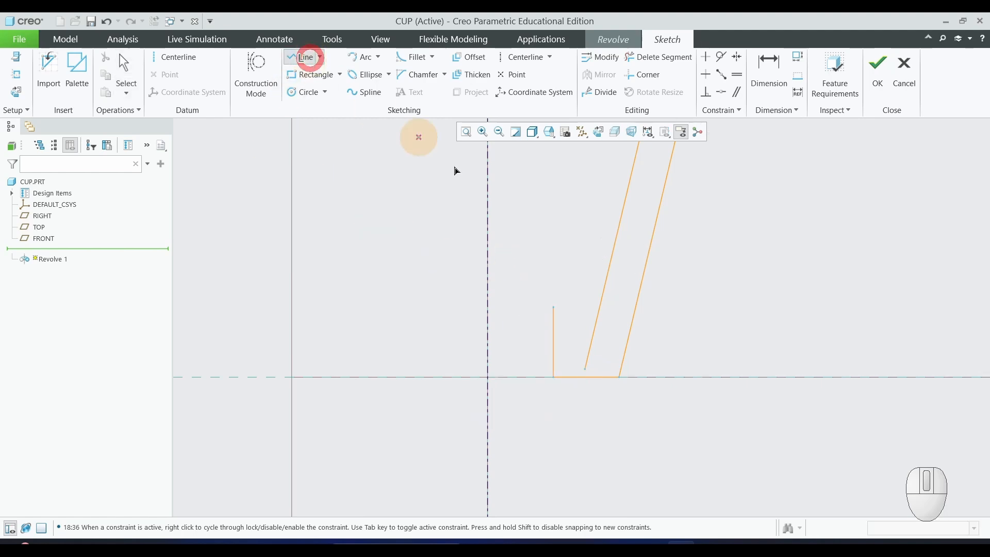
{"action": "left_click", "coordinate": [554, 313]}
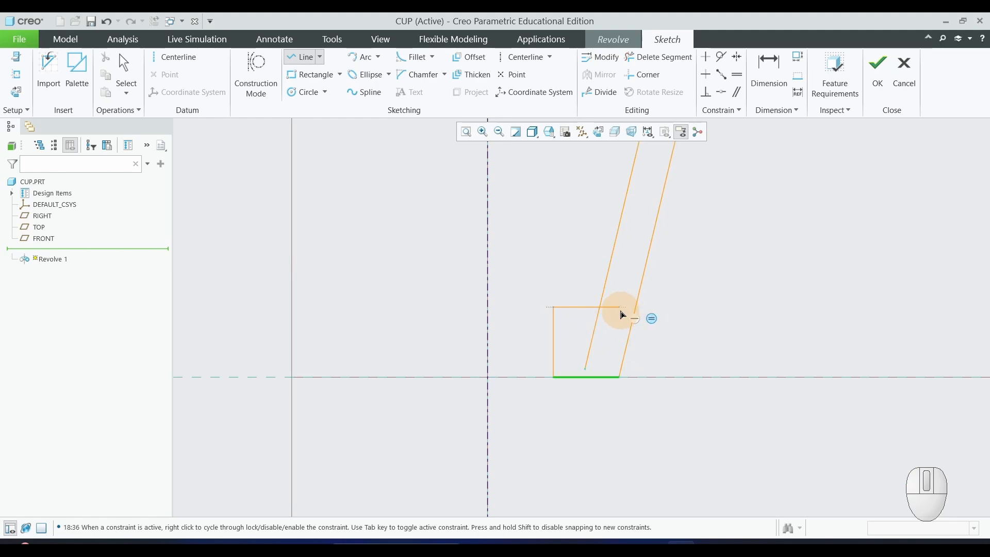
{"action": "left_click", "coordinate": [621, 310]}
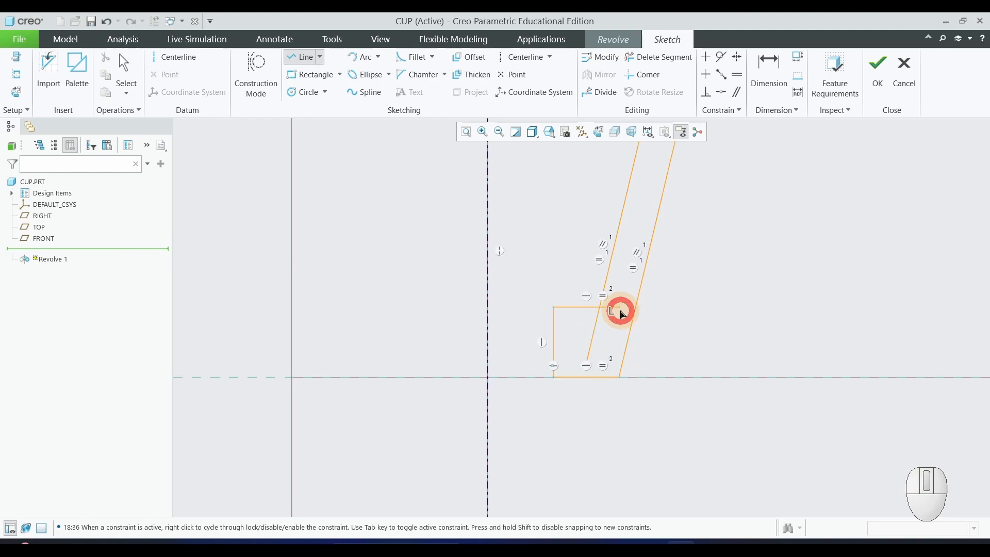
{"action": "middle_click", "coordinate": [722, 328]}
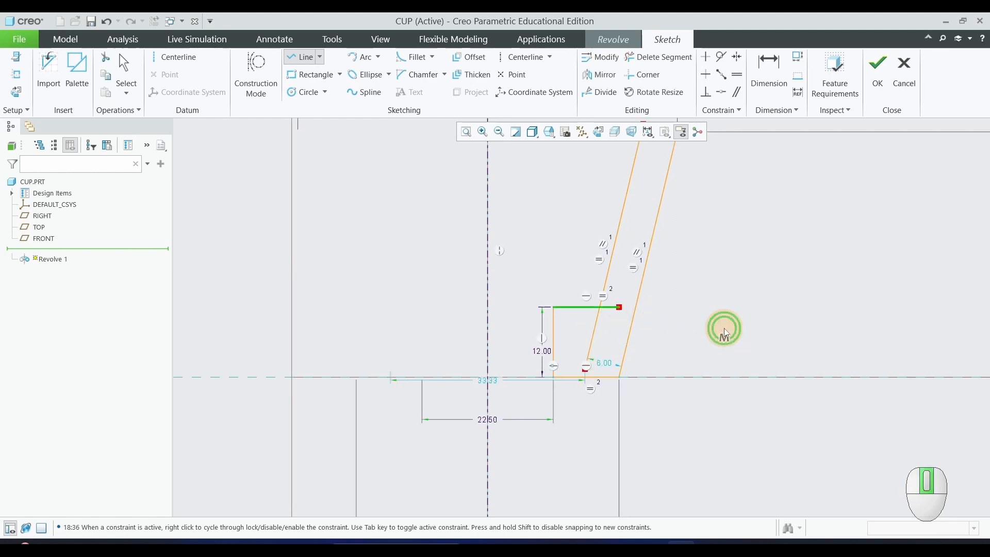
{"action": "left_click", "coordinate": [658, 57]}
{"action": "left_click", "coordinate": [597, 326]}
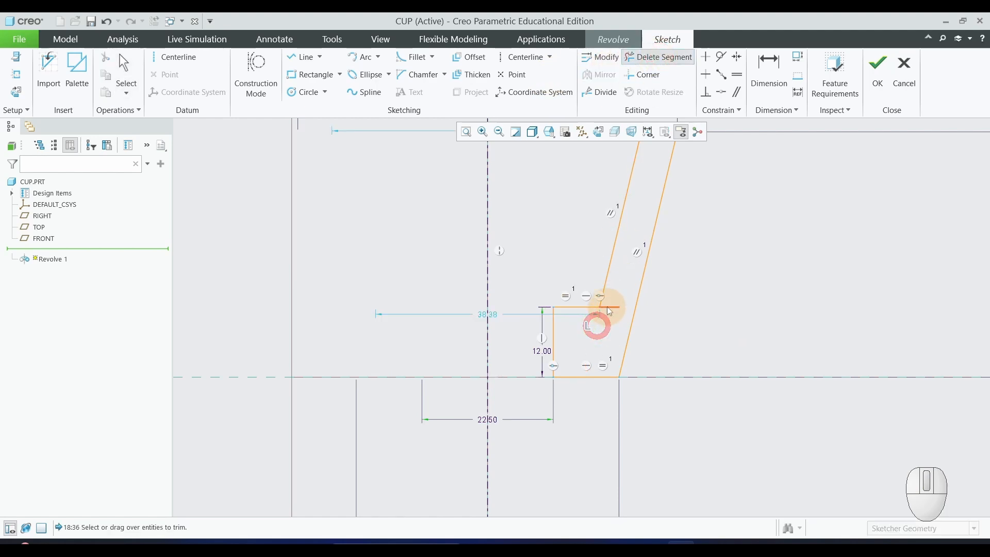
{"action": "middle_click", "coordinate": [818, 334]}
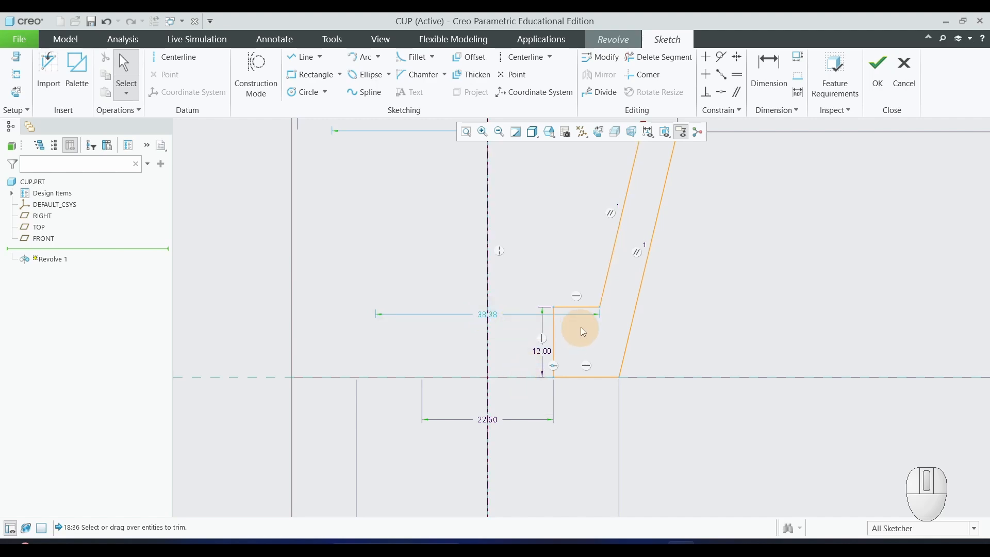
Check the cavity floor diameter in the lab manual and set the diameter at the inner sloping line's lower end to 38 mm.
{"action": "key", "text": "alt+Tab"}
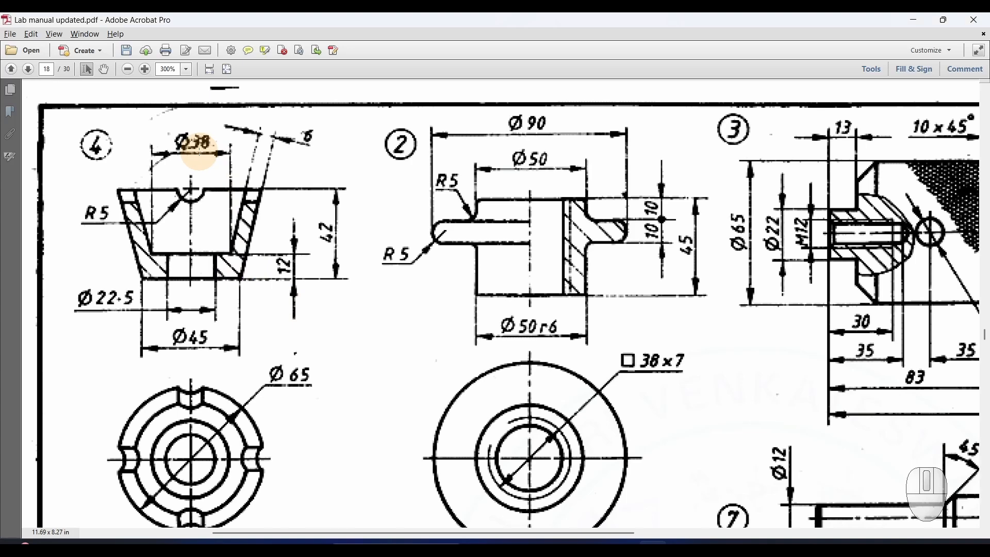
{"action": "key", "text": "alt+Tab"}
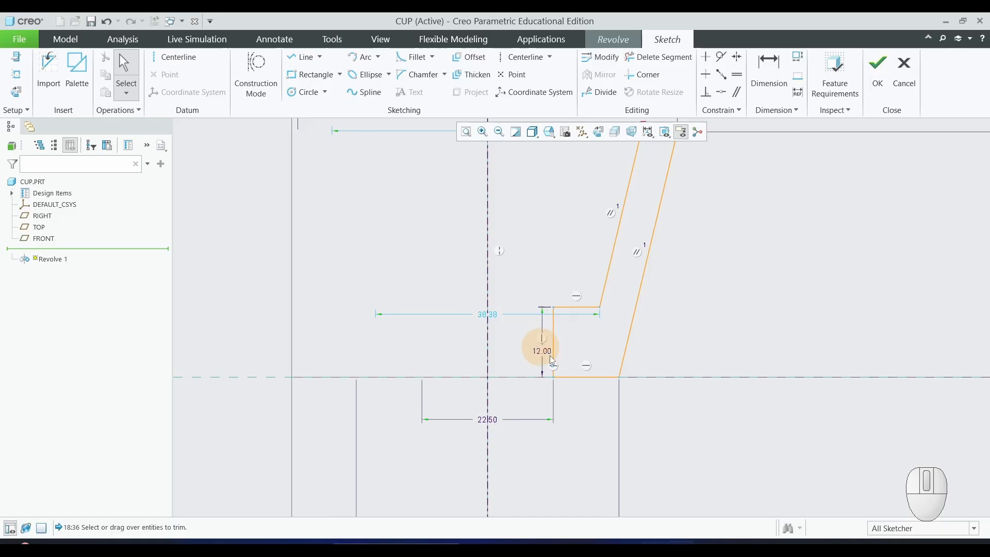
{"action": "double_click", "coordinate": [499, 317]}
{"action": "type", "text": "38"}
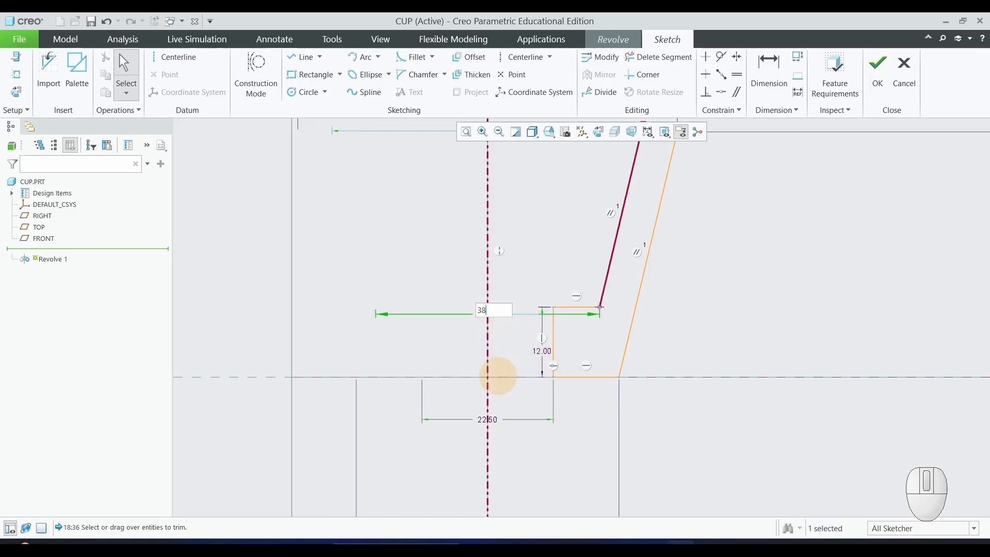
{"action": "key", "text": "Return"}
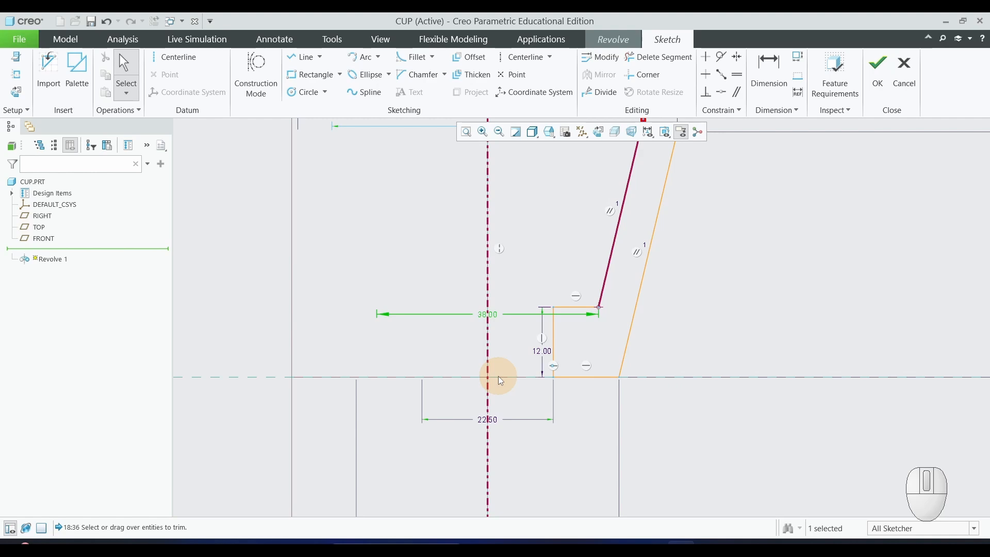
Close the profile's rim with a horizontal line from the outer sloping line's upper end past the inner line, and trim the excess segments.
{"action": "scroll", "coordinate": [499, 376], "scroll_direction": "down", "scroll_amount": 2}
{"action": "scroll", "coordinate": [591, 219], "scroll_direction": "up", "scroll_amount": 2}
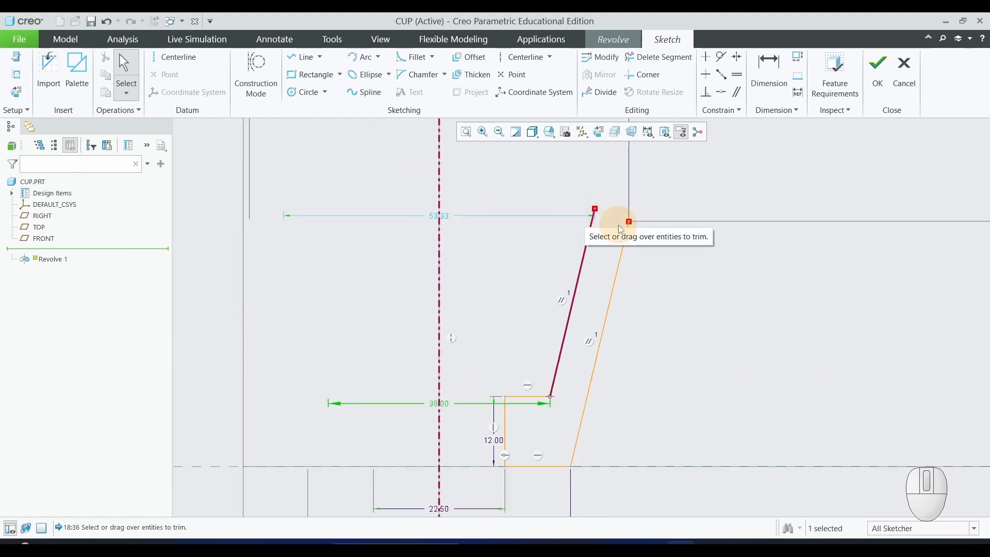
{"action": "left_click", "coordinate": [299, 54]}
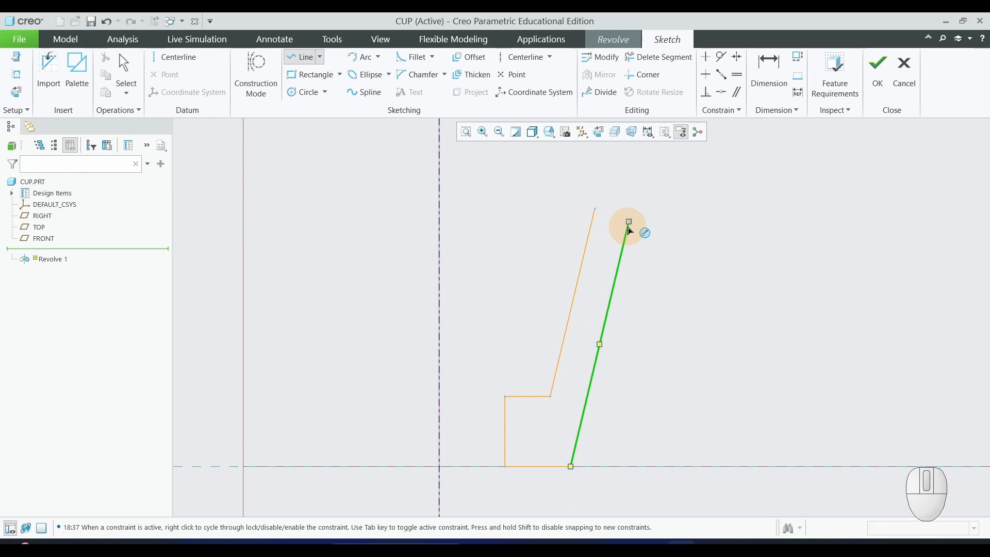
{"action": "left_click", "coordinate": [630, 224]}
{"action": "left_click", "coordinate": [519, 222]}
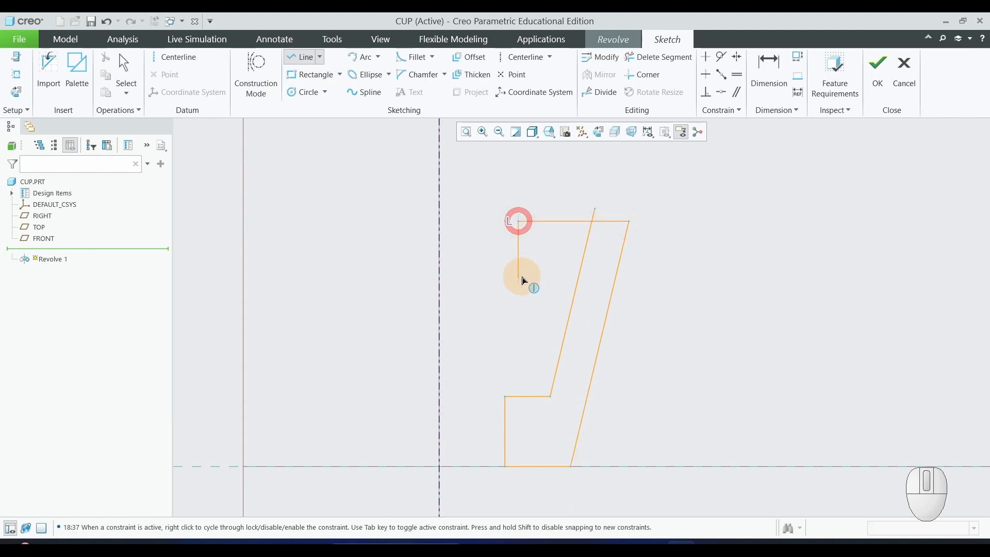
{"action": "middle_click", "coordinate": [522, 276]}
{"action": "middle_click", "coordinate": [522, 276]}
{"action": "left_click", "coordinate": [642, 58]}
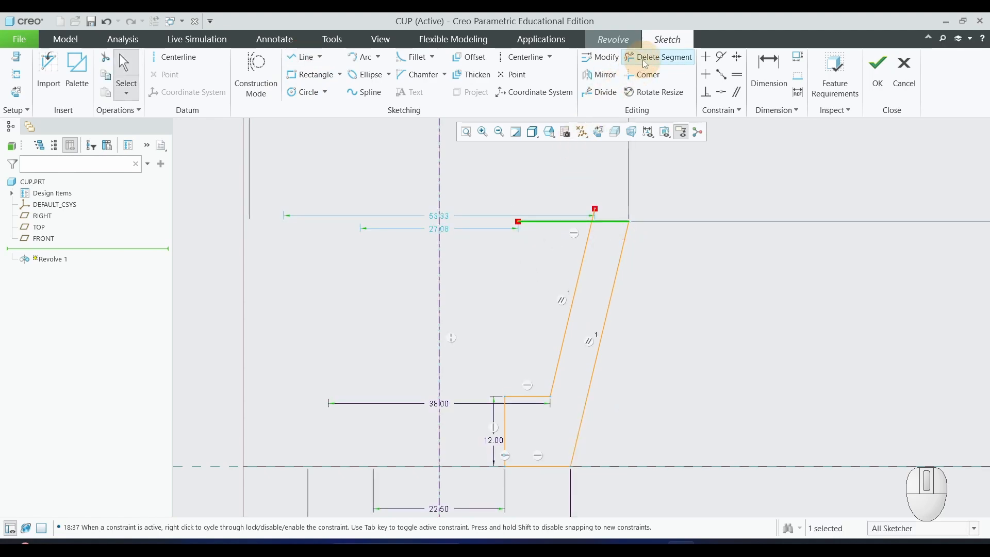
{"action": "left_click", "coordinate": [559, 222]}
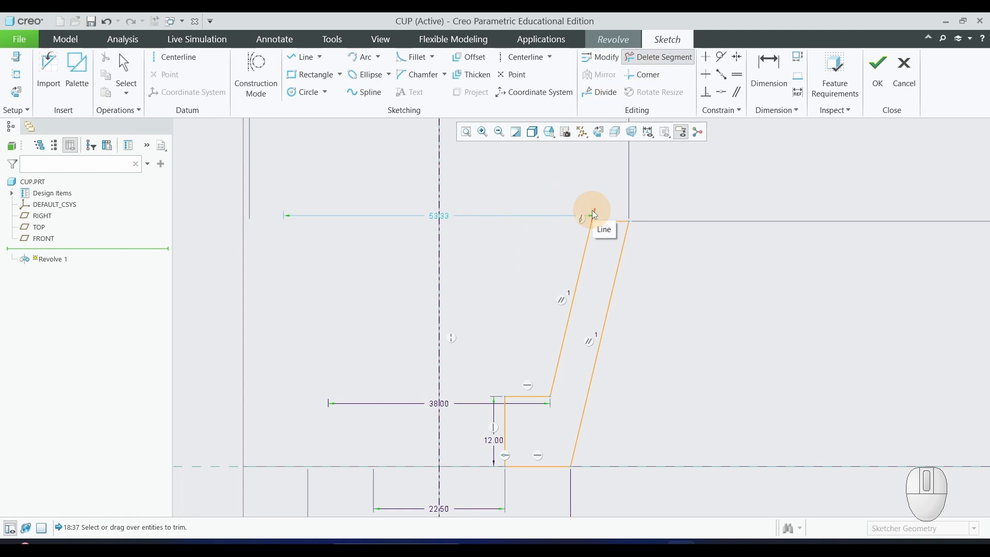
{"action": "middle_click", "coordinate": [742, 264]}
Compare the closed cup profile with the cup drawing in the lab manual, including its rim notches.
{"action": "scroll", "coordinate": [694, 289], "scroll_direction": "up", "scroll_amount": 3}
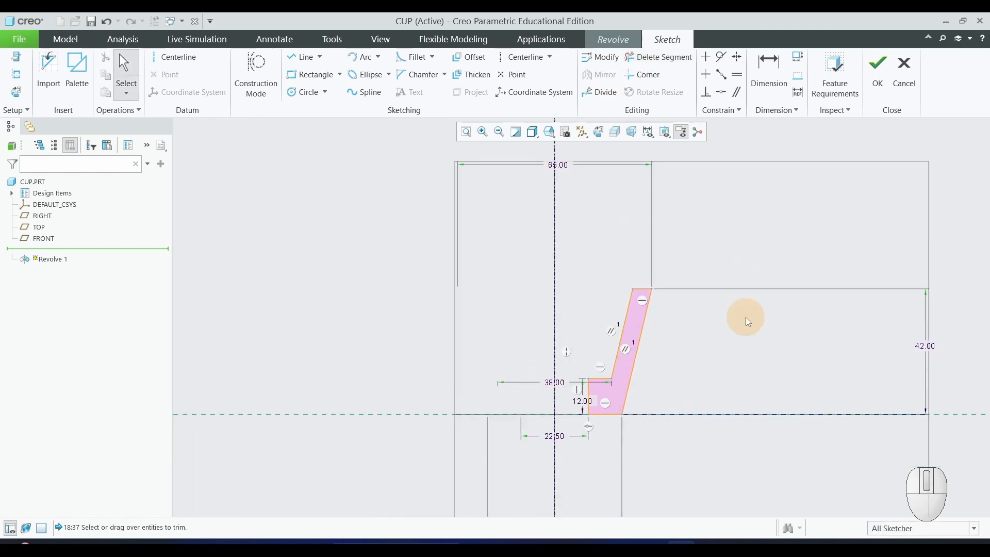
{"action": "key", "text": "alt+Tab"}
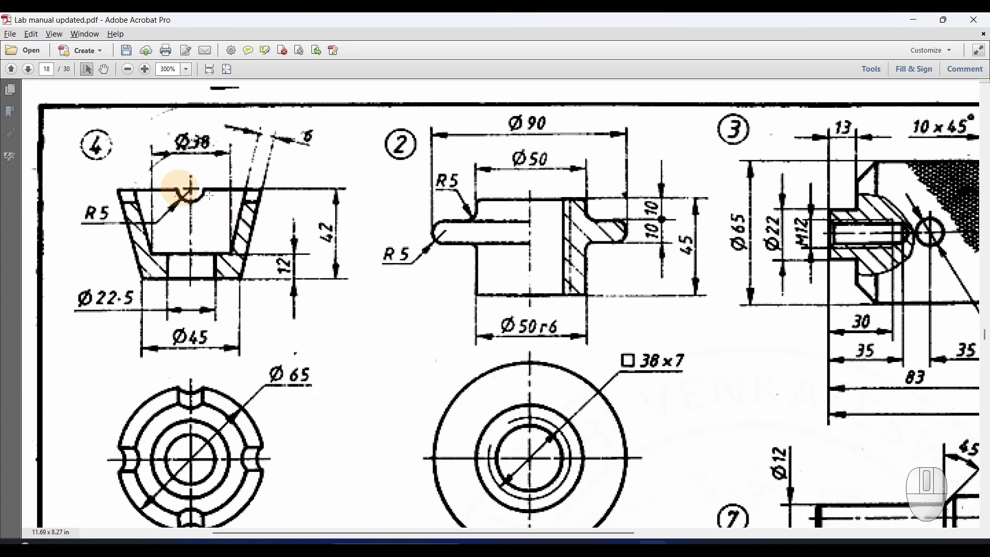
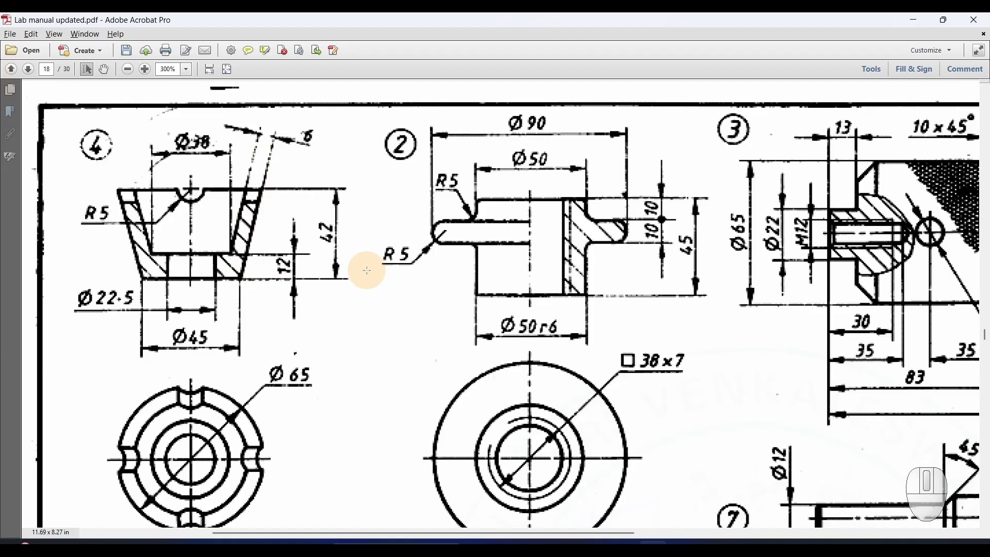
{"action": "key", "text": "alt+Tab"}
{"action": "scroll", "coordinate": [666, 397], "scroll_direction": "down", "scroll_amount": 4}
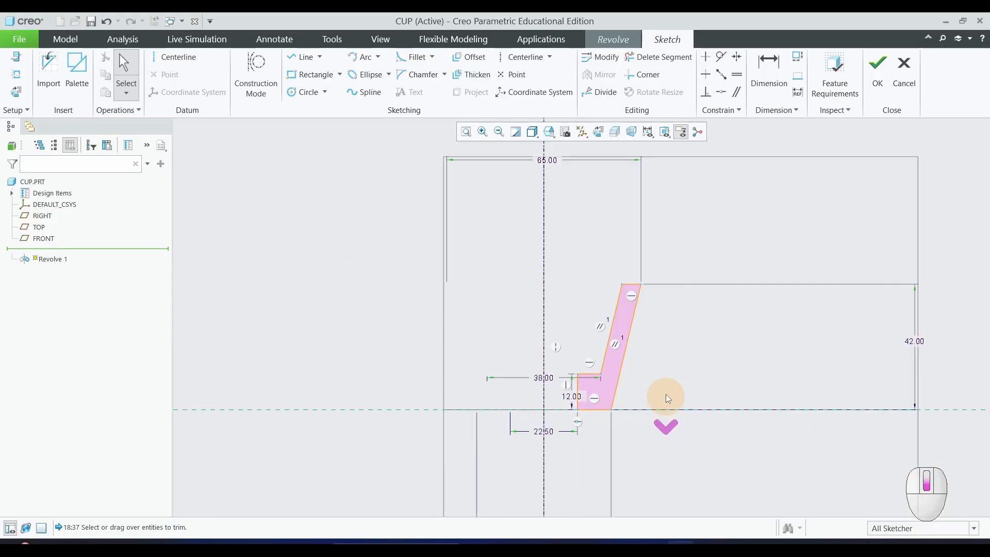
Finish the closed cup profile sketch and revolve it 360° about its internal centerline as a solid.
{"action": "left_click", "coordinate": [877, 77]}
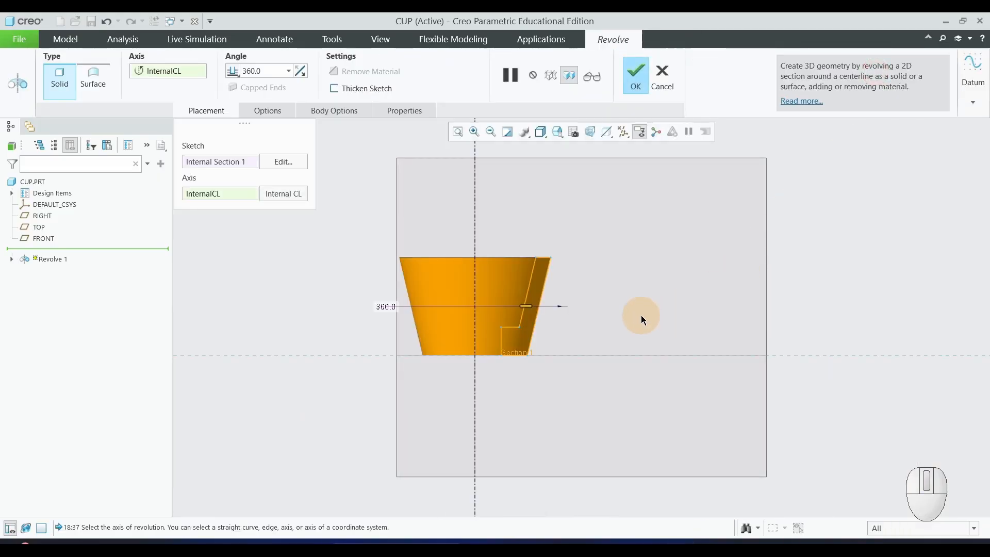
{"action": "middle_click_drag", "start_coordinate": [470, 231], "coordinate": [477, 237]}
{"action": "scroll", "coordinate": [472, 237], "scroll_direction": "down", "scroll_amount": 4}
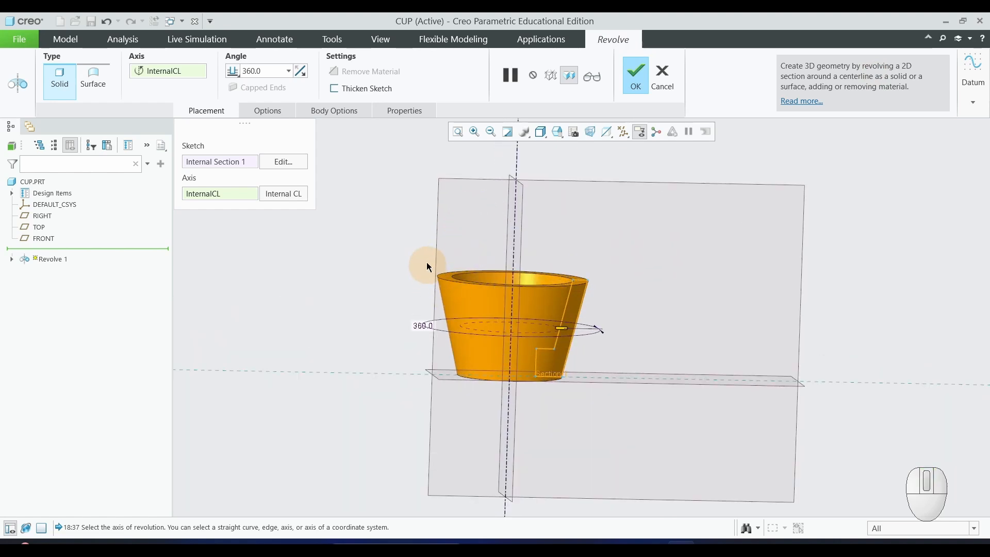
{"action": "left_click", "coordinate": [641, 90]}
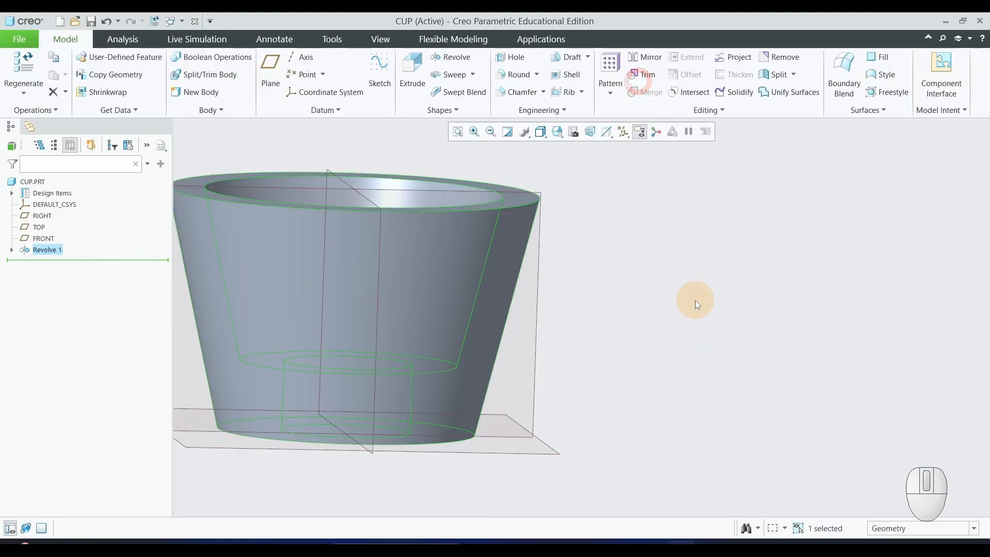
{"action": "scroll", "coordinate": [695, 304], "scroll_direction": "up", "scroll_amount": 2}
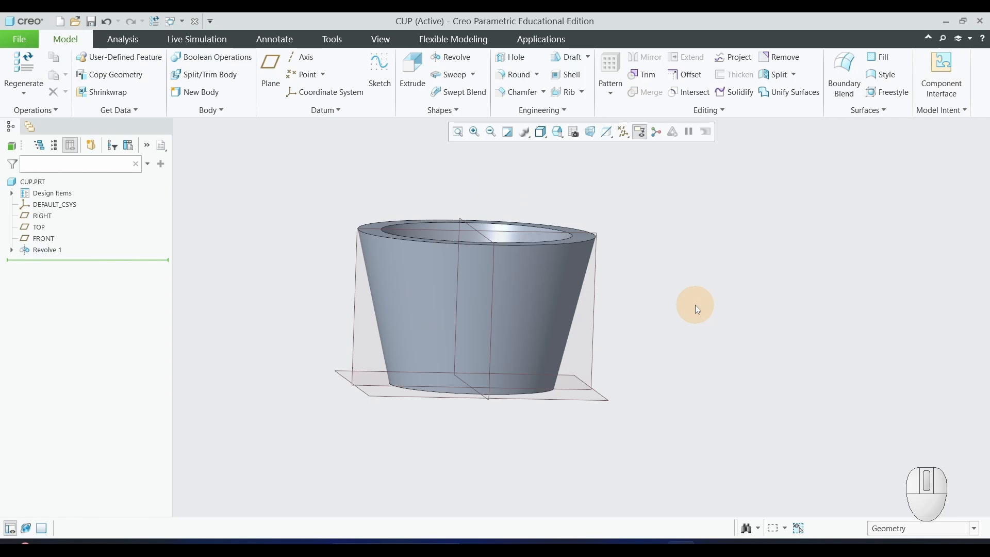
Check the rim notches in the lab manual and start an extrusion sketch on the FRONT plane, viewed face-on.
{"action": "key", "text": "alt+Tab"}
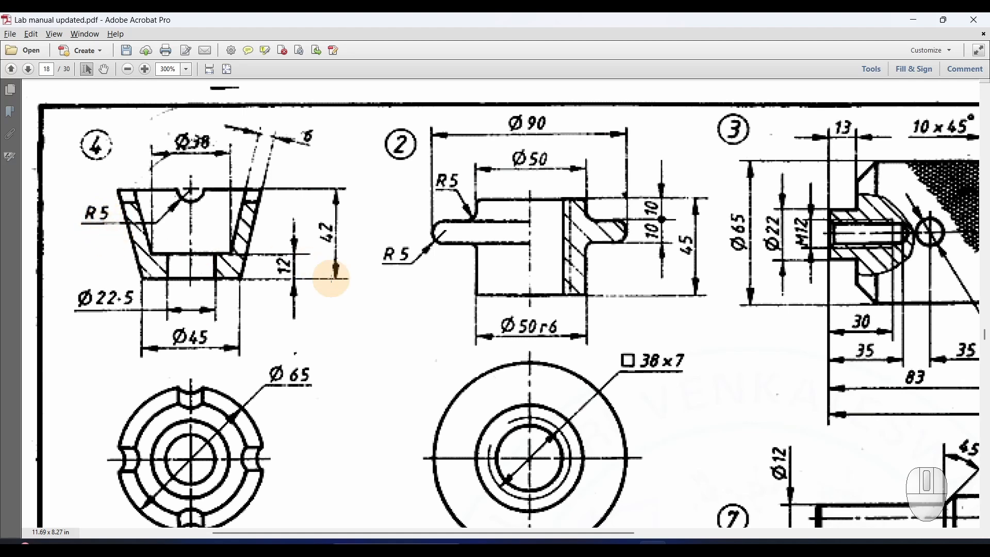
{"action": "key", "text": "alt+Tab"}
{"action": "scroll", "coordinate": [638, 324], "scroll_direction": "up", "scroll_amount": 2}
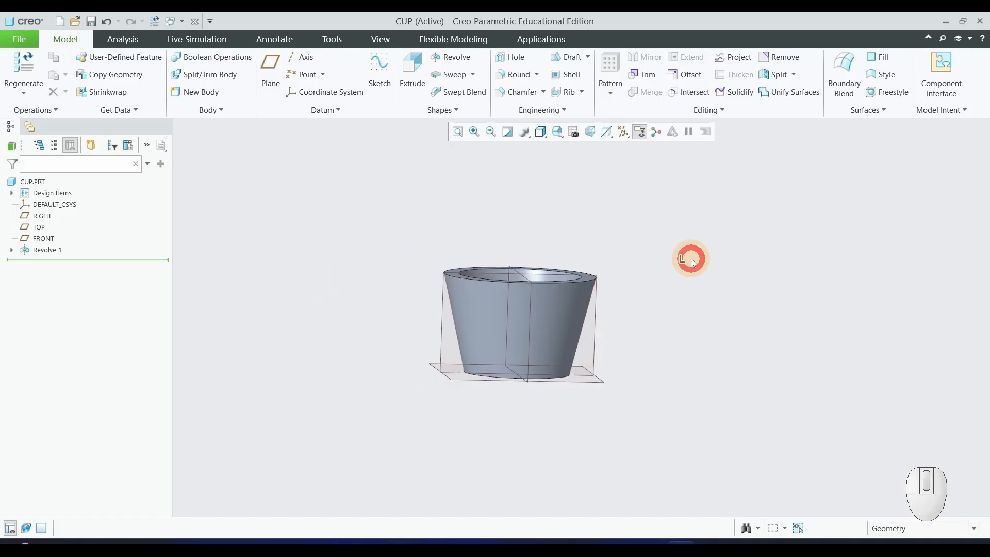
{"action": "scroll", "coordinate": [557, 243], "scroll_direction": "down", "scroll_amount": 3}
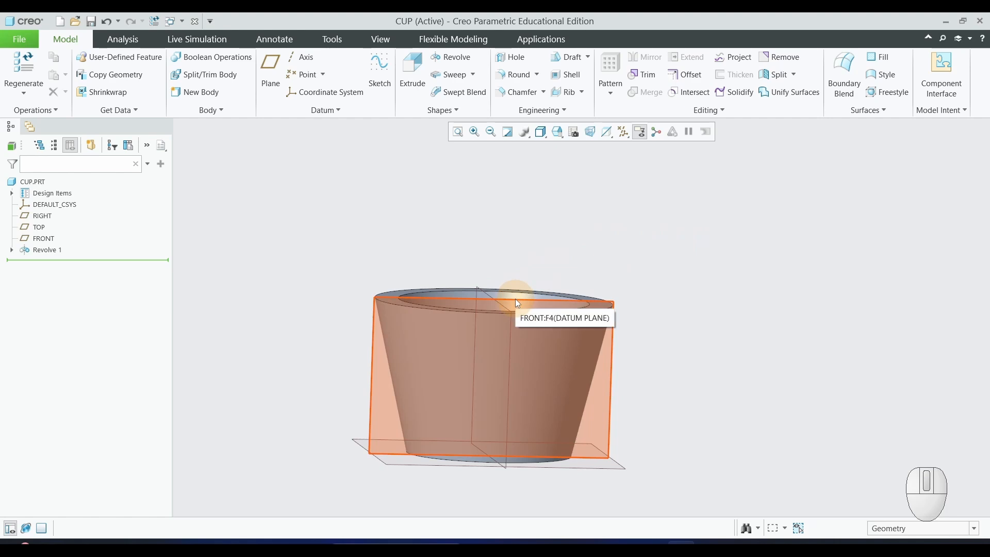
{"action": "left_click", "coordinate": [412, 66]}
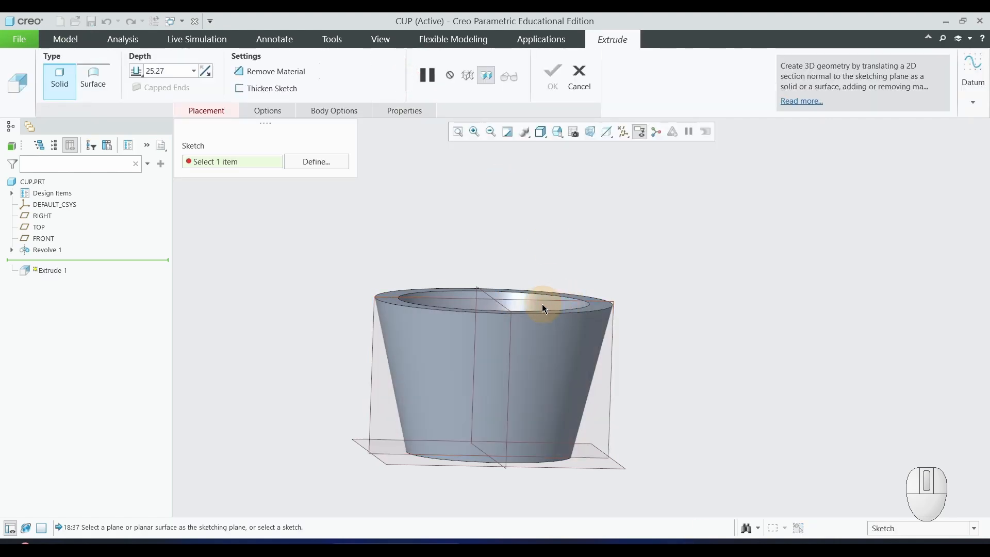
{"action": "left_click", "coordinate": [533, 300]}
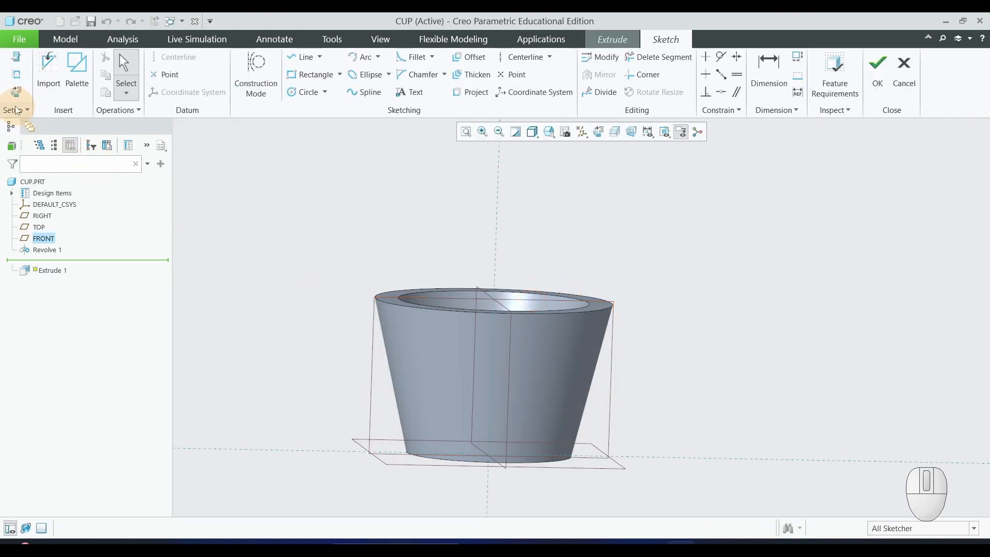
{"action": "left_click", "coordinate": [15, 95]}
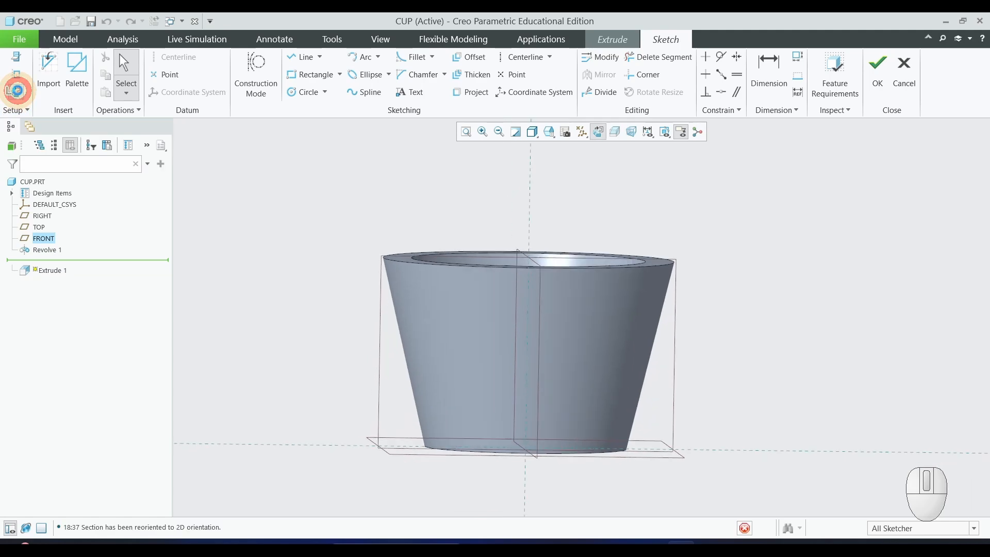
{"action": "scroll", "coordinate": [549, 237], "scroll_direction": "down", "scroll_amount": 1}
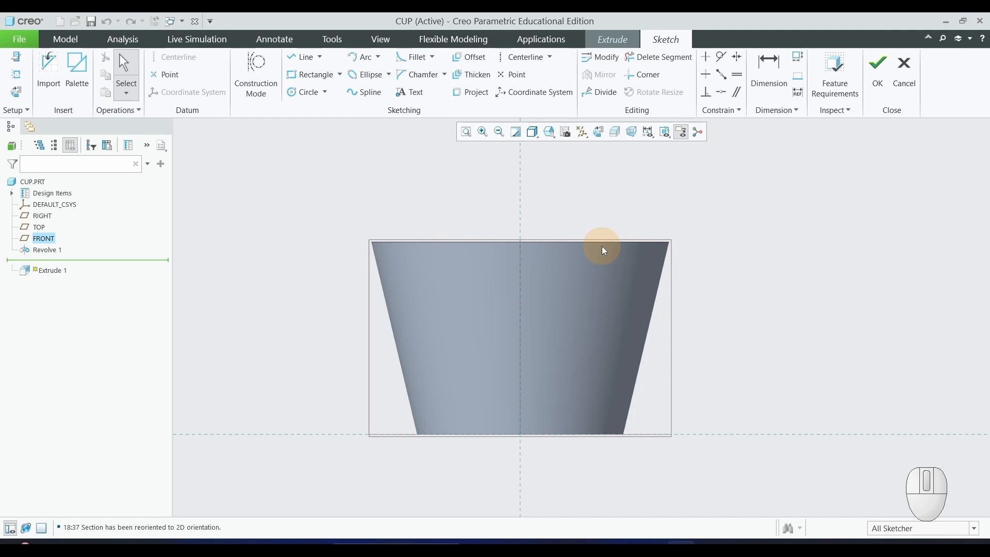
Add the cup's rim surface as a sketch reference and draw a circle about 21 mm in diameter centred where it crosses the vertical axis.
{"action": "left_click", "coordinate": [16, 74]}
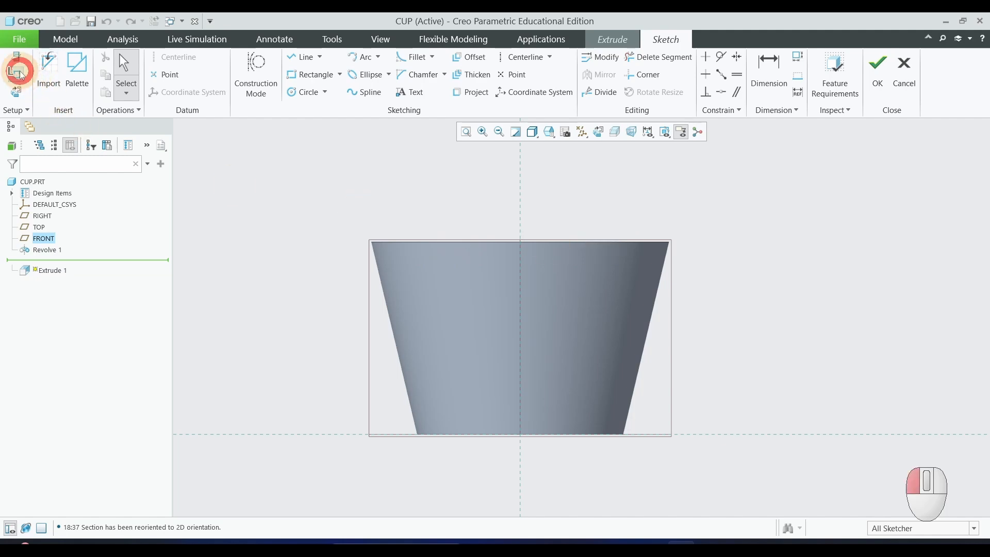
{"action": "left_click", "coordinate": [483, 247]}
{"action": "left_click", "coordinate": [967, 211]}
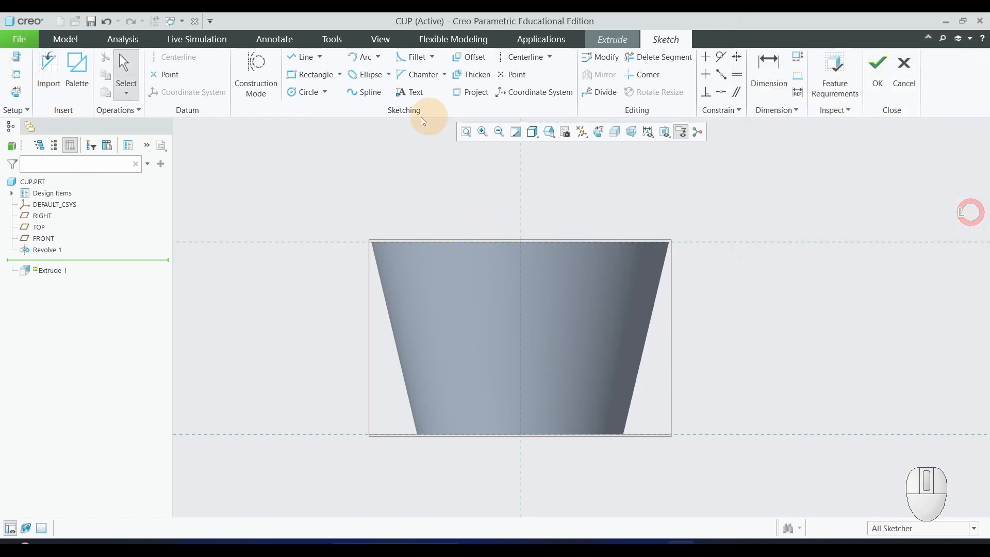
{"action": "left_click", "coordinate": [306, 93]}
{"action": "left_click", "coordinate": [520, 242]}
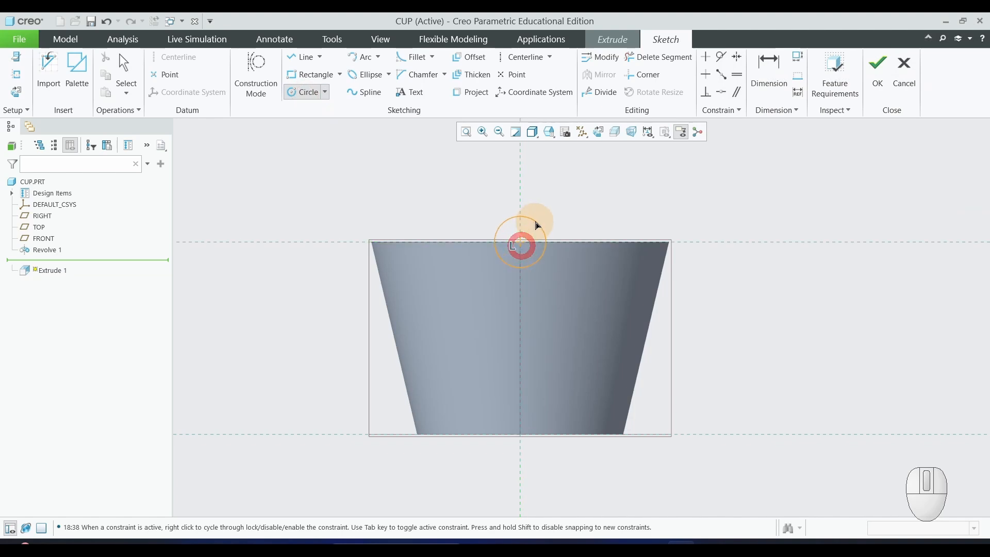
{"action": "left_click", "coordinate": [545, 202]}
{"action": "middle_click", "coordinate": [658, 202]}
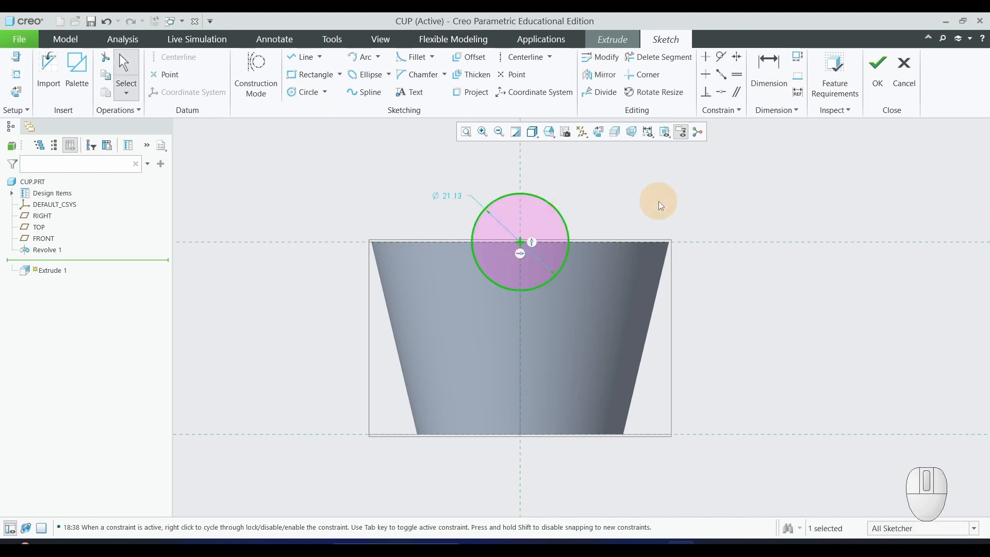
Check the notch radius in the lab manual, set the circle's diameter to 10 mm and finish the sketch.
{"action": "key", "text": "alt+Tab"}
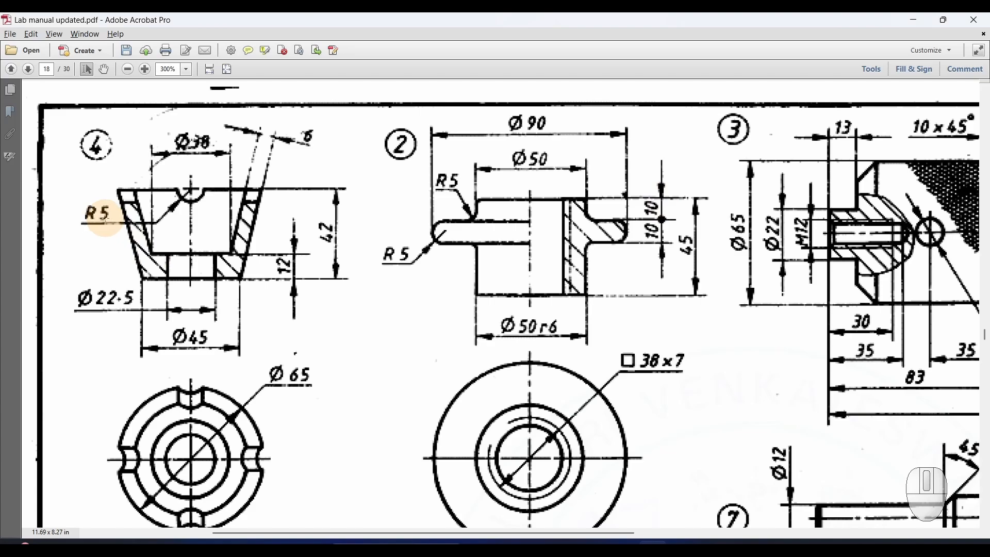
{"action": "key", "text": "alt+Tab"}
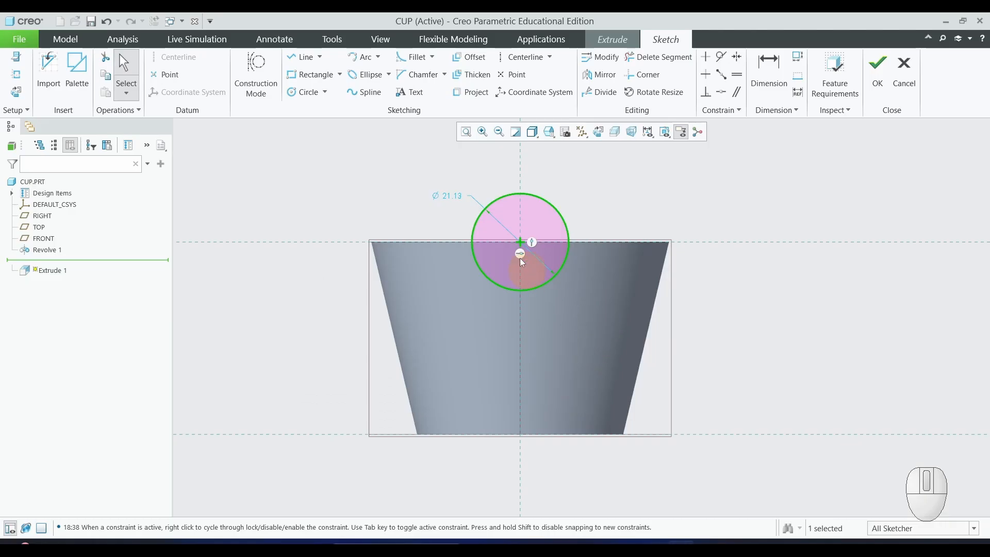
{"action": "double_click", "coordinate": [452, 198]}
{"action": "key", "text": "Return"}
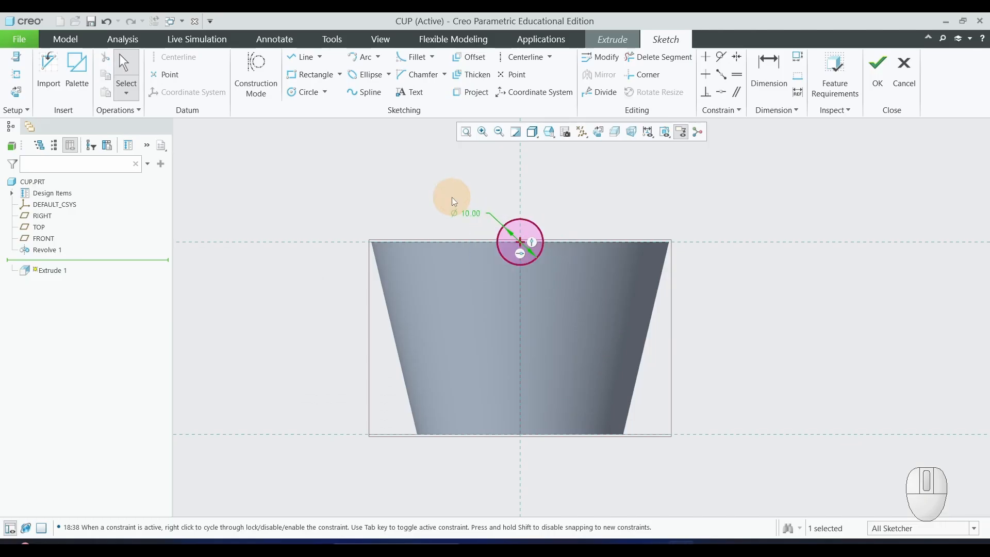
{"action": "left_click", "coordinate": [882, 82]}
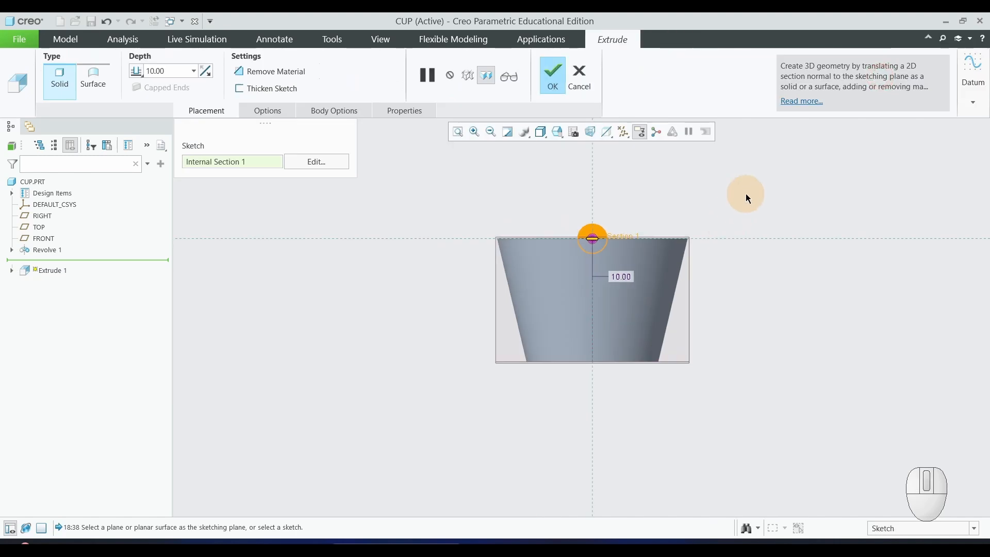
Make the extrusion symmetric about the FRONT plane and extend it past both sides of the cup to a depth of about 88.6 mm.
{"action": "scroll", "coordinate": [700, 233], "scroll_direction": "up", "scroll_amount": 3}
{"action": "scroll", "coordinate": [763, 160], "scroll_direction": "down", "scroll_amount": 3}
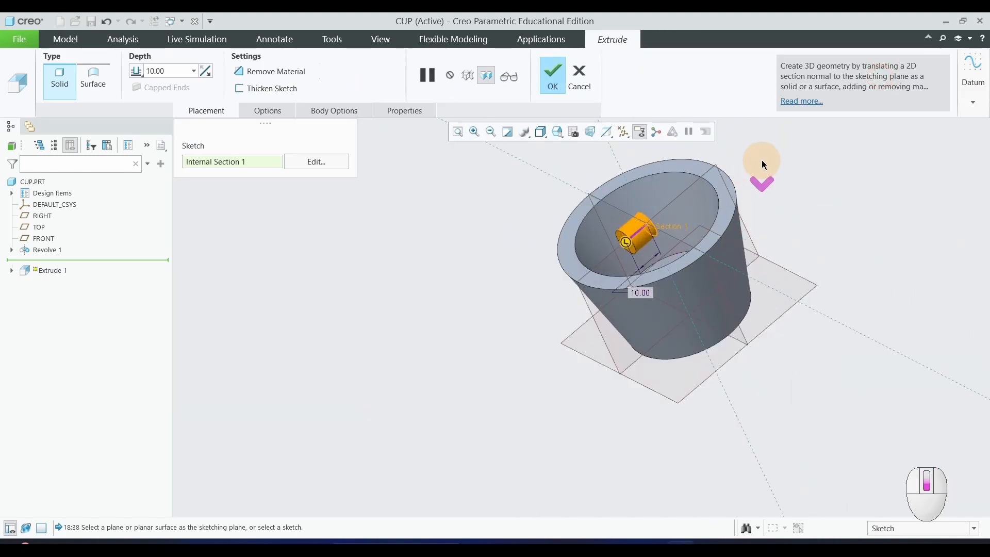
{"action": "scroll", "coordinate": [739, 187], "scroll_direction": "down", "scroll_amount": 1}
{"action": "scroll", "coordinate": [728, 204], "scroll_direction": "up", "scroll_amount": 1}
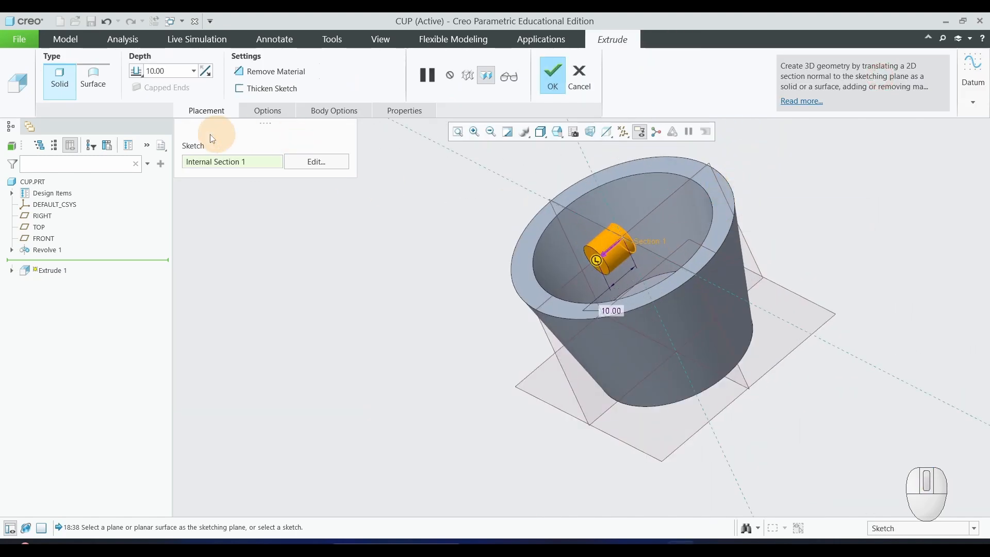
{"action": "left_click", "coordinate": [135, 72]}
{"action": "left_click", "coordinate": [147, 98]}
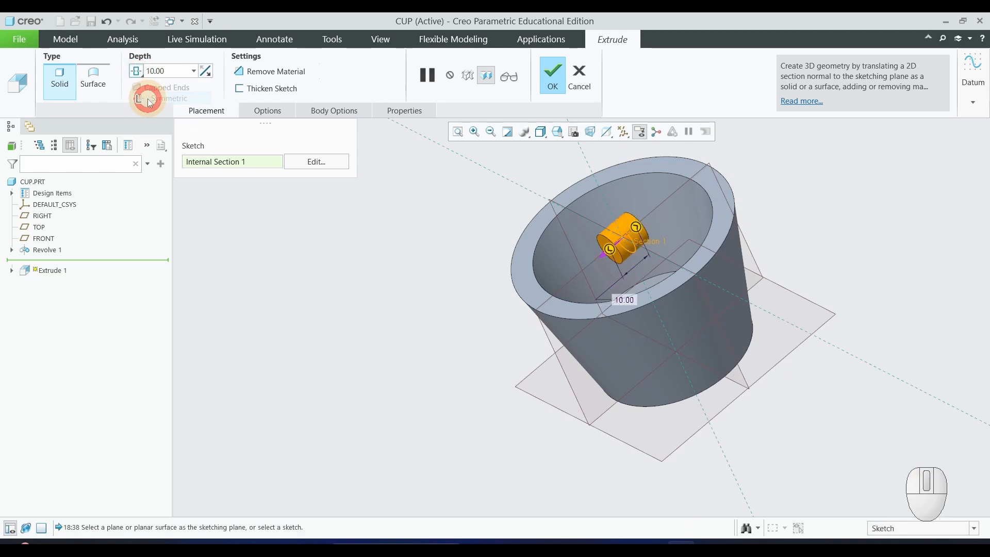
{"action": "left_click_drag", "start_coordinate": [616, 255], "coordinate": [508, 338]}
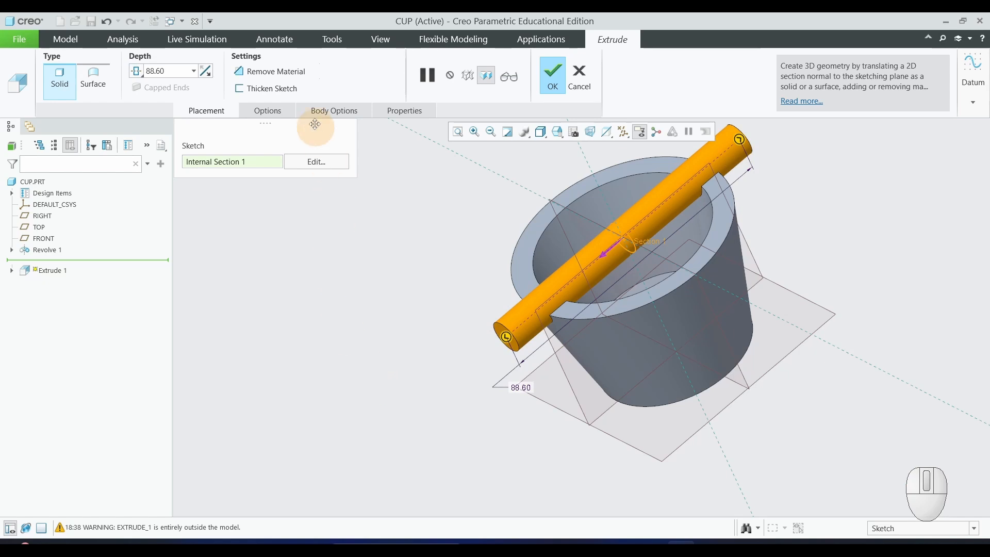
Set the extrusion to remove material and complete the cut through two opposite sides of the rim.
{"action": "left_click", "coordinate": [289, 81]}
{"action": "scroll", "coordinate": [444, 330], "scroll_direction": "up", "scroll_amount": 2}
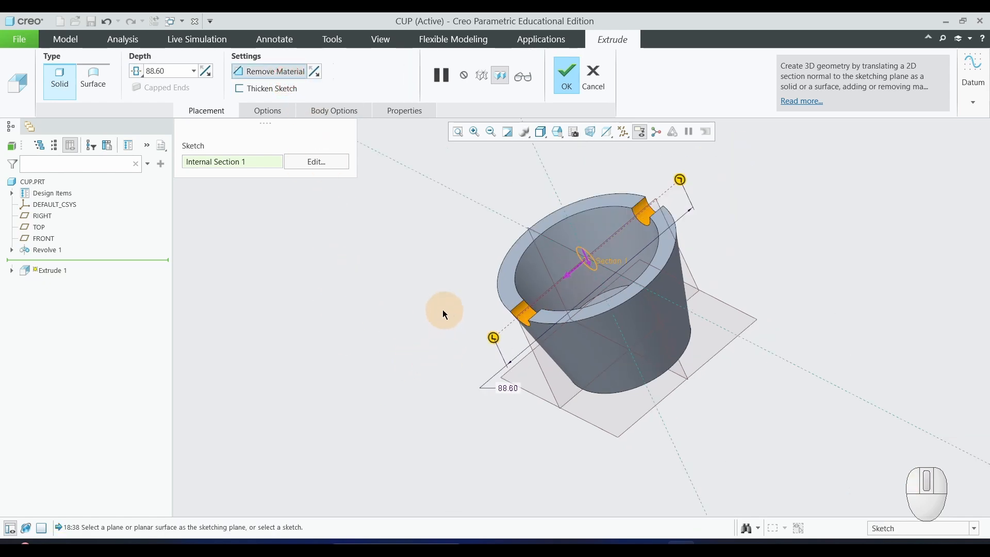
{"action": "middle_click_drag", "start_coordinate": [445, 315], "coordinate": [521, 212]}
{"action": "left_click", "coordinate": [564, 72]}
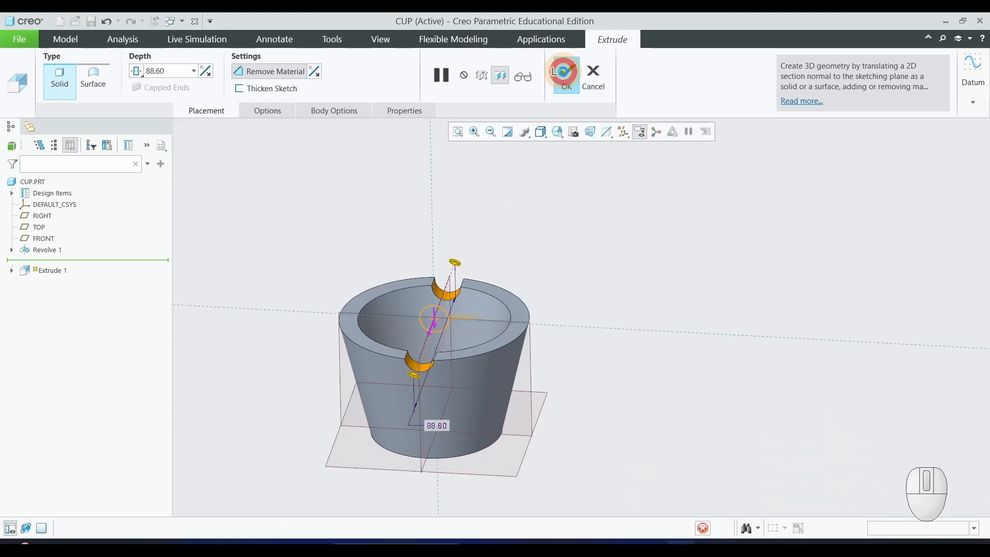
{"action": "left_click", "coordinate": [729, 330]}
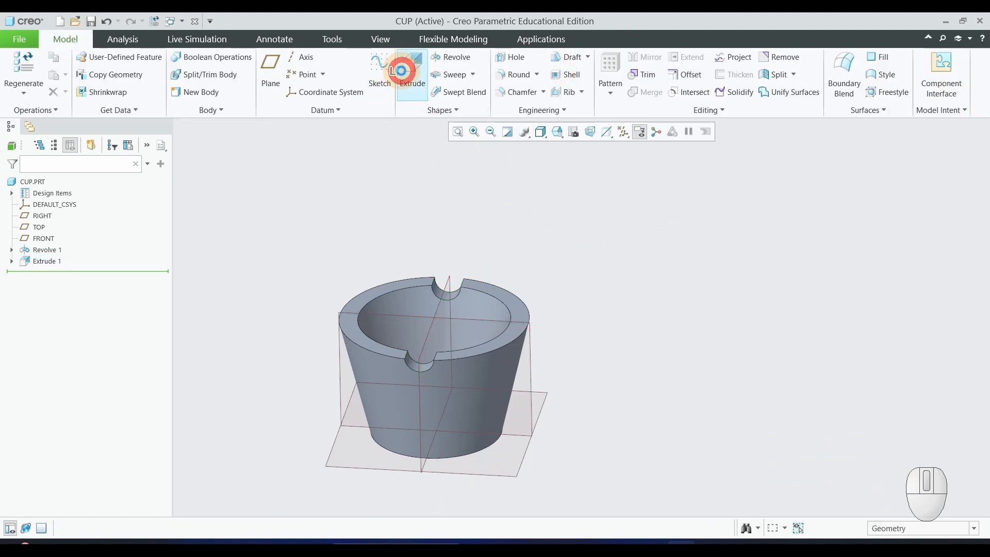
Start a second extrusion sketch on the RIGHT plane, viewed face-on, and add the cup's rim surface as a reference.
{"action": "left_click", "coordinate": [408, 73]}
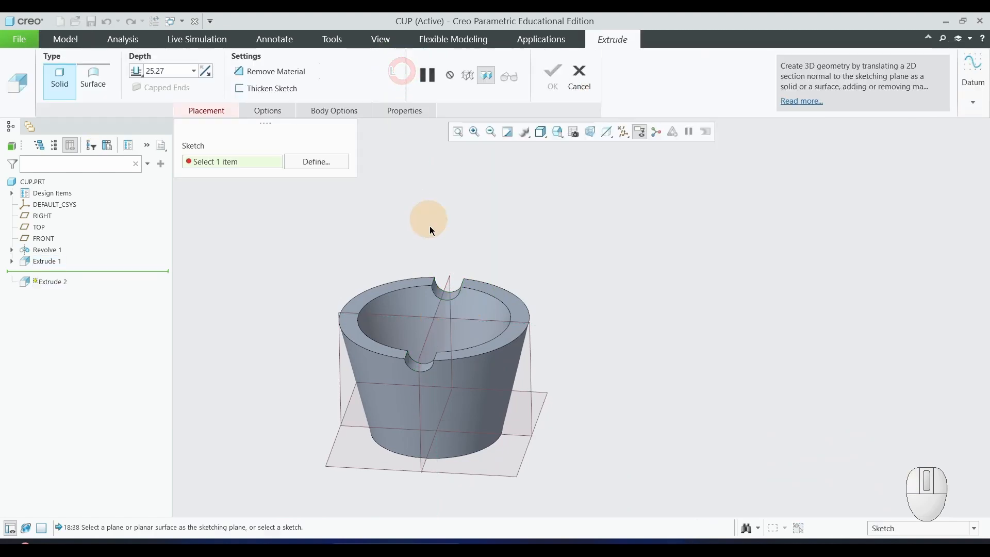
{"action": "left_click", "coordinate": [431, 330]}
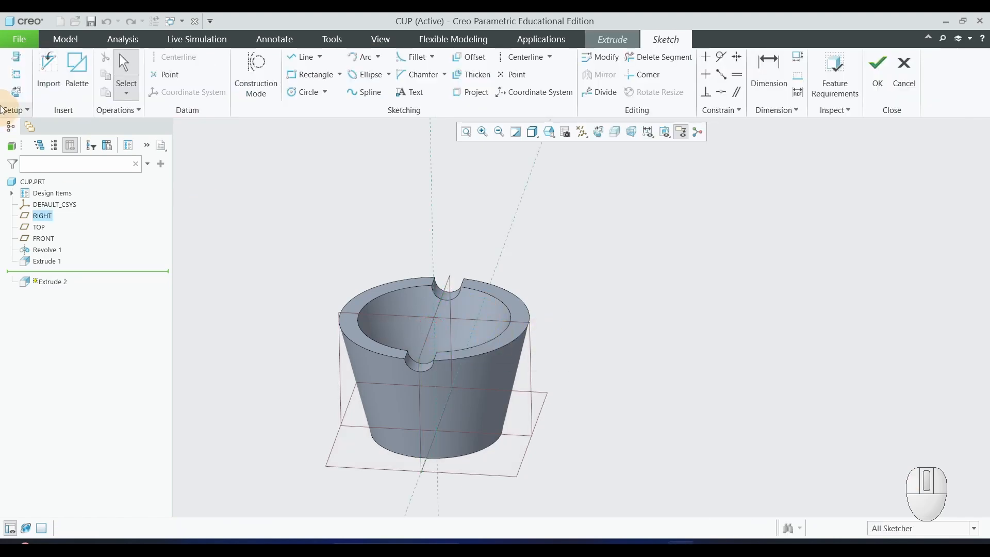
{"action": "left_click", "coordinate": [17, 94]}
{"action": "scroll", "coordinate": [369, 361], "scroll_direction": "down", "scroll_amount": 1}
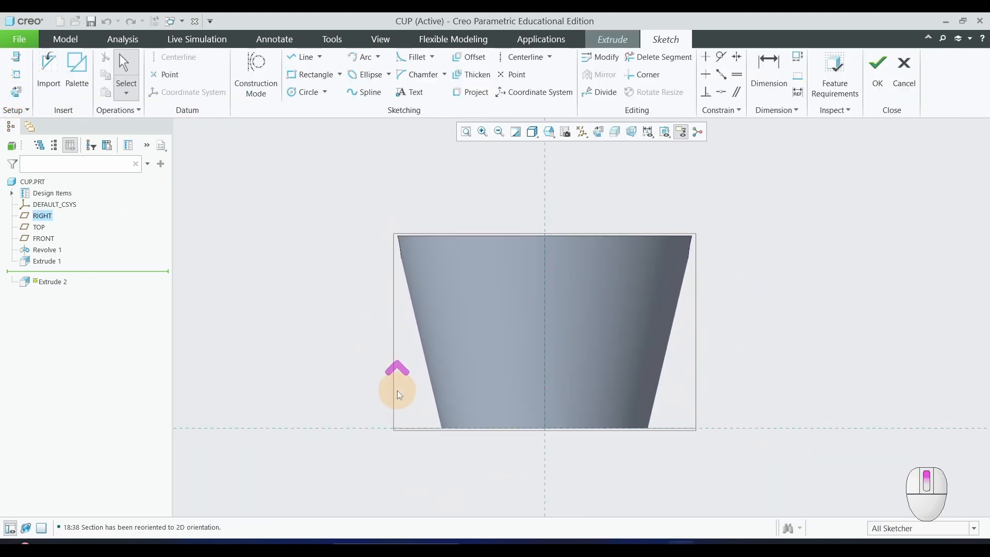
{"action": "scroll", "coordinate": [626, 173], "scroll_direction": "down", "scroll_amount": 1}
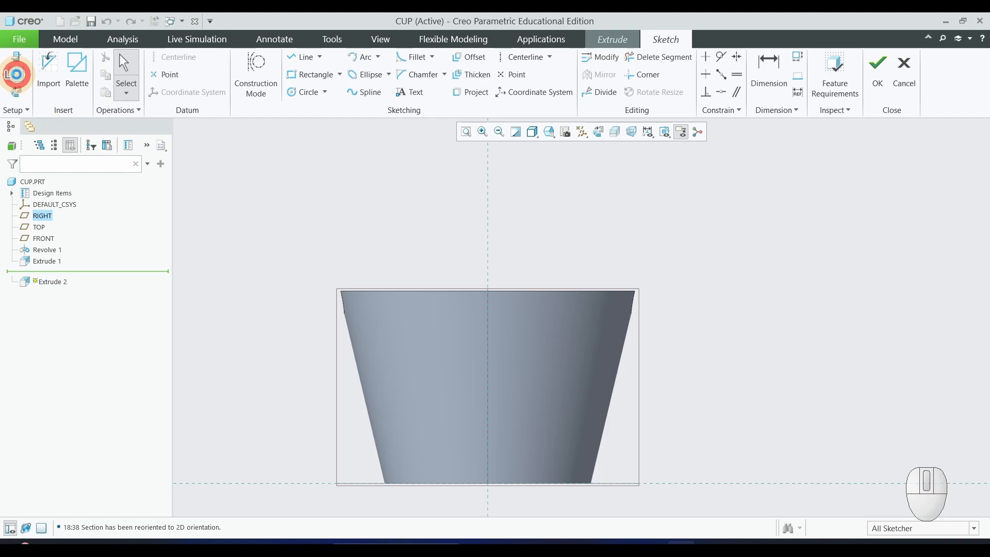
{"action": "left_click", "coordinate": [17, 75]}
{"action": "left_click", "coordinate": [436, 291]}
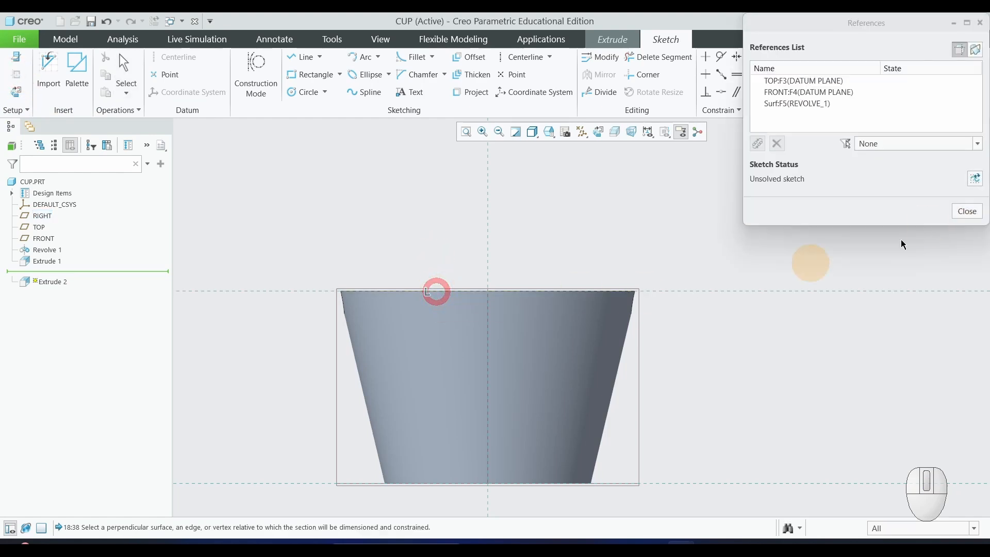
{"action": "left_click", "coordinate": [965, 213]}
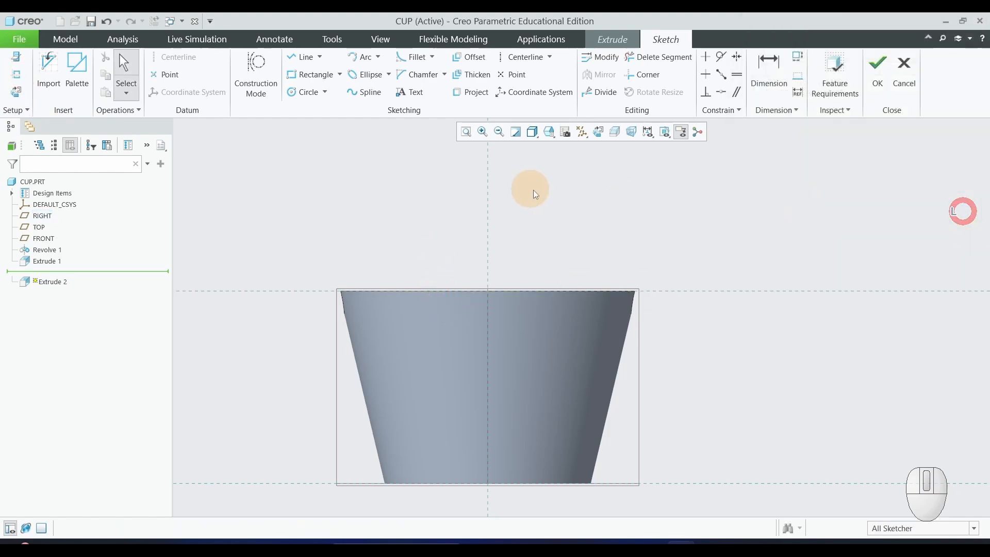
Draw a circle centred where the rim reference crosses the vertical axis and set its diameter to 10 mm.
{"action": "left_click", "coordinate": [306, 92]}
{"action": "left_click", "coordinate": [487, 291]}
{"action": "left_click", "coordinate": [504, 254]}
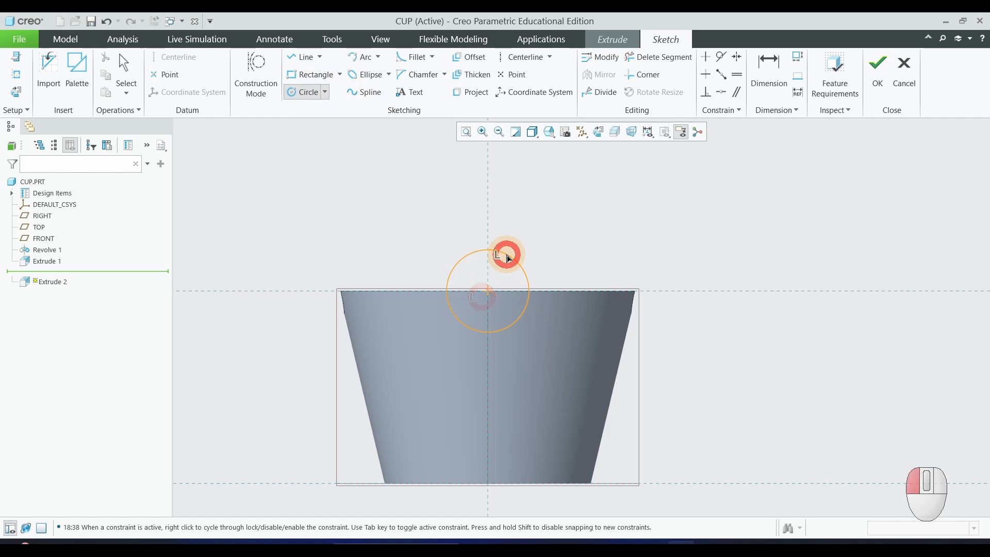
{"action": "middle_click", "coordinate": [573, 243]}
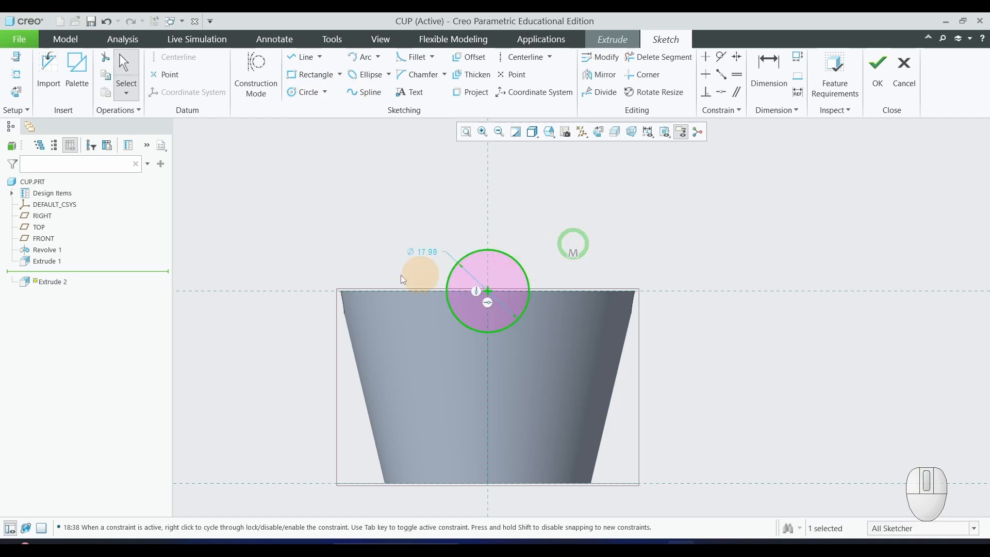
{"action": "double_click", "coordinate": [430, 253]}
{"action": "key", "text": "Return"}
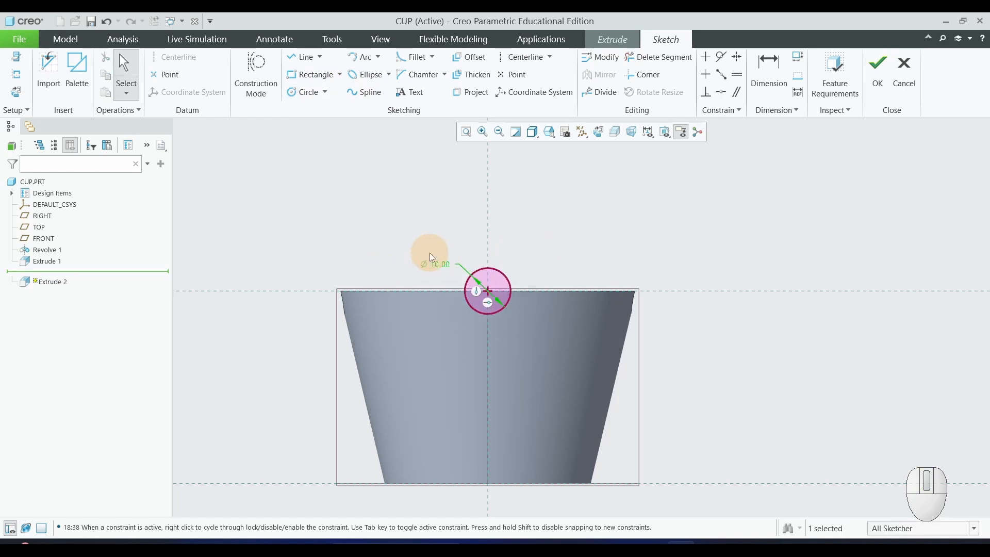
Finish the circle sketch and make the extrusion symmetric about the RIGHT plane, extending it past both sides of the cup to about 87.4 mm.
{"action": "left_click", "coordinate": [871, 85]}
{"action": "mouse_move", "coordinate": [582, 254]}
{"action": "middle_mouse_down"}
{"action": "mouse_move", "coordinate": [542, 305]}
{"action": "mouse_move", "coordinate": [555, 232]}
{"action": "middle_mouse_up"}
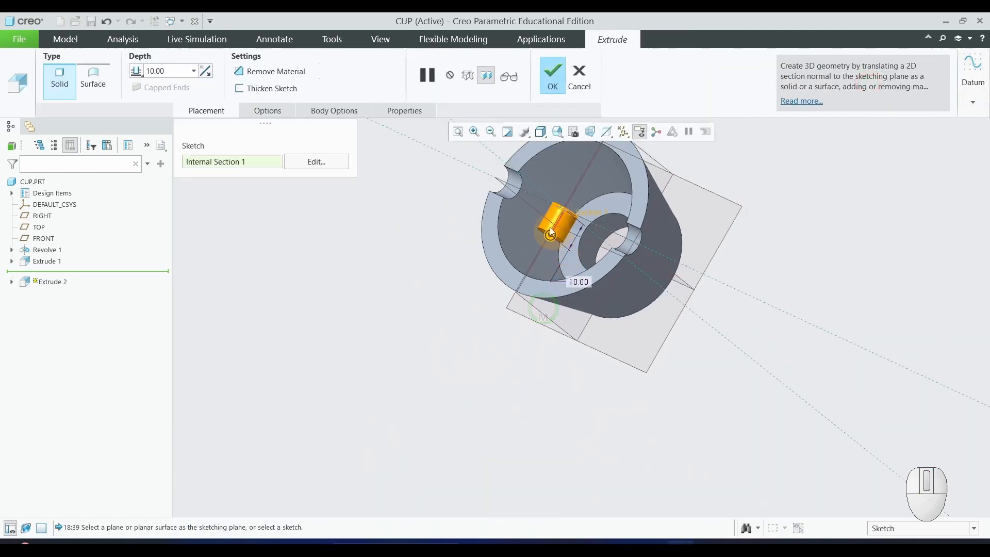
{"action": "left_click", "coordinate": [135, 72]}
{"action": "left_click", "coordinate": [151, 100]}
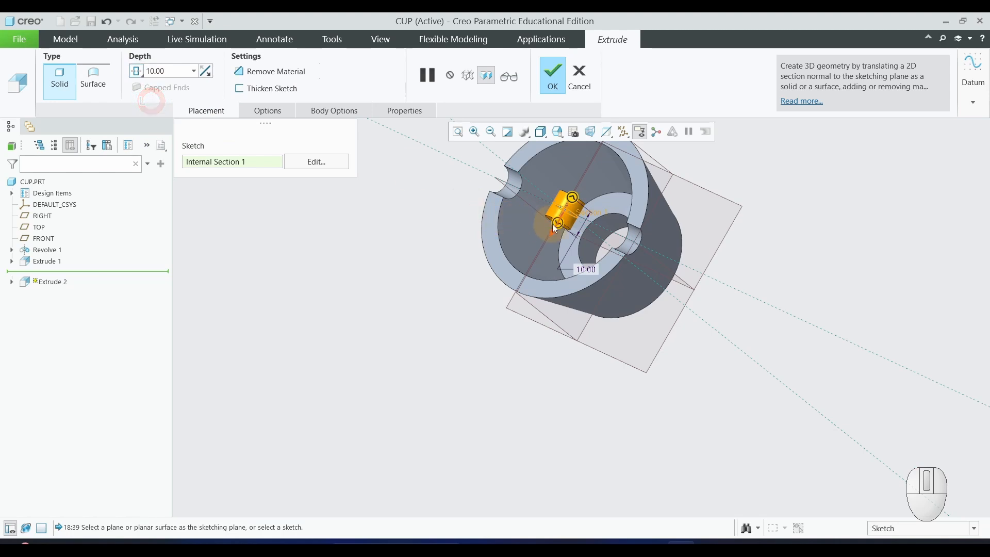
{"action": "left_click_drag", "start_coordinate": [560, 229], "coordinate": [500, 319]}
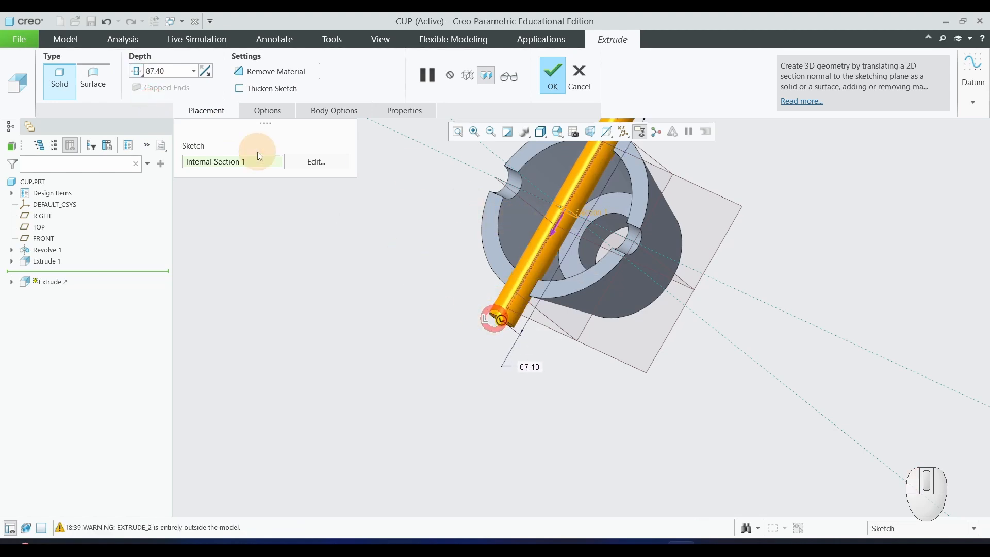
Set the extrusion to remove material, complete the second pair of rim notches and save the cup part.
{"action": "left_click", "coordinate": [263, 71]}
{"action": "left_click", "coordinate": [553, 77]}
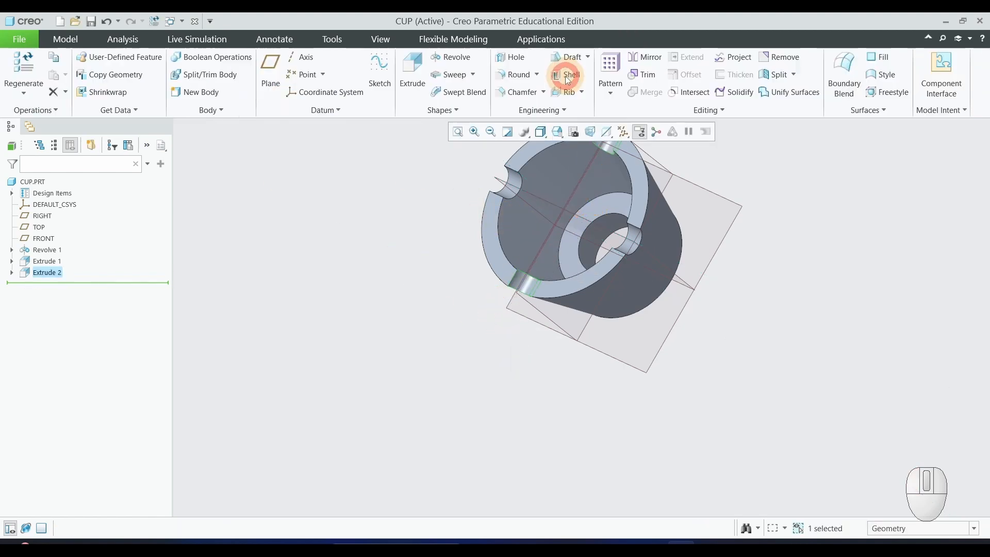
{"action": "middle_click_drag", "start_coordinate": [448, 286], "coordinate": [431, 295]}
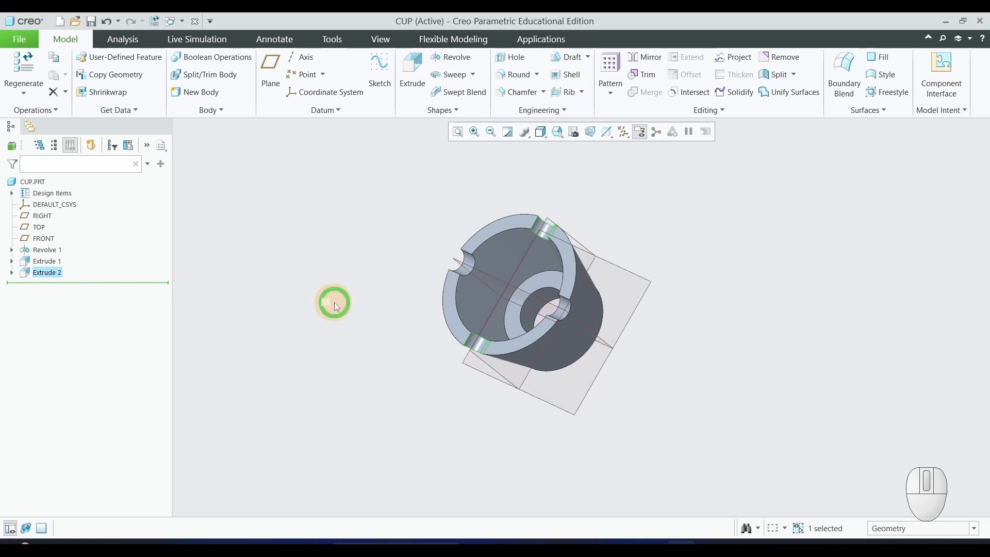
{"action": "middle_click_drag", "start_coordinate": [332, 301], "coordinate": [368, 281]}
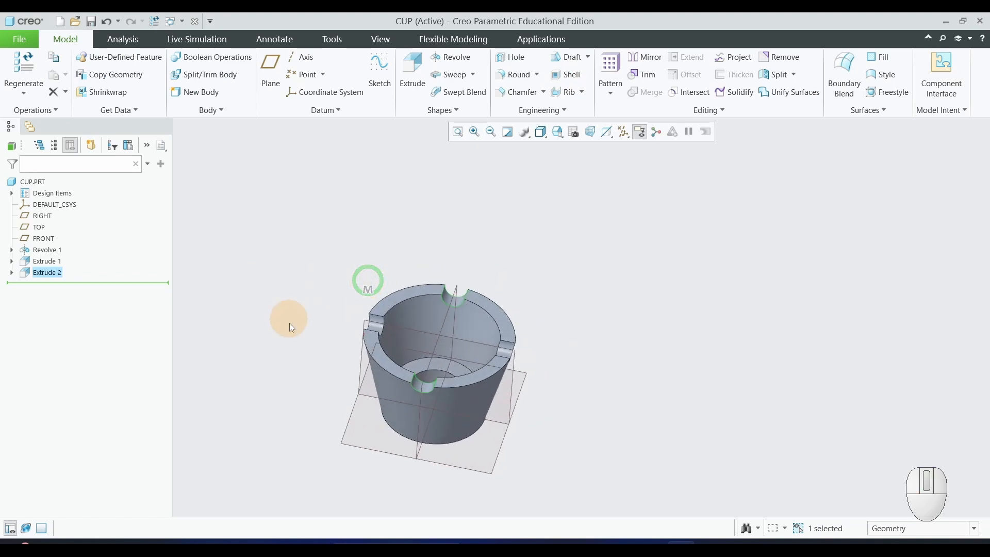
{"action": "left_click", "coordinate": [90, 22]}
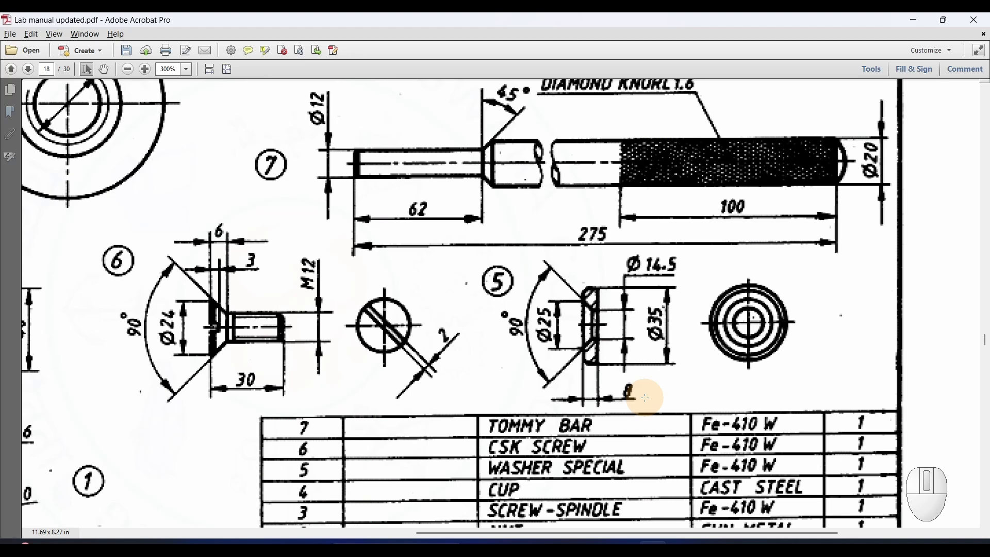
Switch to Creo Parametric and create a solid part named washer with the mmns_harn_part_abs template instead of the default one.
{"action": "key", "text": "alt+Tab"}
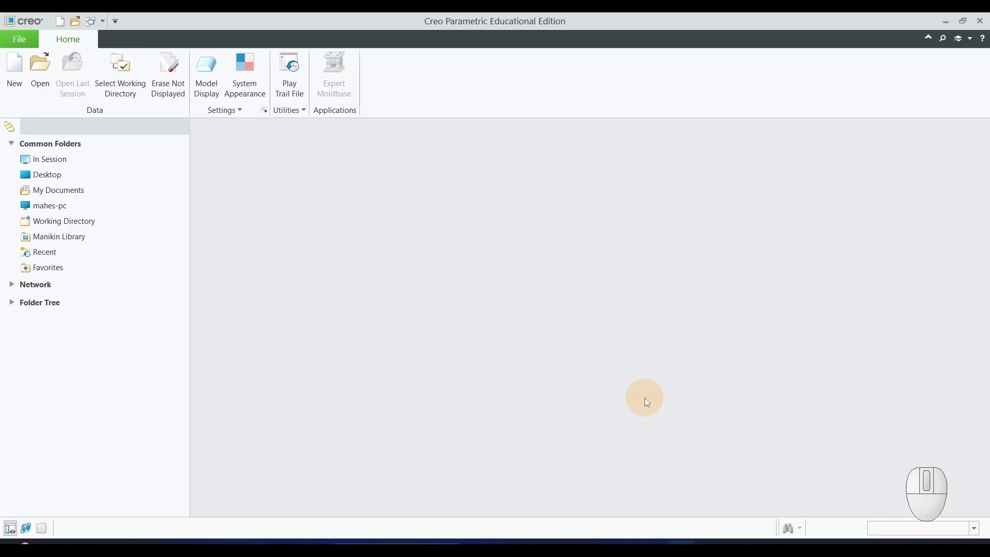
{"action": "left_click", "coordinate": [12, 72]}
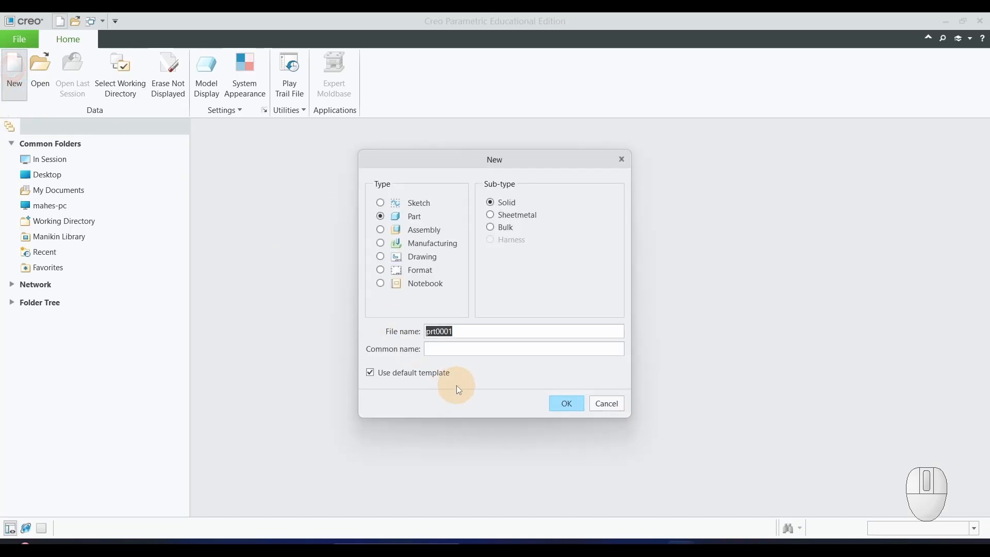
{"action": "type", "text": "washer"}
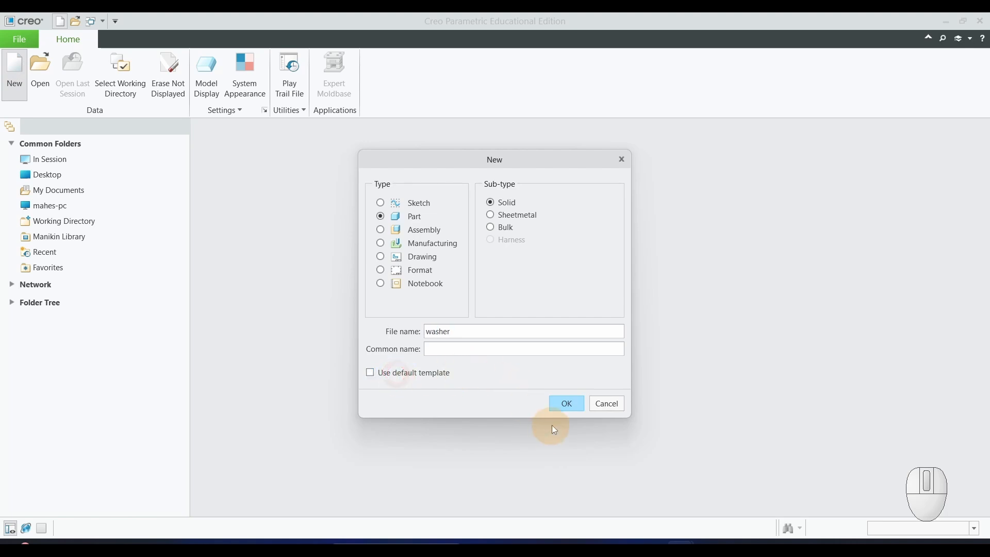
{"action": "left_click", "coordinate": [566, 404]}
{"action": "scroll", "coordinate": [446, 245], "scroll_direction": "down", "scroll_amount": 1}
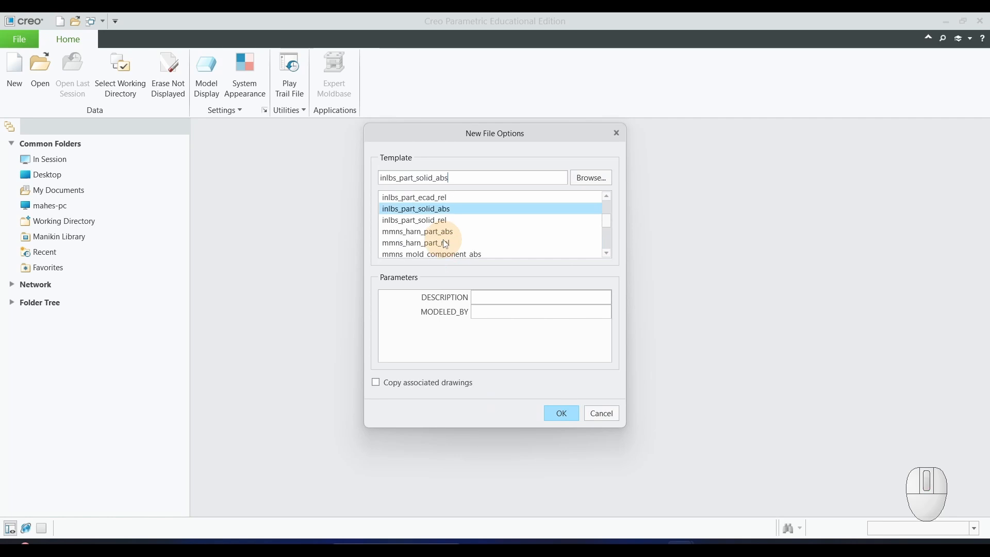
{"action": "left_click", "coordinate": [433, 232]}
{"action": "left_click", "coordinate": [564, 414]}
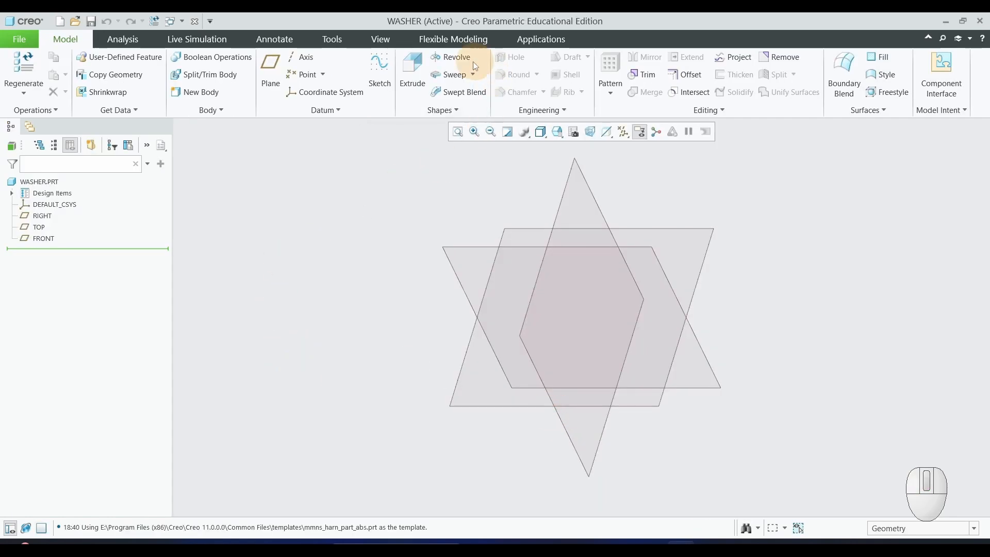
Start a Revolve feature with its sketch on the FRONT plane, viewed face-on.
{"action": "left_click", "coordinate": [462, 61]}
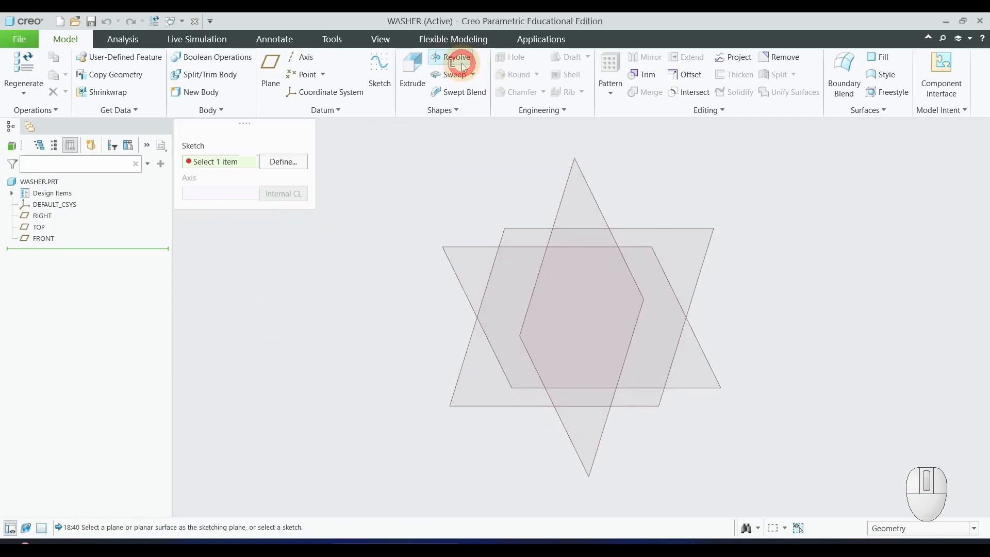
{"action": "left_click", "coordinate": [63, 241]}
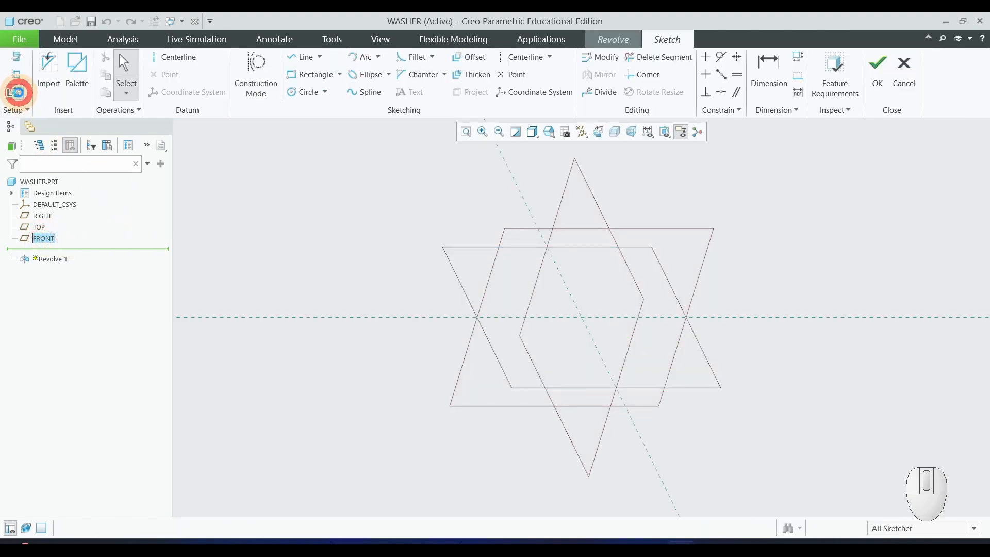
{"action": "left_click", "coordinate": [17, 91]}
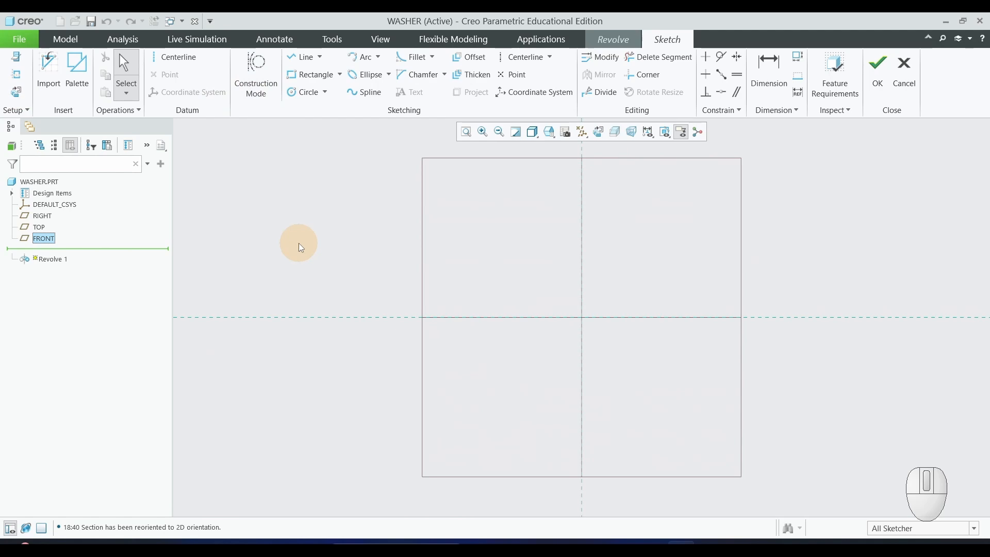
{"action": "key", "text": "alt+Tab"}
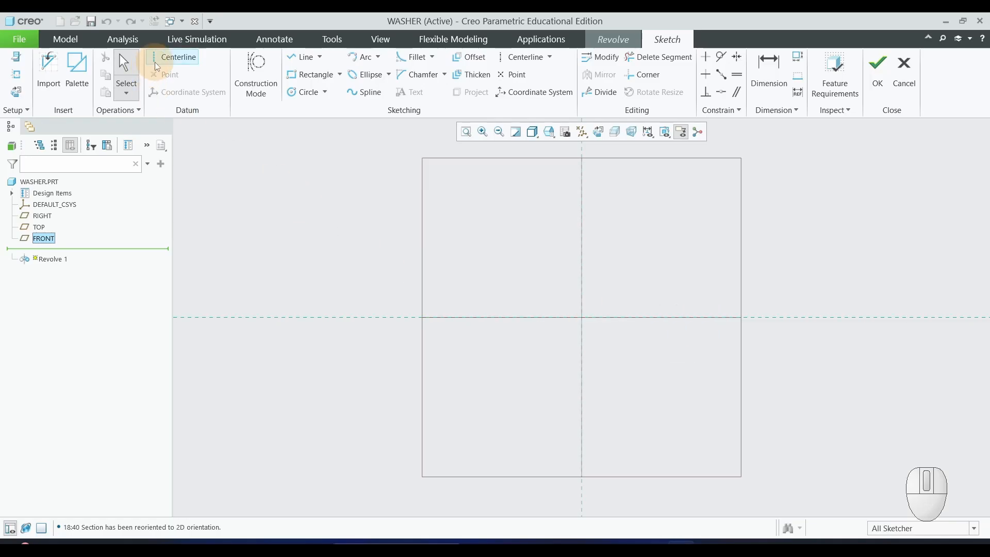
Draw a datum centerline along the horizontal reference as the axis of revolution.
{"action": "left_click", "coordinate": [157, 66]}
{"action": "left_click", "coordinate": [495, 320]}
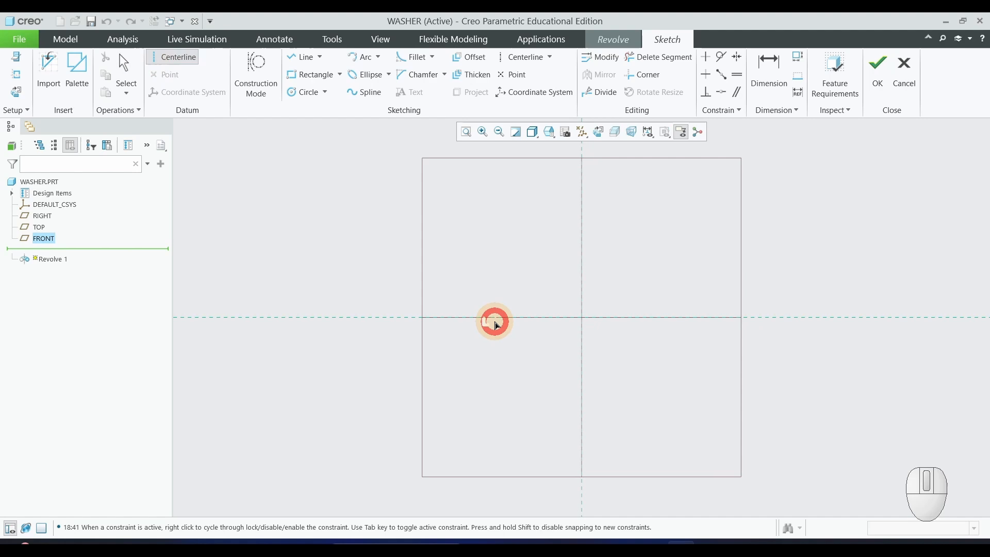
{"action": "left_click", "coordinate": [722, 318]}
{"action": "middle_click", "coordinate": [779, 364]}
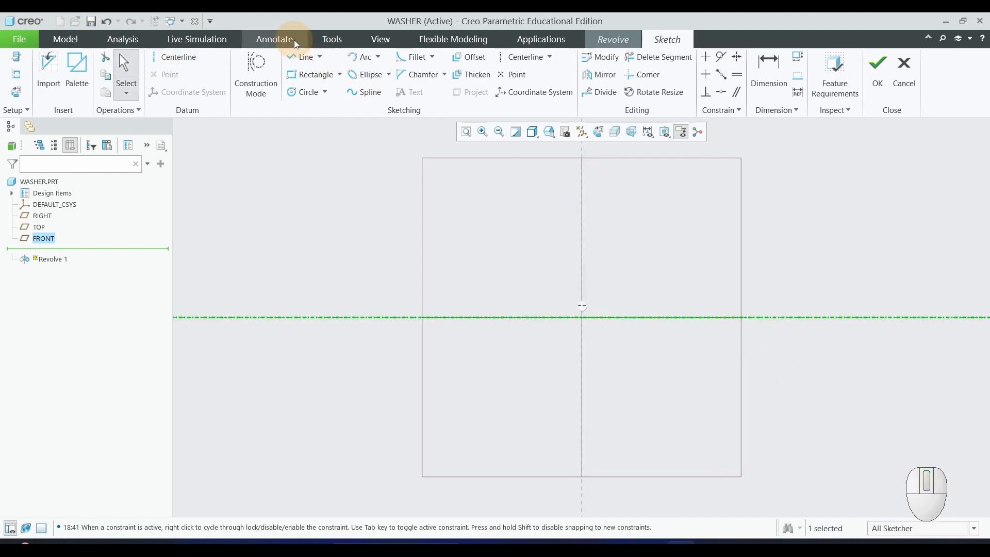
Draw a closed five-sided washer profile above the centerline with a bevelled lower-left corner, its bottom edge starting about 137 mm from the vertical axis.
{"action": "left_click", "coordinate": [296, 56]}
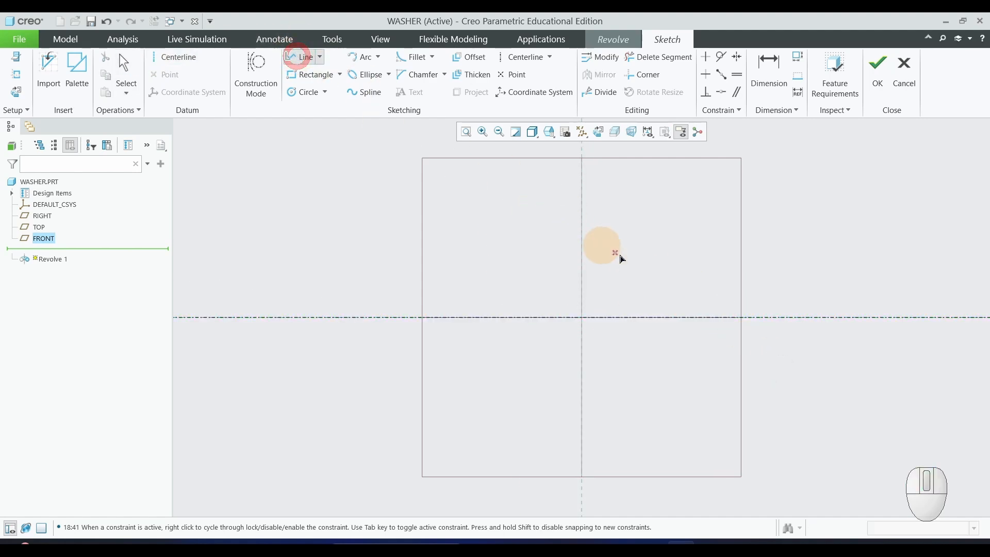
{"action": "left_click", "coordinate": [688, 273]}
{"action": "left_click", "coordinate": [668, 272]}
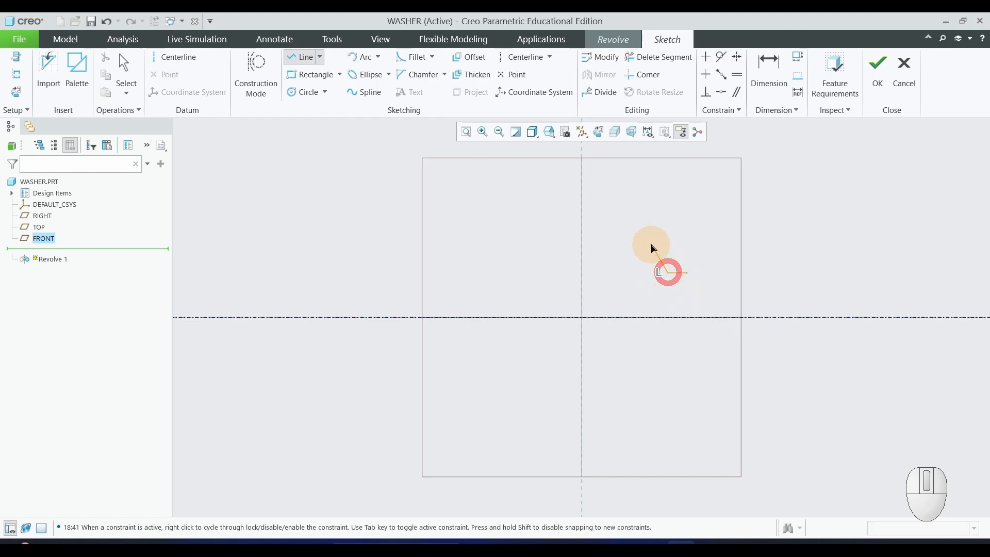
{"action": "left_click", "coordinate": [648, 235]}
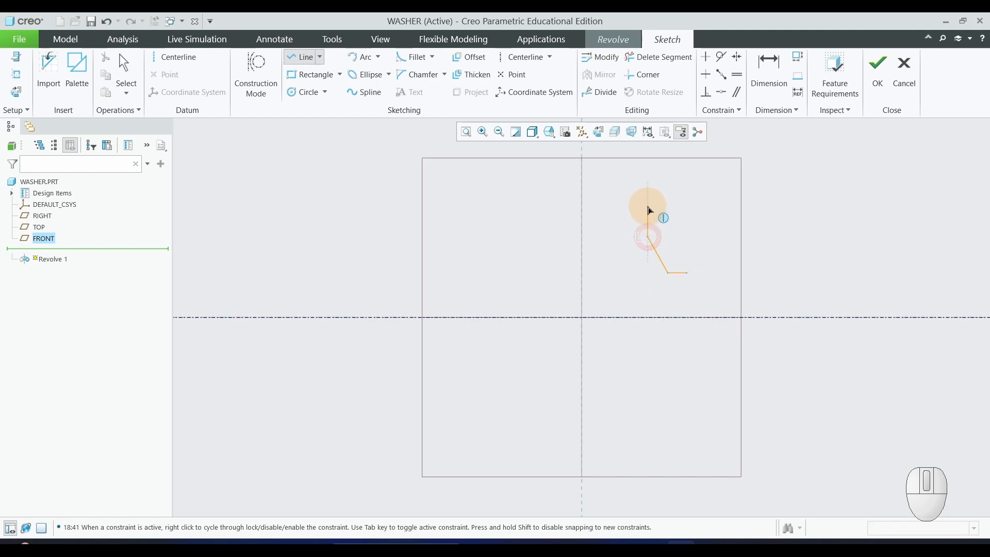
{"action": "left_click", "coordinate": [648, 206]}
{"action": "left_click", "coordinate": [688, 206]}
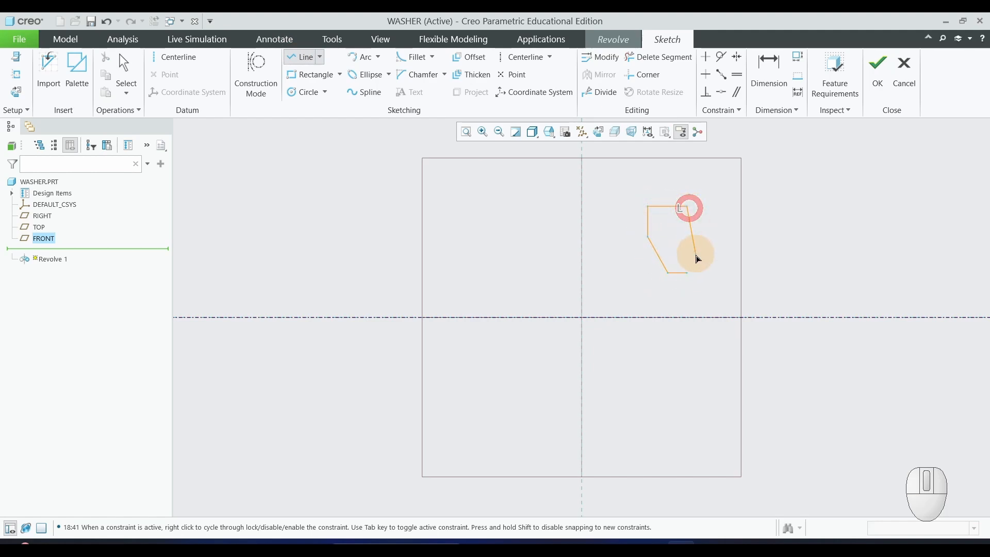
{"action": "left_click", "coordinate": [687, 272]}
{"action": "middle_click", "coordinate": [776, 259]}
{"action": "middle_click", "coordinate": [778, 261]}
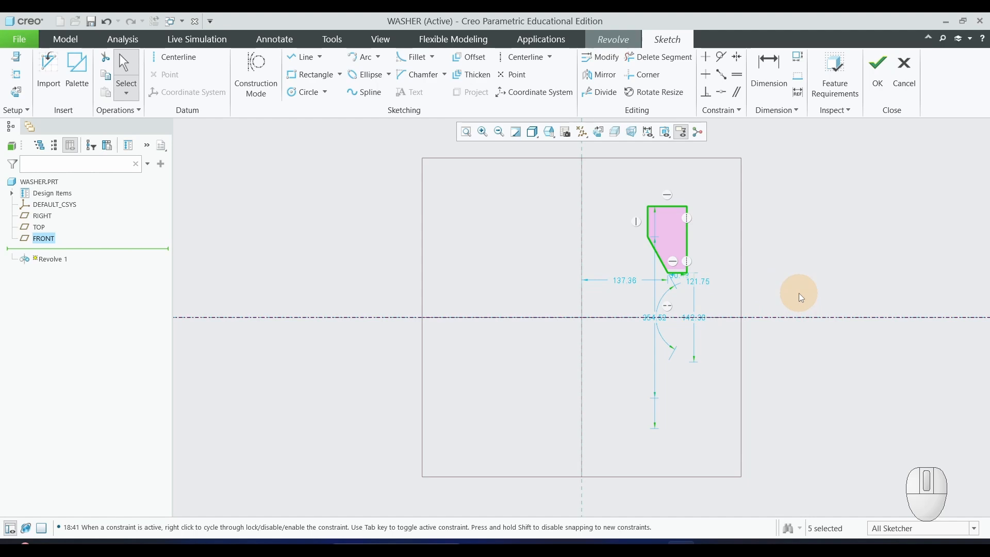
Remove the existing five-sided profile from the revolve sketch.
{"action": "key", "text": "ctrl+x"}
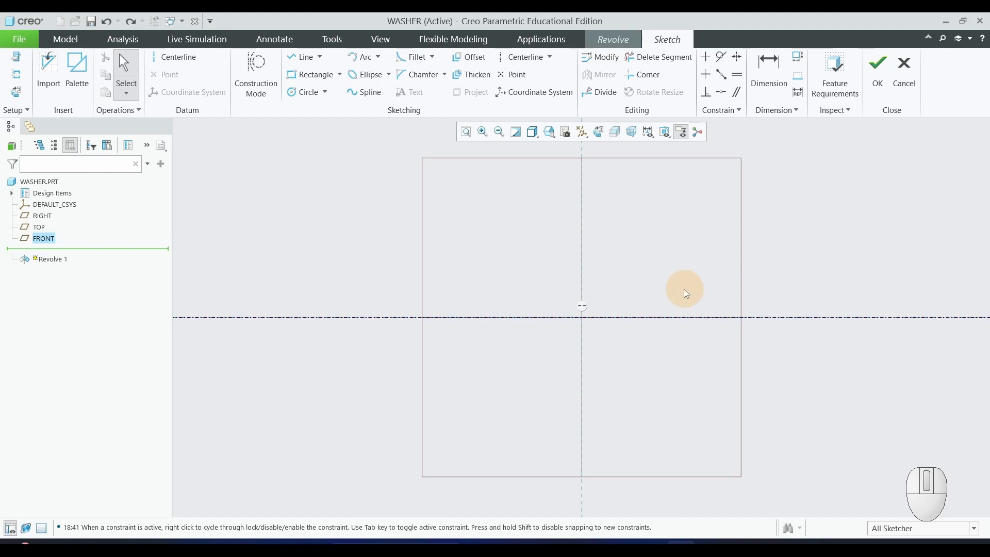
{"action": "scroll", "coordinate": [598, 277], "scroll_direction": "down", "scroll_amount": 2}
{"action": "scroll", "coordinate": [575, 281], "scroll_direction": "up", "scroll_amount": 2}
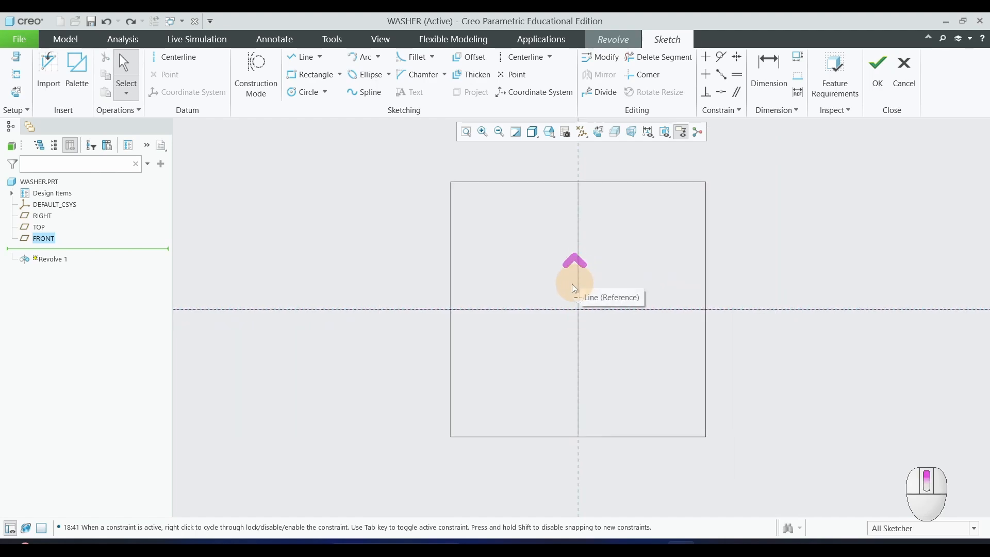
{"action": "scroll", "coordinate": [572, 284], "scroll_direction": "down", "scroll_amount": 2}
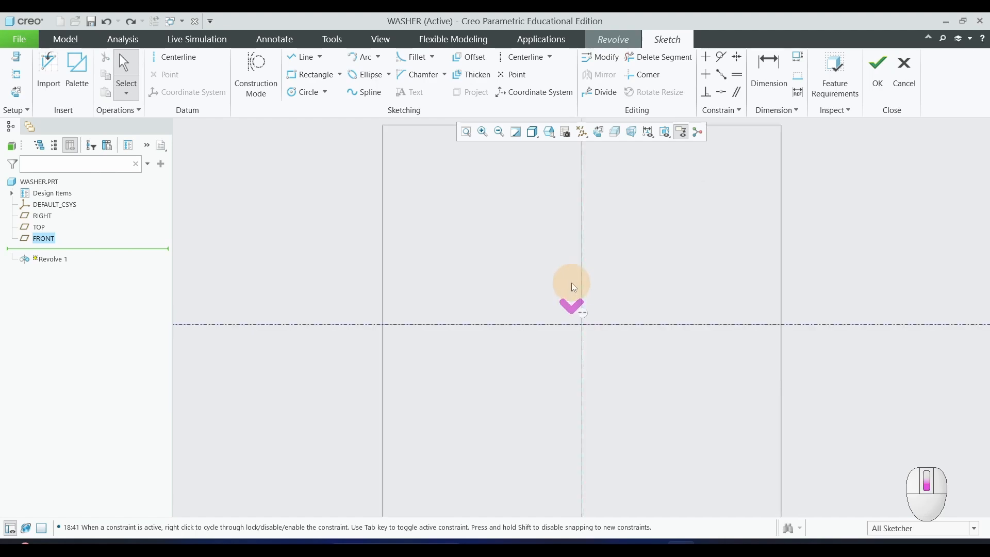
Sketch a closed five-sided profile above the centerline, about 59.5 wide, with its long side on the vertical reference and its lower-left corner sloped.
{"action": "left_click", "coordinate": [299, 57]}
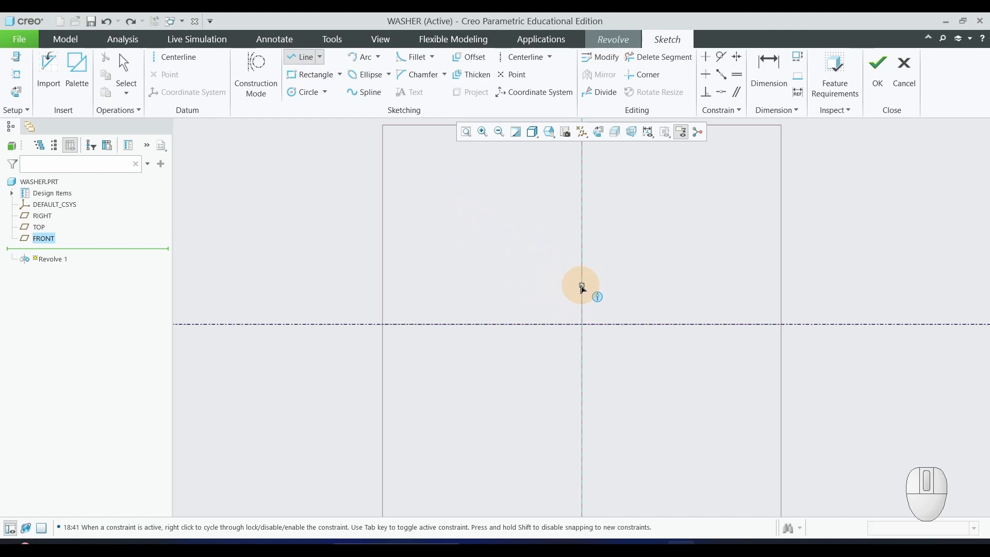
{"action": "left_click", "coordinate": [583, 282]}
{"action": "left_click", "coordinate": [580, 200]}
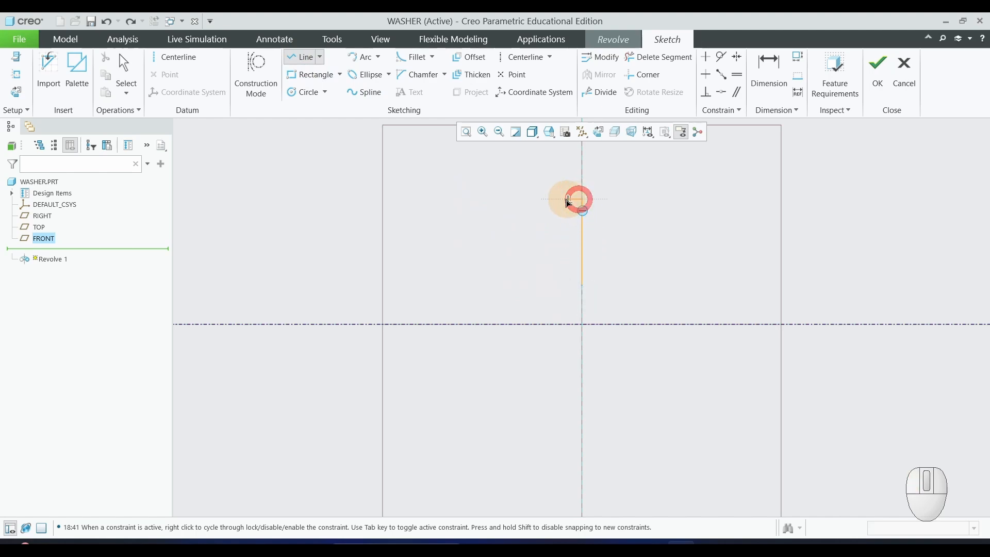
{"action": "left_click", "coordinate": [536, 199]}
{"action": "left_click", "coordinate": [536, 240]}
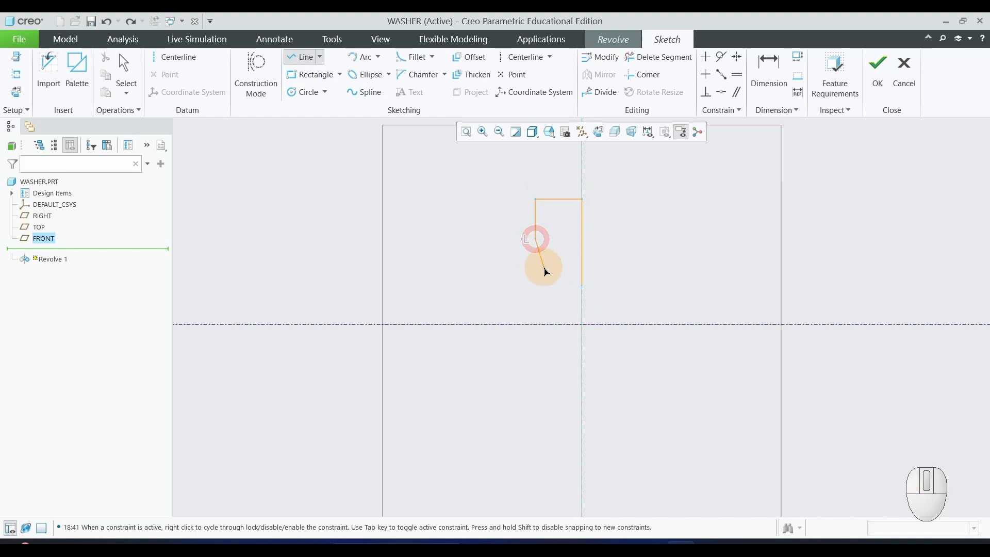
{"action": "left_click", "coordinate": [563, 286]}
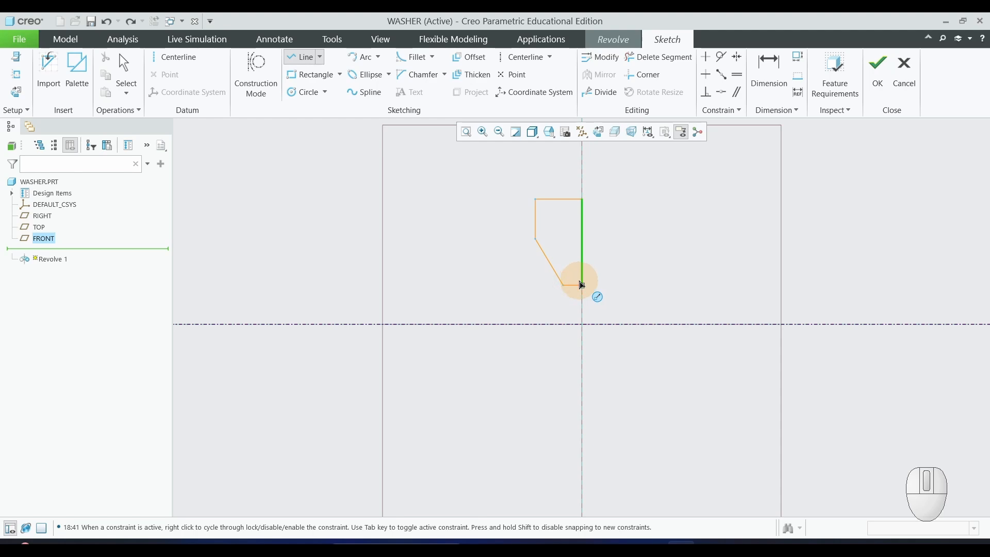
{"action": "left_click", "coordinate": [582, 286]}
{"action": "middle_click", "coordinate": [688, 258]}
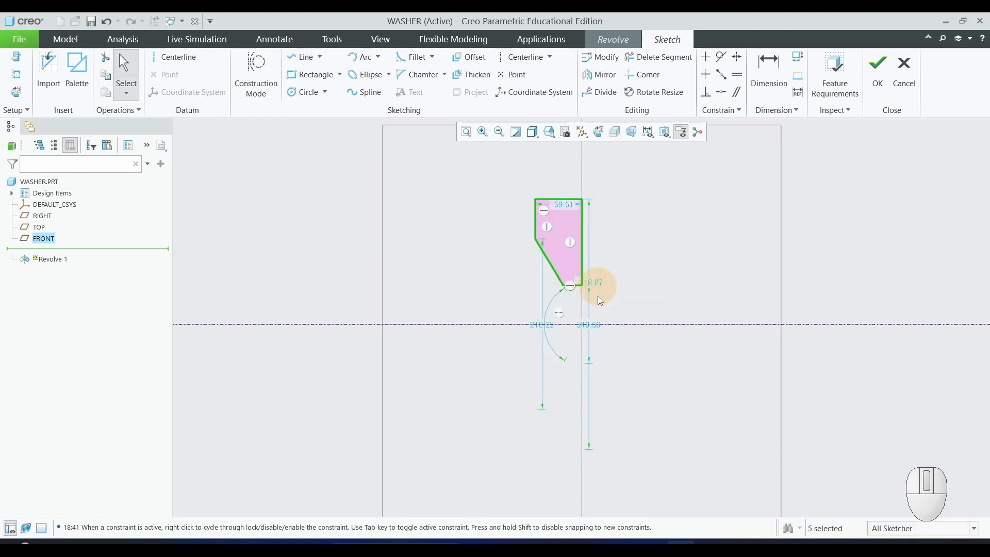
Move the three diameter dimensions and the width dimension clear of the profile so they can be read.
{"action": "left_click_drag", "start_coordinate": [587, 326], "coordinate": [725, 321]}
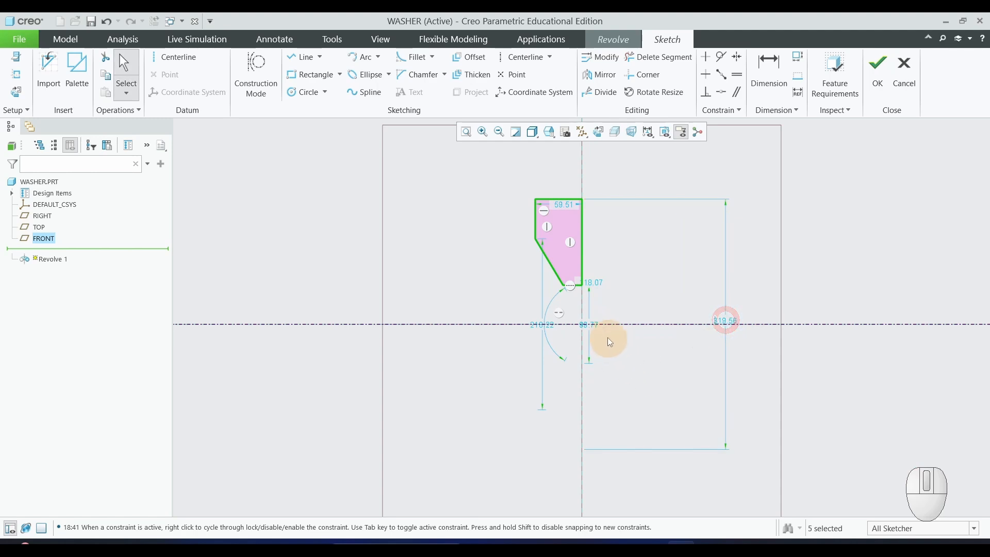
{"action": "left_click_drag", "start_coordinate": [591, 327], "coordinate": [670, 331]}
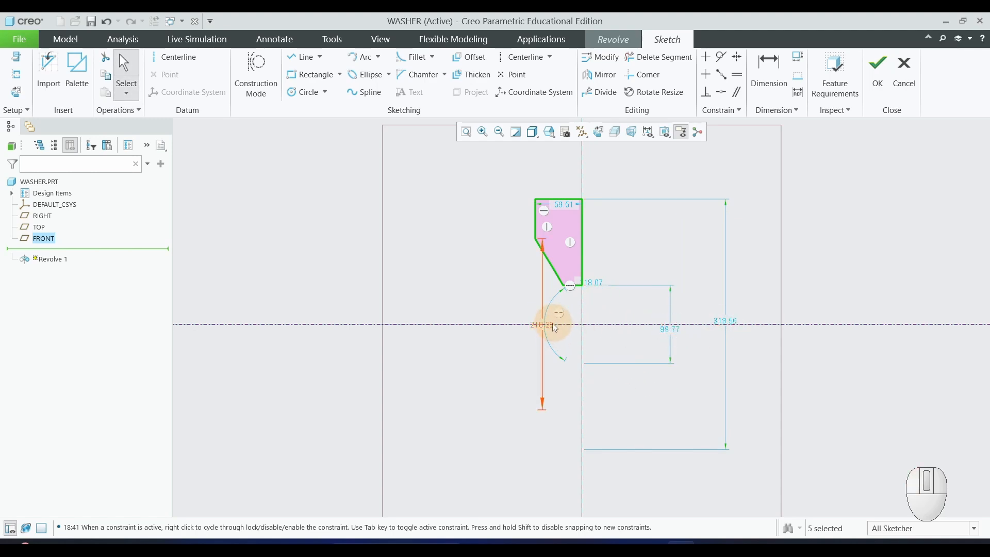
{"action": "left_click_drag", "start_coordinate": [540, 324], "coordinate": [475, 325]}
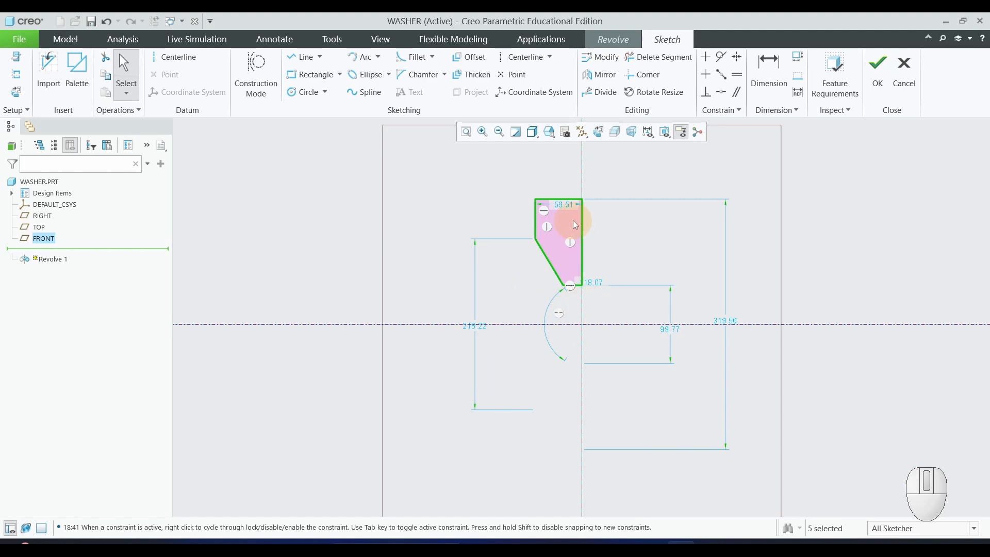
{"action": "left_click_drag", "start_coordinate": [565, 205], "coordinate": [565, 180]}
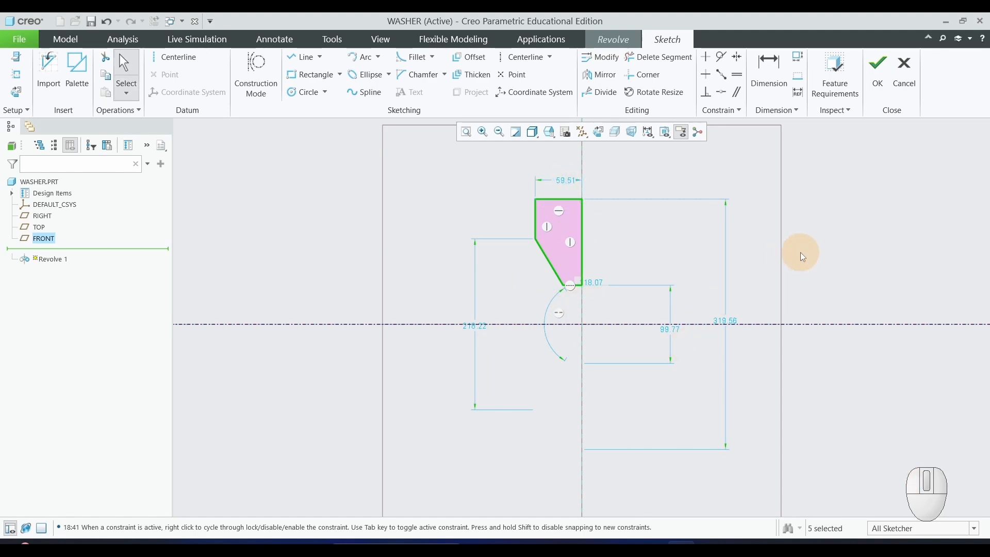
Check the special washer's thickness in the lab manual PDF and set the profile's width to 8.
{"action": "key", "text": "alt+Tab"}
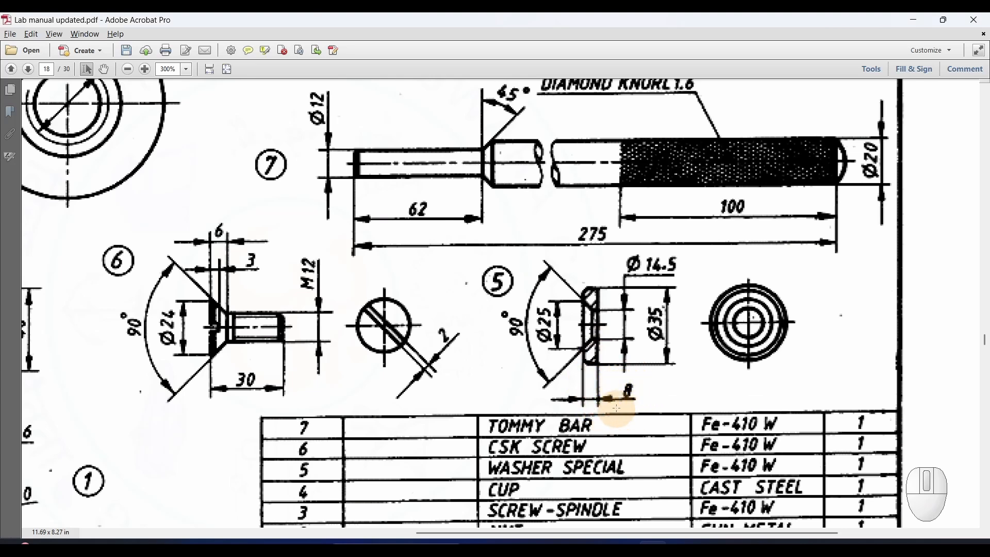
{"action": "key", "text": "alt+Tab"}
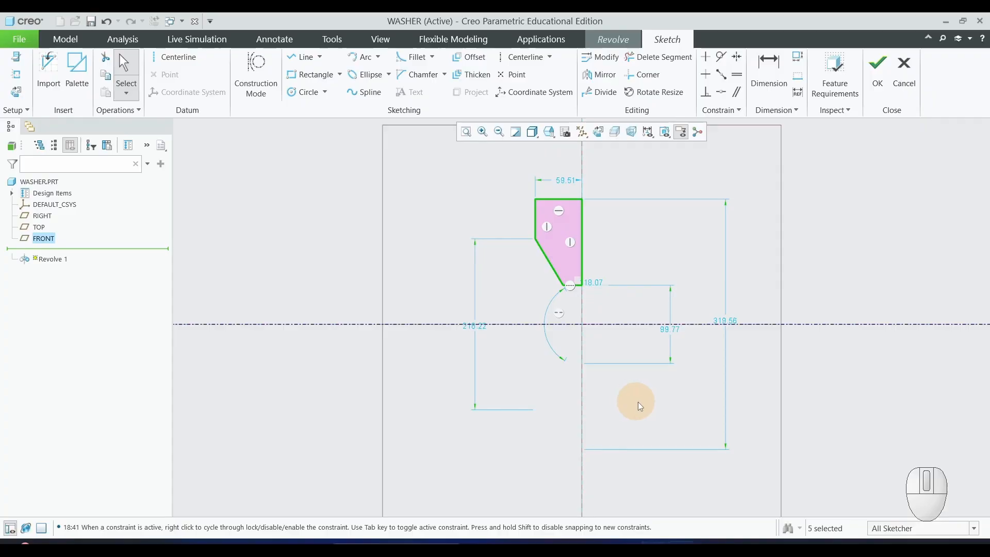
{"action": "double_click", "coordinate": [565, 181]}
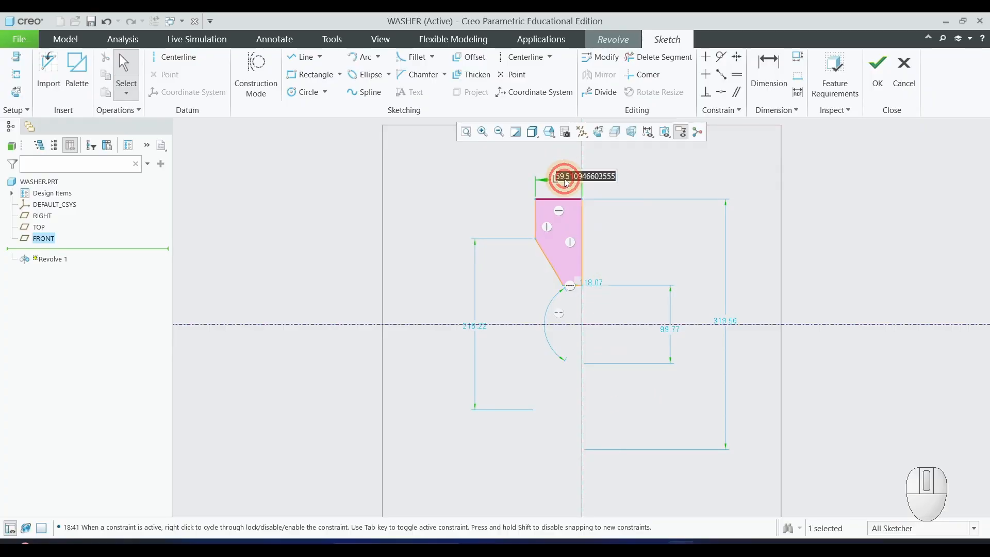
{"action": "type", "text": "8"}
{"action": "key", "text": "Return"}
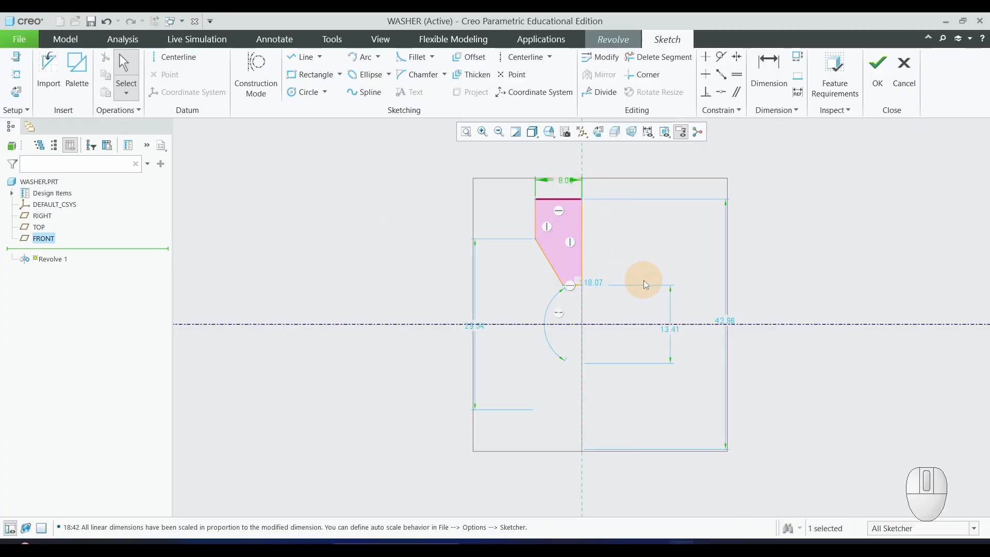
Check the washer drawing in the PDF and set the diameter at the sloped edge's outer end to 25.
{"action": "key", "text": "alt+Tab"}
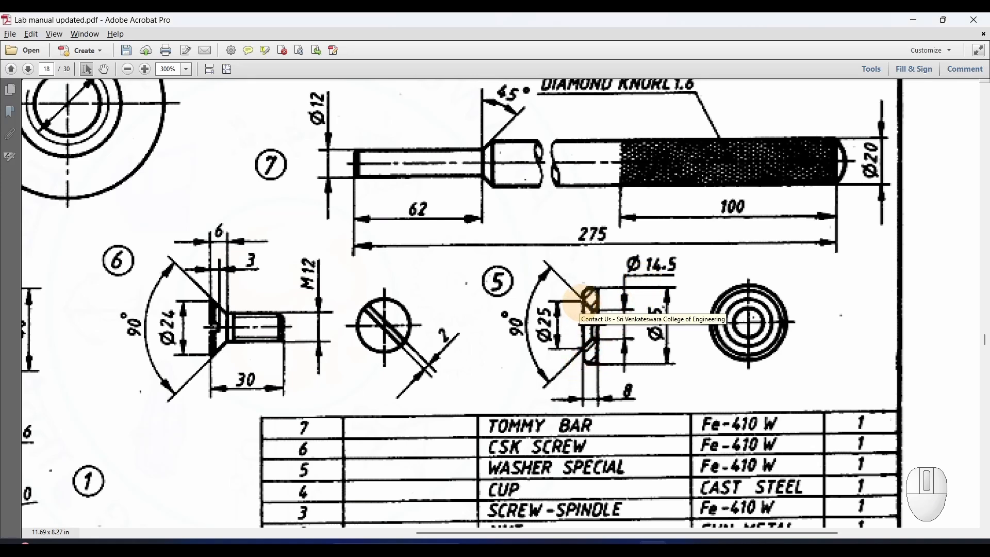
{"action": "key", "text": "alt+Tab"}
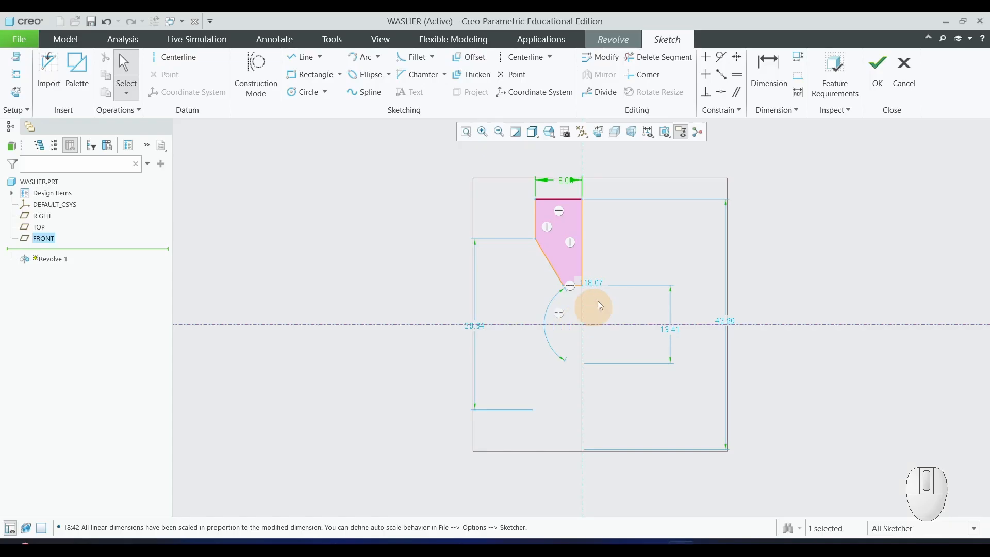
{"action": "double_click", "coordinate": [473, 326]}
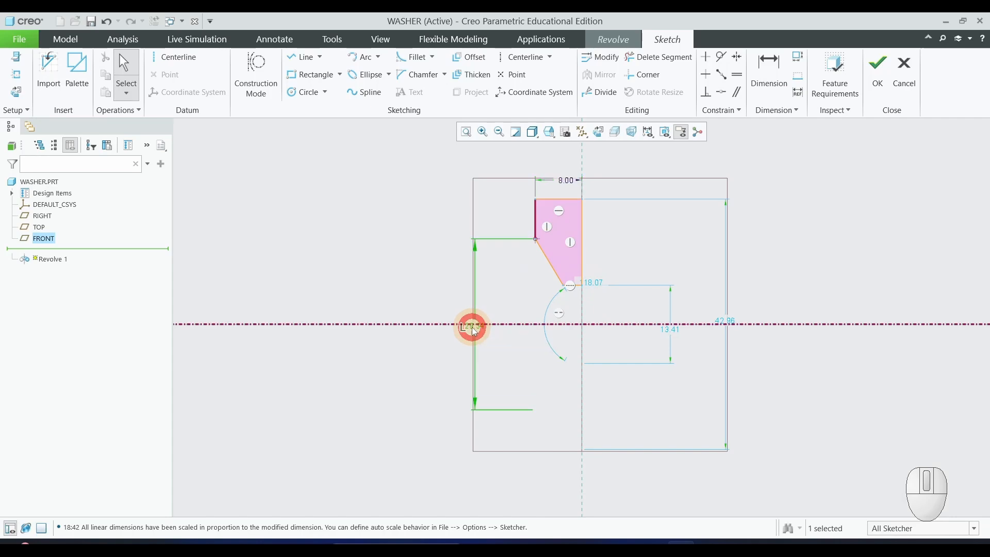
{"action": "type", "text": "25"}
{"action": "key", "text": "Return"}
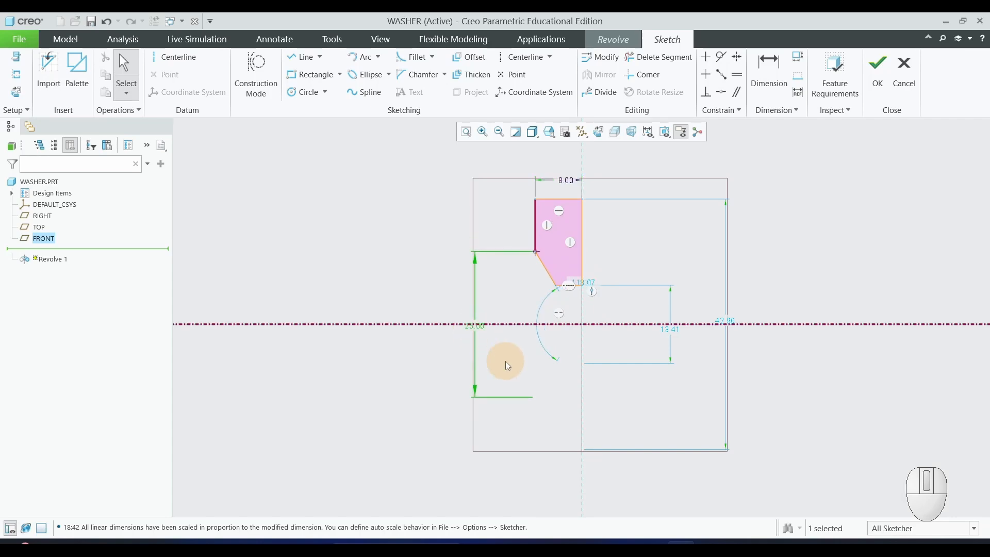
Look up the washer's bore in the PDF drawing and set the inner diameter dimension to 14.5.
{"action": "key", "text": "alt+Tab"}
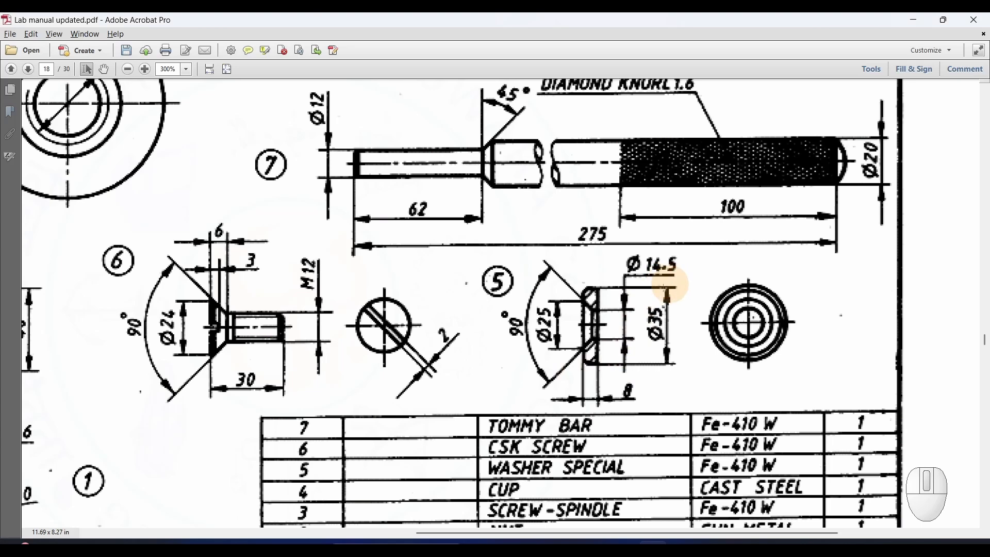
{"action": "key", "text": "alt+Tab"}
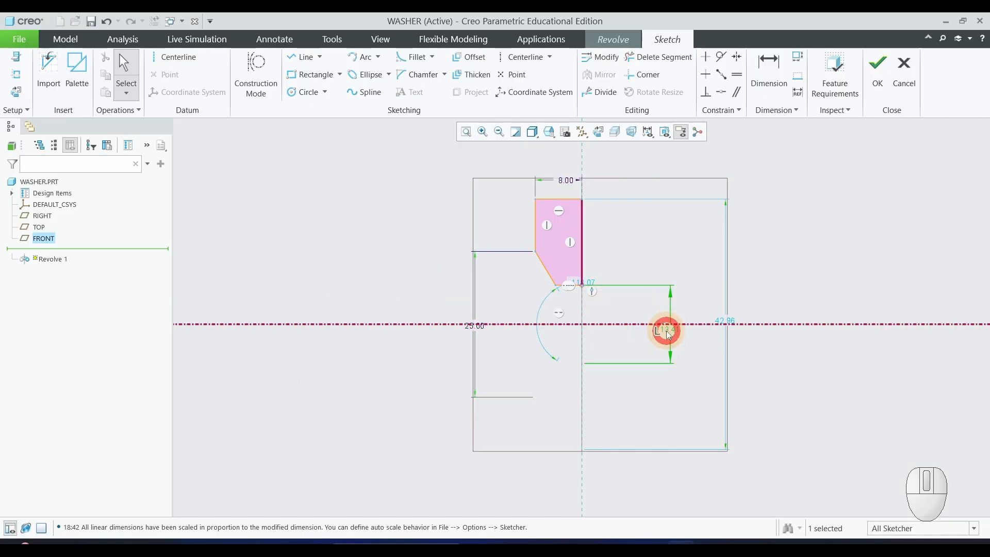
{"action": "double_click", "coordinate": [668, 331]}
{"action": "type", "text": "14.5"}
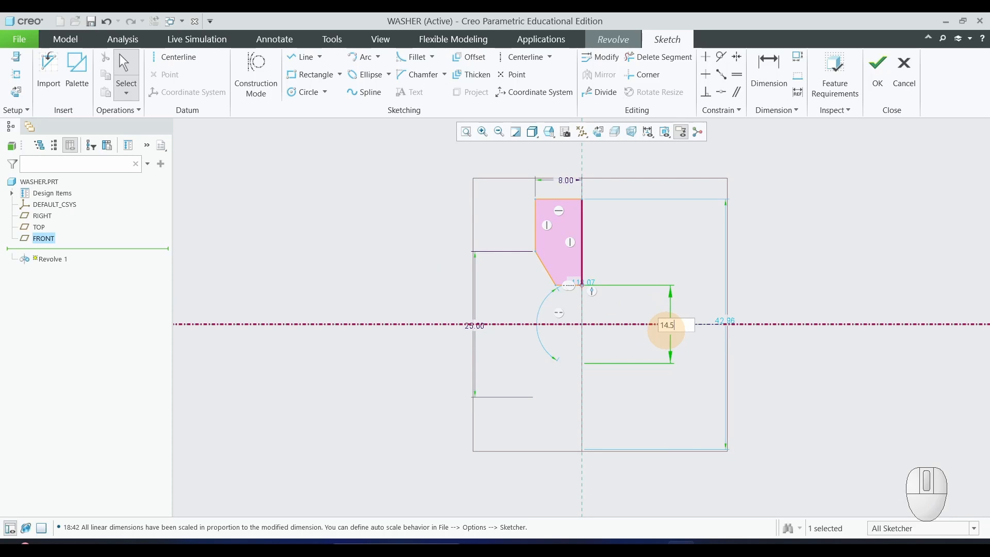
{"action": "key", "text": "Return"}
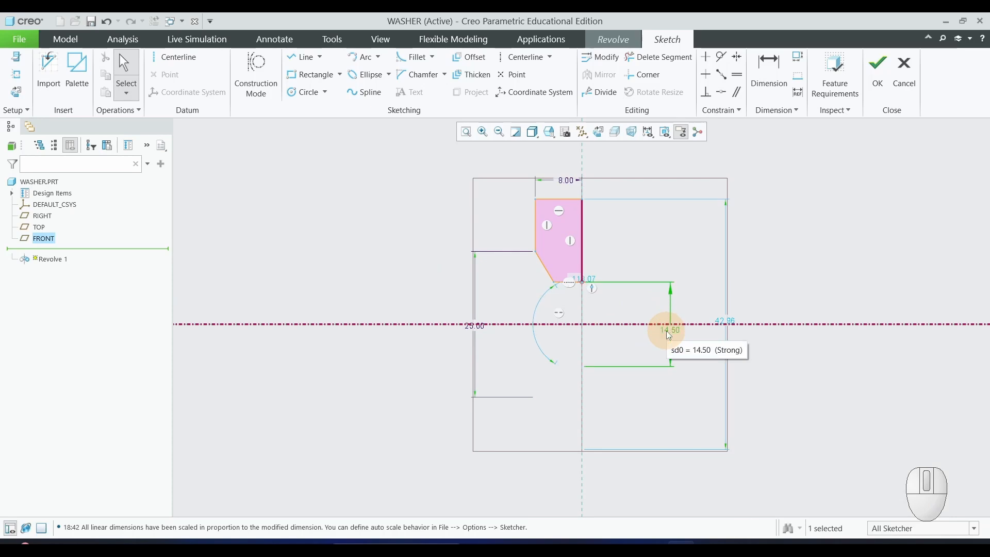
Look up the washer's outer size in the PDF drawing and set the outer diameter dimension to 35.
{"action": "key", "text": "alt+Tab"}
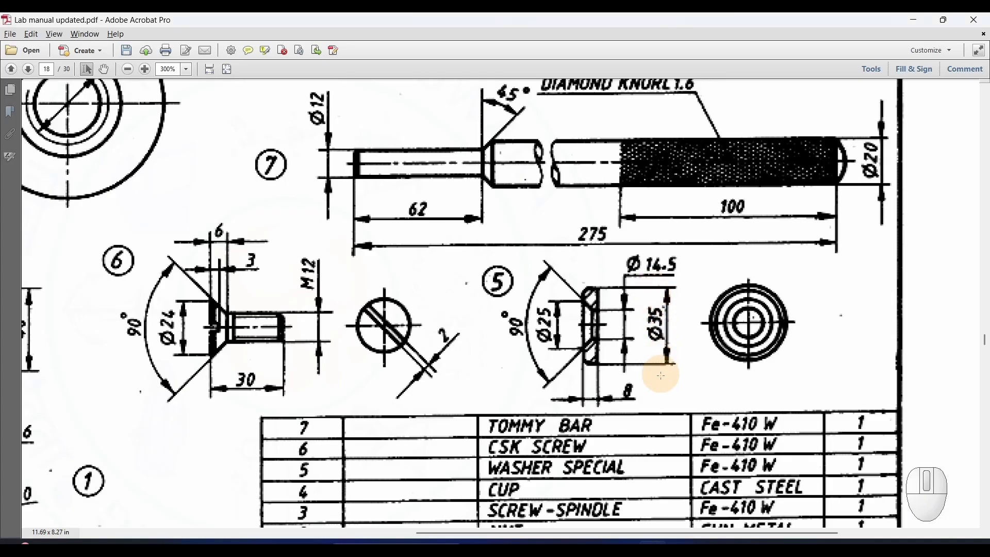
{"action": "key", "text": "alt"}
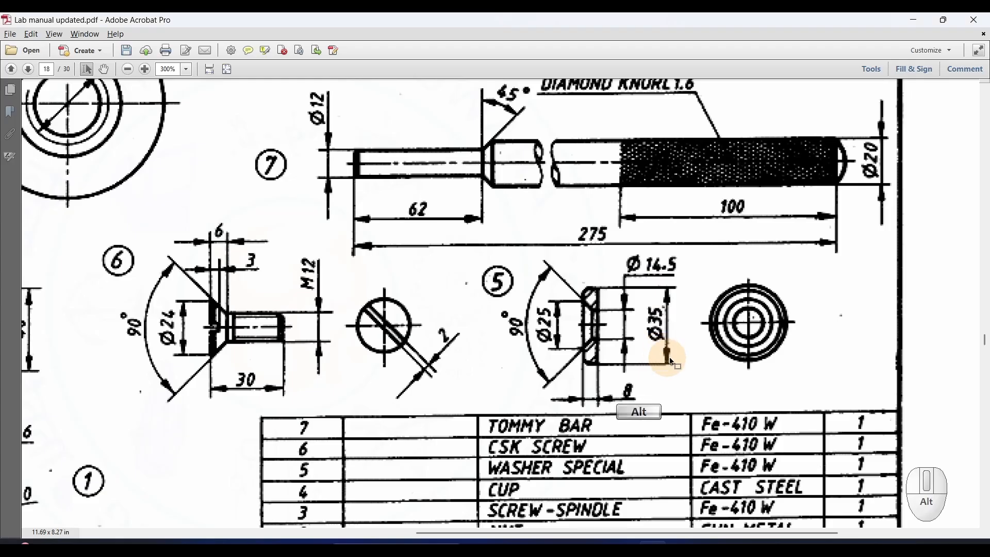
{"action": "key", "text": "alt+Tab"}
{"action": "left_click", "coordinate": [726, 330]}
{"action": "middle_click", "coordinate": [725, 322]}
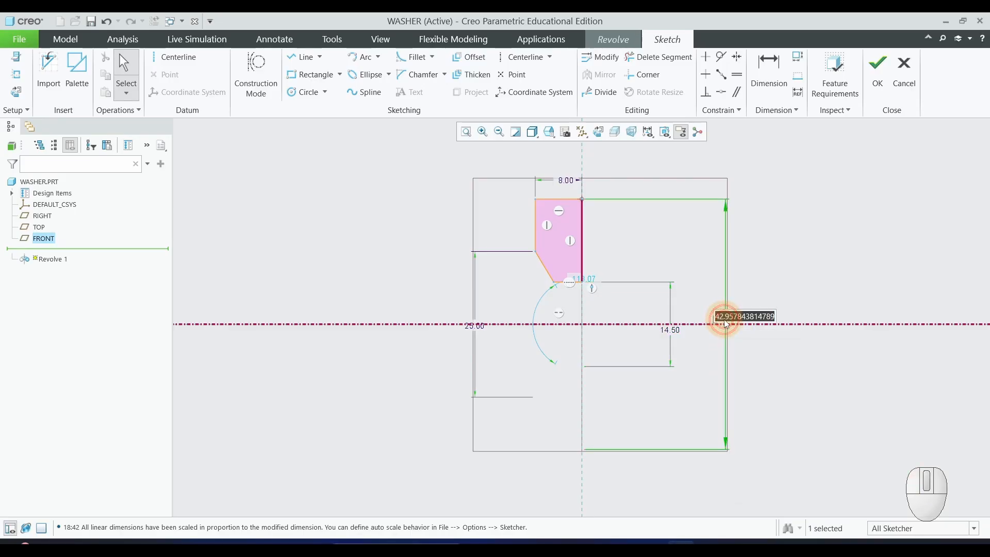
{"action": "type", "text": "35"}
{"action": "key", "text": "Return"}
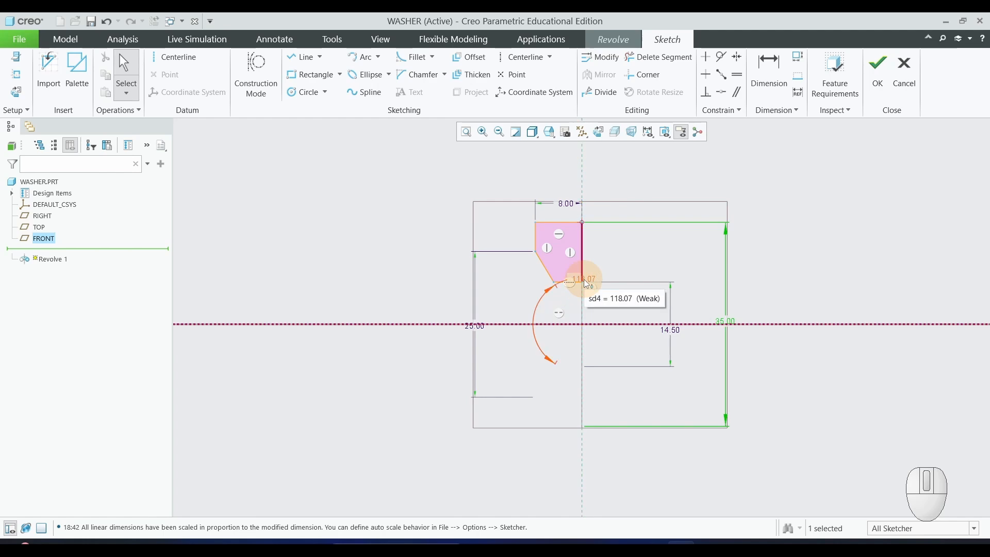
Move the sloped edge's angle dimension clear of the profile and set it to 90 degrees.
{"action": "left_click_drag", "start_coordinate": [584, 280], "coordinate": [524, 305]}
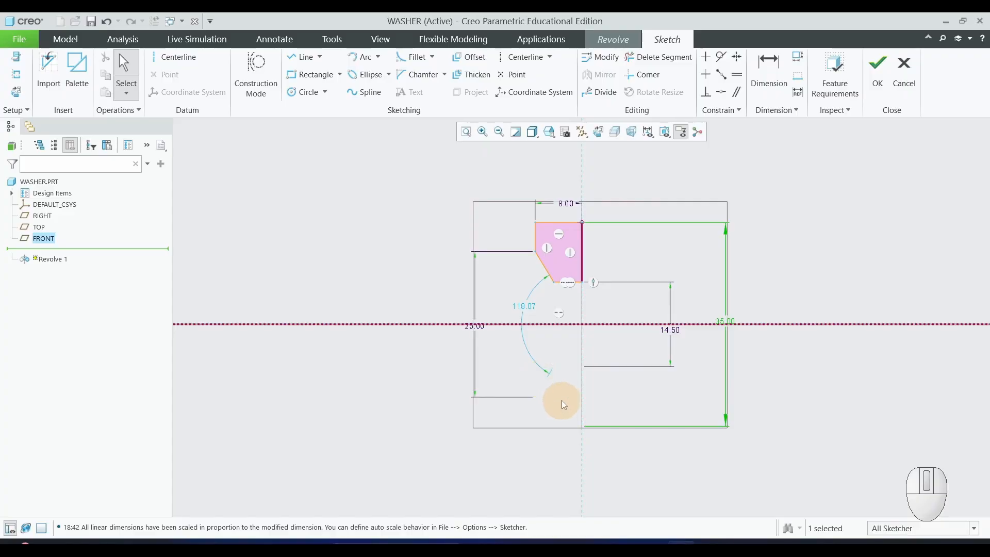
{"action": "double_click", "coordinate": [526, 308]}
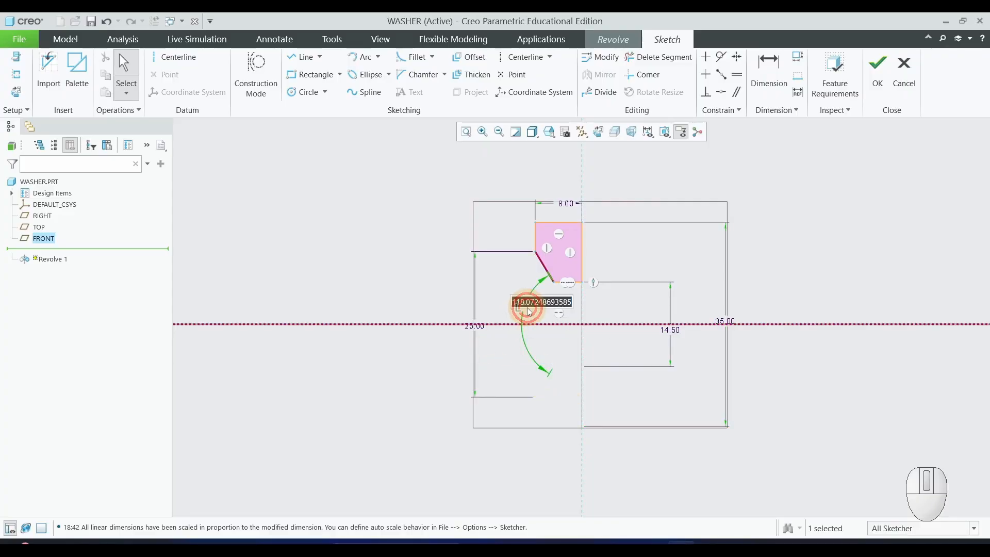
{"action": "type", "text": "90.00"}
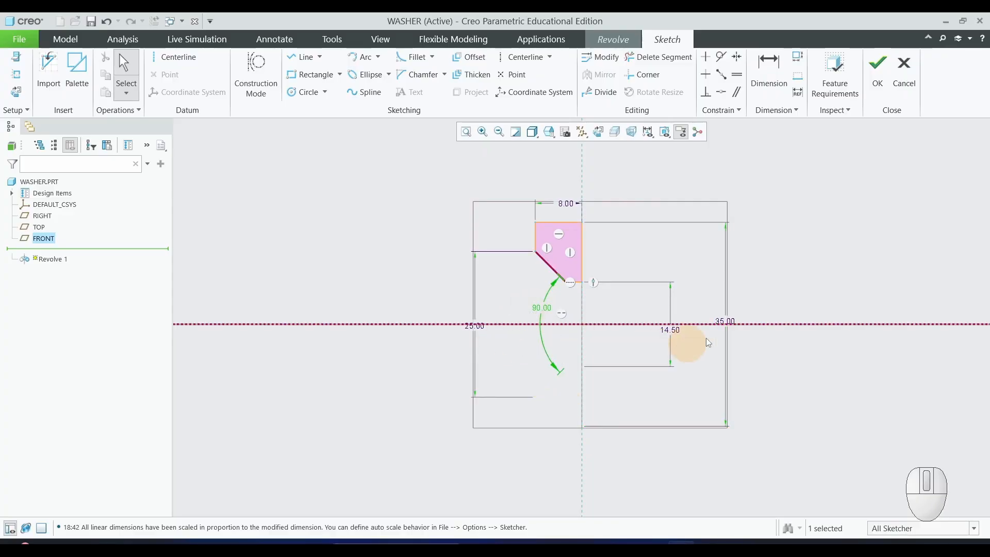
{"action": "left_click", "coordinate": [792, 275]}
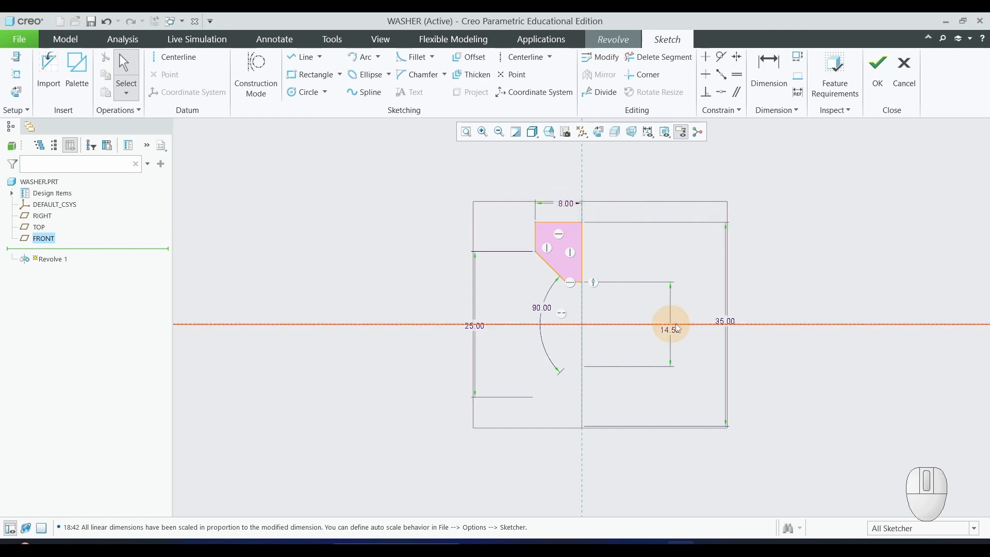
Finish the sketch and complete the solid 360° revolve about the internal centerline.
{"action": "left_click", "coordinate": [889, 86]}
{"action": "mouse_move", "coordinate": [467, 284]}
{"action": "middle_mouse_down"}
{"action": "mouse_move", "coordinate": [520, 270]}
{"action": "mouse_move", "coordinate": [499, 234]}
{"action": "mouse_move", "coordinate": [549, 263]}
{"action": "mouse_move", "coordinate": [524, 243]}
{"action": "mouse_move", "coordinate": [525, 261]}
{"action": "middle_mouse_up"}
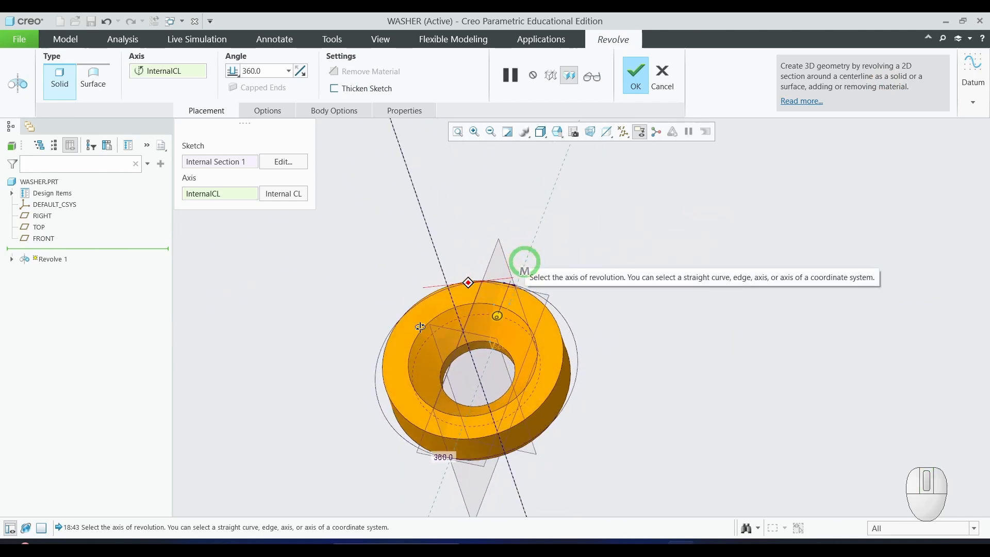
{"action": "scroll", "coordinate": [327, 353], "scroll_direction": "down", "scroll_amount": 2}
{"action": "left_click", "coordinate": [638, 86]}
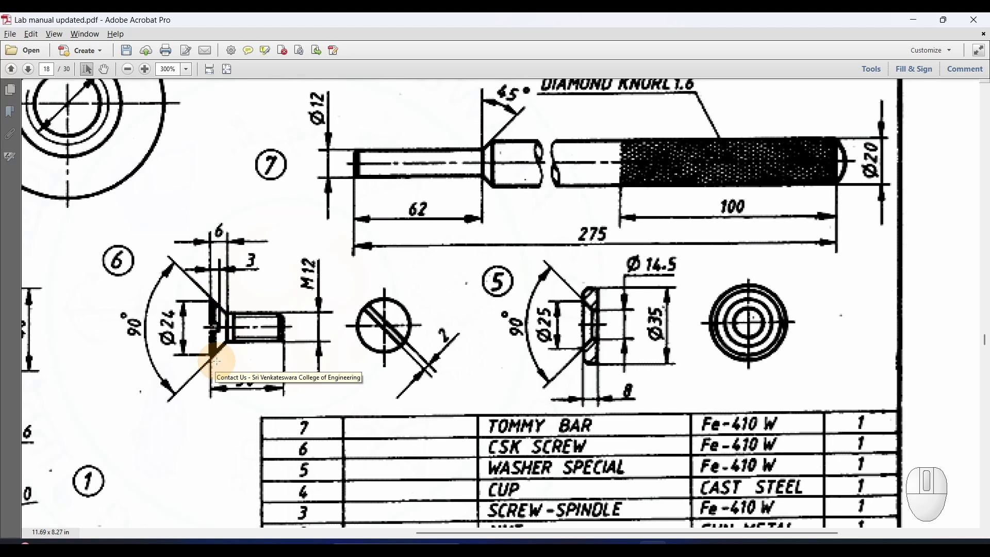
{"action": "key", "text": "alt+Tab"}
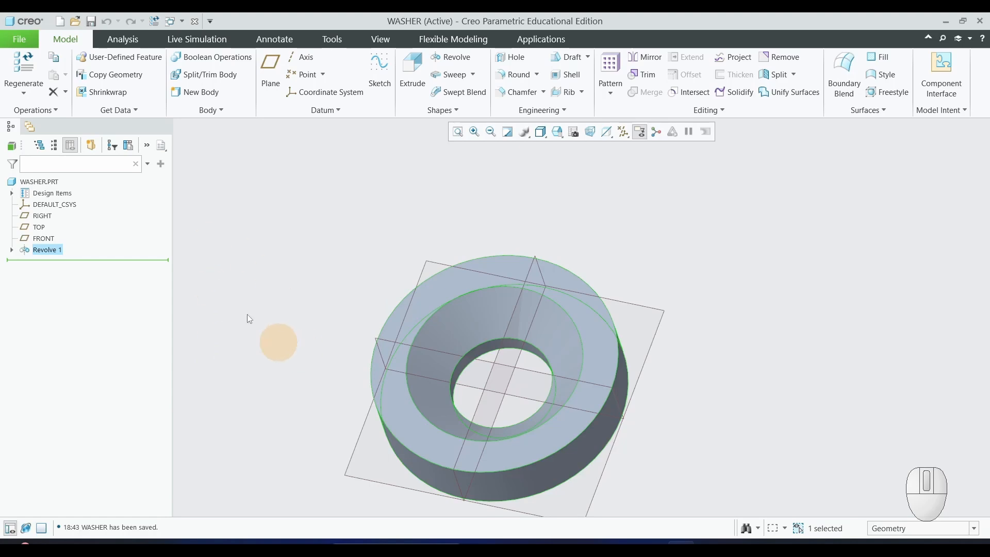
Save the washer part and close its model window.
{"action": "left_click", "coordinate": [20, 39]}
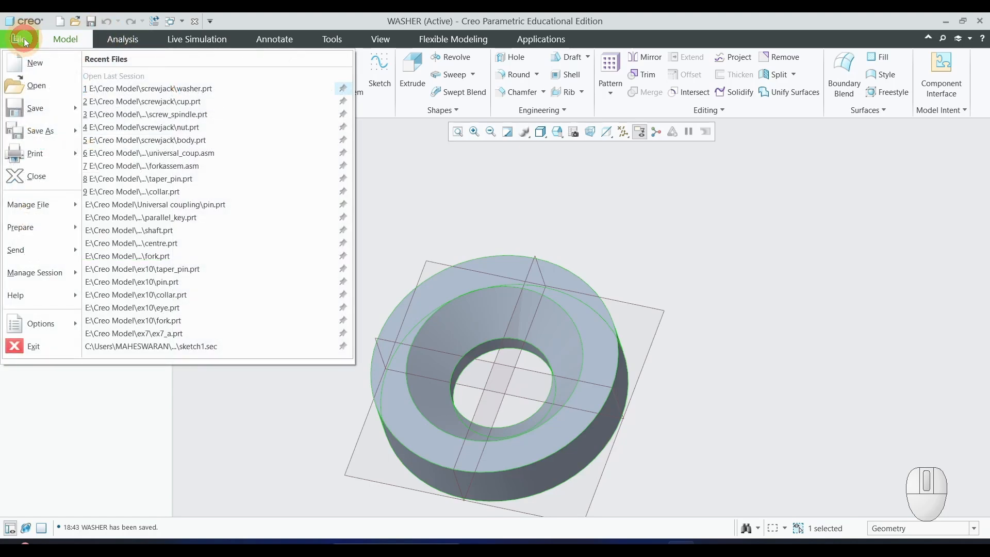
{"action": "left_click", "coordinate": [35, 109]}
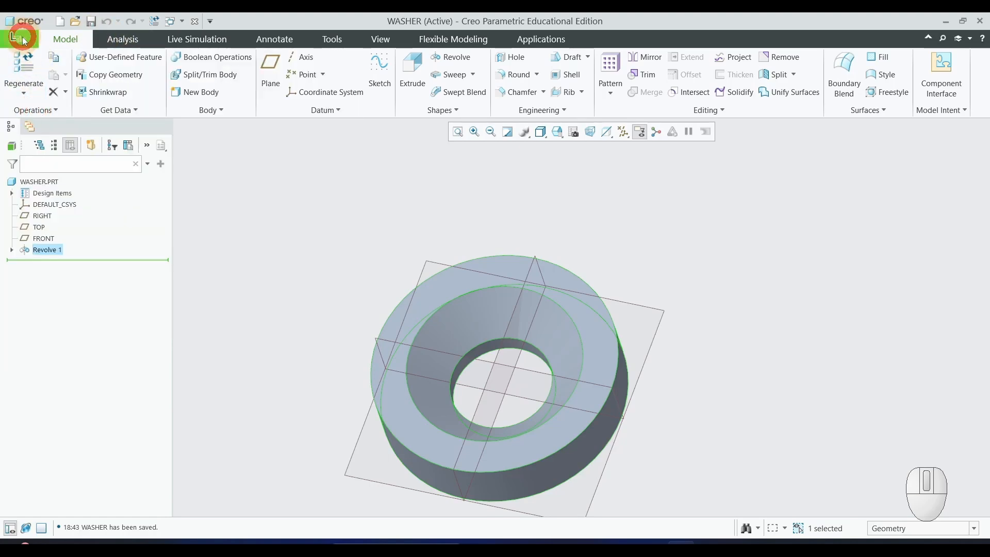
{"action": "left_click", "coordinate": [20, 39]}
{"action": "left_click", "coordinate": [35, 176]}
Create a new solid part named csk_screw, using the mmns_harn_part_abs template instead of the default one.
{"action": "left_click", "coordinate": [16, 78]}
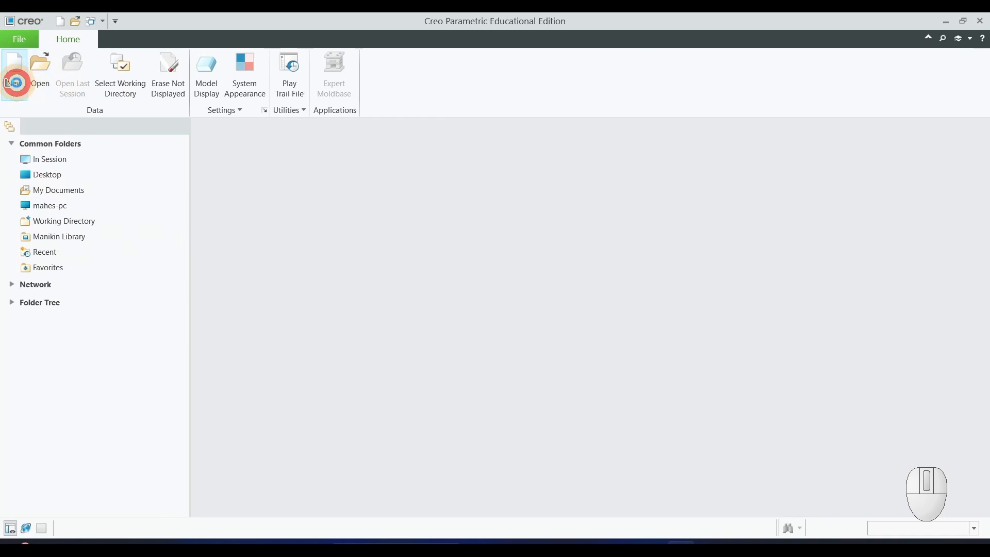
{"action": "type", "text": "cs"}
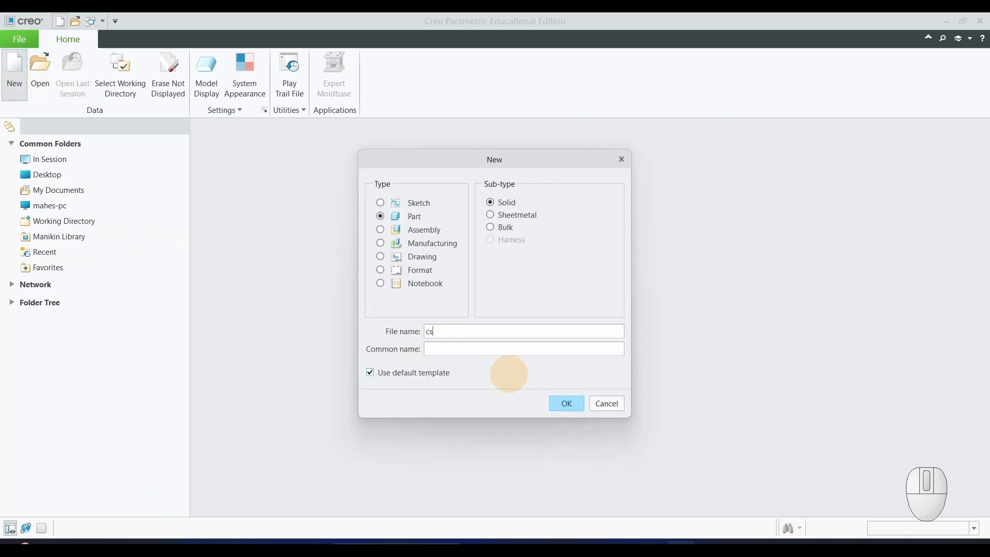
{"action": "type", "text": "k_screw"}
{"action": "left_click", "coordinate": [436, 373]}
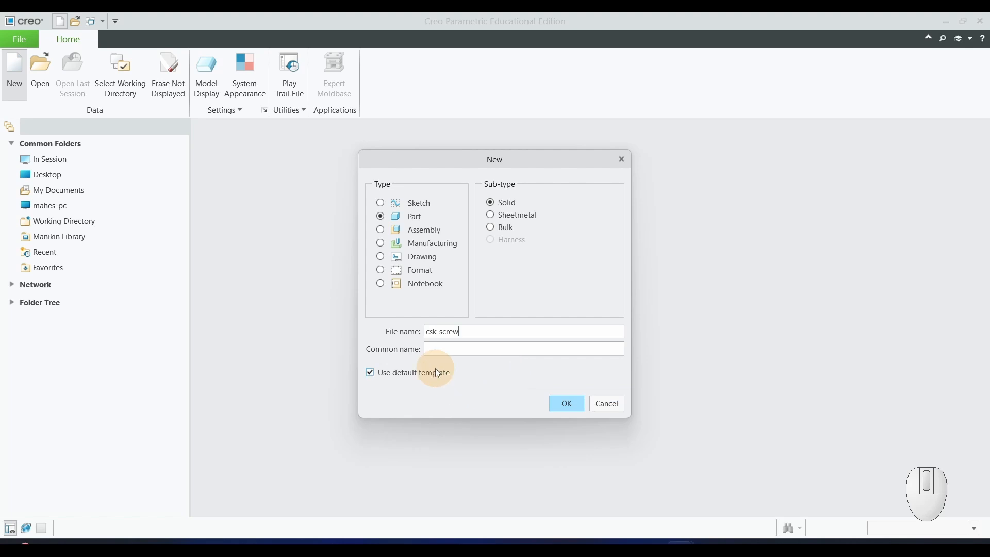
{"action": "left_click", "coordinate": [566, 403]}
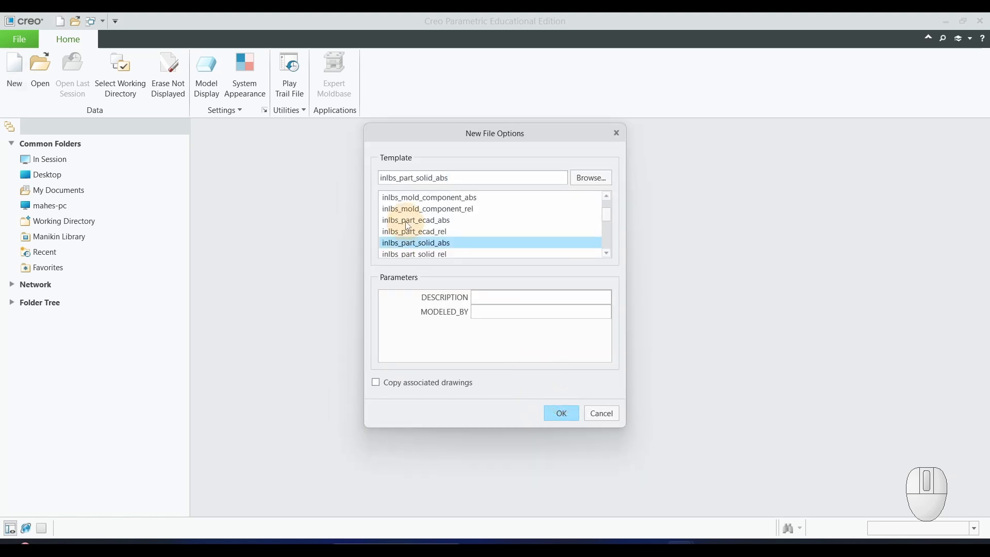
{"action": "scroll", "coordinate": [405, 222], "scroll_direction": "down", "scroll_amount": 1}
{"action": "left_click", "coordinate": [443, 232]}
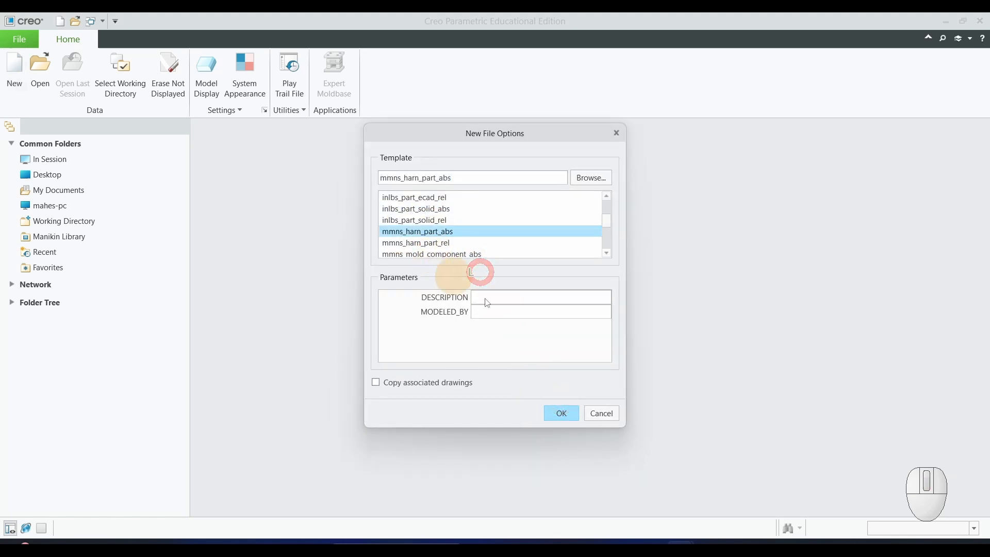
{"action": "left_click", "coordinate": [561, 413]}
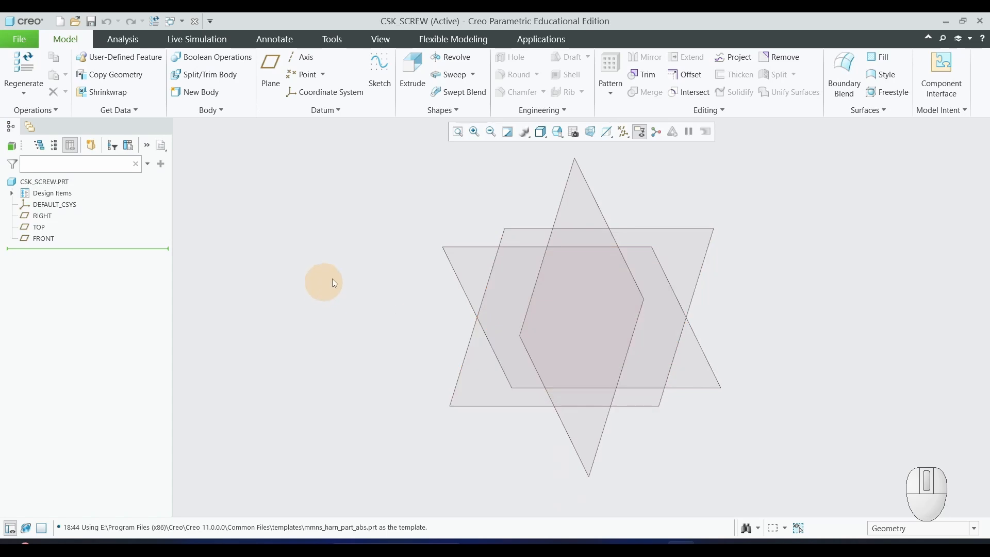
Start a Revolve feature with its sketch on the TOP datum plane and orient the view flat to the sketch.
{"action": "left_click", "coordinate": [347, 278]}
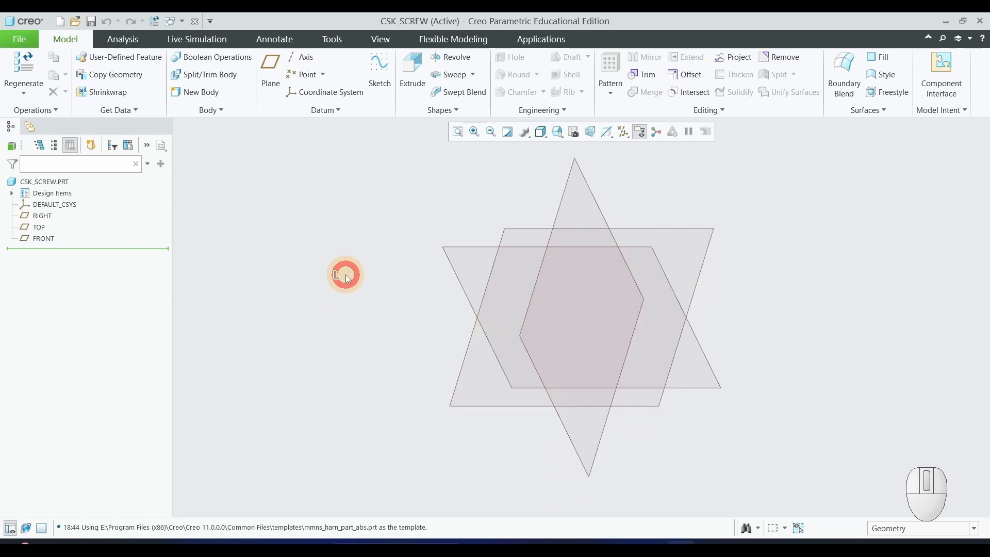
{"action": "left_click", "coordinate": [450, 58]}
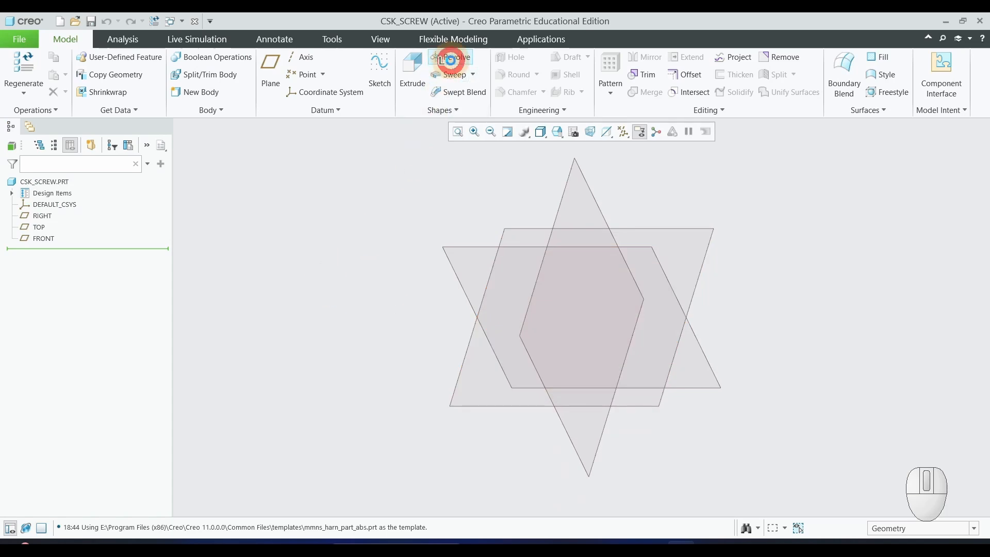
{"action": "left_click", "coordinate": [500, 231]}
{"action": "left_click", "coordinate": [29, 91]}
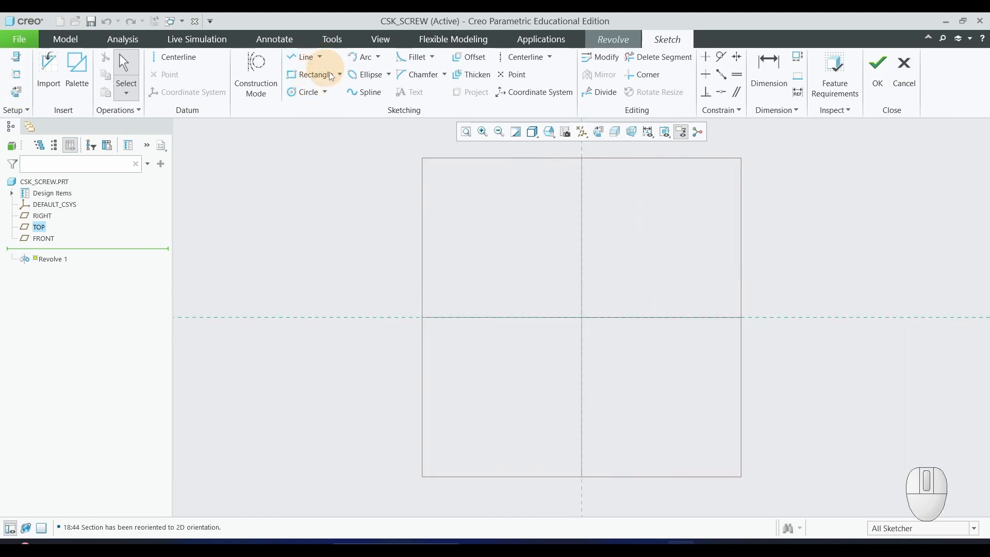
Place a datum centerline along the vertical reference as the axis of revolution.
{"action": "left_click", "coordinate": [180, 57]}
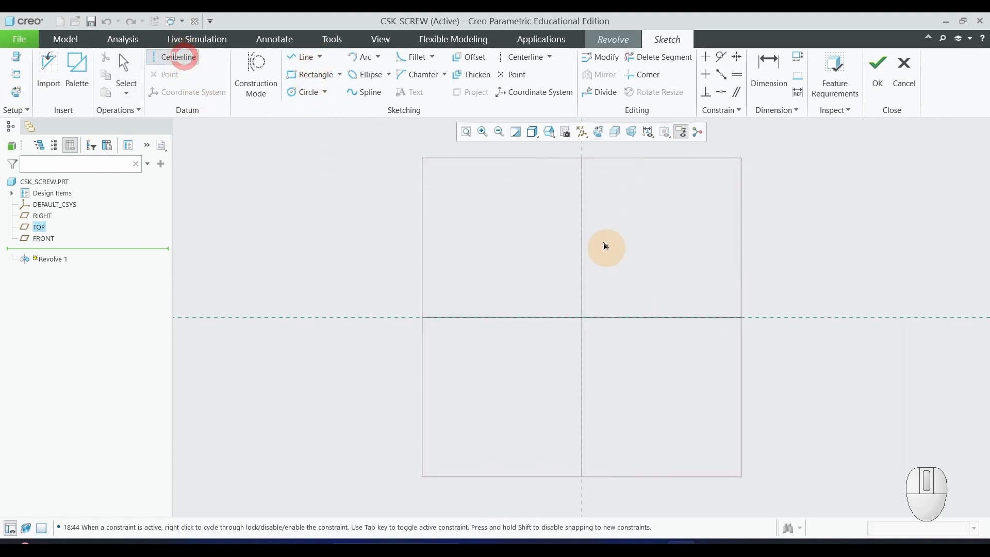
{"action": "left_click", "coordinate": [582, 181]}
{"action": "left_click", "coordinate": [584, 333]}
{"action": "middle_click", "coordinate": [725, 360]}
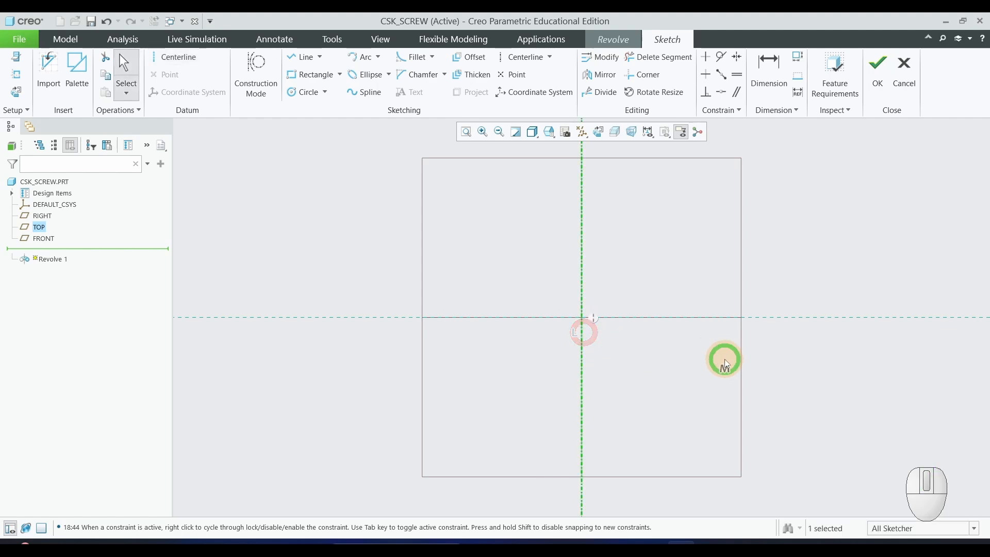
Sketch the screw's closed half-profile from the origin, about 233 high, with a shank diameter of about 151 and a flared head of about 240.
{"action": "scroll", "coordinate": [647, 255], "scroll_direction": "down", "scroll_amount": 1}
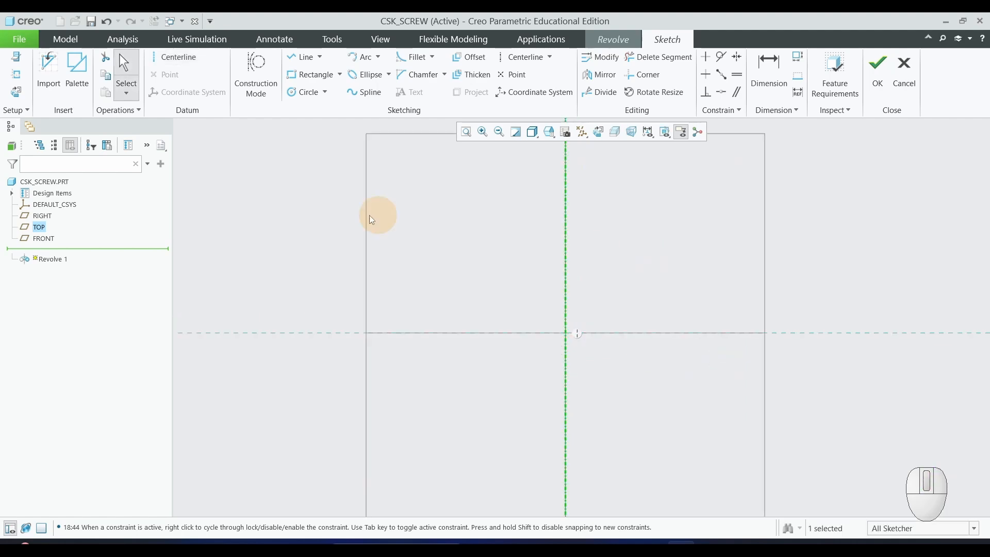
{"action": "left_click", "coordinate": [303, 57]}
{"action": "left_click", "coordinate": [566, 334]}
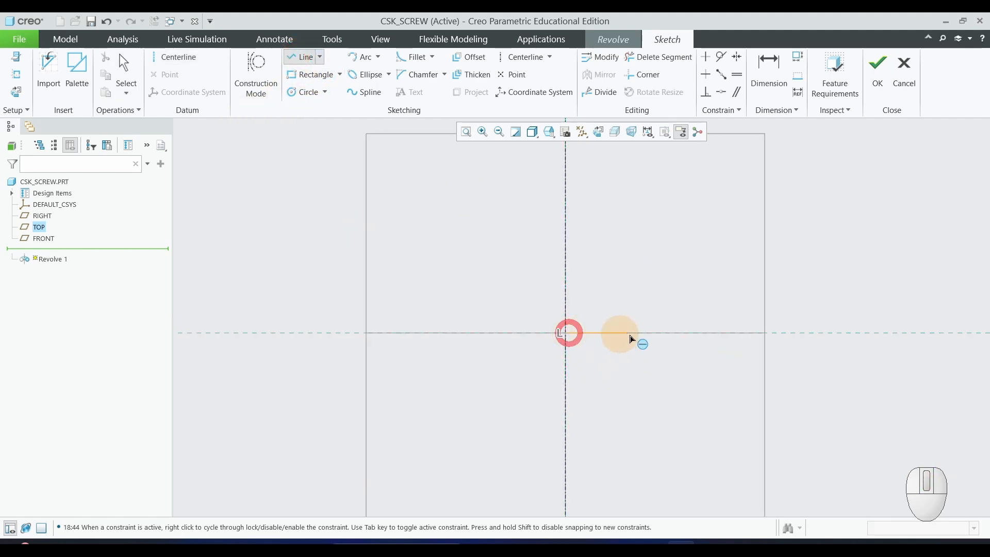
{"action": "left_click", "coordinate": [624, 333]}
{"action": "left_click", "coordinate": [625, 212]}
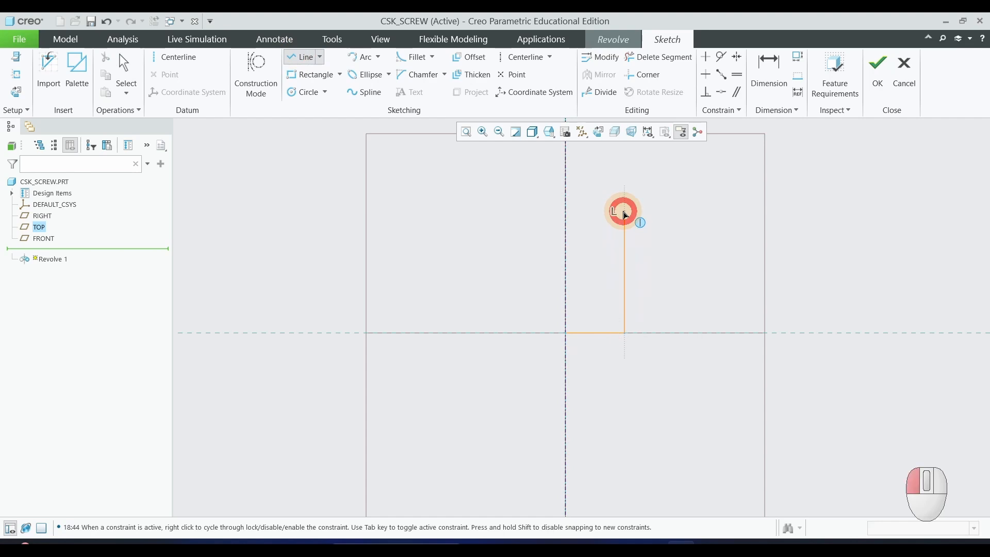
{"action": "left_click", "coordinate": [660, 152]}
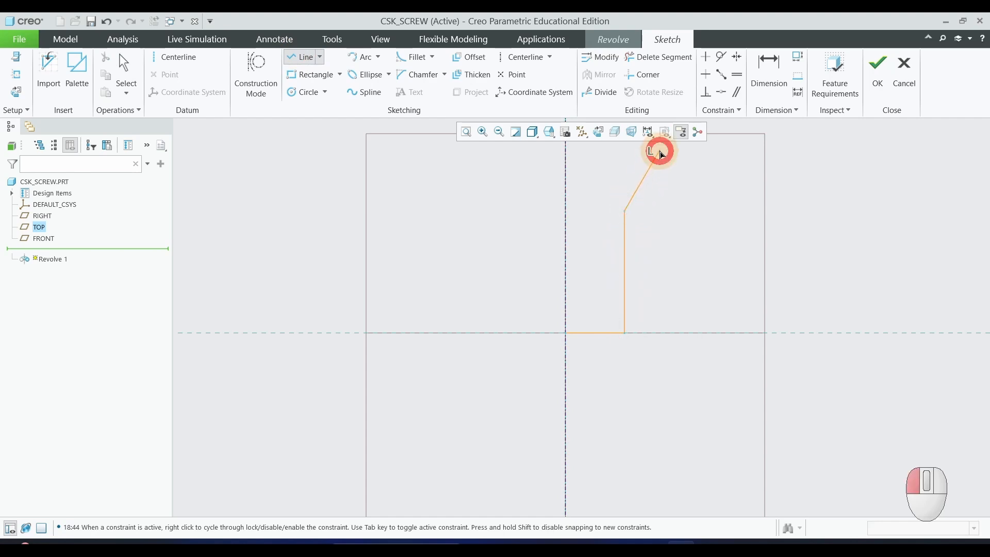
{"action": "left_click", "coordinate": [566, 151]}
{"action": "left_click", "coordinate": [571, 333]}
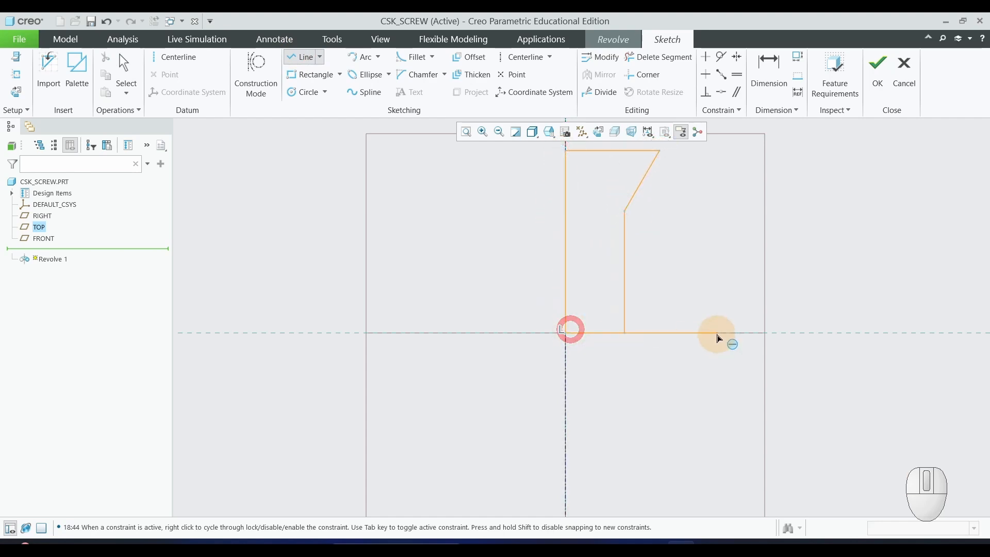
{"action": "middle_click", "coordinate": [714, 334]}
{"action": "middle_click", "coordinate": [741, 312]}
Move the head angle, head diameter, shank length and shank diameter dimensions clear of the profile.
{"action": "scroll", "coordinate": [704, 249], "scroll_direction": "down", "scroll_amount": 1}
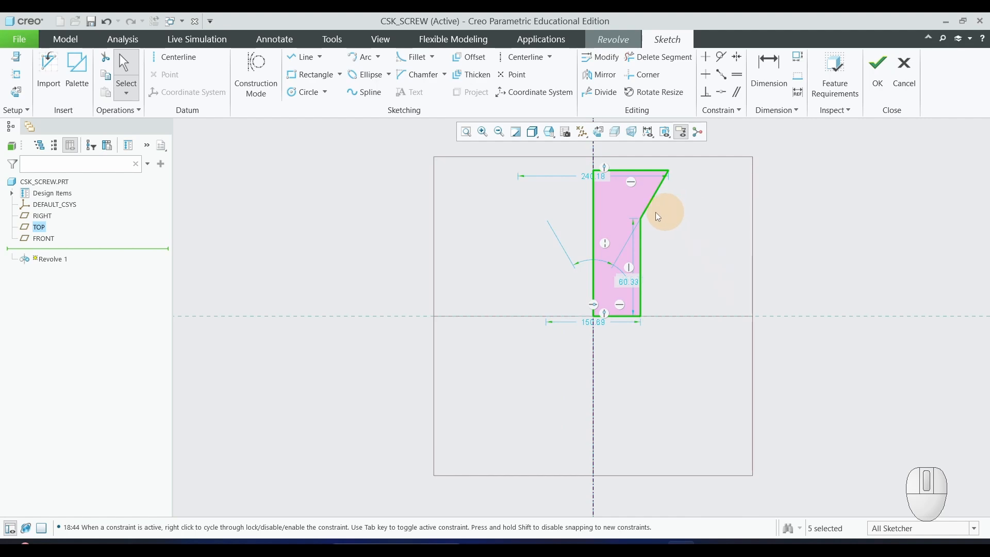
{"action": "scroll", "coordinate": [654, 297], "scroll_direction": "down", "scroll_amount": 1}
{"action": "scroll", "coordinate": [654, 267], "scroll_direction": "up", "scroll_amount": 1}
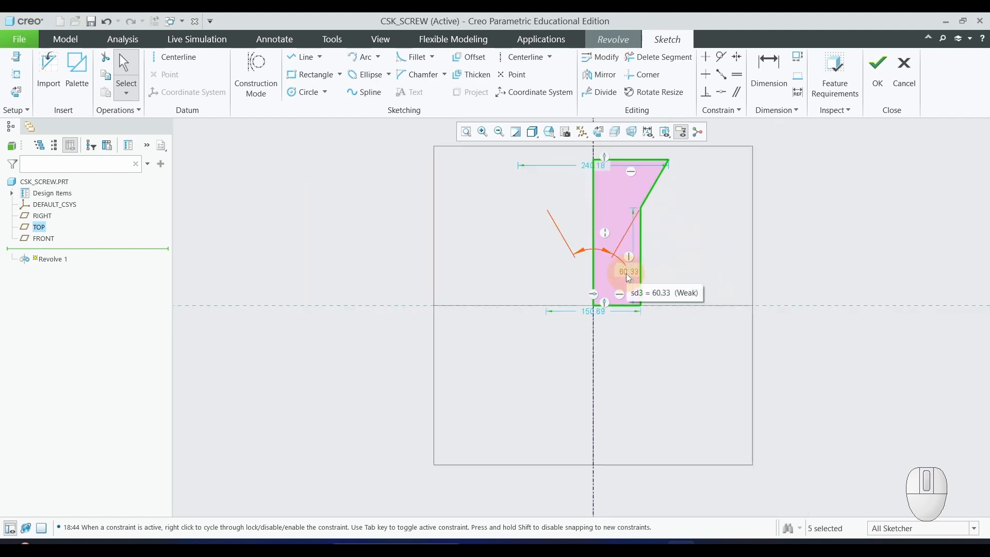
{"action": "left_click_drag", "start_coordinate": [627, 274], "coordinate": [738, 268]}
{"action": "scroll", "coordinate": [673, 295], "scroll_direction": "up", "scroll_amount": 2}
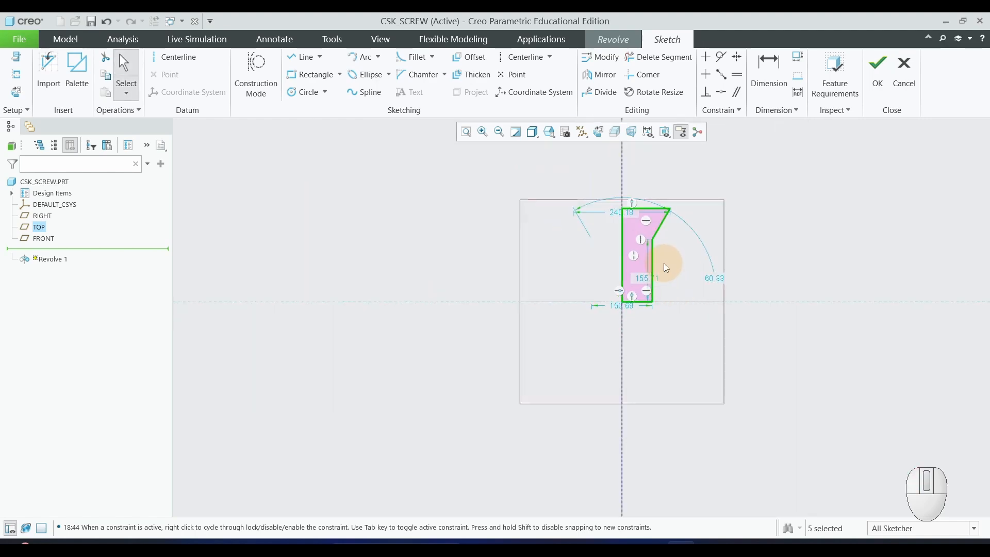
{"action": "scroll", "coordinate": [664, 263], "scroll_direction": "down", "scroll_amount": 2}
{"action": "scroll", "coordinate": [639, 306], "scroll_direction": "up", "scroll_amount": 3}
{"action": "scroll", "coordinate": [675, 220], "scroll_direction": "down", "scroll_amount": 1}
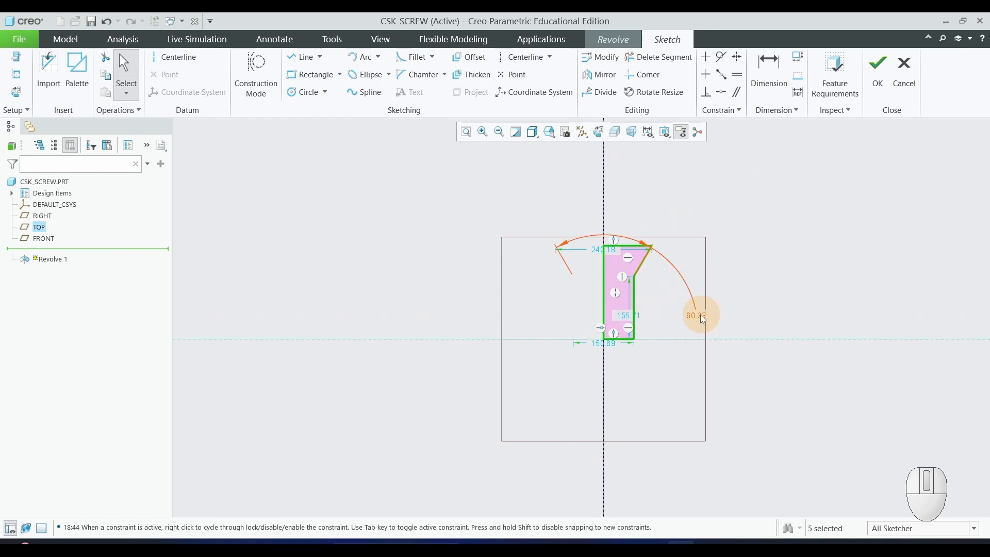
{"action": "left_click_drag", "start_coordinate": [692, 315], "coordinate": [610, 185]}
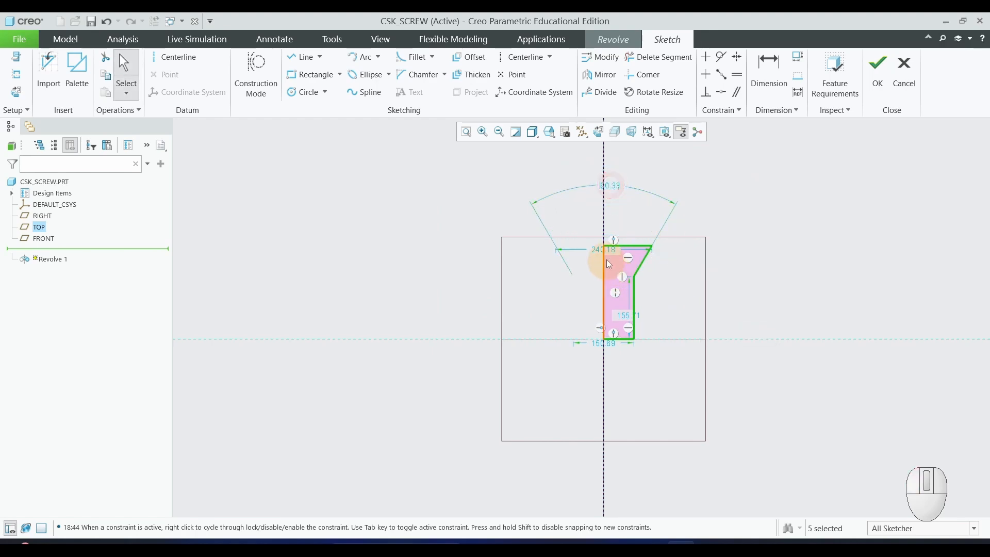
{"action": "left_click_drag", "start_coordinate": [606, 250], "coordinate": [605, 222]}
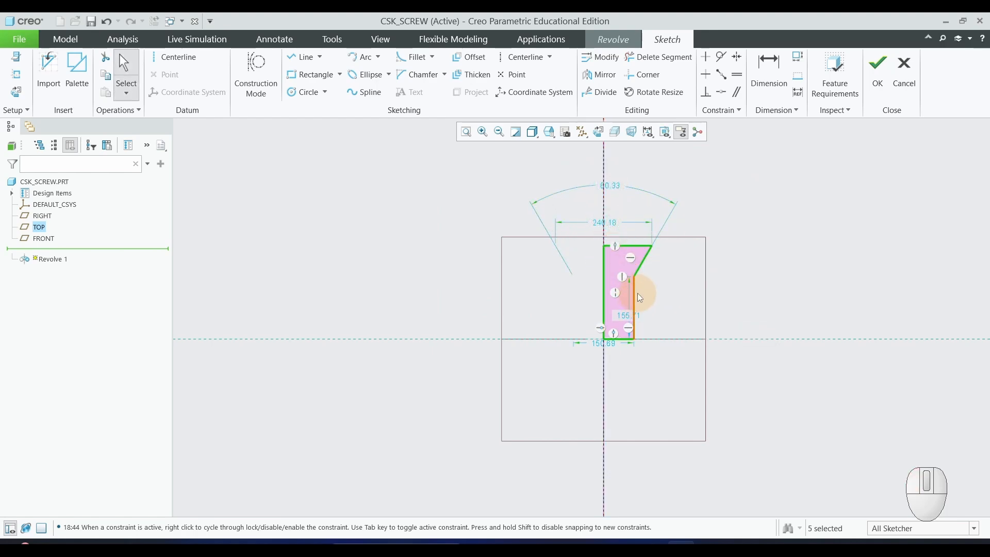
{"action": "left_click_drag", "start_coordinate": [633, 315], "coordinate": [720, 313]}
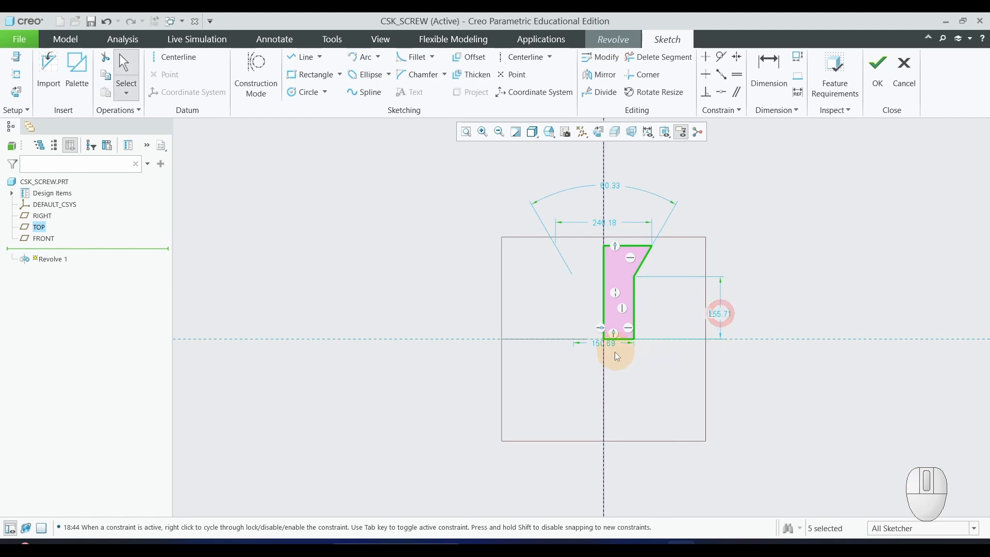
{"action": "left_click_drag", "start_coordinate": [611, 346], "coordinate": [611, 378]}
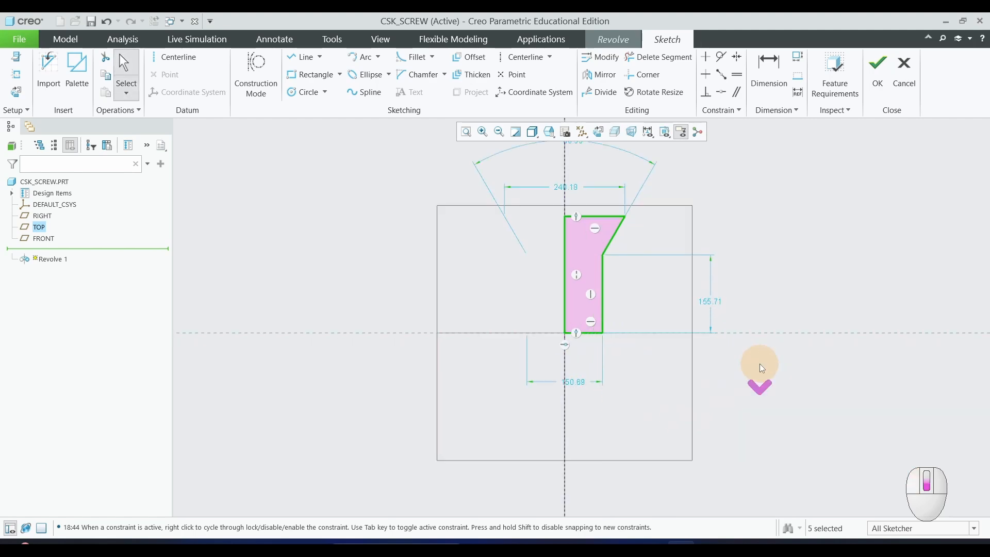
{"action": "scroll", "coordinate": [760, 364], "scroll_direction": "down", "scroll_amount": 1}
Look up the CSK screw in the PDF drawing and dimension the head height from the top edge to the upper shank corner.
{"action": "key", "text": "alt+Tab"}
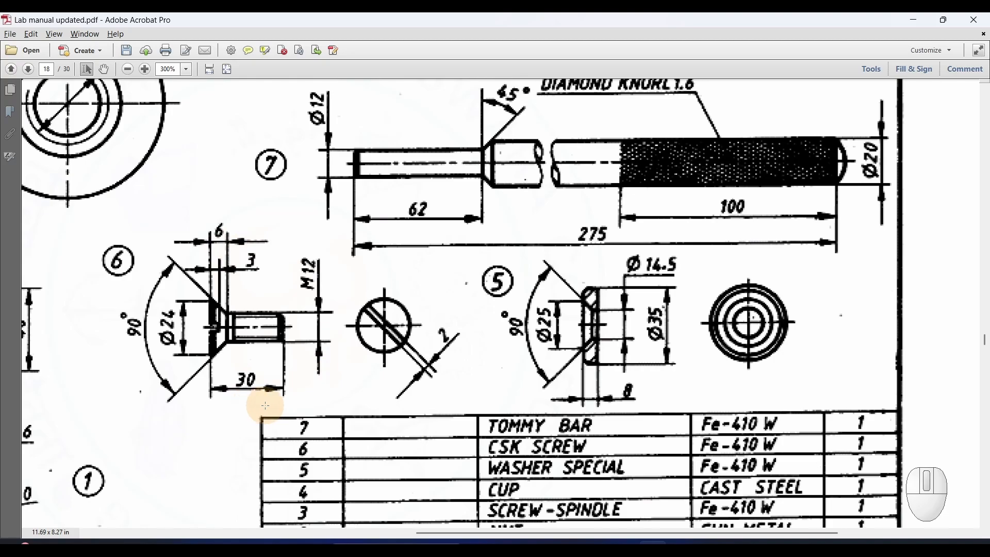
{"action": "key", "text": "alt+Tab"}
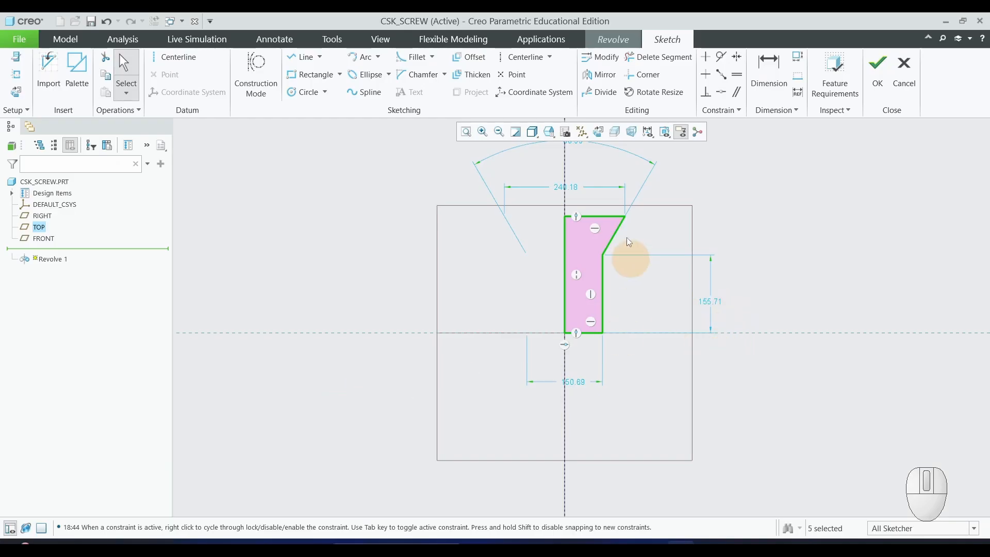
{"action": "left_click", "coordinate": [780, 67]}
{"action": "left_click", "coordinate": [597, 216]}
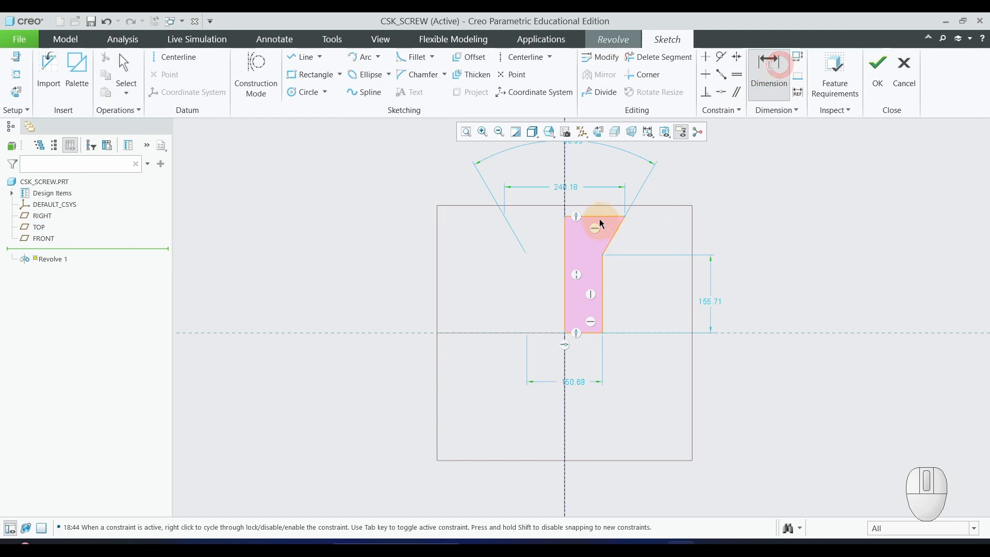
{"action": "left_click", "coordinate": [601, 255]}
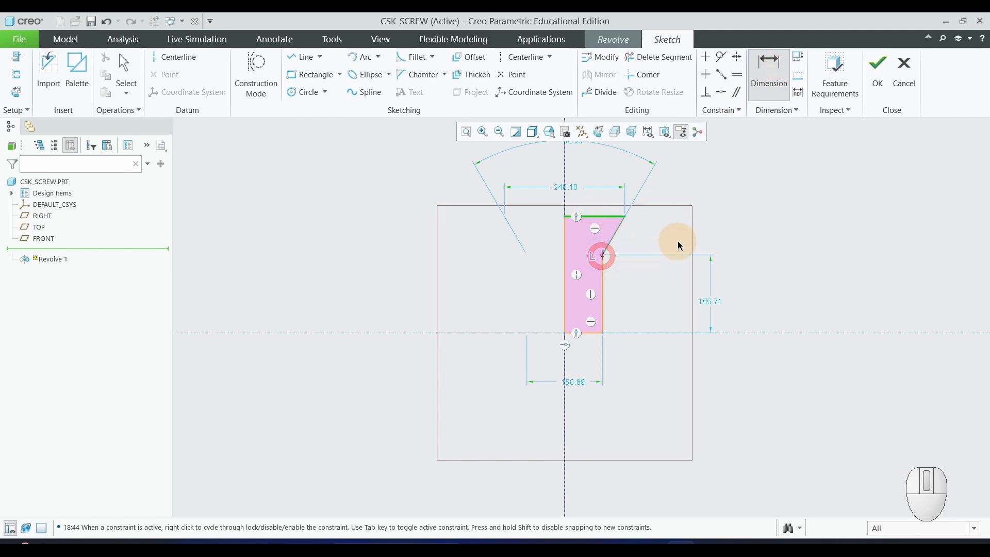
{"action": "middle_click", "coordinate": [691, 230]}
{"action": "left_click", "coordinate": [815, 279]}
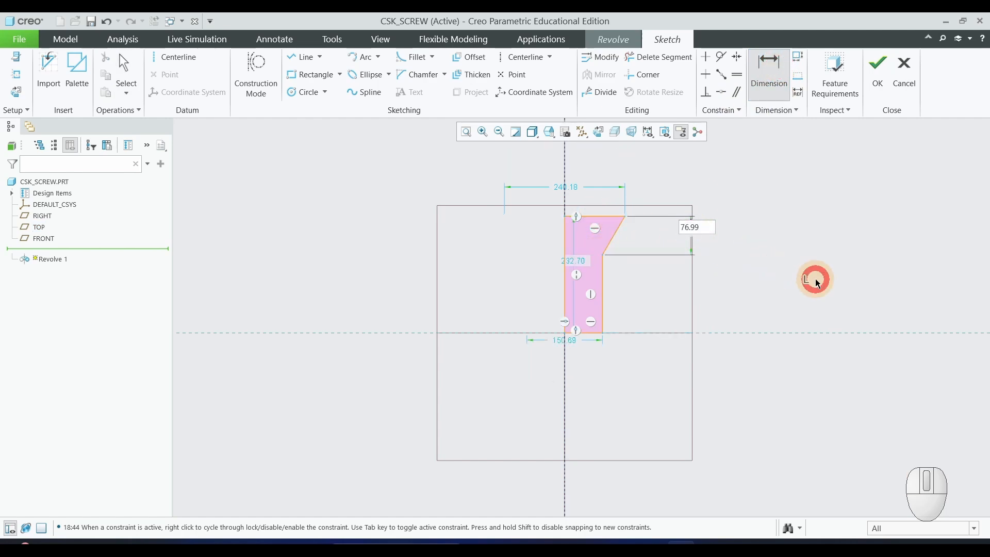
Move the screw's overall length dimension clear of the profile, to the opposite side of the centerline.
{"action": "left_click_drag", "start_coordinate": [574, 262], "coordinate": [442, 261]}
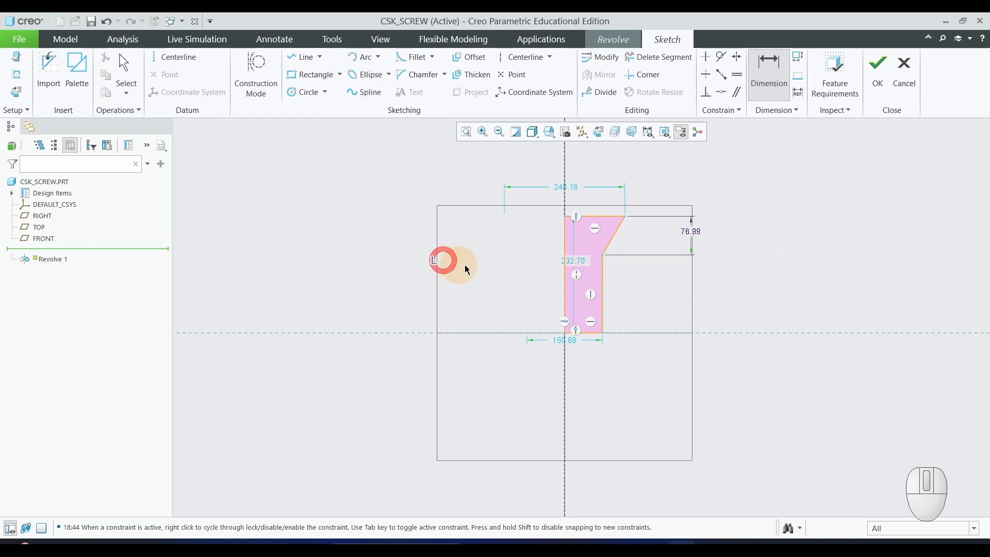
{"action": "left_click", "coordinate": [575, 260]}
{"action": "left_click_drag", "start_coordinate": [575, 261], "coordinate": [445, 259]}
{"action": "middle_click", "coordinate": [453, 265]}
{"action": "left_click_drag", "start_coordinate": [535, 268], "coordinate": [444, 263]}
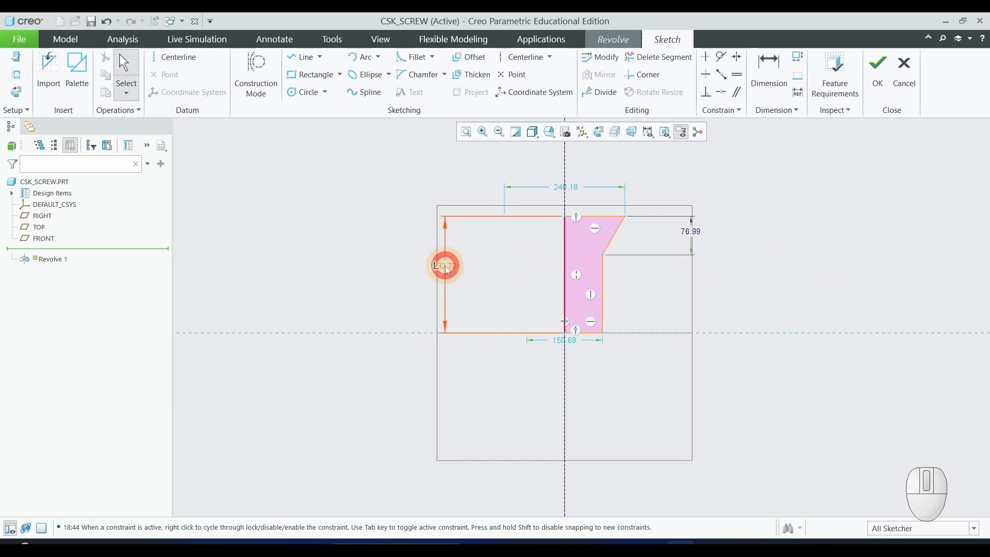
{"action": "left_click", "coordinate": [755, 303]}
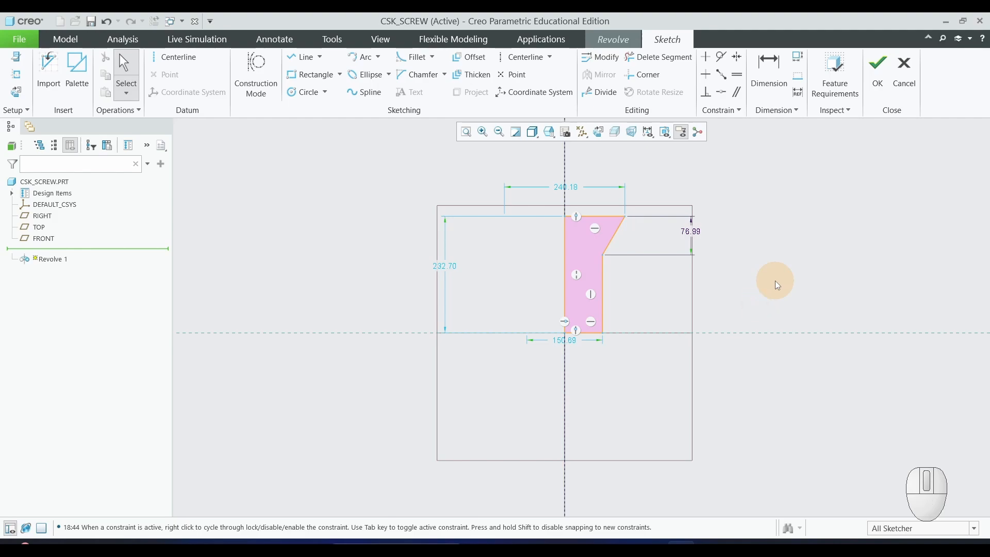
Check the CSK screw in the PDF drawing and try to set the profile's overall length to 30.
{"action": "key", "text": "alt+Tab"}
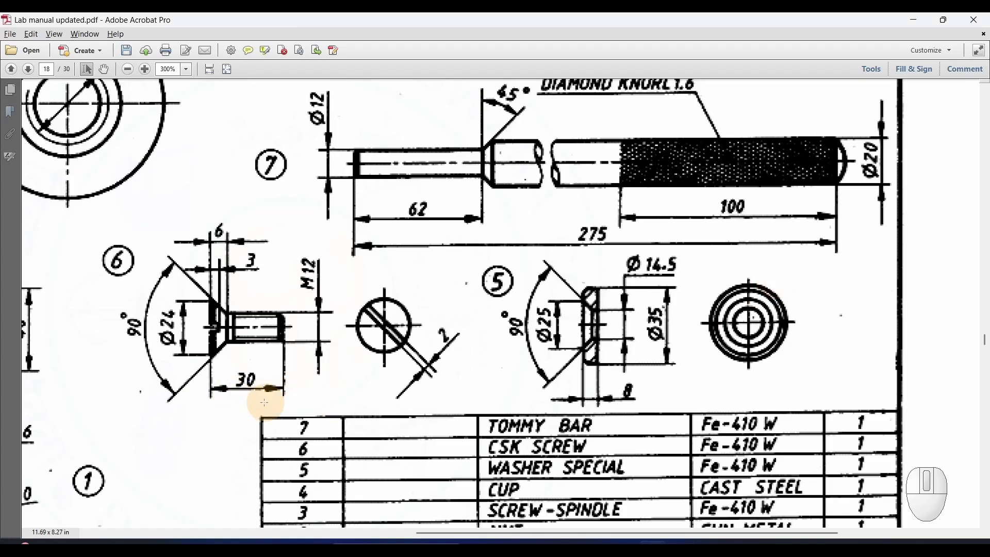
{"action": "key", "text": "alt+Tab"}
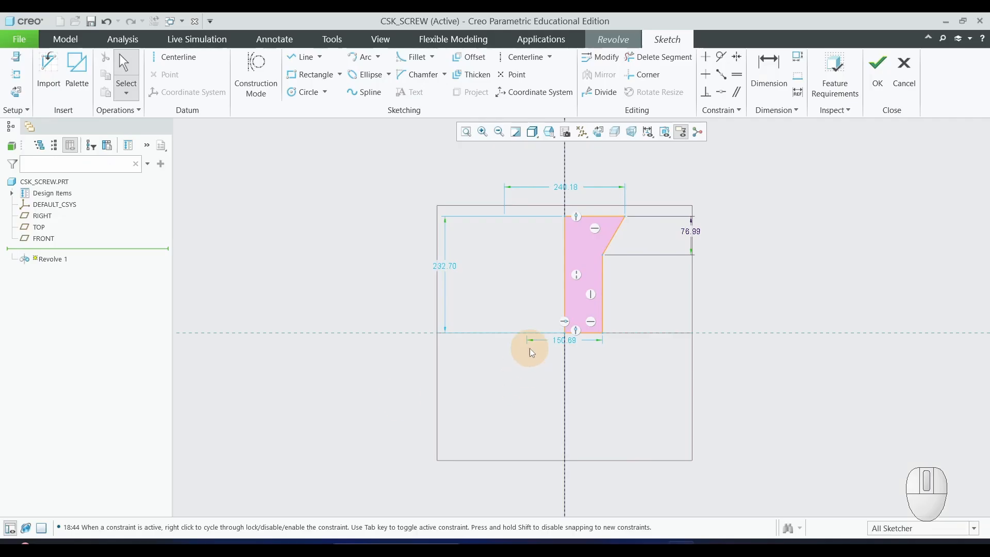
{"action": "double_click", "coordinate": [442, 265]}
{"action": "type", "text": "30"}
{"action": "key", "text": "Return"}
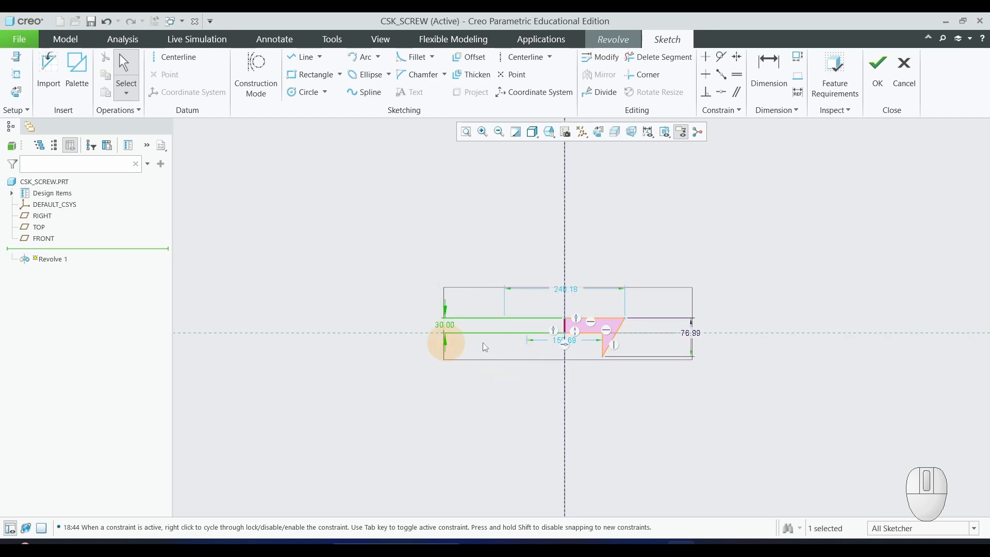
{"action": "scroll", "coordinate": [661, 312], "scroll_direction": "down", "scroll_amount": 3}
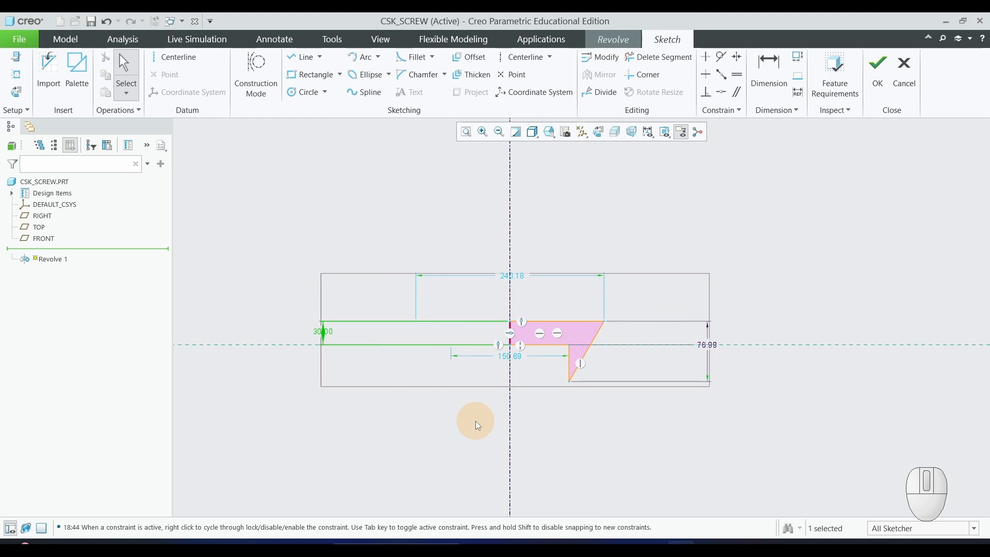
{"action": "key", "text": "ctrl+z"}
{"action": "scroll", "coordinate": [479, 424], "scroll_direction": "up", "scroll_amount": 1}
{"action": "left_click", "coordinate": [712, 338]}
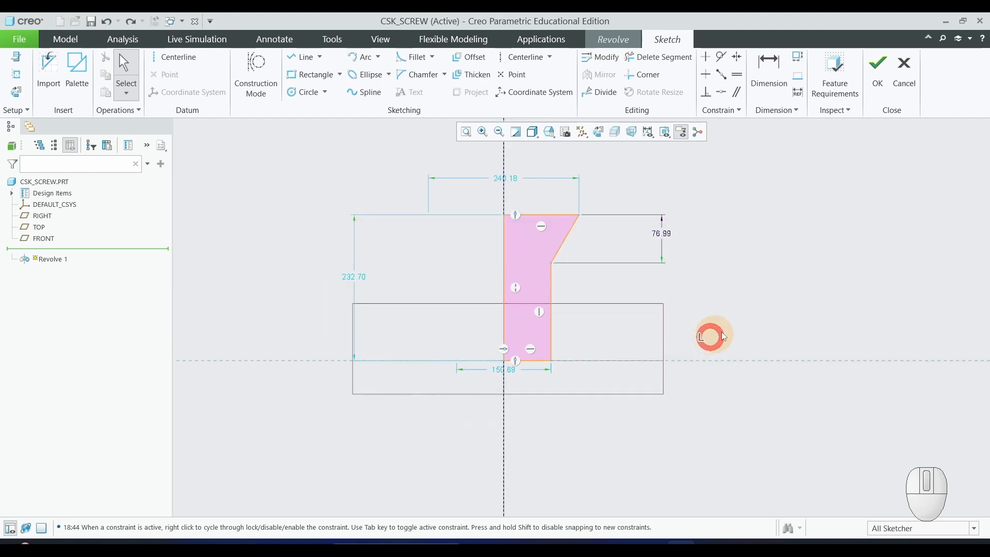
Consult the PDF drawing, then open the profile's four dimensions together for modification with Regenerate turned off.
{"action": "key", "text": "alt+Tab"}
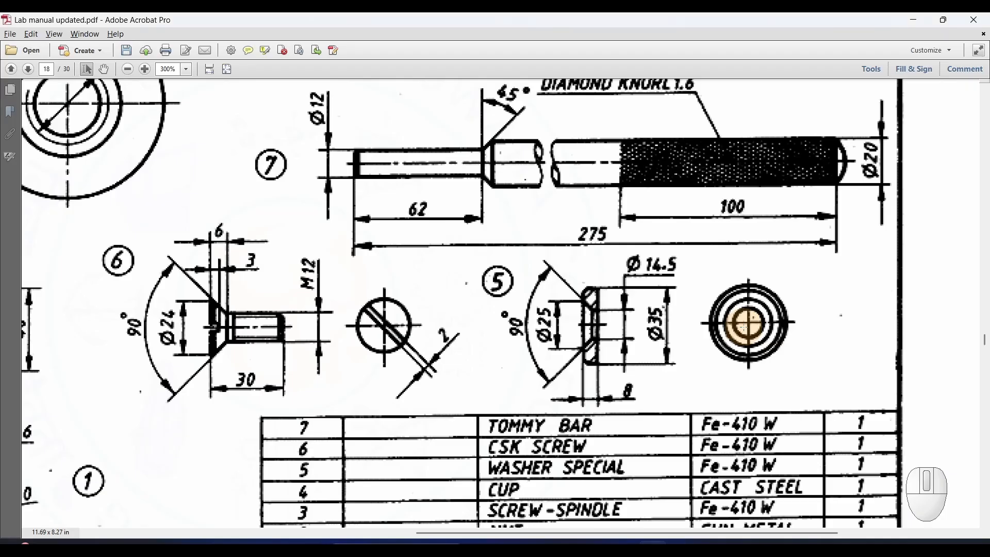
{"action": "key", "text": "alt+Tab"}
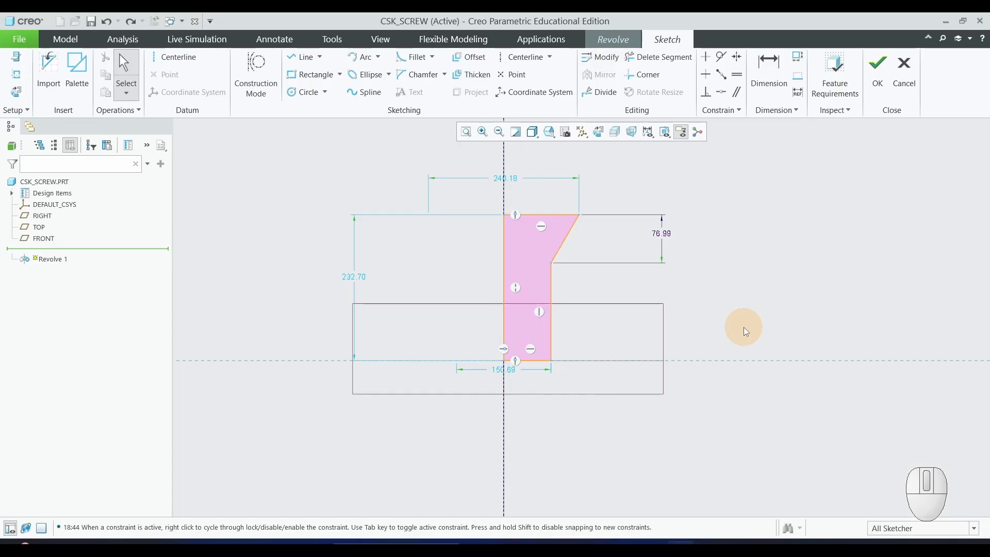
{"action": "key", "text": "alt+Tab"}
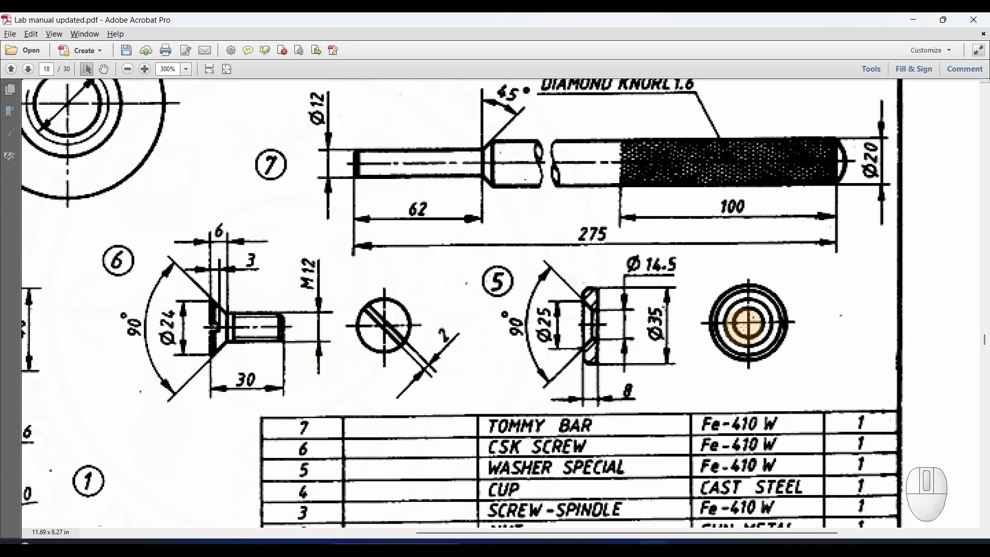
{"action": "key", "text": "alt+Tab"}
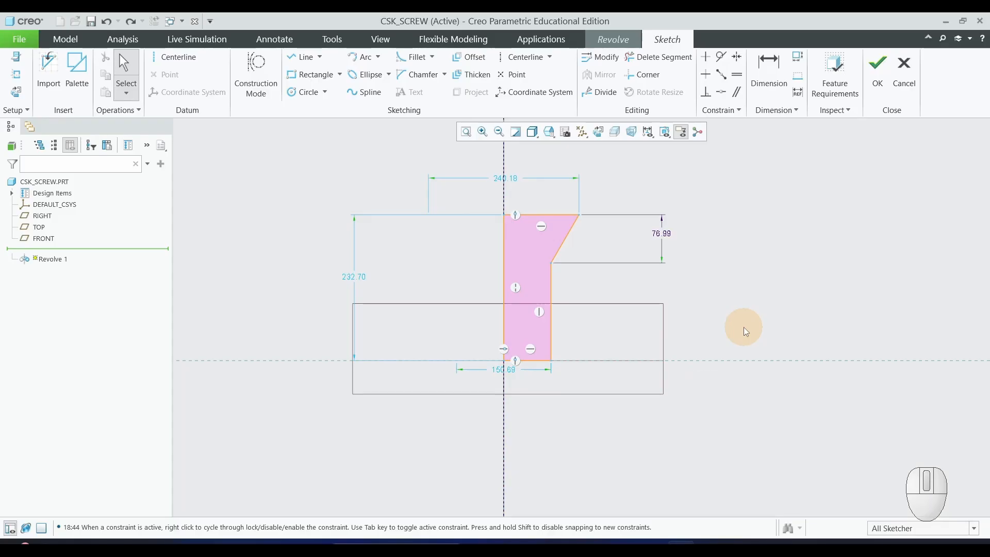
{"action": "left_click", "coordinate": [609, 59]}
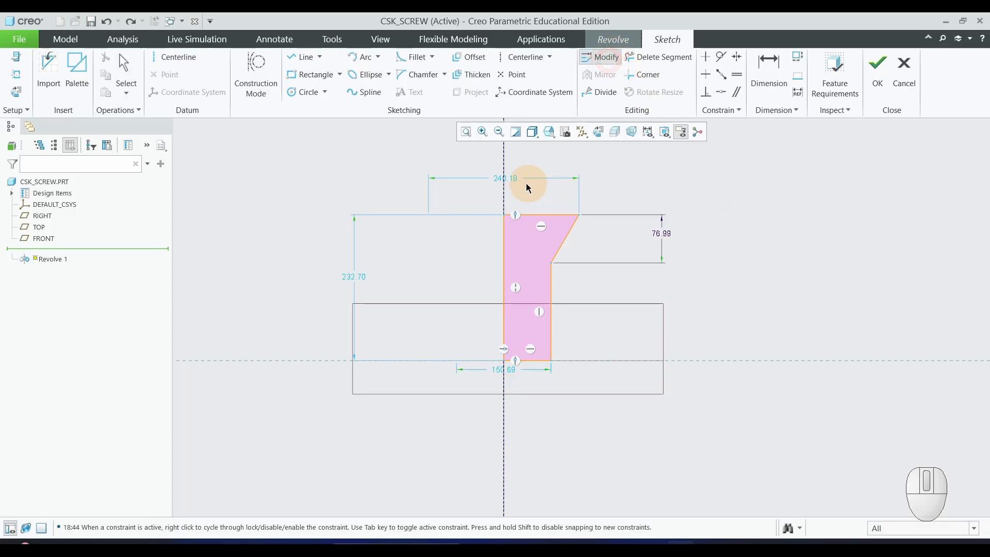
{"action": "left_click", "coordinate": [510, 179]}
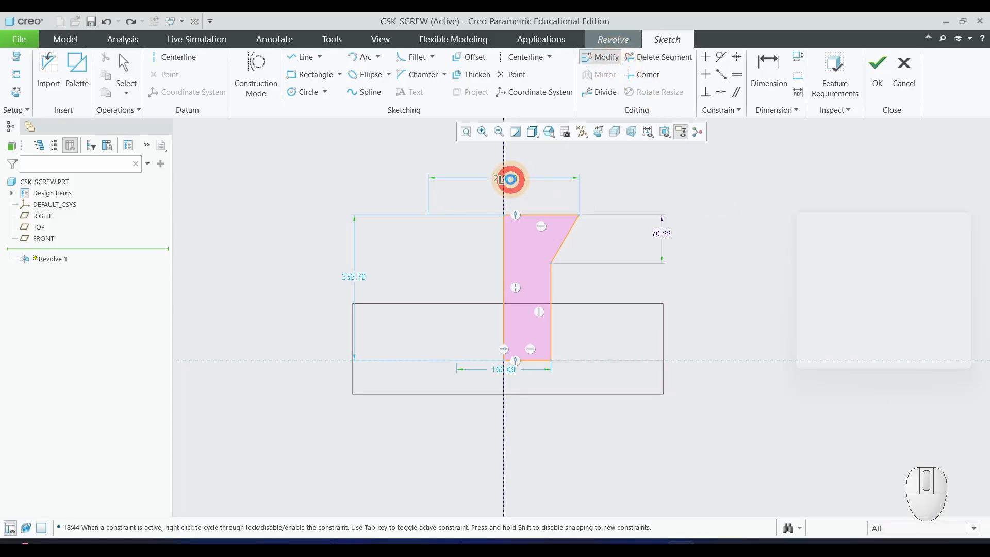
{"action": "left_click", "coordinate": [663, 235]}
{"action": "left_click", "coordinate": [511, 371]}
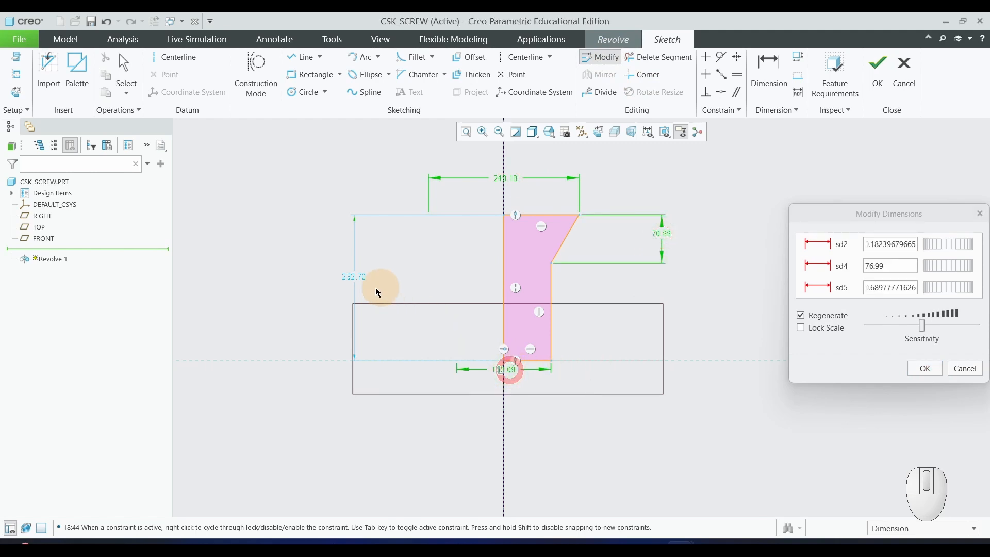
{"action": "left_click", "coordinate": [355, 277]}
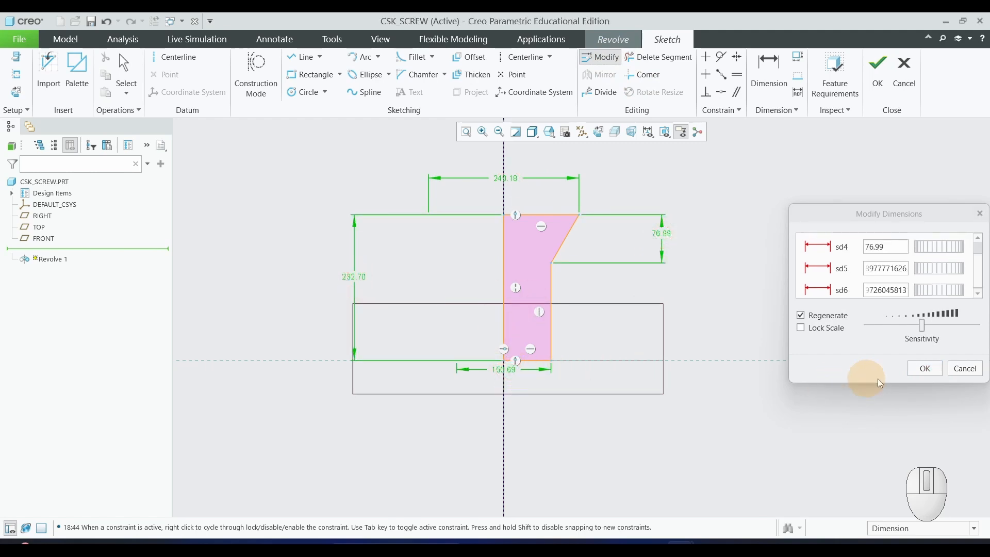
{"action": "left_click", "coordinate": [803, 315]}
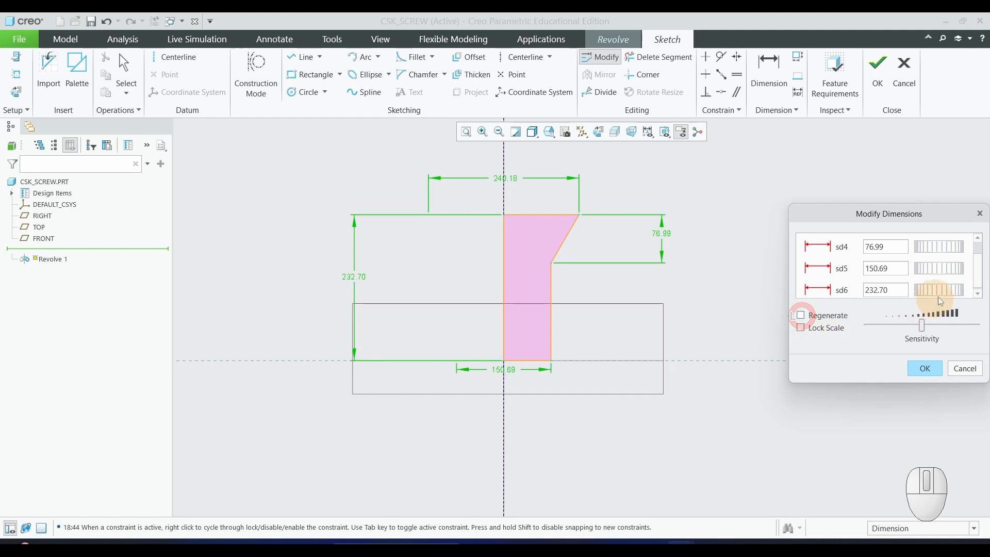
{"action": "left_click", "coordinate": [980, 252]}
{"action": "left_click_drag", "start_coordinate": [980, 252], "coordinate": [979, 239]}
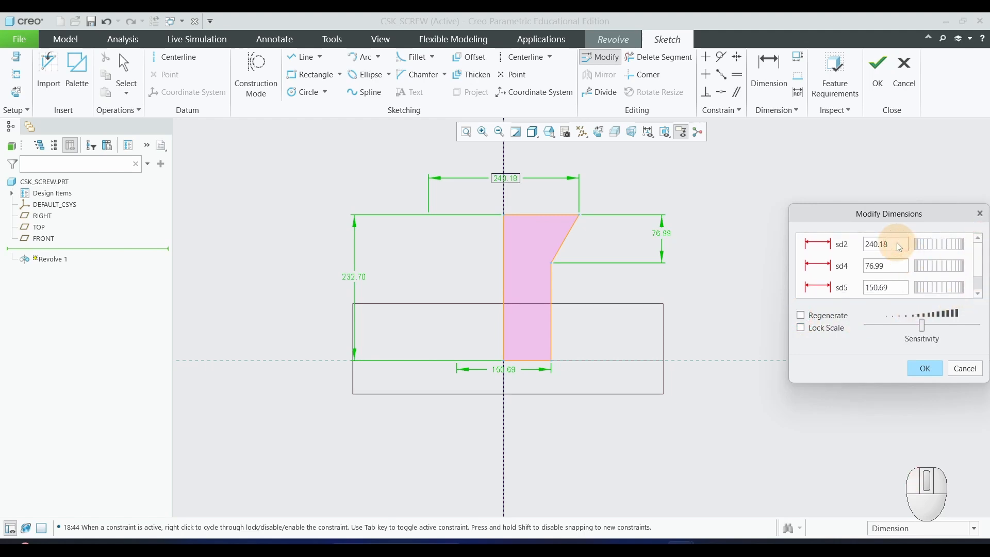
Look up the head sizes in the PDF drawing and set the head diameter to 24 and the head height to 6.
{"action": "key", "text": "alt+Tab"}
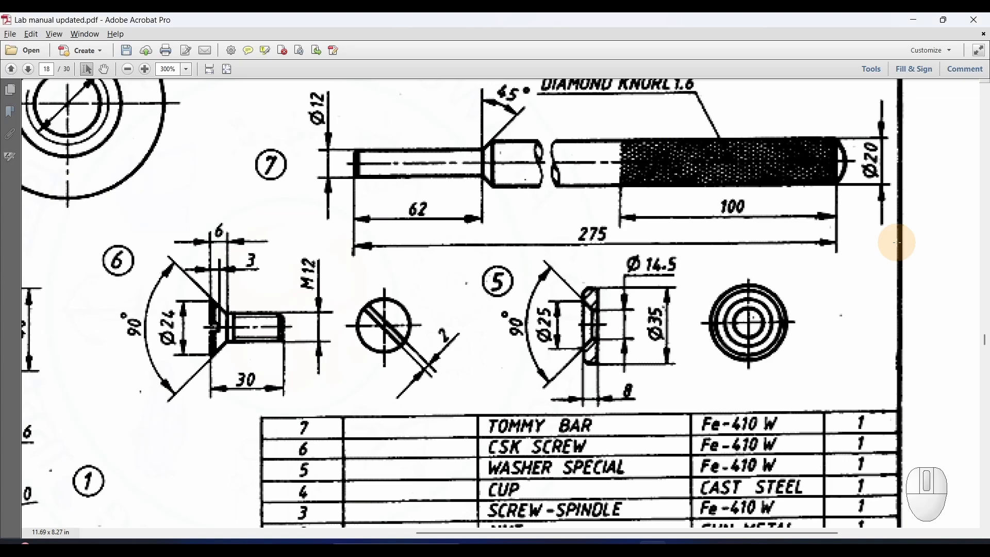
{"action": "key", "text": "alt+Tab"}
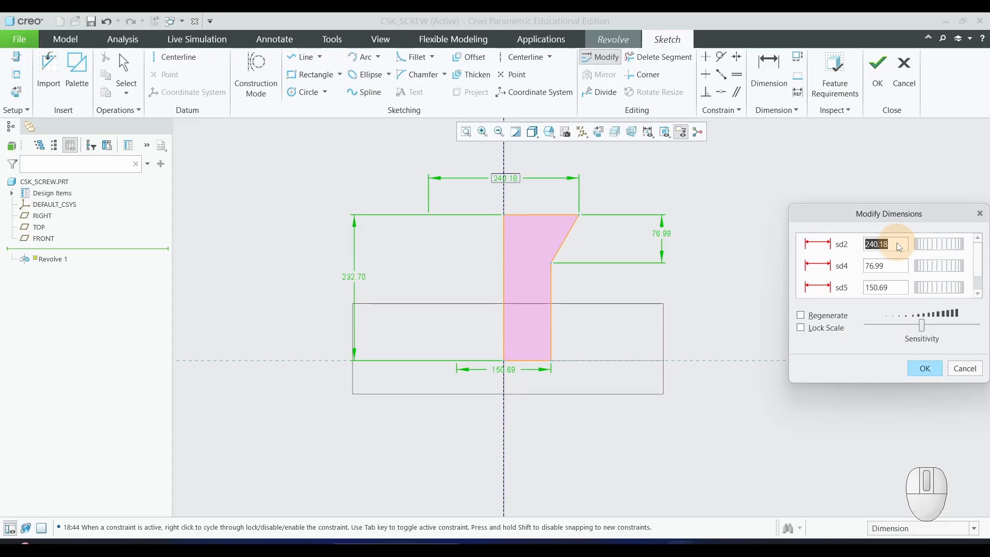
{"action": "type", "text": "24"}
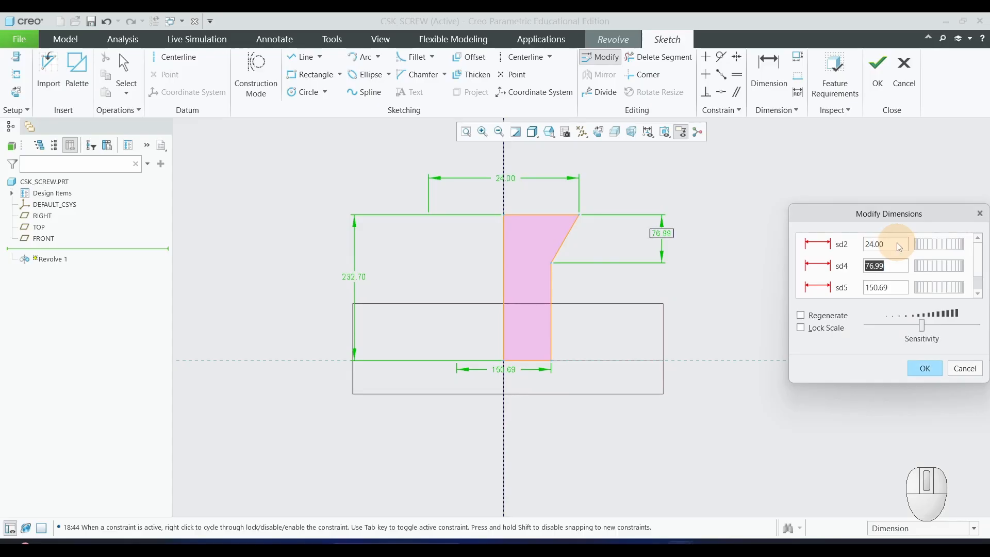
{"action": "key", "text": "alt+Tab"}
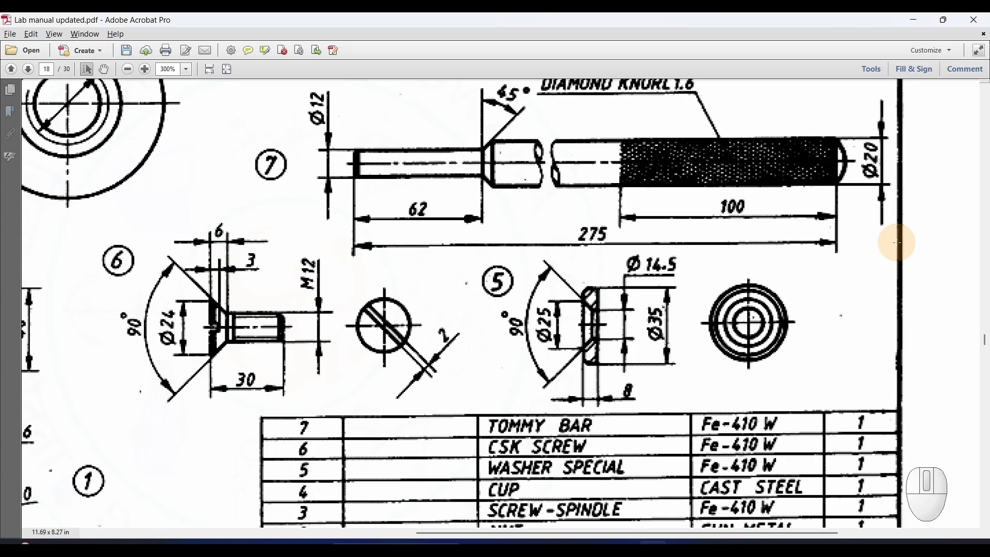
{"action": "key", "text": "alt+Tab"}
{"action": "key", "text": "Tab"}
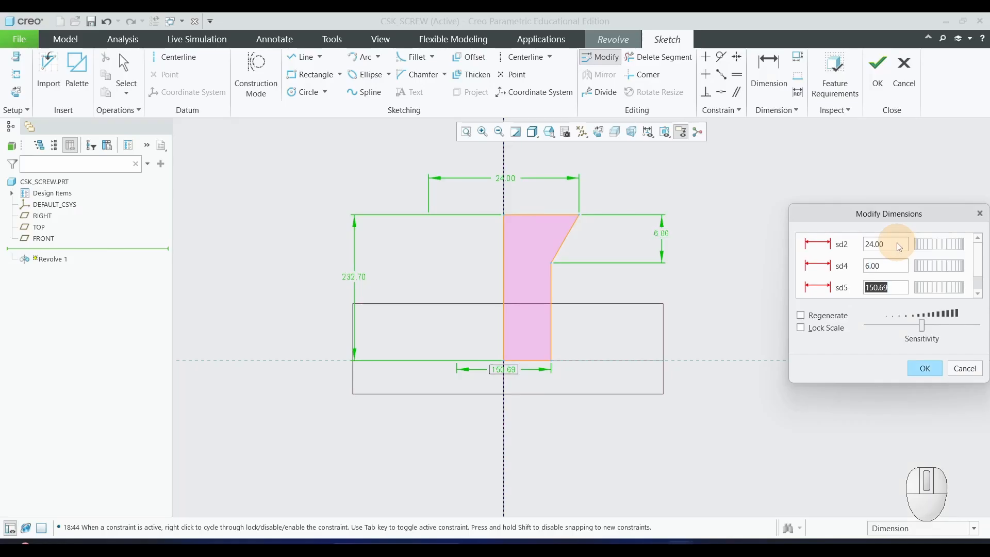
Following the PDF drawing, set the shank diameter to 12 and the overall length to 30, and apply the modified dimensions.
{"action": "key", "text": "alt+Tab"}
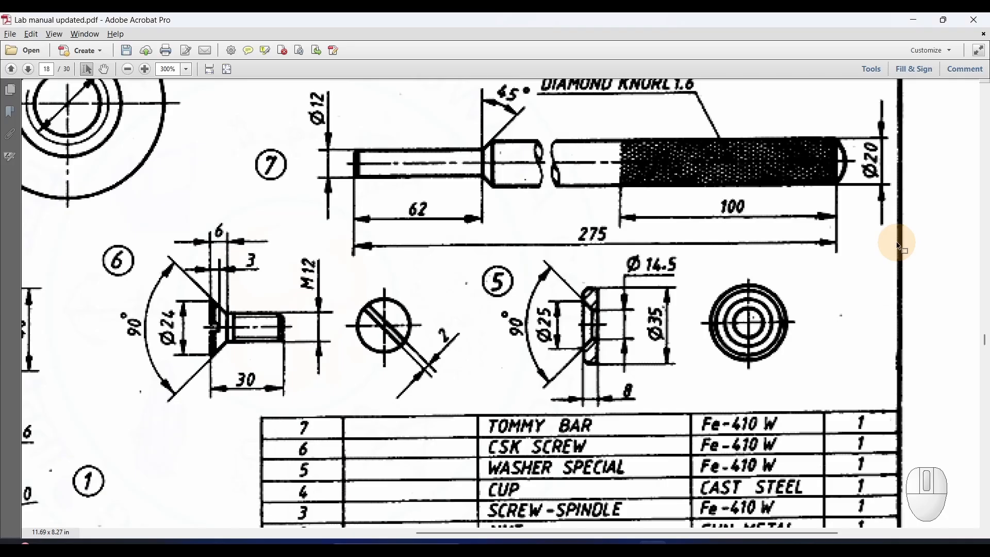
{"action": "key", "text": "alt+Tab"}
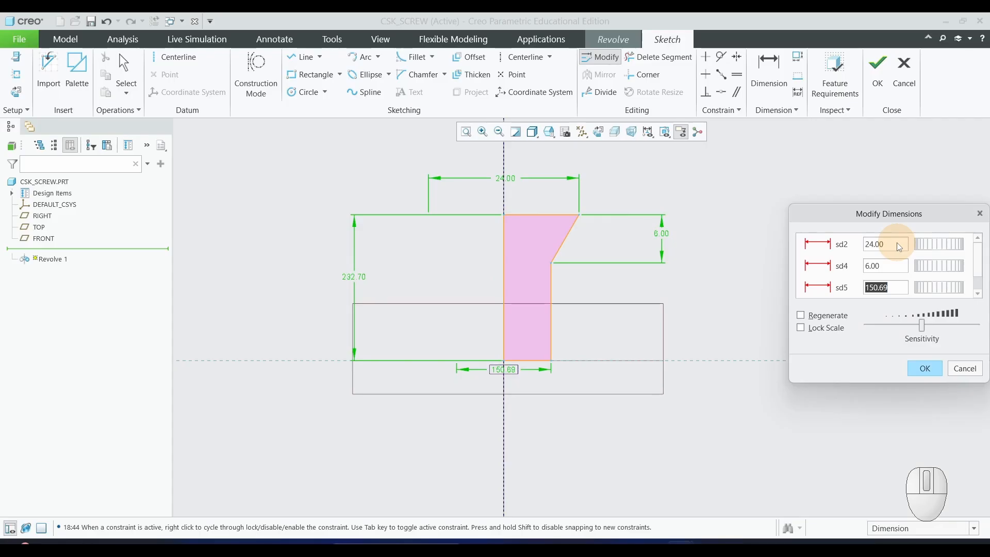
{"action": "type", "text": "12"}
{"action": "key", "text": "Return"}
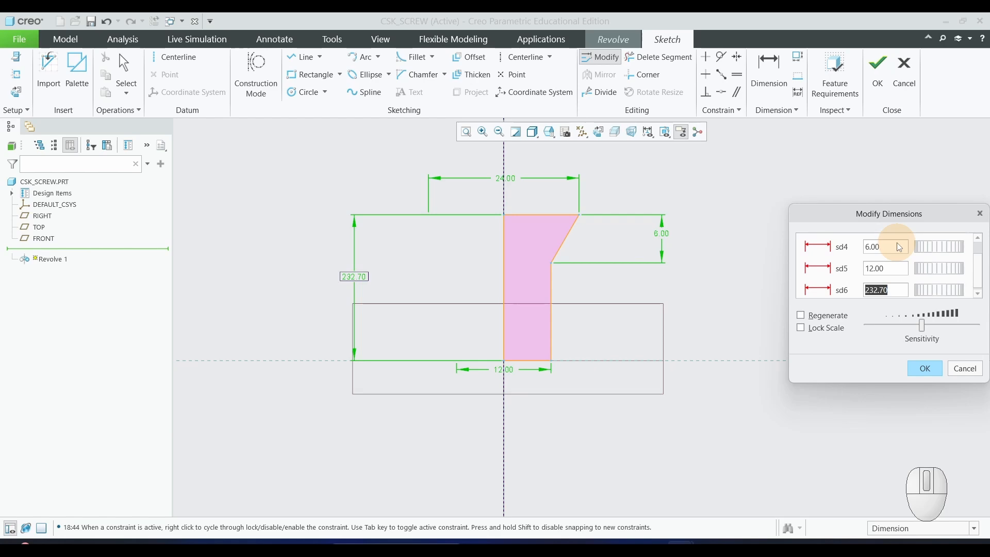
{"action": "key", "text": "alt+Tab"}
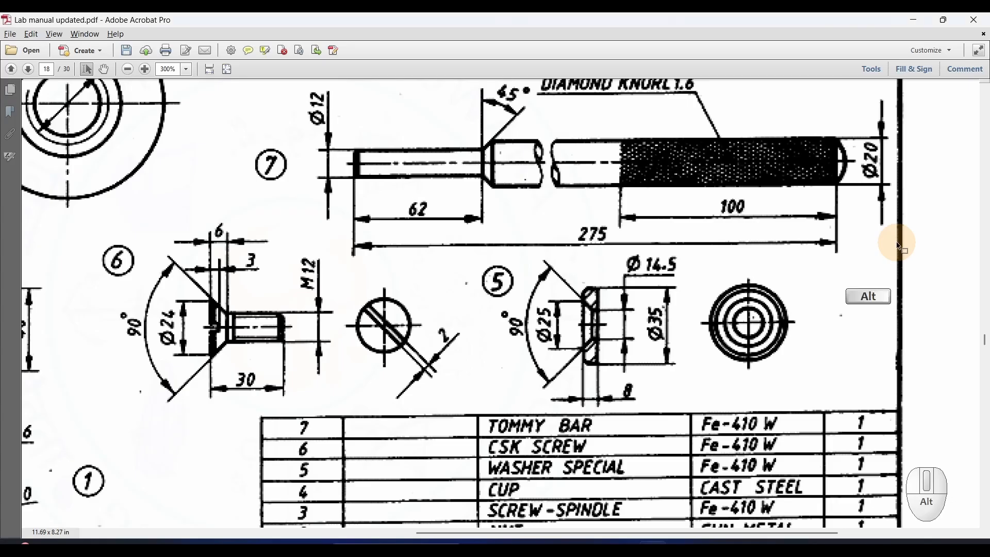
{"action": "key", "text": "alt+Tab"}
{"action": "type", "text": "30"}
{"action": "key", "text": "Return"}
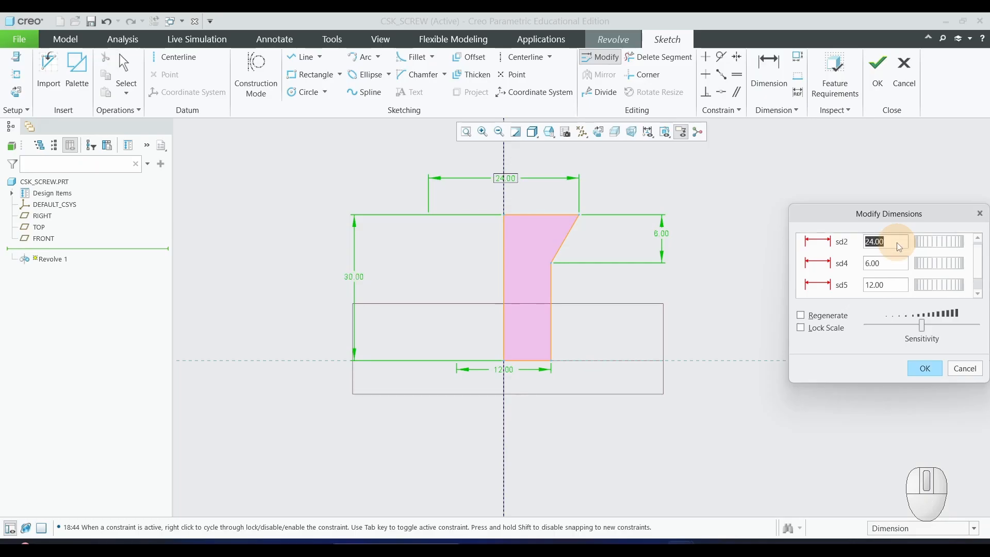
{"action": "left_click", "coordinate": [926, 368]}
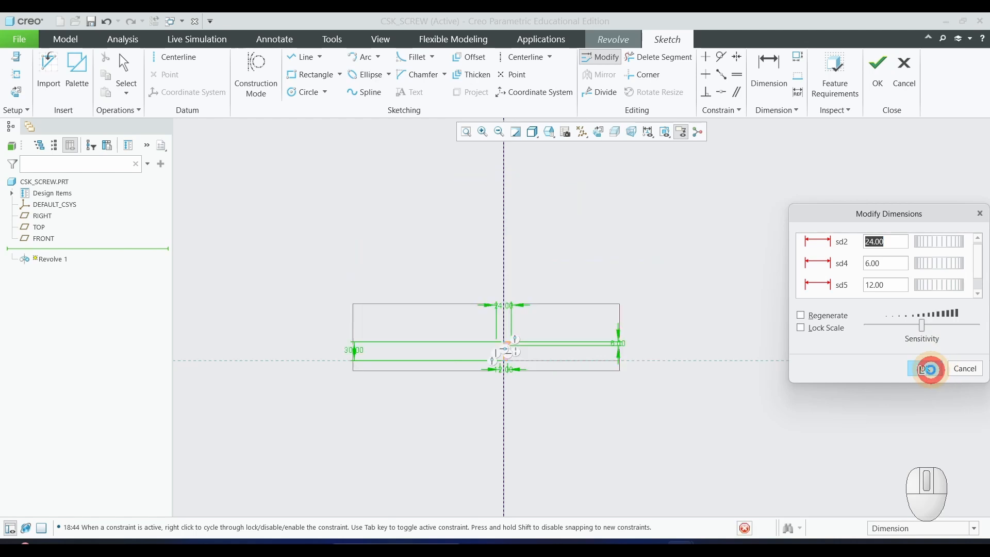
Try to add an angle dimension between the head's slanted edge and the profile's vertical edge on the centerline.
{"action": "scroll", "coordinate": [524, 372], "scroll_direction": "down", "scroll_amount": 10}
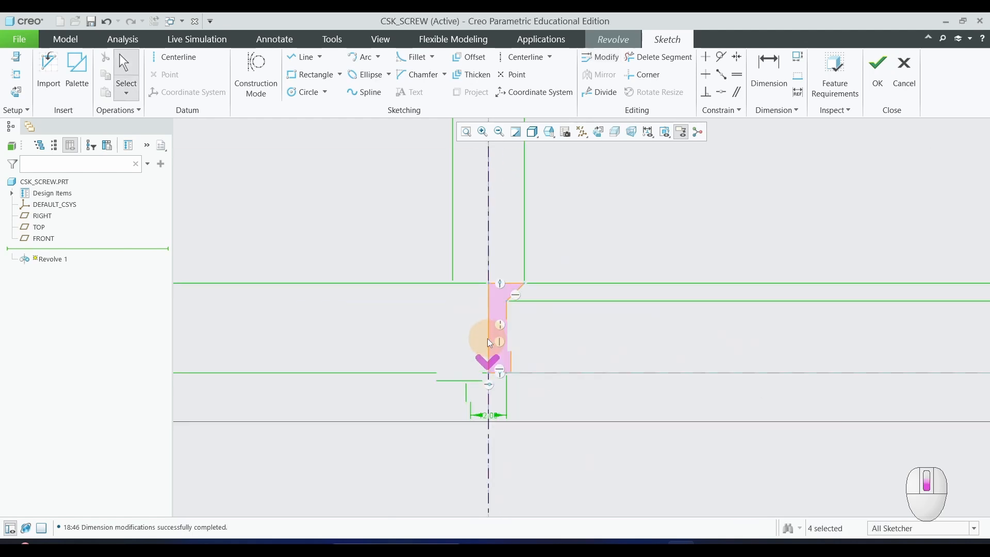
{"action": "scroll", "coordinate": [453, 354], "scroll_direction": "up", "scroll_amount": 2}
{"action": "scroll", "coordinate": [412, 398], "scroll_direction": "down", "scroll_amount": 2}
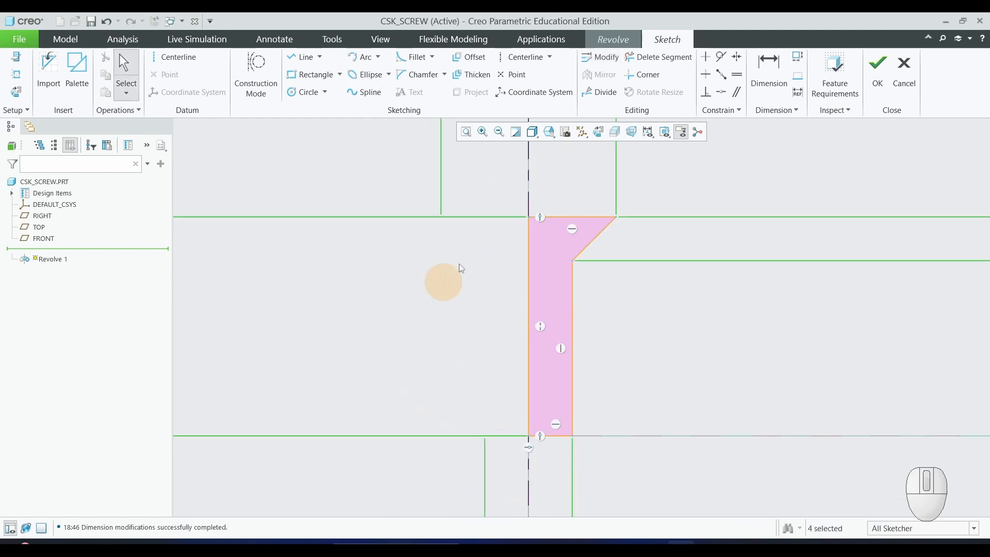
{"action": "scroll", "coordinate": [612, 299], "scroll_direction": "up", "scroll_amount": 2}
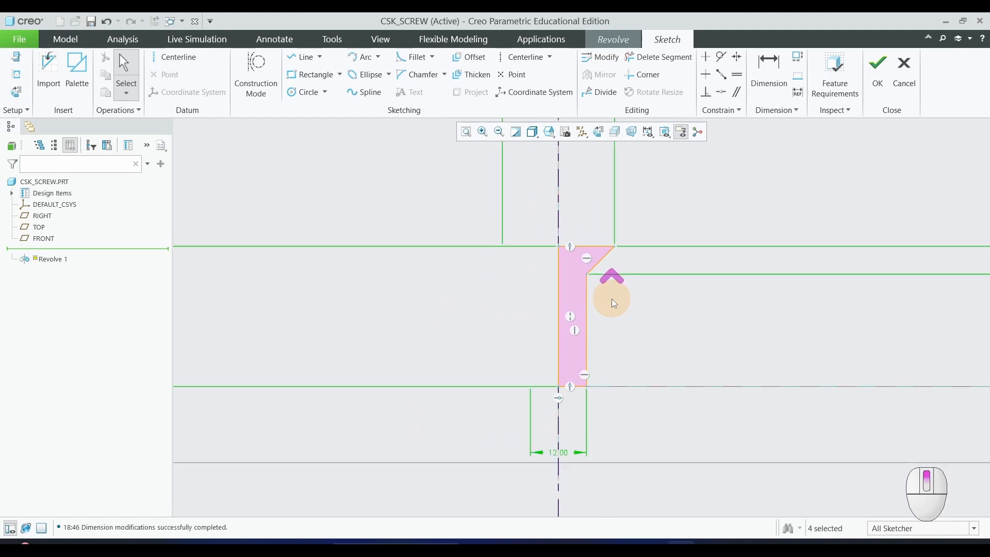
{"action": "scroll", "coordinate": [621, 222], "scroll_direction": "down", "scroll_amount": 1}
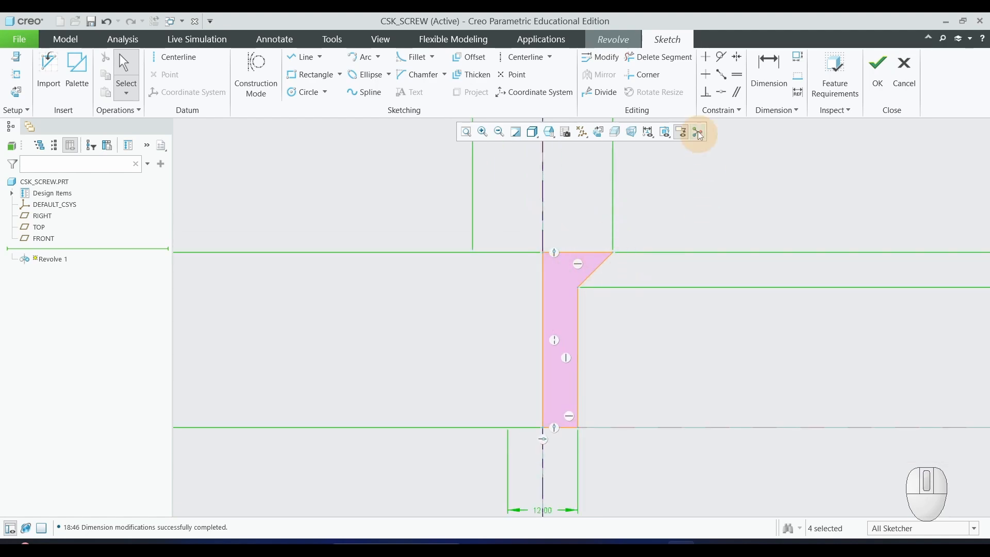
{"action": "left_click", "coordinate": [767, 70]}
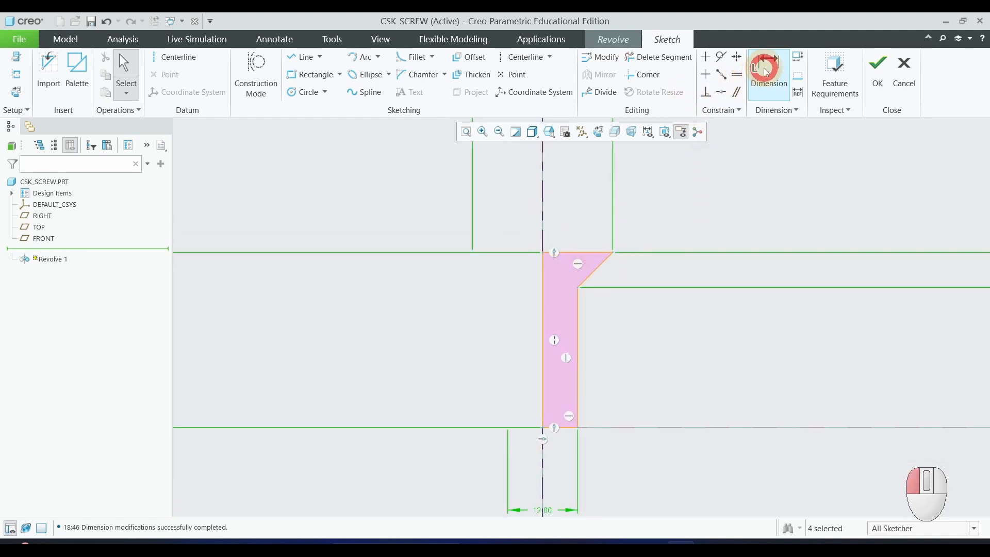
{"action": "left_click", "coordinate": [589, 273]}
{"action": "left_click", "coordinate": [544, 276]}
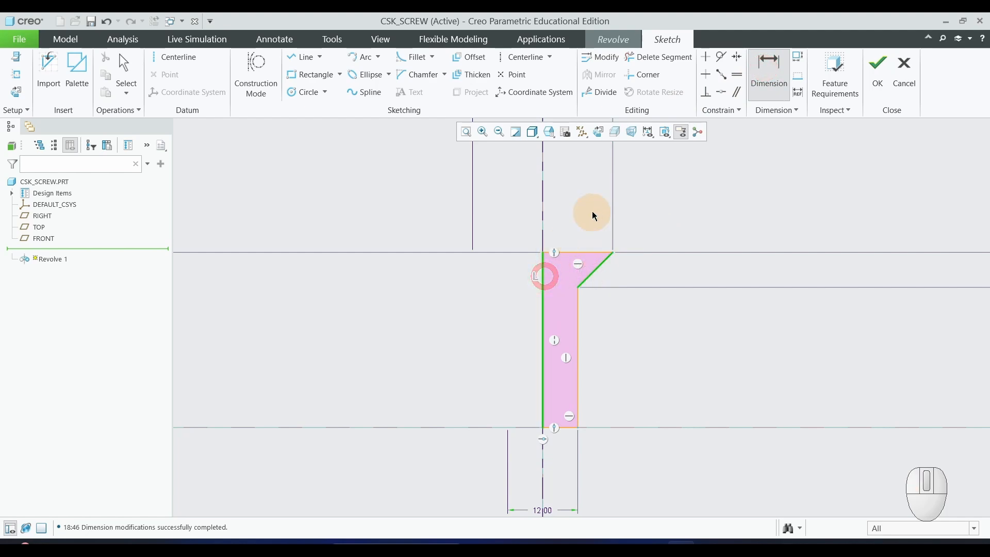
{"action": "middle_click", "coordinate": [577, 207]}
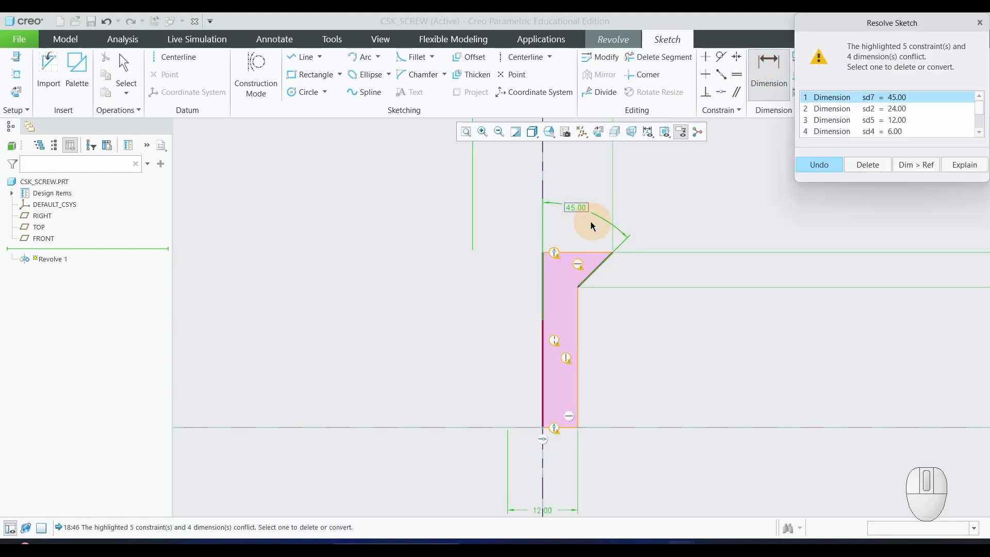
{"action": "left_click", "coordinate": [824, 167]}
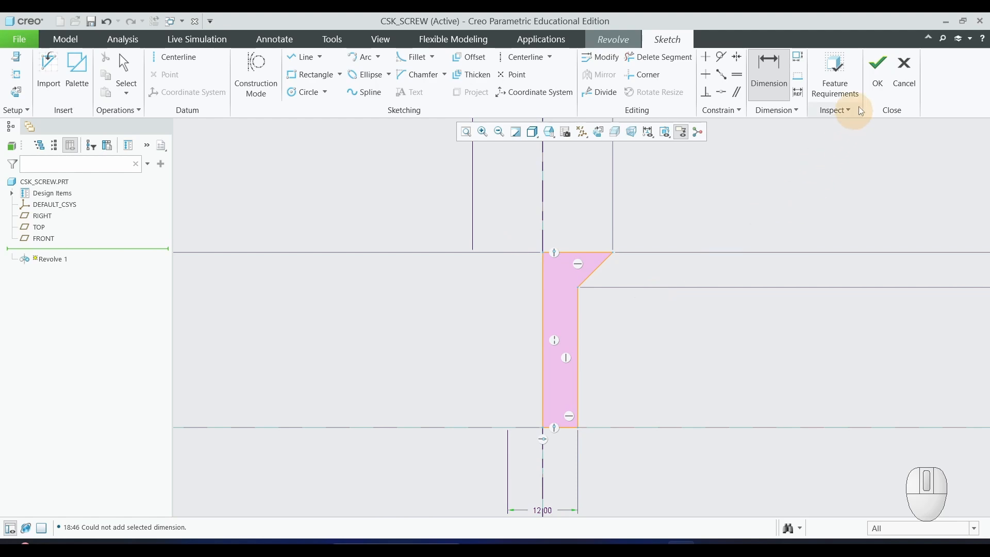
Finish the sketch and complete the 360-degree solid revolve of the screw profile around its centerline.
{"action": "left_click", "coordinate": [877, 77]}
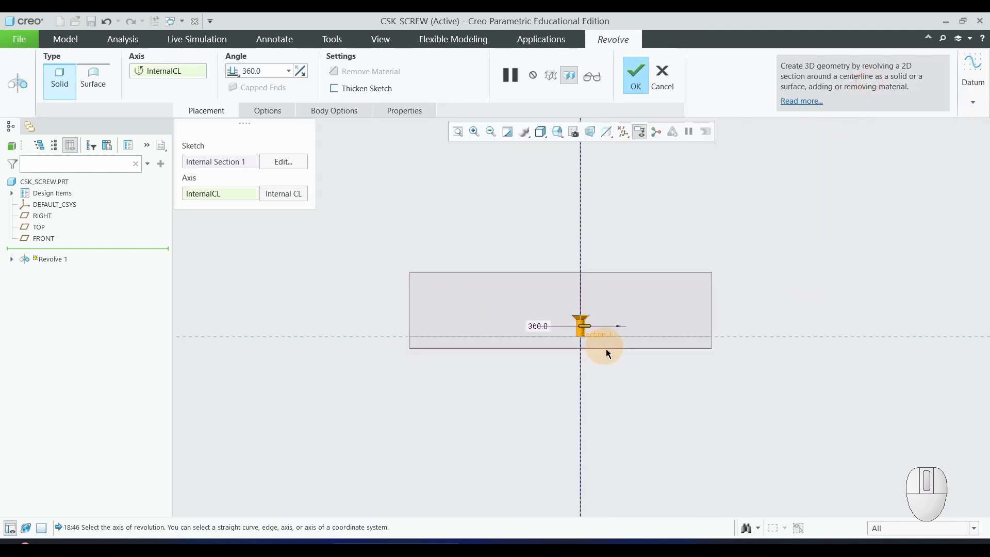
{"action": "scroll", "coordinate": [542, 268], "scroll_direction": "up", "scroll_amount": 5}
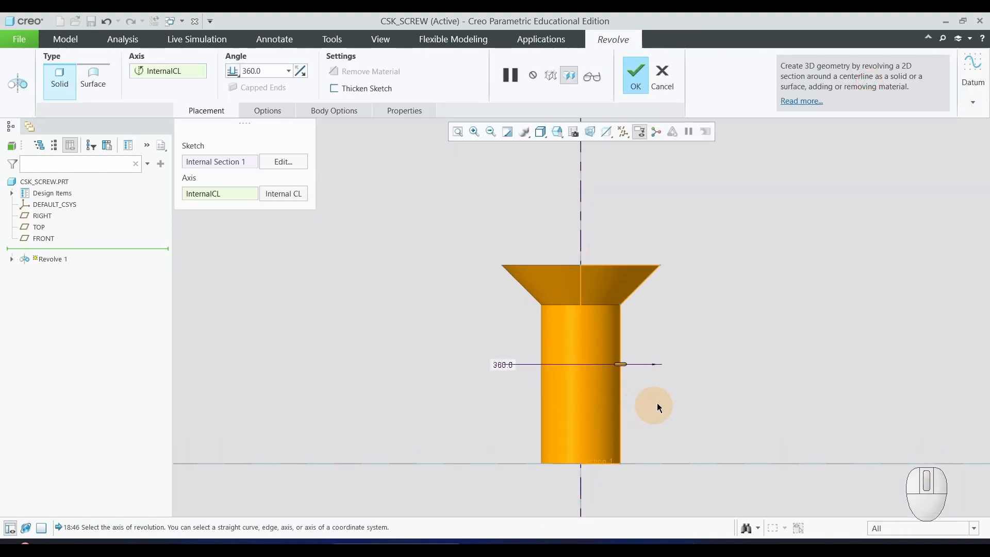
{"action": "scroll", "coordinate": [658, 403], "scroll_direction": "up", "scroll_amount": 1}
{"action": "mouse_move", "coordinate": [712, 283]}
{"action": "middle_mouse_down"}
{"action": "mouse_move", "coordinate": [707, 316]}
{"action": "mouse_move", "coordinate": [710, 288]}
{"action": "middle_mouse_up"}
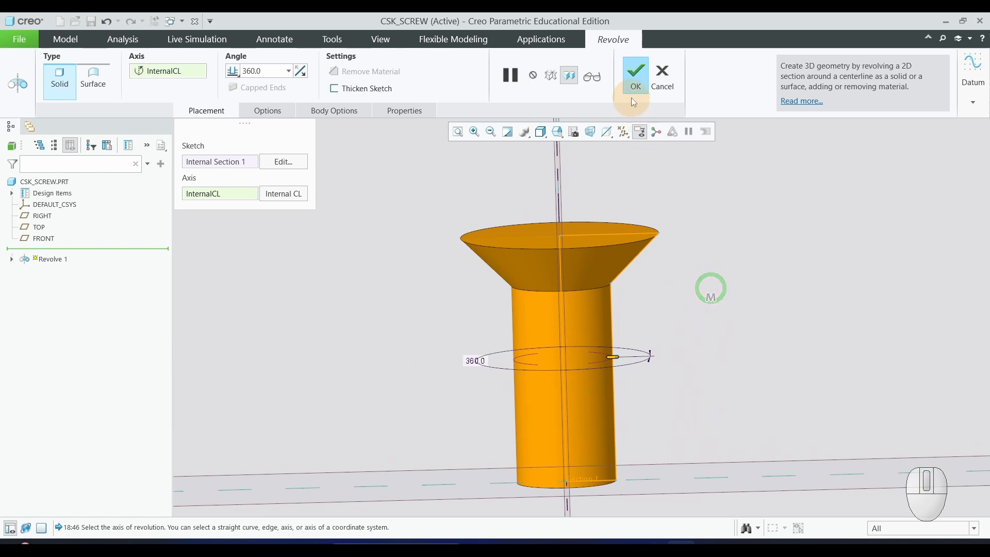
{"action": "left_click", "coordinate": [632, 78]}
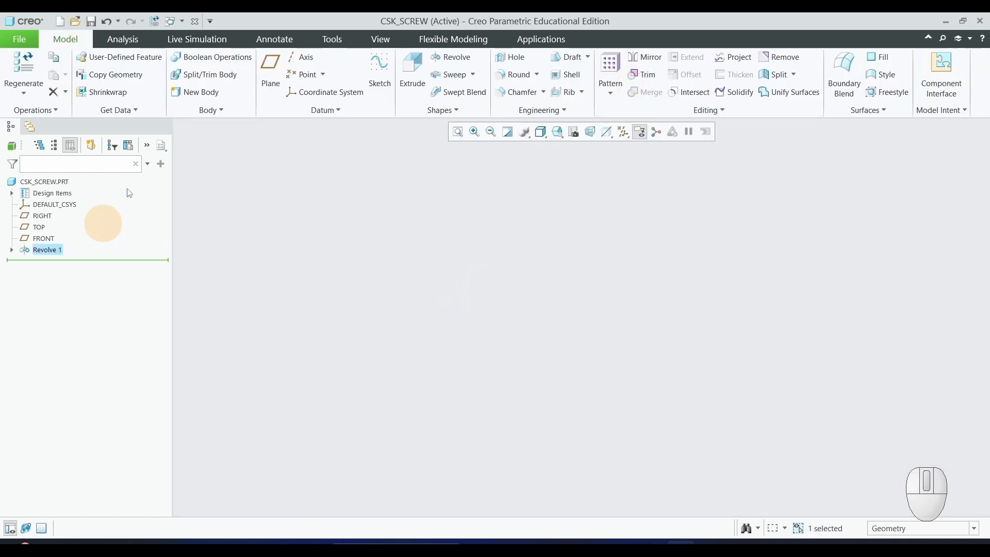
{"action": "left_click", "coordinate": [458, 132]}
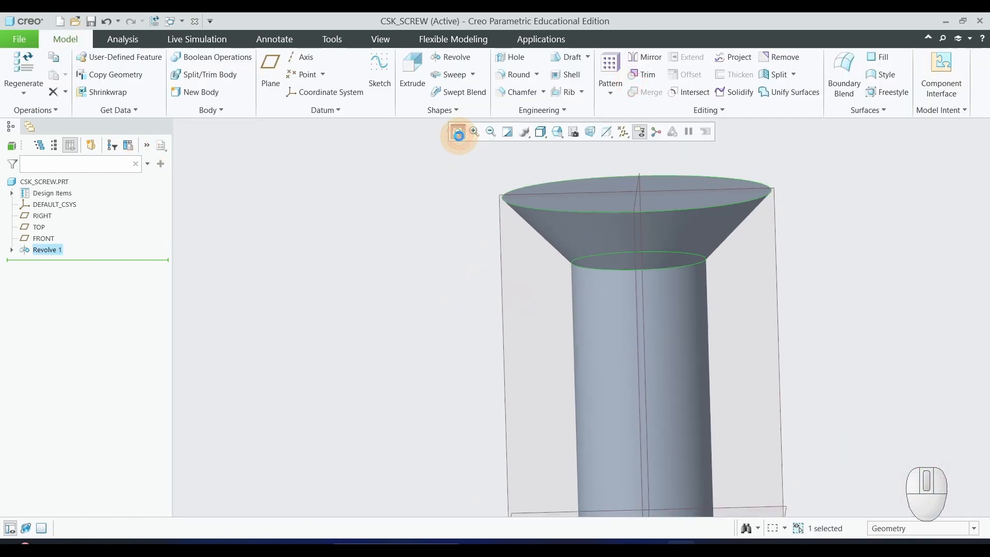
{"action": "left_click", "coordinate": [819, 307]}
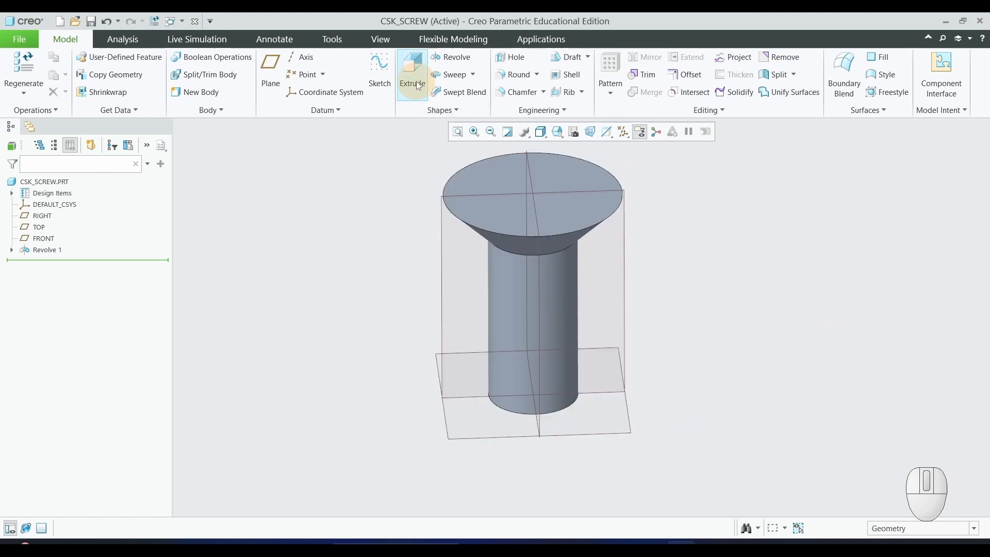
Start an extrude on the TOP plane and sketch a rectangle about 3.64 by 8.17 across the head's top face around the axis.
{"action": "left_click", "coordinate": [415, 87]}
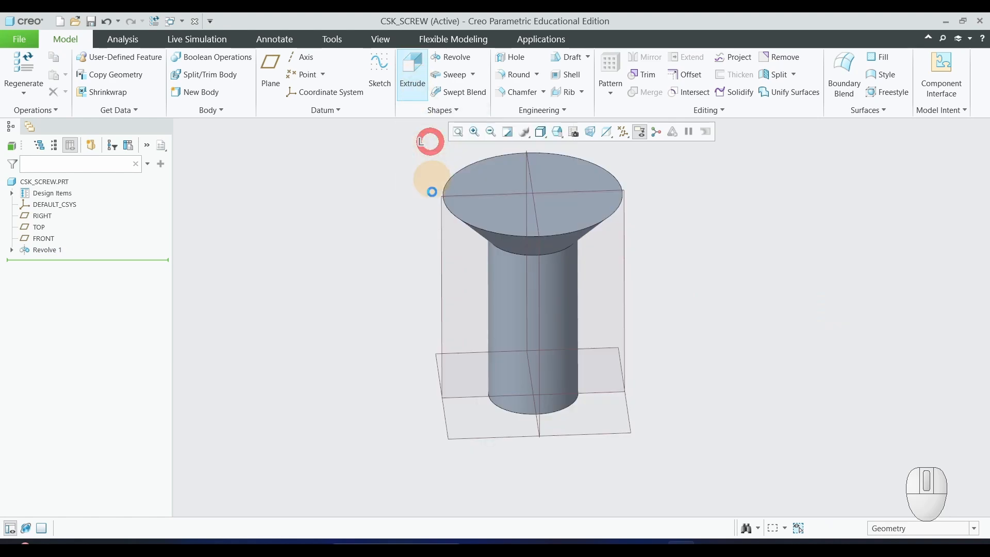
{"action": "left_click", "coordinate": [442, 232]}
{"action": "left_click", "coordinate": [16, 92]}
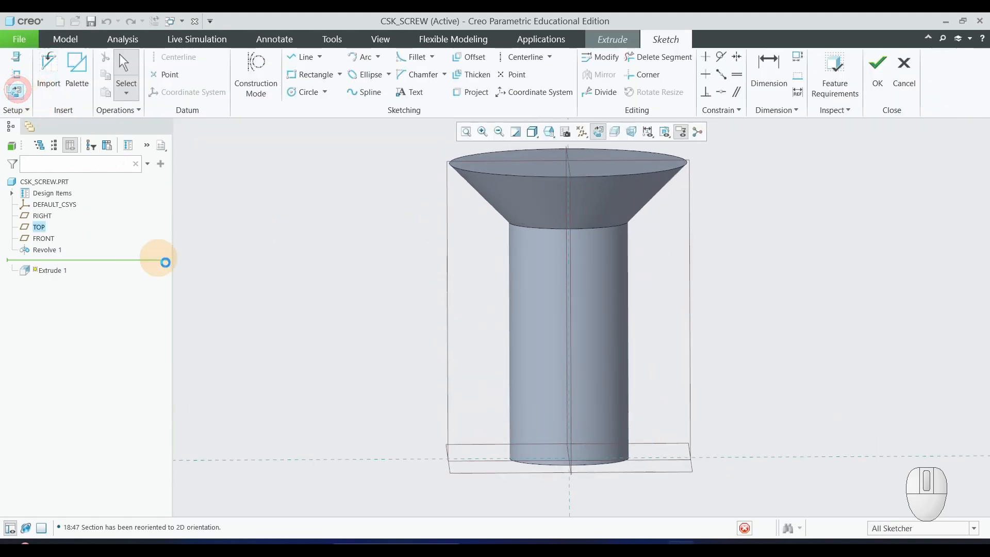
{"action": "scroll", "coordinate": [466, 207], "scroll_direction": "up", "scroll_amount": 3}
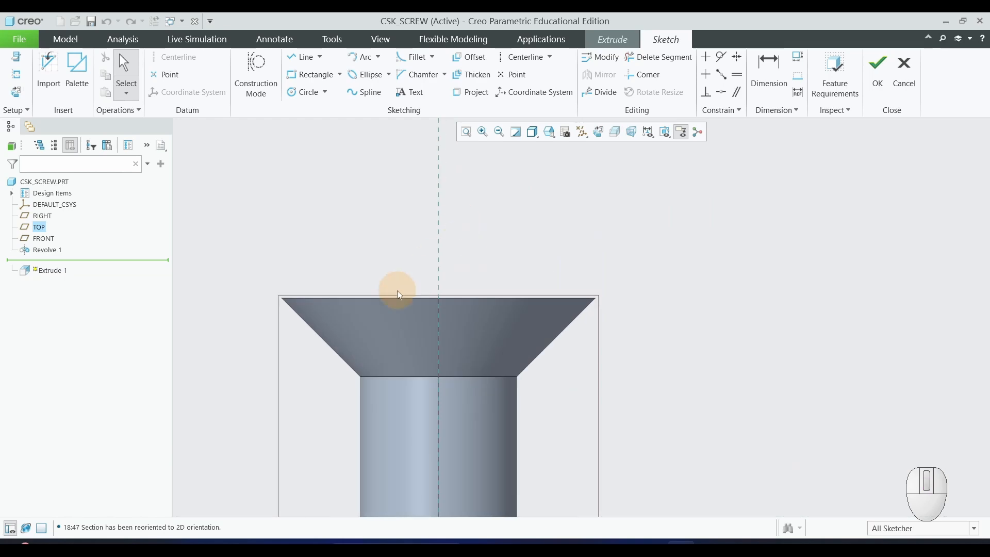
{"action": "scroll", "coordinate": [376, 269], "scroll_direction": "down", "scroll_amount": 1}
{"action": "left_click", "coordinate": [309, 75]}
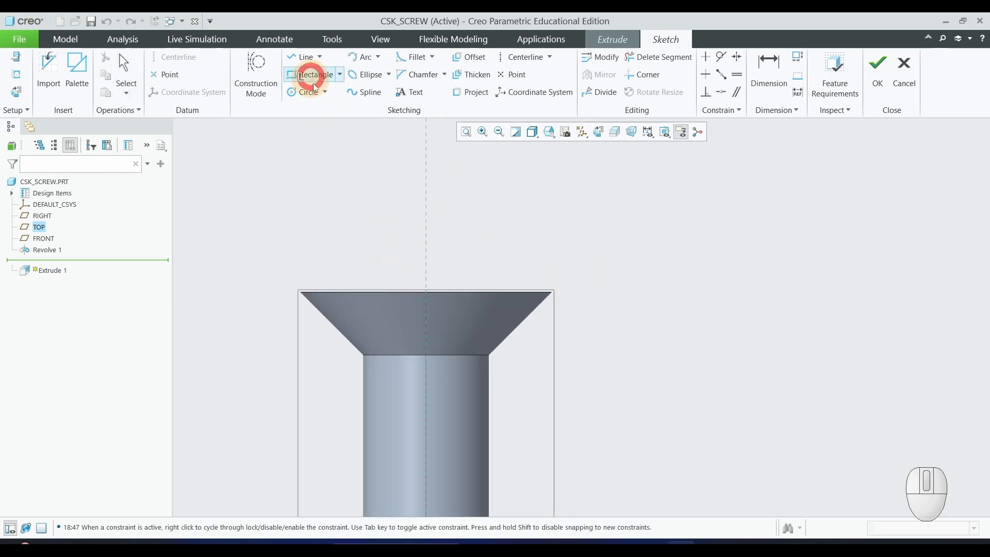
{"action": "left_click", "coordinate": [408, 235]}
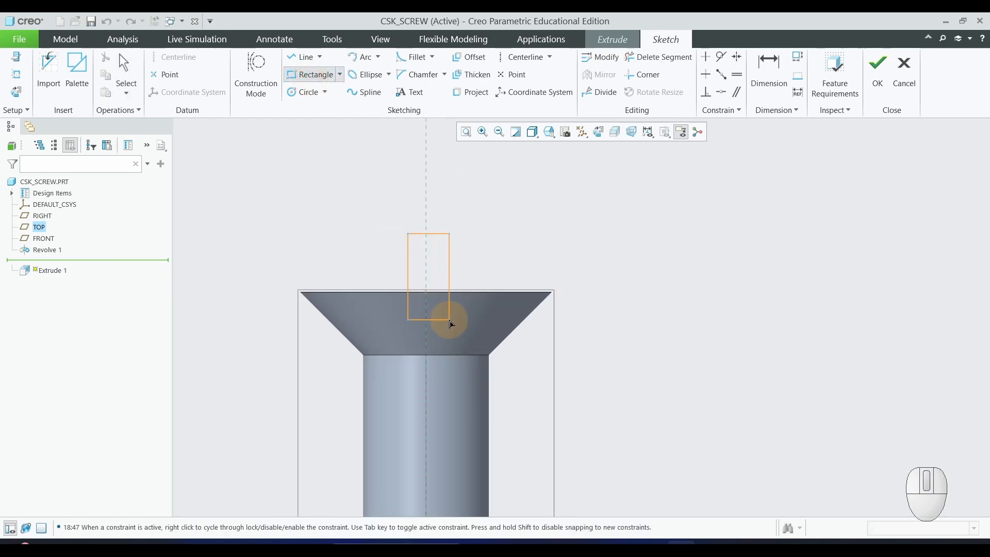
{"action": "left_click", "coordinate": [446, 319]}
{"action": "middle_click", "coordinate": [676, 317]}
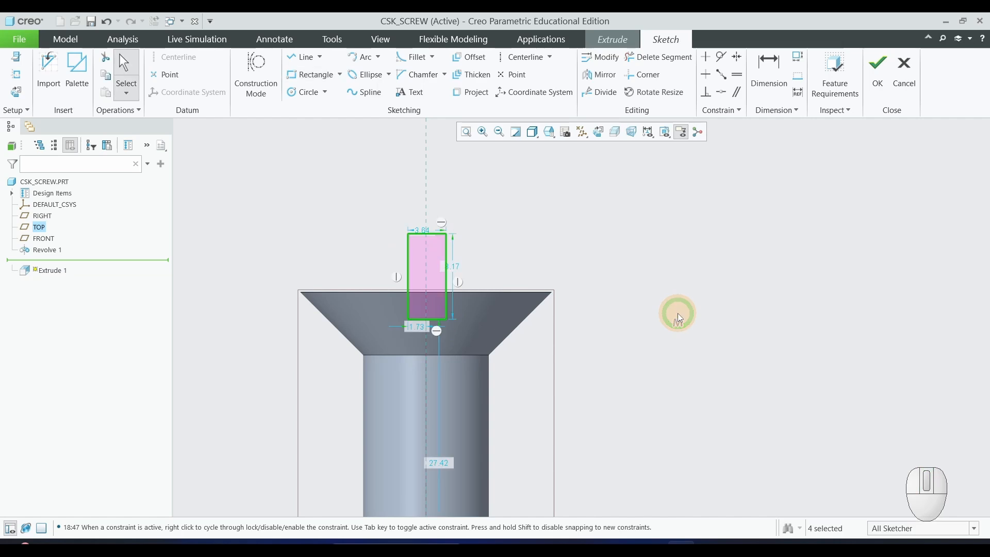
Following the PDF drawing, dimension the rectangle's lower edge at 3 below the top face of the screw head.
{"action": "key", "text": "alt+Tab"}
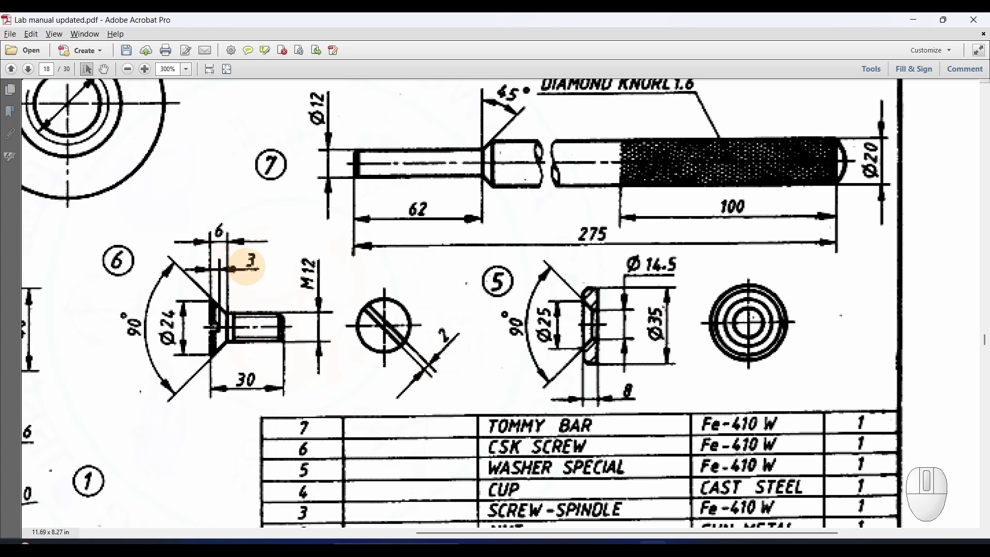
{"action": "key", "text": "alt+Tab"}
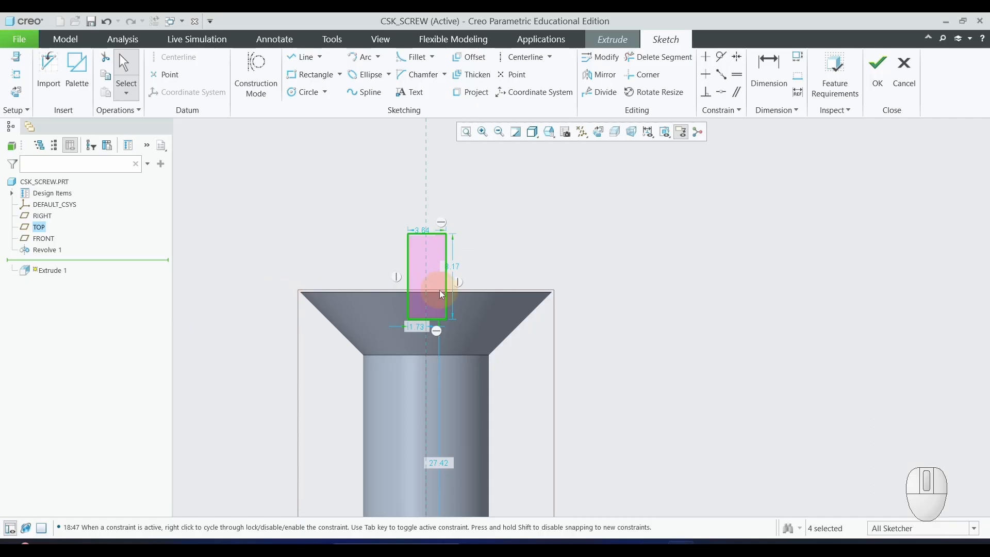
{"action": "scroll", "coordinate": [450, 311], "scroll_direction": "down", "scroll_amount": 1}
{"action": "left_click", "coordinate": [768, 70]}
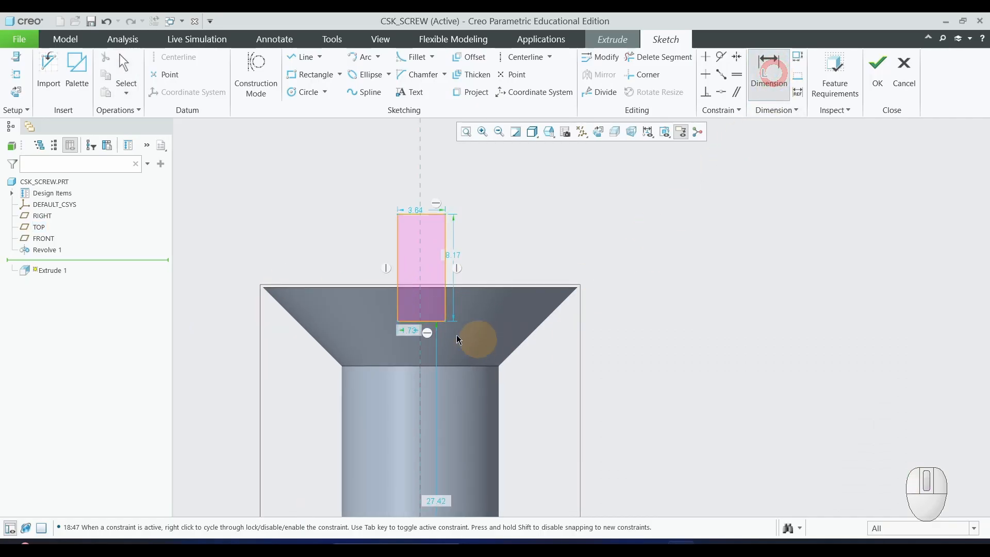
{"action": "left_click", "coordinate": [429, 322]}
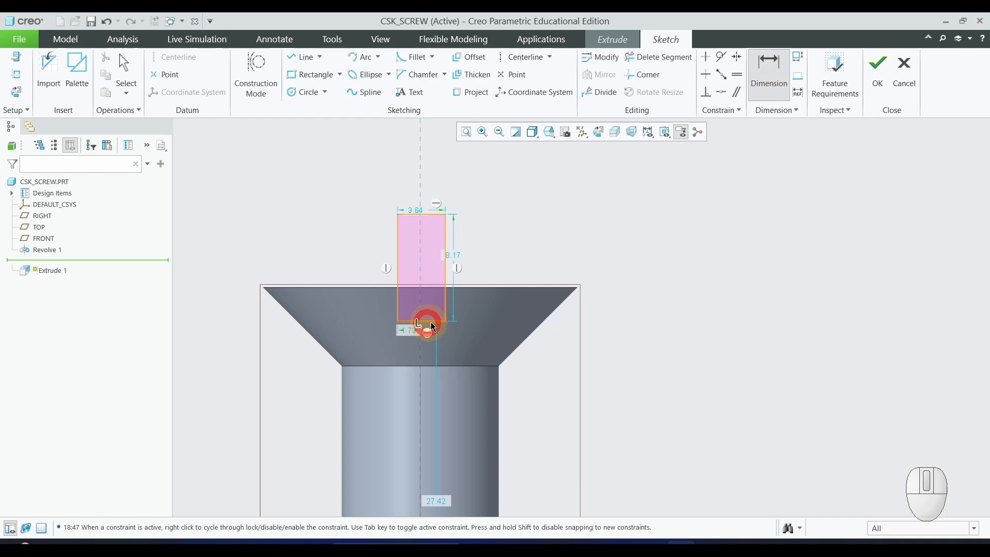
{"action": "left_click", "coordinate": [528, 286]}
{"action": "middle_click", "coordinate": [735, 322]}
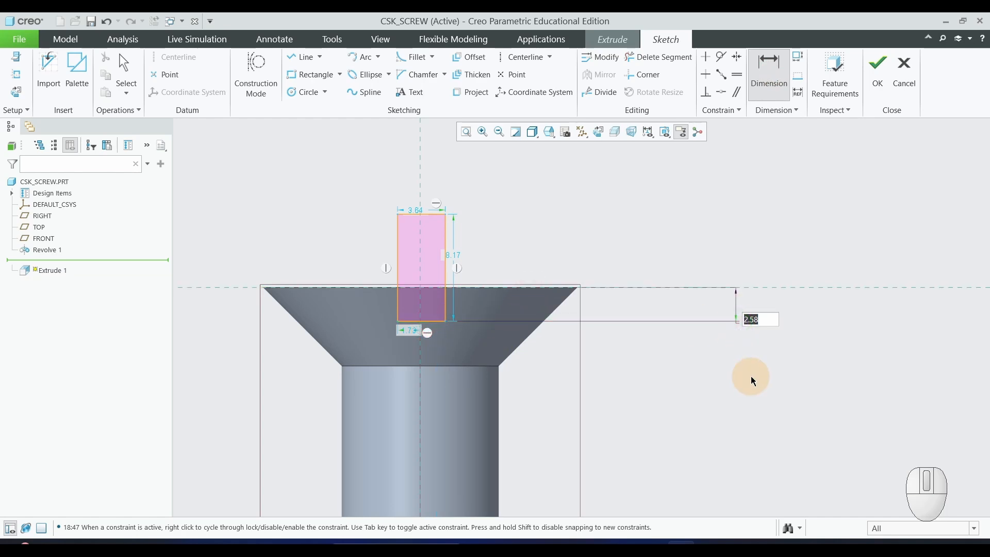
{"action": "type", "text": "3"}
{"action": "key", "text": "Return"}
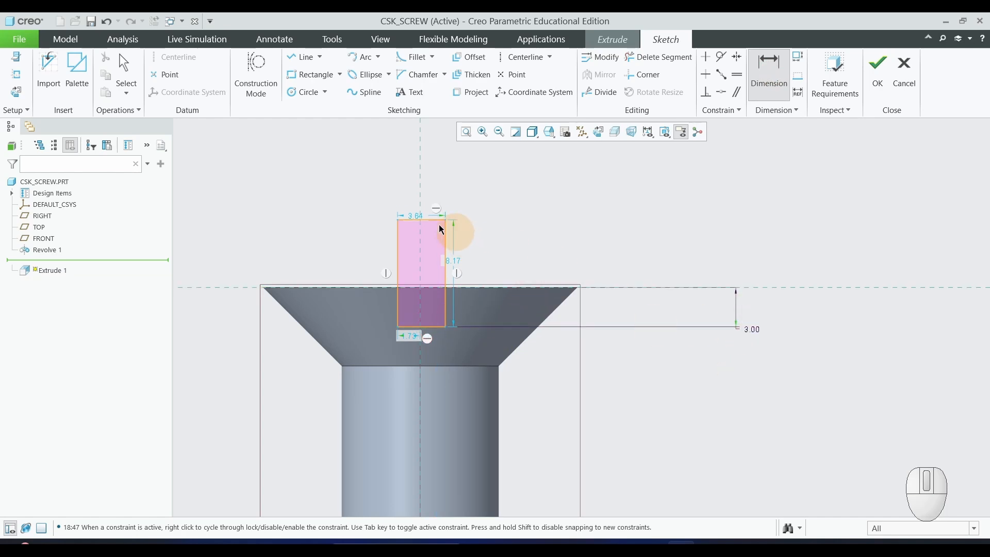
Set the slot rectangle's width to 2 and its side offset from the vertical centerline to 1.
{"action": "double_click", "coordinate": [416, 217]}
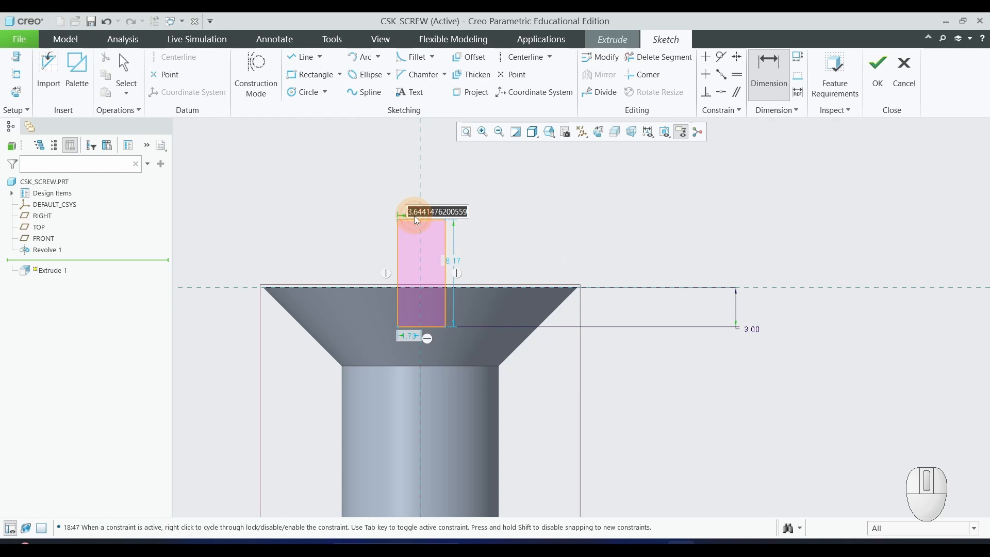
{"action": "type", "text": "2"}
{"action": "key", "text": "Return"}
{"action": "double_click", "coordinate": [410, 334]}
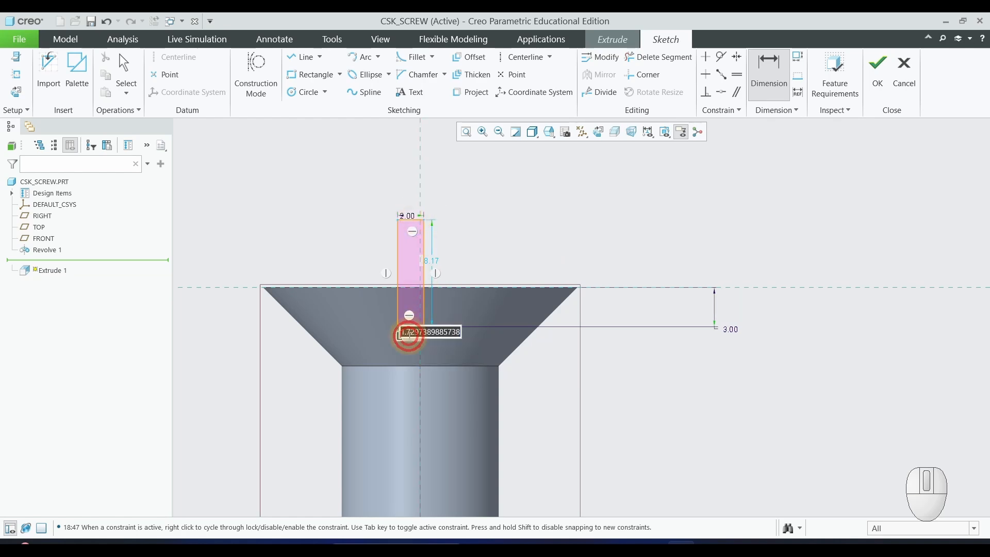
{"action": "type", "text": "1"}
{"action": "key", "text": "Return"}
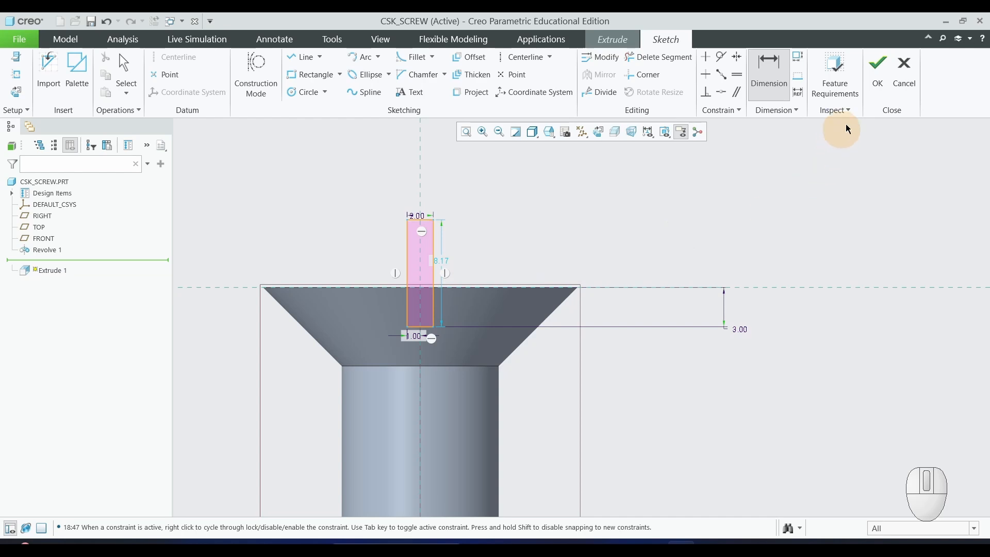
Finish the slot sketch and extrude it symmetrically to a depth of about 37.10, past both sides of the head.
{"action": "left_click", "coordinate": [876, 77]}
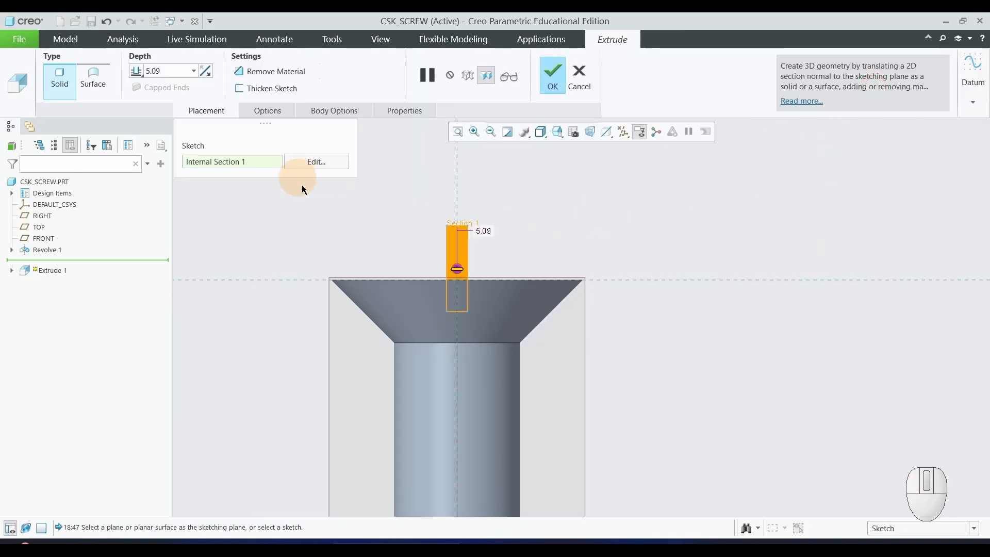
{"action": "middle_click_drag", "start_coordinate": [524, 203], "coordinate": [466, 270]}
{"action": "scroll", "coordinate": [466, 270], "scroll_direction": "up", "scroll_amount": 3}
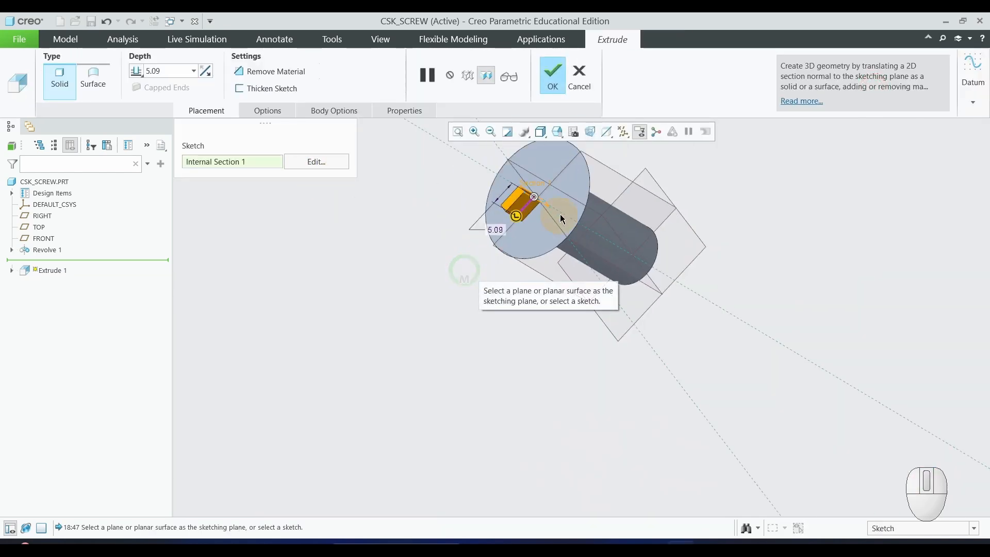
{"action": "scroll", "coordinate": [575, 199], "scroll_direction": "down", "scroll_amount": 2}
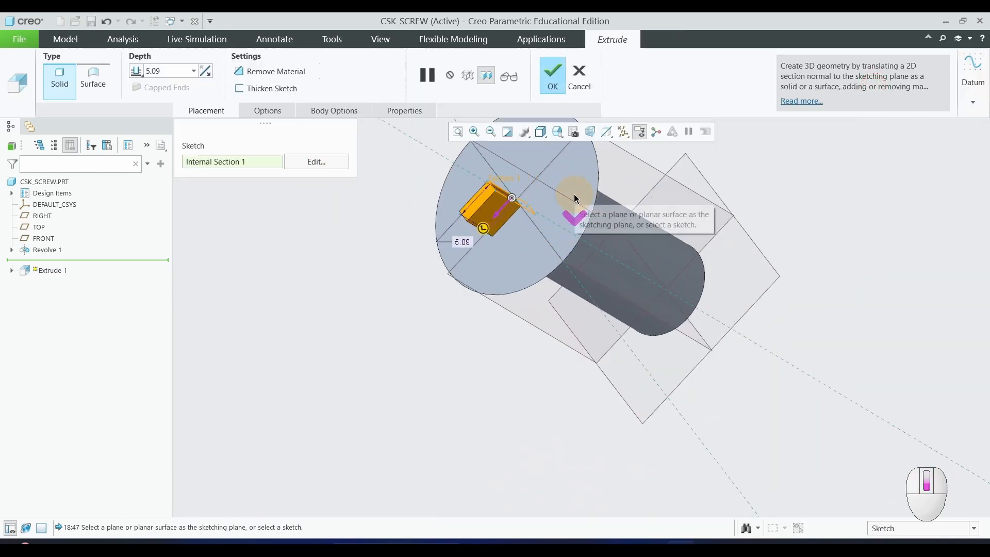
{"action": "left_click", "coordinate": [142, 76]}
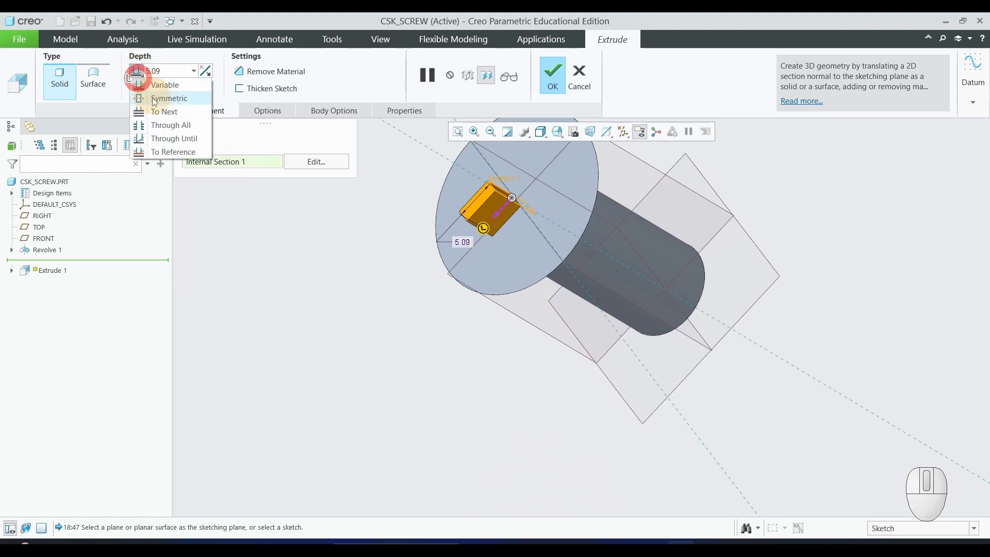
{"action": "left_click", "coordinate": [155, 98]}
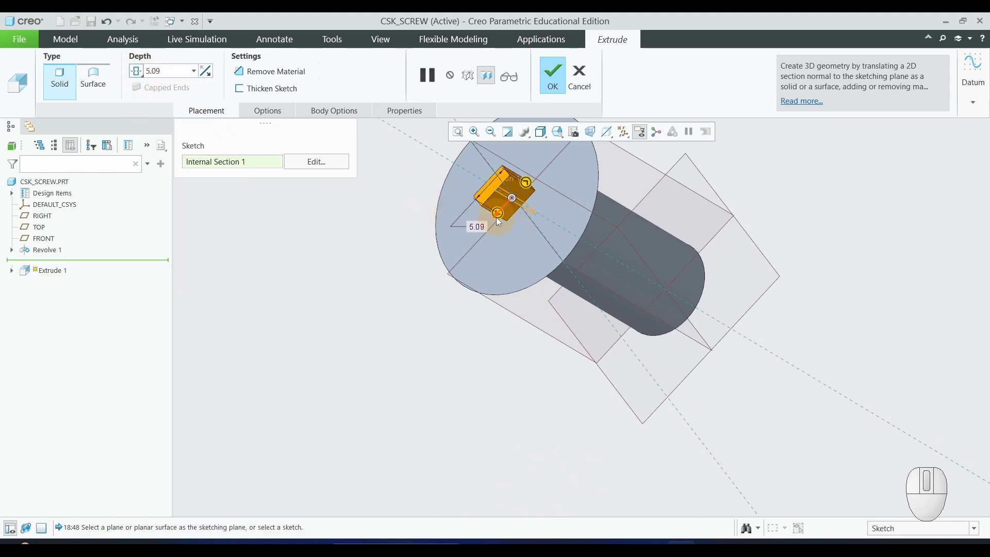
{"action": "left_click_drag", "start_coordinate": [496, 218], "coordinate": [464, 252]}
{"action": "left_click_drag", "start_coordinate": [498, 214], "coordinate": [390, 294]}
Make the extrusion remove material and complete it as the slot through the screw head.
{"action": "left_click", "coordinate": [283, 71]}
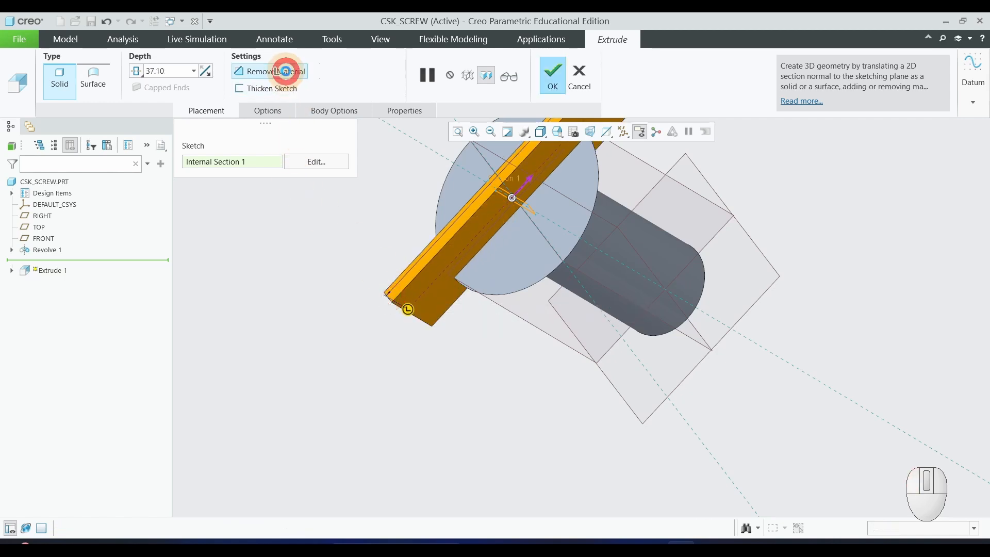
{"action": "scroll", "coordinate": [407, 380], "scroll_direction": "up", "scroll_amount": 2}
{"action": "middle_click_drag", "start_coordinate": [428, 378], "coordinate": [454, 370]}
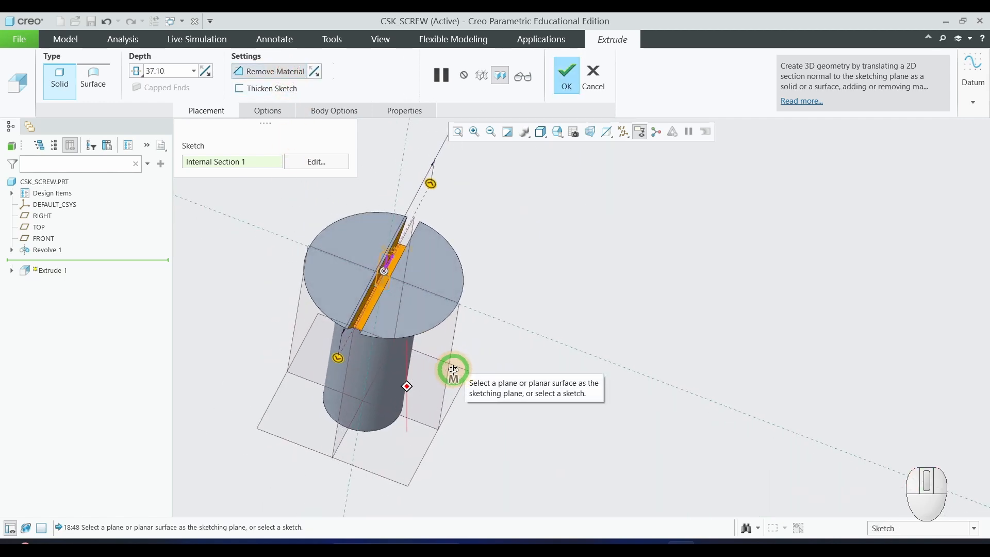
{"action": "left_click", "coordinate": [567, 78]}
{"action": "left_click", "coordinate": [629, 354]}
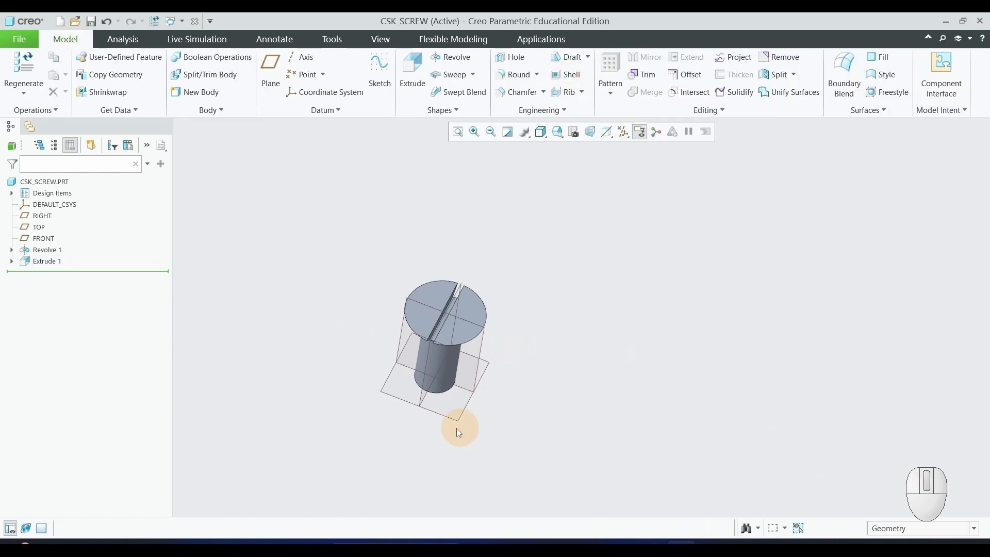
Following the PDF drawing, apply an edge chamfer to the circular edge at the free end of the screw shank.
{"action": "scroll", "coordinate": [474, 413], "scroll_direction": "down", "scroll_amount": 2}
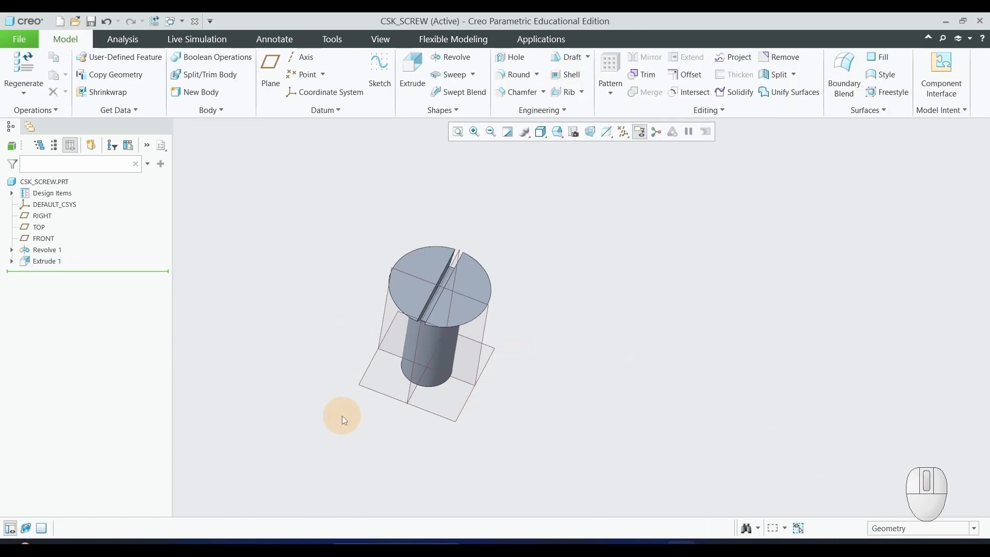
{"action": "key", "text": "alt+Tab"}
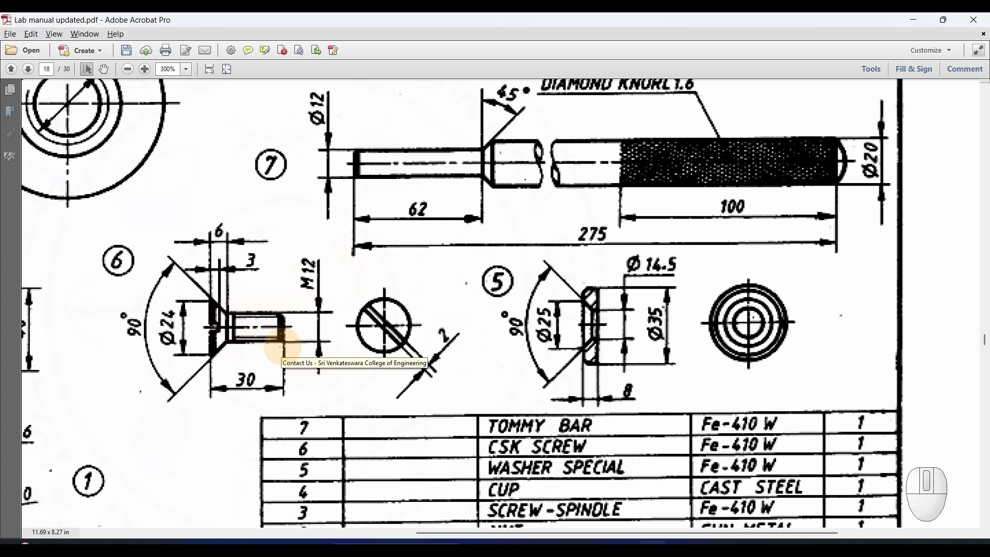
{"action": "key", "text": "alt+Tab"}
{"action": "scroll", "coordinate": [294, 335], "scroll_direction": "up", "scroll_amount": 2}
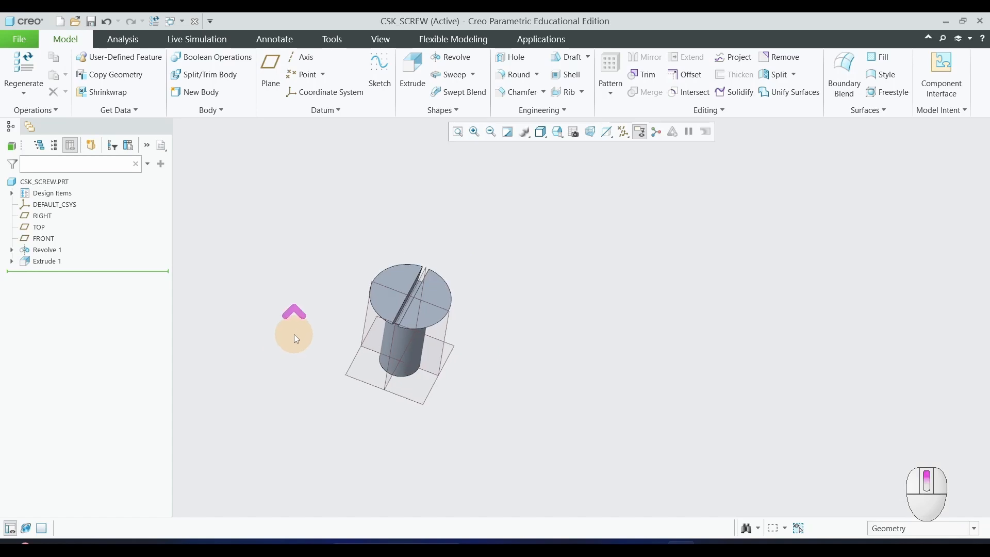
{"action": "scroll", "coordinate": [314, 400], "scroll_direction": "down", "scroll_amount": 2}
{"action": "middle_click_drag", "start_coordinate": [315, 405], "coordinate": [310, 397]}
{"action": "scroll", "coordinate": [269, 451], "scroll_direction": "up", "scroll_amount": 3}
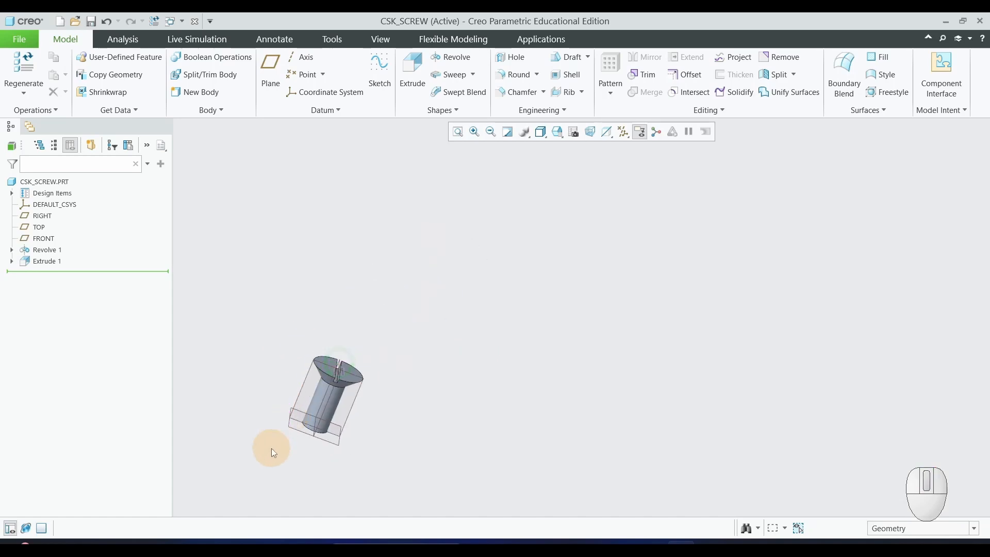
{"action": "scroll", "coordinate": [289, 378], "scroll_direction": "down", "scroll_amount": 4}
{"action": "left_click", "coordinate": [513, 94]}
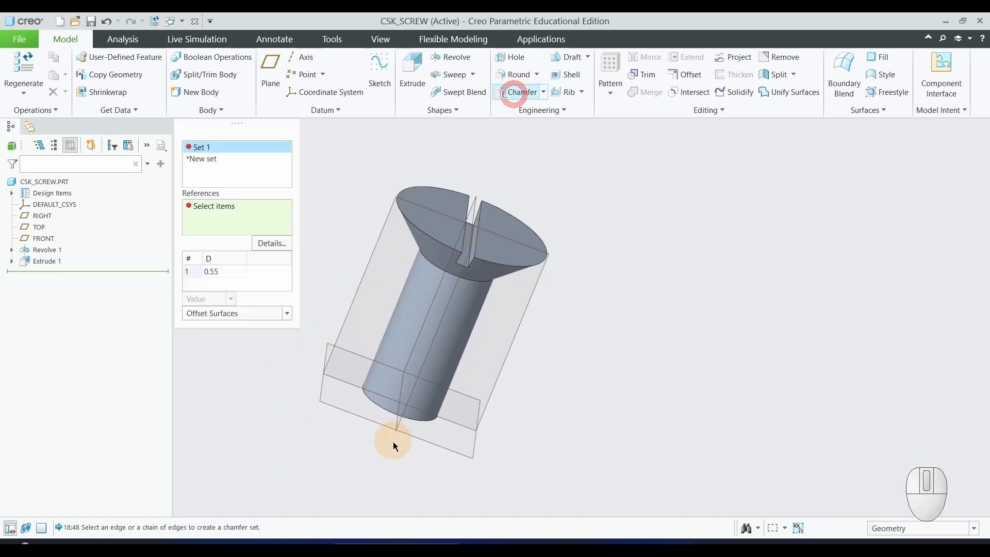
{"action": "scroll", "coordinate": [394, 407], "scroll_direction": "down", "scroll_amount": 3}
{"action": "left_click", "coordinate": [381, 376]}
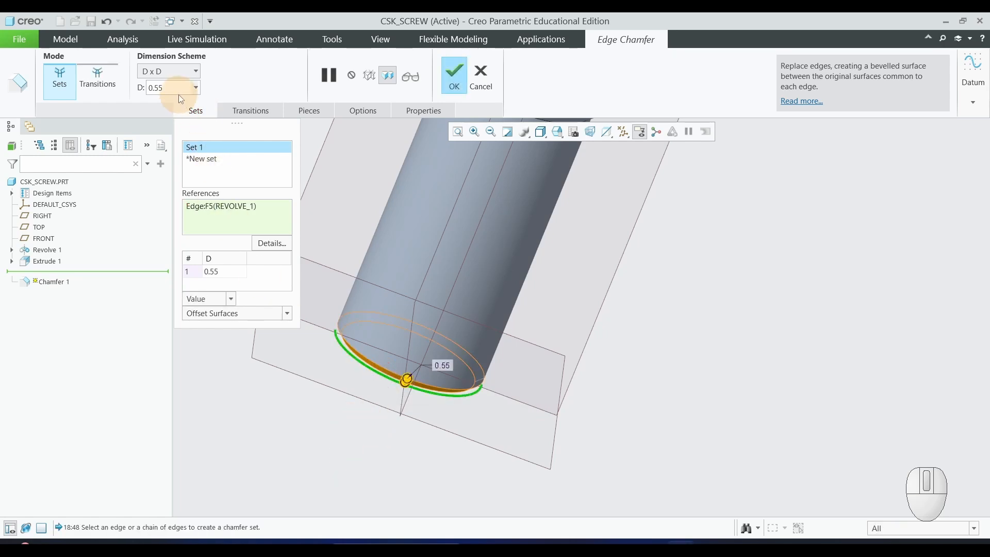
Set the shank-end chamfer's D value to 1 and complete the chamfer.
{"action": "type", "text": "1"}
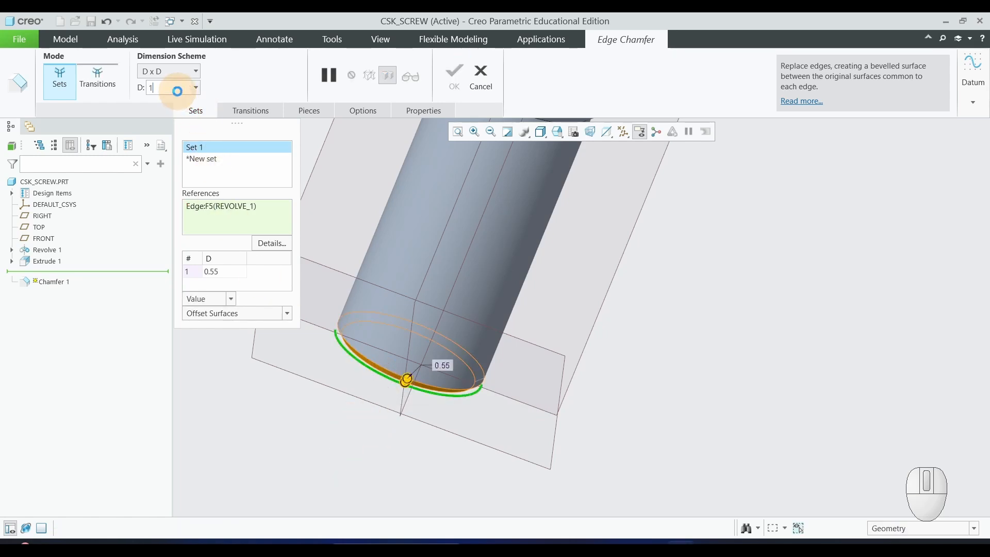
{"action": "key", "text": "Return"}
{"action": "middle_click_drag", "start_coordinate": [323, 439], "coordinate": [226, 451]}
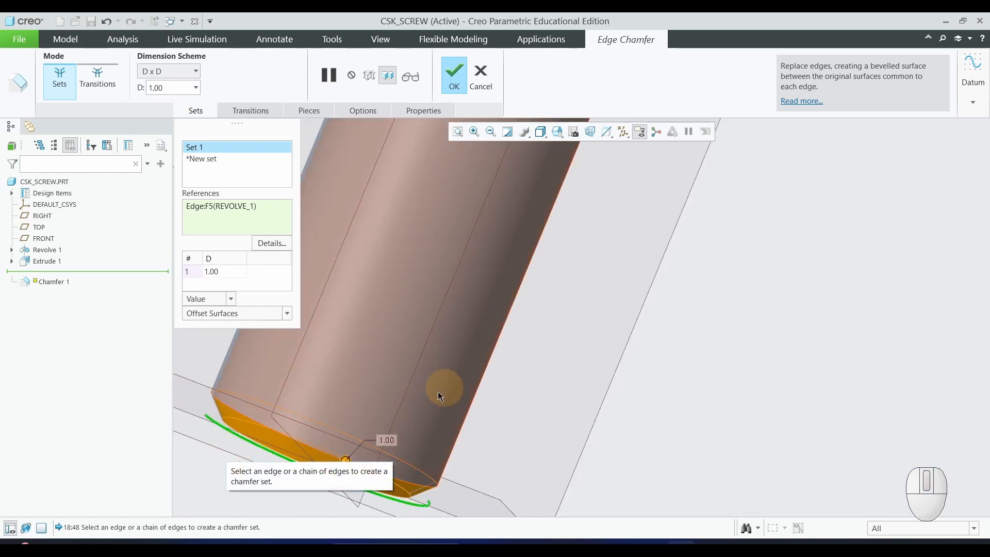
{"action": "left_click", "coordinate": [453, 84]}
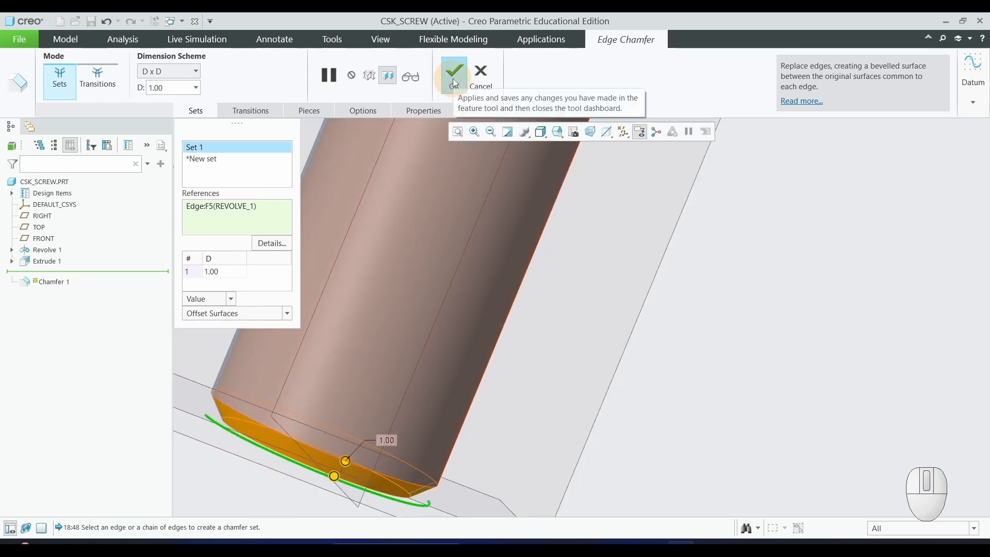
{"action": "left_click", "coordinate": [453, 78]}
{"action": "left_click", "coordinate": [768, 365]}
Start a helical sweep and sketch its helix profile on the TOP plane, with RIGHT as the orientation reference, in 2D orientation.
{"action": "scroll", "coordinate": [769, 365], "scroll_direction": "down", "scroll_amount": 5}
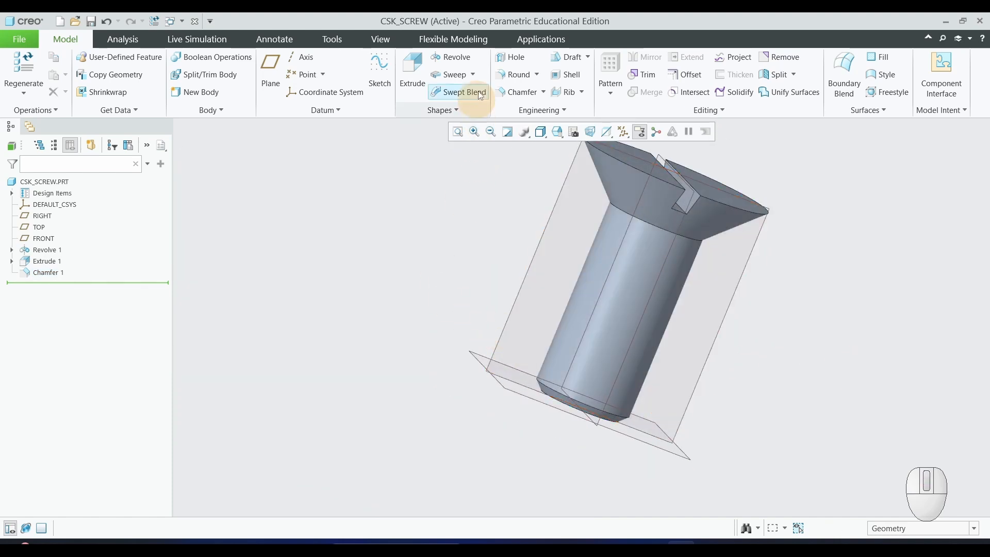
{"action": "left_click", "coordinate": [473, 77]}
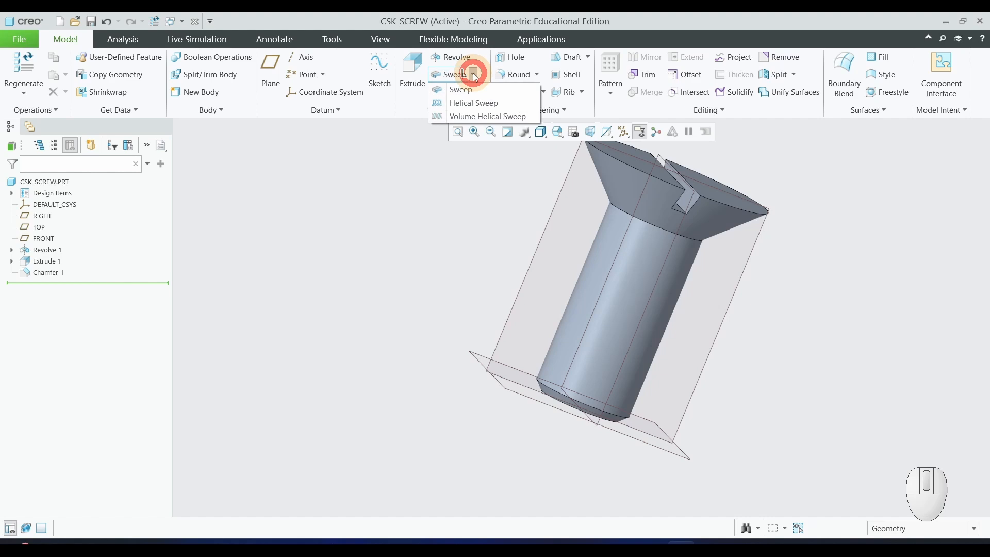
{"action": "left_click", "coordinate": [469, 102]}
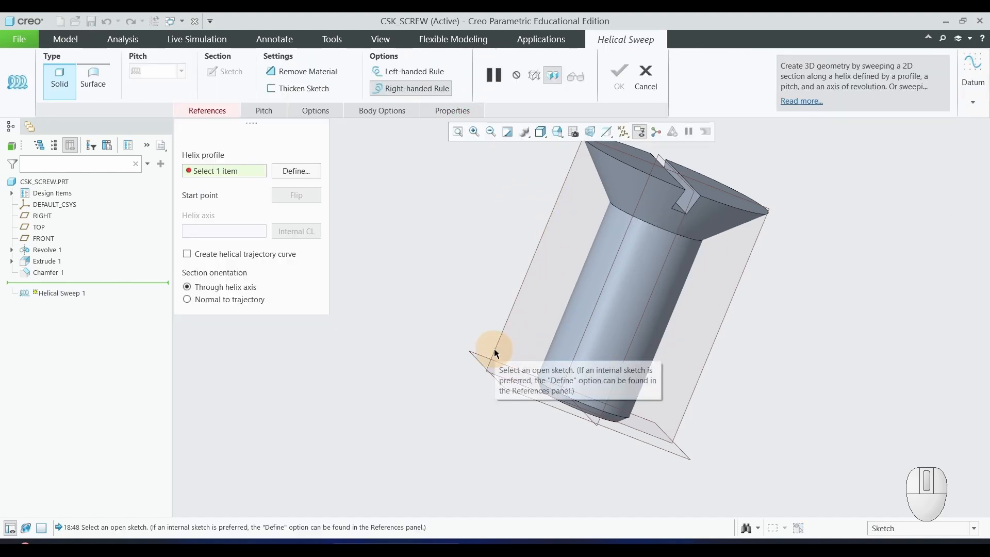
{"action": "left_click", "coordinate": [307, 173]}
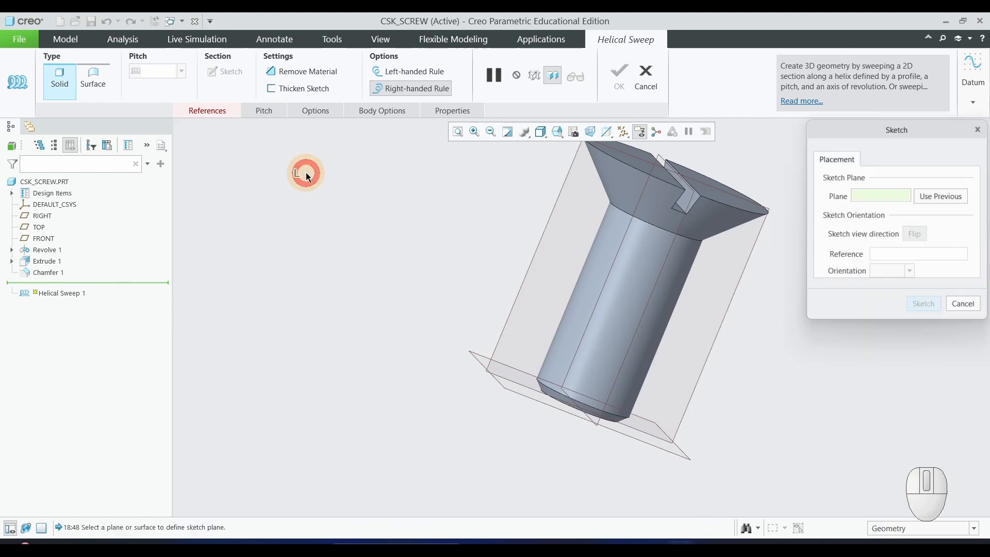
{"action": "left_click", "coordinate": [545, 232]}
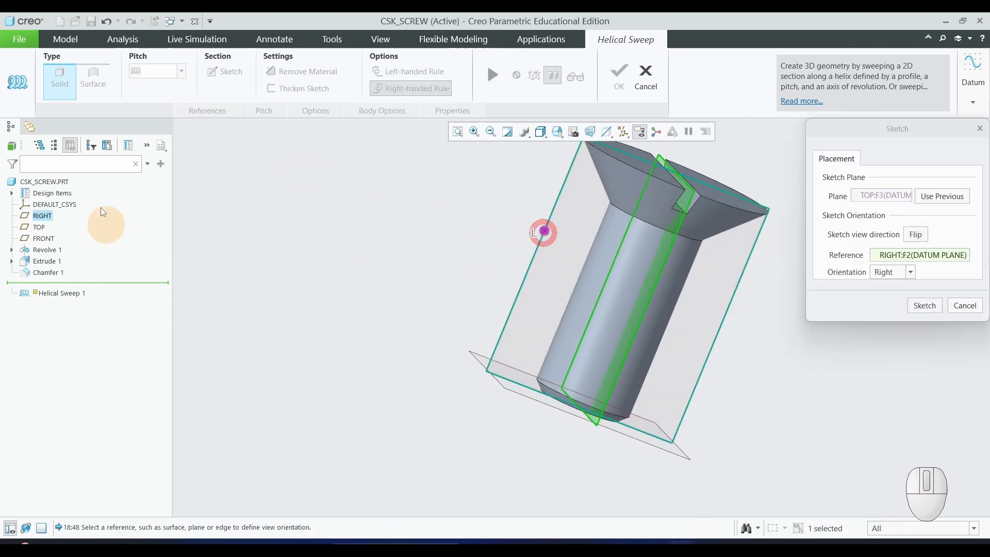
{"action": "left_click", "coordinate": [925, 306]}
{"action": "left_click", "coordinate": [18, 88]}
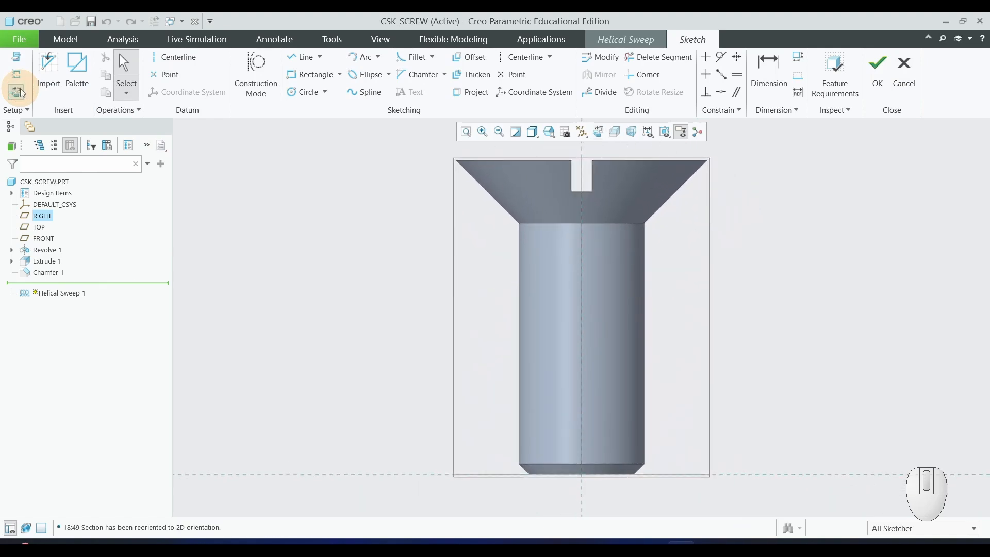
Check the threaded portion of the CSK screw in the PDF drawing and place a vertical centerline on the screw's axis.
{"action": "key", "text": "alt+Tab"}
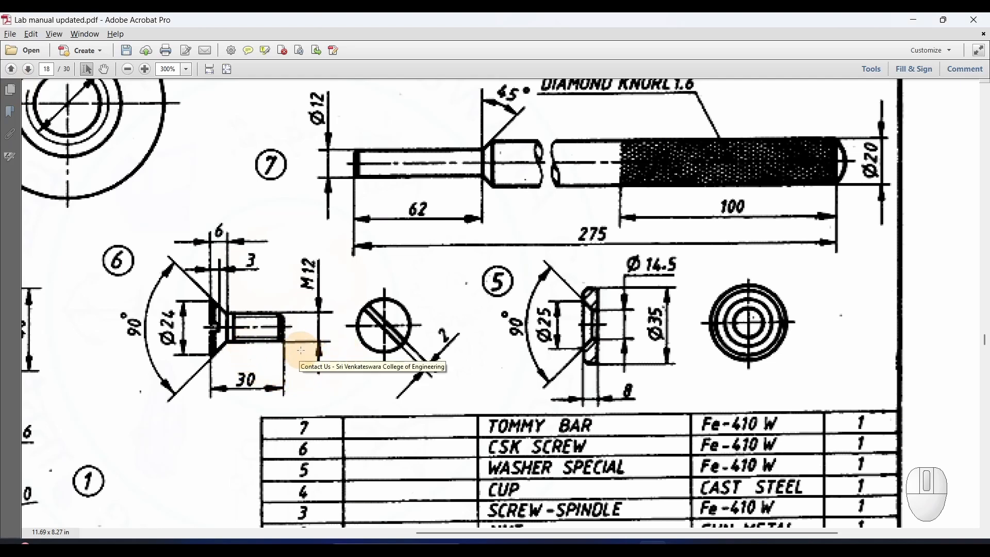
{"action": "scroll", "coordinate": [221, 337], "scroll_direction": "up", "scroll_amount": 2, "text": "ctrl"}
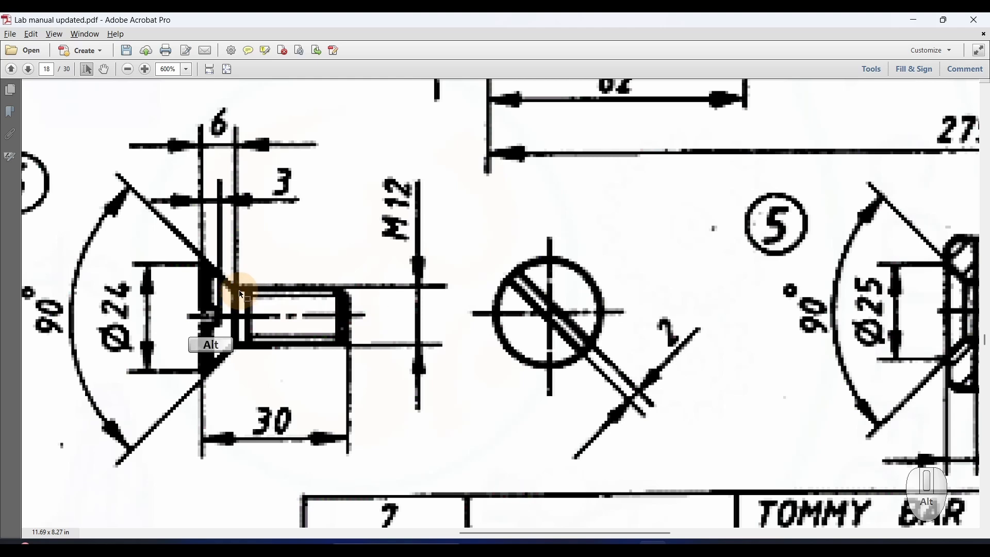
{"action": "key", "text": "alt+Tab"}
{"action": "scroll", "coordinate": [365, 177], "scroll_direction": "up", "scroll_amount": 2}
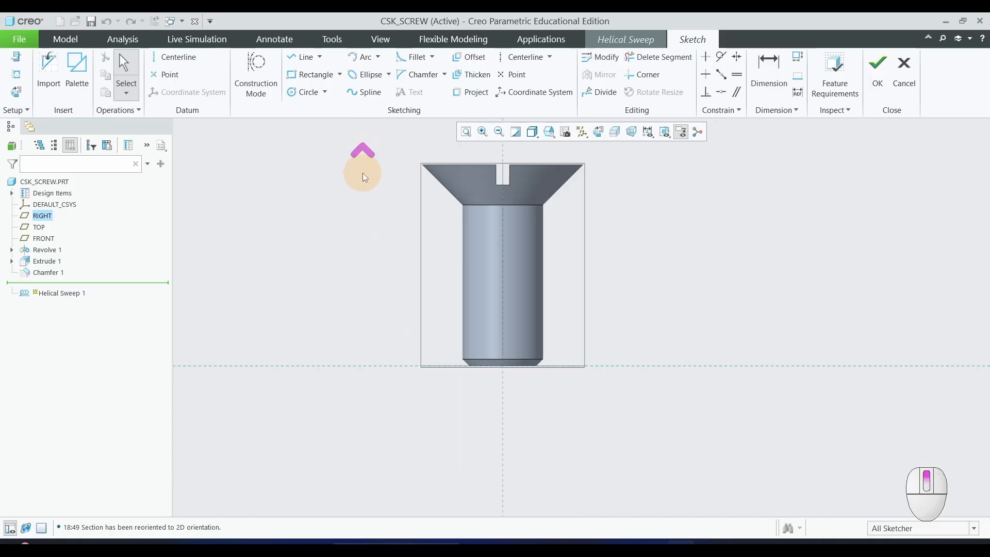
{"action": "left_click", "coordinate": [178, 57]}
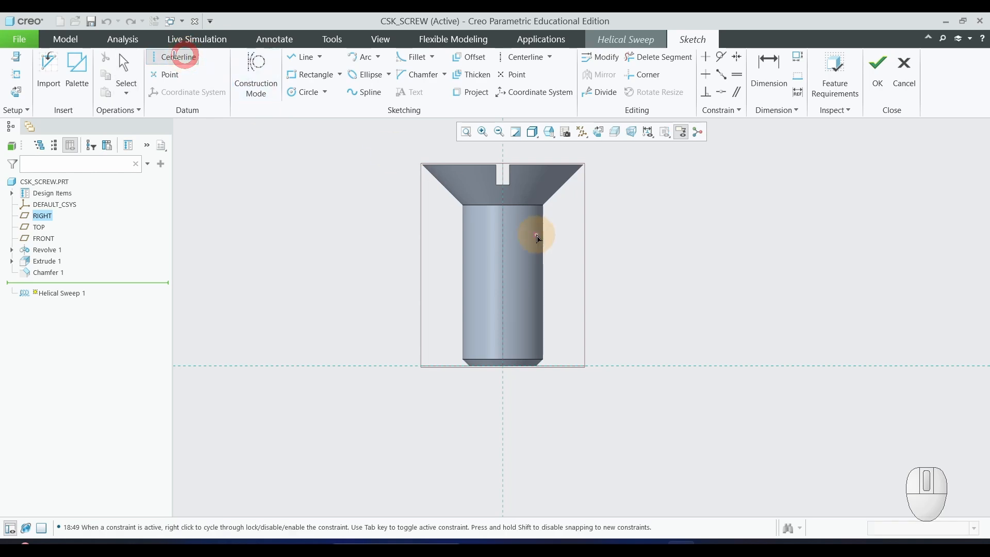
{"action": "left_click", "coordinate": [503, 217]}
{"action": "left_click", "coordinate": [503, 286]}
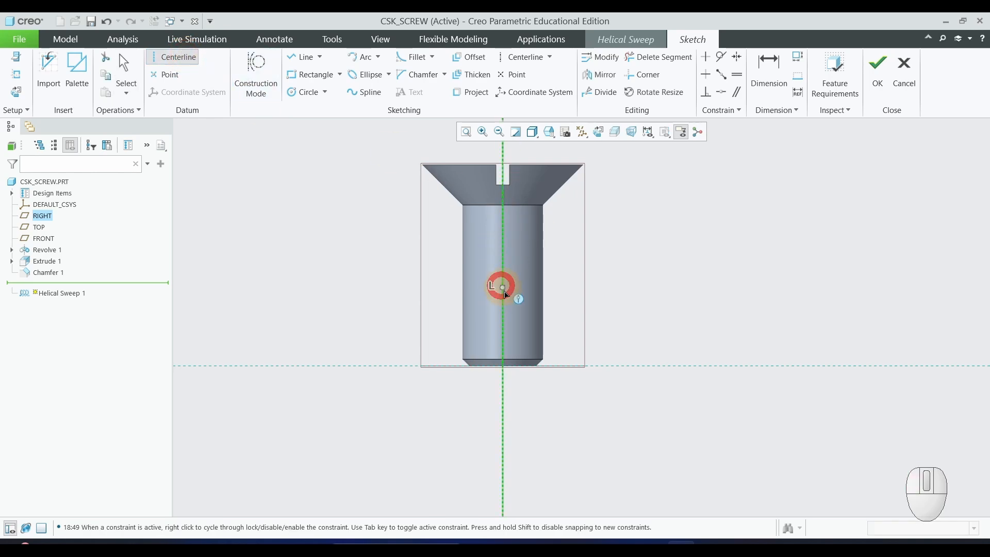
{"action": "middle_click", "coordinate": [710, 366]}
Add the shank's right-hand side edge as a sketch reference.
{"action": "scroll", "coordinate": [567, 287], "scroll_direction": "down", "scroll_amount": 1}
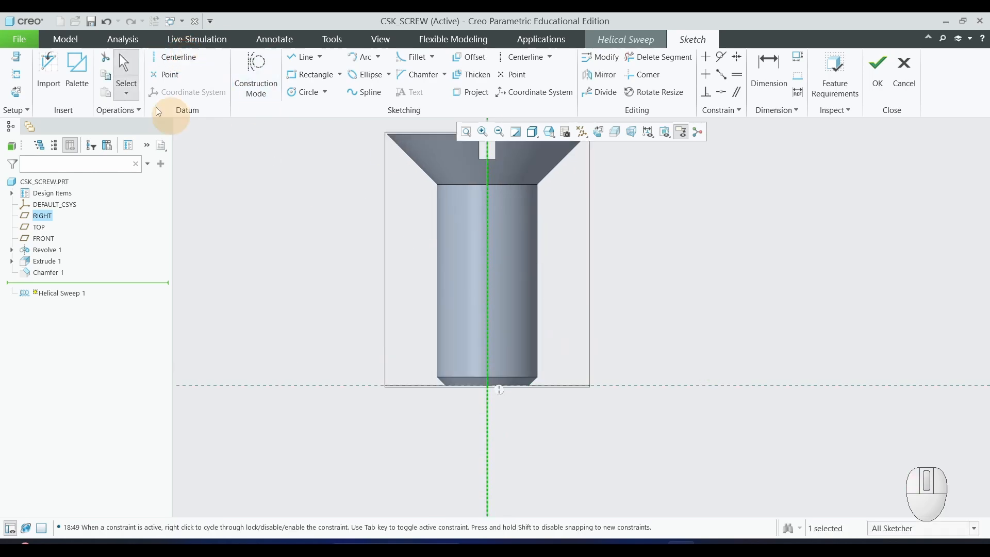
{"action": "left_click", "coordinate": [17, 92]}
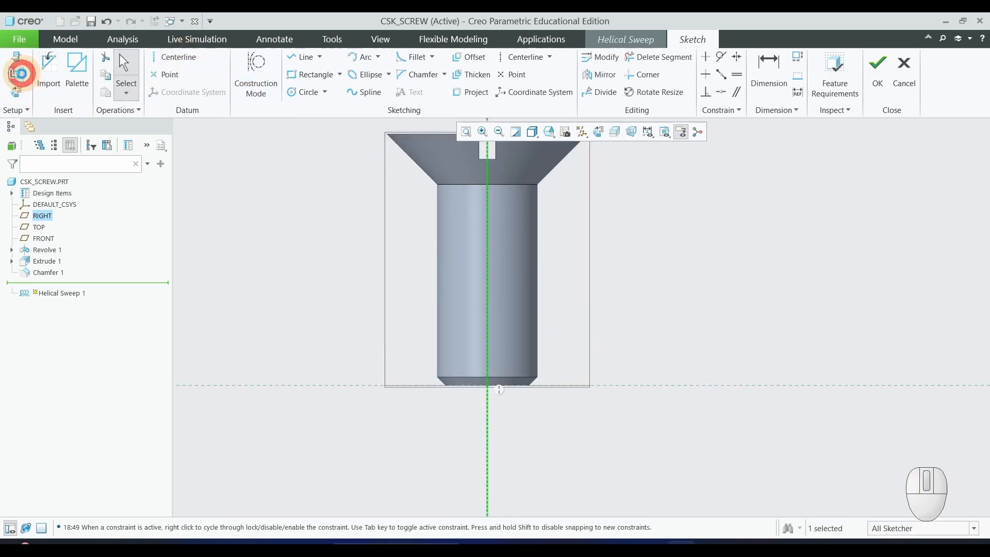
{"action": "left_click", "coordinate": [539, 291]}
{"action": "left_click", "coordinate": [967, 212]}
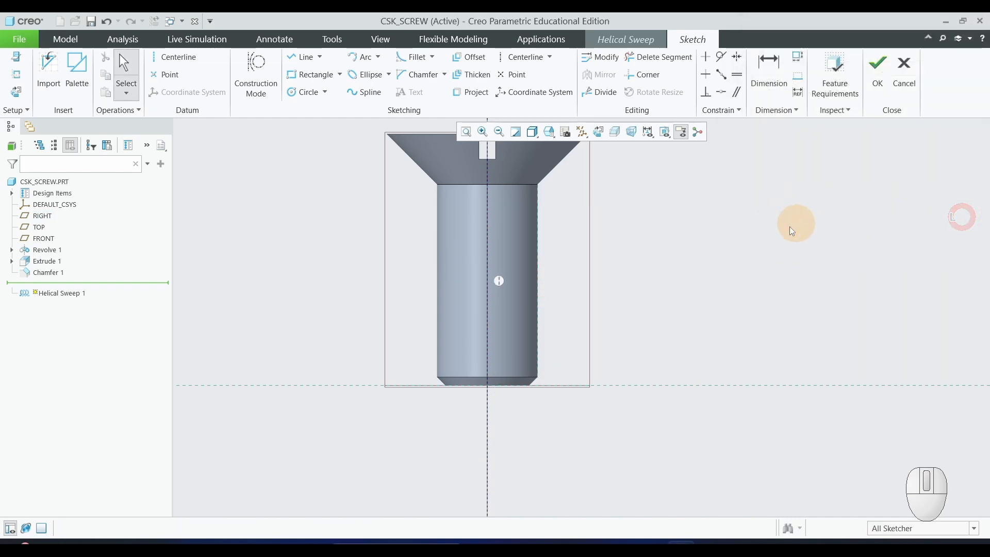
Draw a vertical line about 17.45 long up the shank's right-hand side, starting at the horizontal reference at the shank end.
{"action": "left_click", "coordinate": [303, 57]}
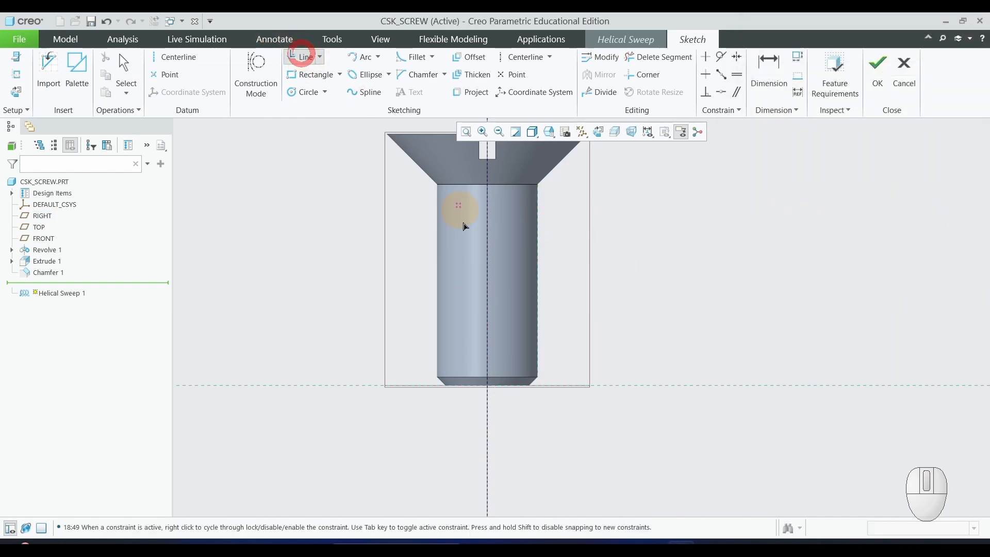
{"action": "scroll", "coordinate": [537, 392], "scroll_direction": "up", "scroll_amount": 3}
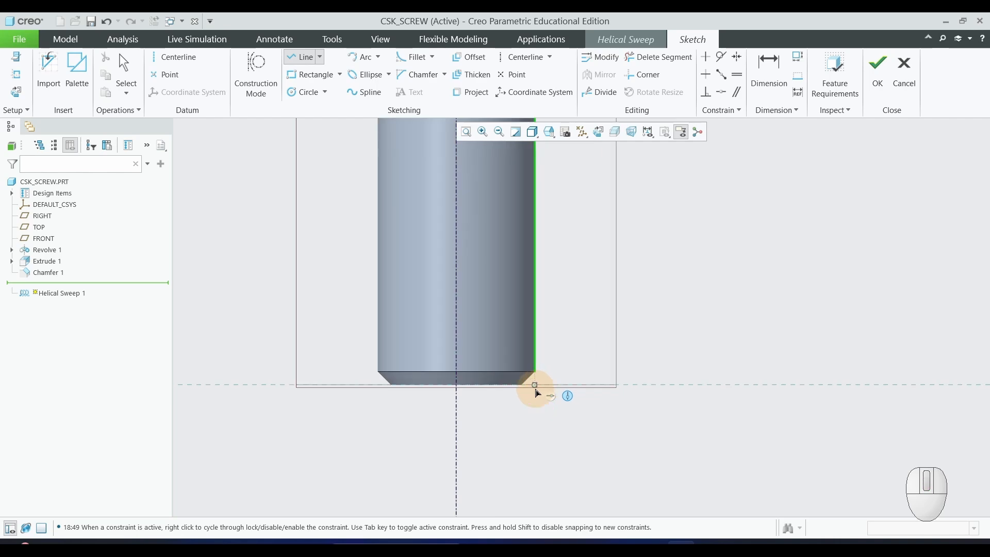
{"action": "left_click", "coordinate": [536, 388]}
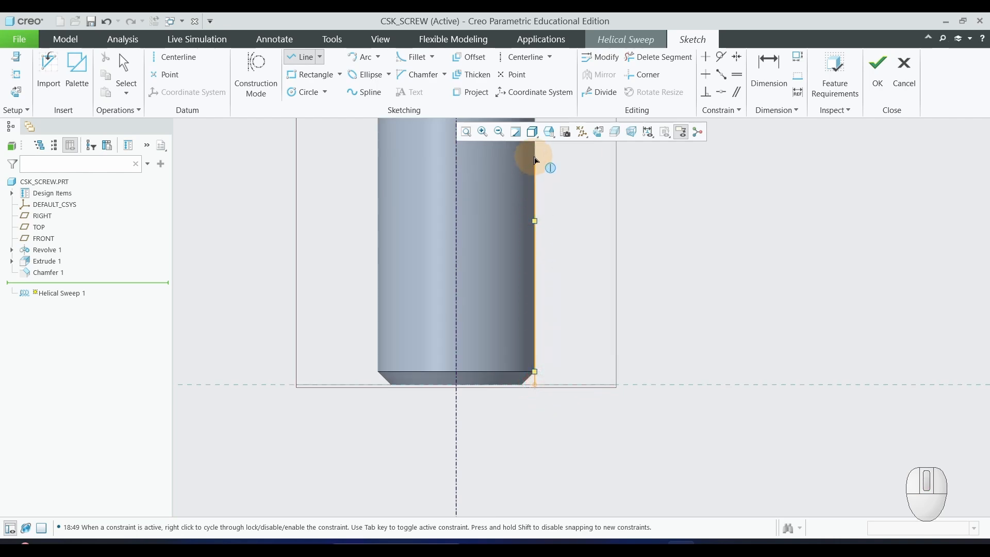
{"action": "left_click", "coordinate": [535, 159]}
{"action": "middle_click", "coordinate": [707, 208]}
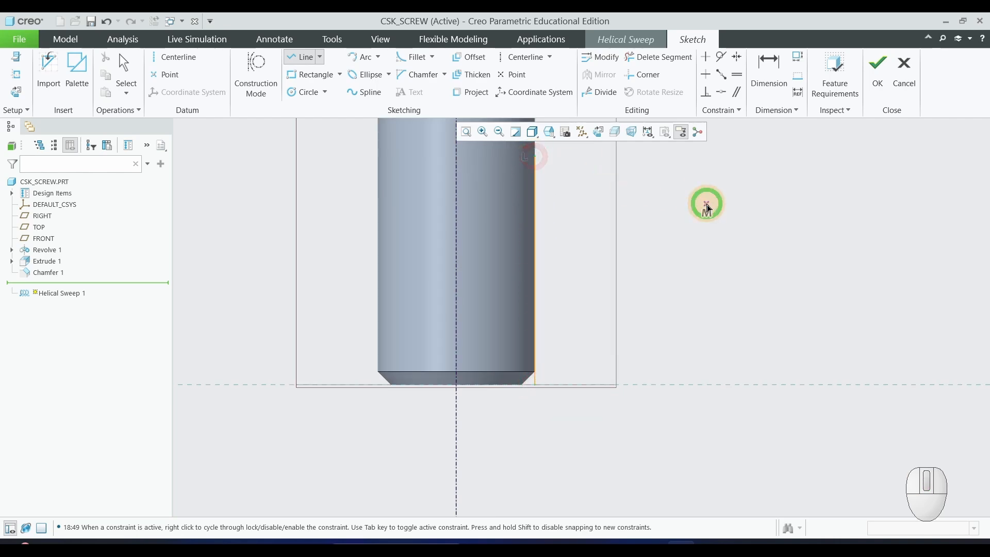
{"action": "middle_click", "coordinate": [708, 208]}
{"action": "scroll", "coordinate": [702, 206], "scroll_direction": "down", "scroll_amount": 3}
{"action": "scroll", "coordinate": [652, 196], "scroll_direction": "down", "scroll_amount": 1}
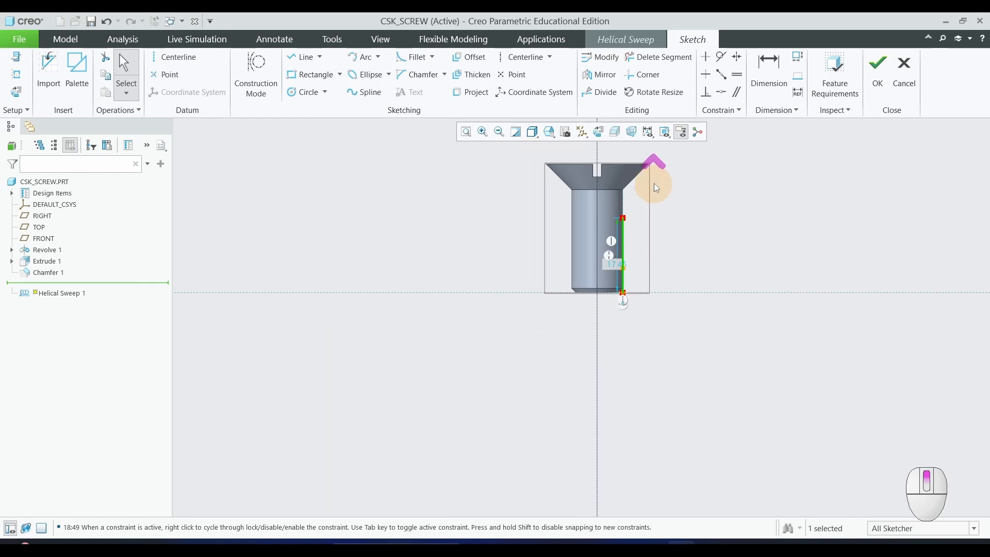
Dimension the profile line's upper endpoint at 2 below the underside of the screw head.
{"action": "scroll", "coordinate": [656, 189], "scroll_direction": "up", "scroll_amount": 4}
{"action": "left_click", "coordinate": [769, 73]}
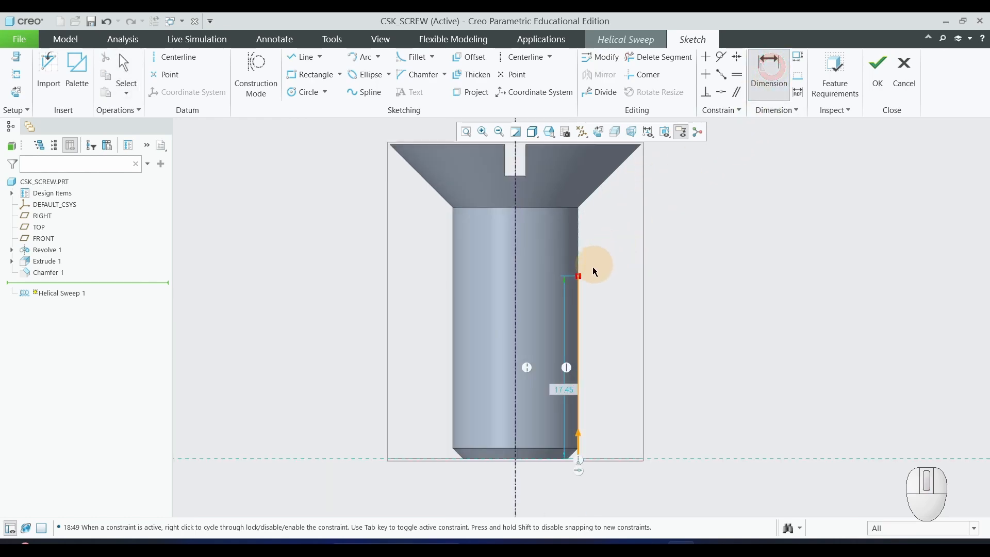
{"action": "left_click", "coordinate": [579, 275]}
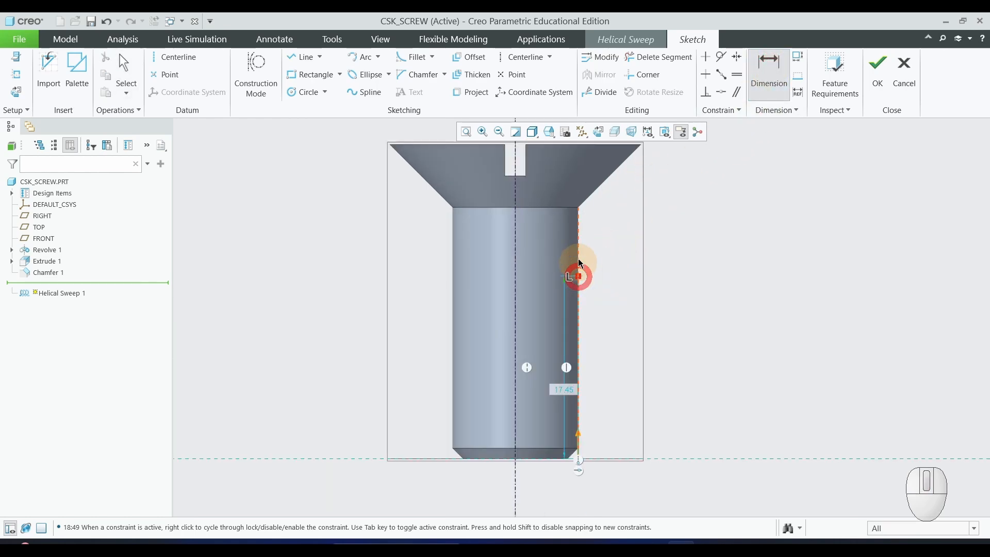
{"action": "left_click", "coordinate": [570, 208]}
{"action": "middle_click", "coordinate": [635, 227]}
{"action": "type", "text": "2"}
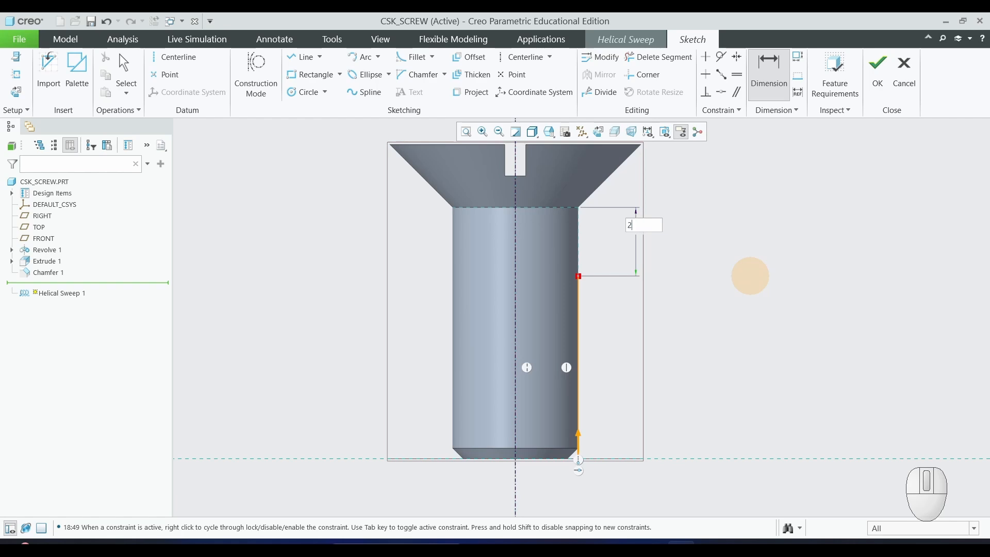
{"action": "key", "text": "Return"}
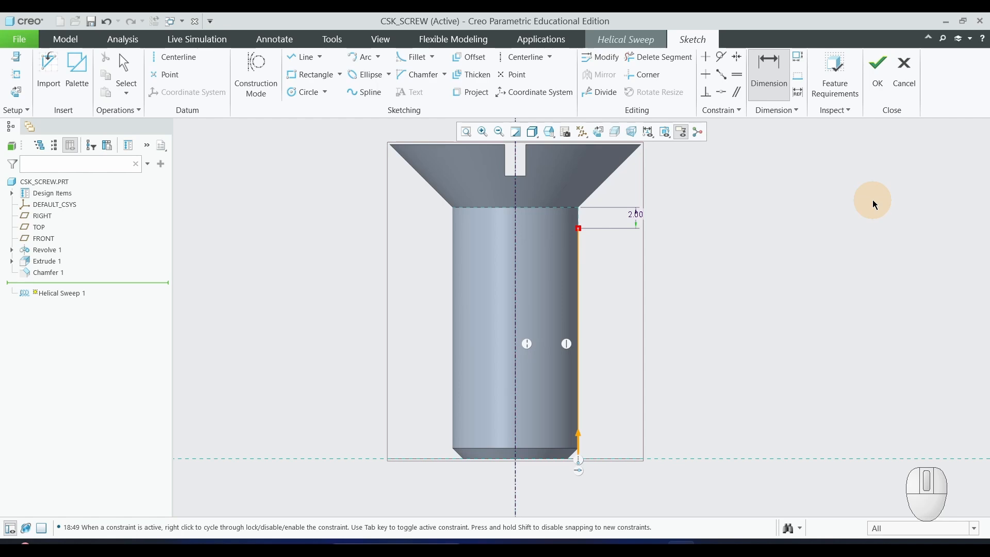
Check the screw's thread in the PDF drawing, accept the helix profile sketch and set the helical sweep pitch to 1.00.
{"action": "key", "text": "alt+Tab"}
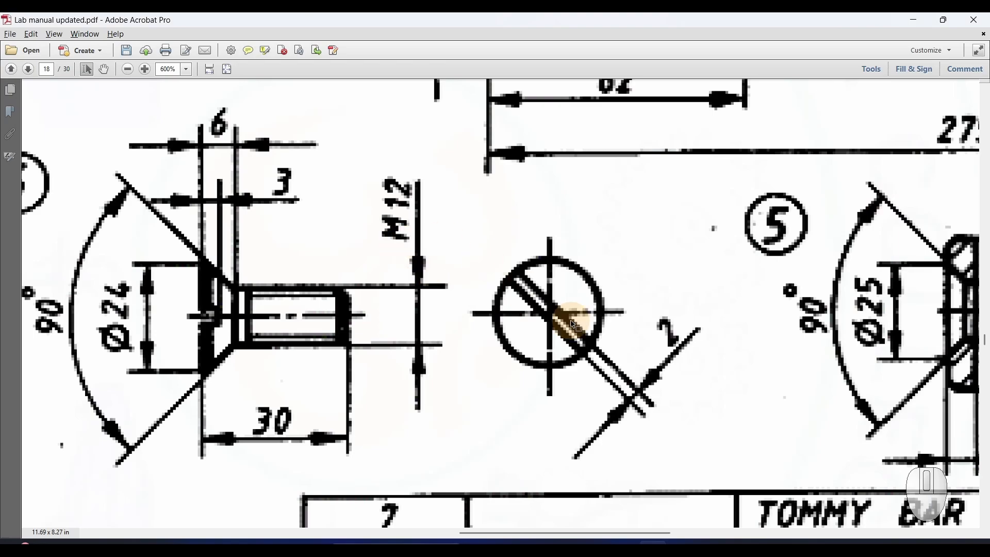
{"action": "key", "text": "alt+Tab"}
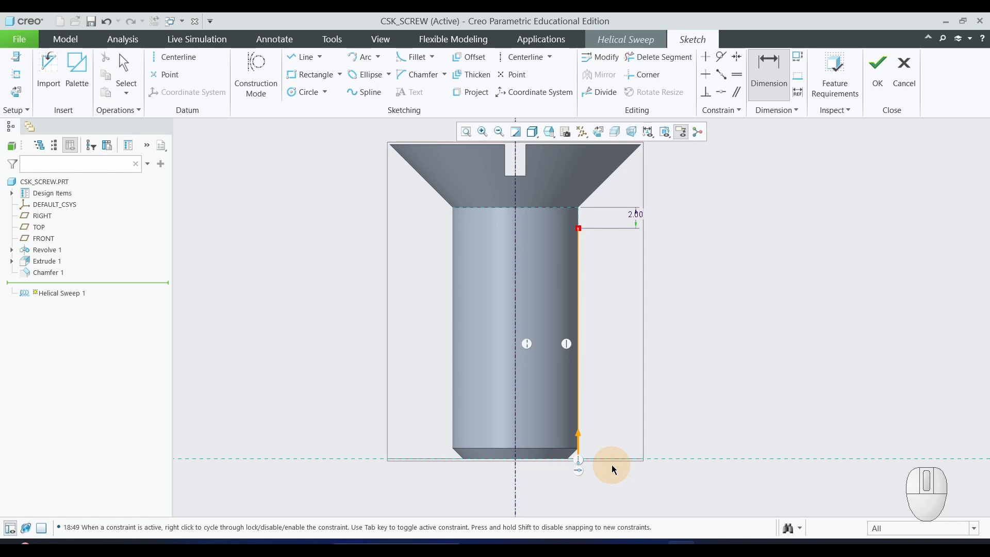
{"action": "left_click", "coordinate": [878, 67]}
{"action": "double_click", "coordinate": [168, 71]}
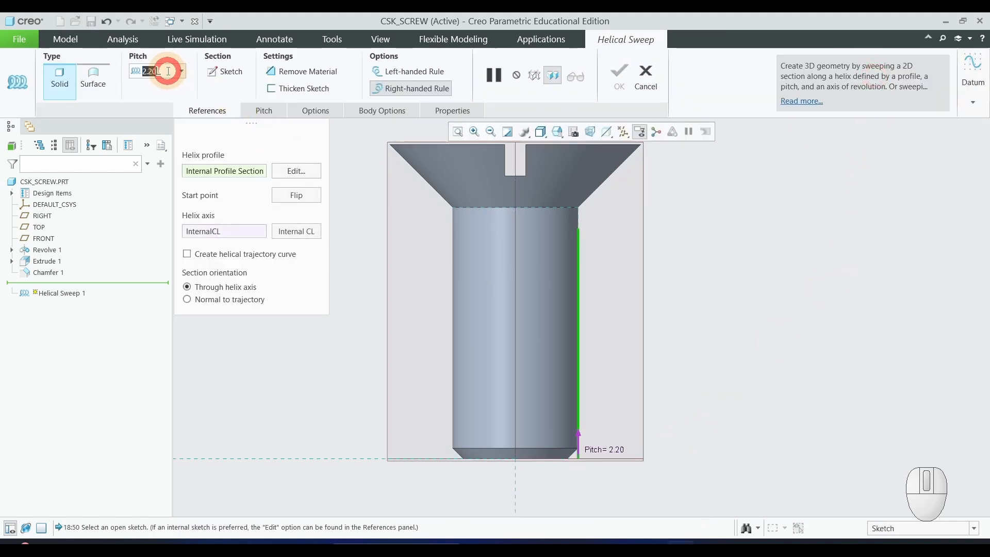
{"action": "type", "text": "1.00"}
{"action": "key", "text": "Return"}
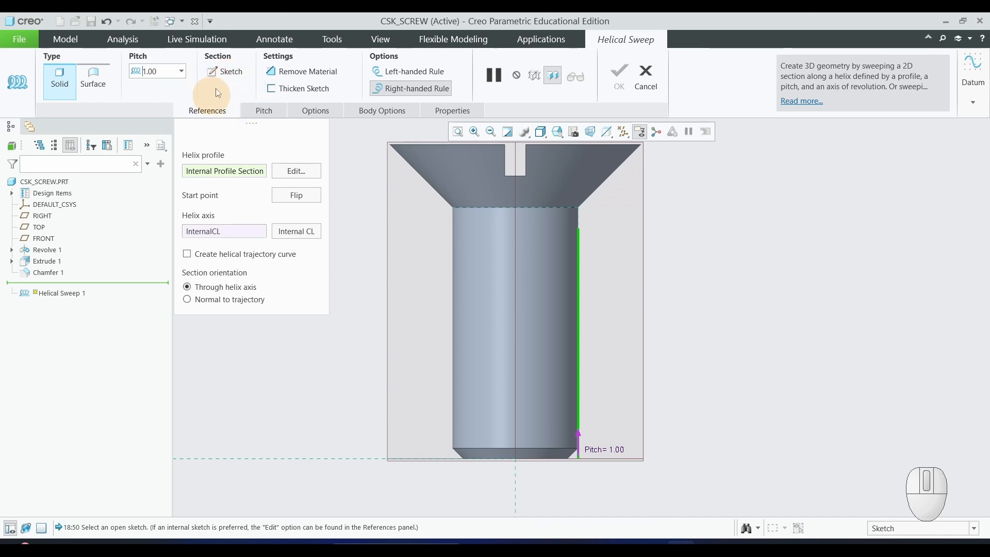
Sketch a small triangular thread section at the shank's free end, its vertical side on the shank-edge reference and its apex pointing inward.
{"action": "left_click", "coordinate": [221, 70]}
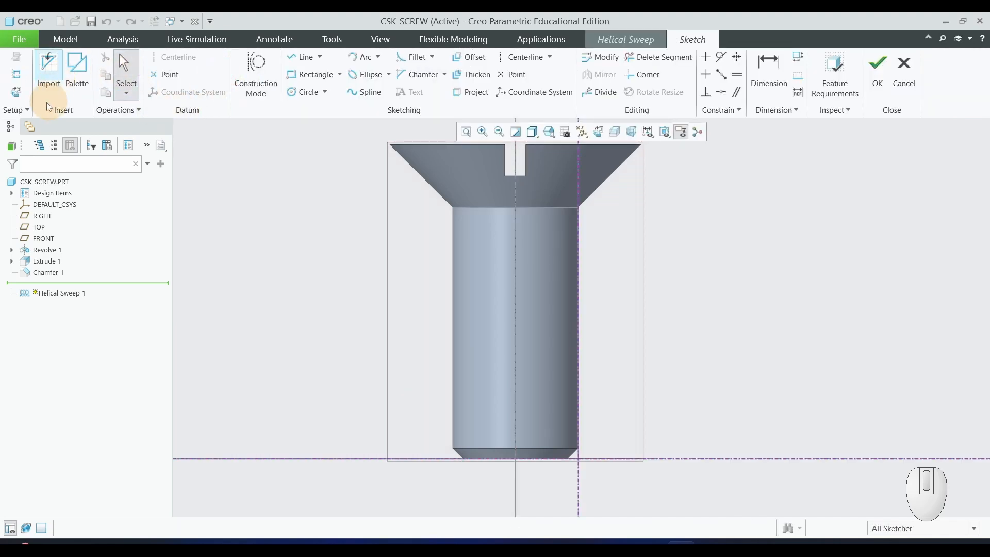
{"action": "left_click", "coordinate": [15, 92]}
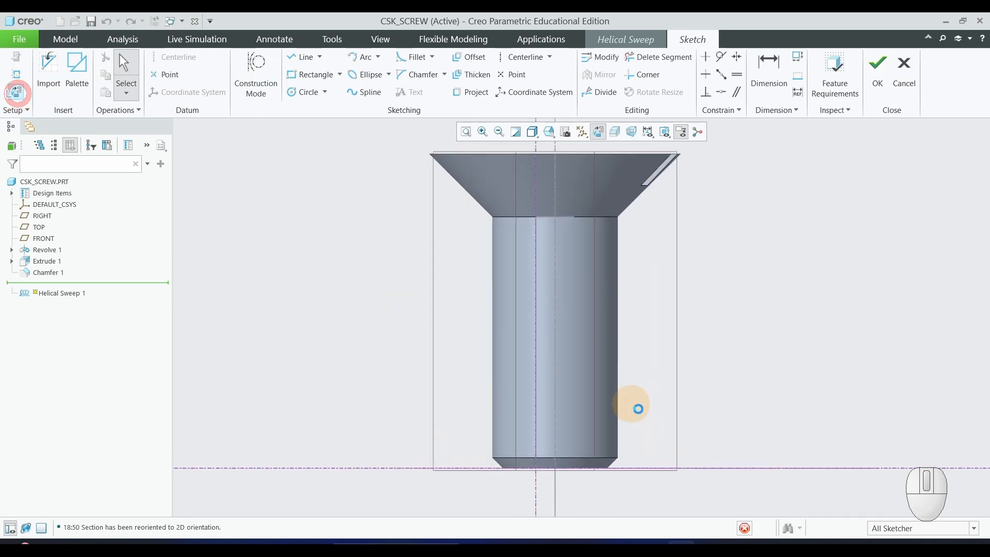
{"action": "scroll", "coordinate": [498, 462], "scroll_direction": "down", "scroll_amount": 3}
{"action": "scroll", "coordinate": [511, 415], "scroll_direction": "up", "scroll_amount": 8}
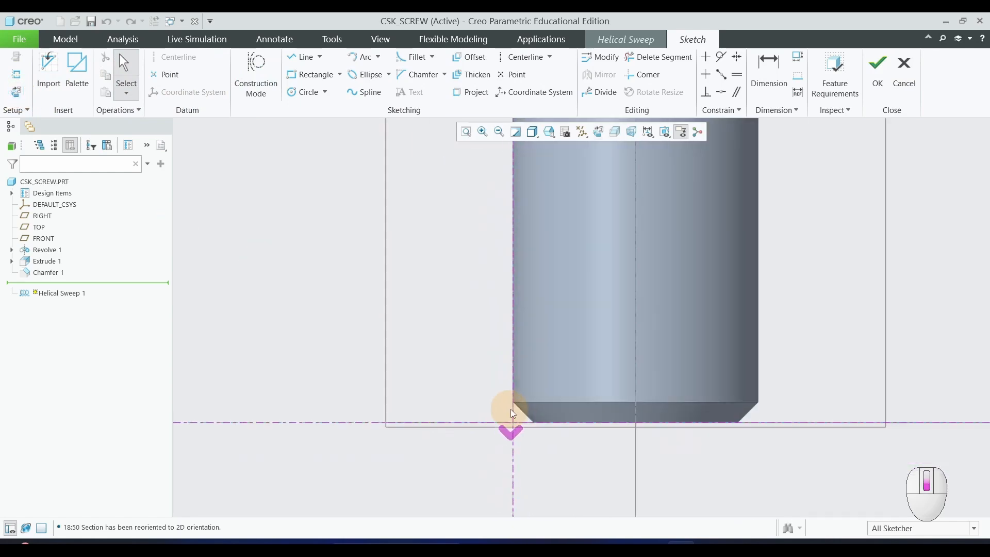
{"action": "scroll", "coordinate": [511, 415], "scroll_direction": "up", "scroll_amount": 5}
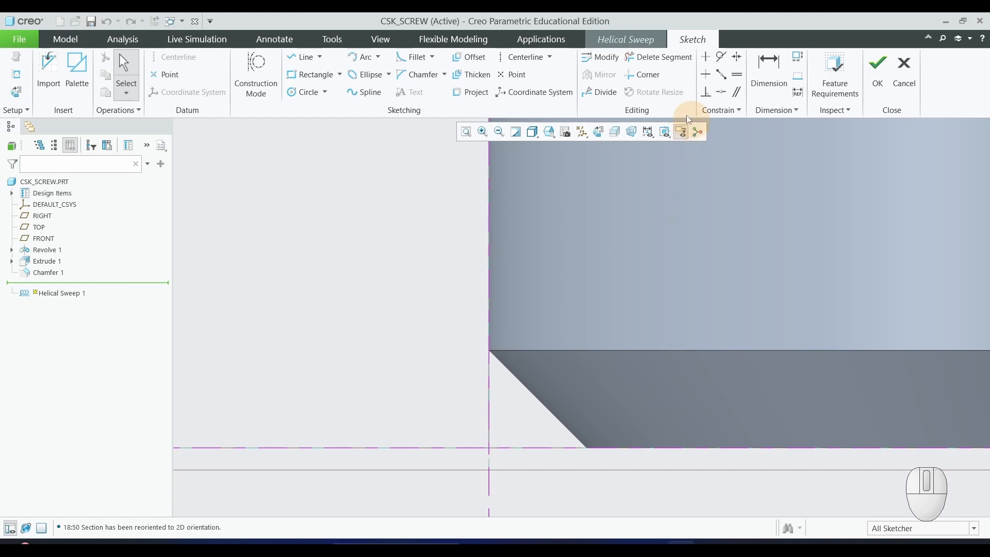
{"action": "left_click", "coordinate": [305, 57]}
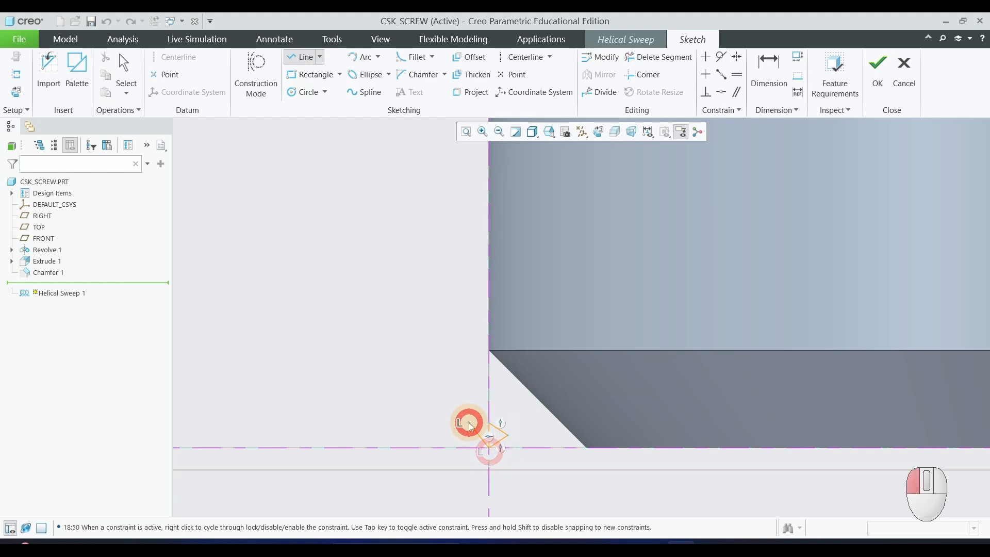
{"action": "middle_click", "coordinate": [431, 422]}
{"action": "scroll", "coordinate": [466, 452], "scroll_direction": "down", "scroll_amount": 2}
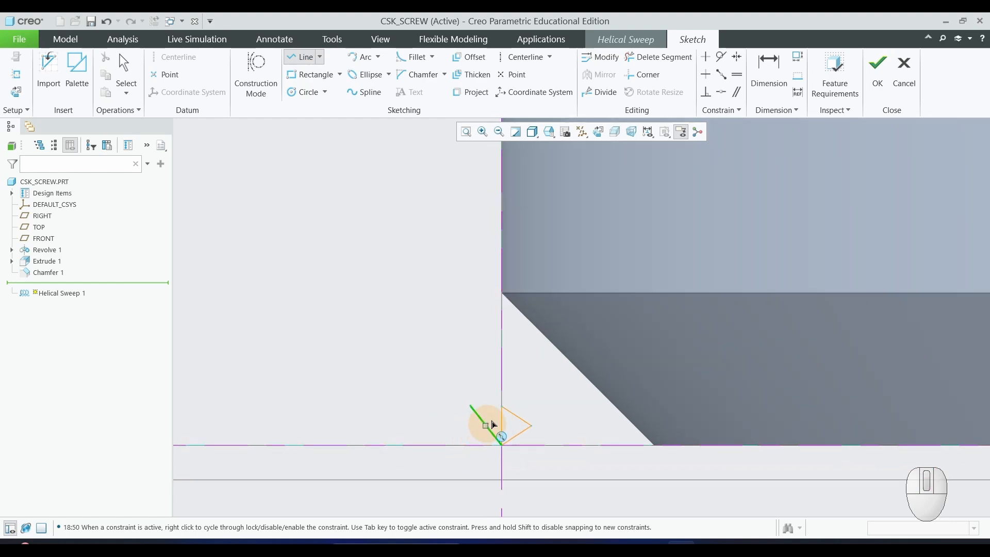
Trim away the stray slanted line outside the triangular thread section.
{"action": "left_click", "coordinate": [649, 57]}
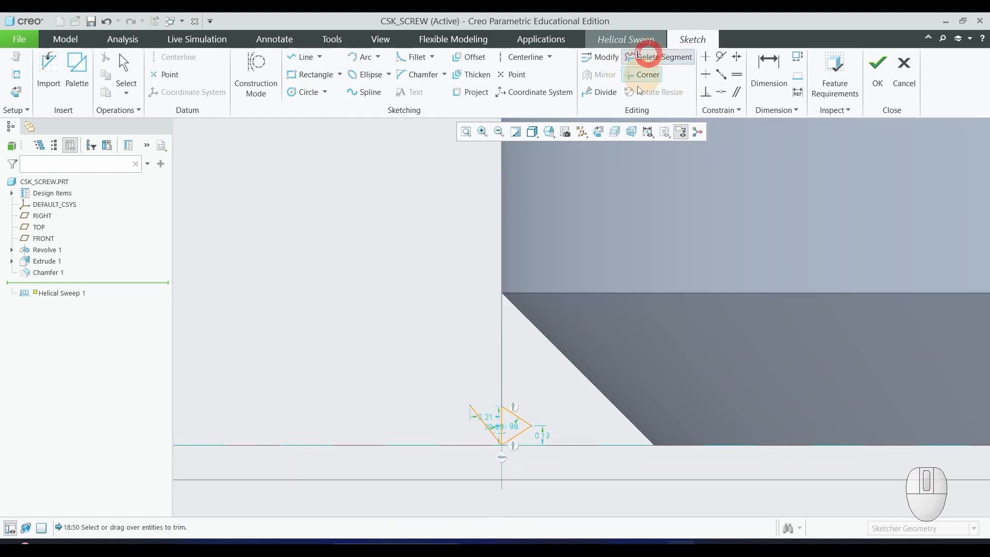
{"action": "middle_click", "coordinate": [482, 420]}
{"action": "scroll", "coordinate": [526, 459], "scroll_direction": "down", "scroll_amount": 3}
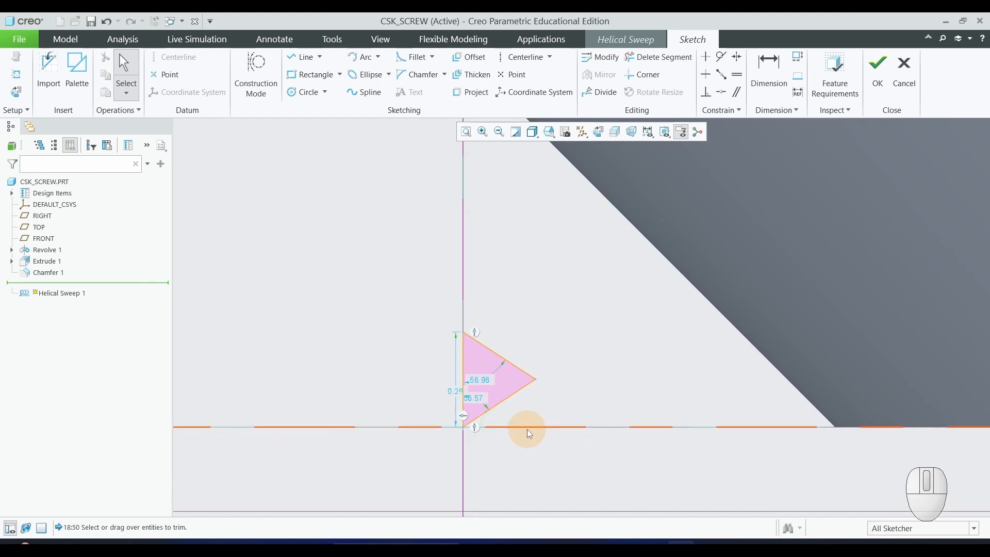
Constrain all three sides of the triangular thread section to equal length.
{"action": "left_click", "coordinate": [739, 78]}
{"action": "left_click", "coordinate": [500, 358]}
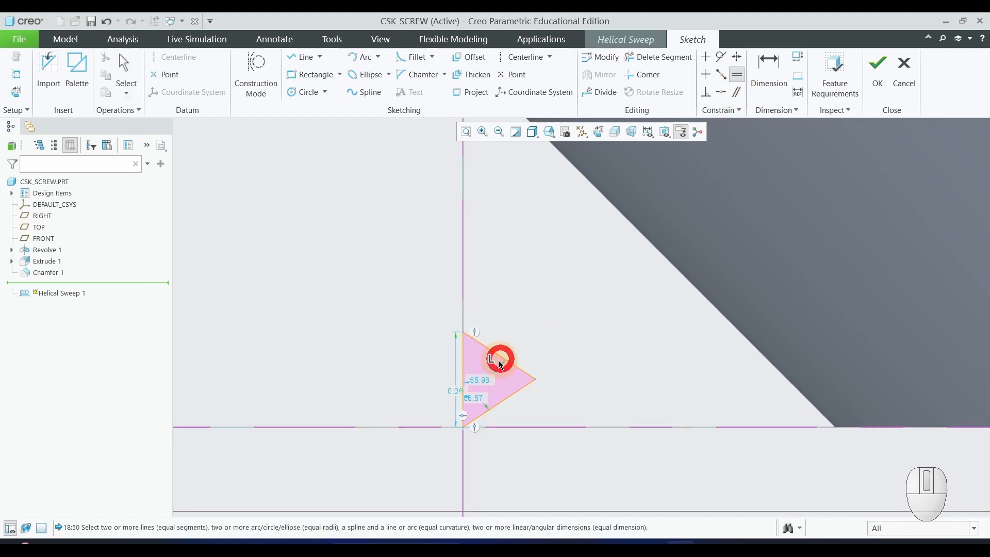
{"action": "left_click", "coordinate": [465, 362]}
{"action": "left_click", "coordinate": [506, 400]}
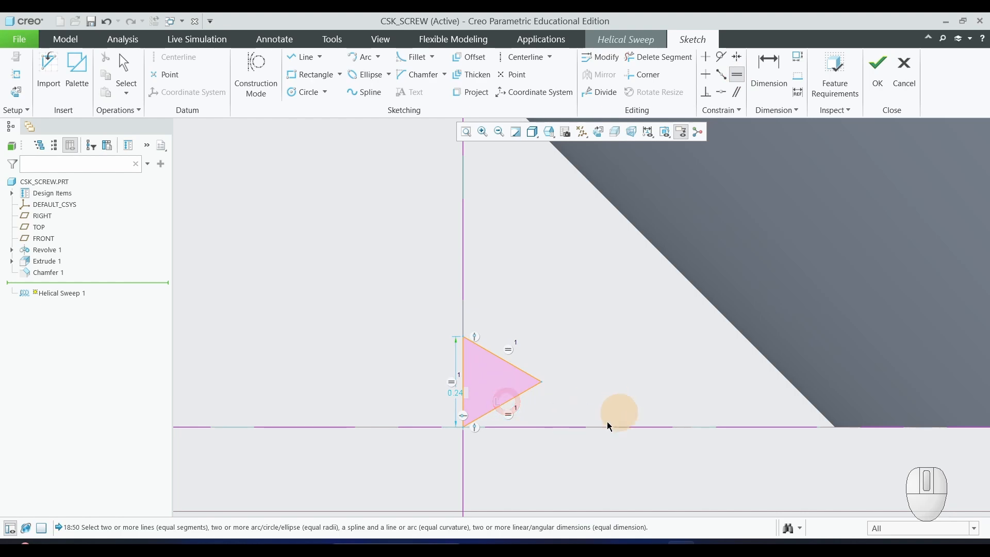
{"action": "middle_click", "coordinate": [626, 392]}
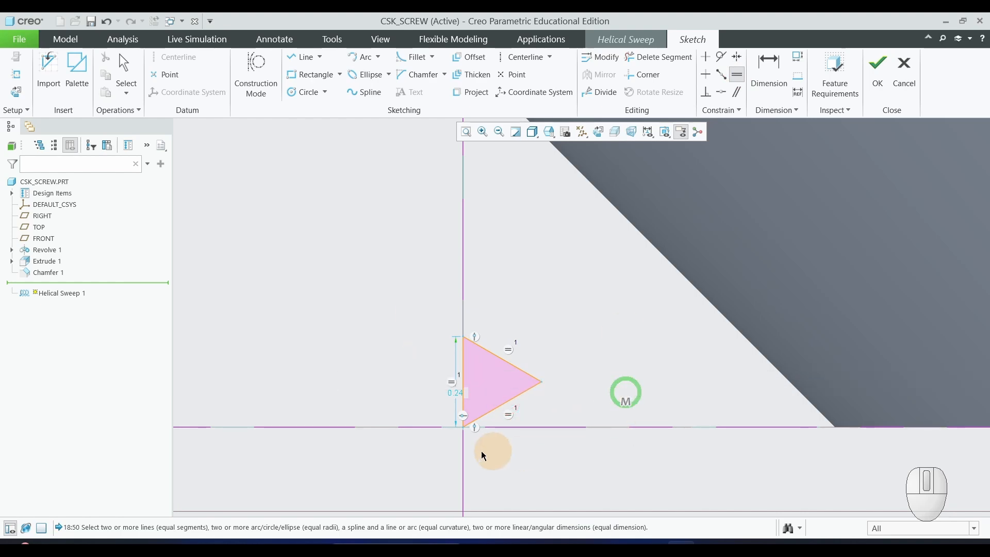
{"action": "left_click", "coordinate": [460, 397]}
{"action": "middle_click", "coordinate": [631, 366]}
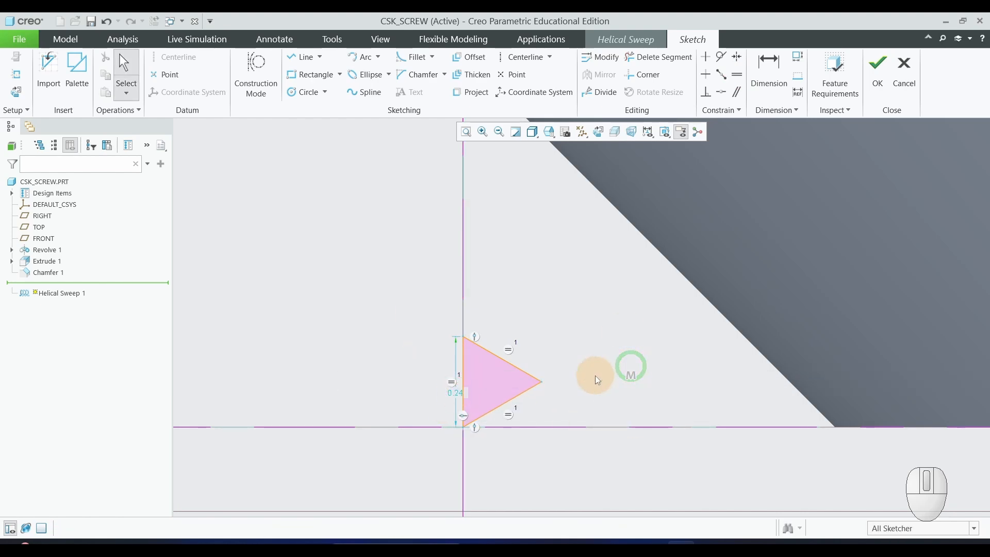
Set the triangle's side length to 0.5 and accept the thread section sketch.
{"action": "double_click", "coordinate": [455, 393]}
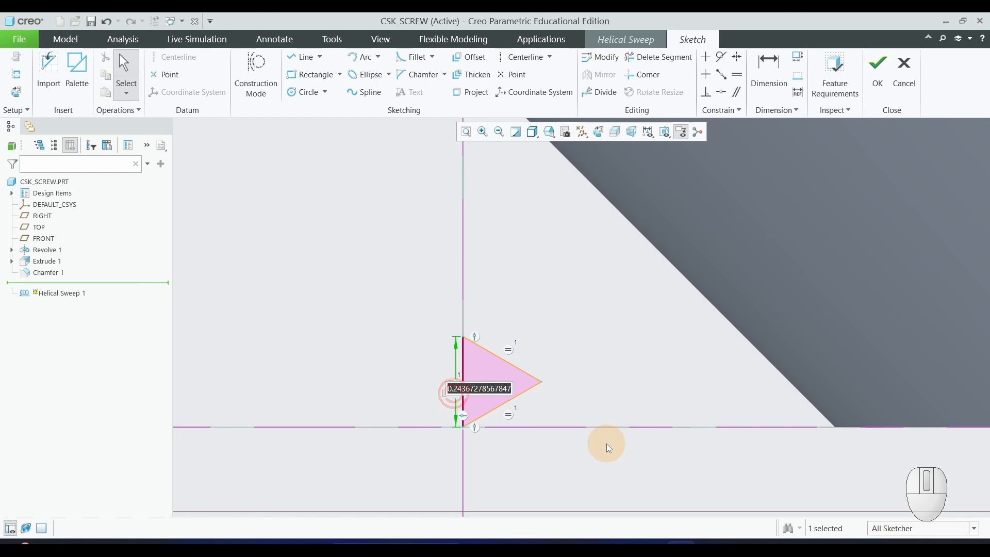
{"action": "type", "text": "0.5"}
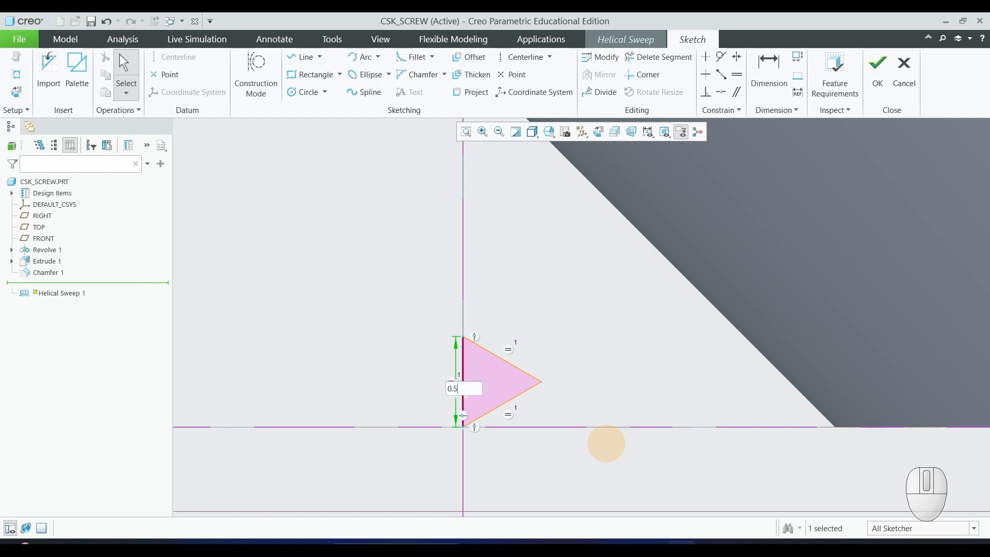
{"action": "key", "text": "Return"}
{"action": "scroll", "coordinate": [601, 465], "scroll_direction": "up", "scroll_amount": 1}
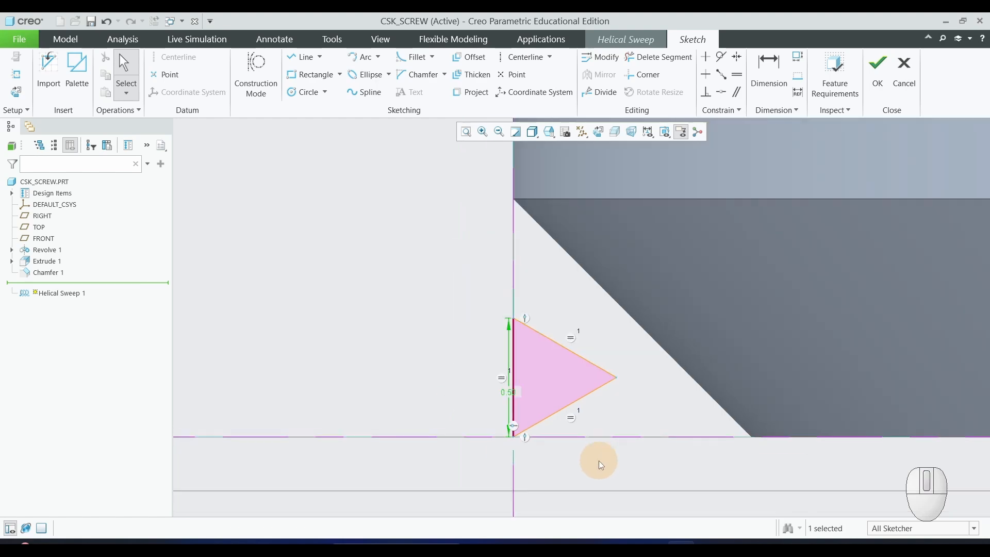
{"action": "scroll", "coordinate": [599, 460], "scroll_direction": "up", "scroll_amount": 2}
{"action": "left_click", "coordinate": [877, 70]}
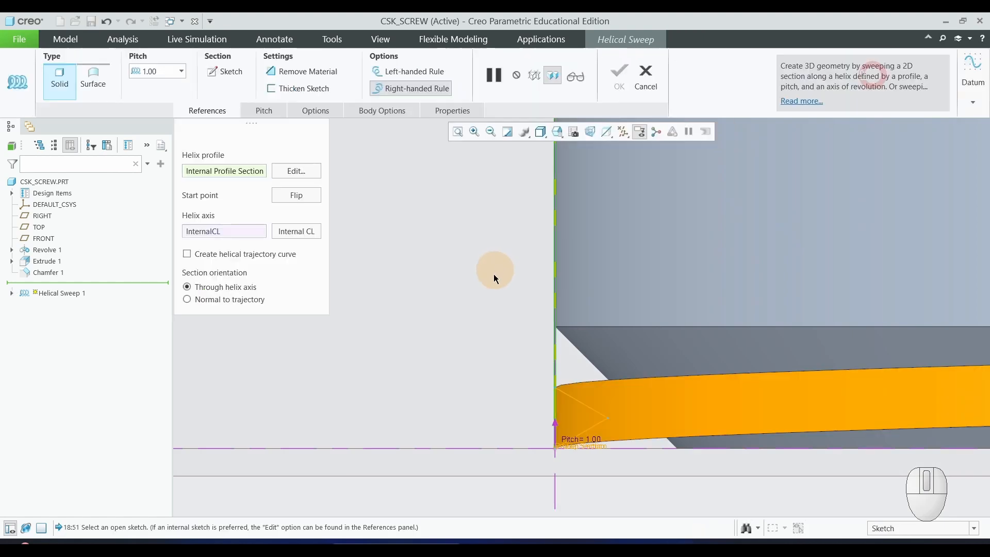
Set the helical sweep to remove material and complete the thread cut on the screw shank.
{"action": "scroll", "coordinate": [494, 278], "scroll_direction": "up", "scroll_amount": 3}
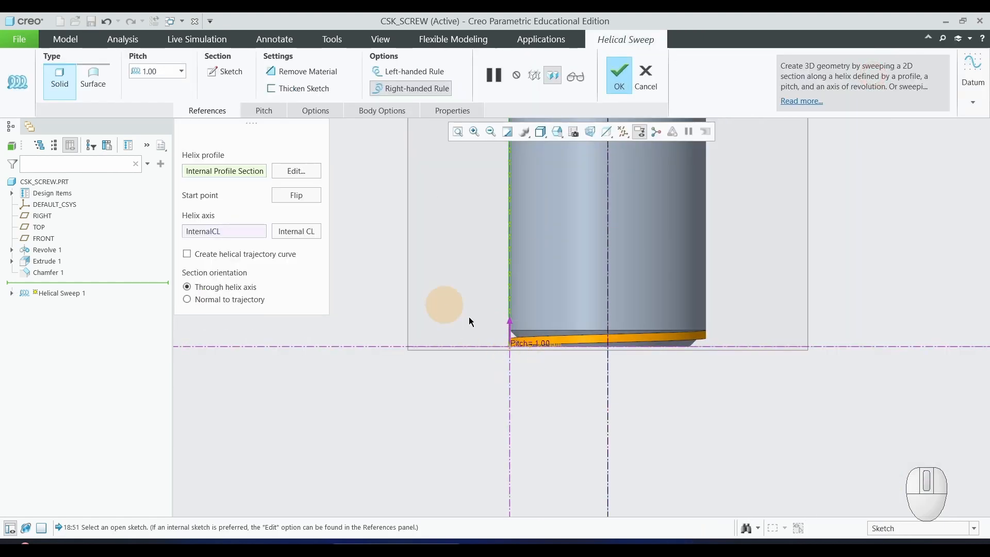
{"action": "left_click", "coordinate": [307, 78]}
{"action": "scroll", "coordinate": [614, 397], "scroll_direction": "up", "scroll_amount": 3}
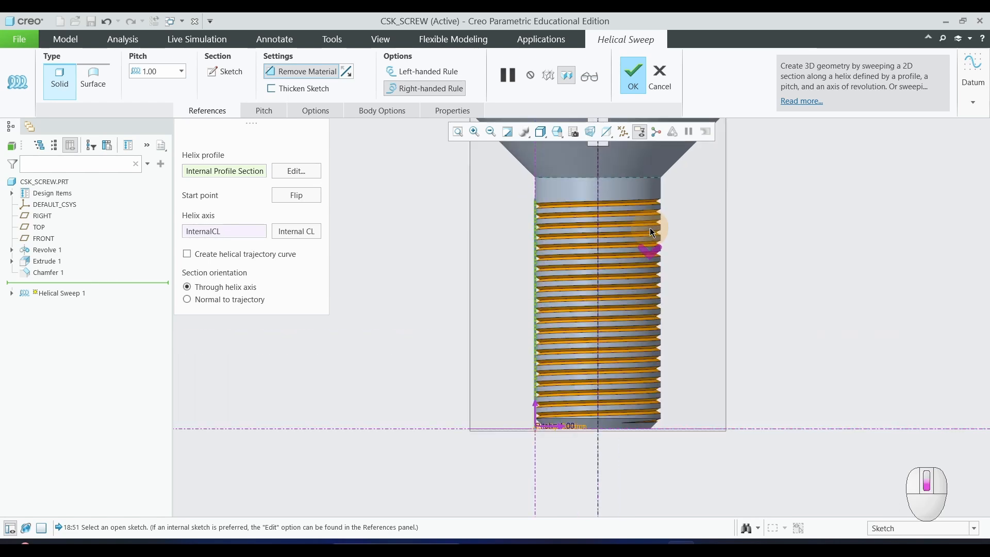
{"action": "left_click", "coordinate": [634, 74]}
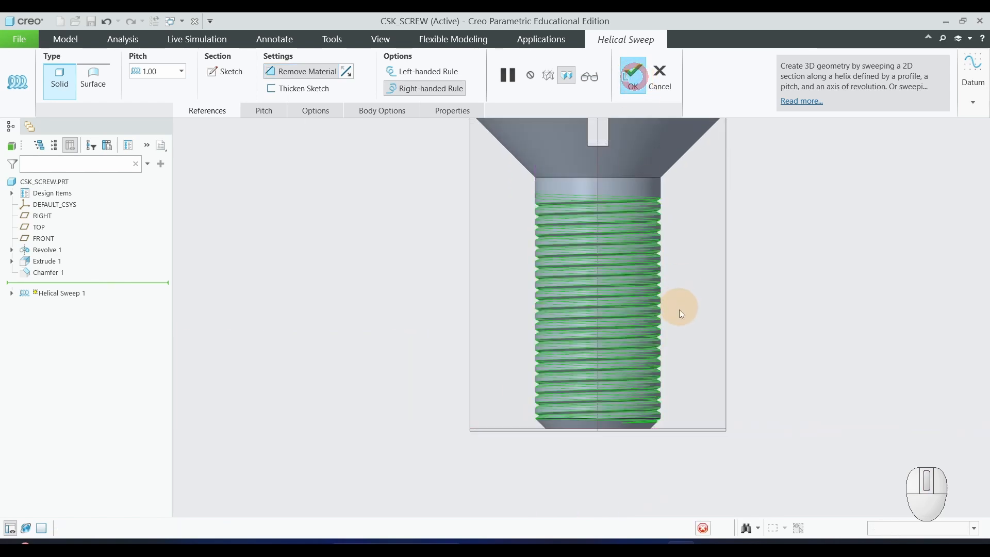
{"action": "left_click", "coordinate": [708, 324]}
{"action": "scroll", "coordinate": [797, 309], "scroll_direction": "up", "scroll_amount": 3}
{"action": "middle_click_drag", "start_coordinate": [808, 248], "coordinate": [707, 243]}
{"action": "scroll", "coordinate": [719, 221], "scroll_direction": "up", "scroll_amount": 2}
{"action": "scroll", "coordinate": [661, 195], "scroll_direction": "down", "scroll_amount": 3}
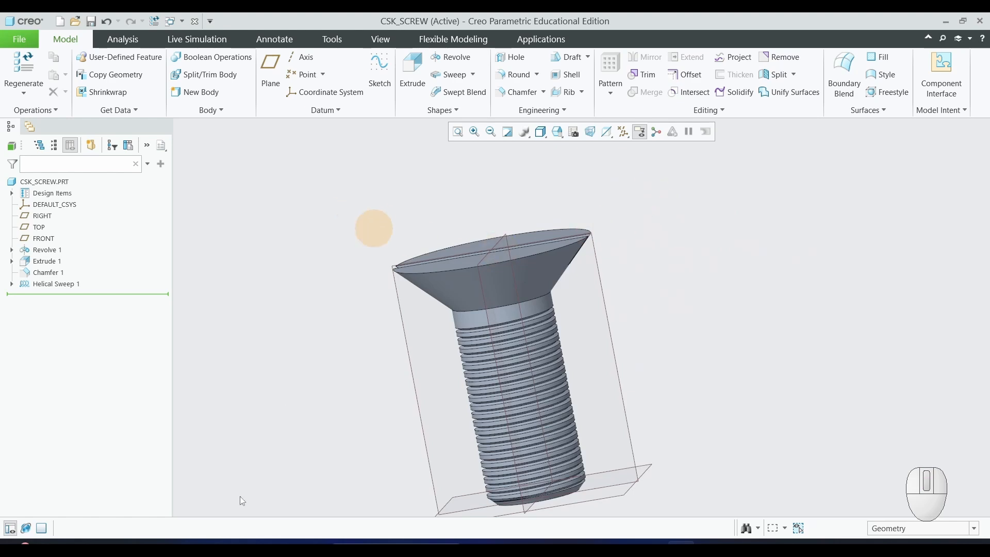
Save the CSK_SCREW part in the screwjack folder and examine the tommy bar drawing in the PDF lab manual.
{"action": "left_click", "coordinate": [92, 22]}
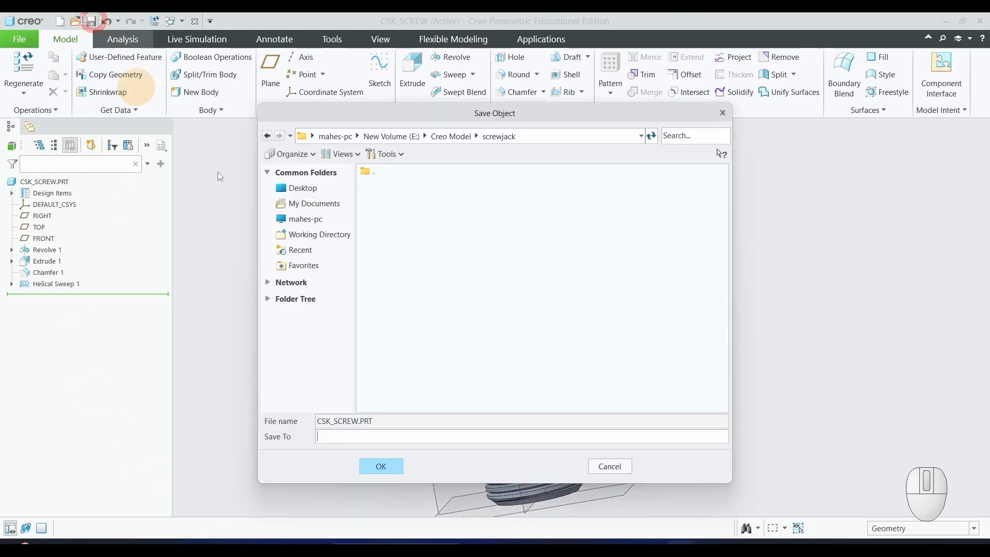
{"action": "left_click", "coordinate": [389, 466]}
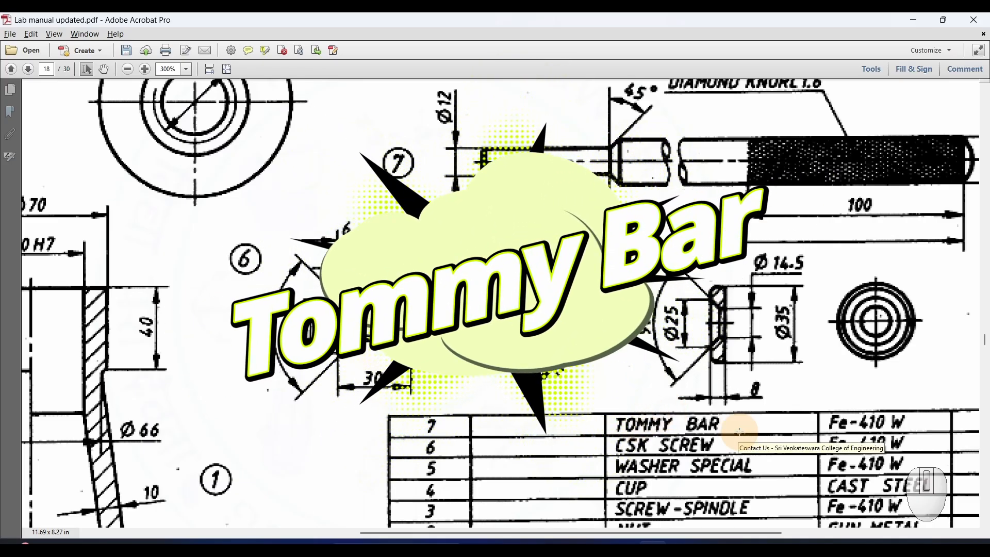
{"action": "scroll", "coordinate": [619, 204], "scroll_direction": "up", "scroll_amount": 1}
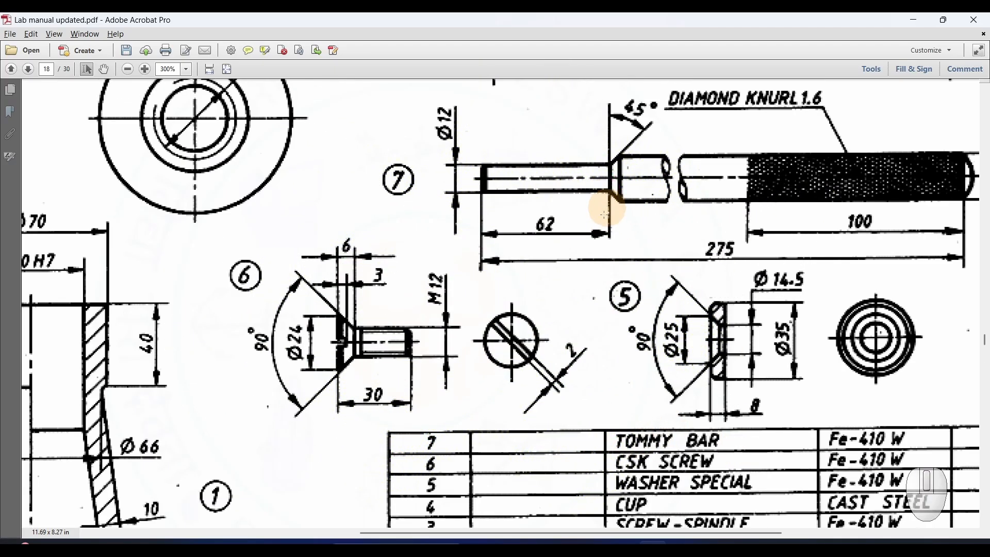
{"action": "scroll", "coordinate": [504, 233], "scroll_direction": "up", "scroll_amount": 1}
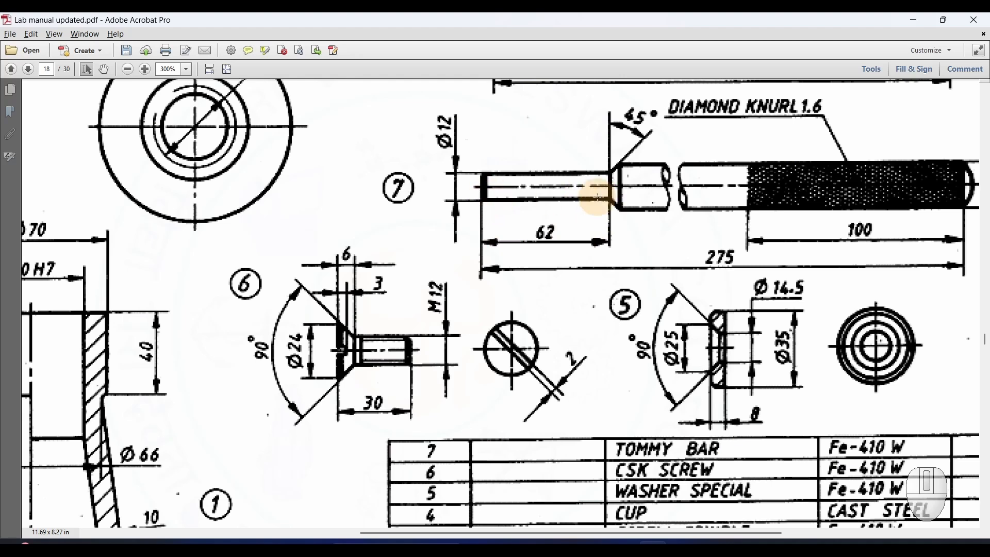
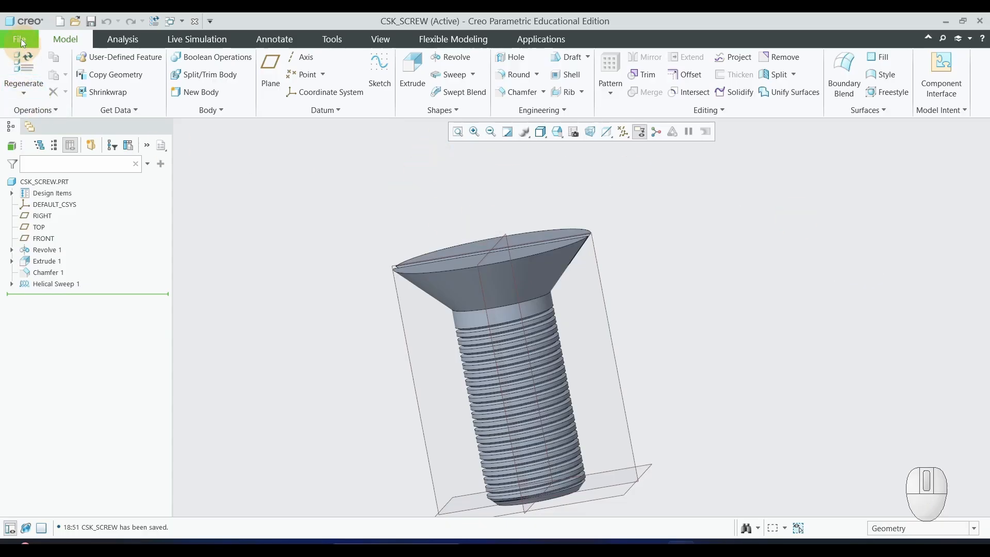
Close the finished countersunk screw part.
{"action": "left_click", "coordinate": [23, 43]}
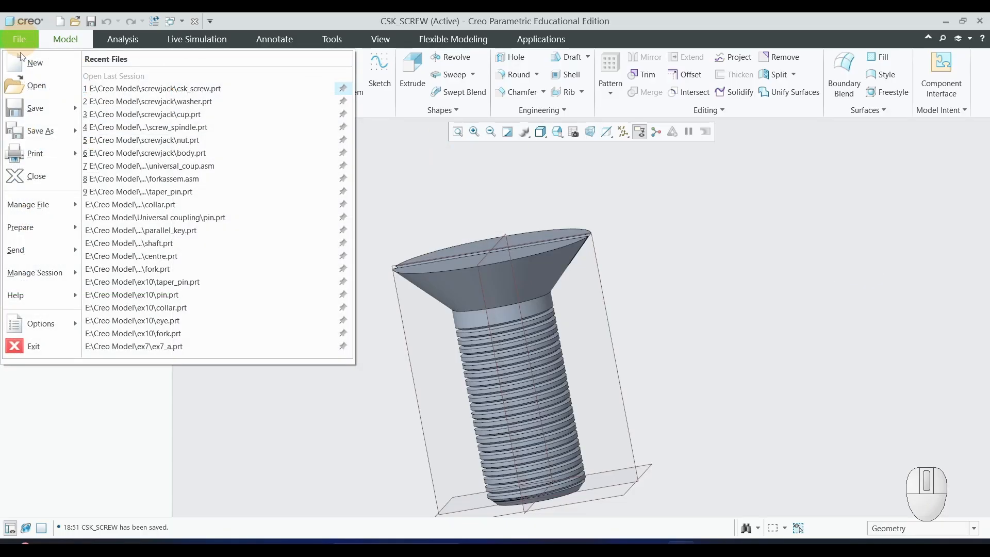
{"action": "left_click", "coordinate": [35, 110]}
{"action": "left_click", "coordinate": [19, 39]}
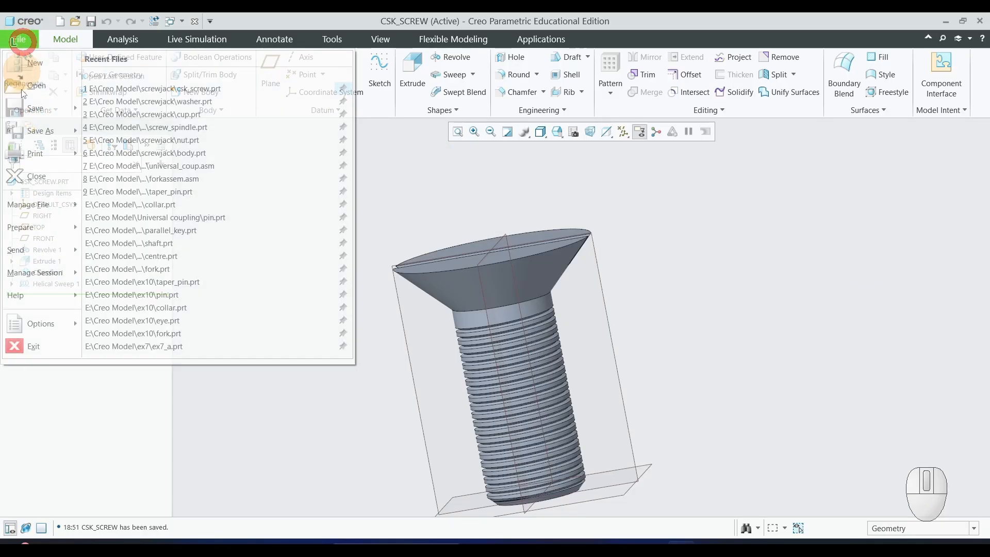
{"action": "left_click", "coordinate": [26, 172]}
Create a new solid part named tommy_bar, using the mmns_harn_part_abs template instead of the default one.
{"action": "left_click", "coordinate": [17, 75]}
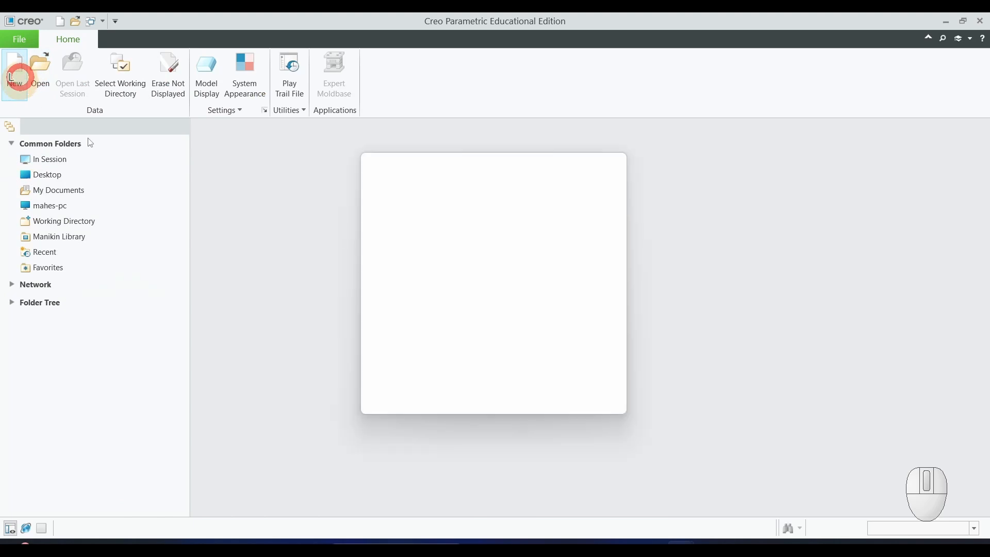
{"action": "type", "text": "tommy_bar"}
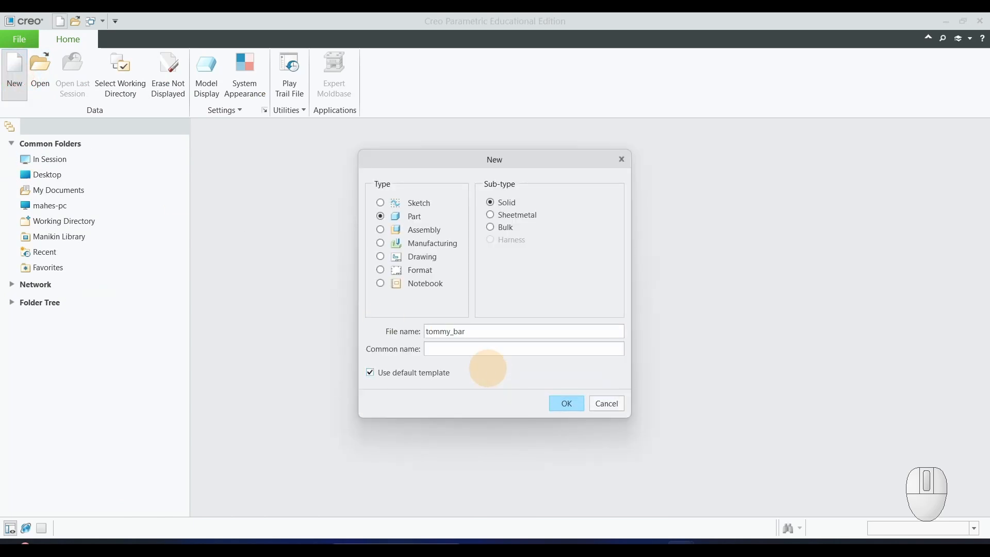
{"action": "left_click", "coordinate": [370, 373]}
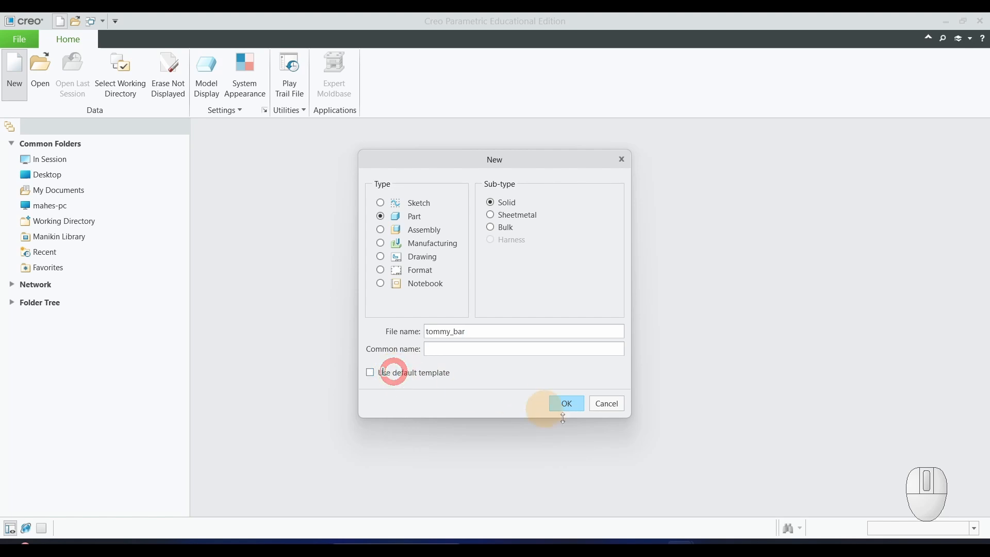
{"action": "left_click", "coordinate": [566, 404]}
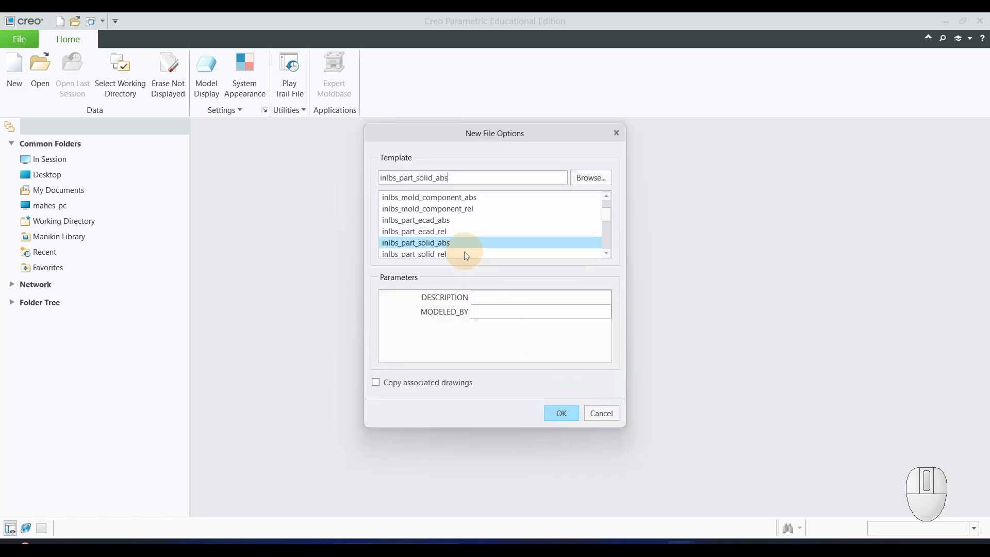
{"action": "scroll", "coordinate": [461, 245], "scroll_direction": "down", "scroll_amount": 3}
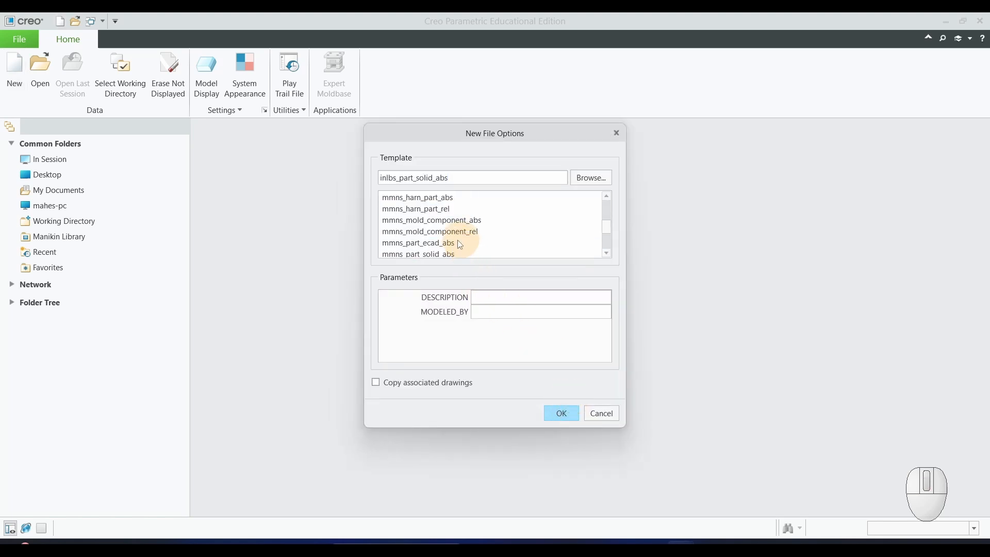
{"action": "left_click", "coordinate": [435, 203]}
{"action": "left_click", "coordinate": [564, 414]}
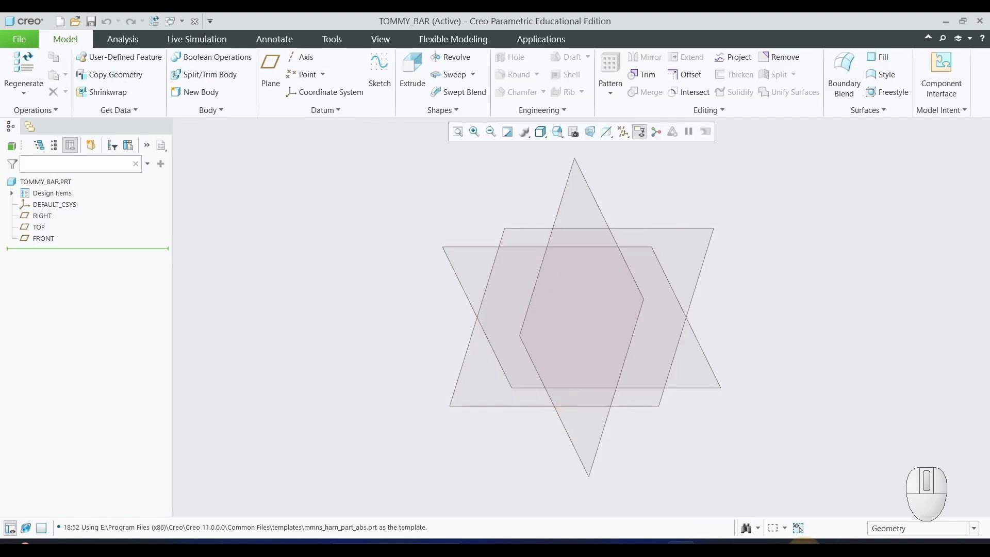
{"action": "left_click", "coordinate": [805, 545]}
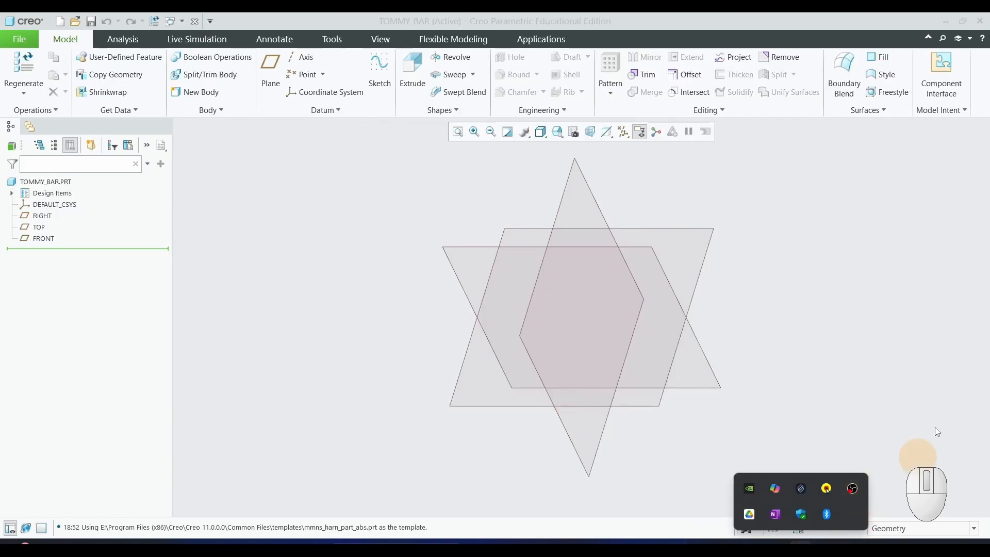
{"action": "left_click", "coordinate": [839, 299]}
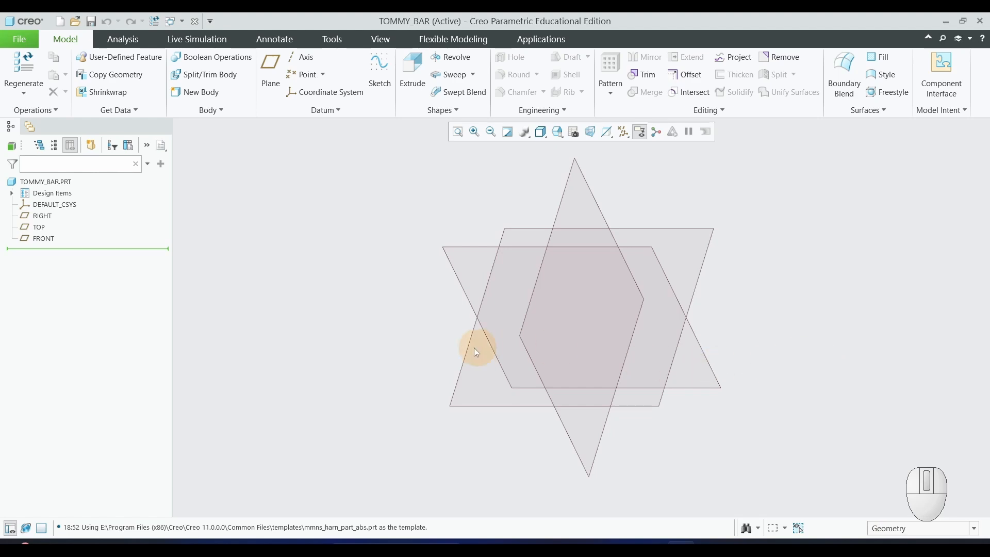
{"action": "scroll", "coordinate": [476, 352], "scroll_direction": "up", "scroll_amount": 2}
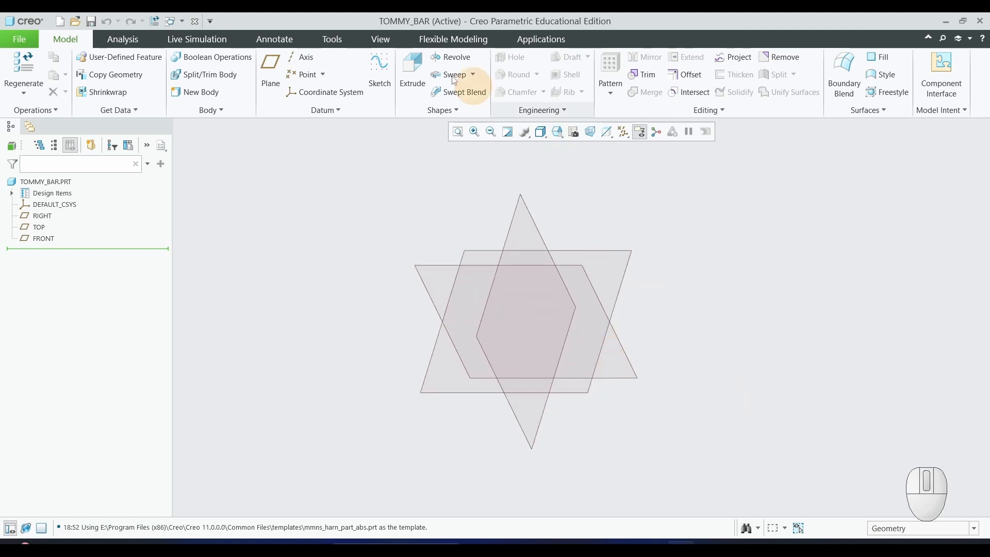
Start a Revolve sketch on the FRONT plane, view it square-on and place a horizontal centerline through the origin as its axis.
{"action": "left_click", "coordinate": [451, 58]}
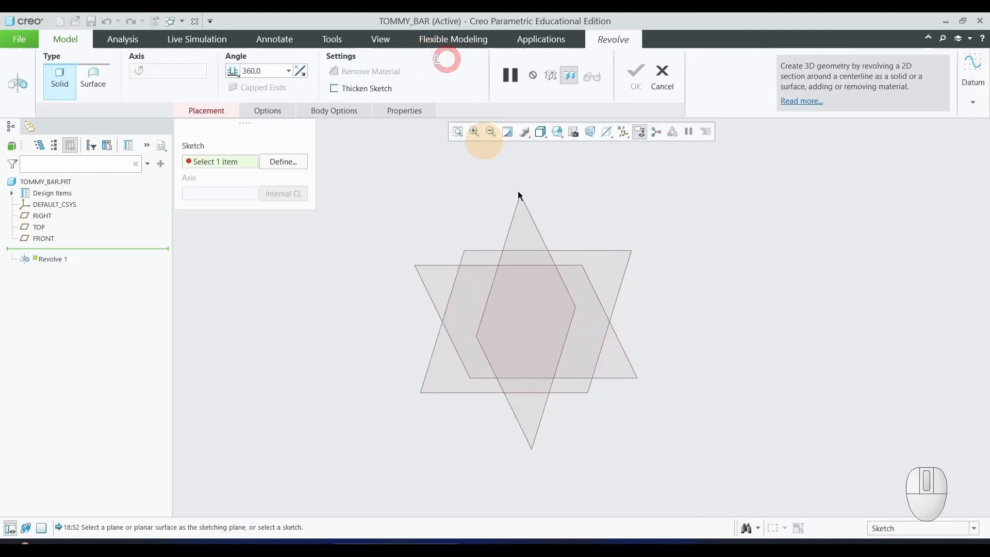
{"action": "left_click", "coordinate": [454, 270]}
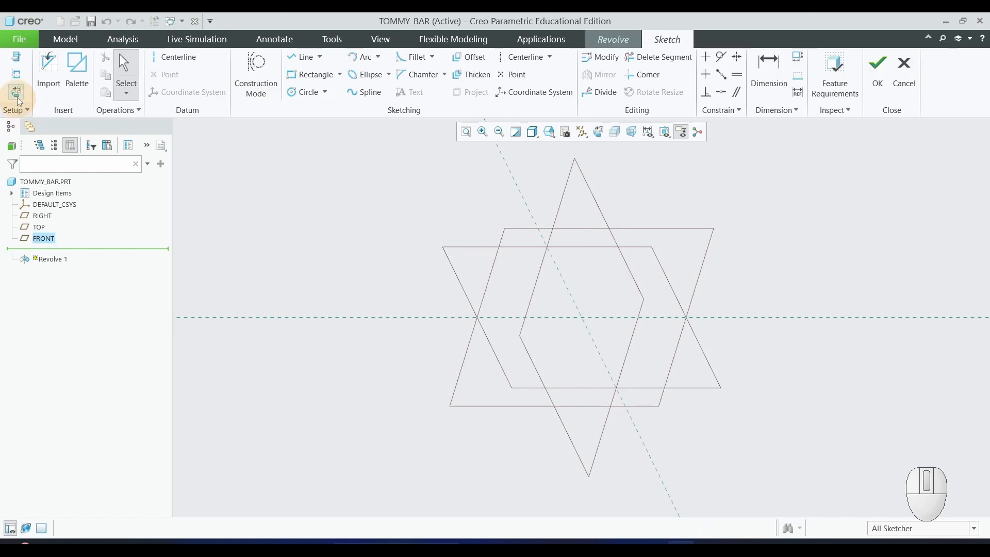
{"action": "left_click", "coordinate": [19, 100]}
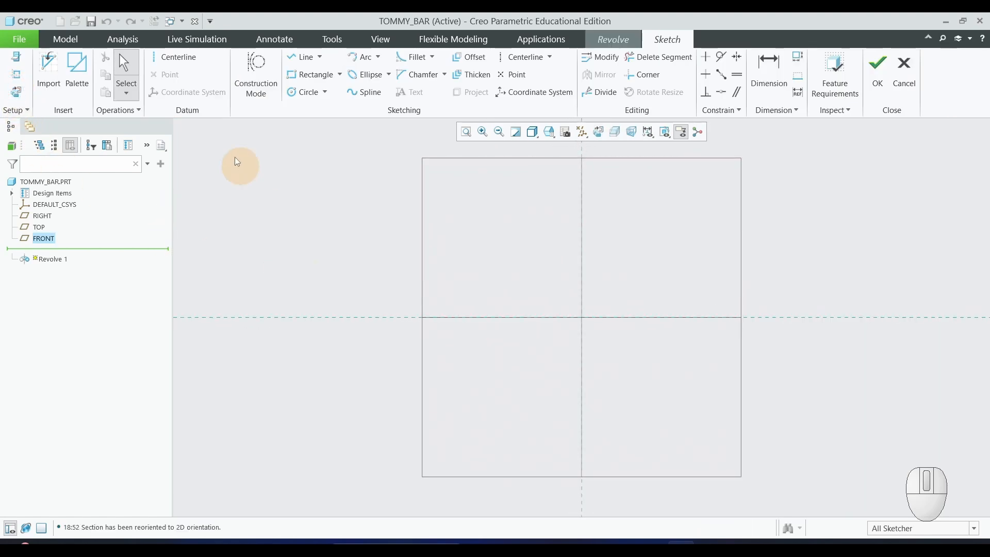
{"action": "left_click", "coordinate": [173, 57]}
{"action": "left_click", "coordinate": [389, 318]}
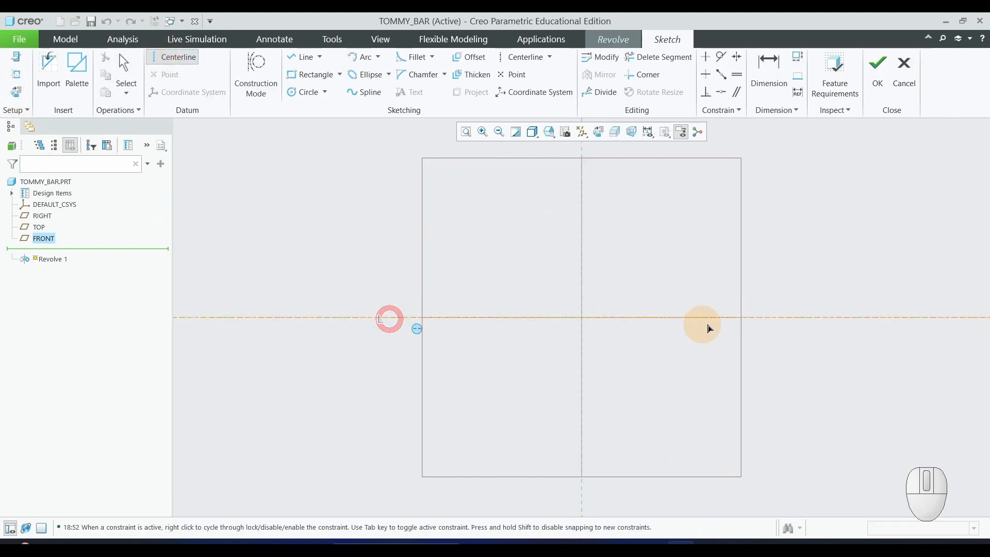
{"action": "left_click", "coordinate": [719, 323]}
{"action": "middle_click", "coordinate": [719, 367]}
{"action": "scroll", "coordinate": [769, 349], "scroll_direction": "up", "scroll_amount": 2}
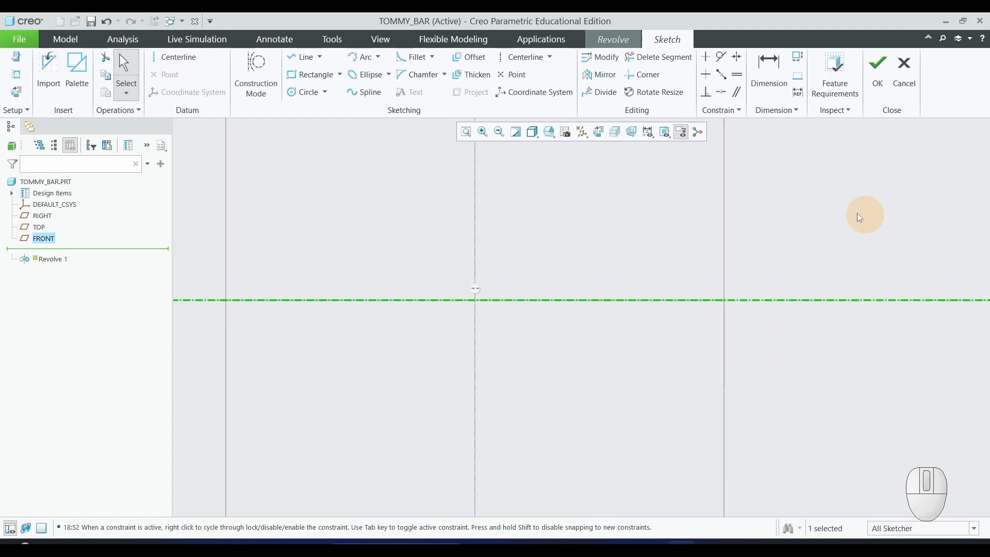
{"action": "scroll", "coordinate": [771, 237], "scroll_direction": "up", "scroll_amount": 2}
{"action": "scroll", "coordinate": [707, 234], "scroll_direction": "down", "scroll_amount": 2}
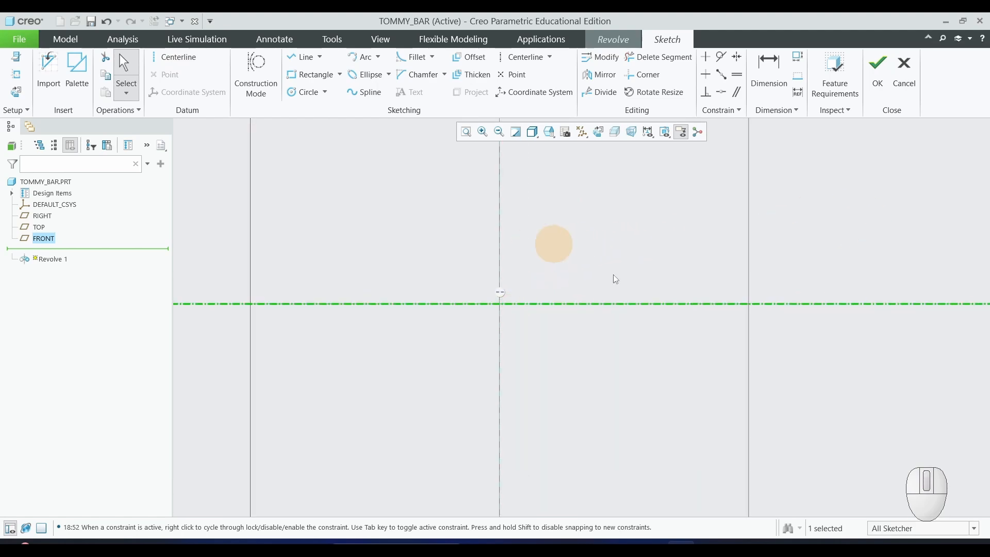
{"action": "scroll", "coordinate": [785, 265], "scroll_direction": "up", "scroll_amount": 2}
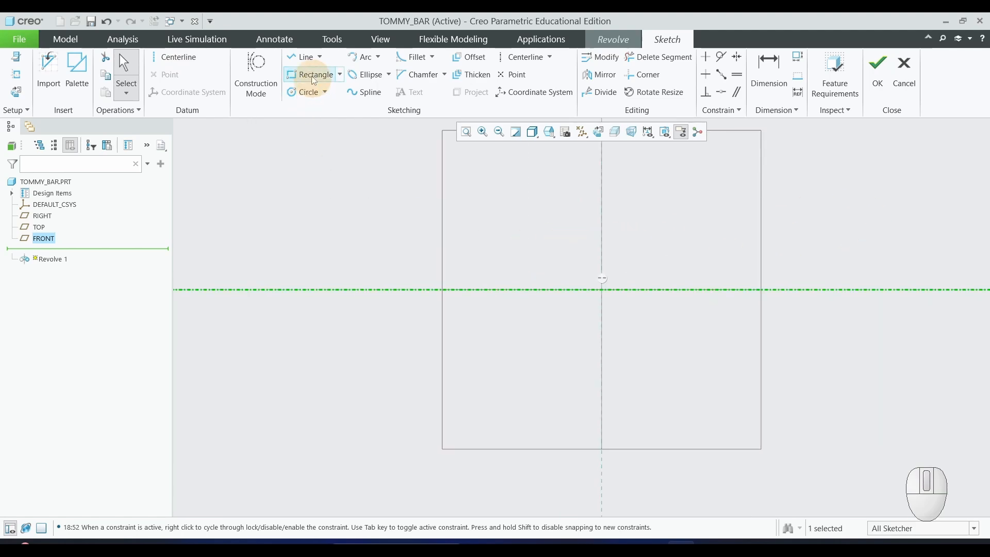
{"action": "left_click", "coordinate": [304, 57]}
{"action": "left_click", "coordinate": [602, 289]}
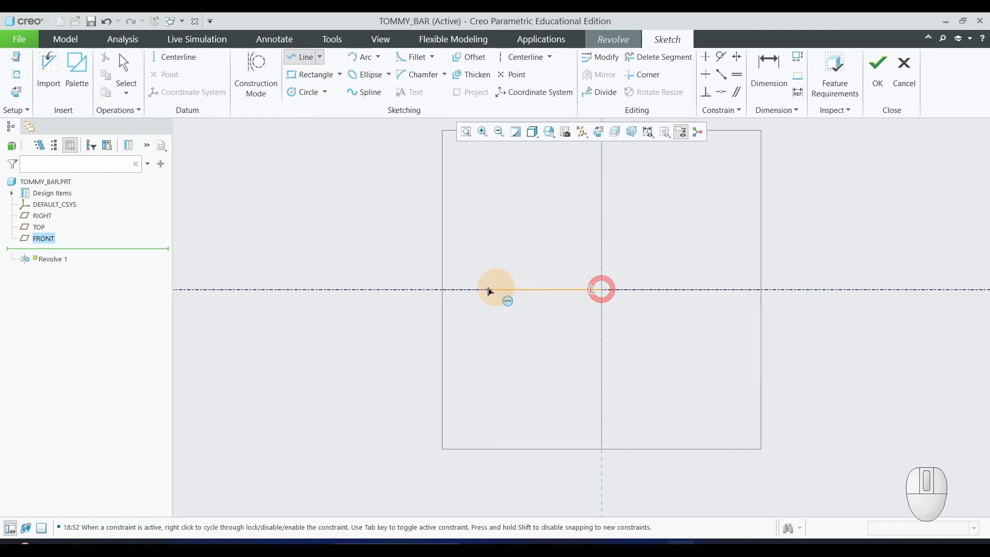
{"action": "left_click", "coordinate": [340, 289]}
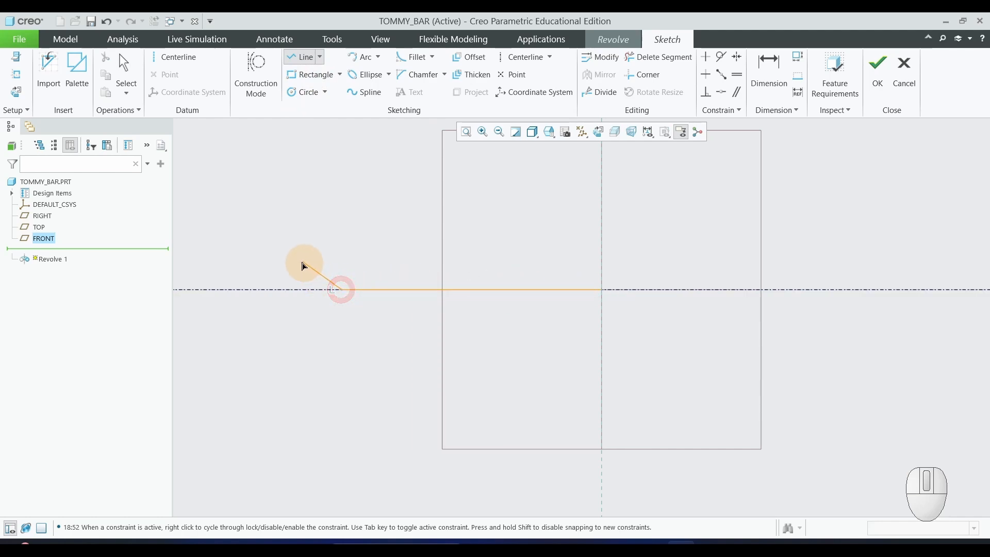
{"action": "left_click", "coordinate": [301, 261]}
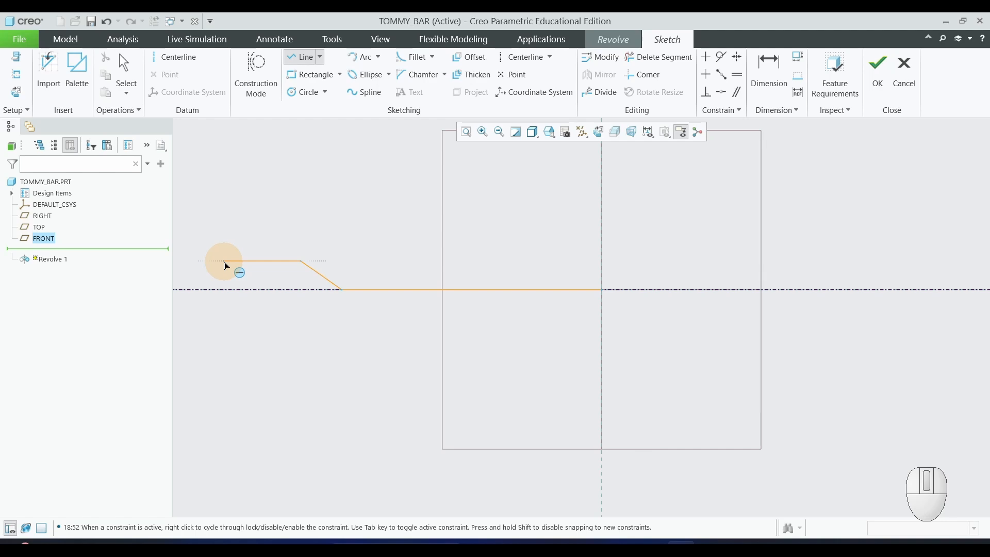
{"action": "key", "text": "ctrl+z"}
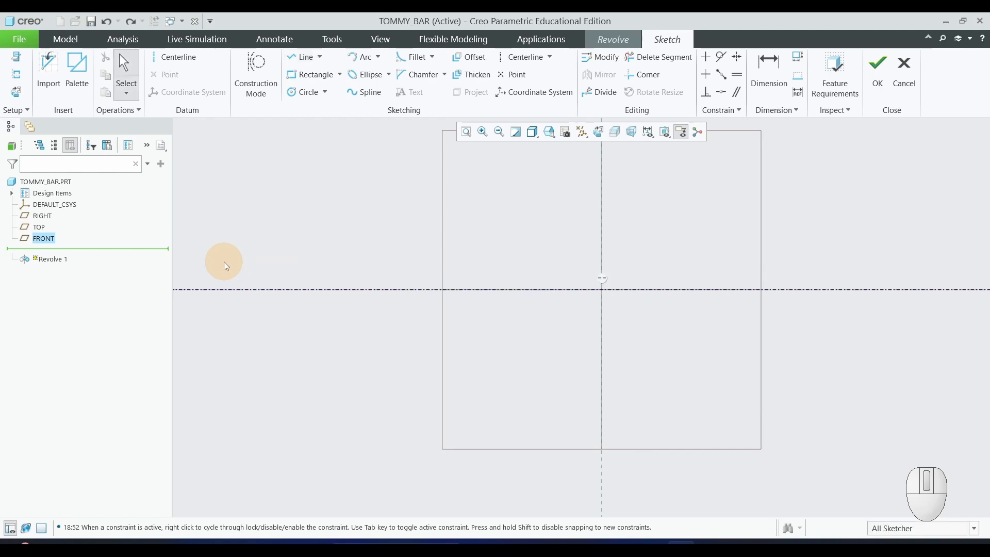
Check the tommy bar drawing in the PDF and sketch a closed stepped half-profile with a sloped shoulder from the origin, about 337 mm long.
{"action": "key", "text": "alt+Tab"}
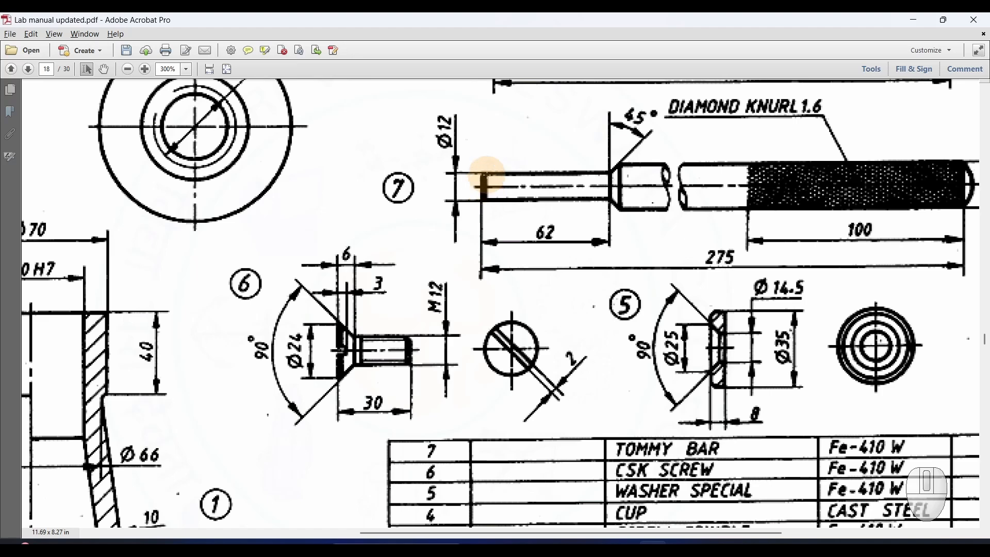
{"action": "key", "text": "alt+Tab"}
{"action": "scroll", "coordinate": [655, 278], "scroll_direction": "up", "scroll_amount": 2}
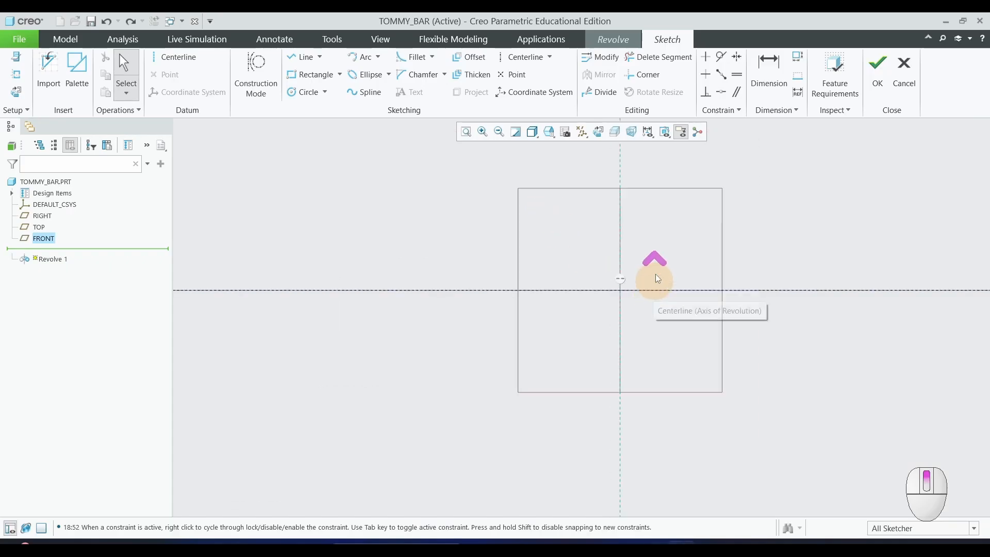
{"action": "scroll", "coordinate": [658, 278], "scroll_direction": "up", "scroll_amount": 4}
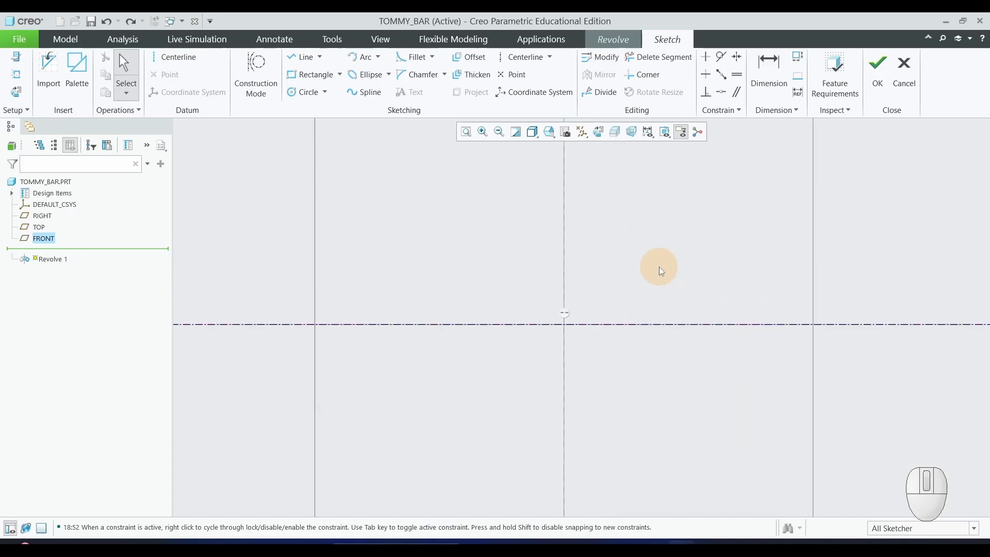
{"action": "left_click", "coordinate": [300, 57]}
{"action": "left_click", "coordinate": [541, 338]}
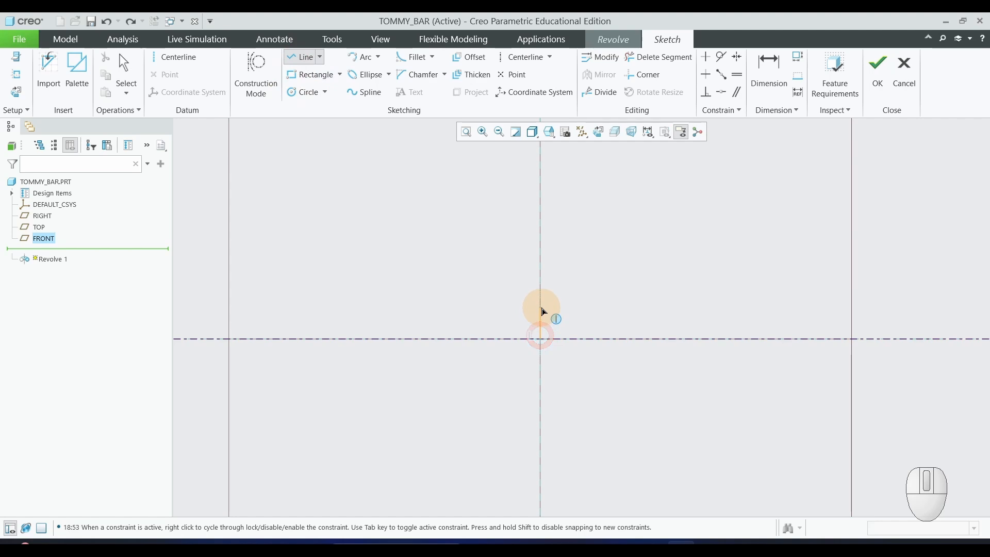
{"action": "left_click", "coordinate": [541, 307]}
{"action": "left_click", "coordinate": [698, 307]}
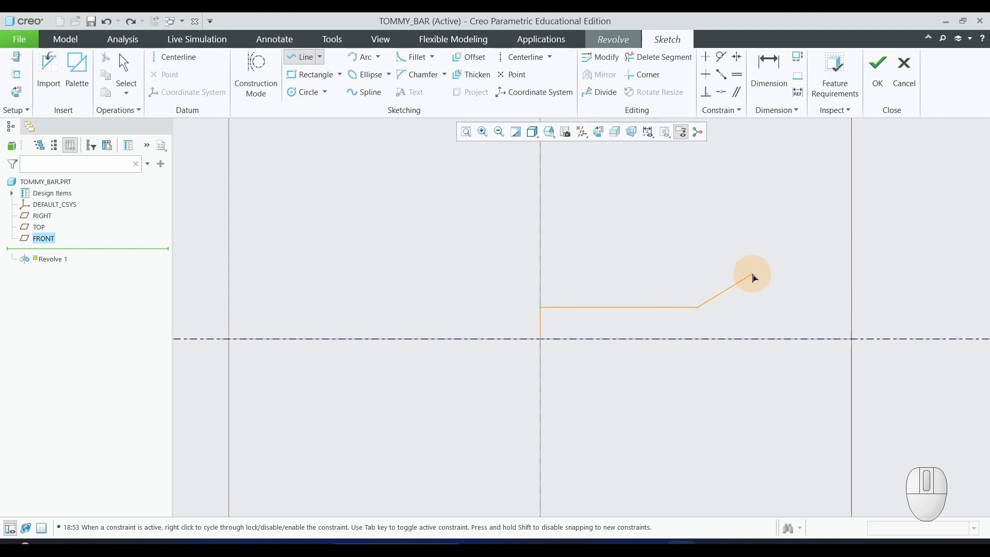
{"action": "left_click", "coordinate": [747, 283]}
{"action": "left_click", "coordinate": [953, 284]}
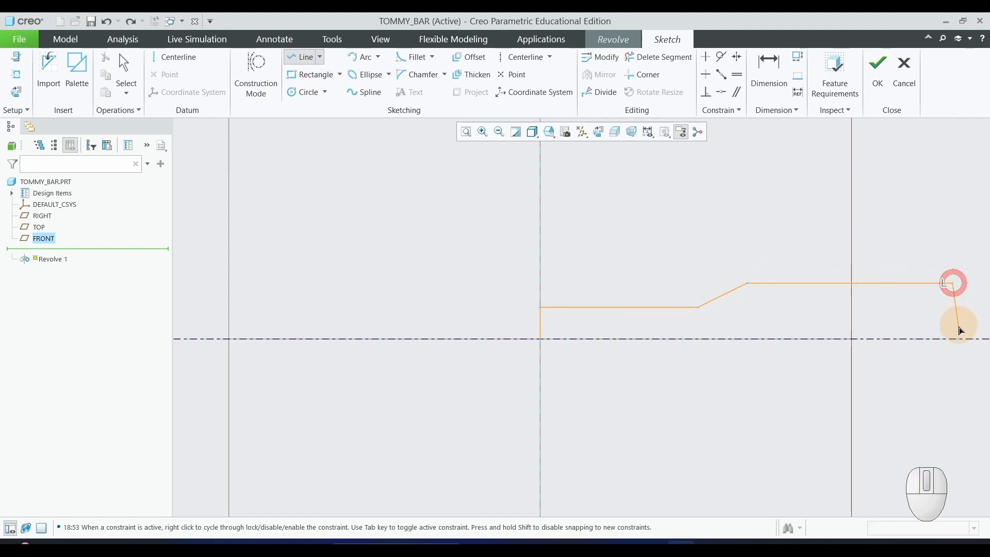
{"action": "left_click", "coordinate": [953, 339]}
{"action": "left_click", "coordinate": [541, 338]}
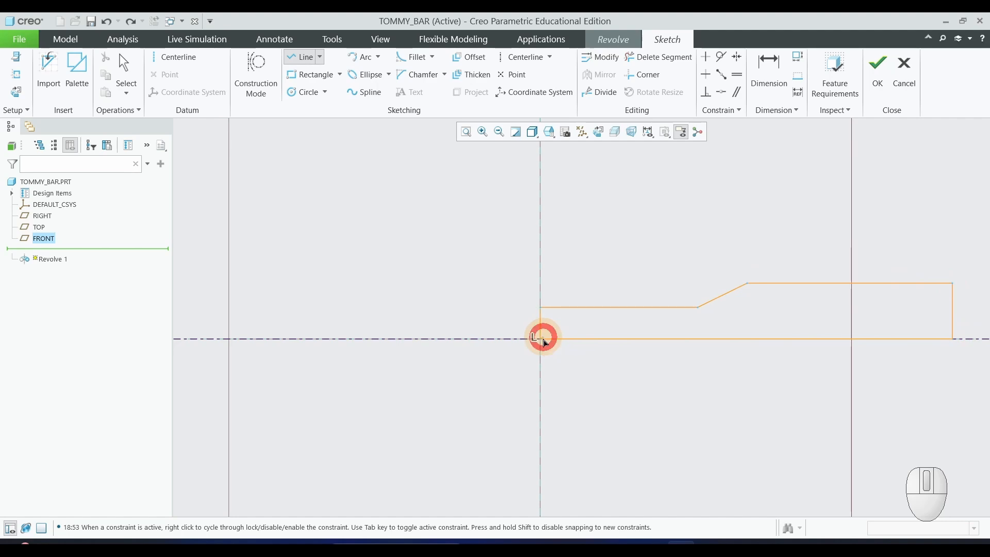
{"action": "middle_click", "coordinate": [629, 398]}
Dimension the overall length of the profile along the centerline and keep the drawn value.
{"action": "scroll", "coordinate": [703, 398], "scroll_direction": "down", "scroll_amount": 2}
{"action": "scroll", "coordinate": [837, 388], "scroll_direction": "up", "scroll_amount": 2}
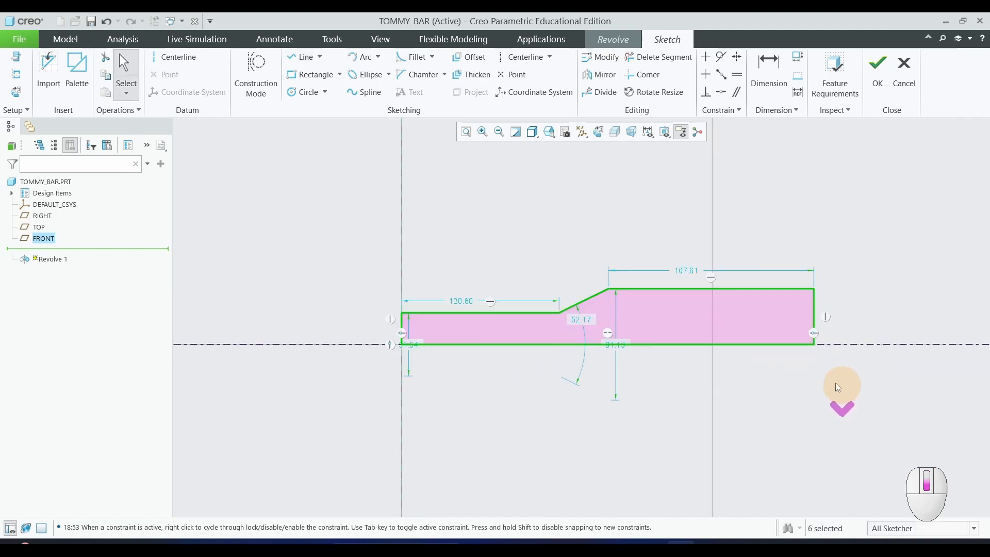
{"action": "scroll", "coordinate": [838, 387], "scroll_direction": "down", "scroll_amount": 1}
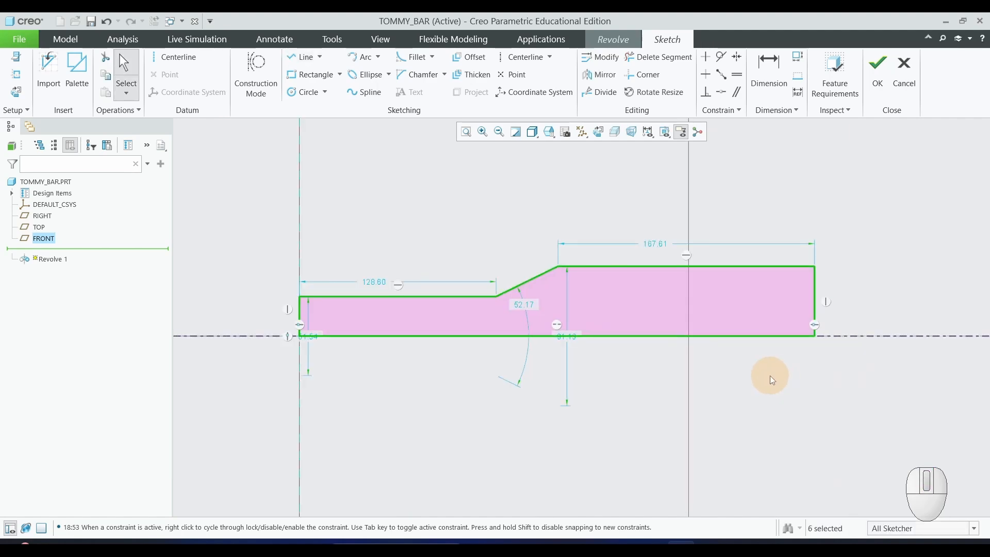
{"action": "scroll", "coordinate": [770, 376], "scroll_direction": "up", "scroll_amount": 1}
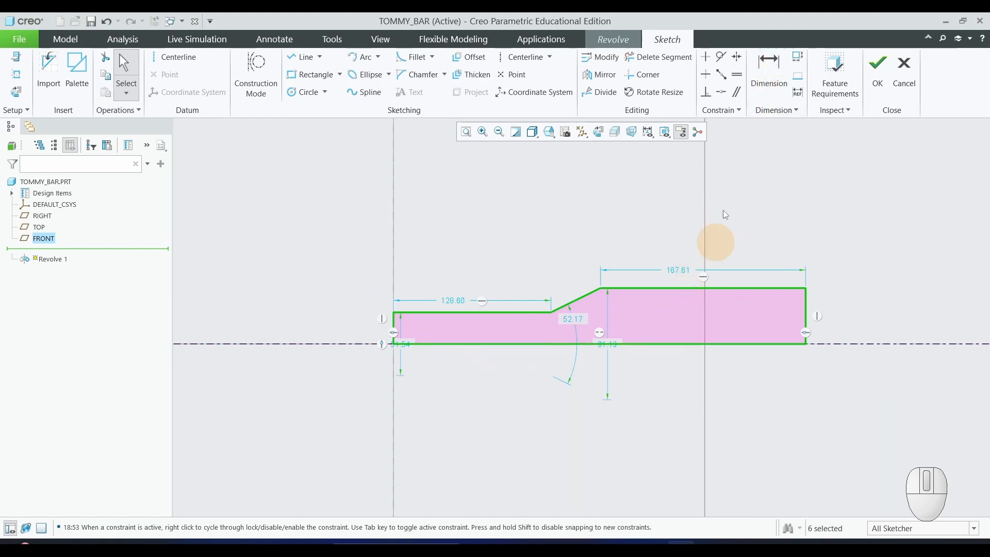
{"action": "left_click", "coordinate": [768, 67]}
{"action": "left_click", "coordinate": [705, 343]}
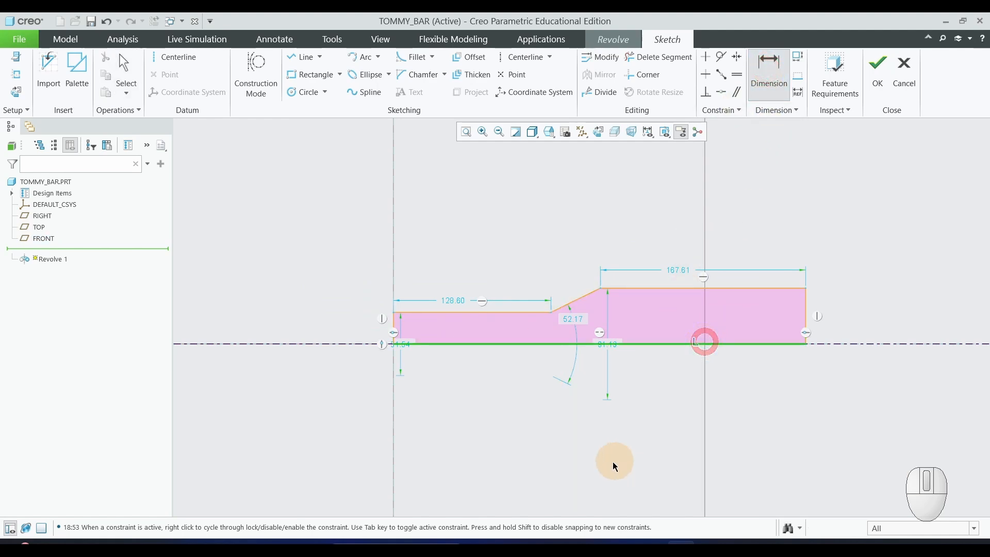
{"action": "middle_click", "coordinate": [614, 454]}
{"action": "left_click", "coordinate": [908, 435]}
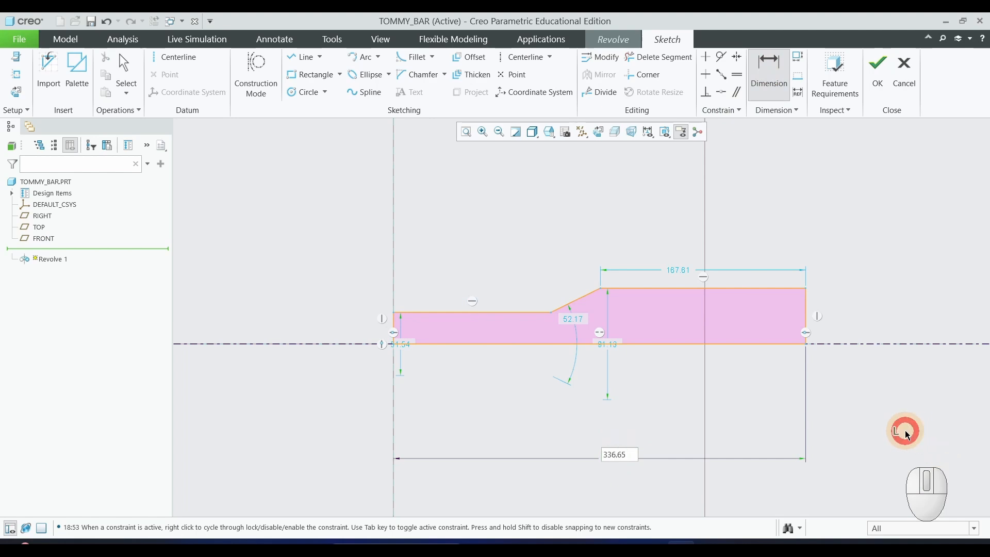
Try to add a dimension at the profile's narrow end on the centerline, and leave the Dimension tool.
{"action": "left_click", "coordinate": [410, 343]}
{"action": "left_click", "coordinate": [338, 338]}
{"action": "left_click", "coordinate": [395, 345]}
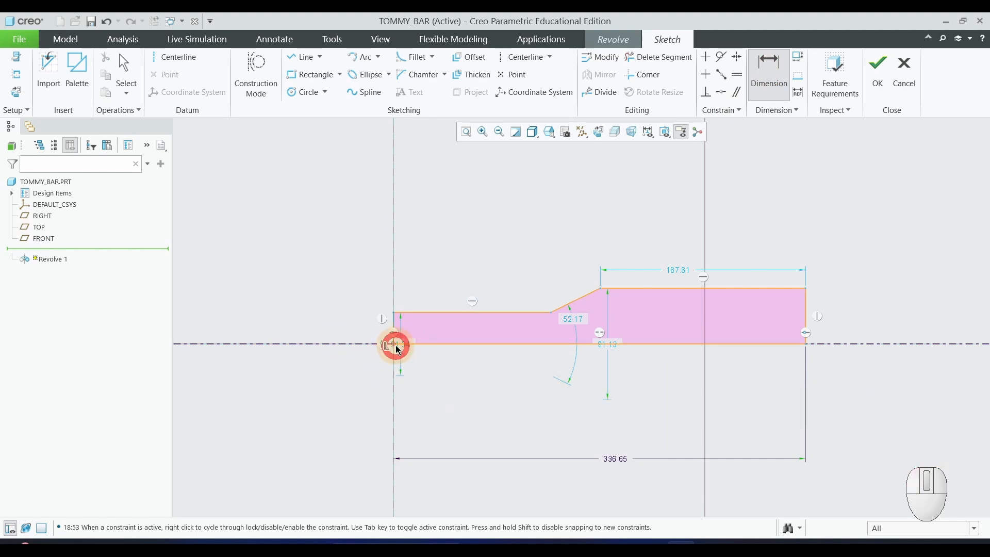
{"action": "middle_click", "coordinate": [473, 396]}
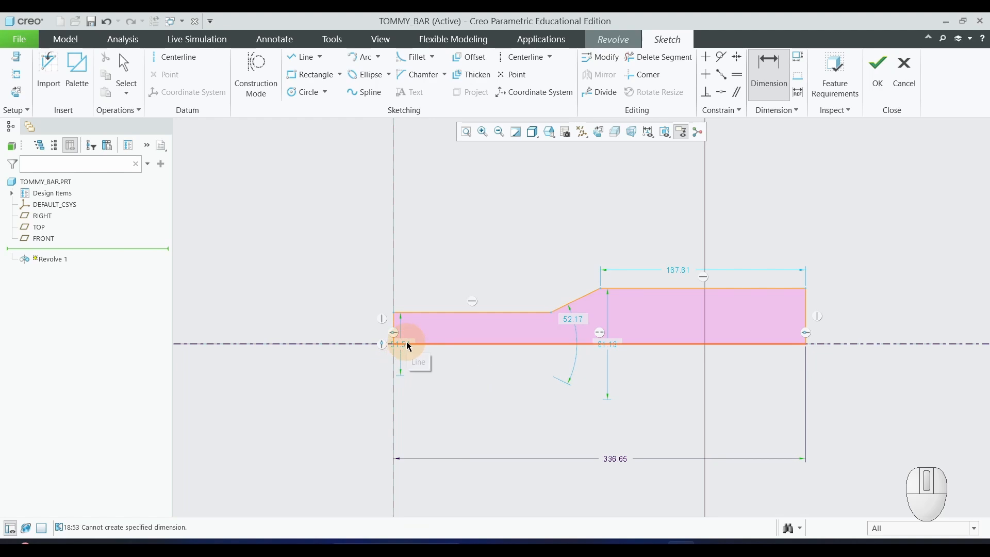
{"action": "middle_click", "coordinate": [448, 394]}
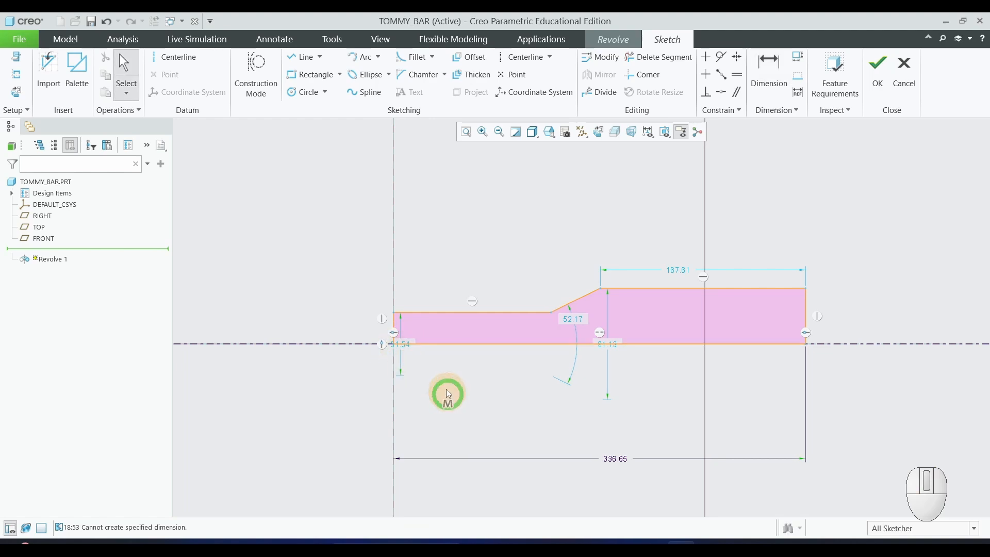
Move the narrow section's diameter dimension clear of the profile, beyond its starting end.
{"action": "left_click_drag", "start_coordinate": [395, 344], "coordinate": [369, 347]}
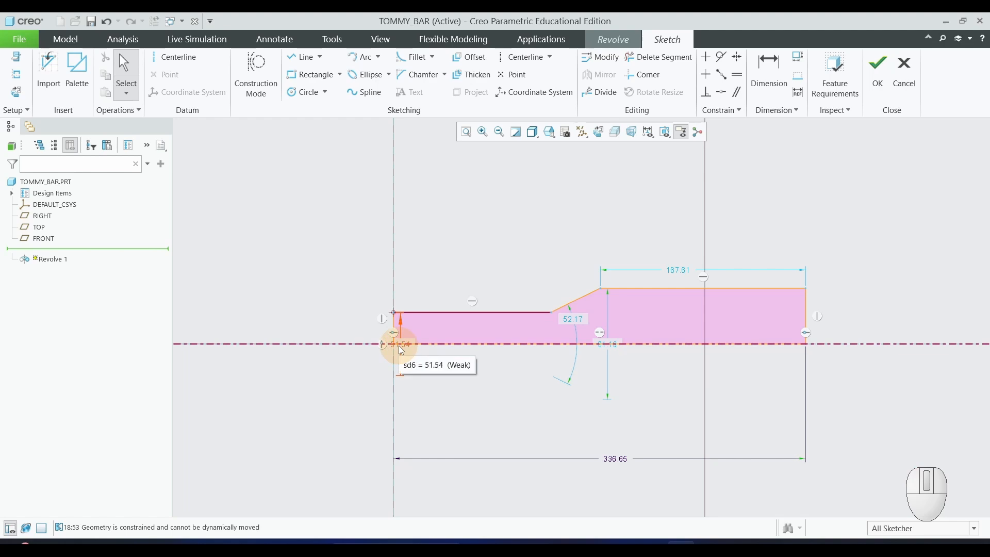
{"action": "left_click_drag", "start_coordinate": [402, 351], "coordinate": [304, 323]}
{"action": "left_click", "coordinate": [521, 410]}
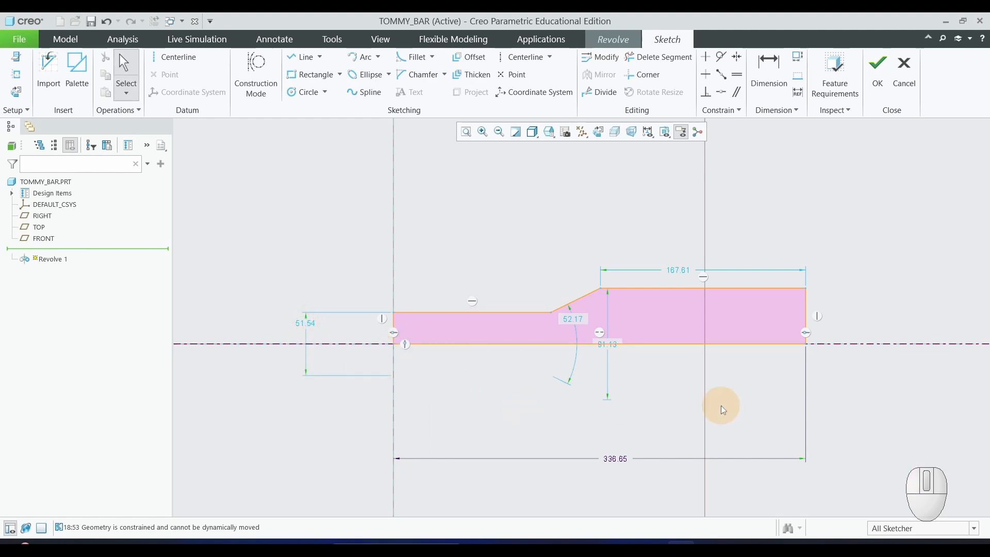
Check the tommy bar drawing in the PDF and set the narrow section's diameter to 12 mm.
{"action": "key", "text": "alt+Tab"}
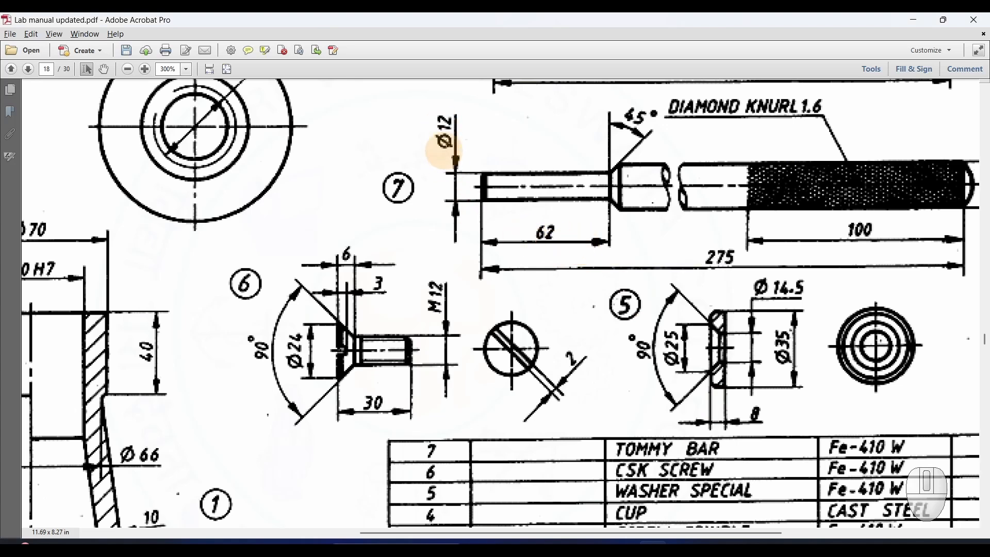
{"action": "key", "text": "alt+Tab"}
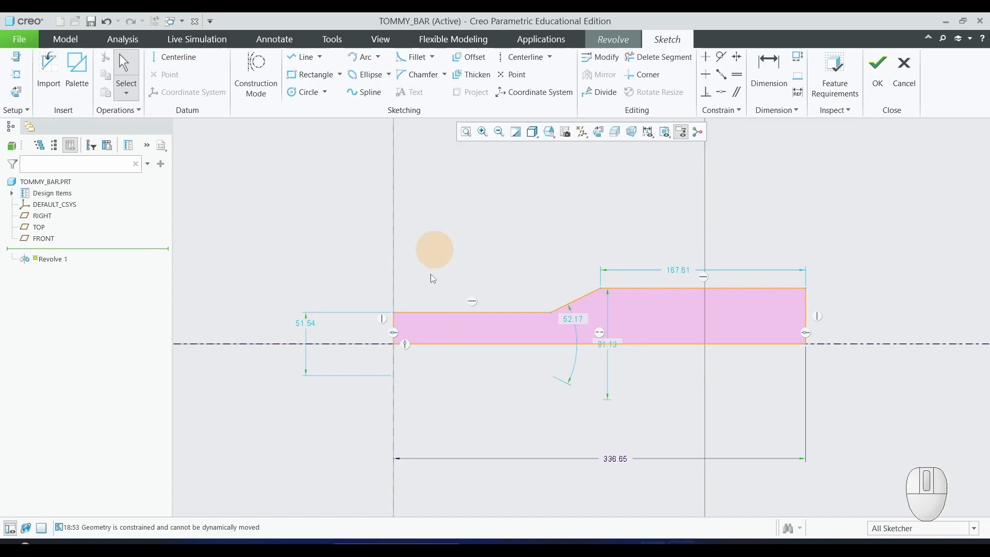
{"action": "left_click", "coordinate": [306, 325]}
{"action": "double_click", "coordinate": [306, 325]}
{"action": "type", "text": "12"}
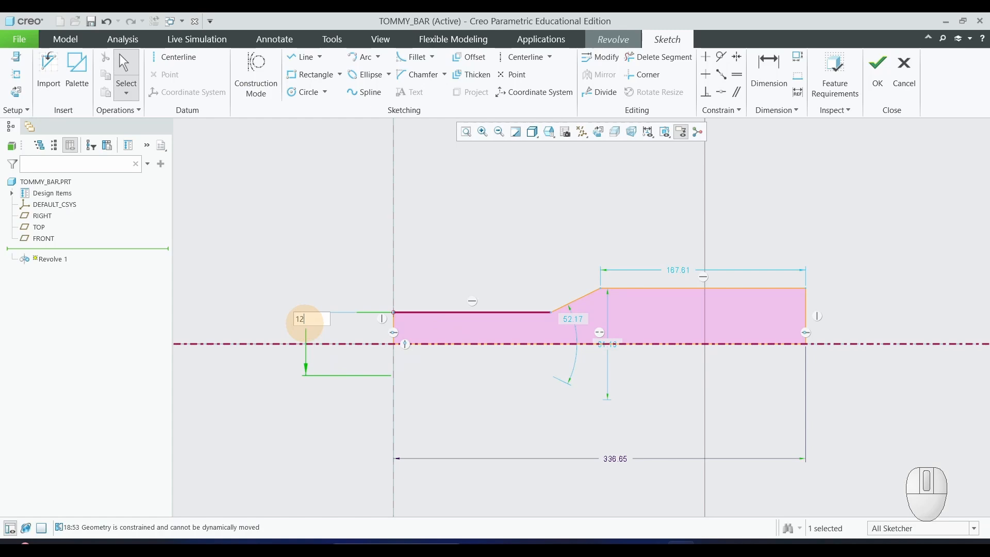
{"action": "key", "text": "Return"}
{"action": "scroll", "coordinate": [420, 365], "scroll_direction": "up", "scroll_amount": 2}
{"action": "scroll", "coordinate": [426, 354], "scroll_direction": "down", "scroll_amount": 1}
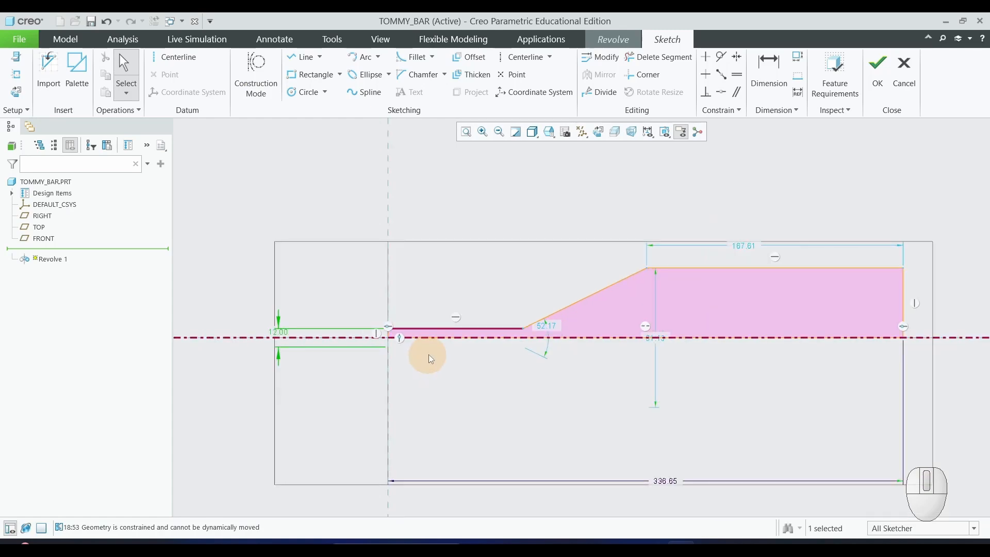
Dimension the length of the narrow section's upper line and set it to 62 mm.
{"action": "left_click", "coordinate": [769, 74]}
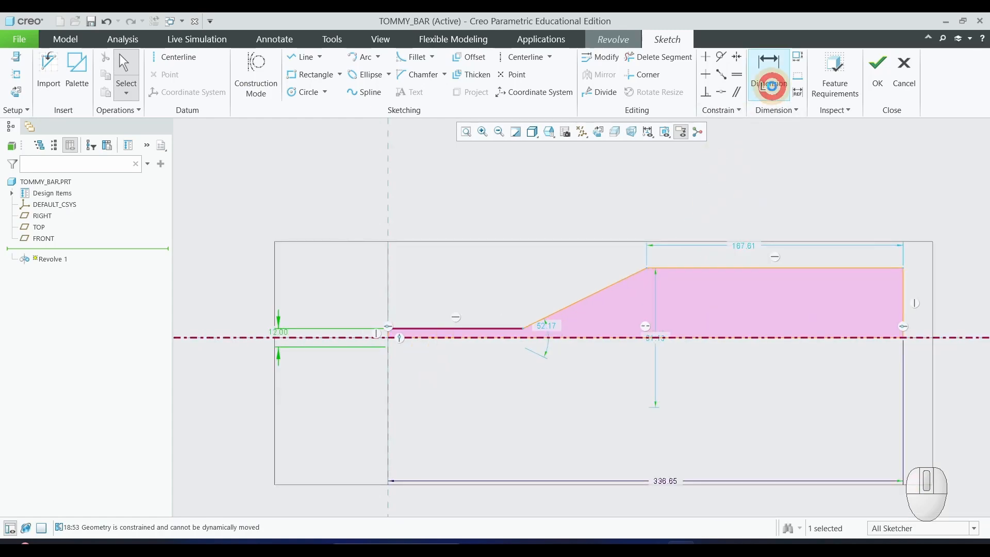
{"action": "left_click", "coordinate": [473, 326]}
{"action": "middle_click", "coordinate": [466, 277]}
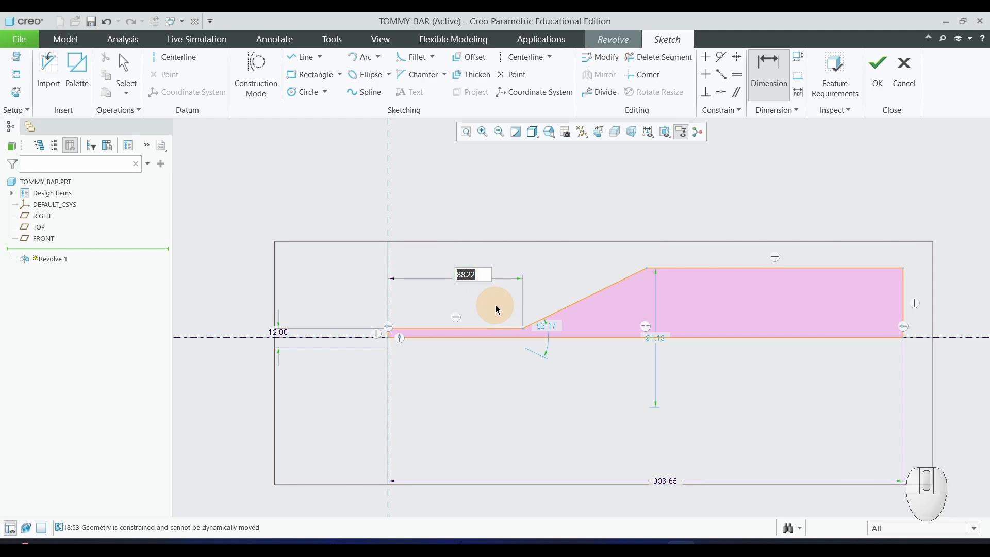
{"action": "type", "text": "62"}
{"action": "key", "text": "Return"}
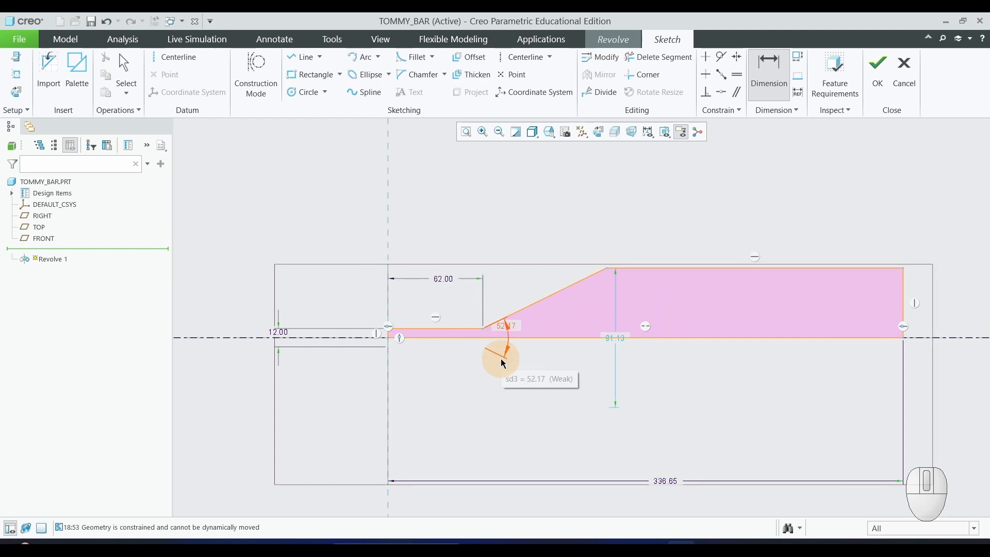
Check the shoulder angle in the PDF drawing and dimension the angle between the sloped line and the narrow section as 90+45 degrees.
{"action": "key", "text": "alt"}
{"action": "key", "text": "alt+Tab"}
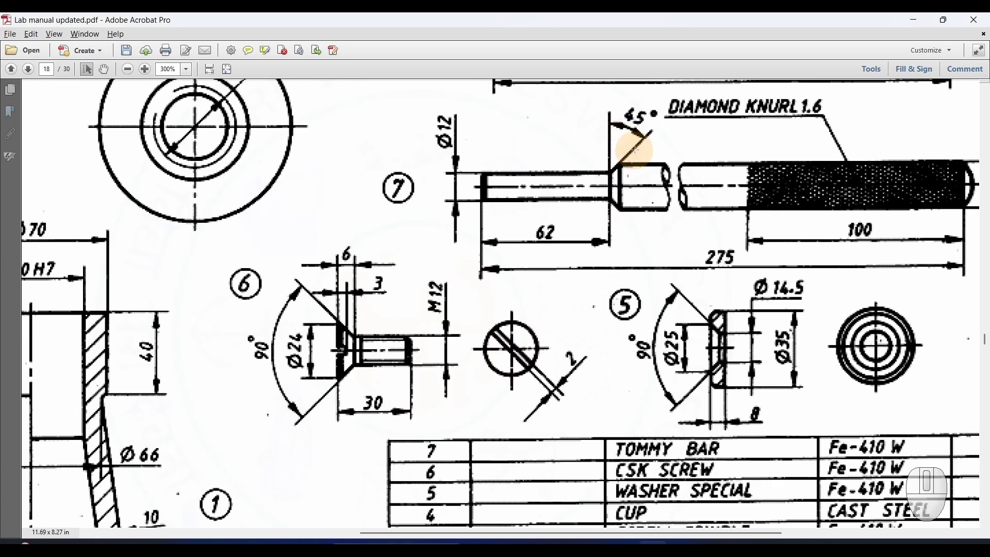
{"action": "key", "text": "alt+Tab"}
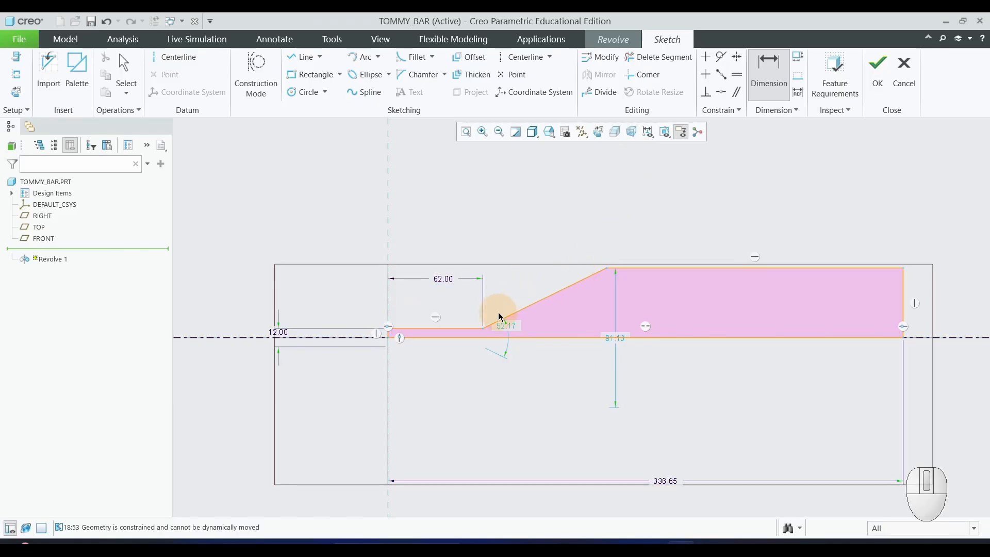
{"action": "scroll", "coordinate": [501, 316], "scroll_direction": "down", "scroll_amount": 2}
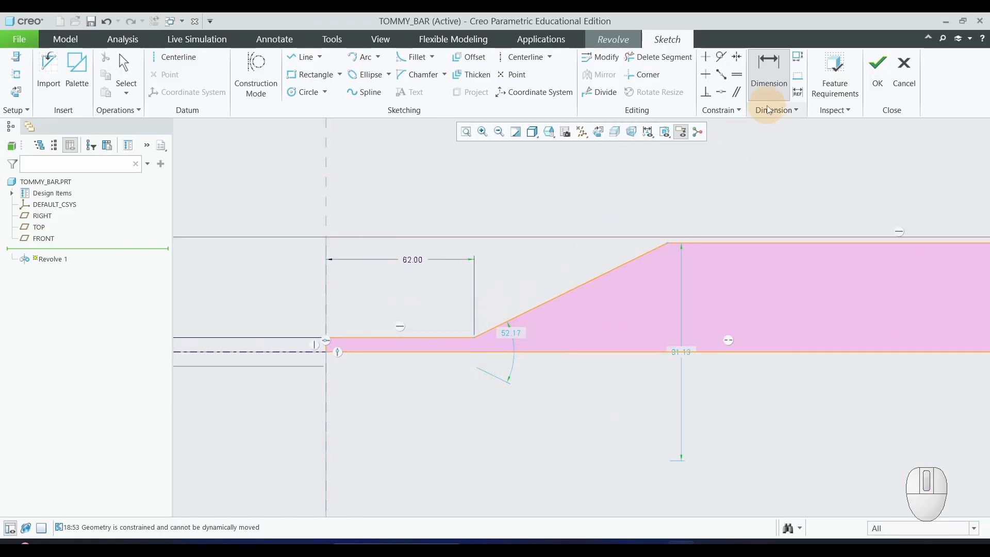
{"action": "left_click", "coordinate": [773, 87]}
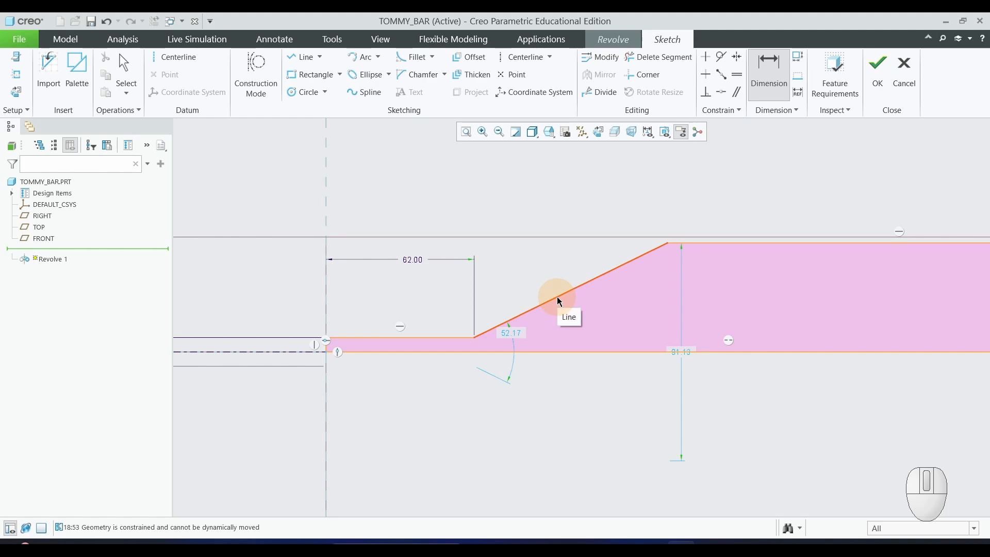
{"action": "left_click", "coordinate": [560, 299]}
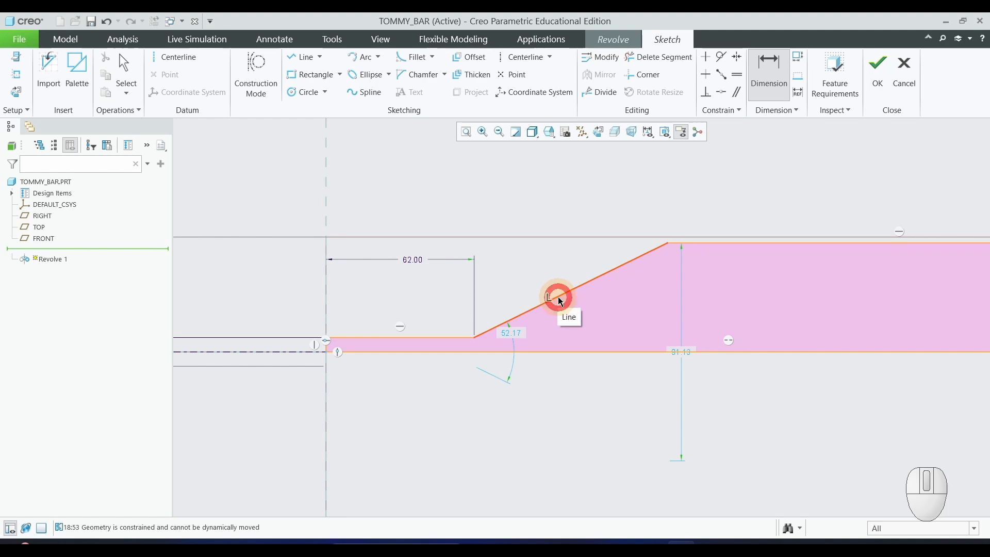
{"action": "left_click", "coordinate": [446, 339]}
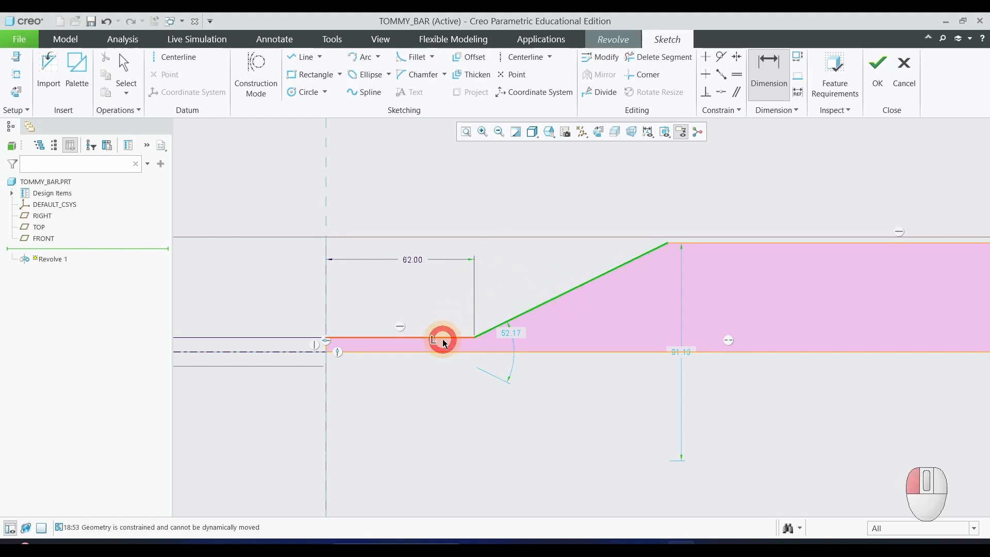
{"action": "middle_click", "coordinate": [499, 281]}
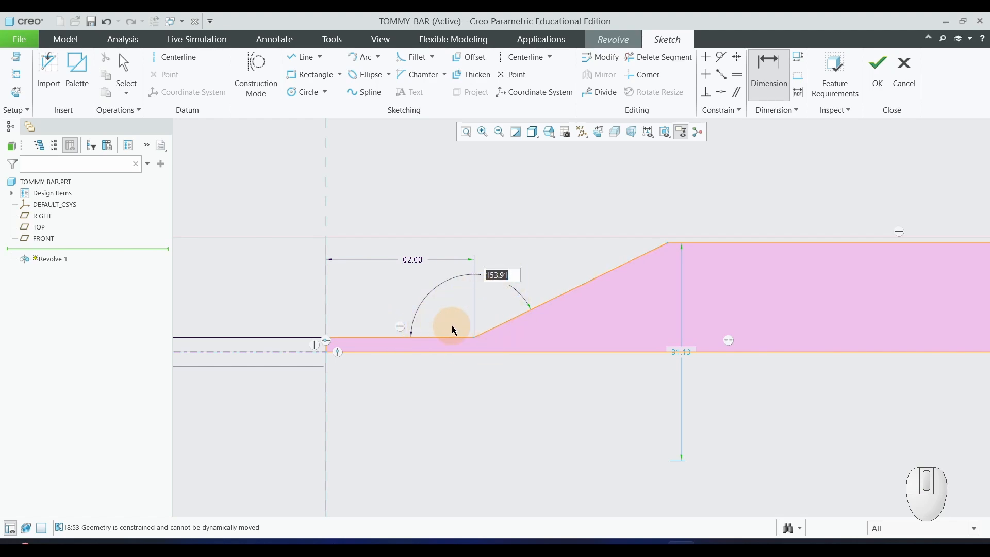
{"action": "type", "text": "90+45"}
{"action": "key", "text": "Return"}
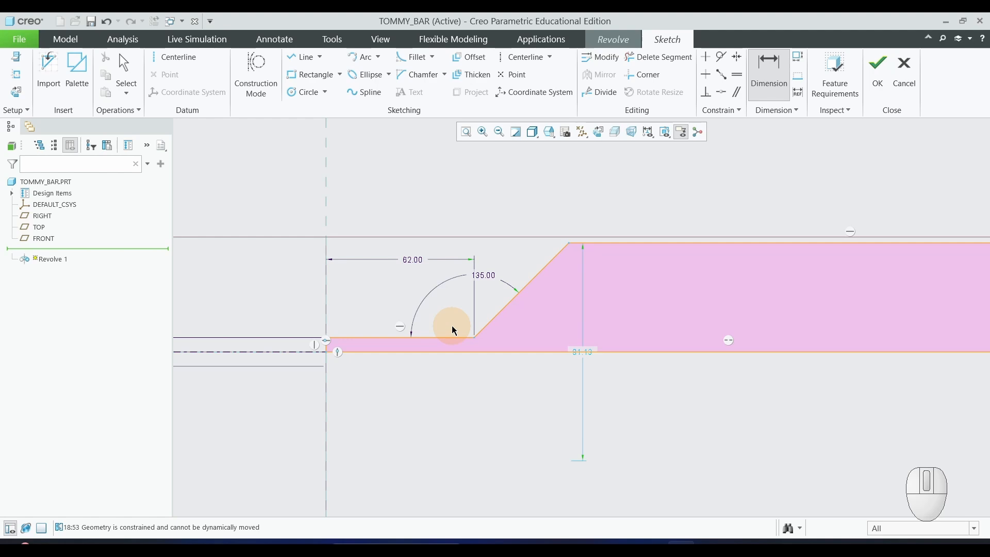
{"action": "scroll", "coordinate": [459, 325], "scroll_direction": "up", "scroll_amount": 1}
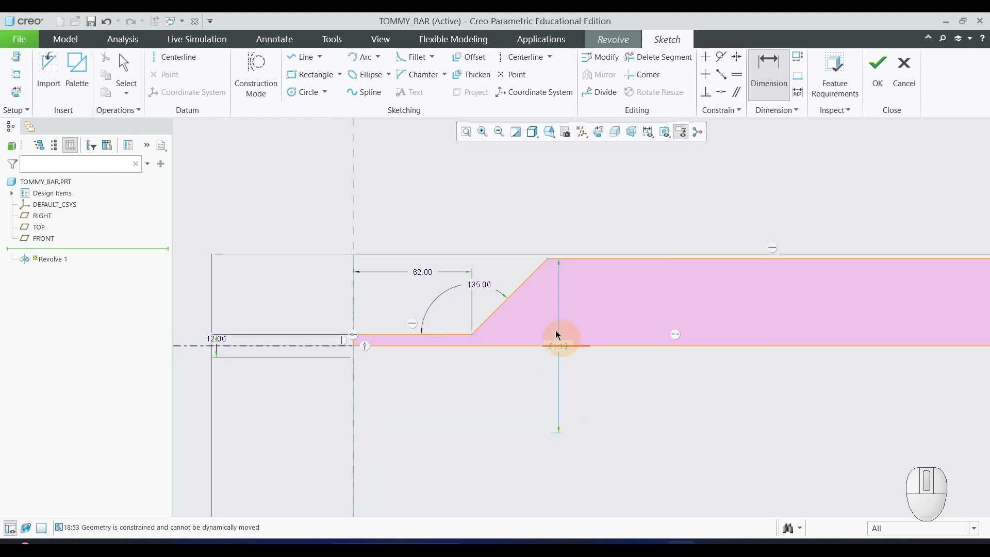
Look up the thick section's diameter in the PDF drawing and set its diameter dimension to 20 mm.
{"action": "key", "text": "alt+Tab"}
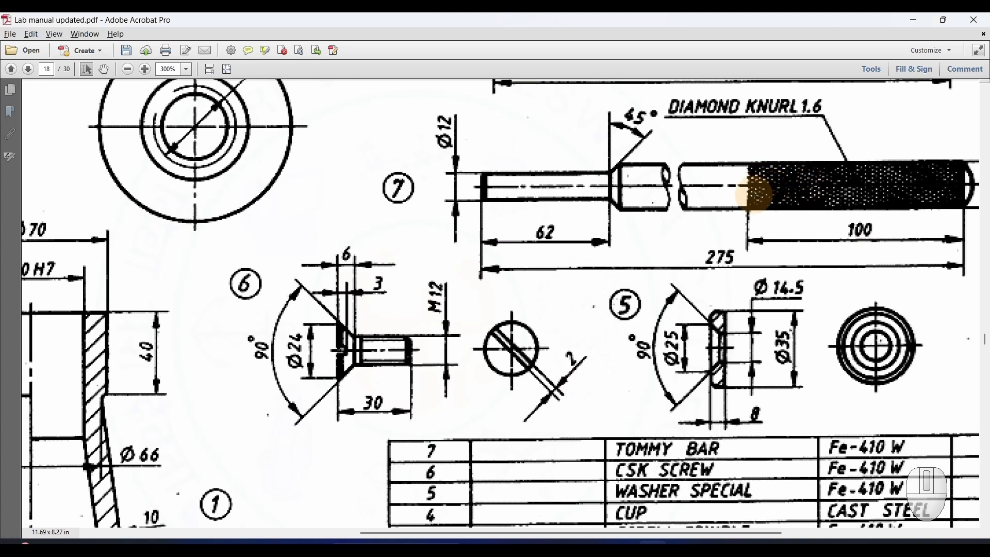
{"action": "scroll", "coordinate": [712, 258], "scroll_direction": "up", "scroll_amount": 1}
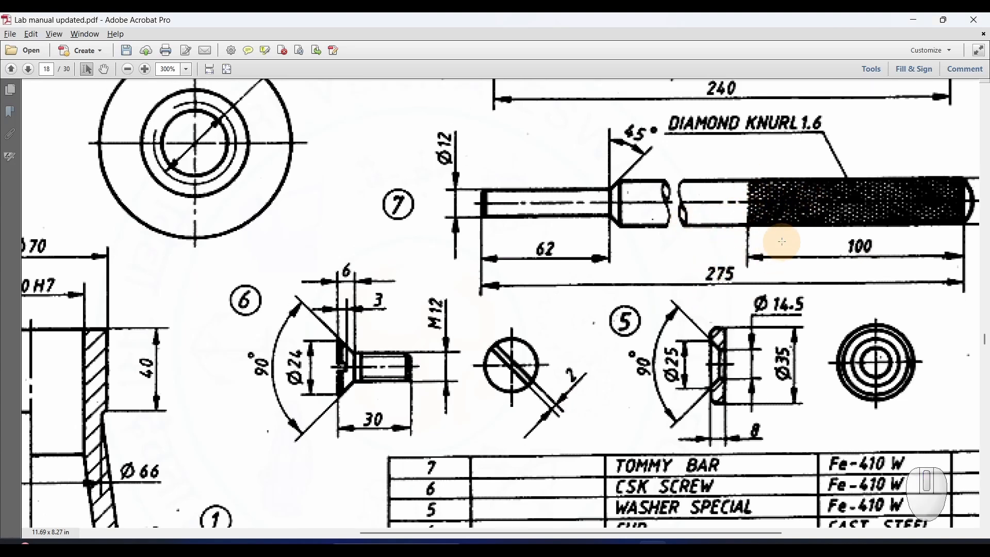
{"action": "scroll", "coordinate": [783, 254], "scroll_direction": "up", "scroll_amount": 3}
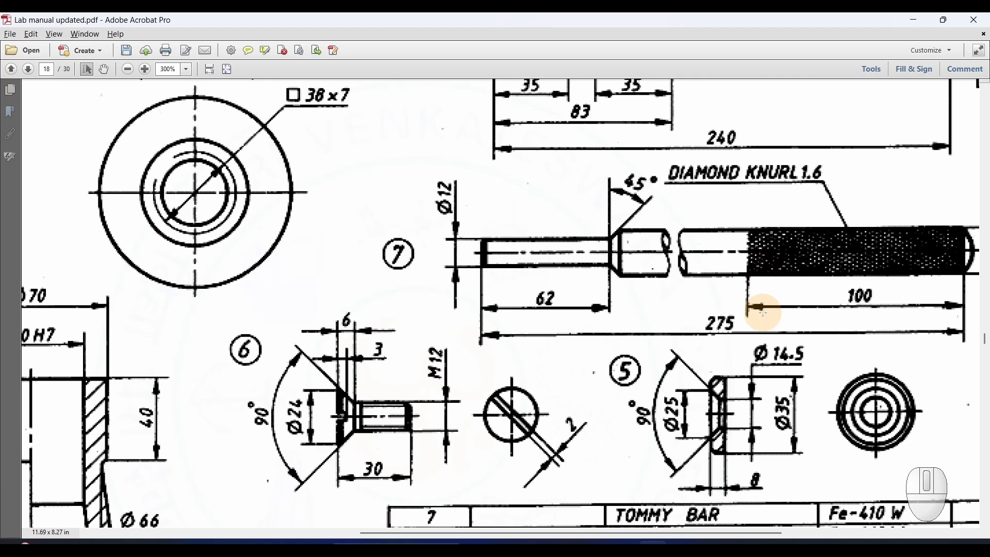
{"action": "left_click_drag", "start_coordinate": [503, 539], "coordinate": [583, 538]}
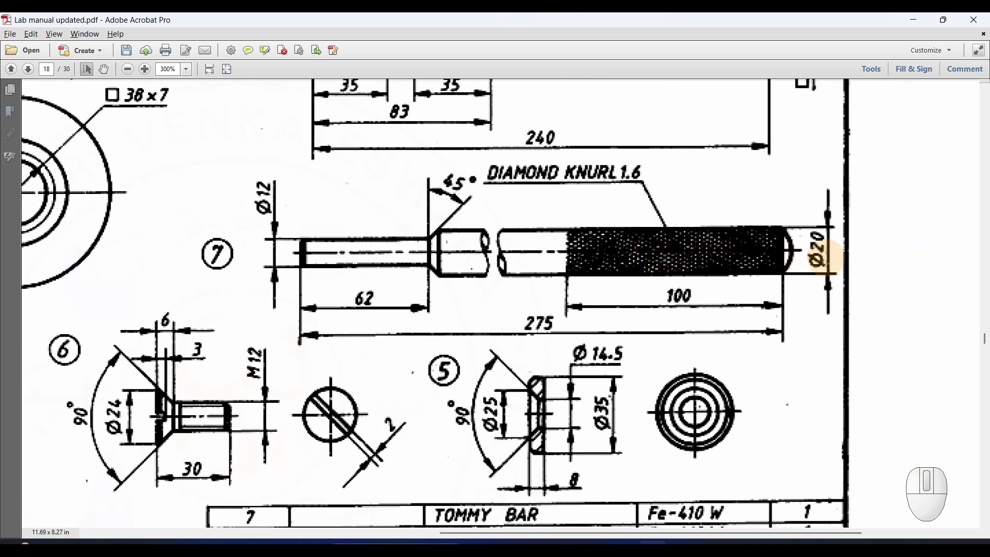
{"action": "key", "text": "alt+Tab"}
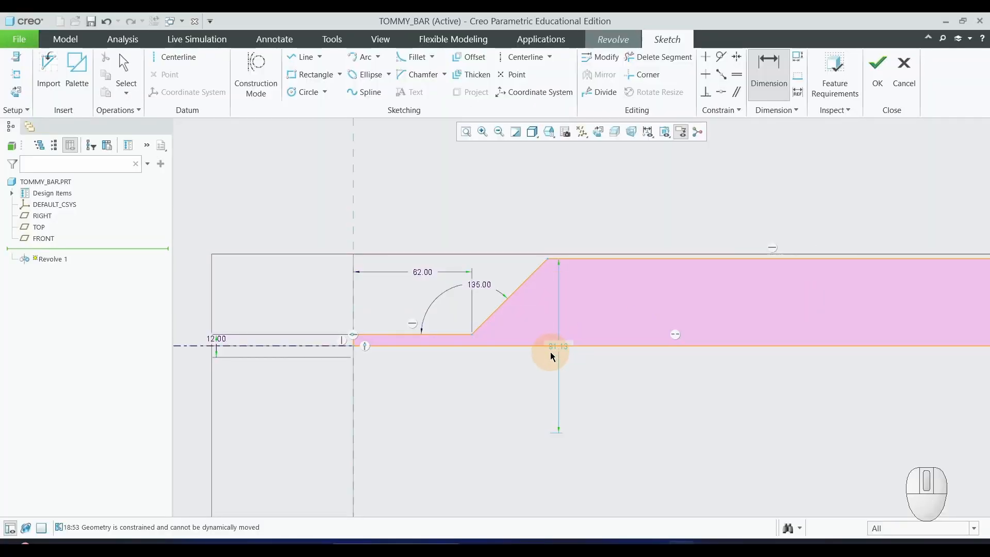
{"action": "middle_click", "coordinate": [584, 393]}
{"action": "left_click", "coordinate": [559, 349]}
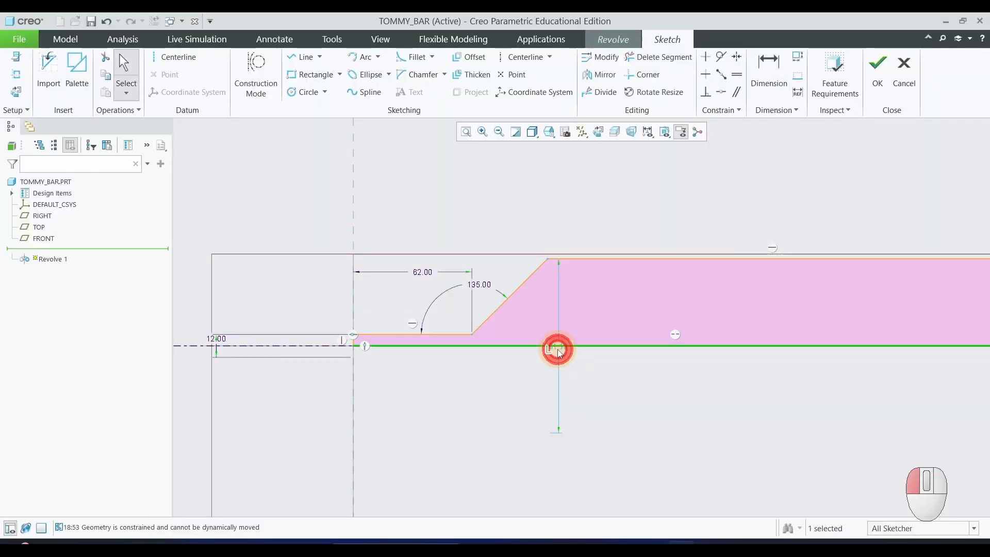
{"action": "double_click", "coordinate": [559, 345]}
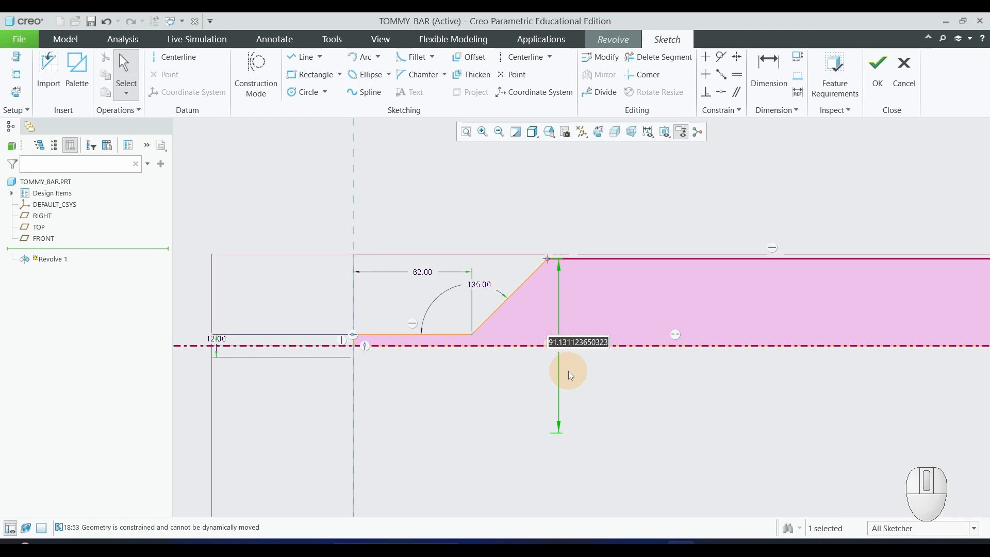
{"action": "type", "text": "20"}
{"action": "key", "text": "Return"}
Check the overall length in the PDF drawing and set the profile's total length to 275 mm.
{"action": "scroll", "coordinate": [546, 372], "scroll_direction": "up", "scroll_amount": 3}
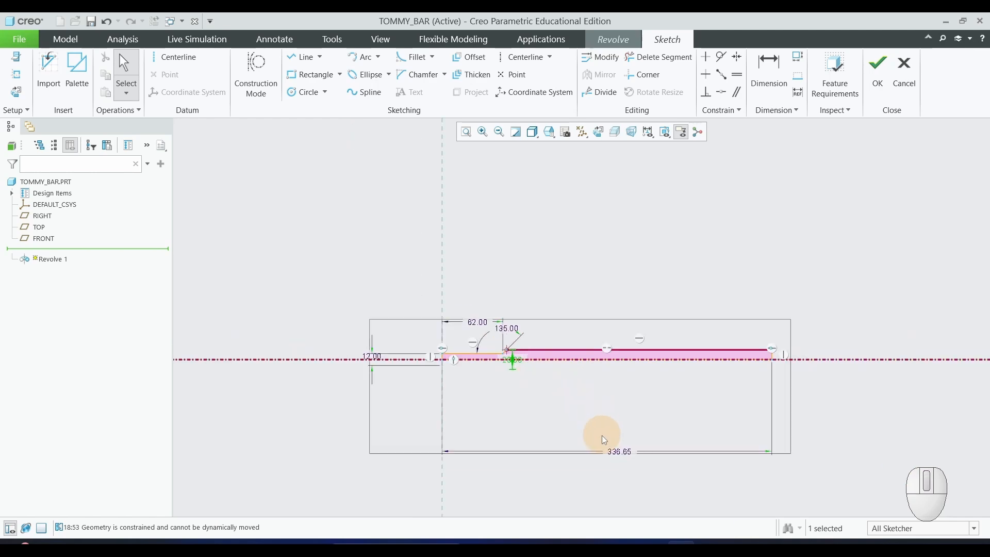
{"action": "key", "text": "alt+Tab"}
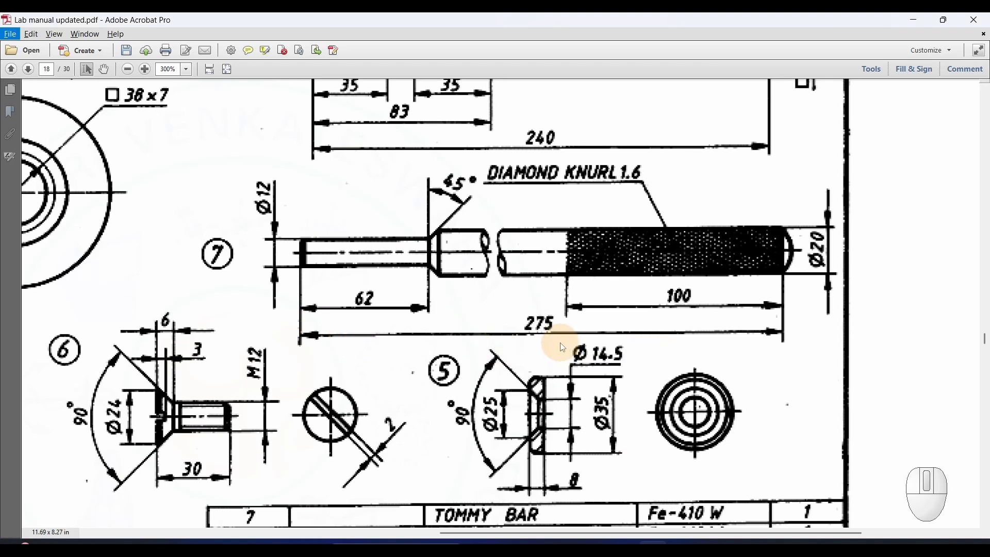
{"action": "key", "text": "alt+Tab"}
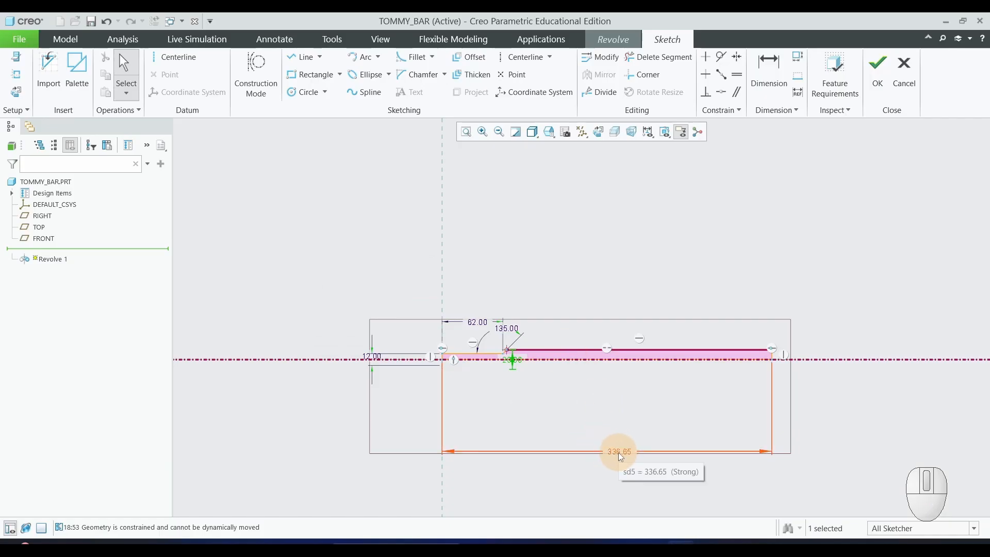
{"action": "double_click", "coordinate": [621, 454]}
{"action": "type", "text": "275"}
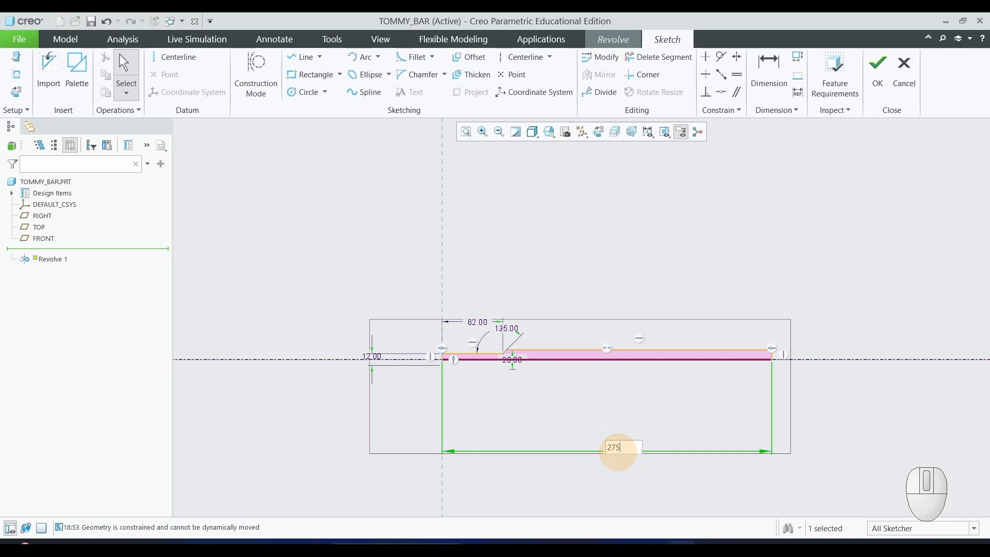
{"action": "key", "text": "Return"}
{"action": "scroll", "coordinate": [566, 376], "scroll_direction": "down", "scroll_amount": 3}
{"action": "scroll", "coordinate": [302, 372], "scroll_direction": "up", "scroll_amount": 1}
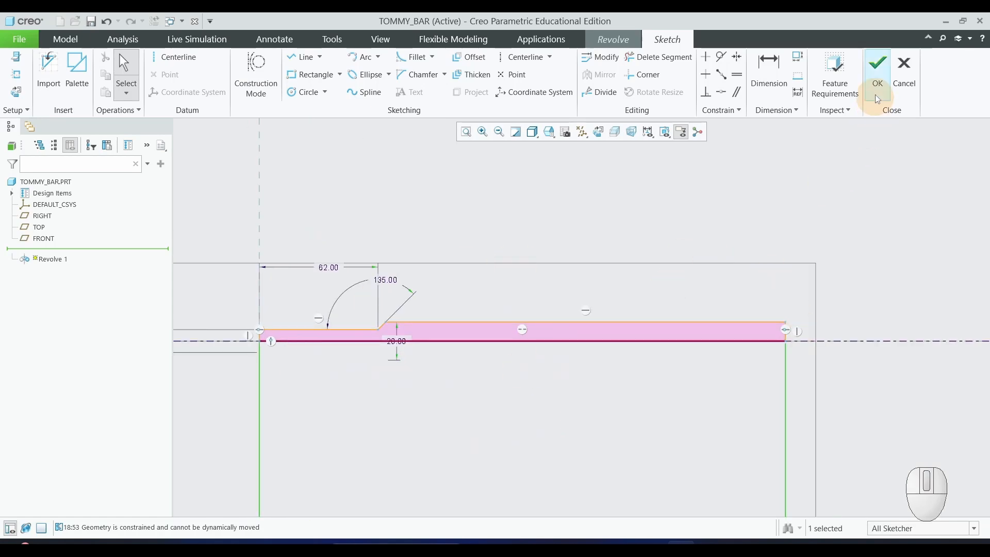
Finish the sketch and complete the solid revolve of the tommy bar through 360 degrees.
{"action": "left_click", "coordinate": [877, 72]}
{"action": "middle_click", "coordinate": [614, 268]}
{"action": "scroll", "coordinate": [700, 238], "scroll_direction": "down", "scroll_amount": 3}
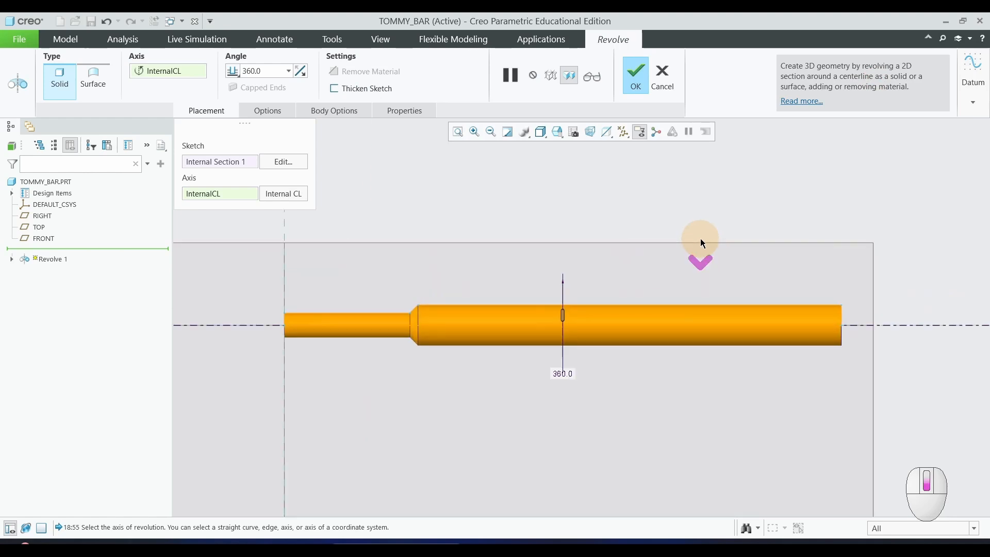
{"action": "left_click", "coordinate": [639, 82]}
{"action": "left_click", "coordinate": [587, 191]}
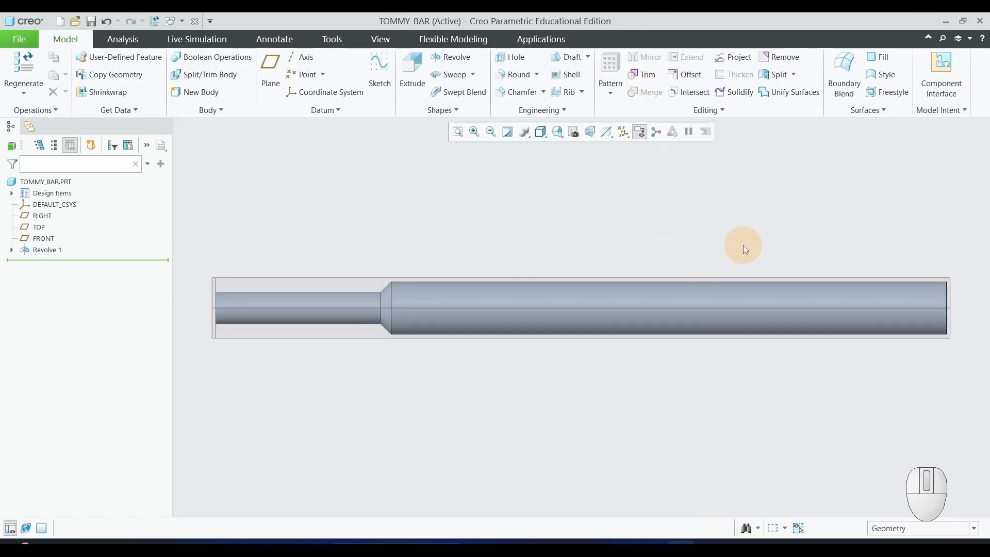
Check the tommy bar's rounded end in the PDF drawing and reopen the revolve's section sketch in 2D orientation.
{"action": "key", "text": "alt+Tab"}
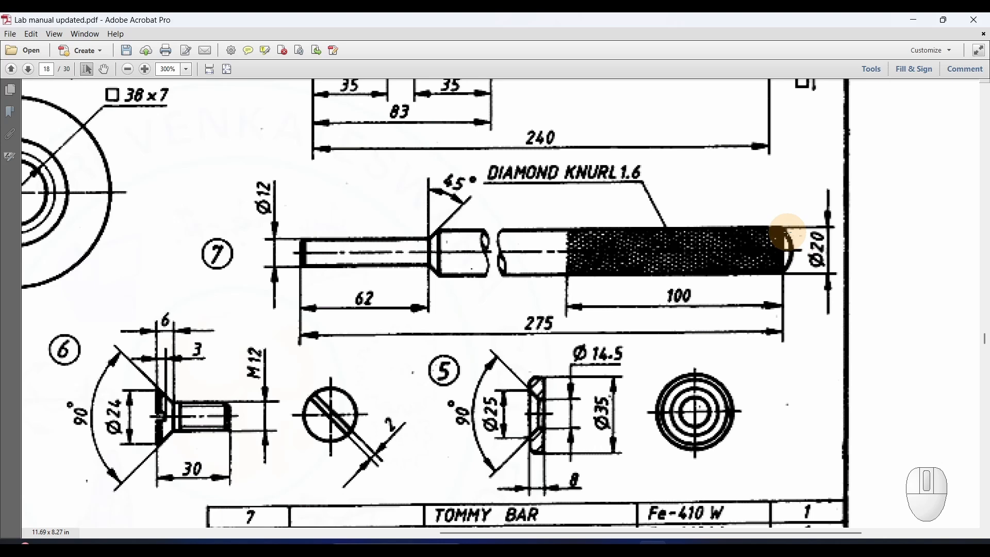
{"action": "key", "text": "alt+Tab"}
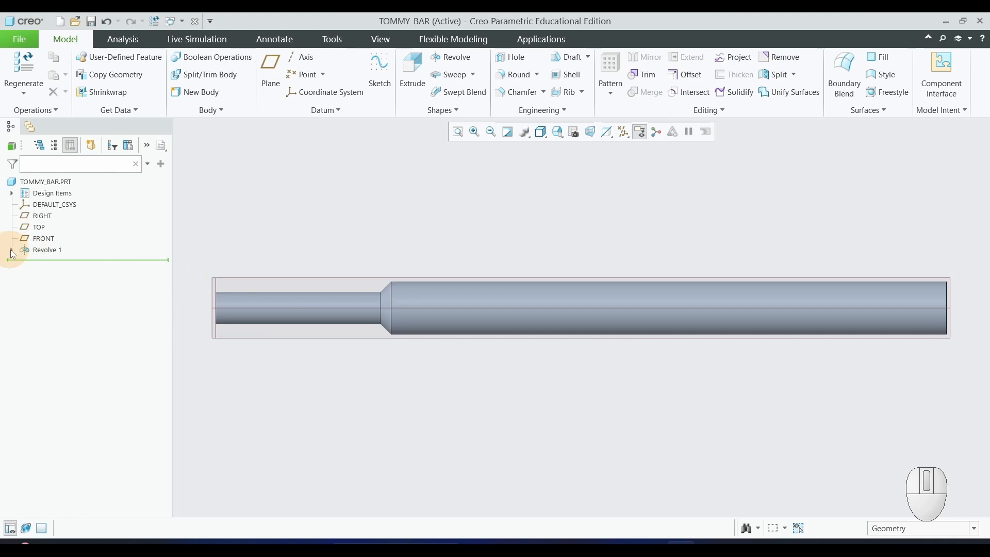
{"action": "left_click", "coordinate": [37, 250]}
{"action": "right_click", "coordinate": [38, 249]}
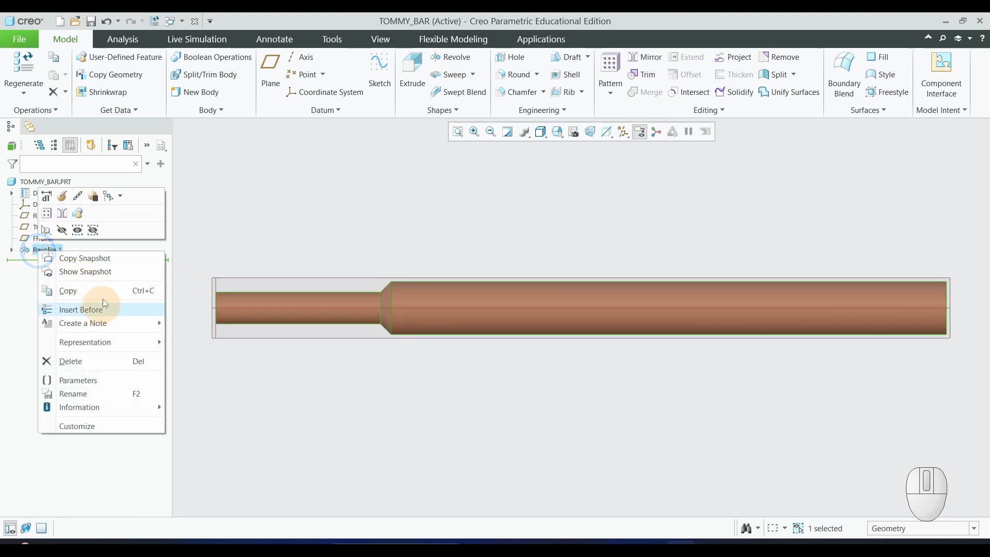
{"action": "left_click", "coordinate": [62, 197]}
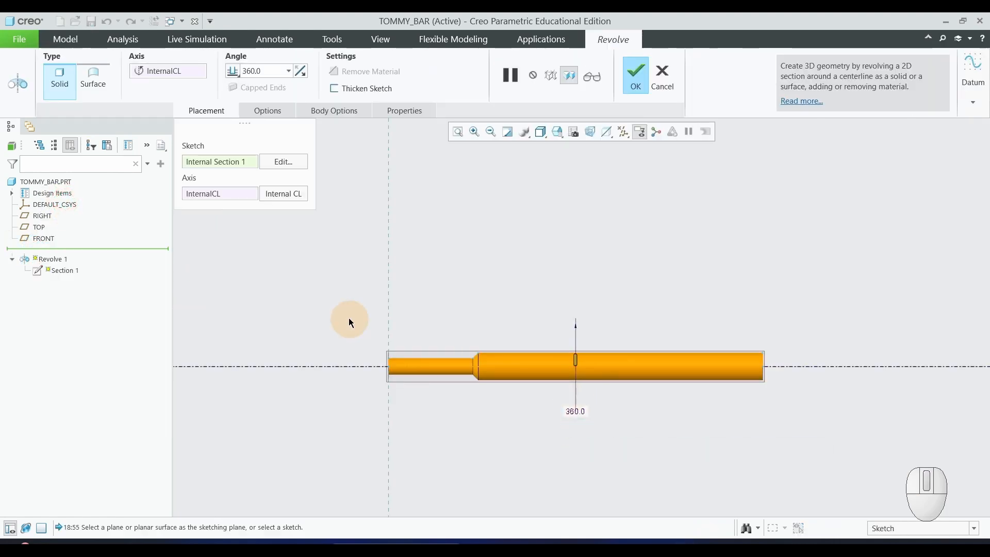
{"action": "left_click", "coordinate": [290, 161]}
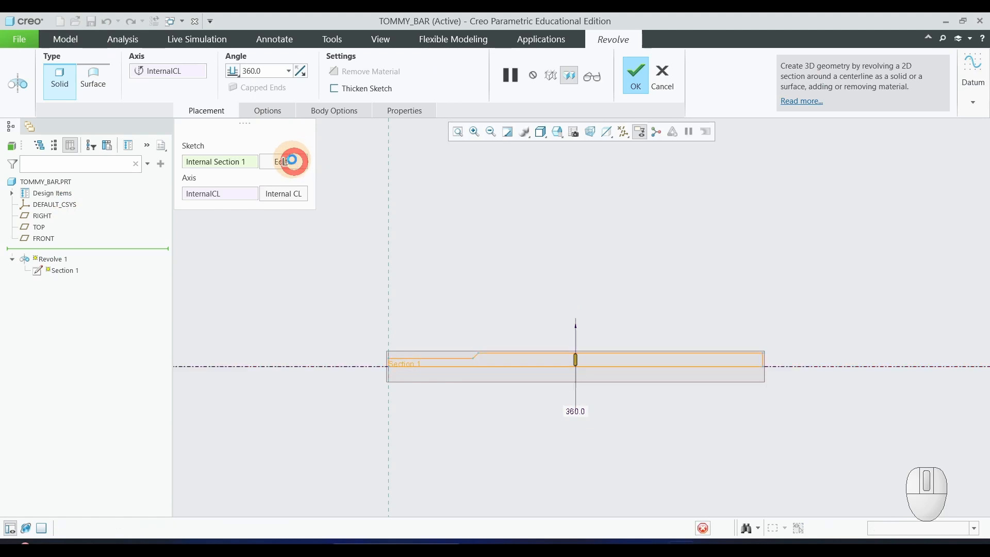
{"action": "left_click", "coordinate": [15, 92]}
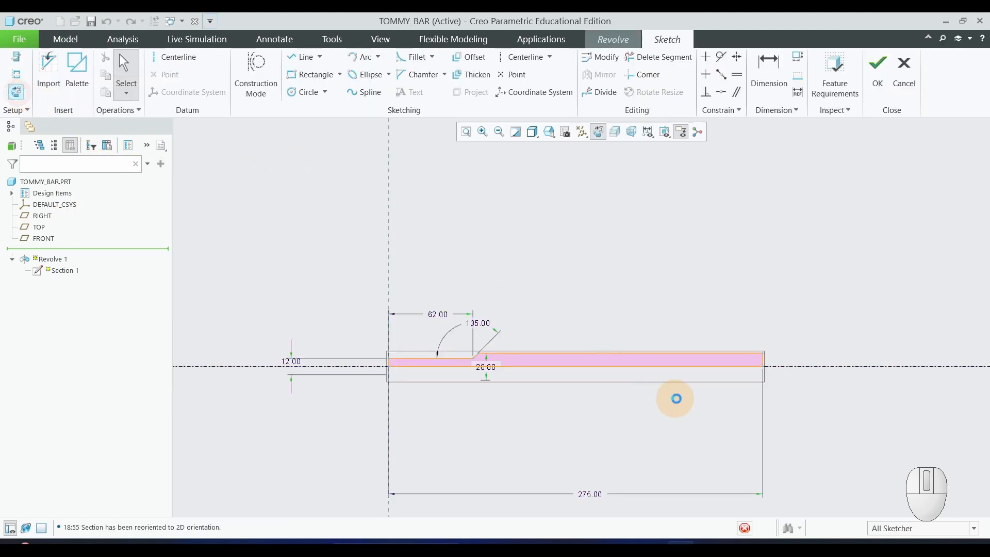
Sketch a center-and-ends arc of about 24.5 mm radius, centred on the axis, from the thick end's axis point to the profile's upper line.
{"action": "scroll", "coordinate": [676, 398], "scroll_direction": "down", "scroll_amount": 6}
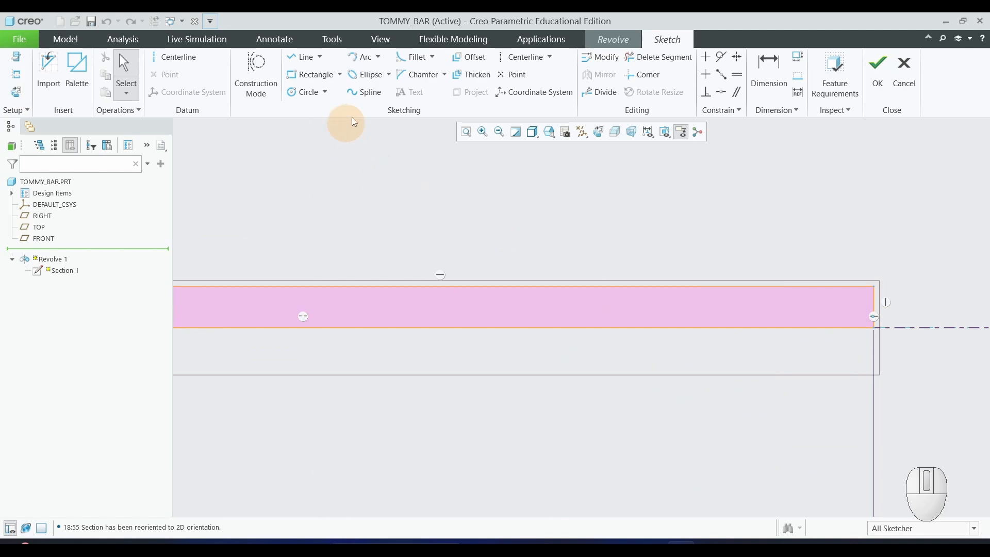
{"action": "left_click", "coordinate": [380, 57]}
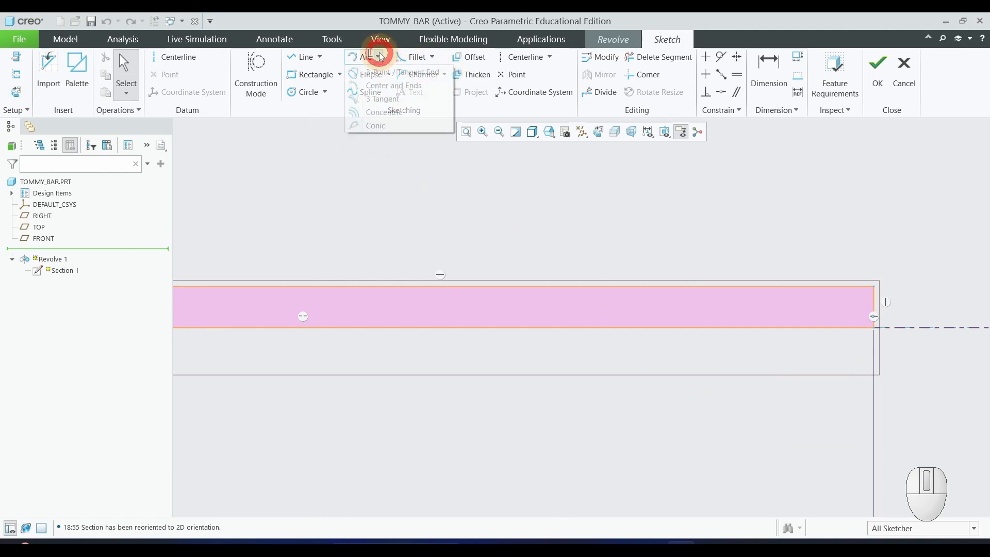
{"action": "left_click", "coordinate": [374, 85]}
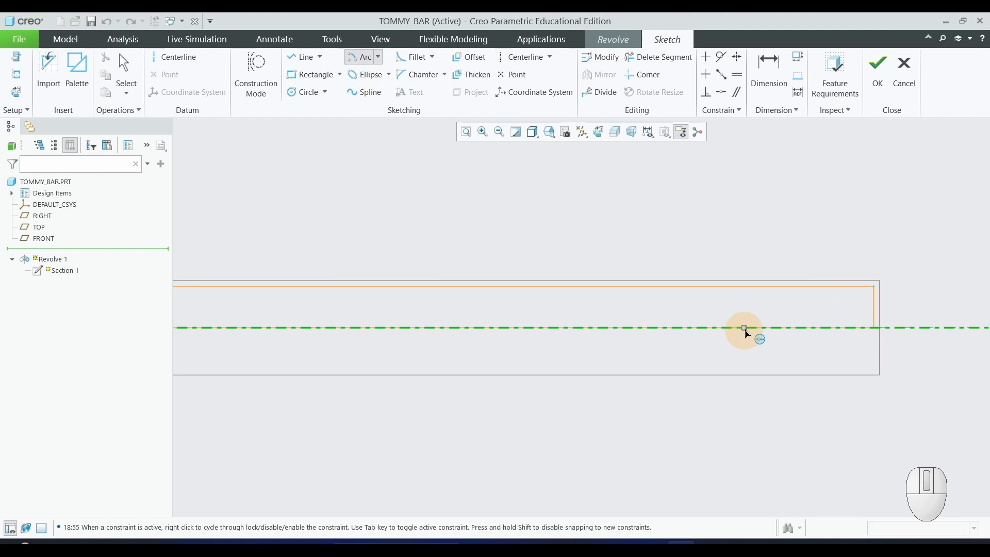
{"action": "left_click", "coordinate": [772, 328]}
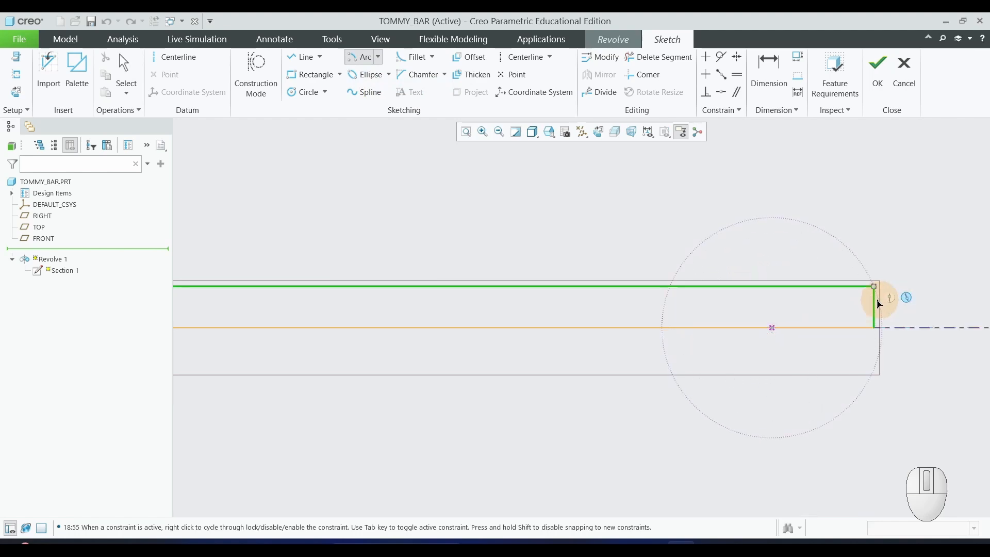
{"action": "left_click", "coordinate": [874, 328]}
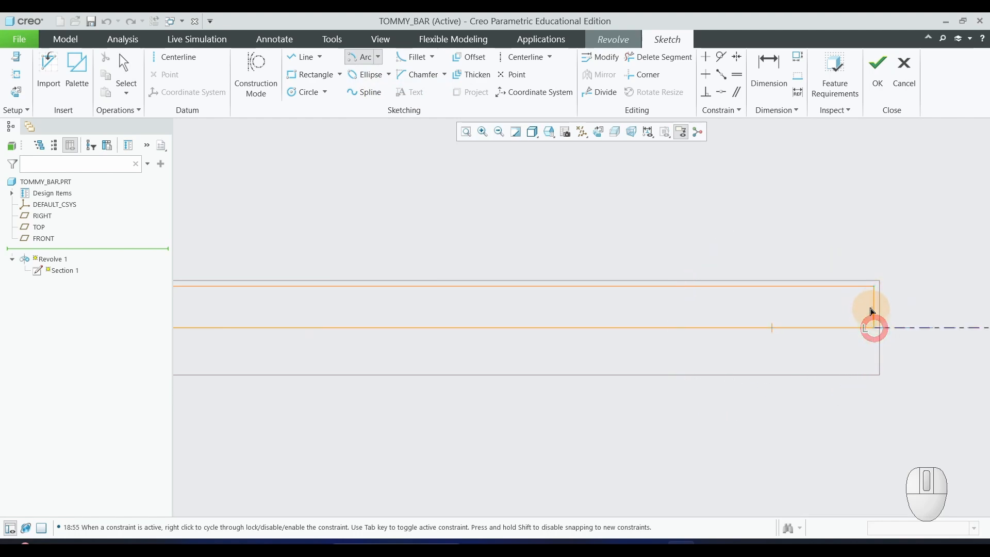
{"action": "left_click", "coordinate": [866, 287]}
{"action": "middle_click", "coordinate": [916, 265]}
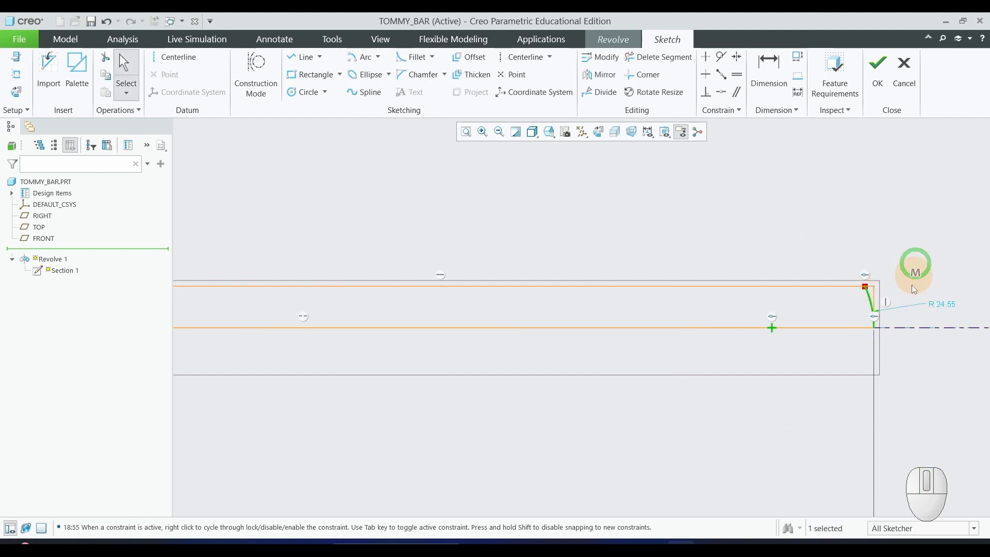
Set the radius of the end arc to 25 mm.
{"action": "scroll", "coordinate": [905, 307], "scroll_direction": "down", "scroll_amount": 3}
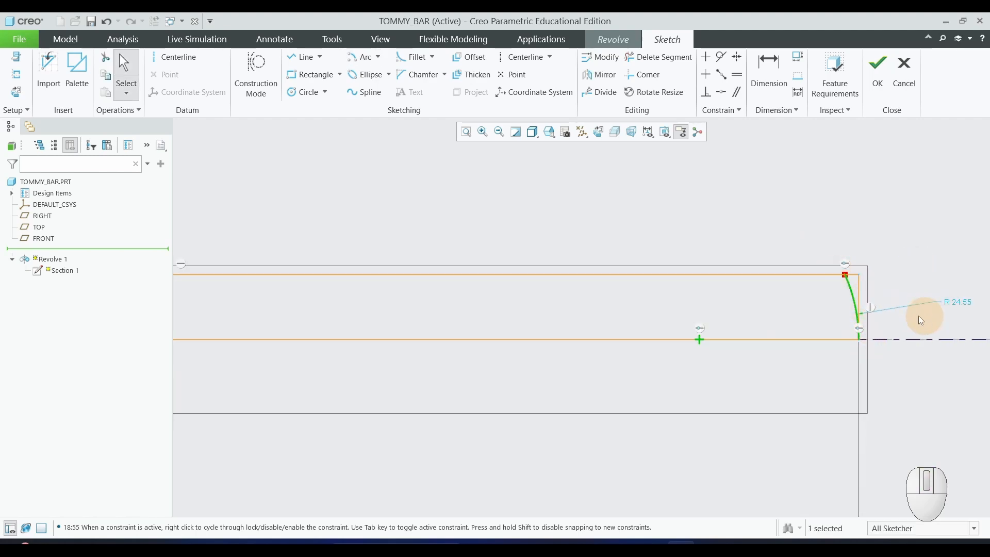
{"action": "scroll", "coordinate": [912, 326], "scroll_direction": "down", "scroll_amount": 2}
{"action": "scroll", "coordinate": [863, 326], "scroll_direction": "up", "scroll_amount": 2}
{"action": "scroll", "coordinate": [938, 330], "scroll_direction": "down", "scroll_amount": 3}
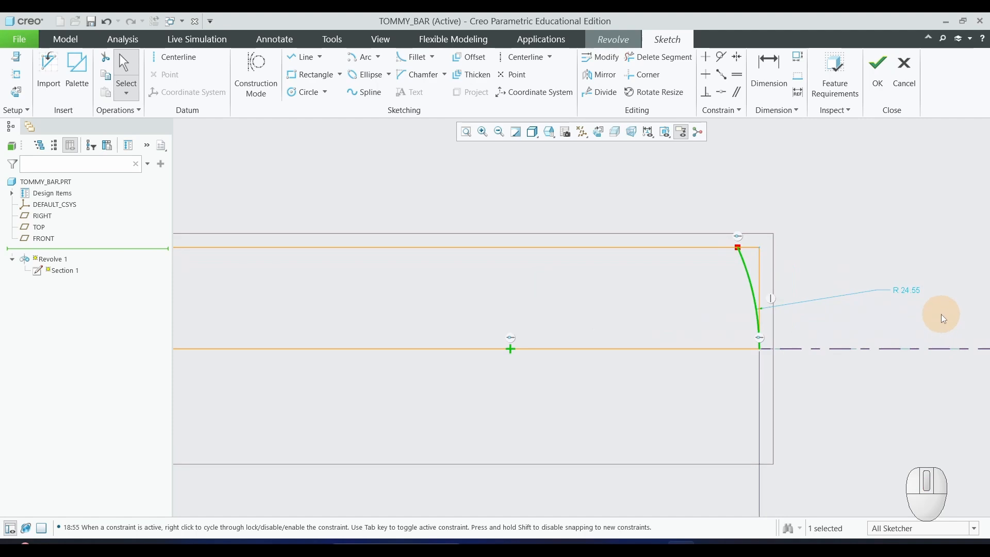
{"action": "double_click", "coordinate": [907, 289]}
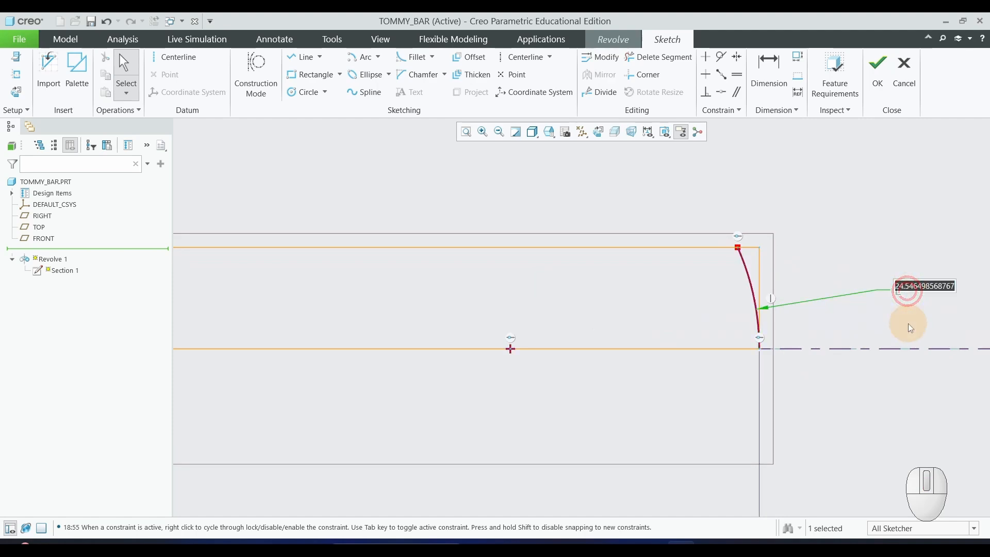
{"action": "type", "text": "25"}
{"action": "key", "text": "Return"}
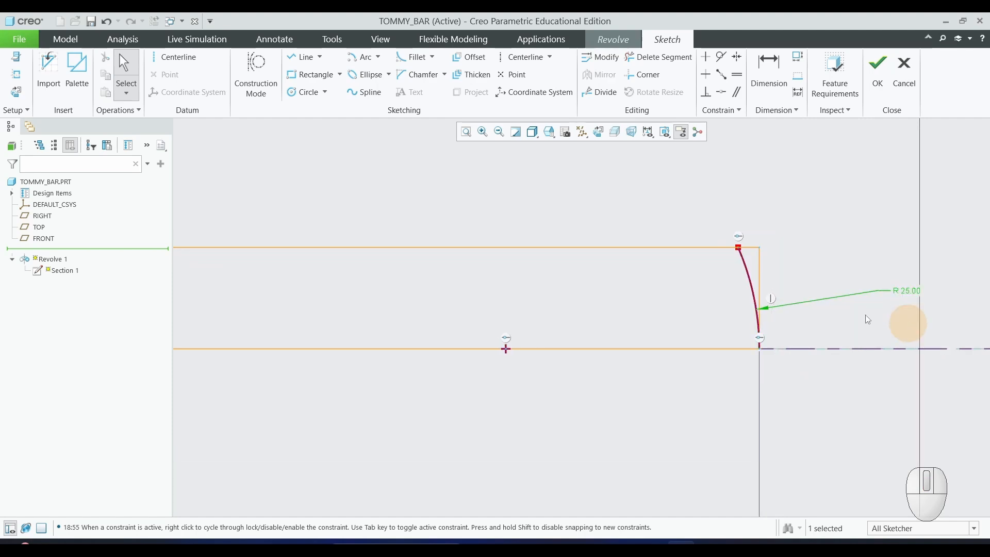
Trim away the straight end line and the corner outside the arc at the thick end of the profile.
{"action": "left_click", "coordinate": [656, 55]}
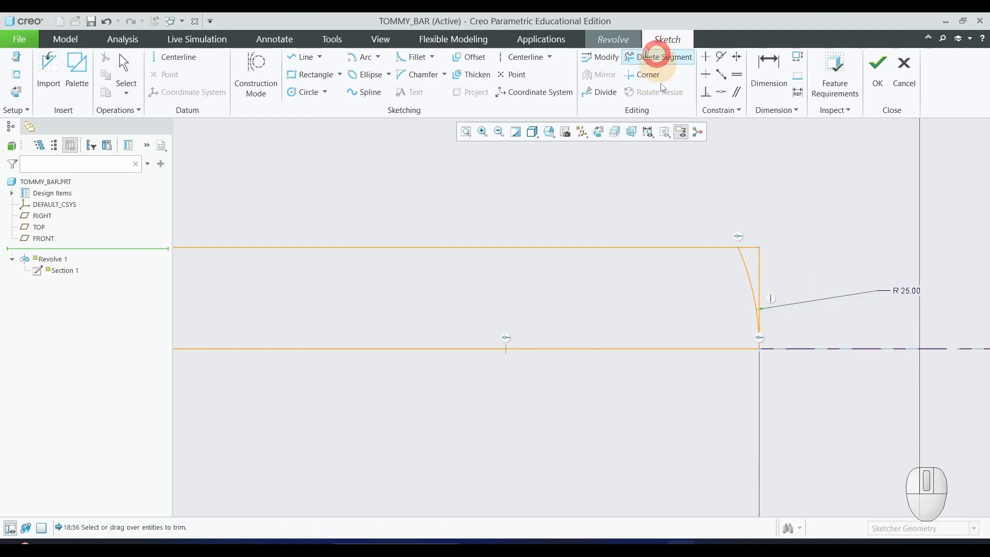
{"action": "left_click", "coordinate": [758, 268]}
{"action": "middle_click", "coordinate": [852, 263]}
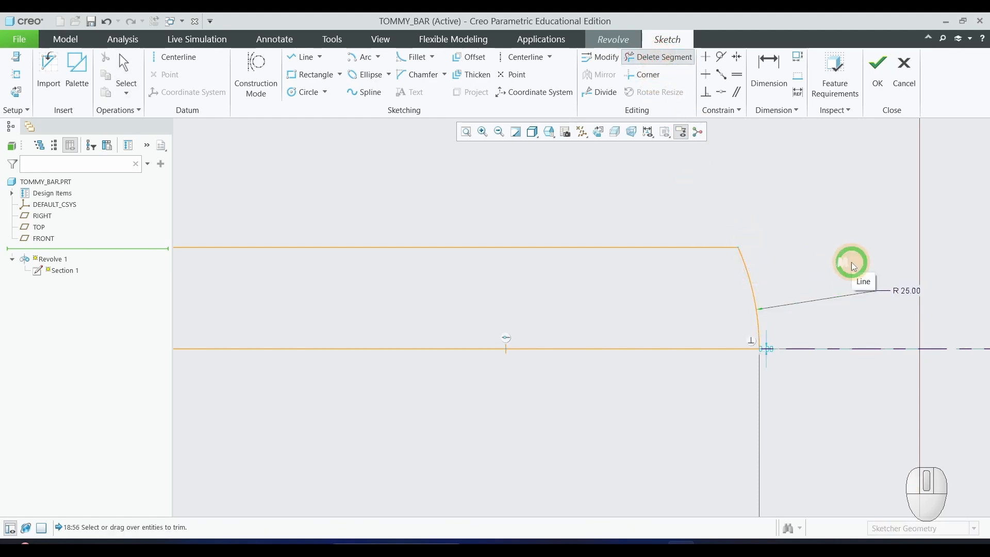
Finish the section sketch, complete the redefined 360-degree revolve and deselect it.
{"action": "left_click", "coordinate": [871, 85]}
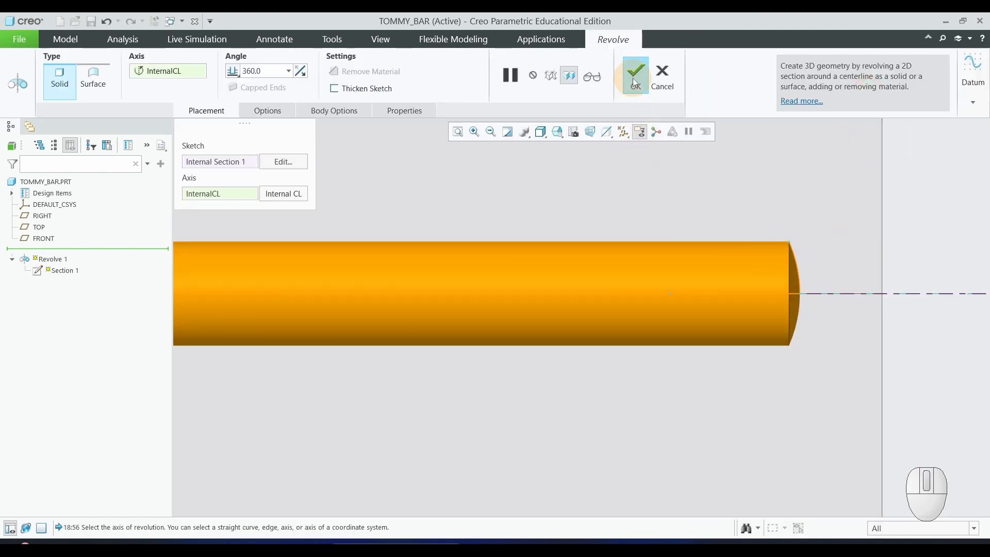
{"action": "left_click", "coordinate": [636, 83]}
{"action": "scroll", "coordinate": [589, 346], "scroll_direction": "down", "scroll_amount": 5}
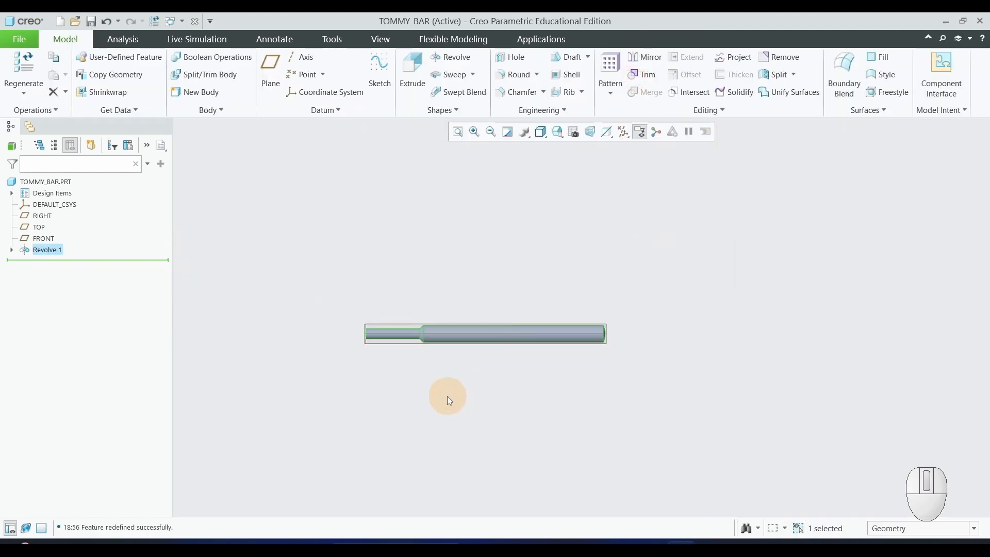
{"action": "scroll", "coordinate": [449, 398], "scroll_direction": "up", "scroll_amount": 5}
{"action": "left_click", "coordinate": [543, 371]}
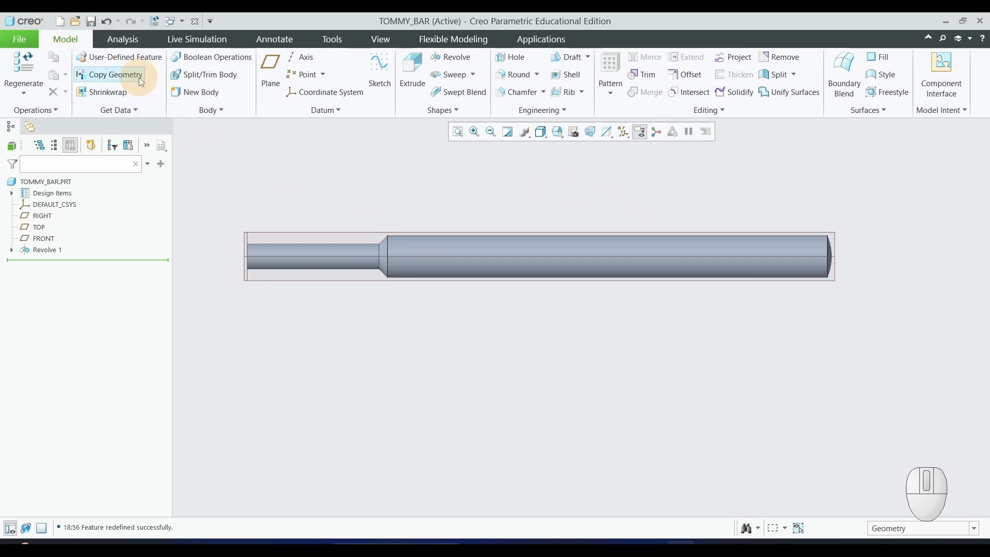
Save the part as TOMMY_BAR.PRT in the screwjack folder.
{"action": "left_click", "coordinate": [91, 21]}
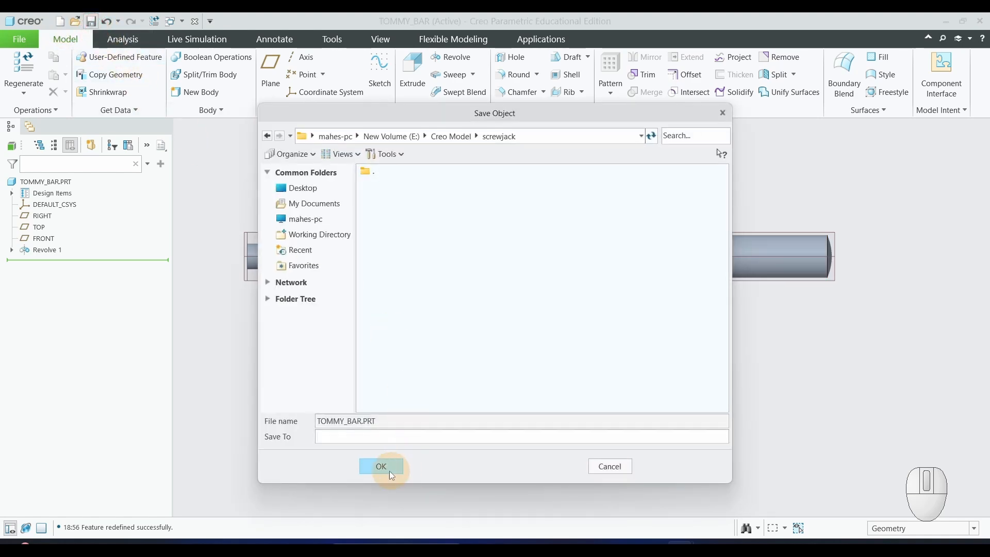
{"action": "left_click", "coordinate": [390, 471]}
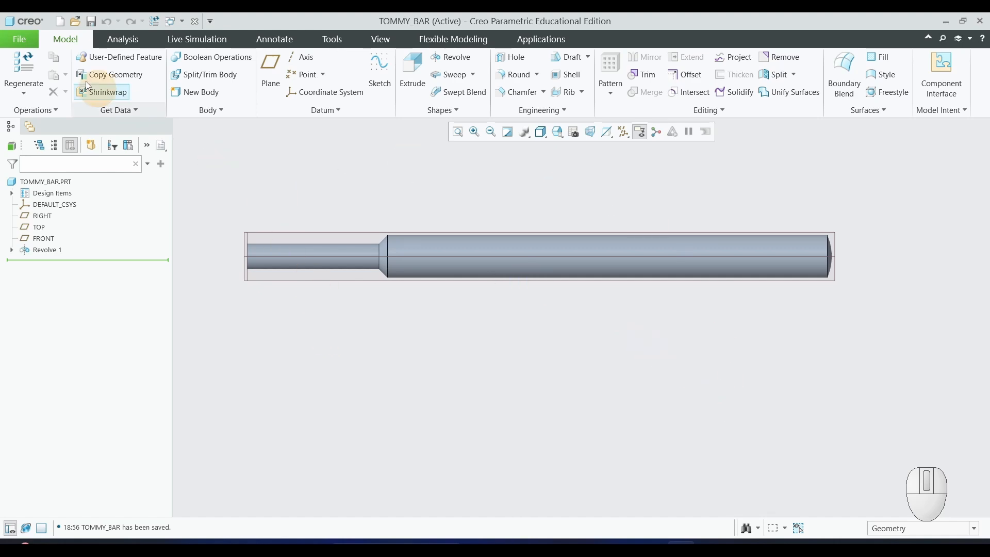
{"action": "left_click", "coordinate": [92, 22]}
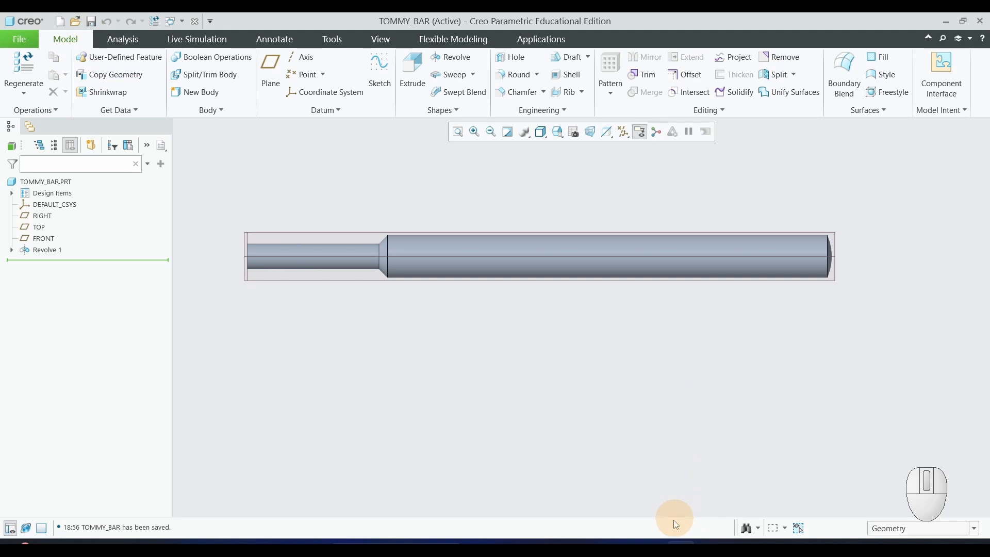
{"action": "mouse_move", "coordinate": [659, 540]}
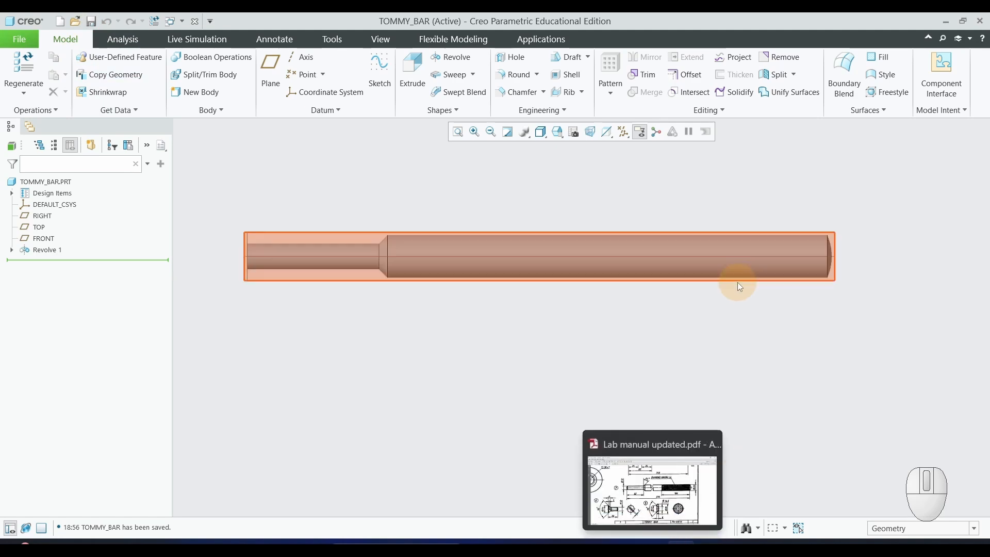